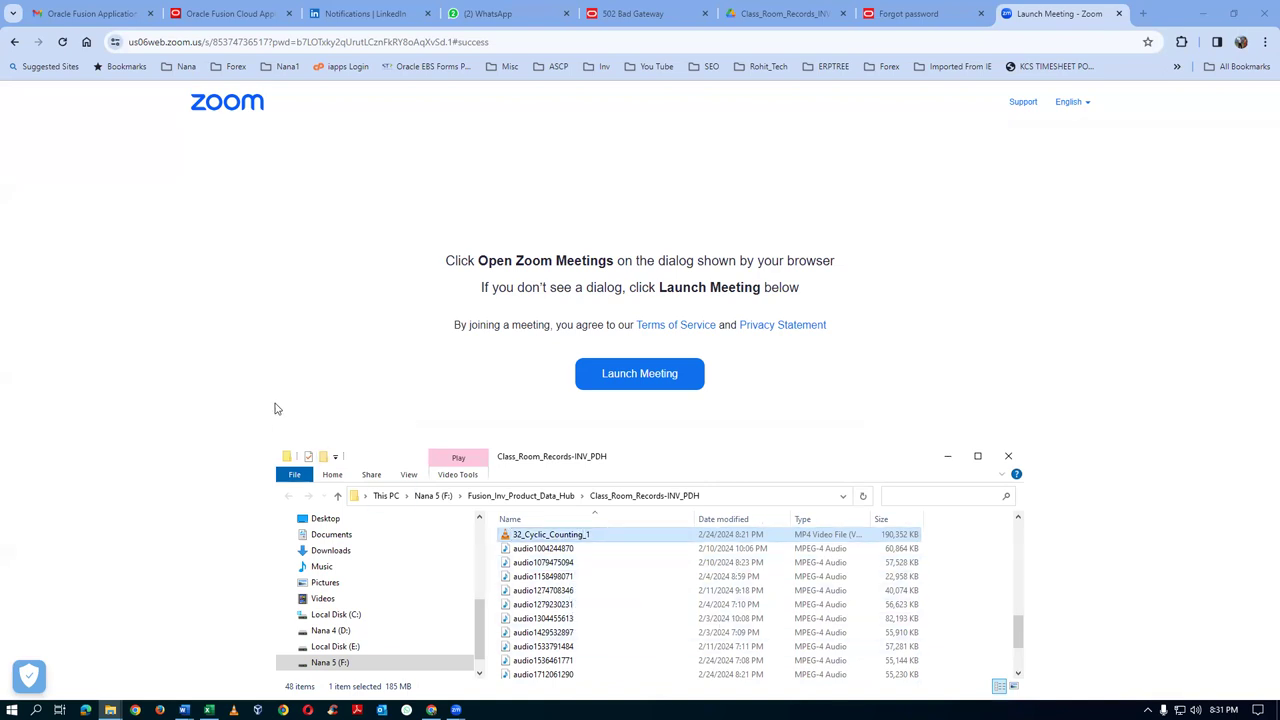
pyautogui.click(1072, 60)
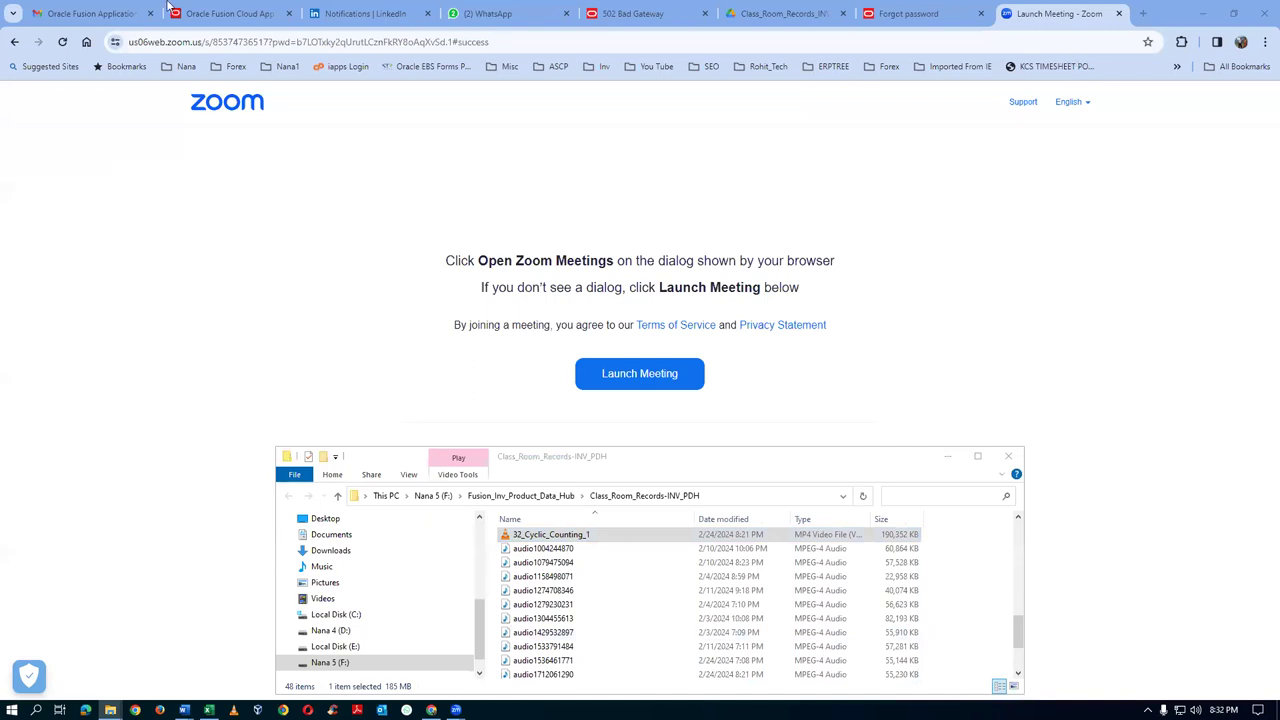
pyautogui.click(135, 43)
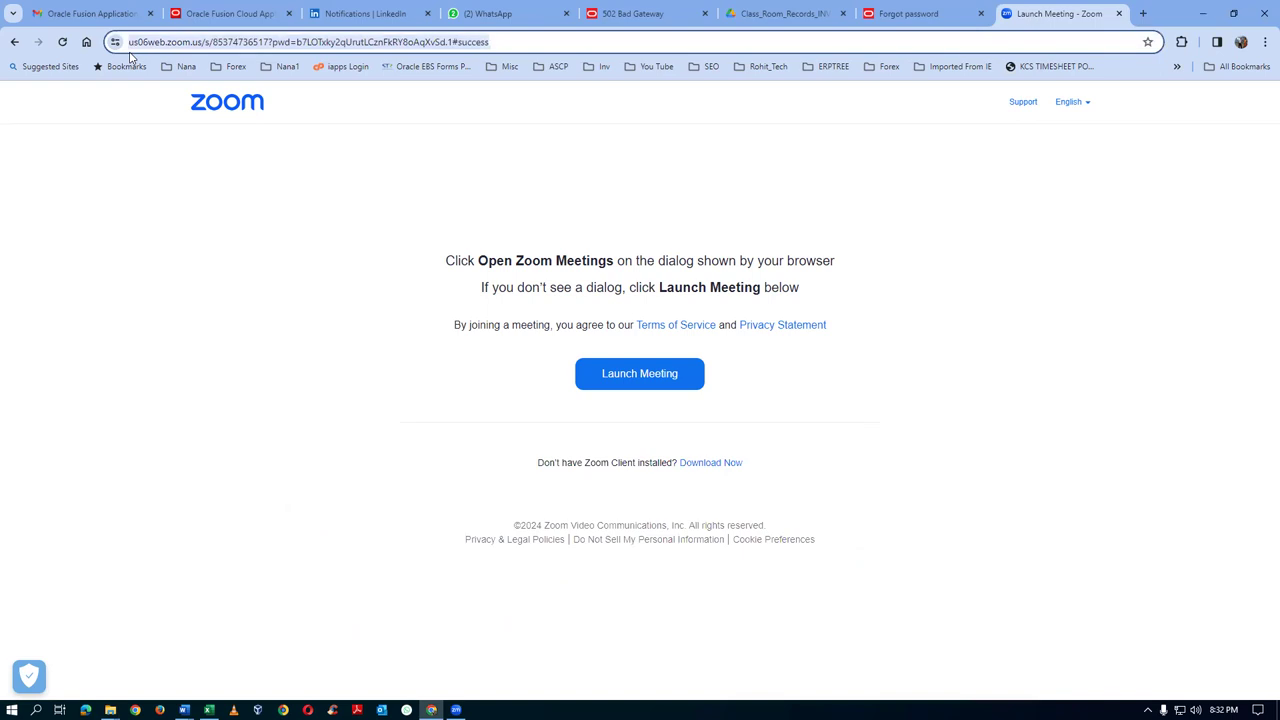
pyautogui.write('https://fa-eudt-dev13-saasfademo1.ds-fa.oraclepdemos.com/')
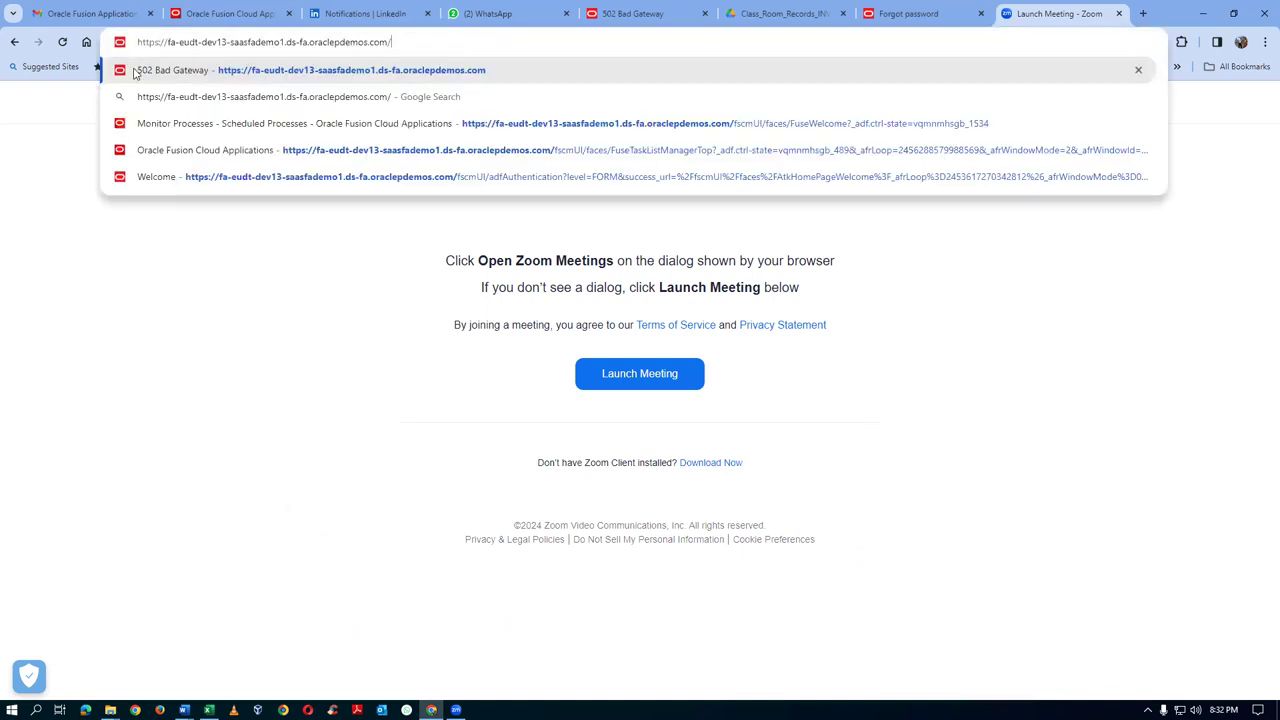
pyautogui.click(135, 72)
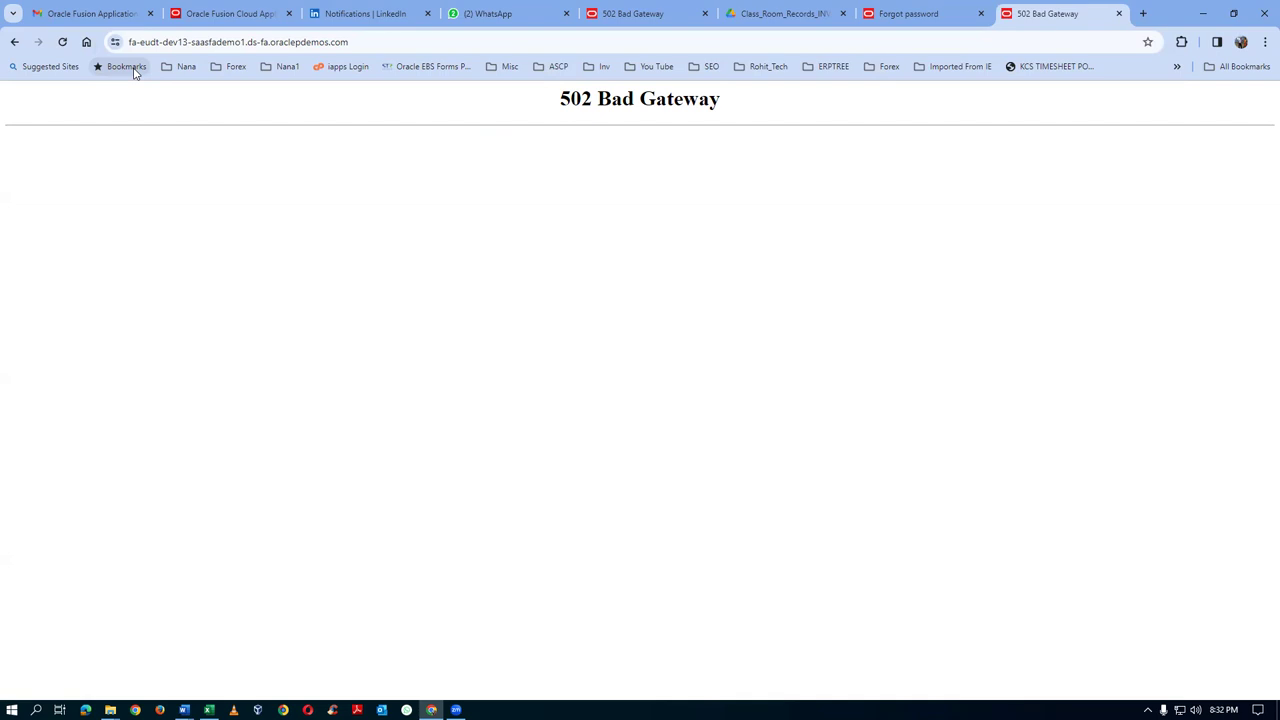
pyautogui.click(185, 44)
pyautogui.hotkey('ctrl', 'c')
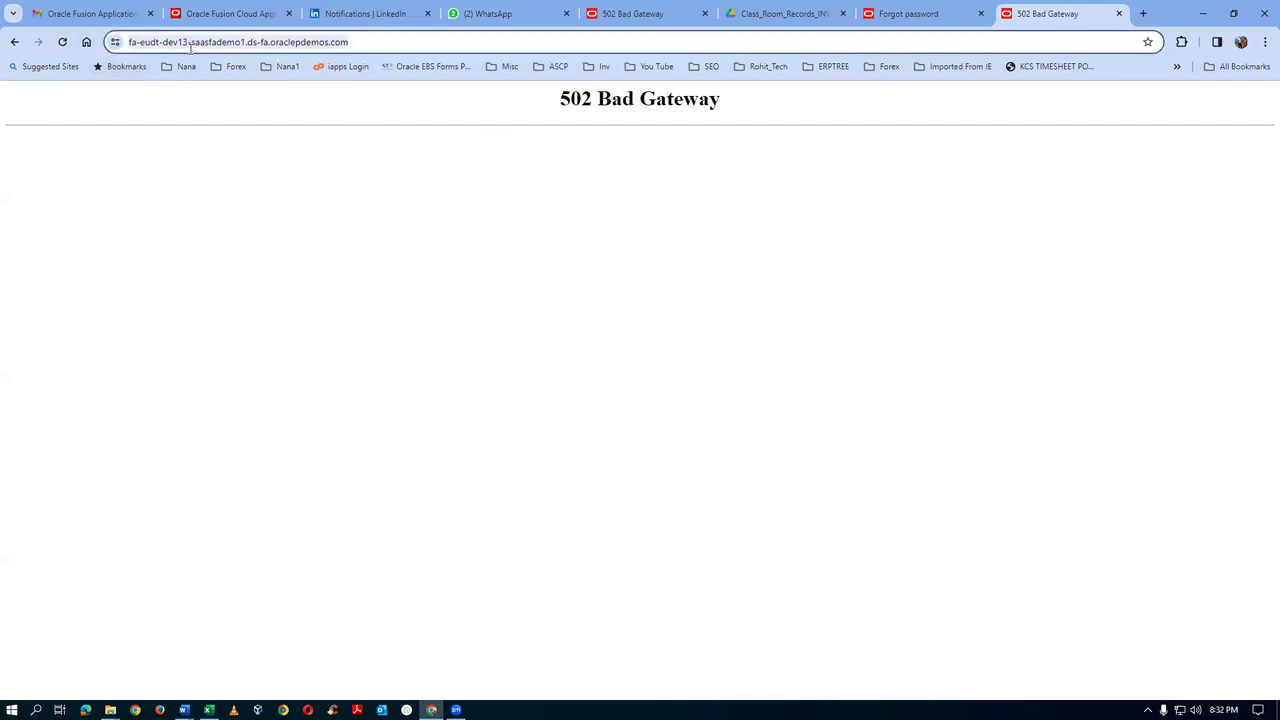
# - Close the Forgot password page and both 502 Bad Gateway pages, leaving the Google Drive class recordings folder open
pyautogui.click(1118, 13)
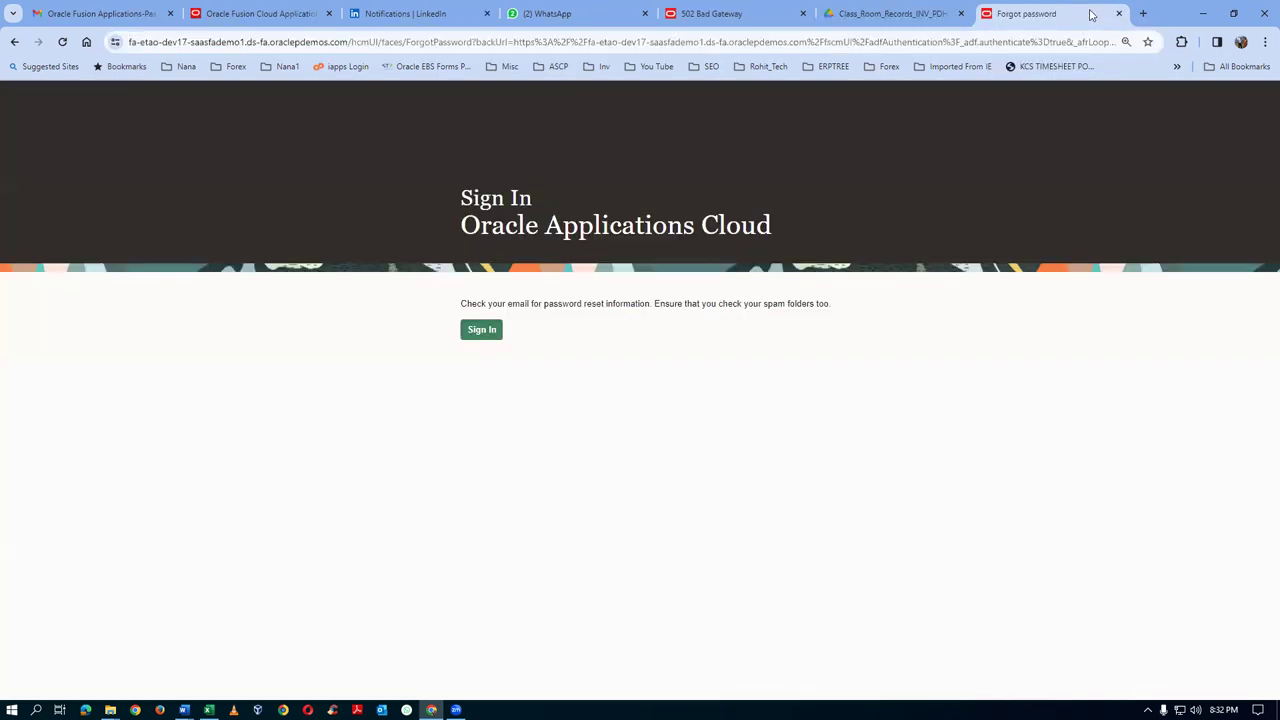
pyautogui.click(1118, 13)
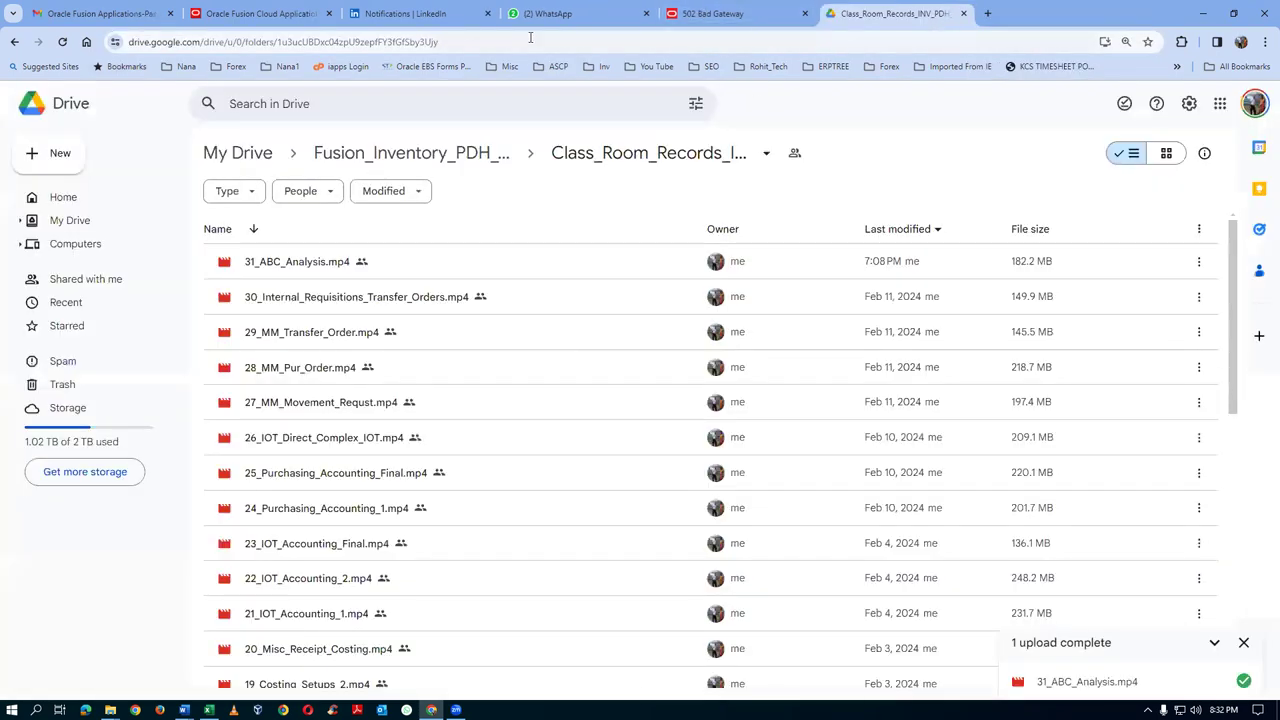
pyautogui.click(757, 15)
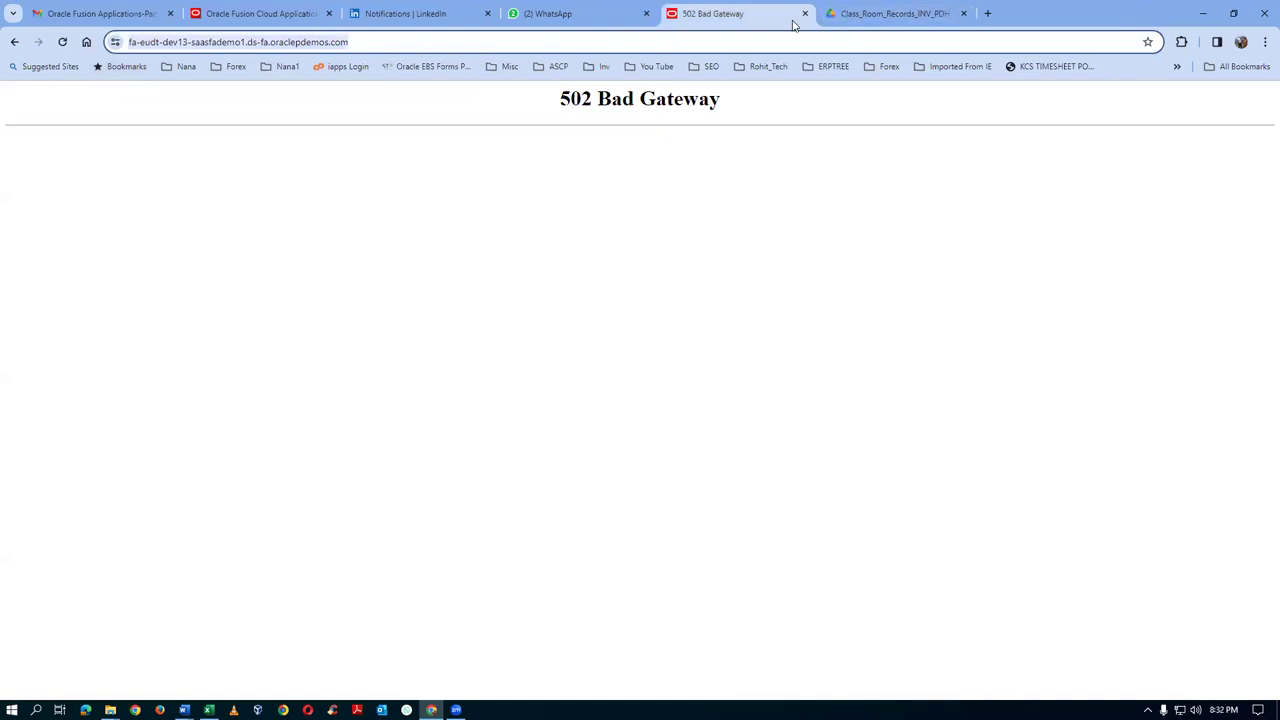
pyautogui.click(805, 13)
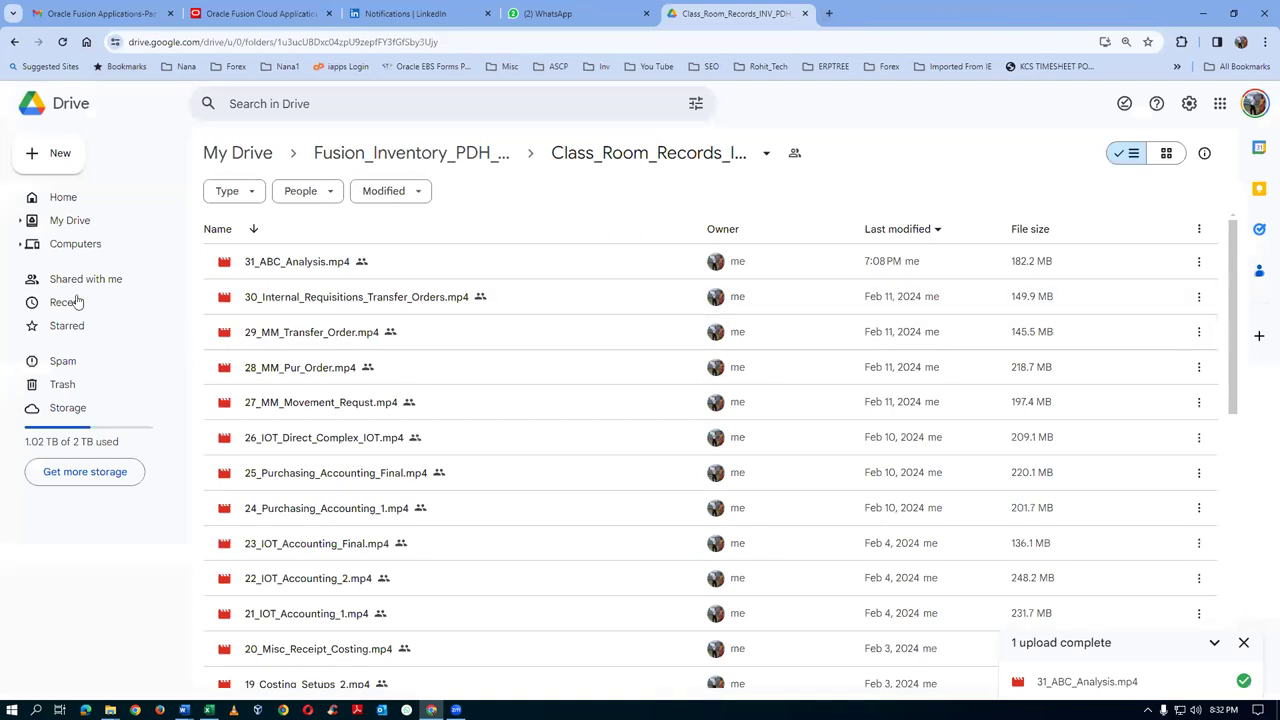
# - Upload the video file 32_Cyclic_Counting_1 from the Class_Room_Records-INV_PDH folder to the open Drive folder
pyautogui.click(68, 160)
pyautogui.click(72, 183)
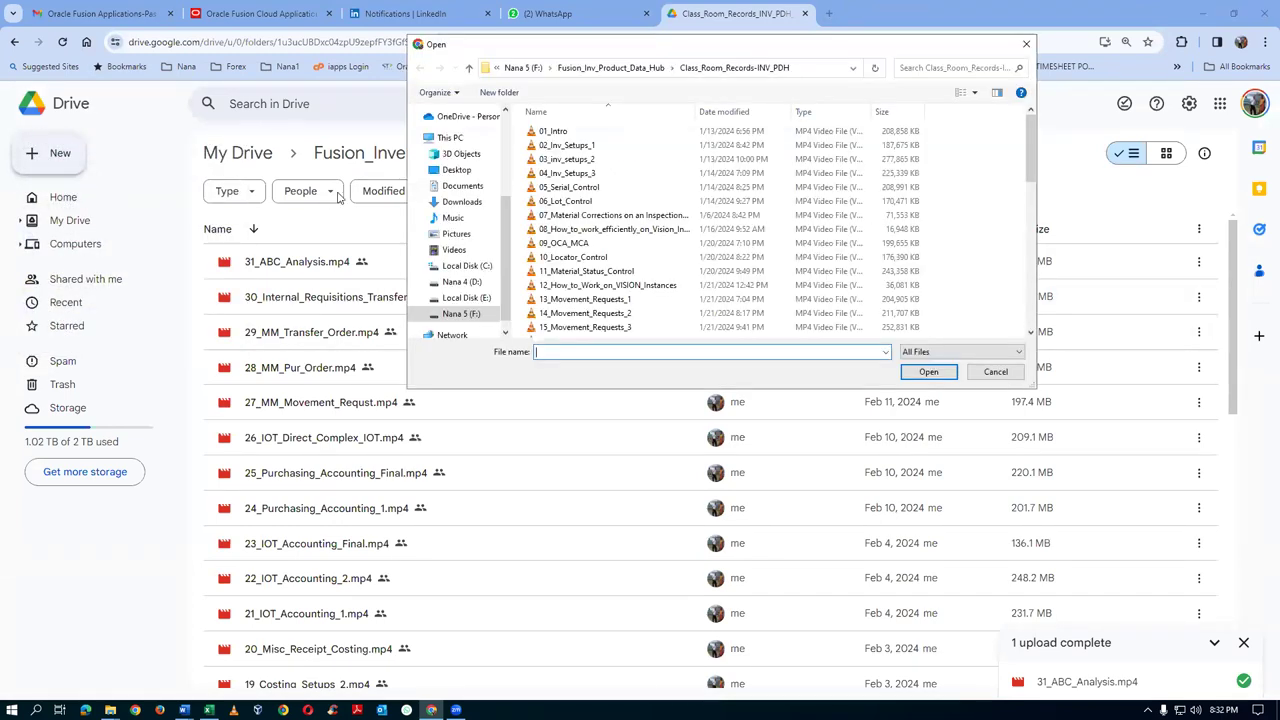
pyautogui.scroll(-7, 982, 278)
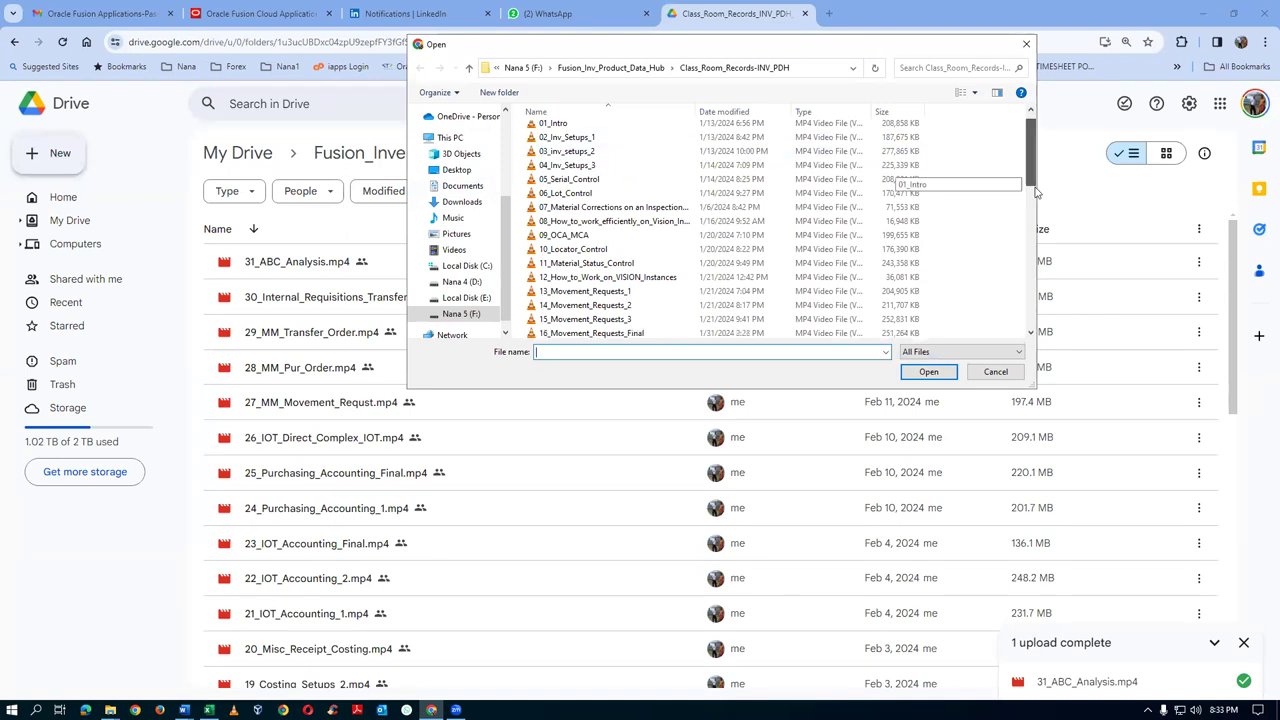
pyautogui.click(576, 263)
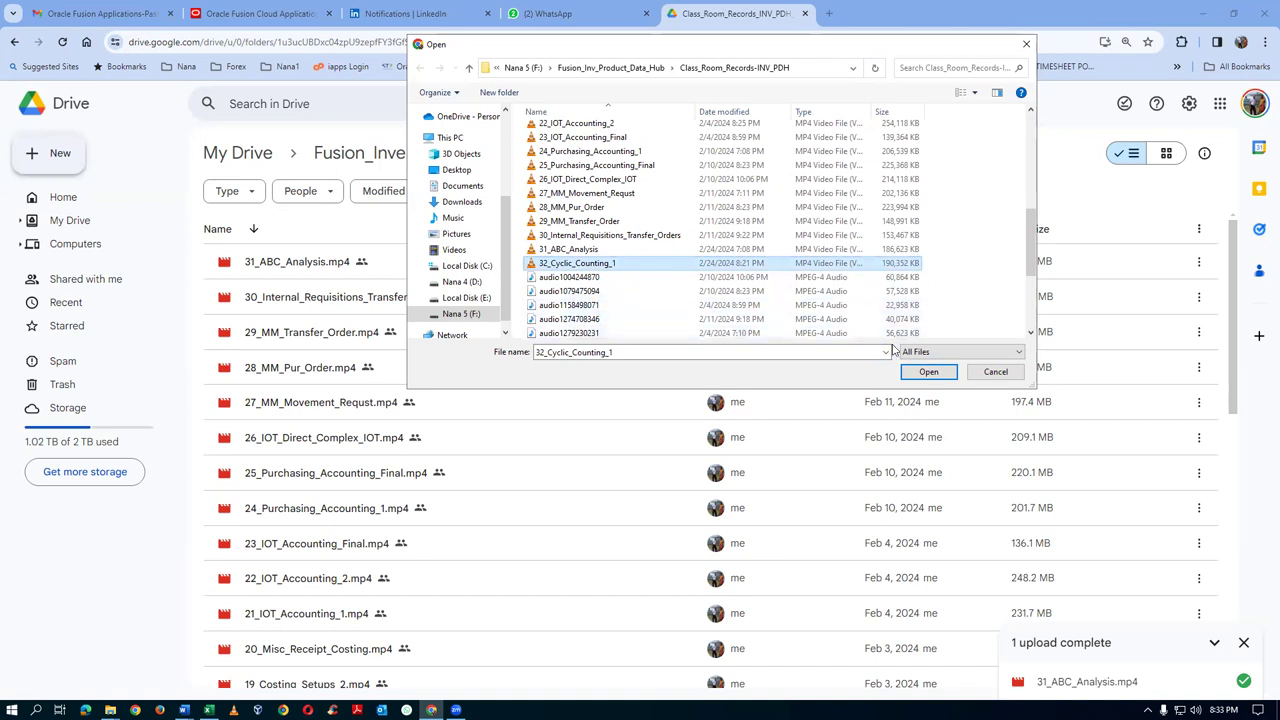
pyautogui.click(929, 372)
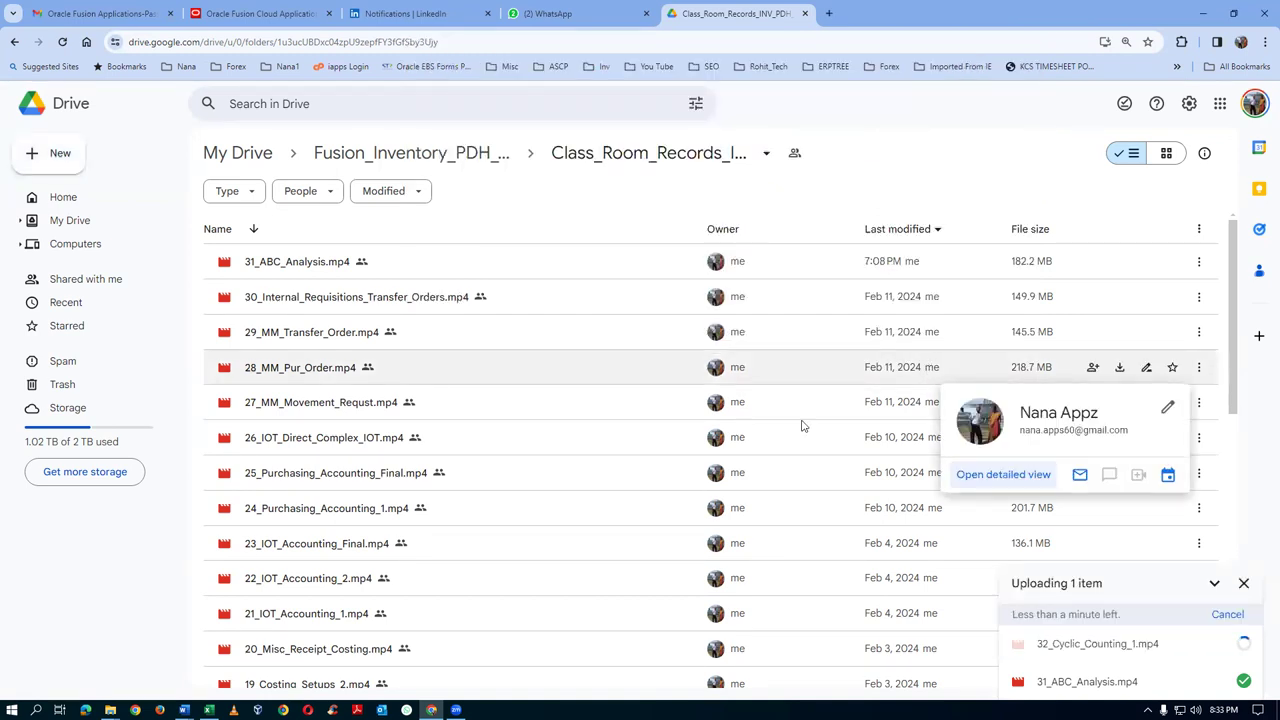
# - Open the ETAO bookmark from the Nana1 folder in a new browser tab and close the old Oracle Fusion tab
pyautogui.click(830, 14)
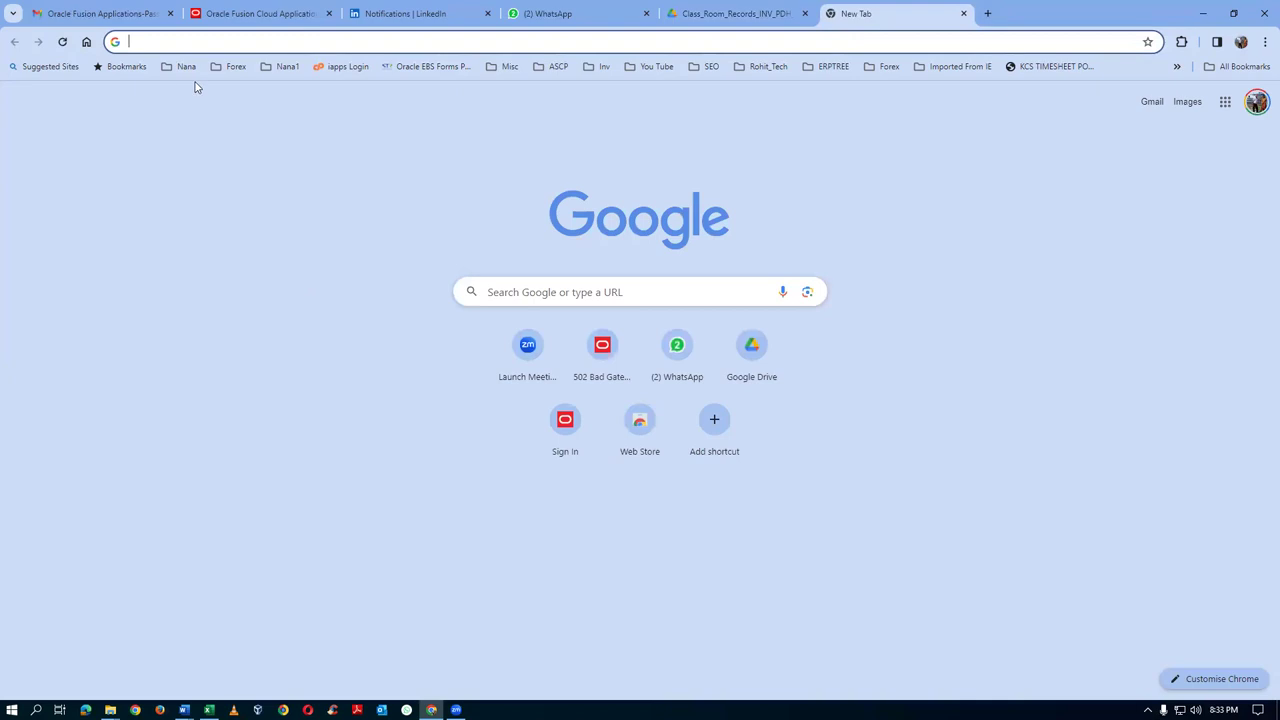
pyautogui.click(283, 68)
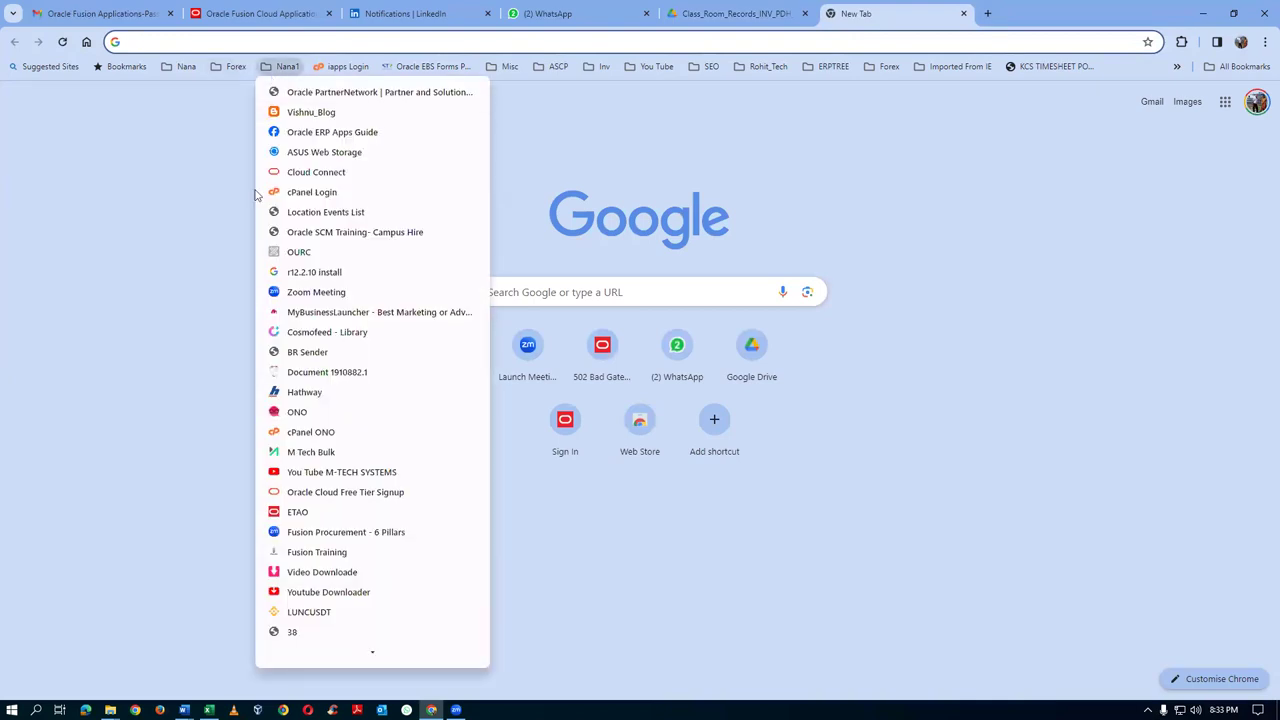
pyautogui.click(311, 512)
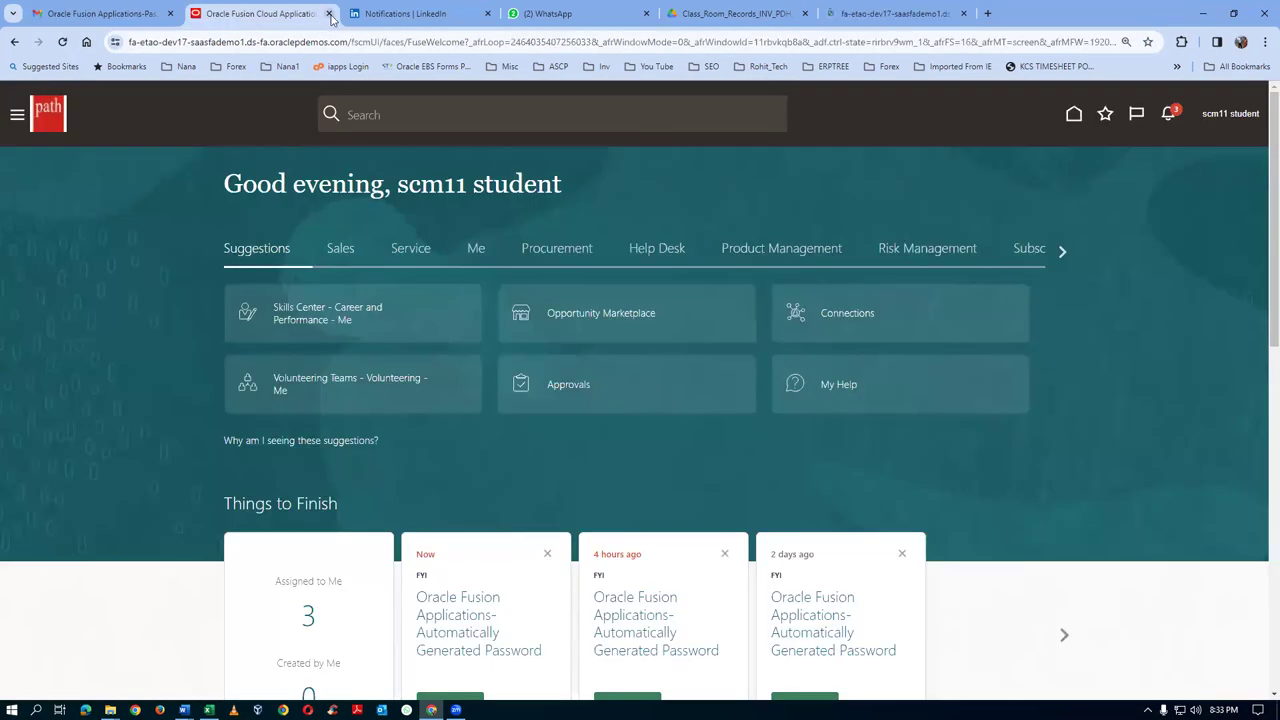
pyautogui.click(328, 14)
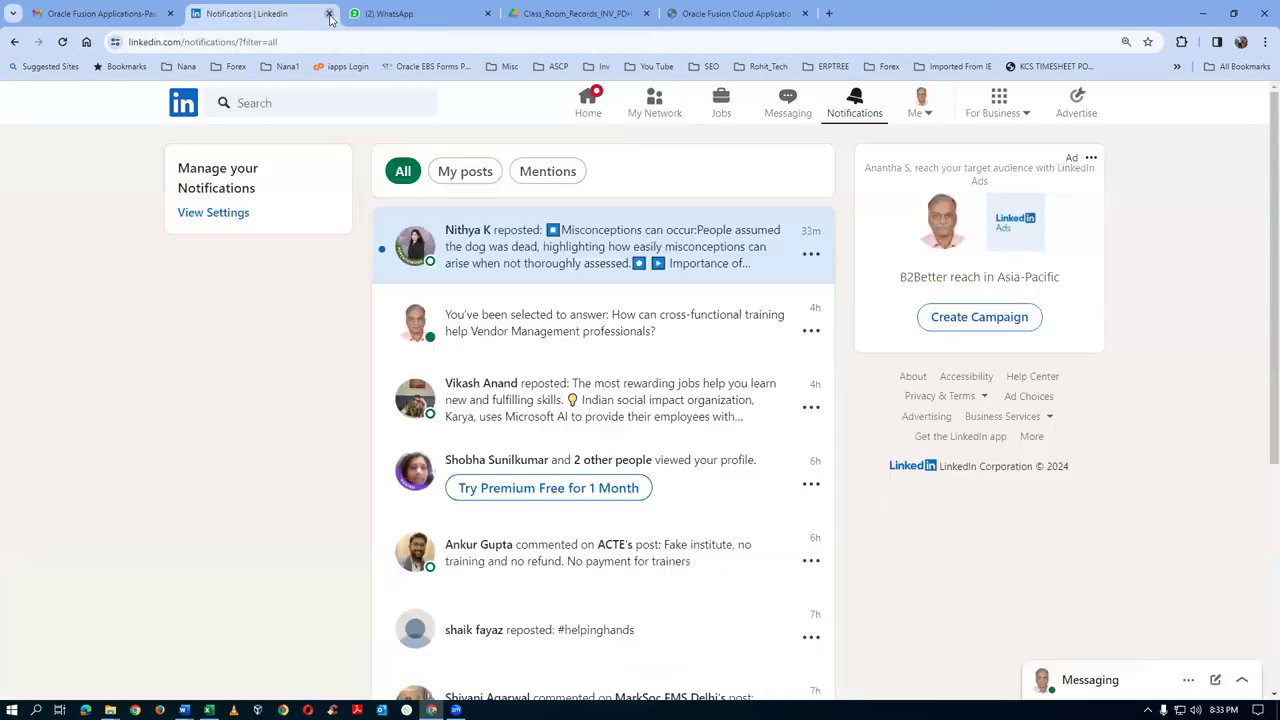
pyautogui.click(688, 20)
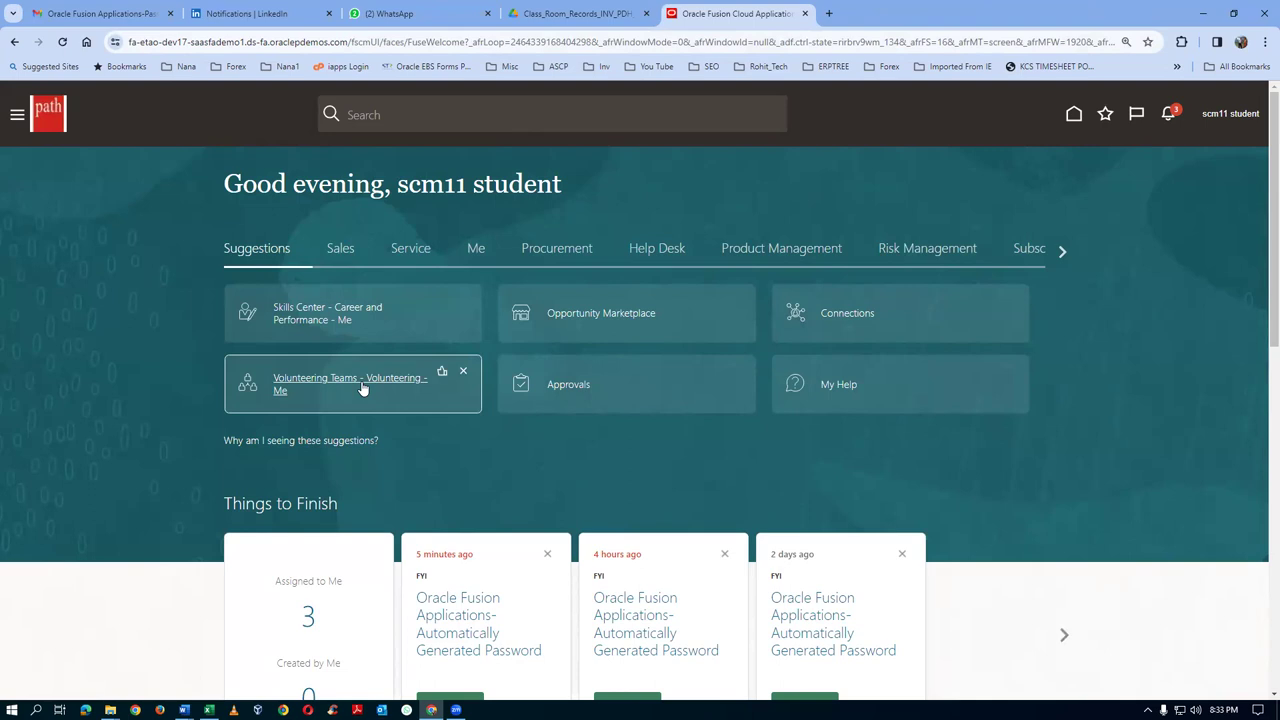
# - Go to Setup and Maintenance and open its task search page
pyautogui.click(1224, 118)
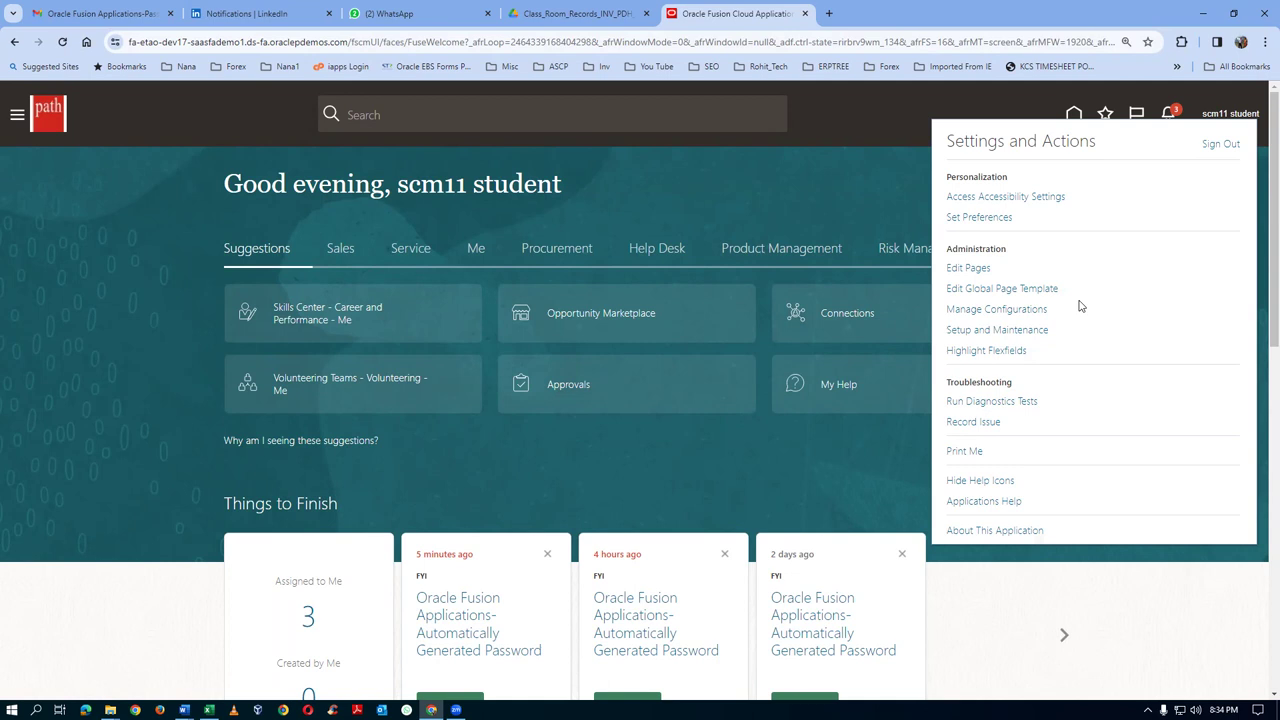
pyautogui.click(992, 336)
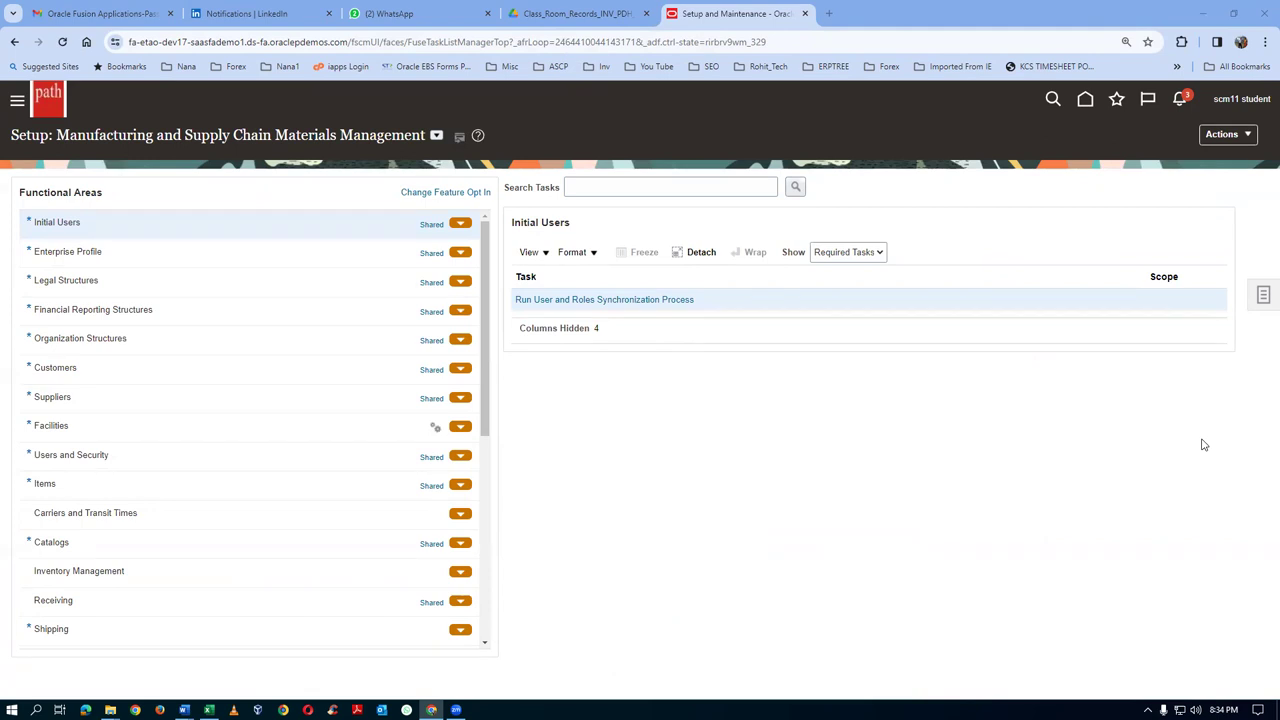
pyautogui.click(1261, 296)
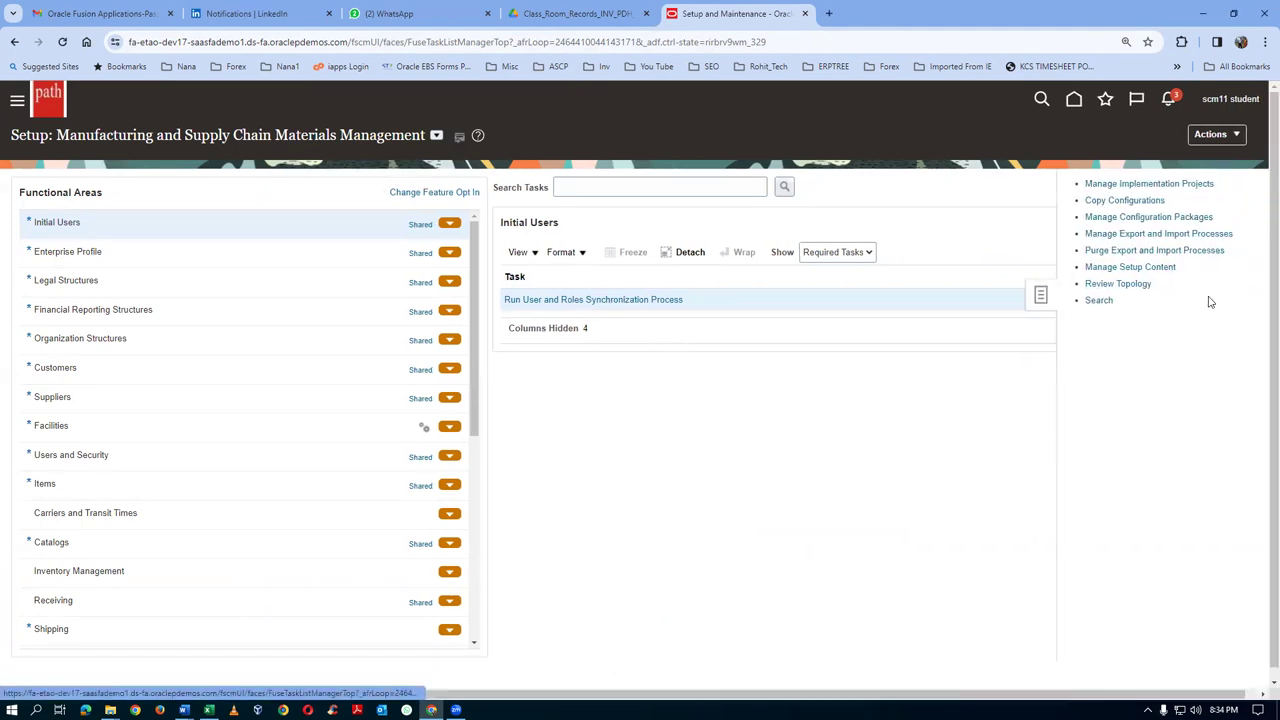
pyautogui.click(1094, 300)
# - Search the setup tasks for man%locations% and open the Manage Locations task
pyautogui.click(370, 186)
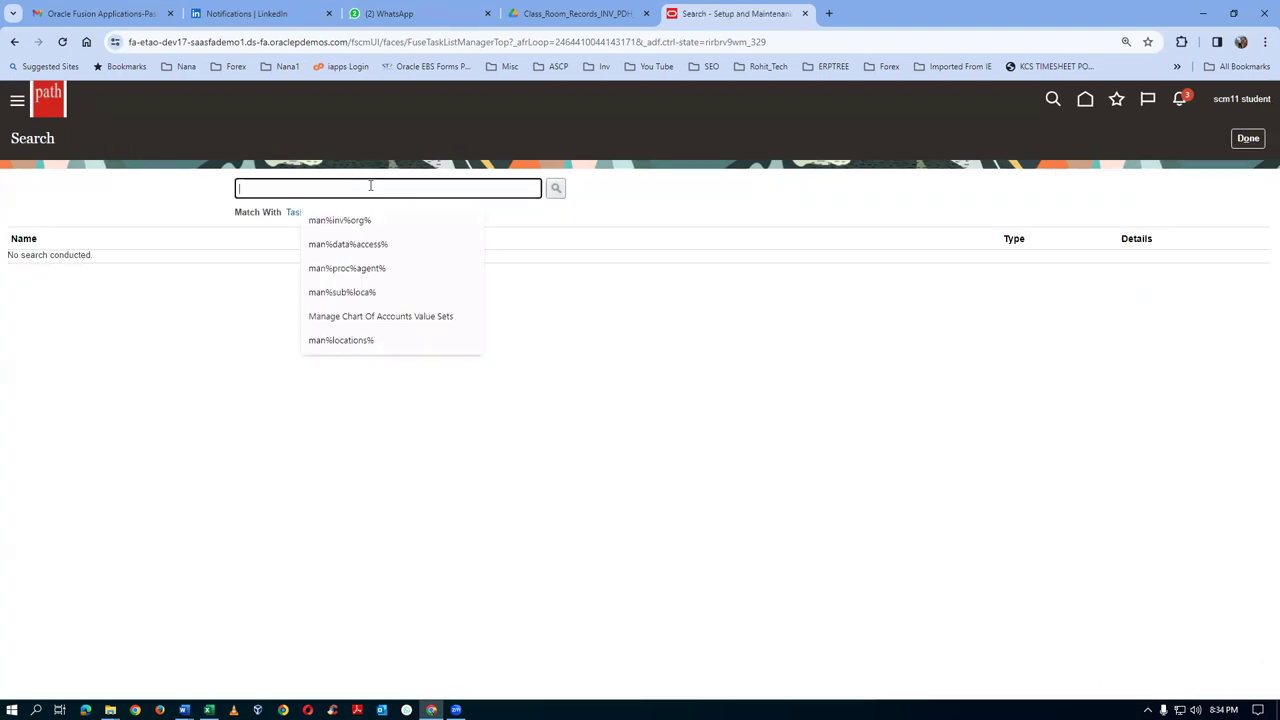
pyautogui.write('man%locations%')
pyautogui.press('Return')
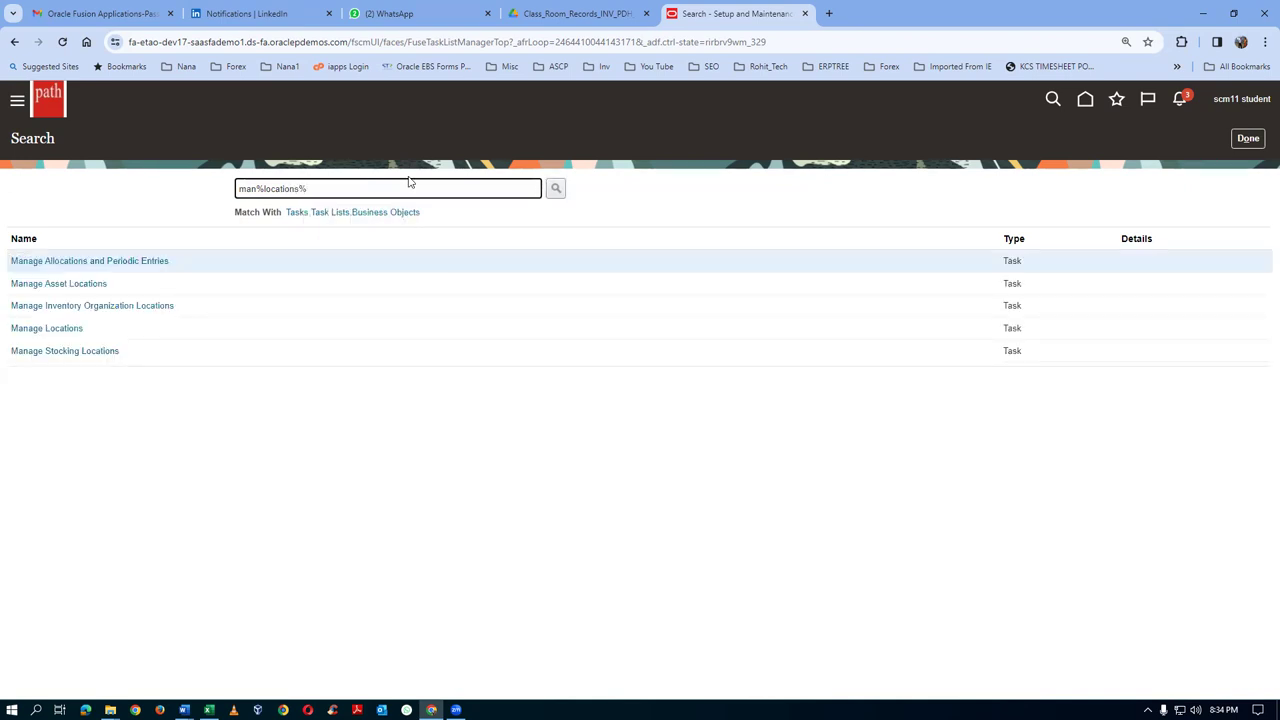
pyautogui.click(40, 330)
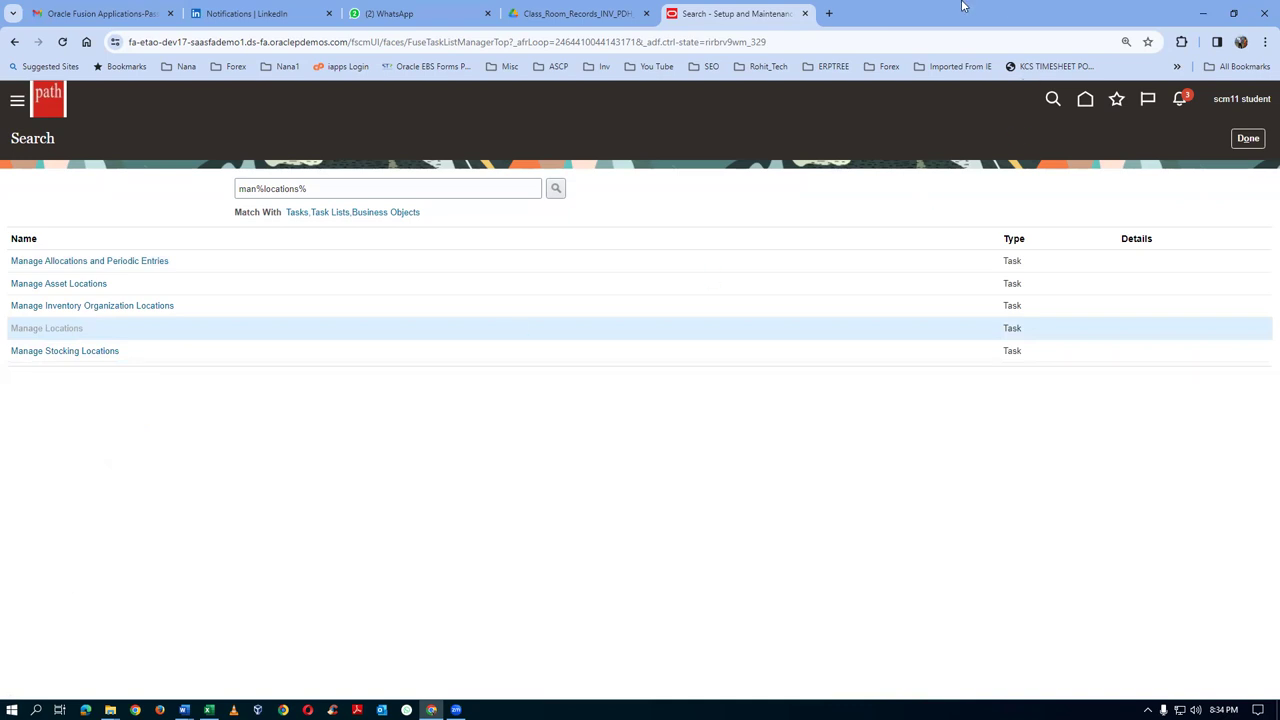
# - Try the copied dev13 address again in a new browser tab, and close that tab
pyautogui.click(829, 14)
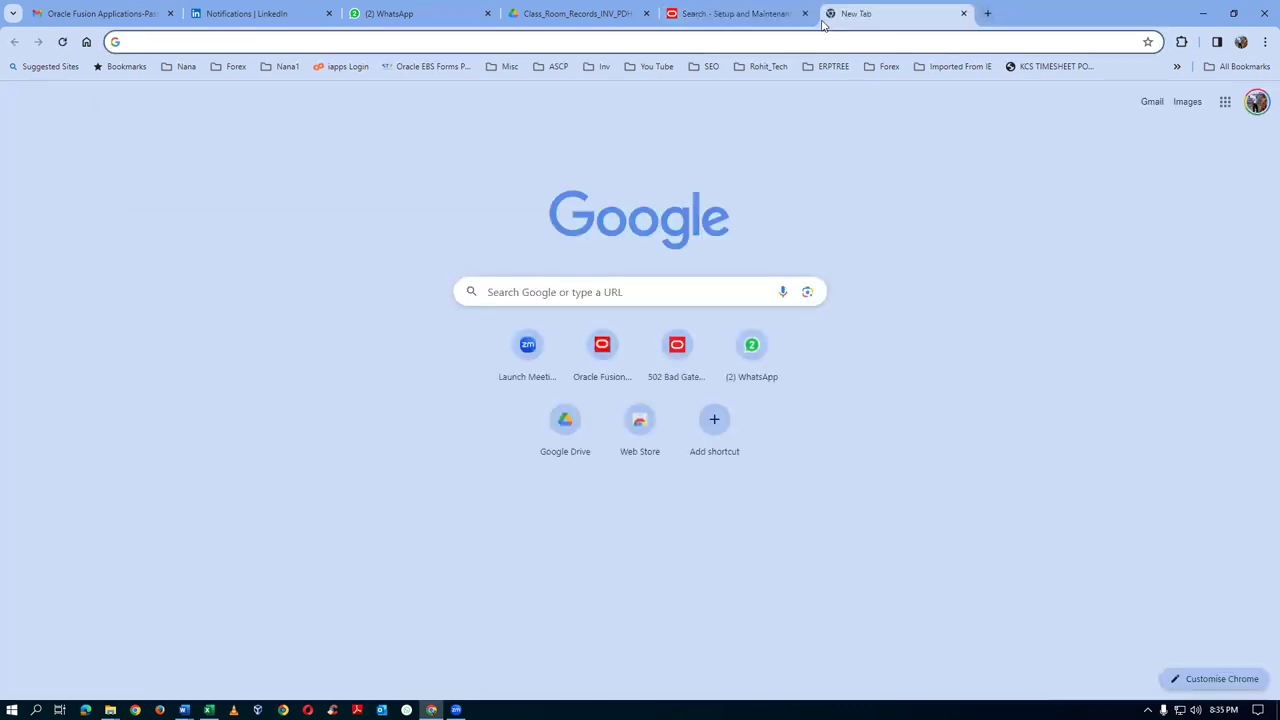
pyautogui.hotkey('ctrl', 'v')
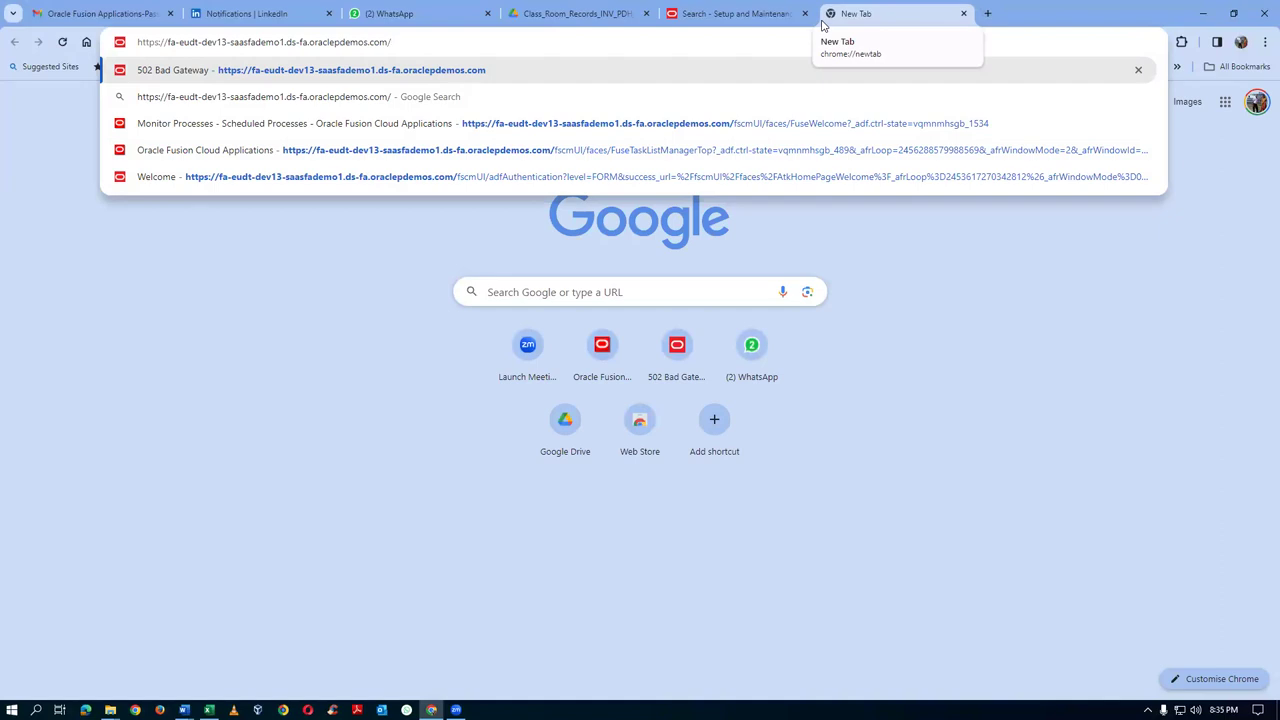
pyautogui.press('Return')
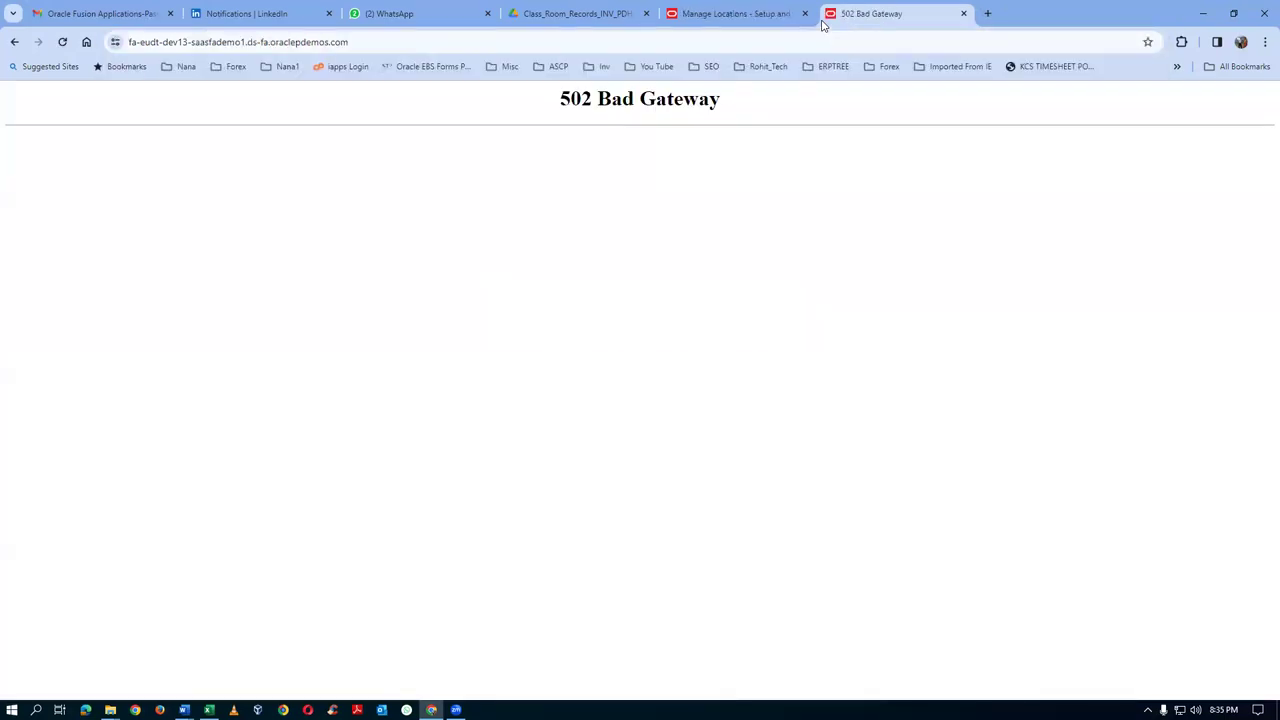
pyautogui.click(963, 13)
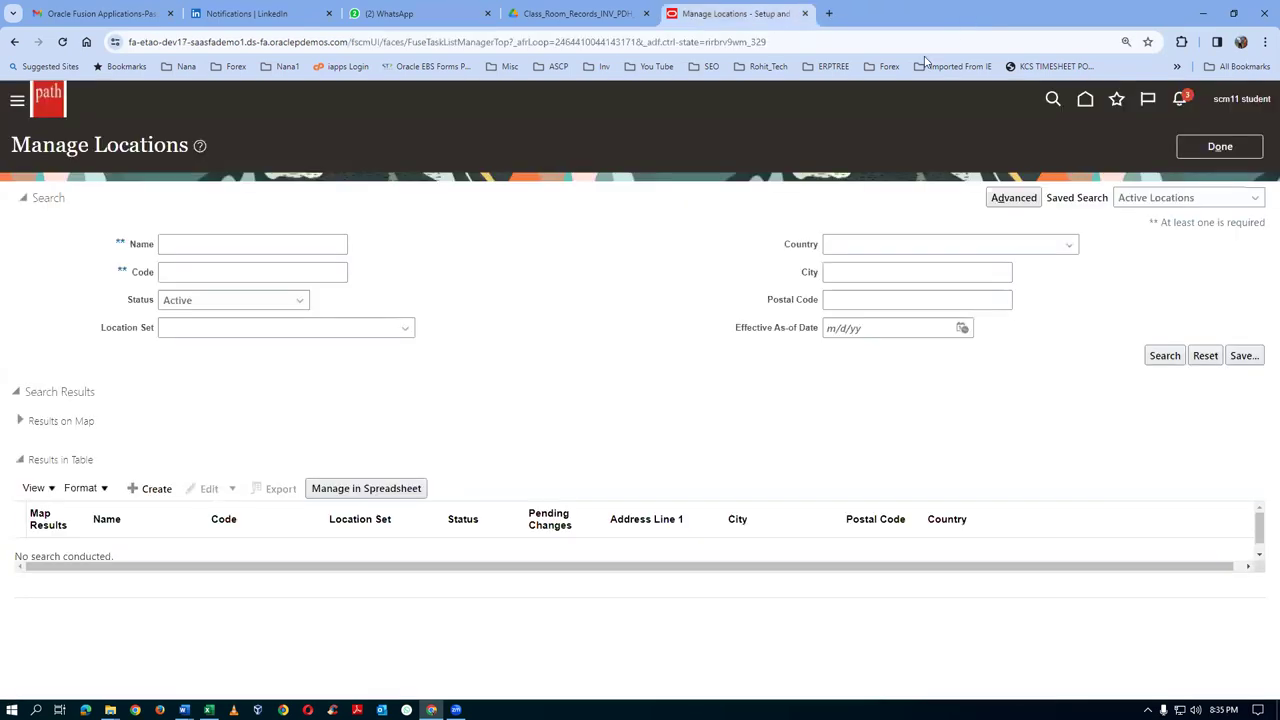
# - Start creating a new location and name it t01_loc_6
pyautogui.click(139, 482)
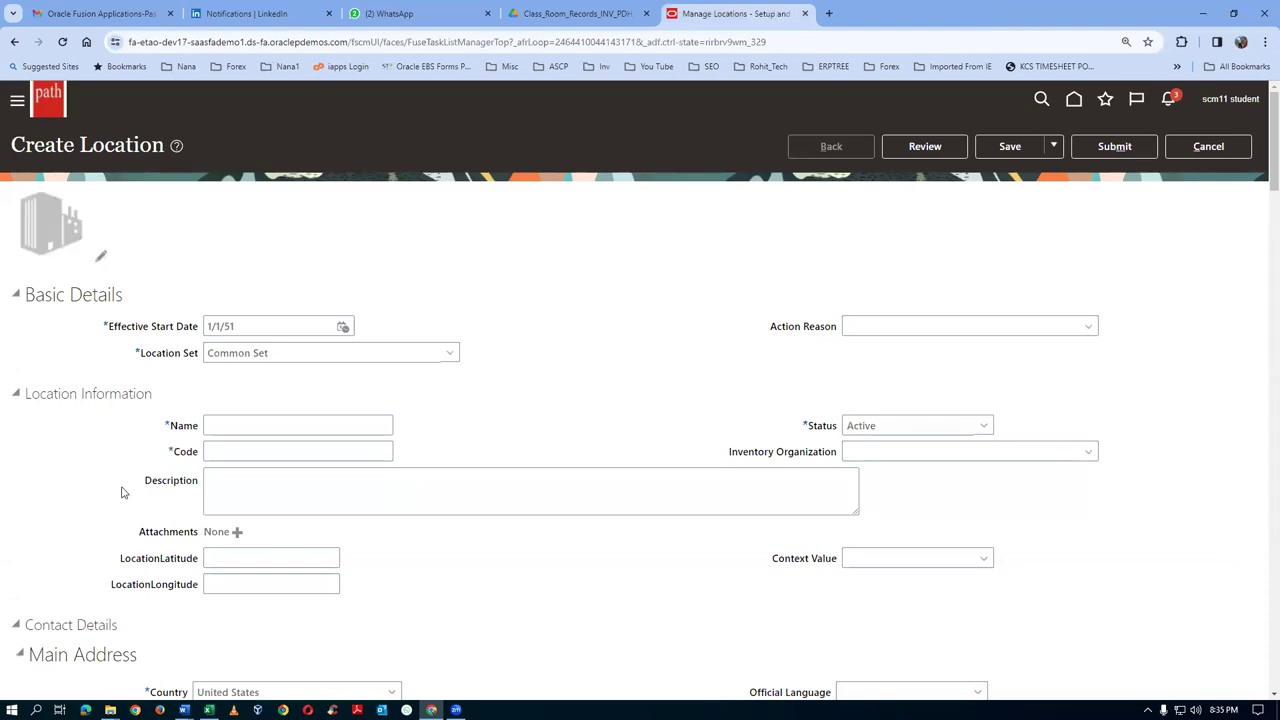
pyautogui.click(205, 427)
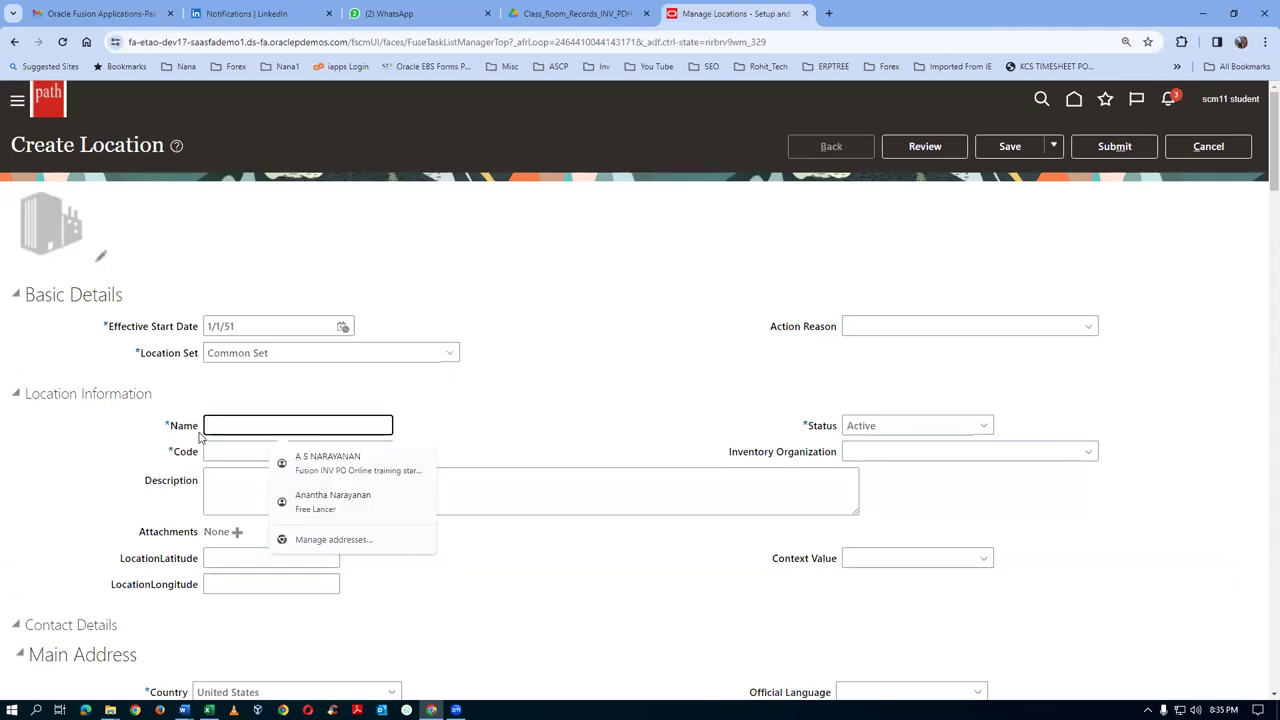
pyautogui.write('t01')
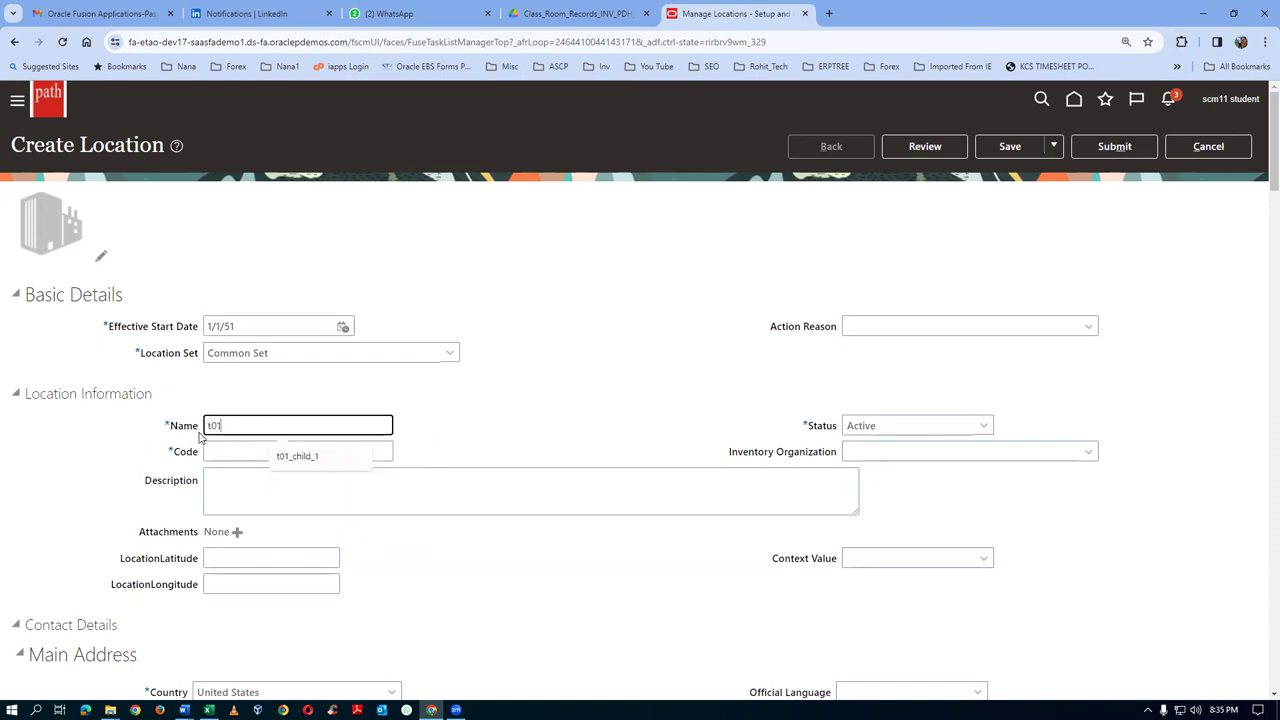
pyautogui.write('-loc')
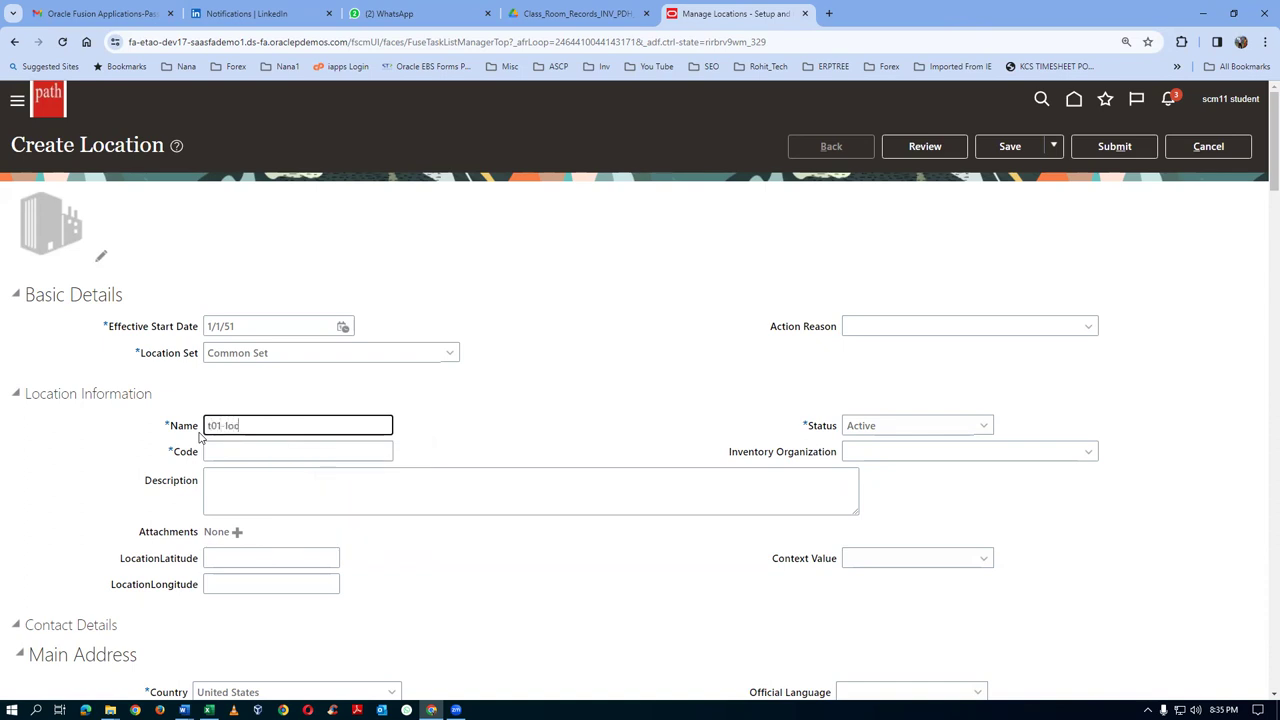
pyautogui.write('_6')
pyautogui.press('BackSpace')
pyautogui.write('_')
# - Copy the location name t01_loc_6 into the Code and Description fields
pyautogui.moveTo(248, 427); pyautogui.dragTo(117, 450)
pyautogui.hotkey('ctrl', 'c')
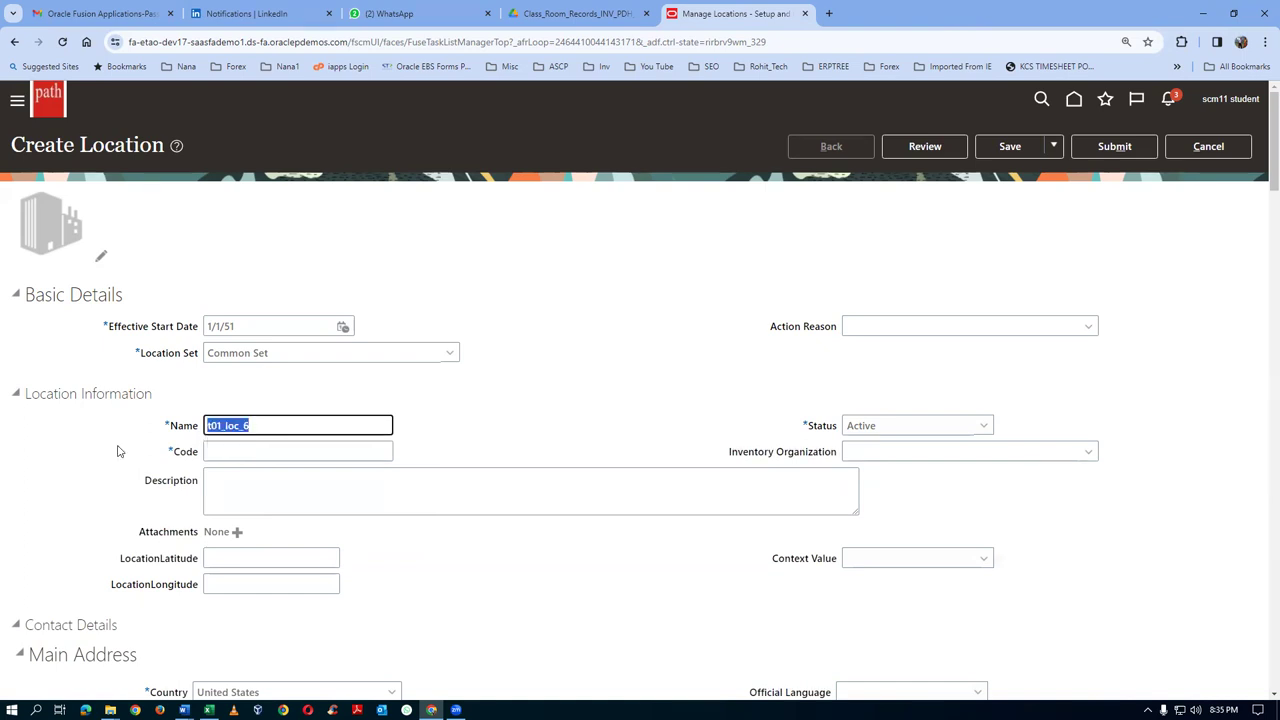
pyautogui.click(207, 453)
pyautogui.hotkey('ctrl', 'v')
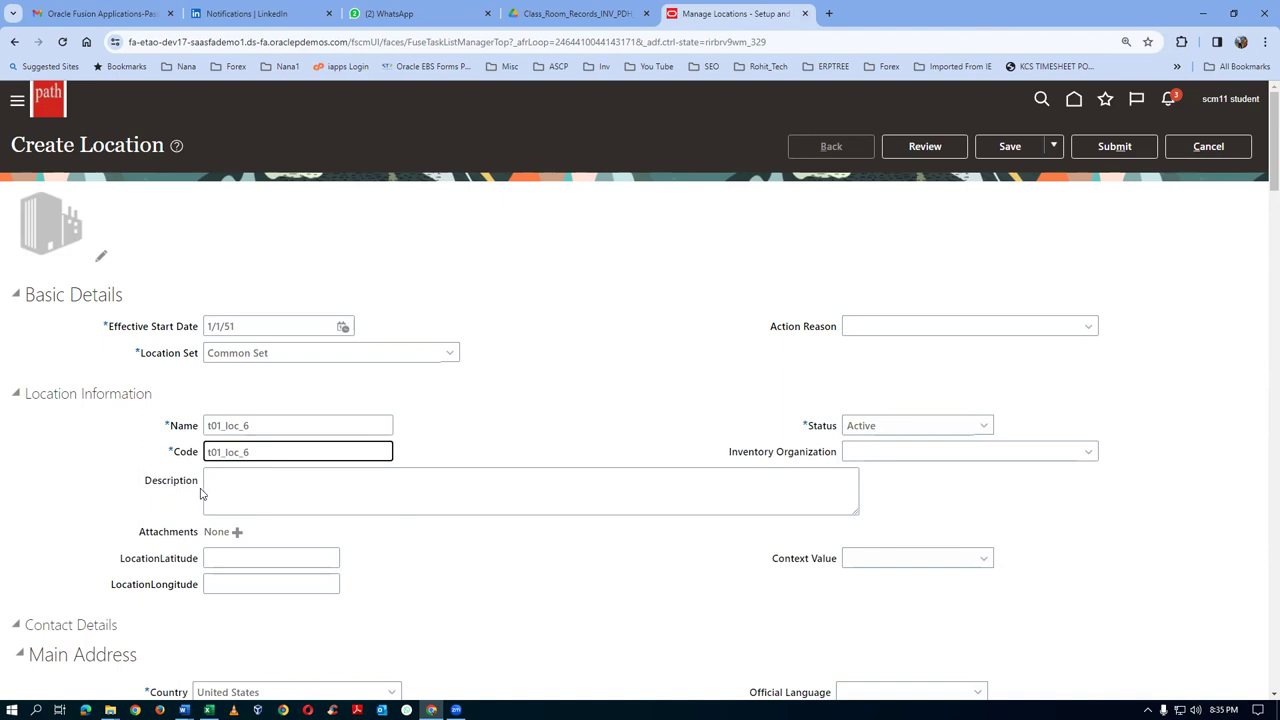
pyautogui.click(206, 485)
pyautogui.hotkey('ctrl', 'v')
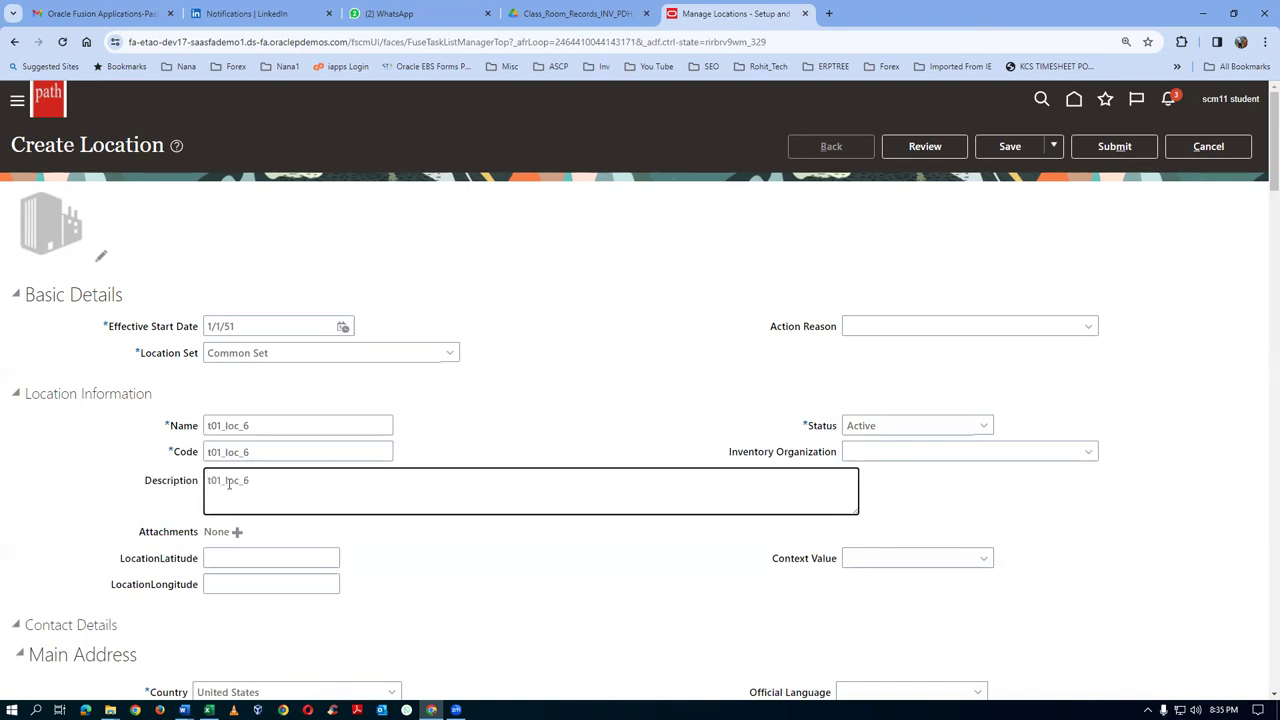
# - Set the main address ZIP Code to 10020, choosing the Manhattan, New York, NY geography
pyautogui.scroll(-3, 207, 490)
pyautogui.click(194, 468)
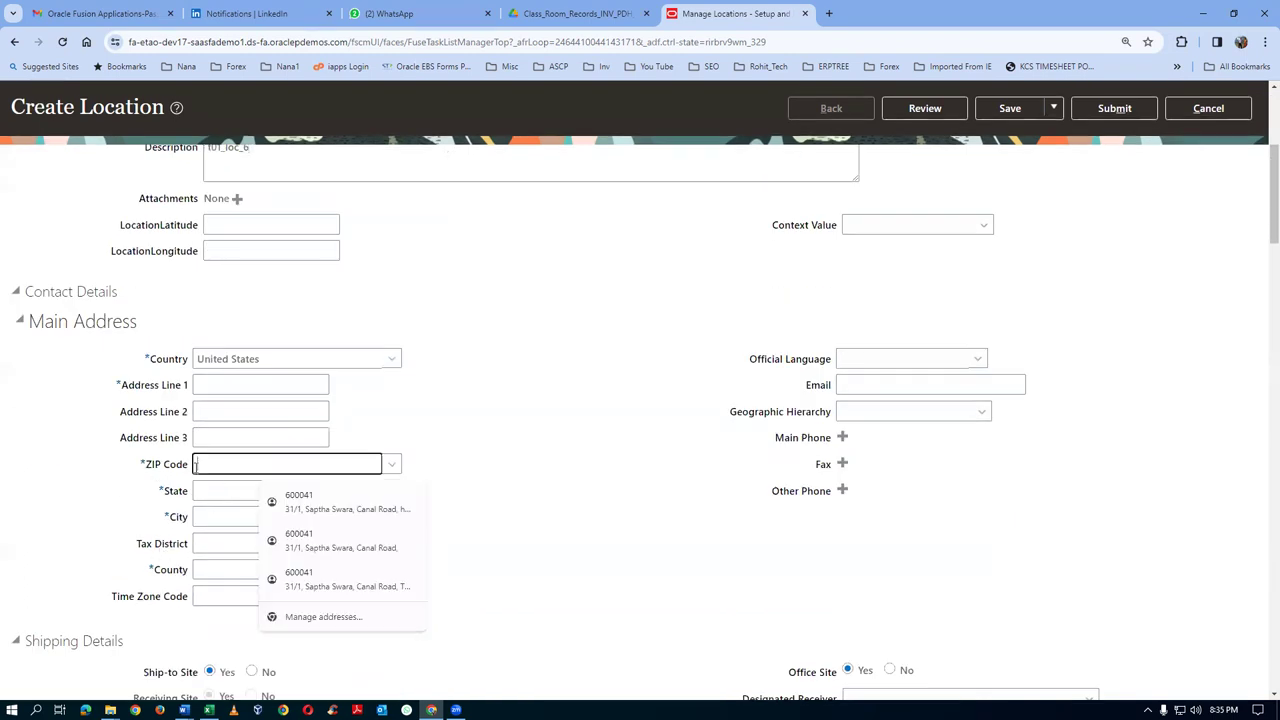
pyautogui.write('10020')
pyautogui.press('Tab')
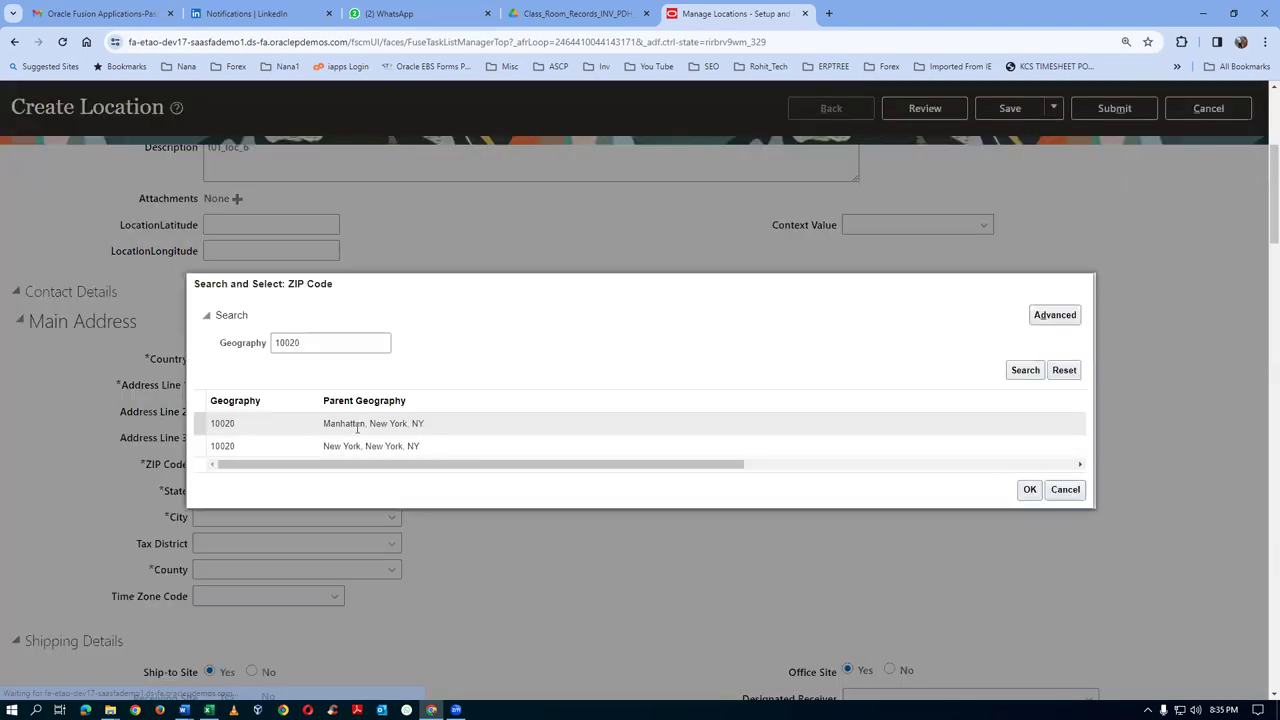
pyautogui.click(357, 427)
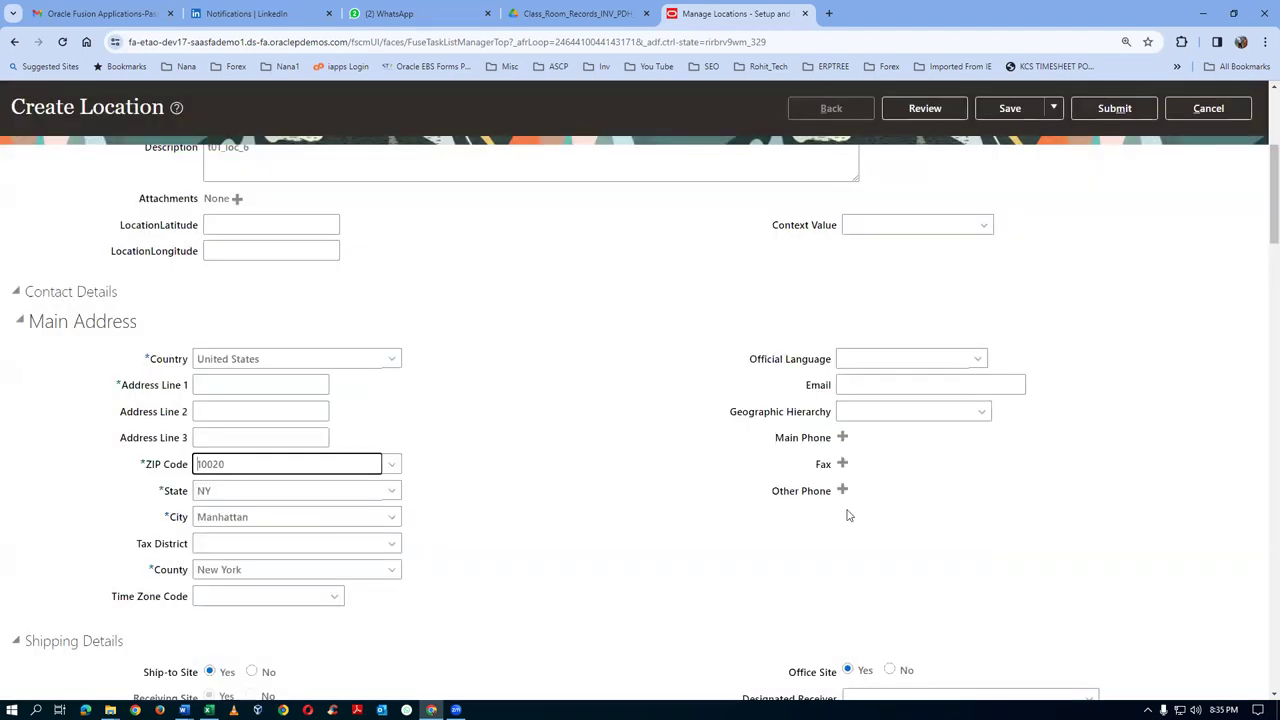
# - Enter t016 addr 1 as Address Line 1 of the new location's main address
pyautogui.click(260, 388)
pyautogui.write('t01')
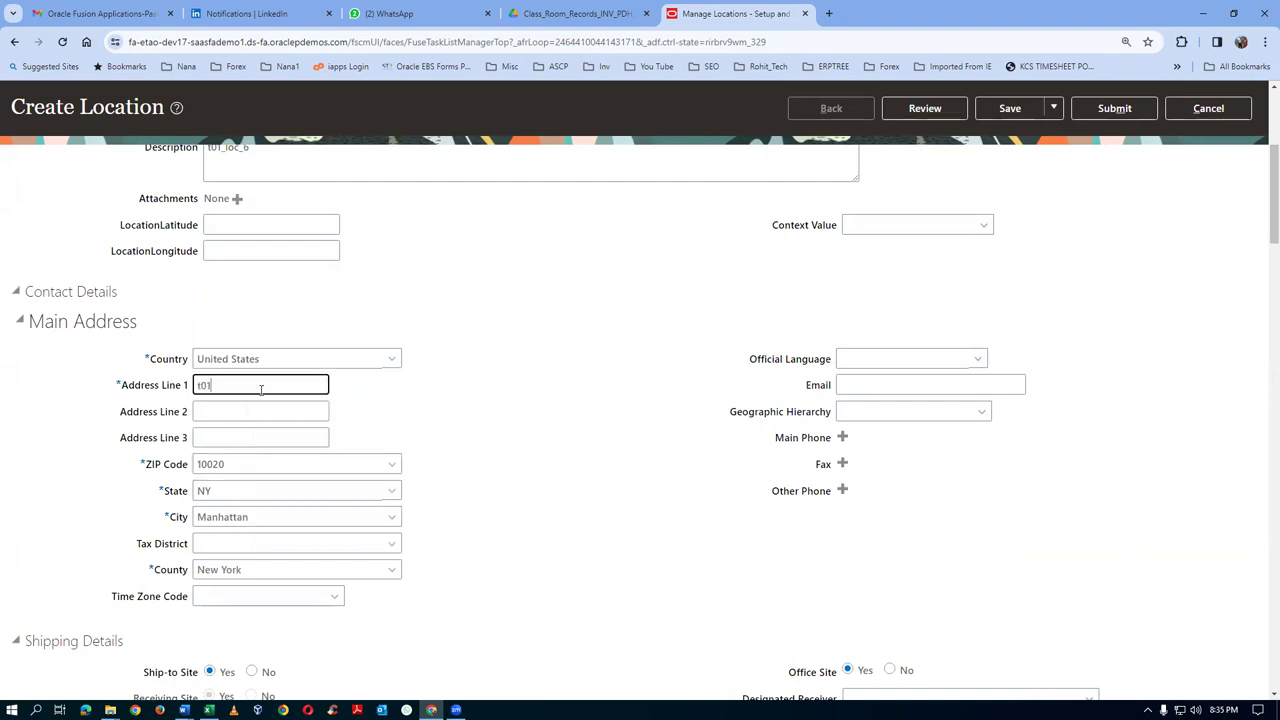
pyautogui.write('6 addr 1')
# - Submit the new location t01_loc_6 and confirm the submission
pyautogui.scroll(1, 1040, 210)
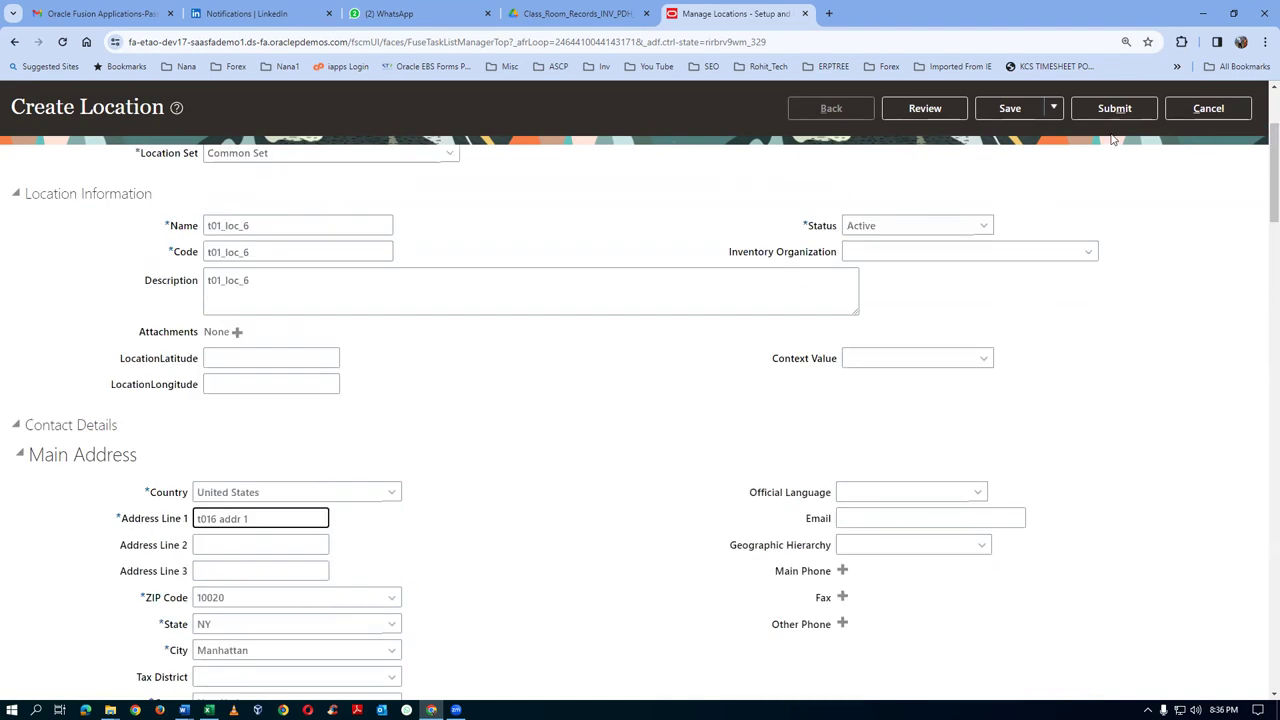
pyautogui.click(1134, 110)
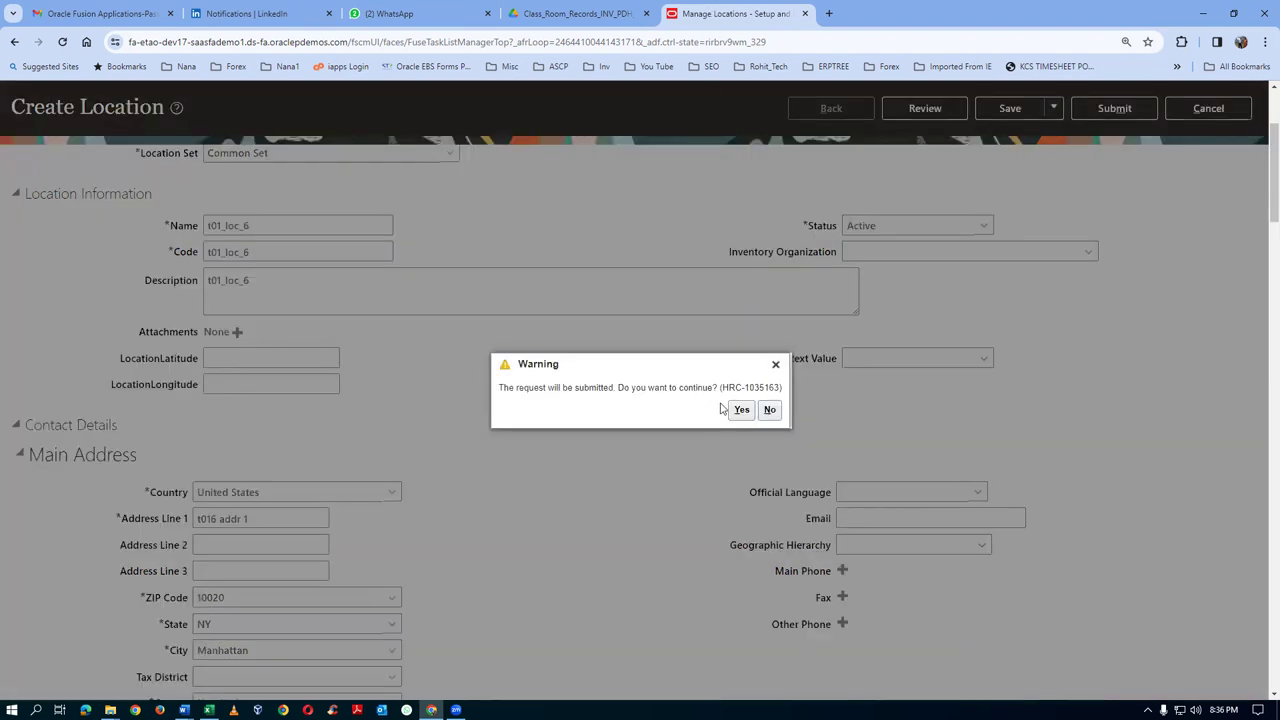
pyautogui.click(741, 409)
pyautogui.click(680, 412)
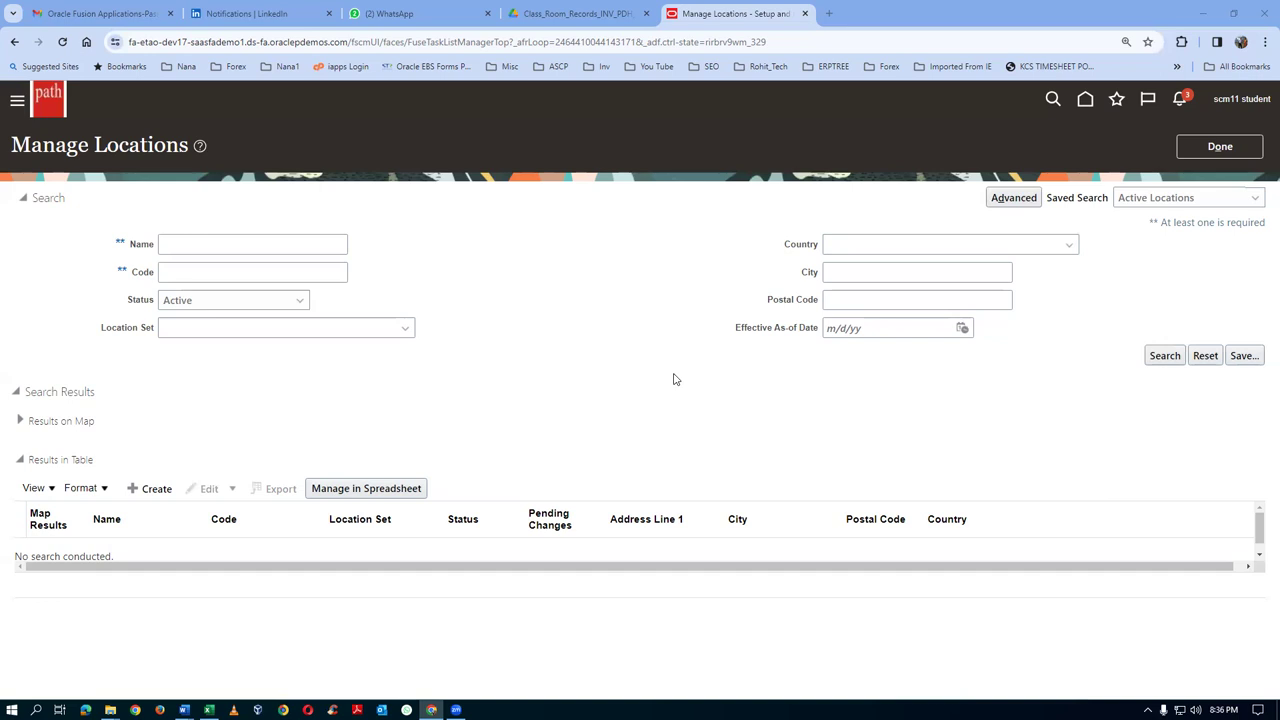
# - Duplicate the Manage Locations browser tab and open Setup and Maintenance in the duplicate
pyautogui.rightClick(740, 8)
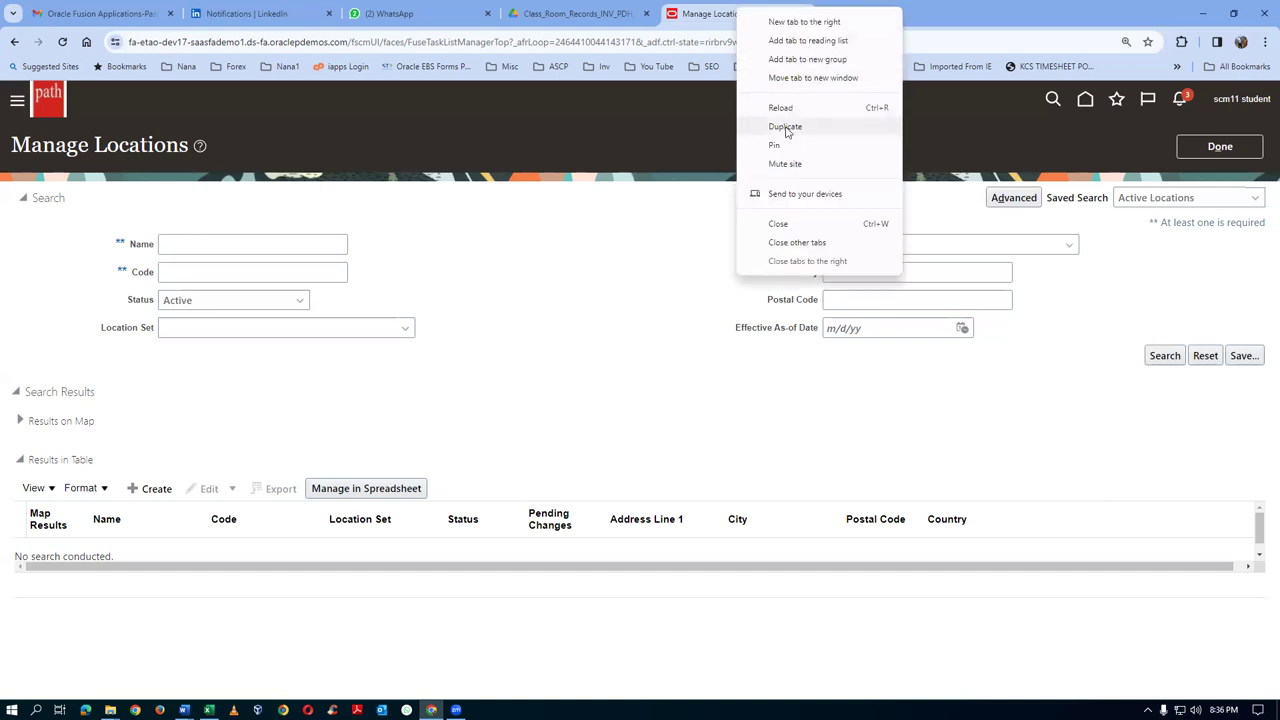
pyautogui.press('Escape')
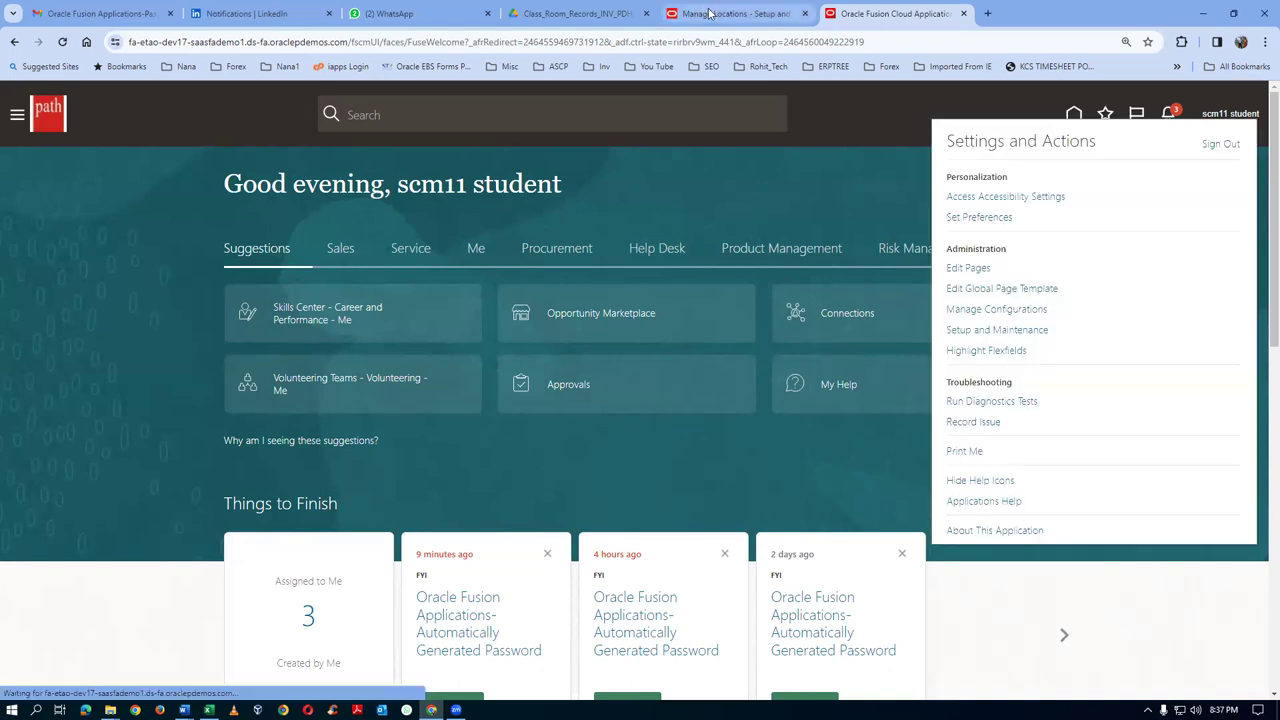
pyautogui.click(987, 331)
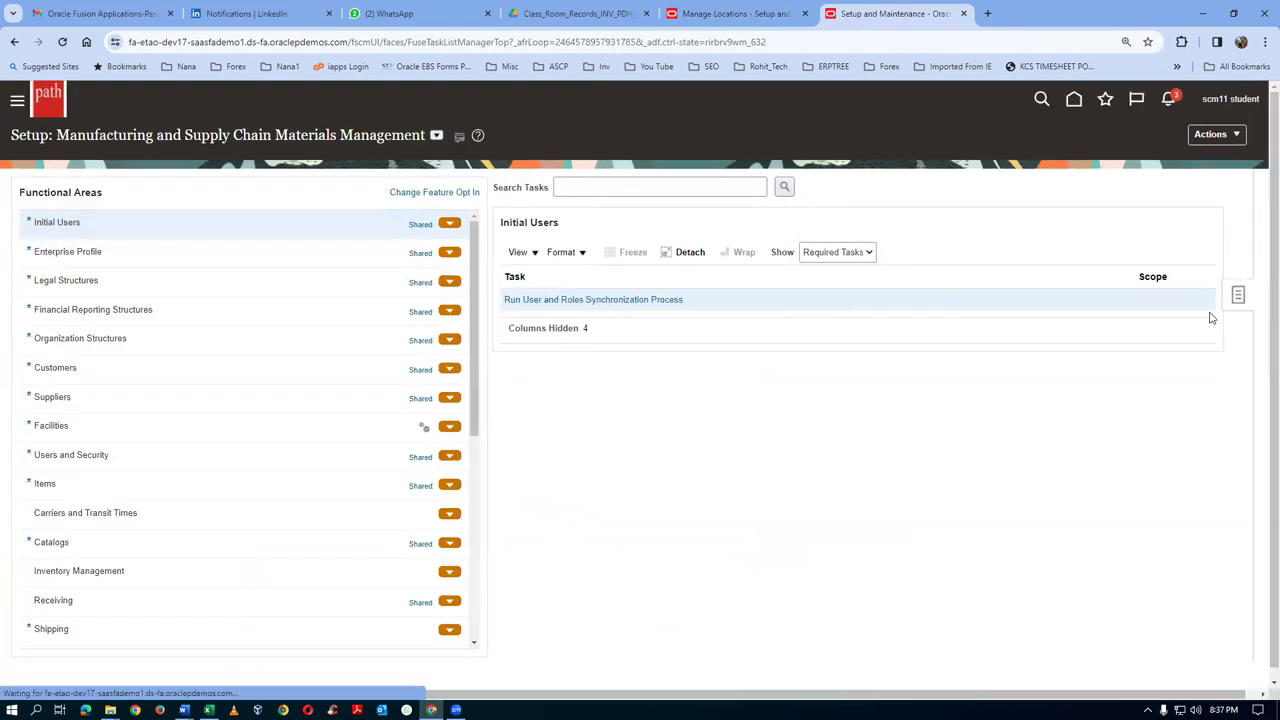
# - Search the setup tasks for ma%inv%org% and open the Manage Inventory Organizations task
pyautogui.click(1097, 300)
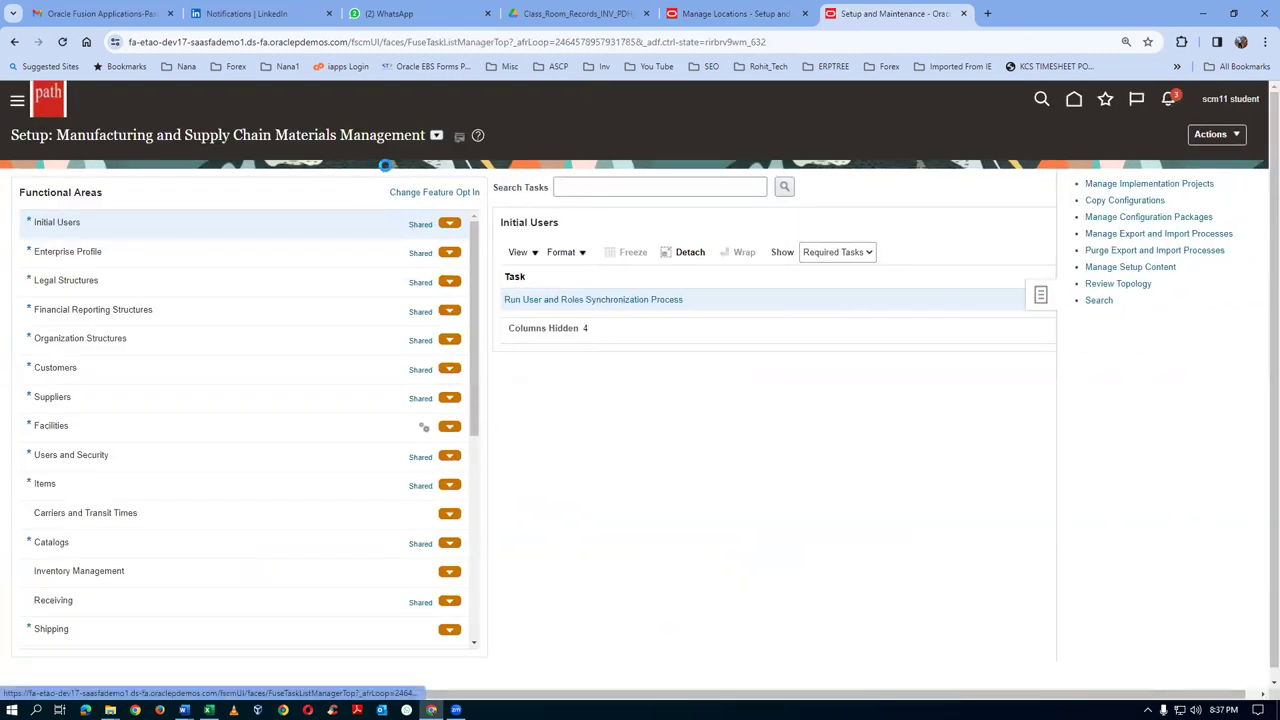
pyautogui.click(385, 186)
pyautogui.write('ma%inv%')
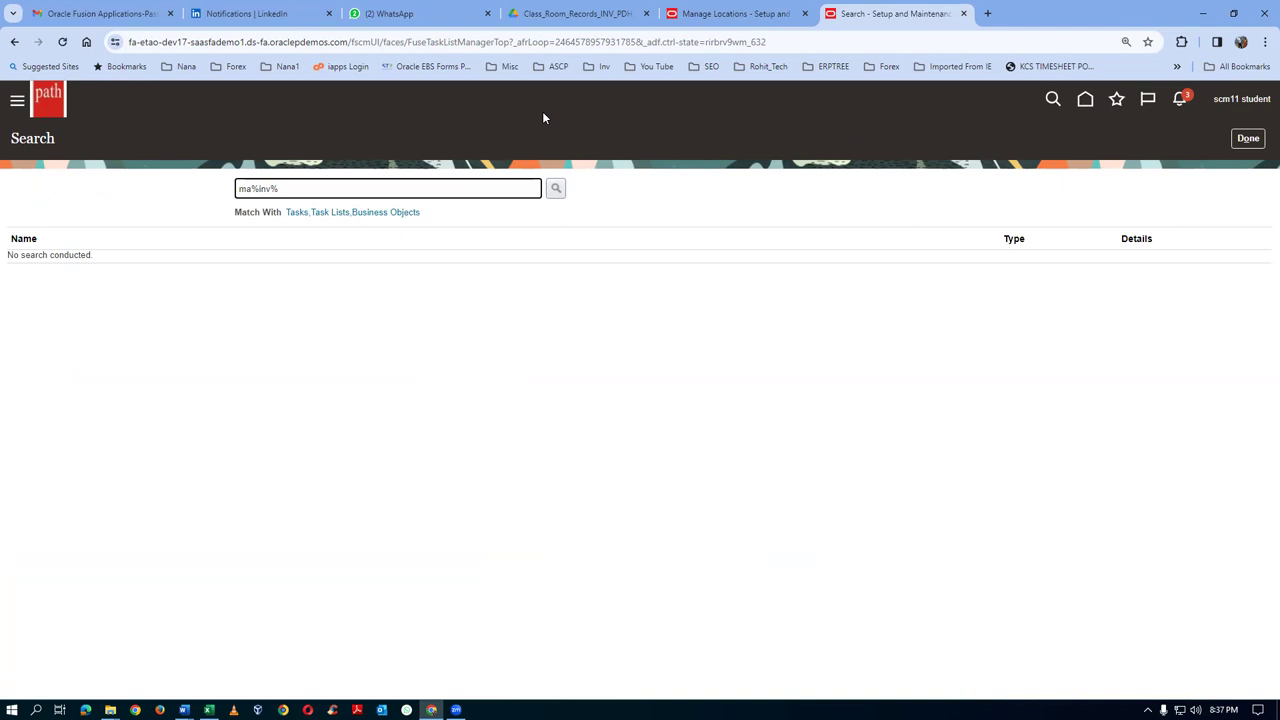
pyautogui.write('org%')
pyautogui.press('Return')
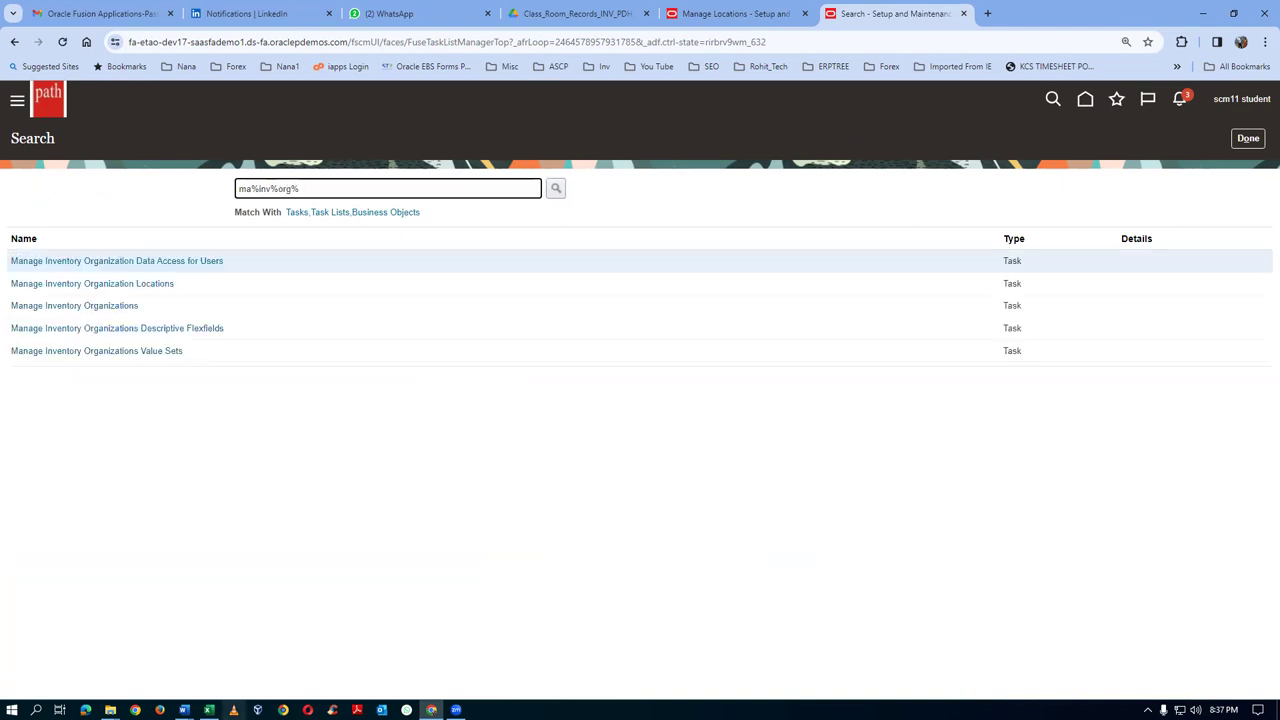
pyautogui.click(90, 308)
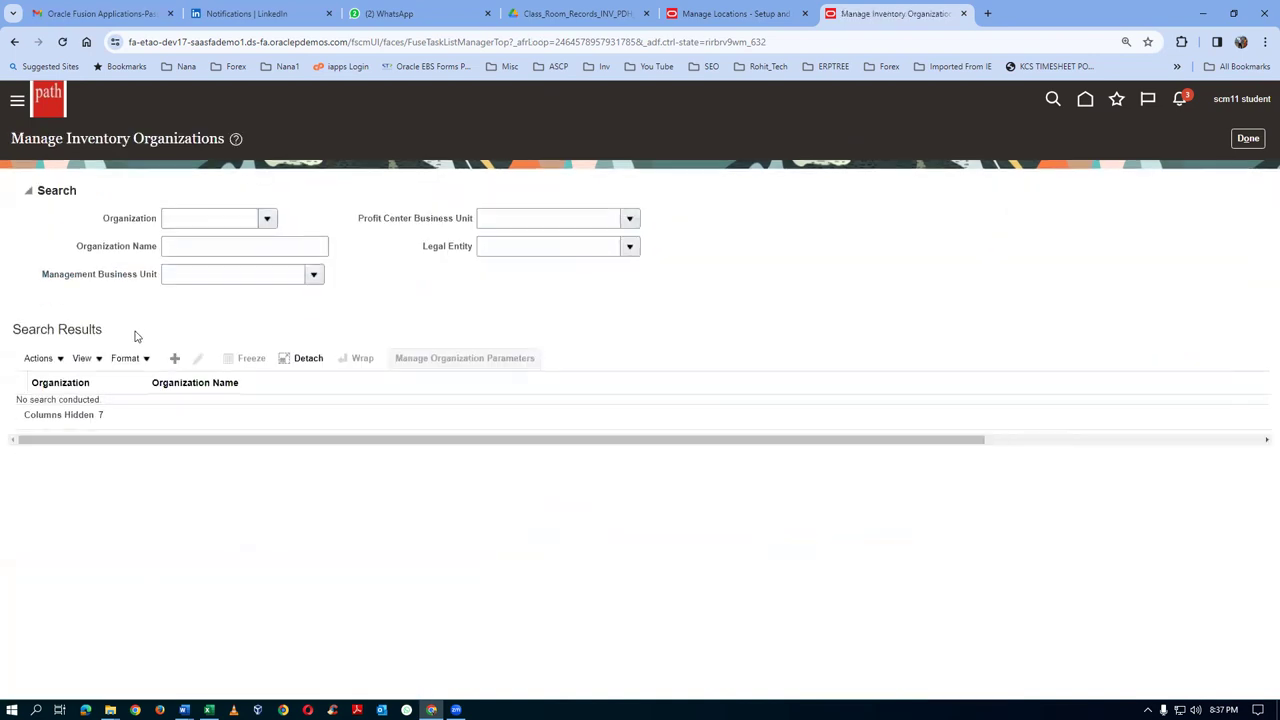
# - Start creating a new inventory organization named t016-child_6 with the organization code T016
pyautogui.click(174, 358)
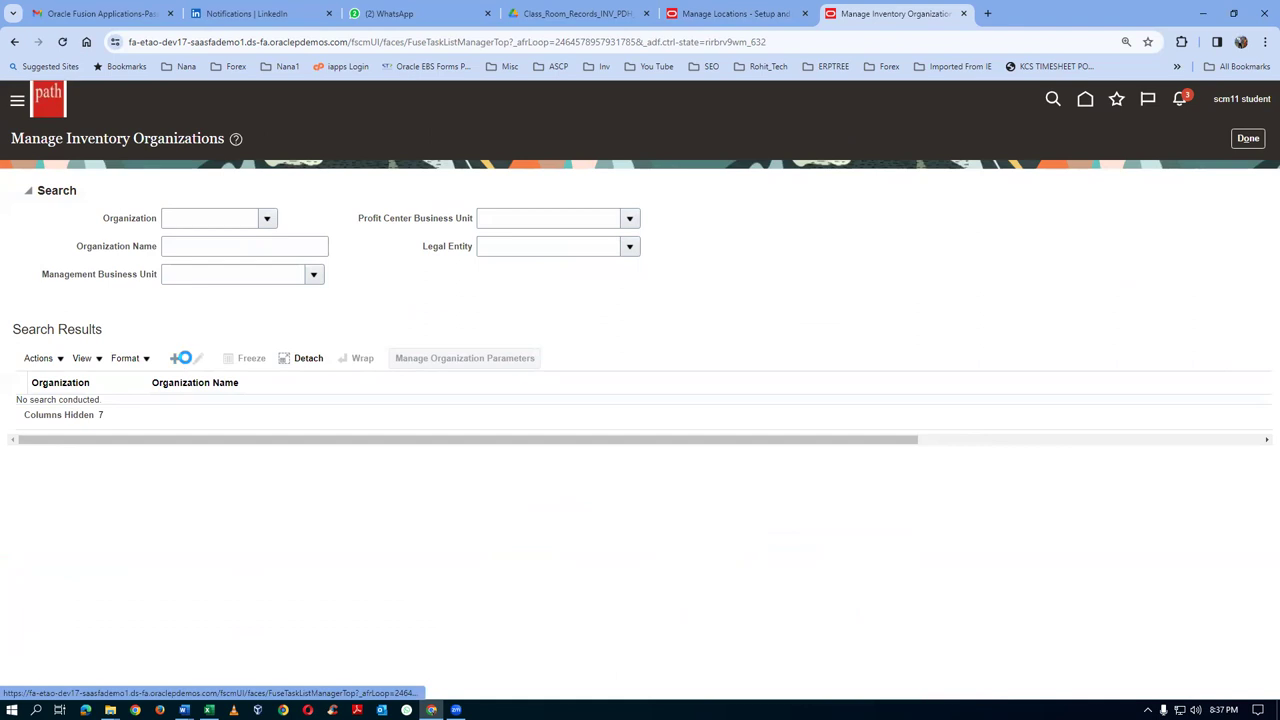
pyautogui.click(171, 264)
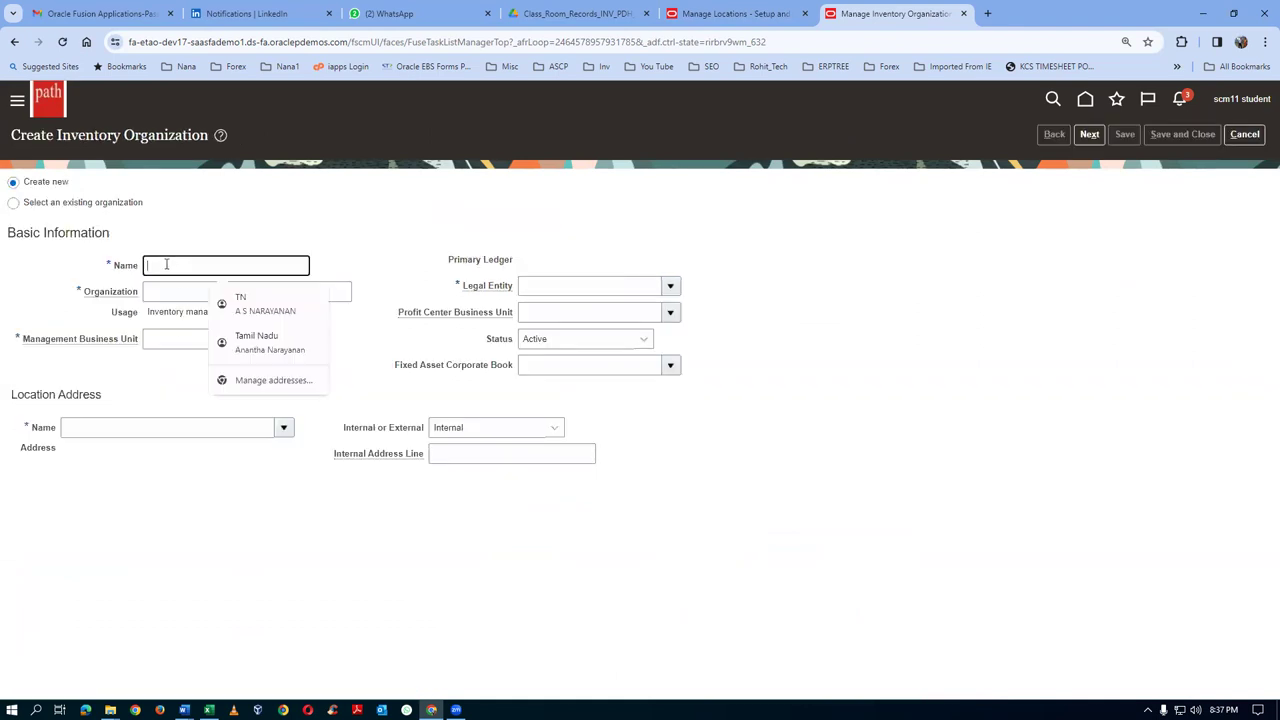
pyautogui.write('t016-child_o')
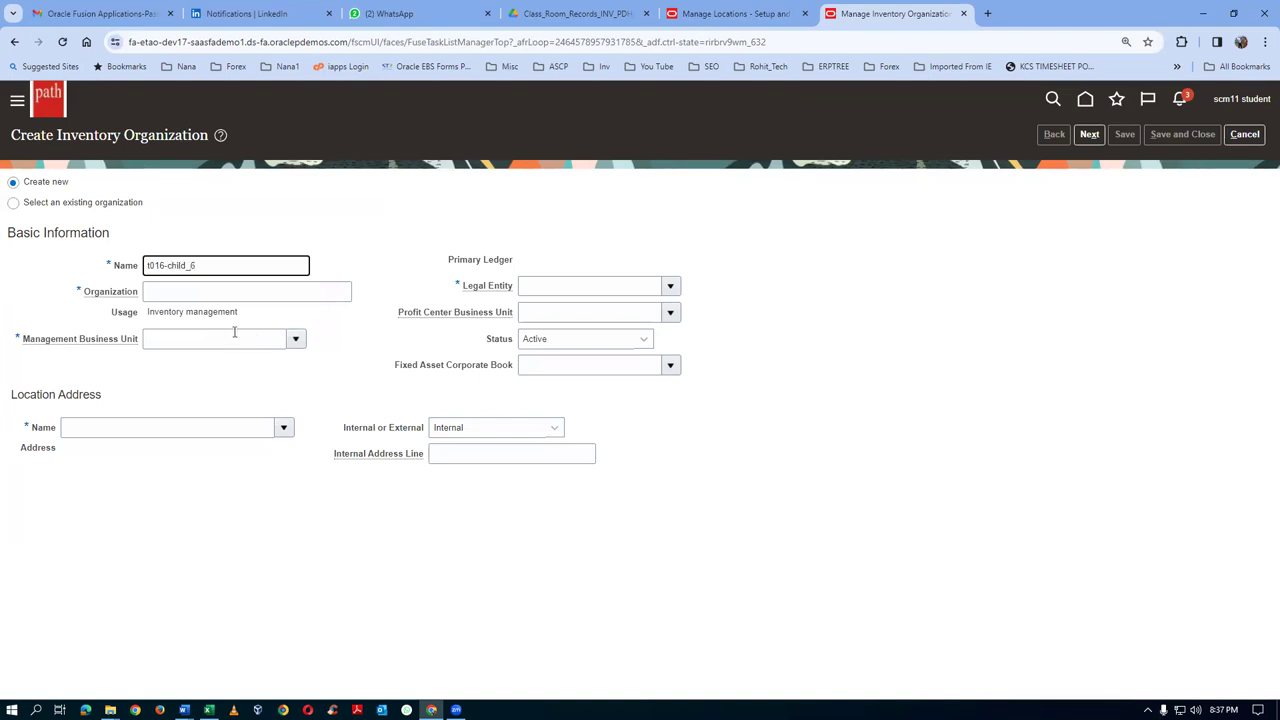
pyautogui.click(290, 291)
pyautogui.write('T')
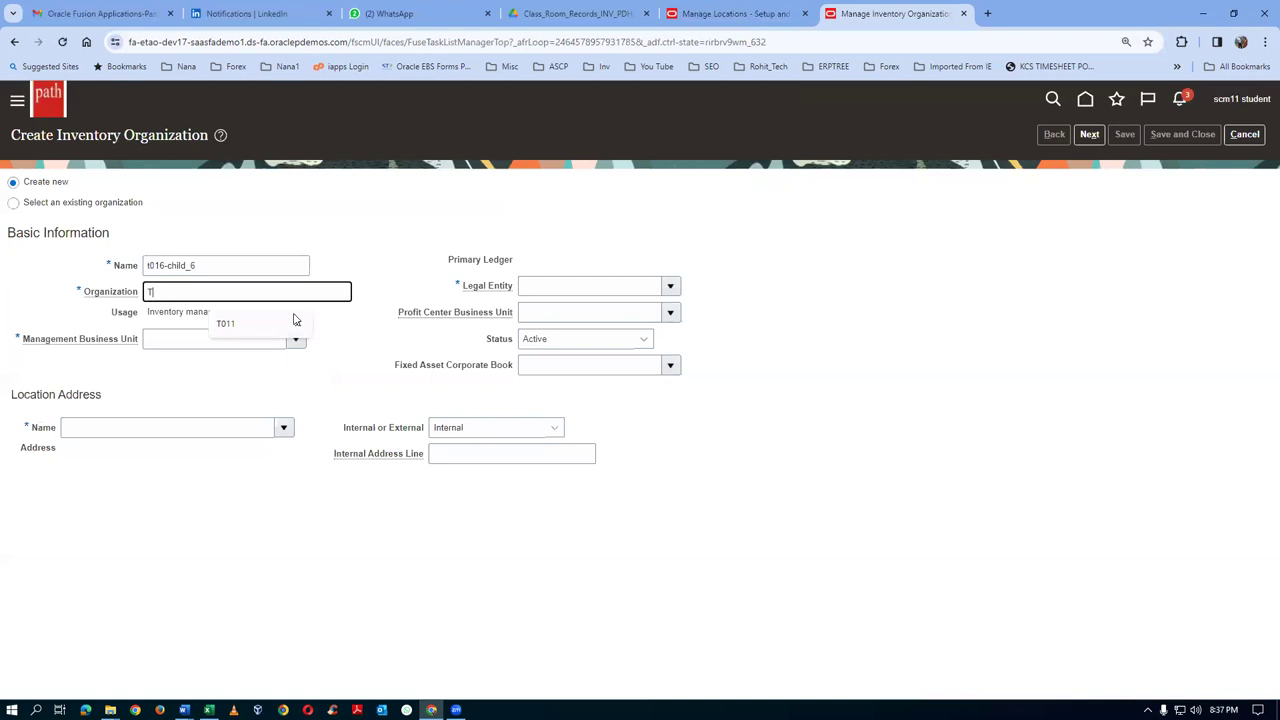
pyautogui.write('016')
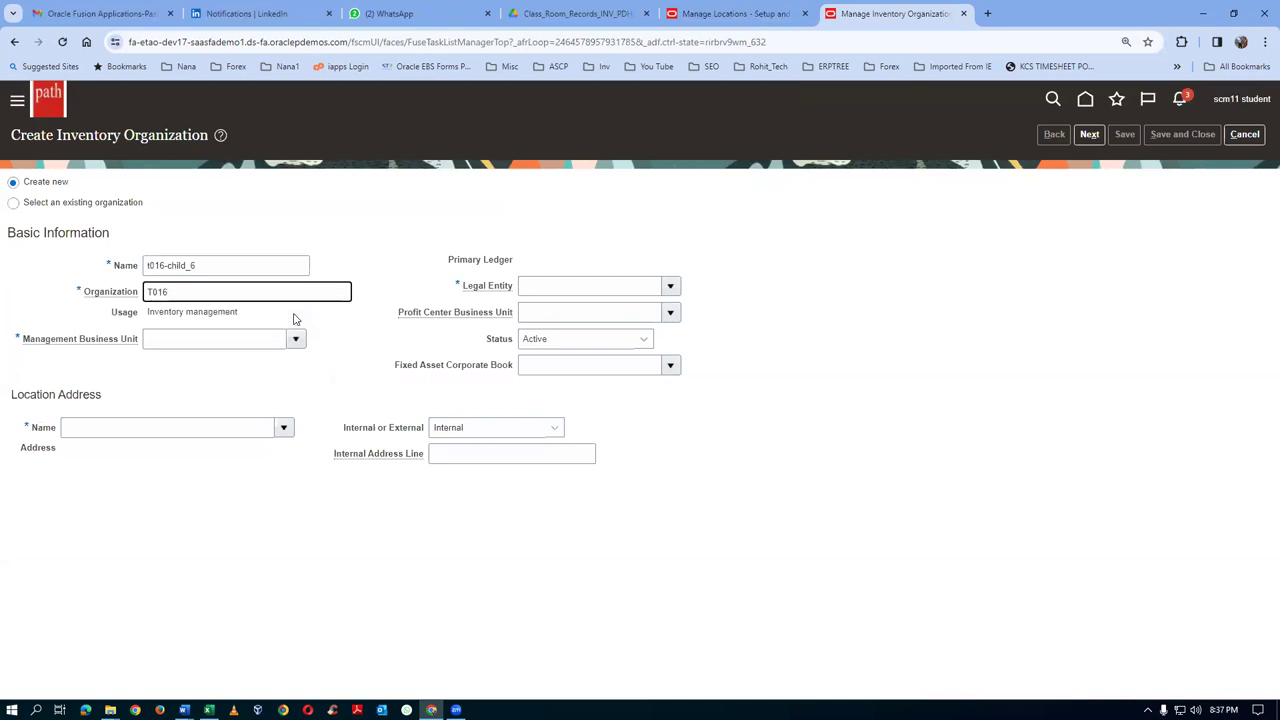
# - Set the Management Business Unit of the new inventory organization to US1 Business Unit
pyautogui.click(210, 338)
pyautogui.write('US1')
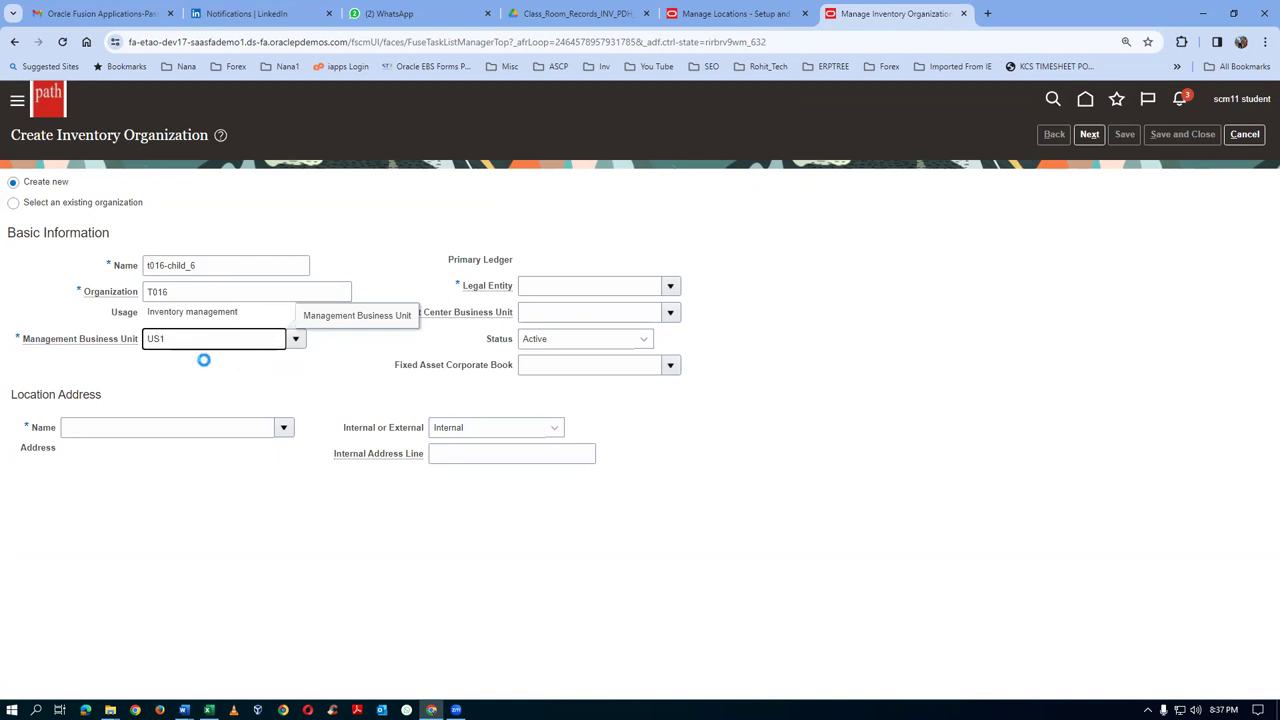
pyautogui.press('Tab')
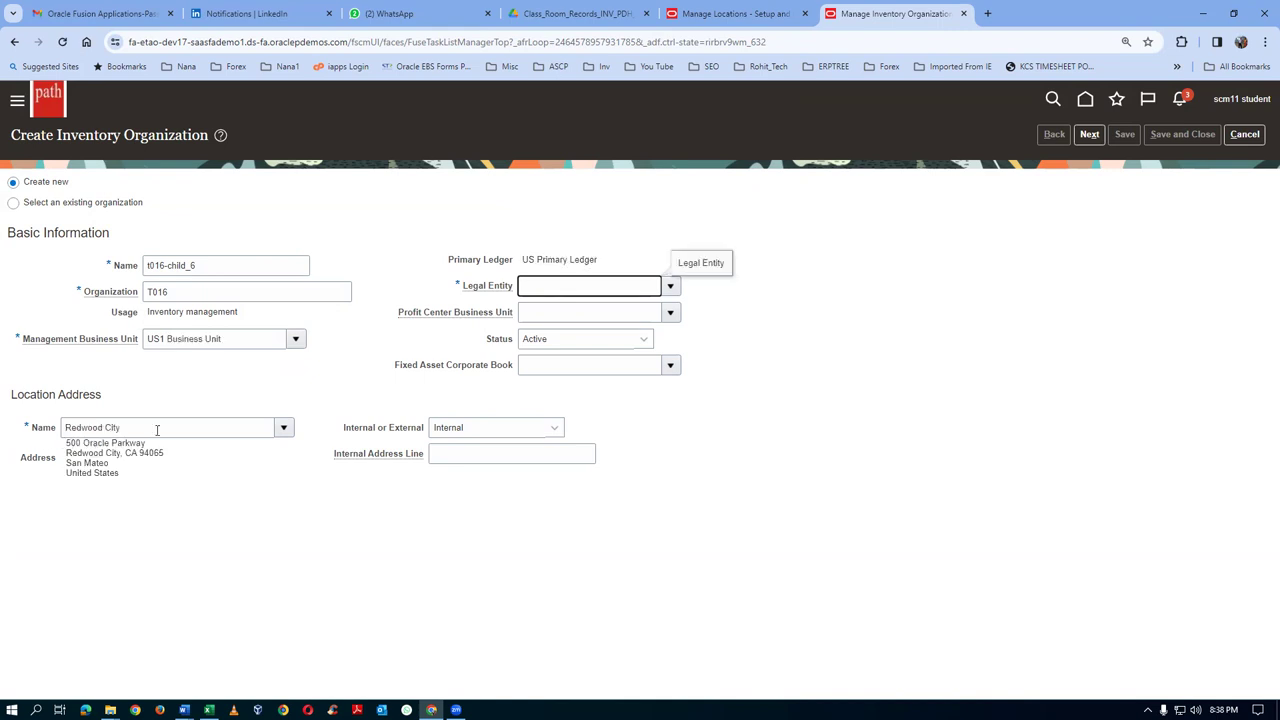
# - Replace the organization's location address with t01_loc_6, looked up by searching location names for t01
pyautogui.moveTo(119, 430); pyautogui.dragTo(73, 433)
pyautogui.write('t01')
pyautogui.press('Tab')
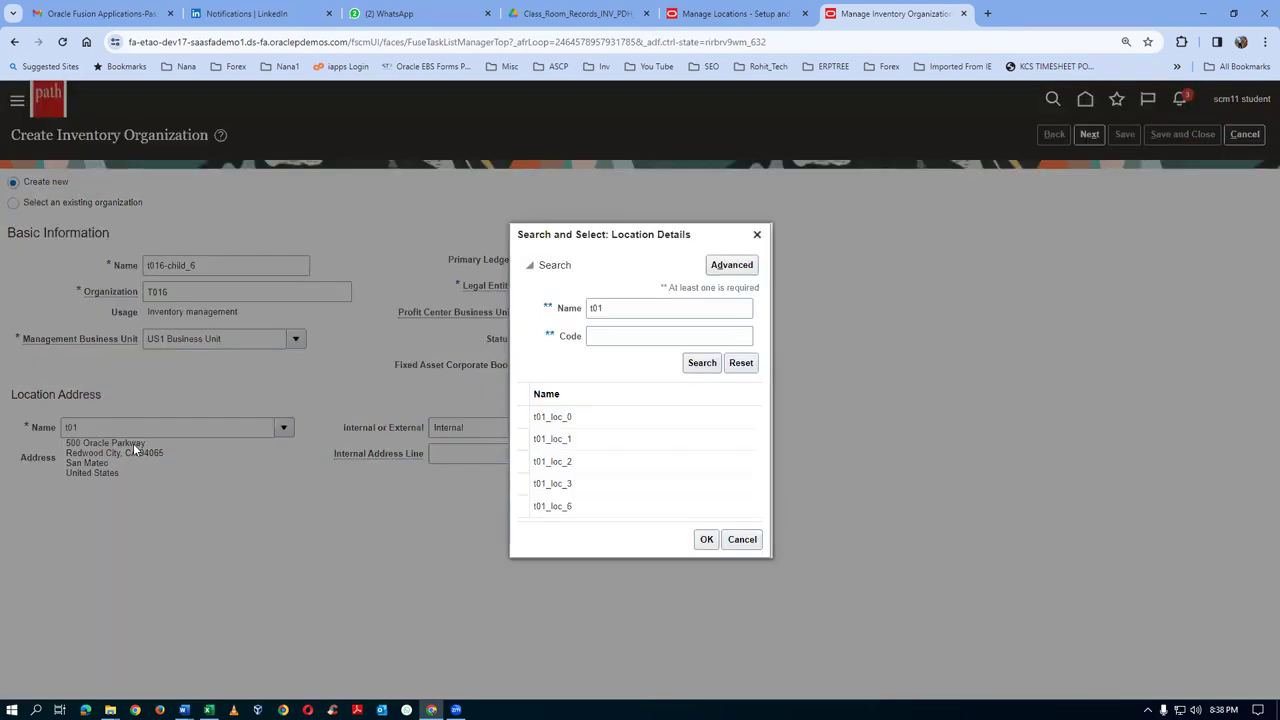
pyautogui.click(582, 508)
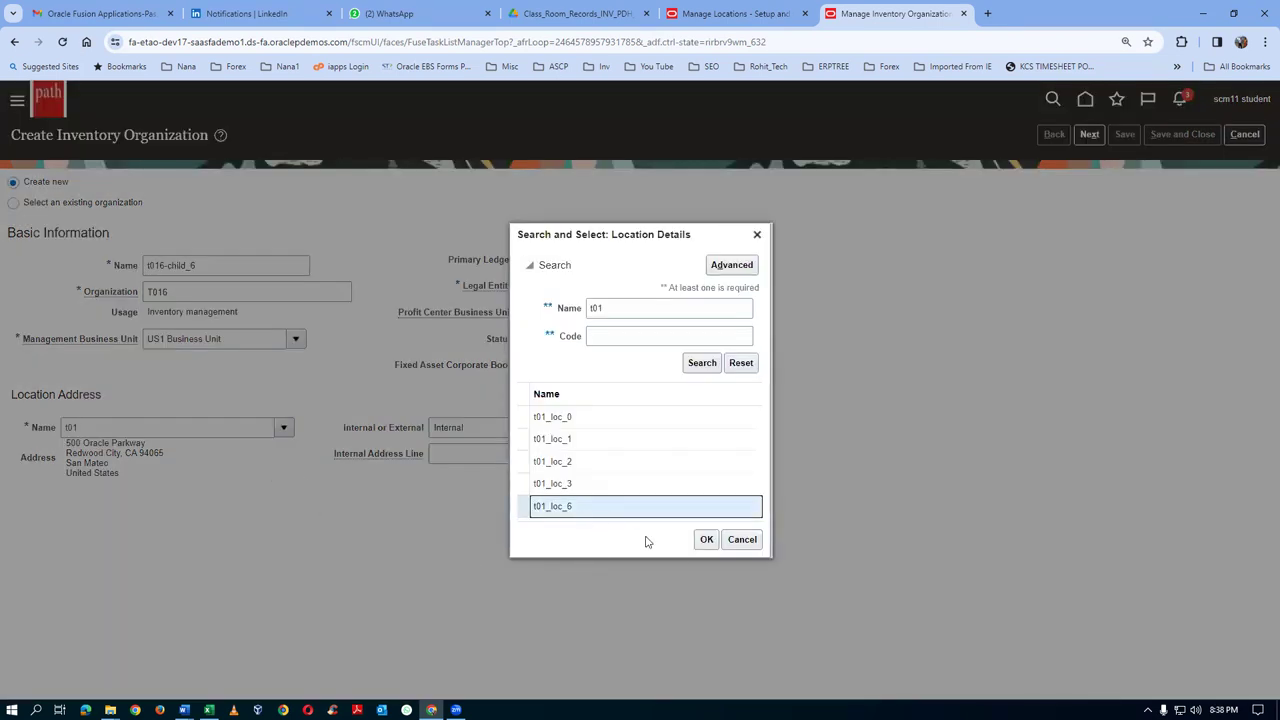
pyautogui.click(705, 540)
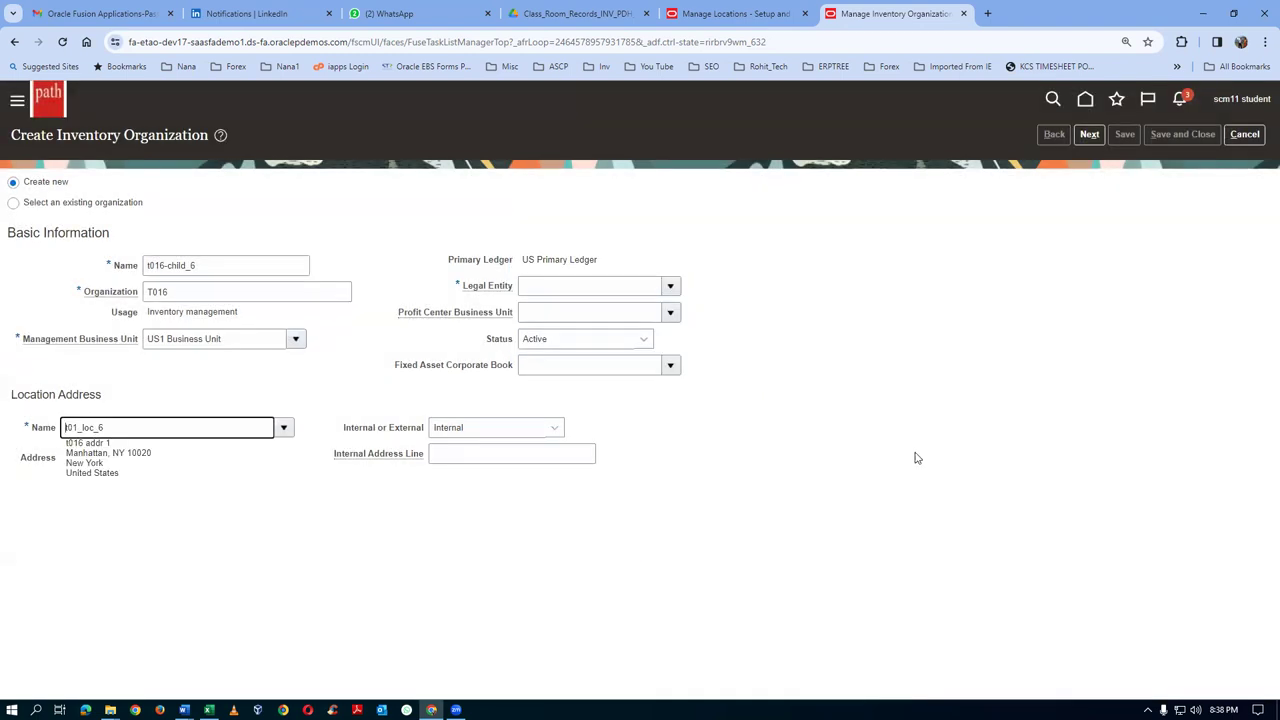
# - Set the Legal Entity to US1 Legal Entity and continue to the inventory organization parameters
pyautogui.click(670, 288)
pyautogui.click(640, 312)
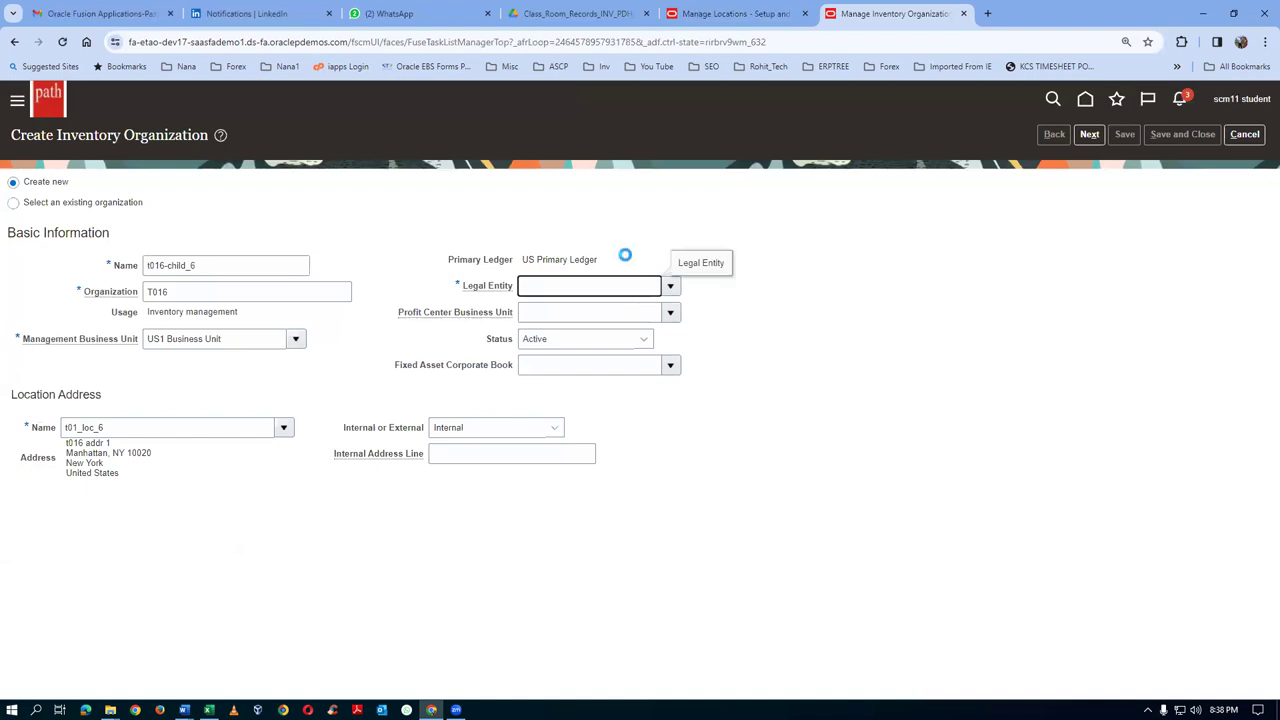
pyautogui.click(1089, 134)
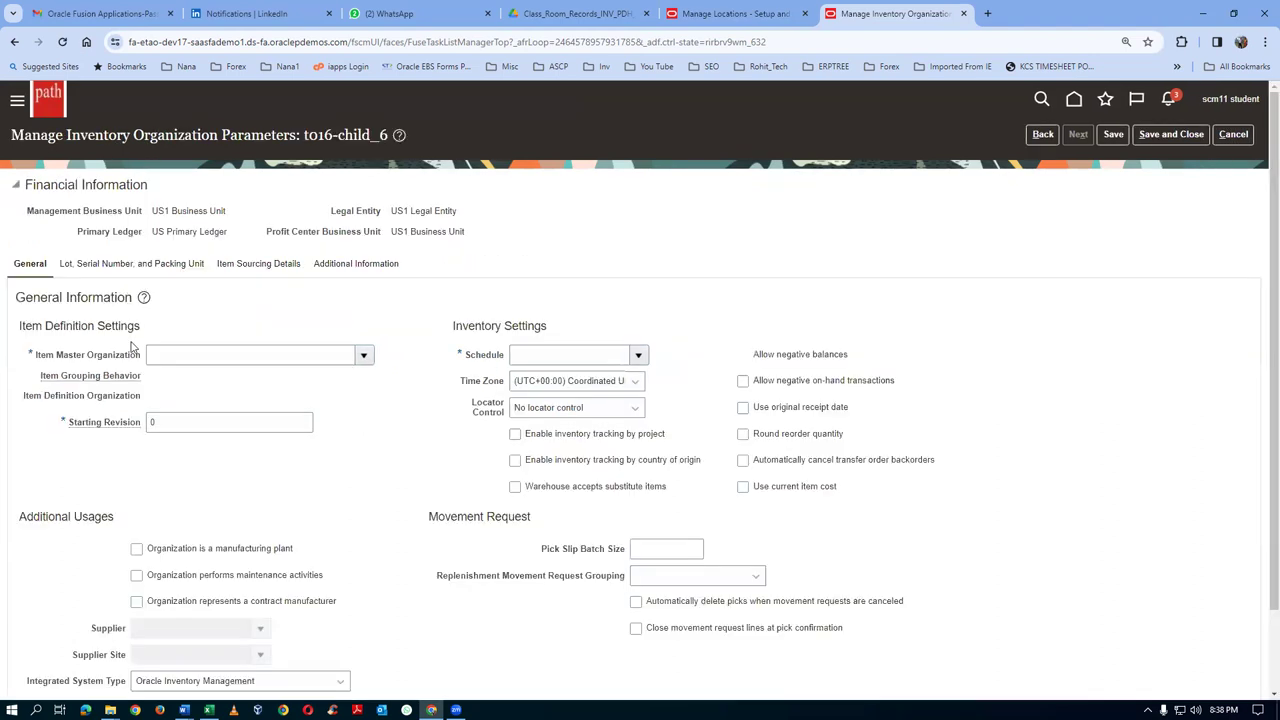
# - Set the Item Master Organization to Operations and the Item Grouping Behavior to Definition Organization
pyautogui.click(150, 357)
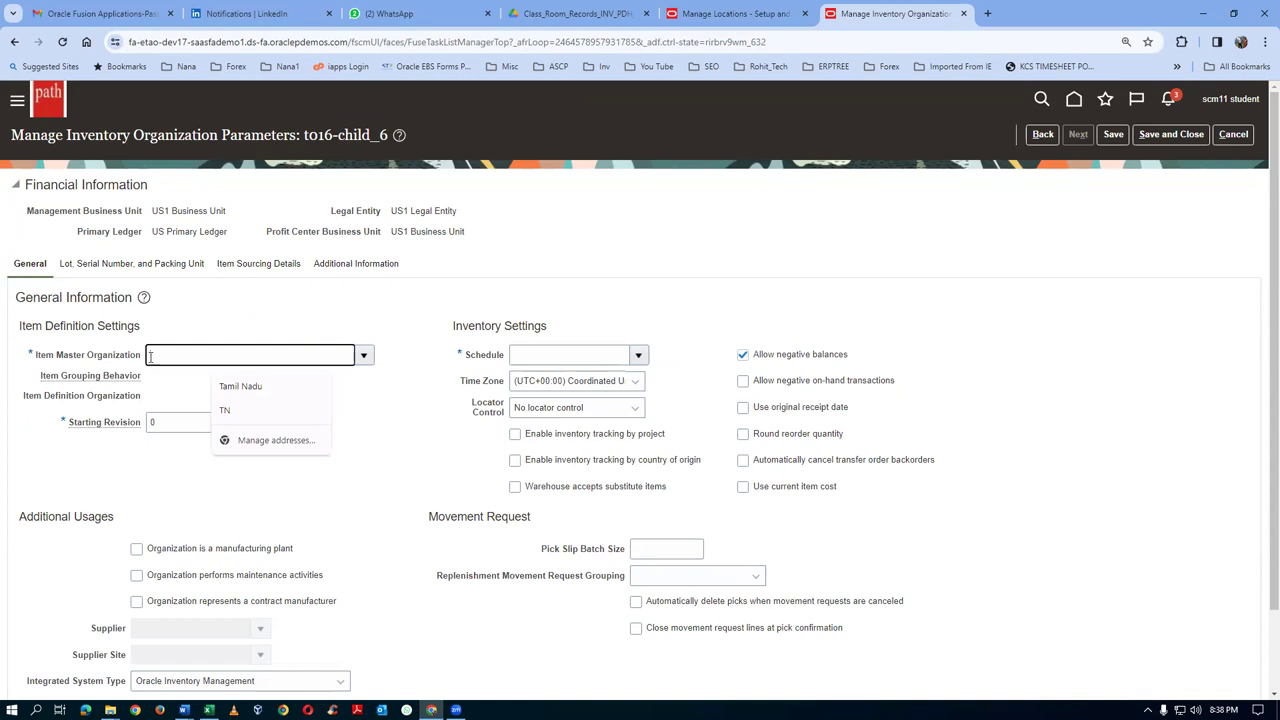
pyautogui.write('0')
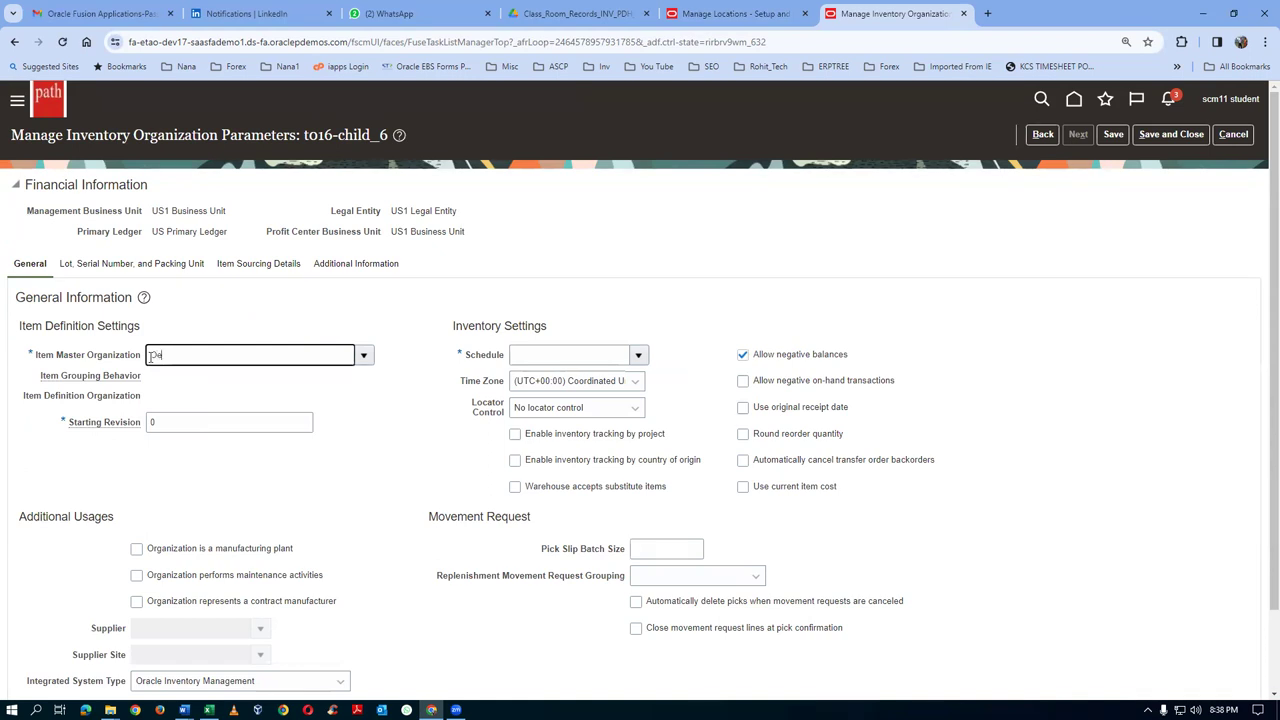
pyautogui.write('perations')
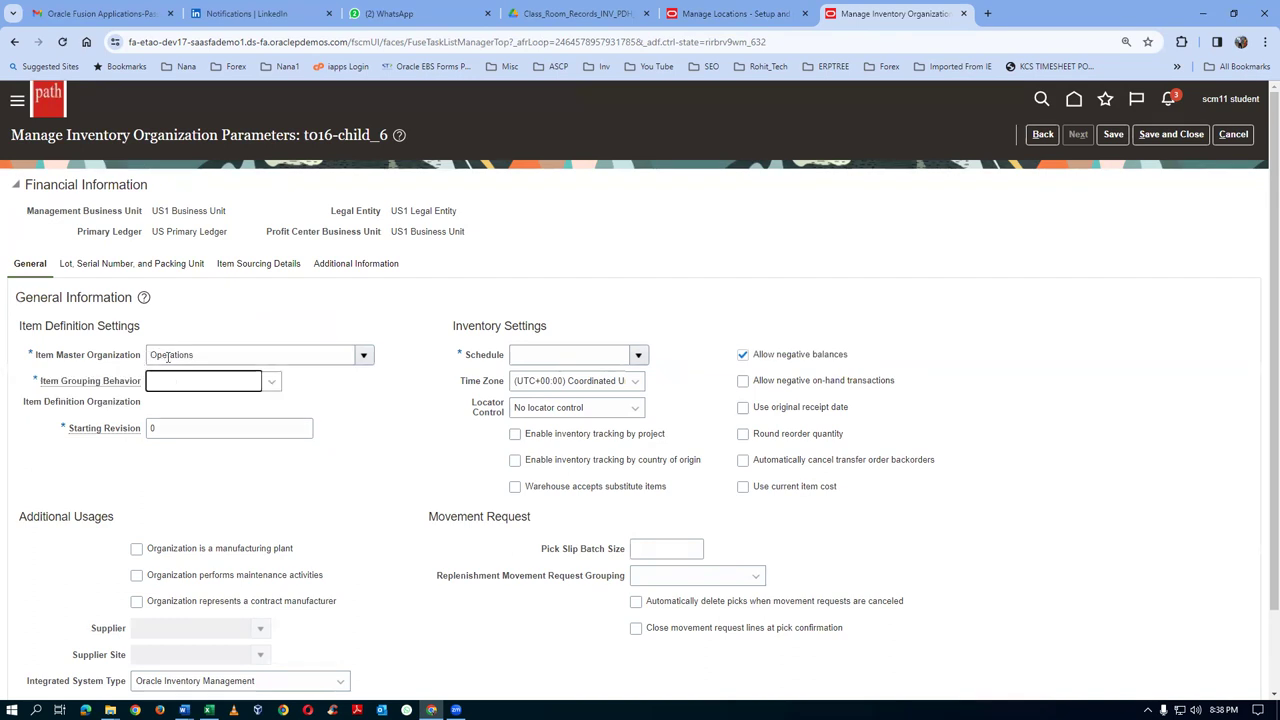
pyautogui.click(166, 381)
pyautogui.click(168, 423)
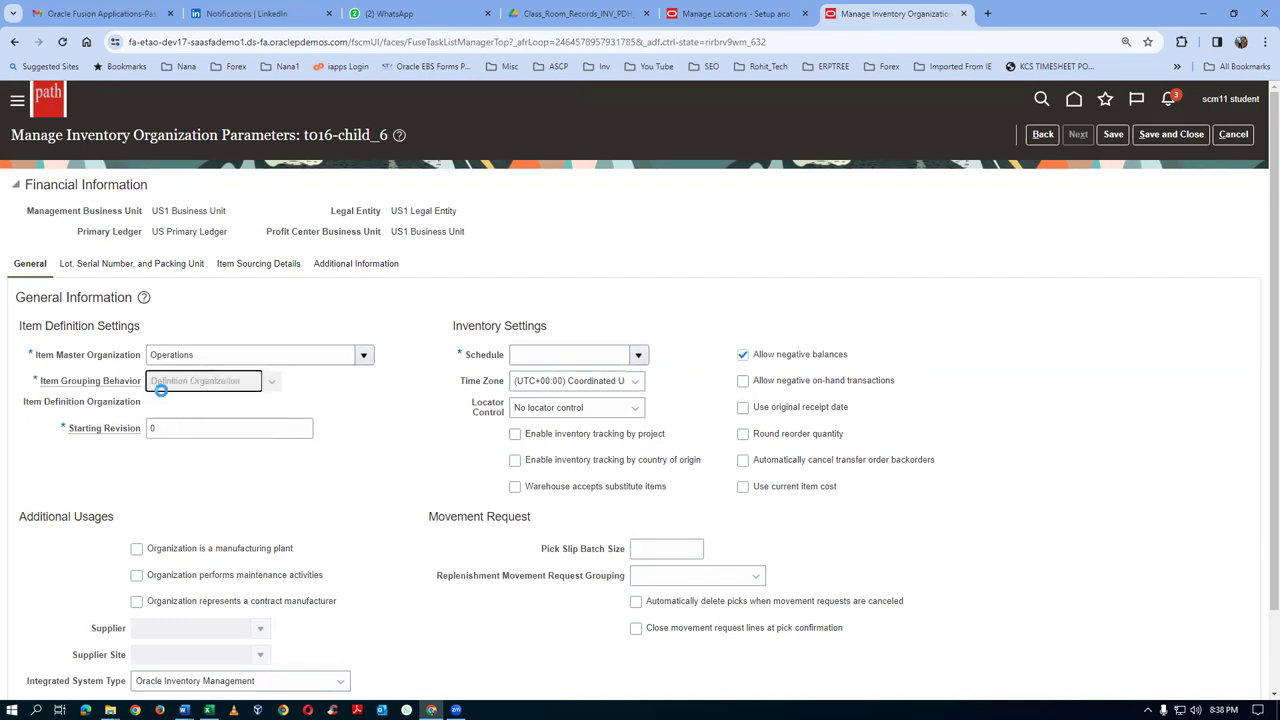
# - Set the inventory organization's Schedule to t01_facility_schedule
pyautogui.click(542, 356)
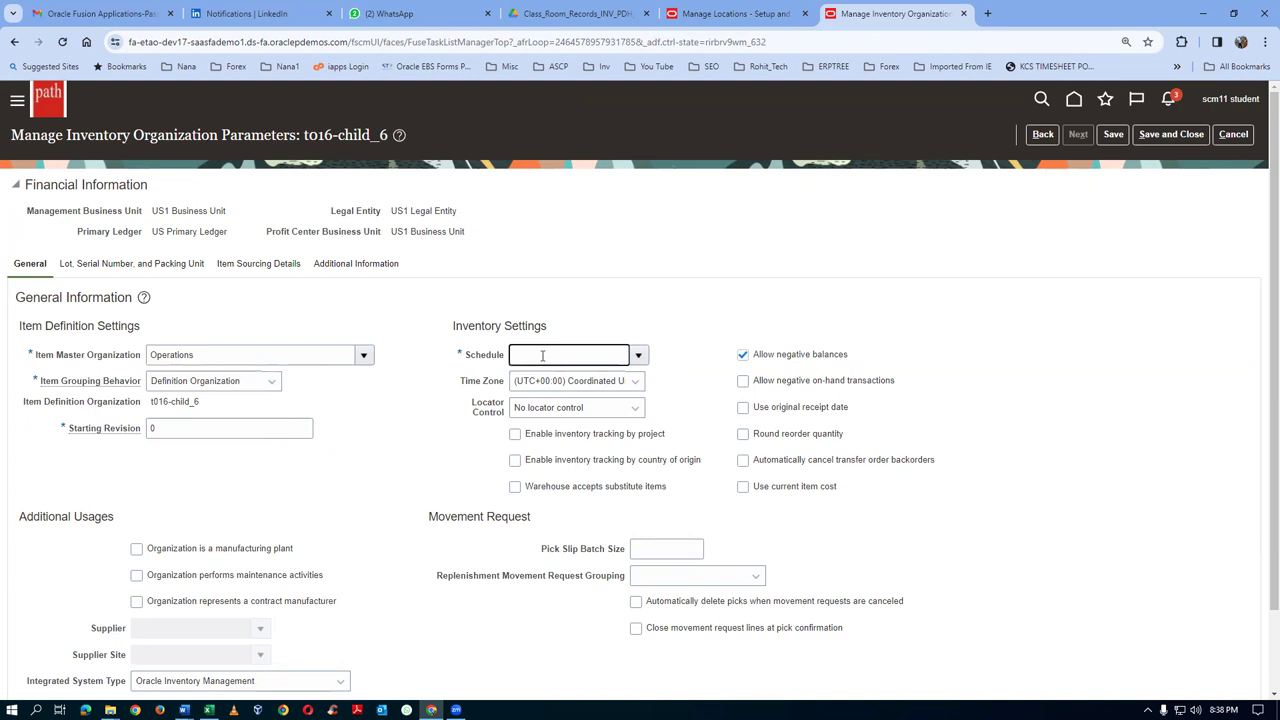
pyautogui.rightClick(930, 16)
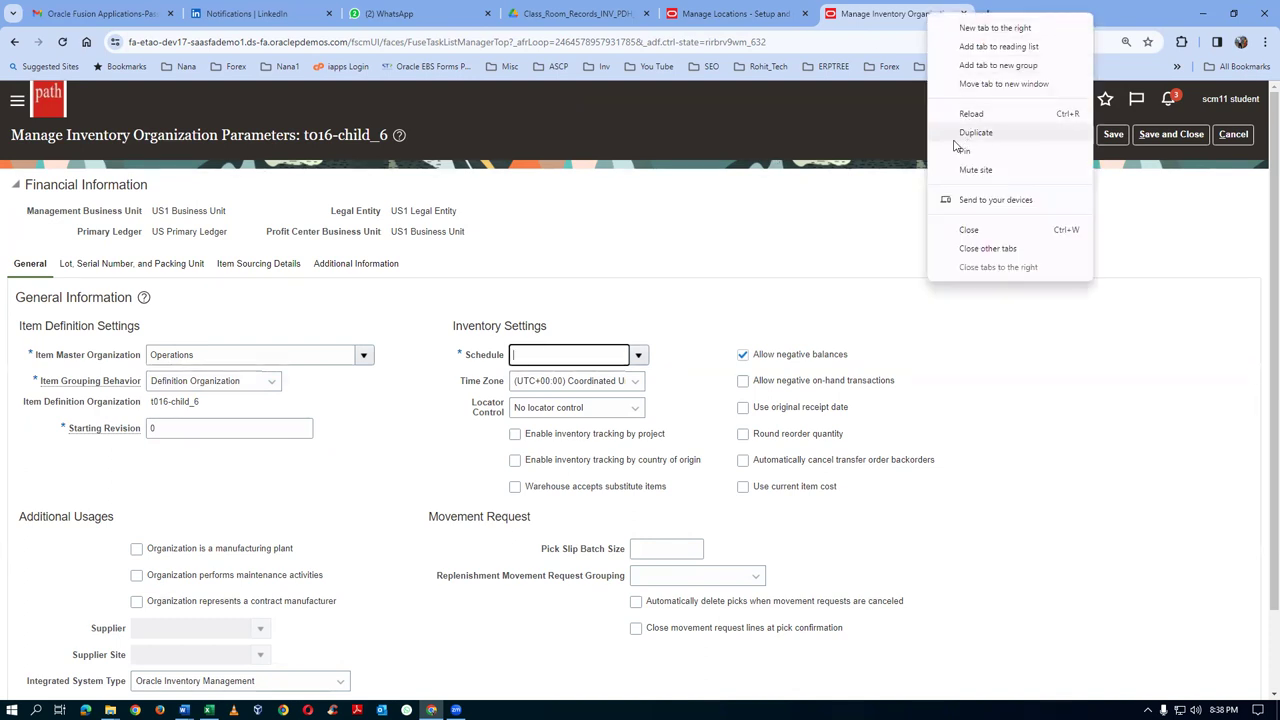
pyautogui.click(538, 345)
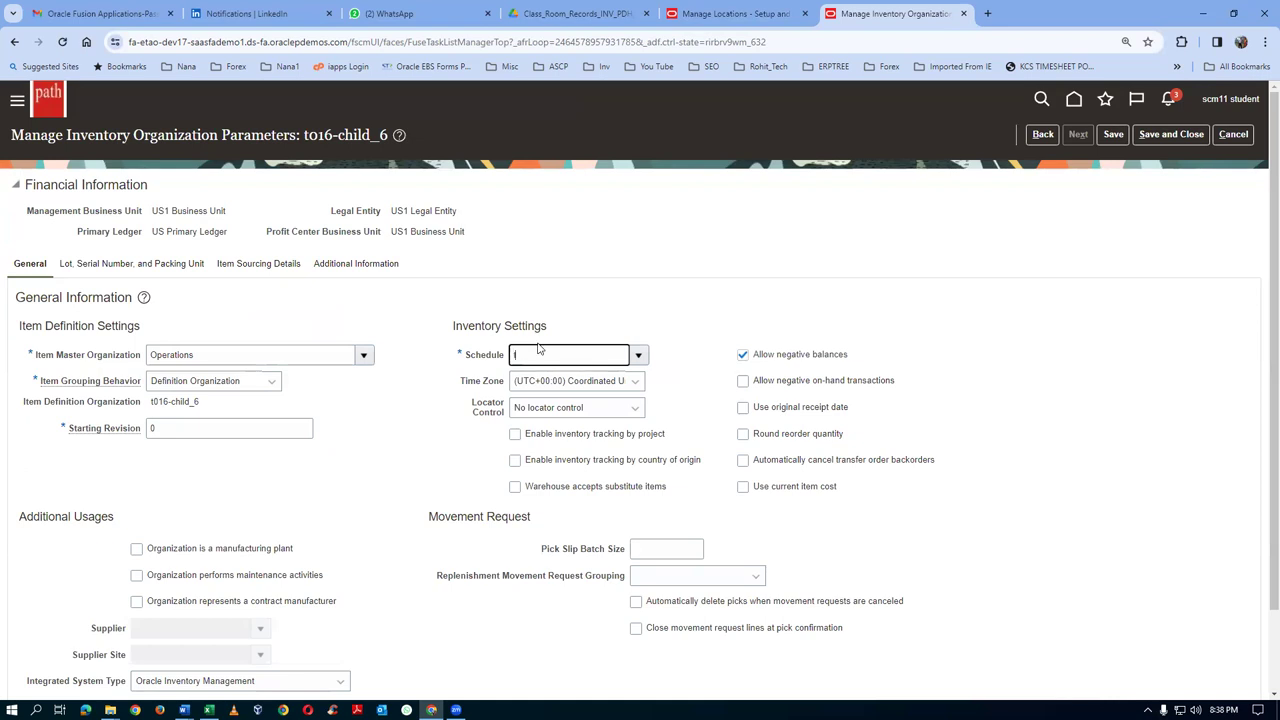
pyautogui.press('Tab')
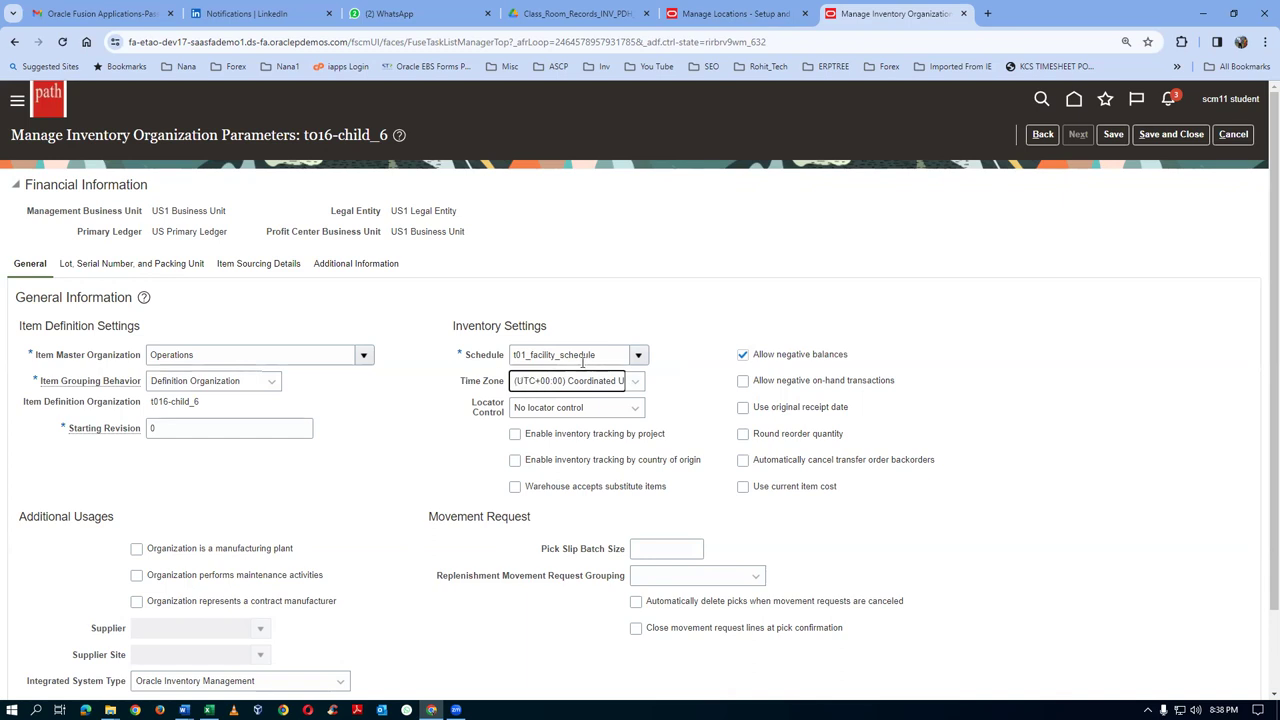
# - Set Locator Control to "Locator control determined at subinventory level" and save and close the organization parameters
pyautogui.click(537, 418)
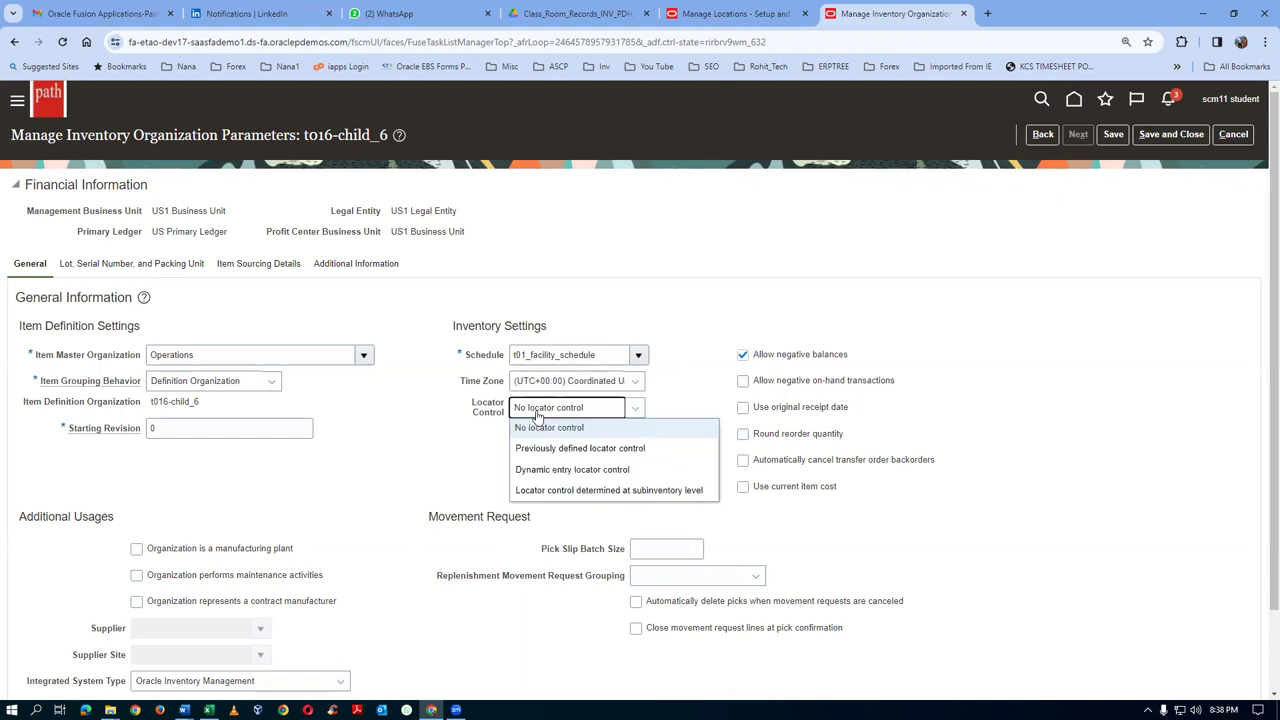
pyautogui.click(539, 489)
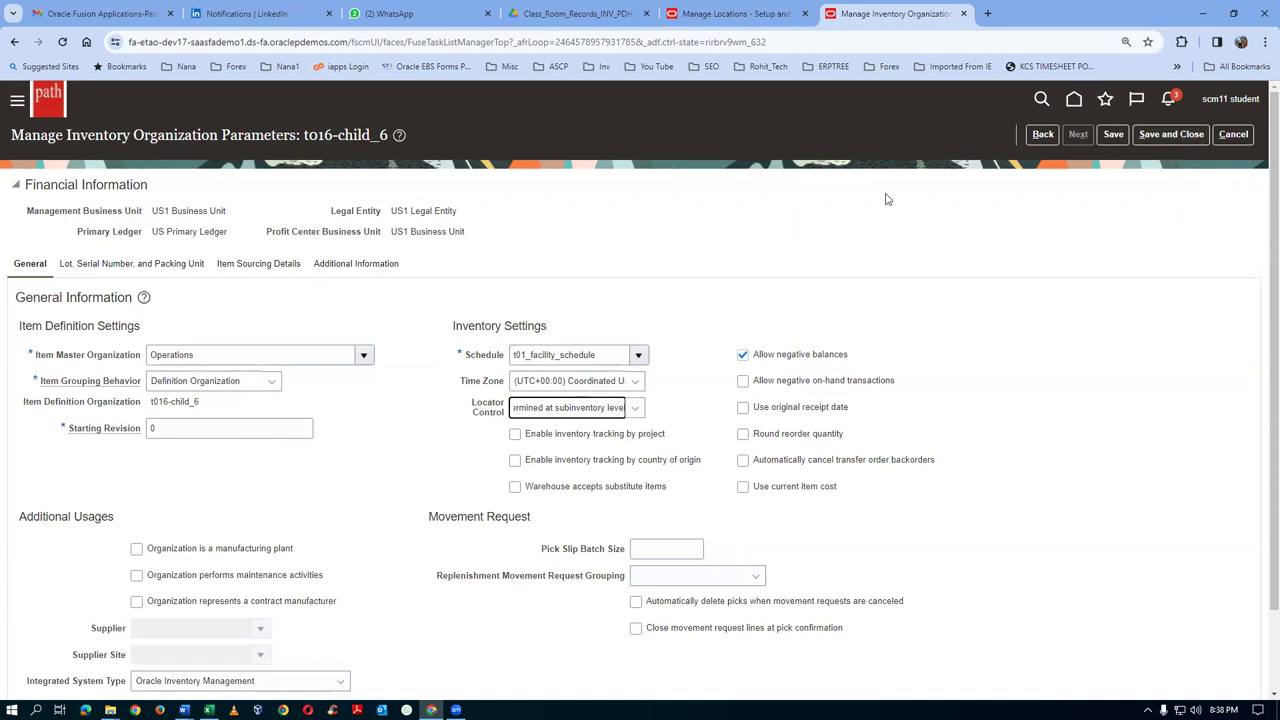
pyautogui.click(1158, 136)
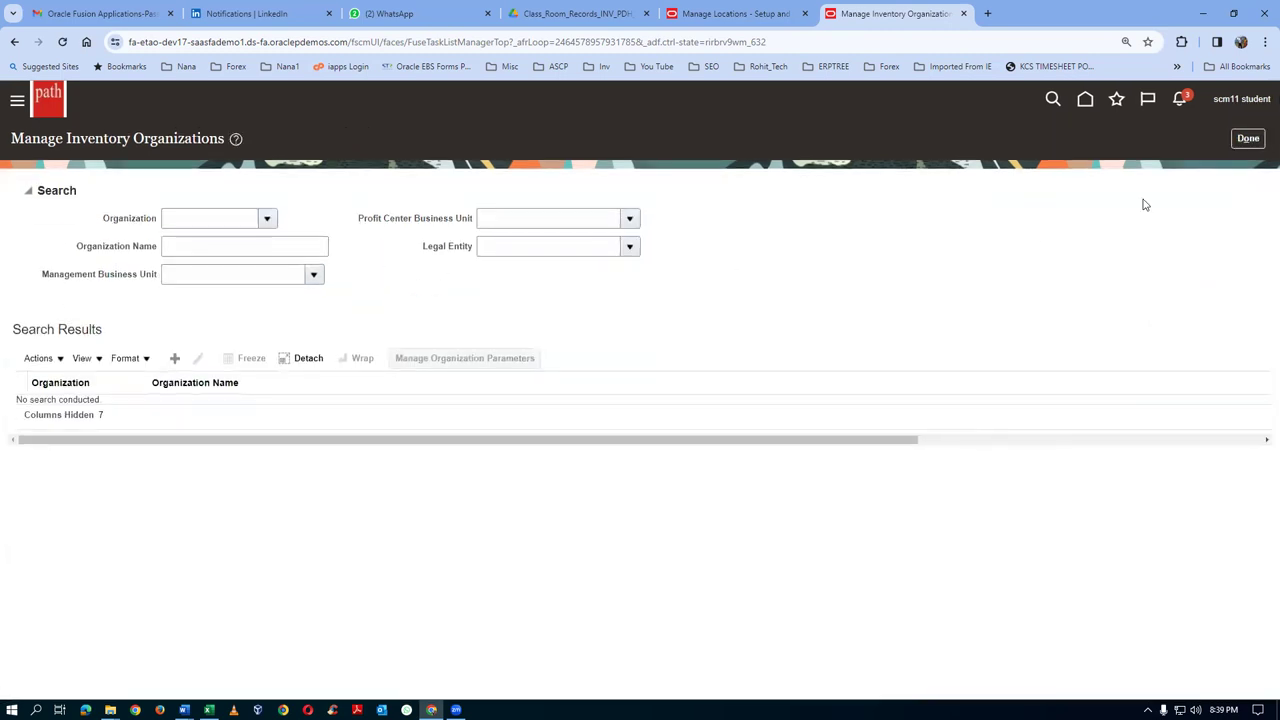
# - Return to the setup task search, look up man%sub%loca% and open the Manage Subinventories and Locators task
pyautogui.click(1248, 139)
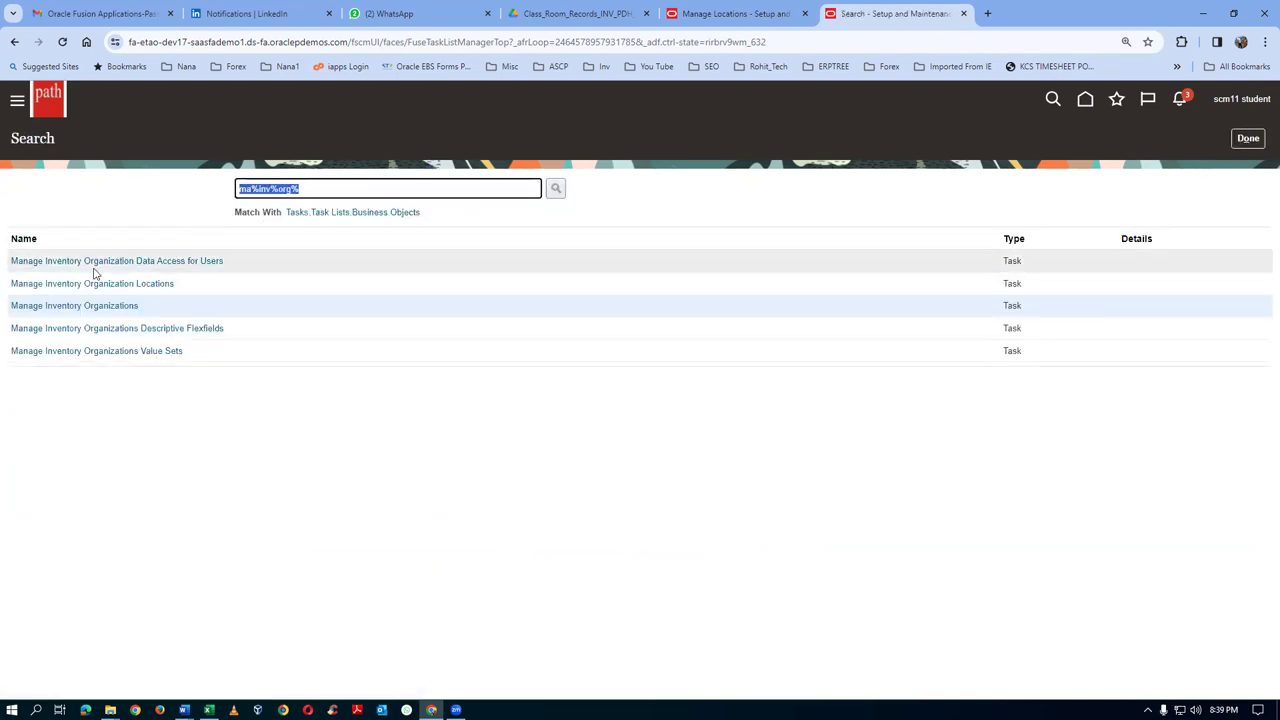
pyautogui.write('man%sub')
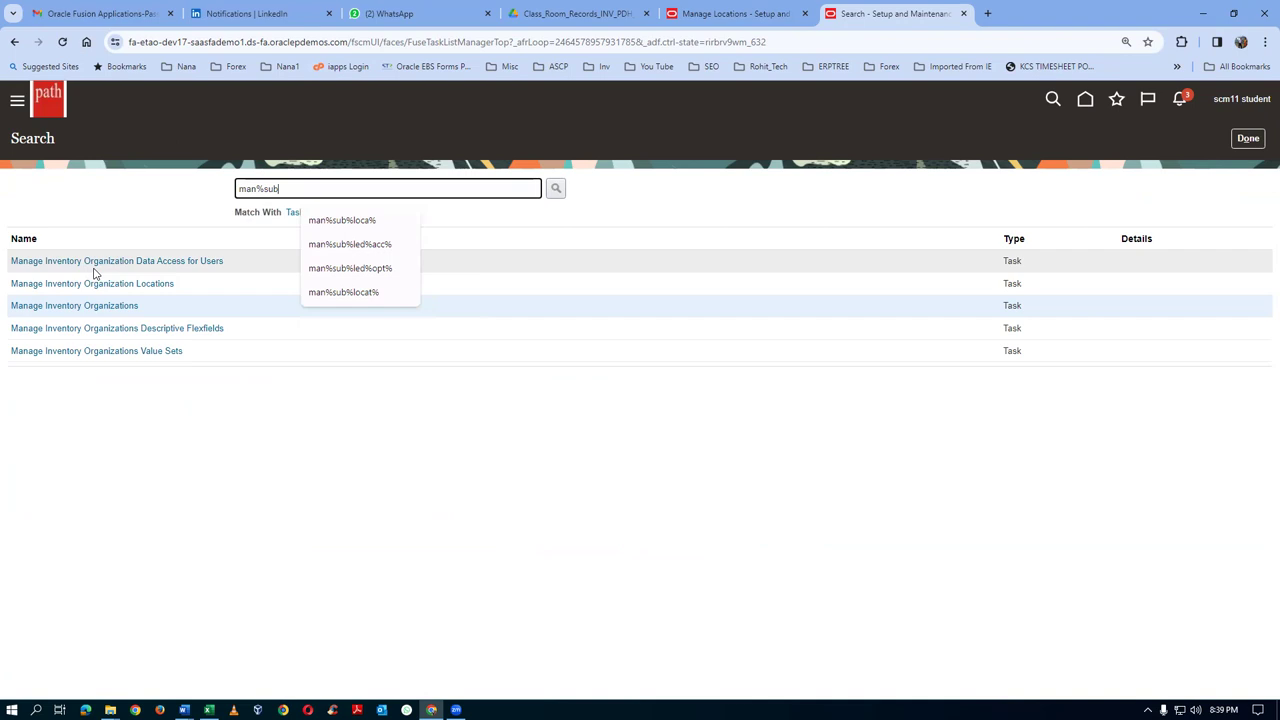
pyautogui.write('%loca')
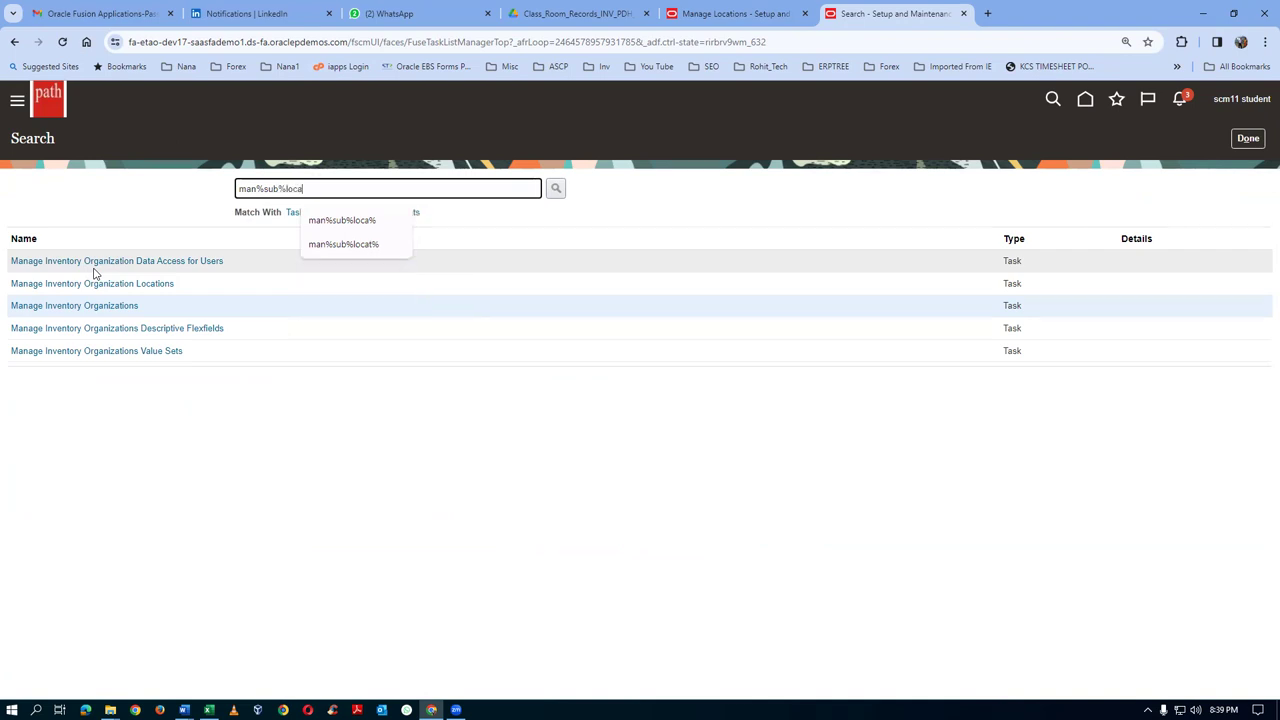
pyautogui.write('%')
pyautogui.press('Return')
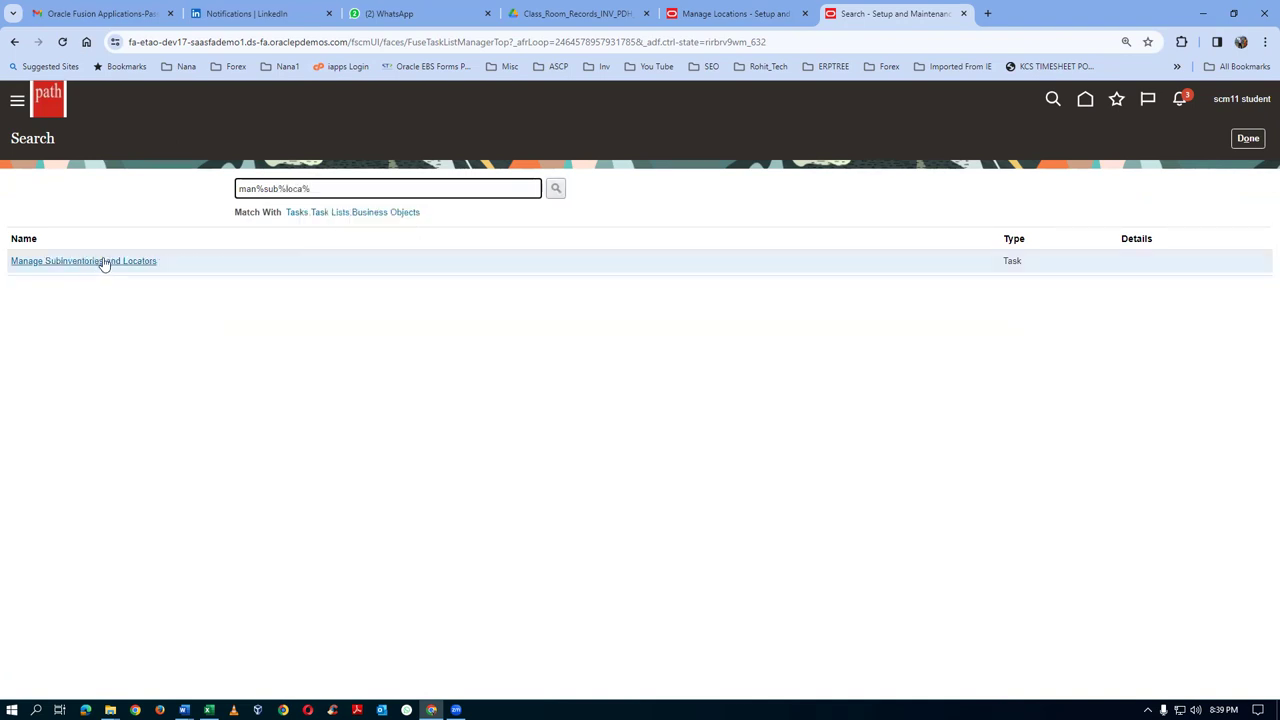
pyautogui.click(103, 262)
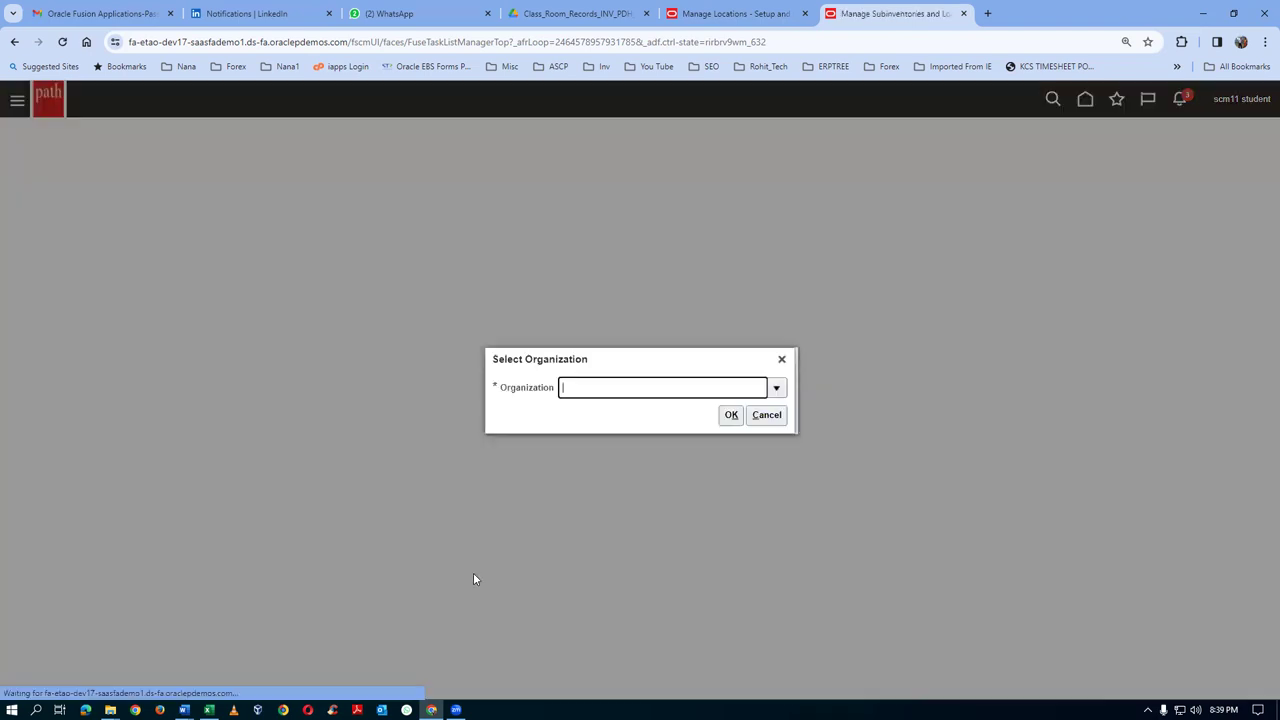
# - Select T016 as the organization whose subinventories are managed
pyautogui.write('T016')
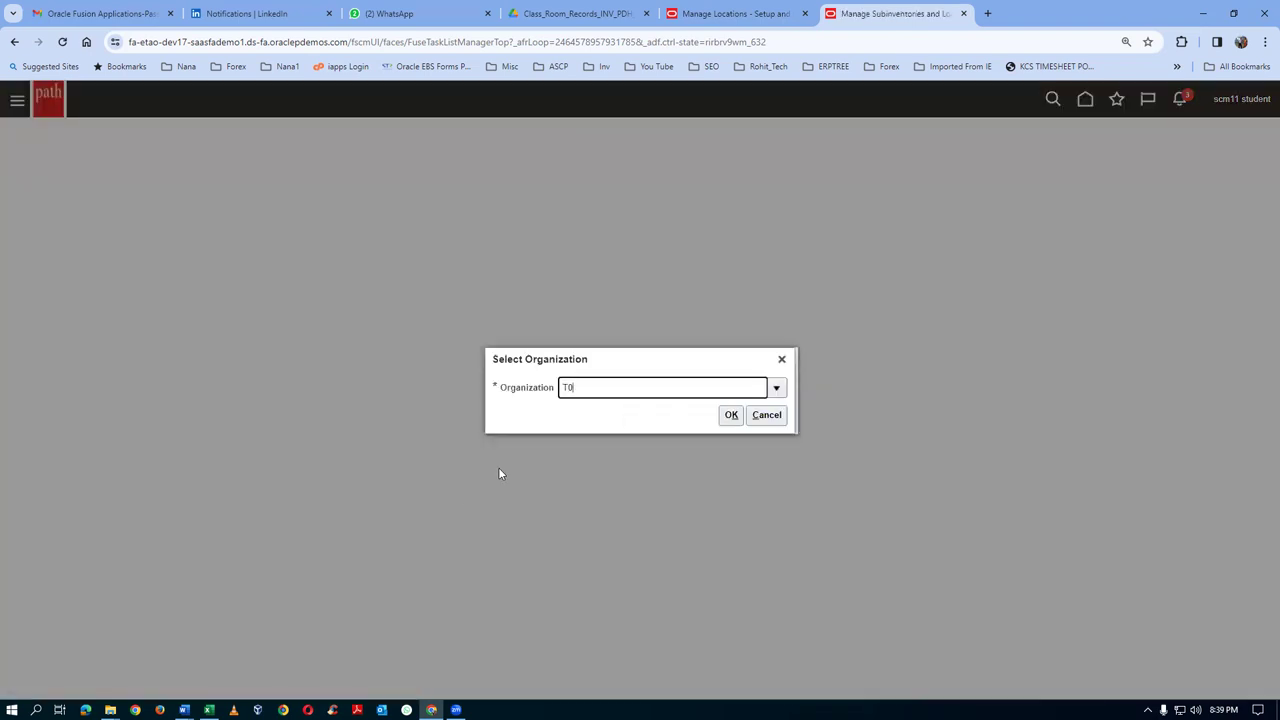
pyautogui.press('Tab')
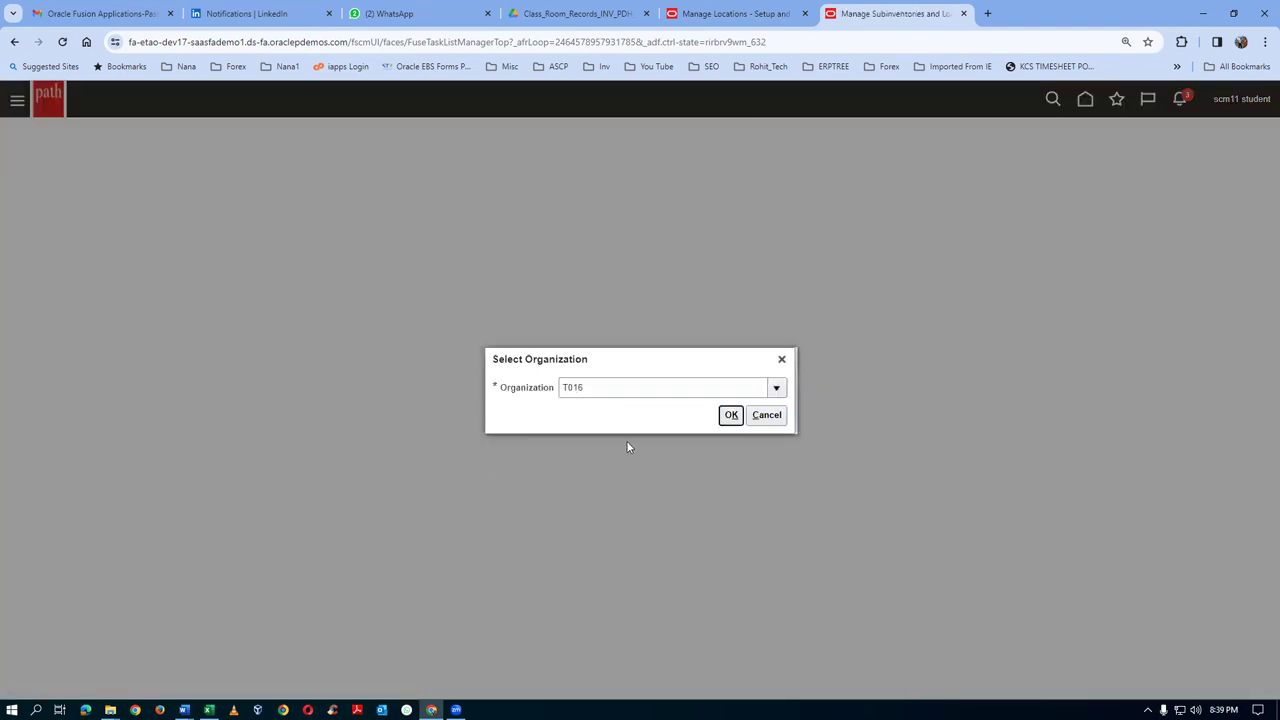
pyautogui.click(728, 418)
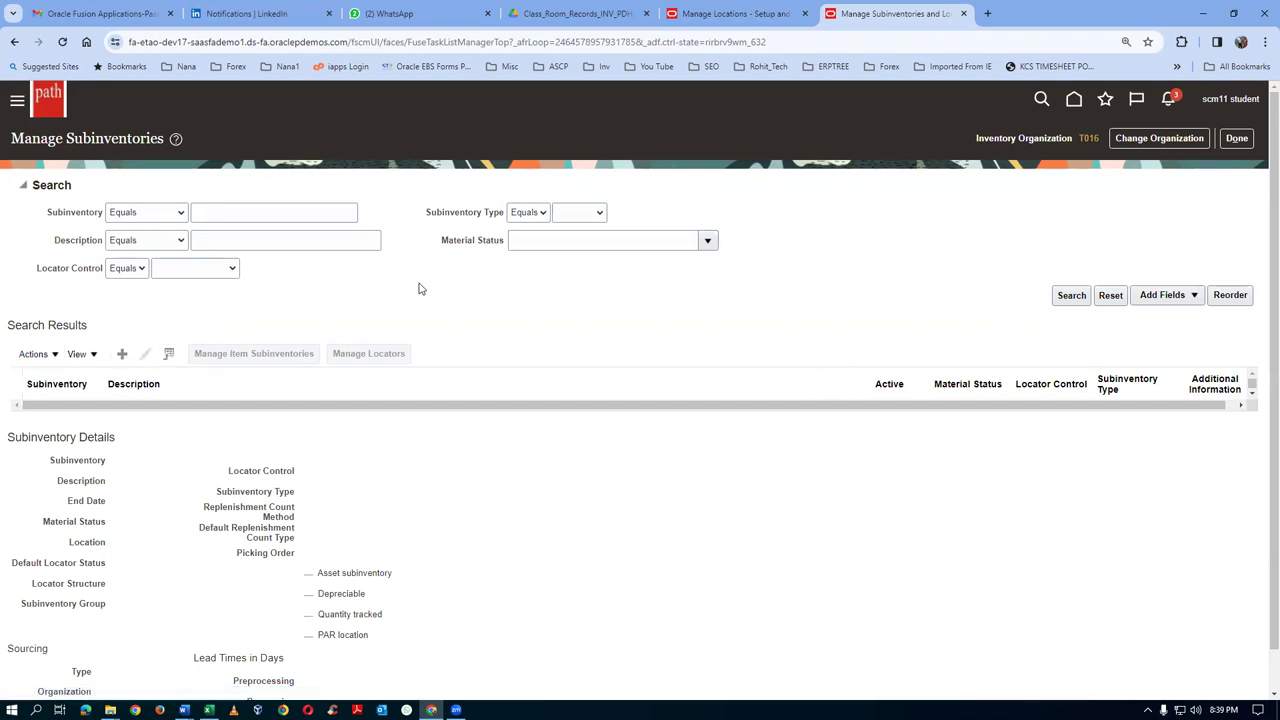
# - Start a new subinventory in T016 with sub1 as both its name and its description
pyautogui.tripleClick(308, 203)
pyautogui.click(309, 210)
pyautogui.write('sub1')
pyautogui.press('Tab')
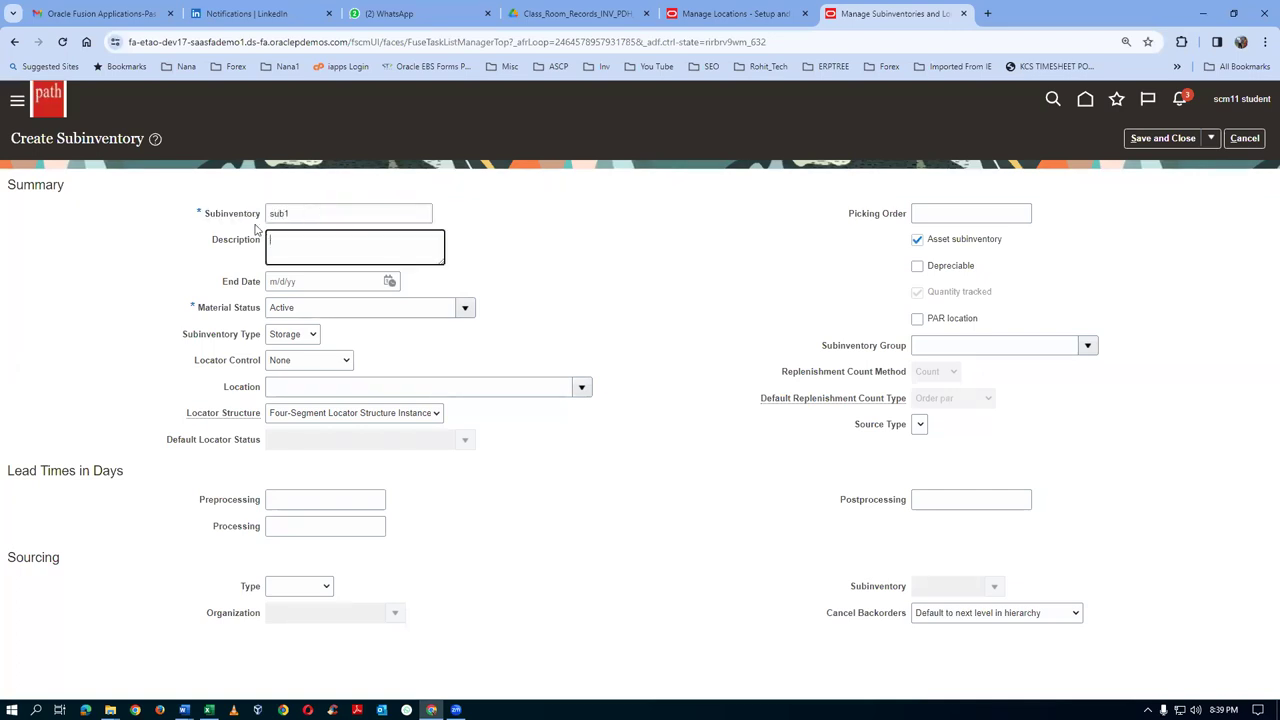
pyautogui.doubleClick(310, 213)
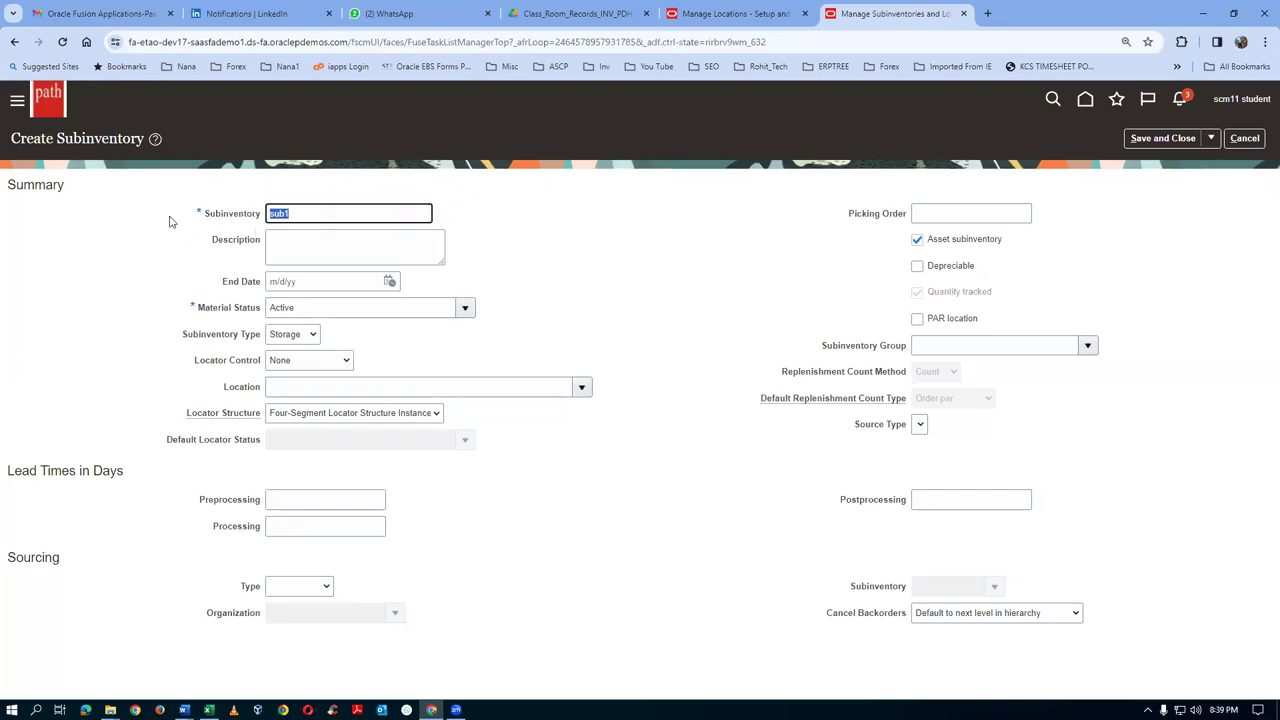
pyautogui.click(287, 247)
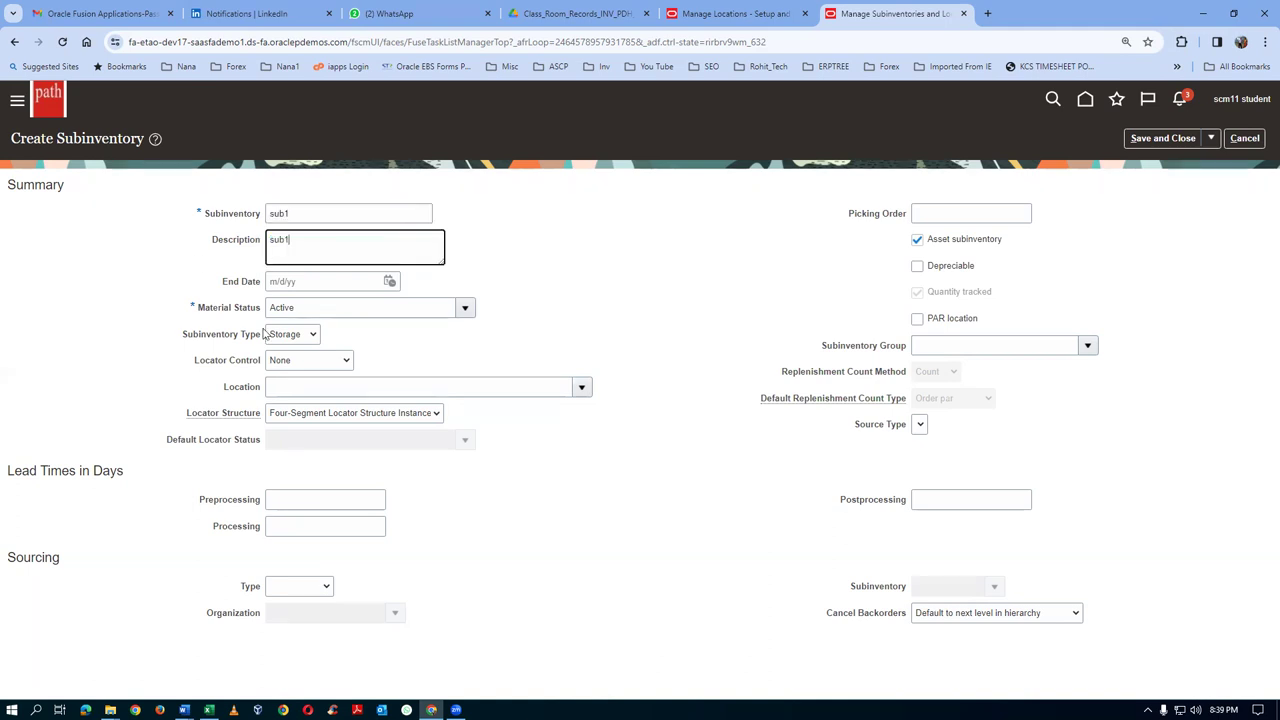
# - Assign location t01_loc_6 to the new subinventory, then save and close it
pyautogui.click(278, 385)
pyautogui.write('t')
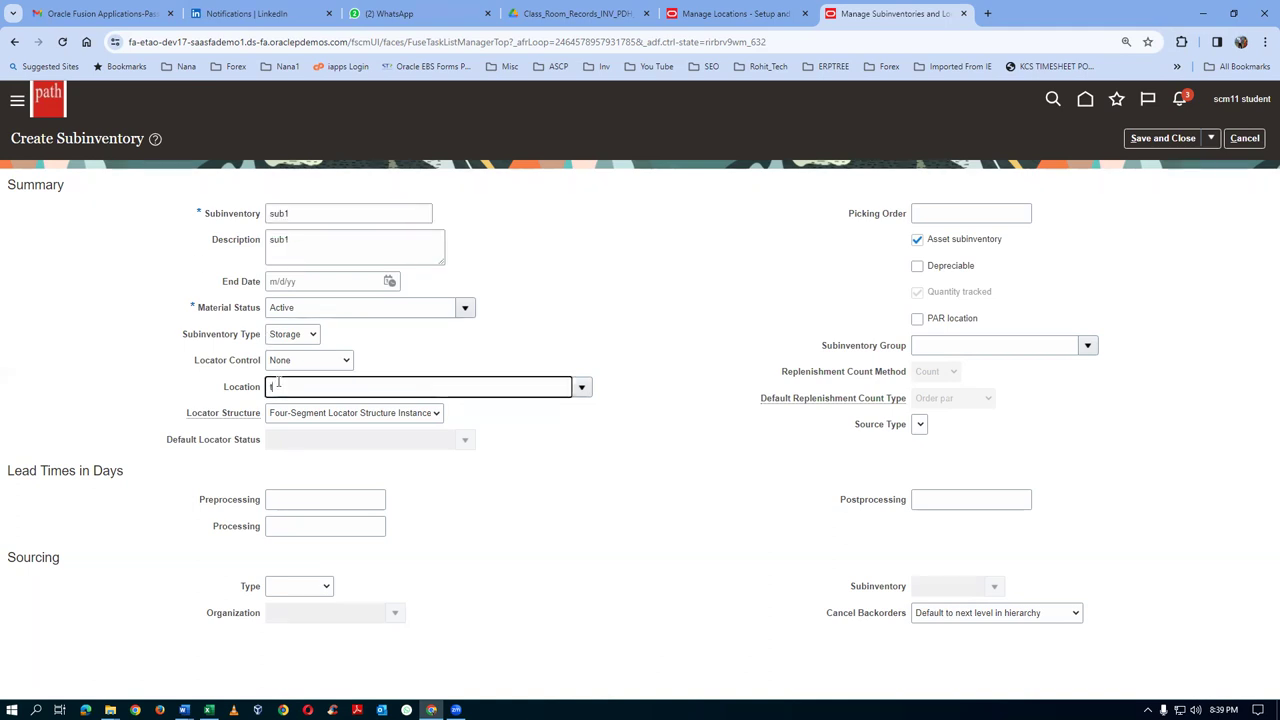
pyautogui.write('0')
pyautogui.press('Tab')
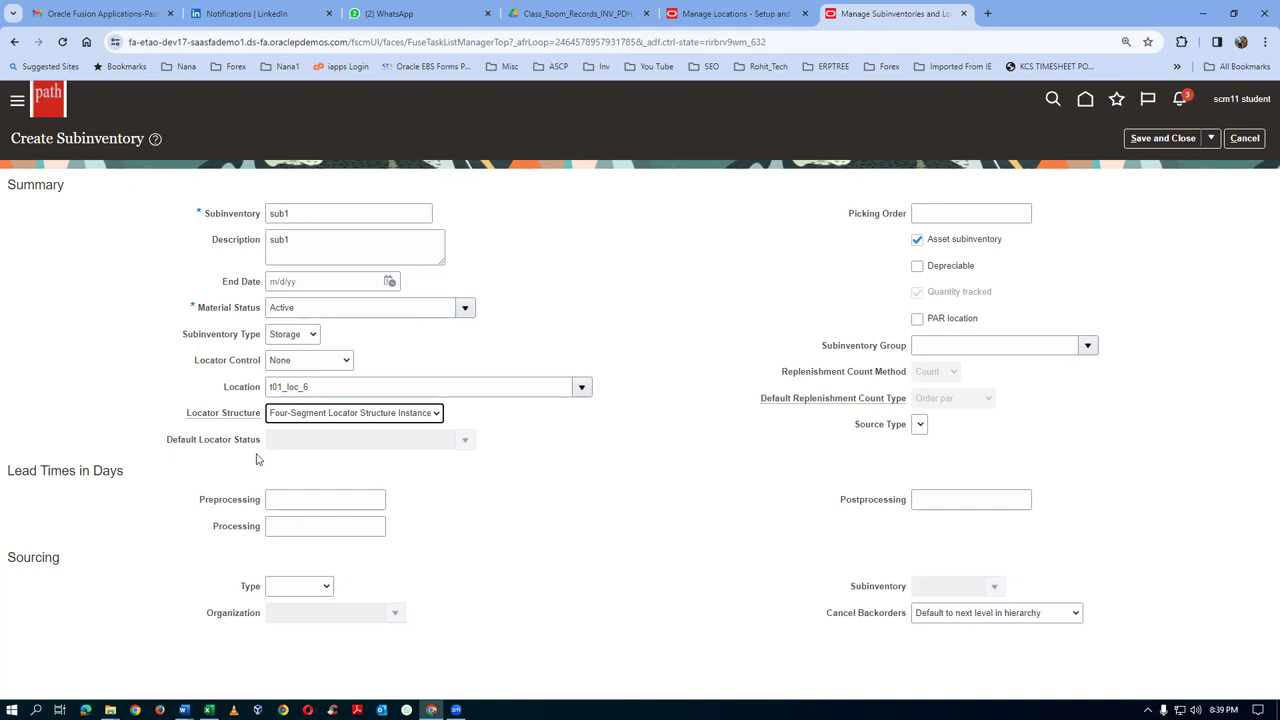
pyautogui.click(1153, 136)
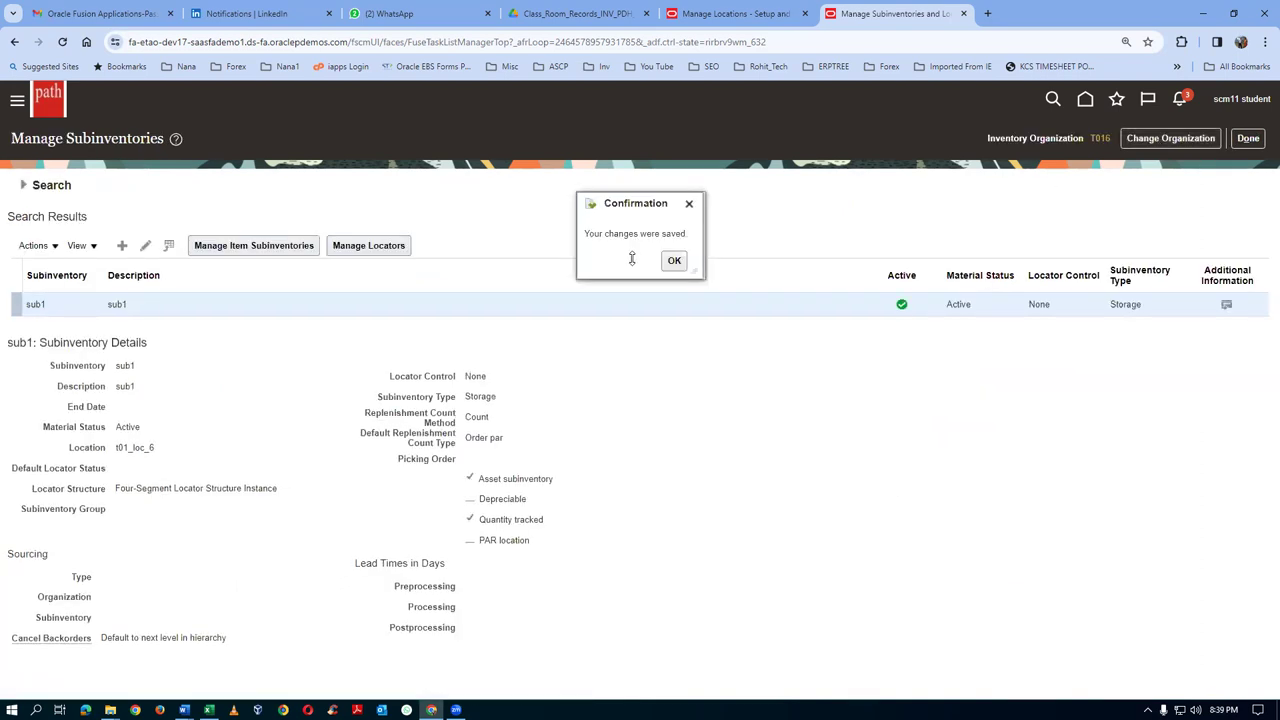
pyautogui.click(674, 260)
# - Switch to Manage Locations and search for locations whose name starts with t01
pyautogui.click(676, 17)
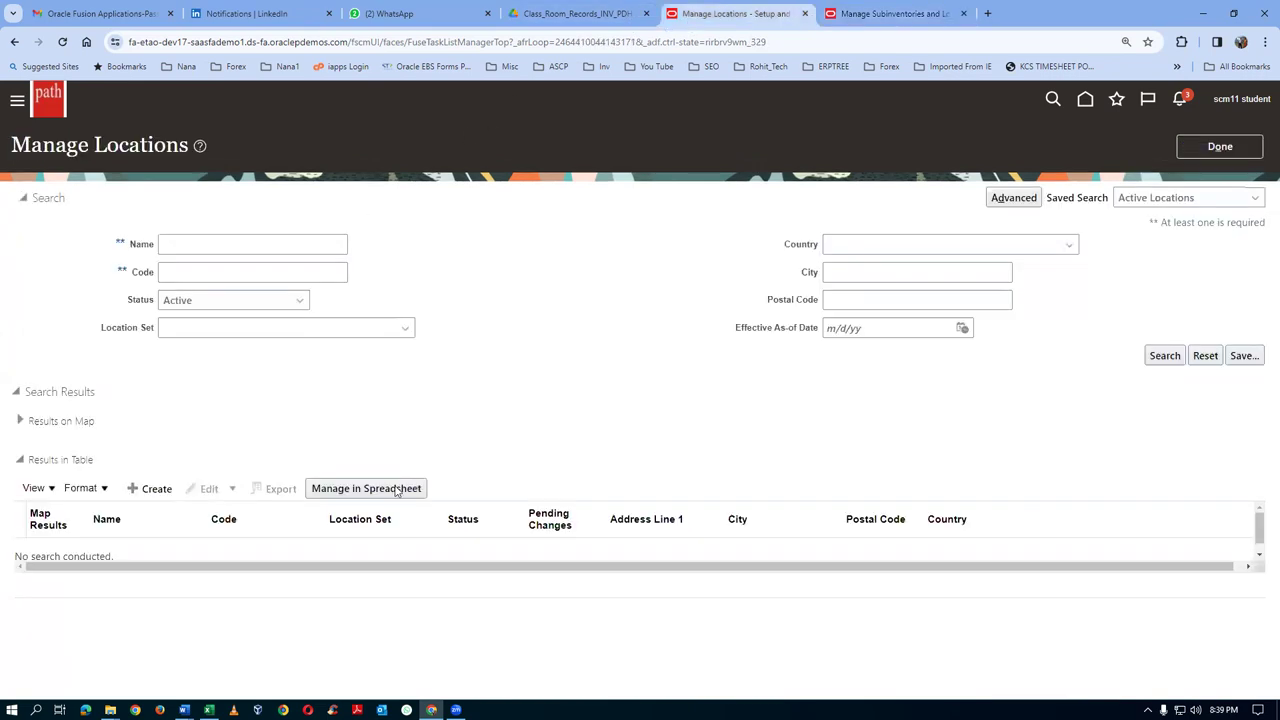
pyautogui.click(1164, 356)
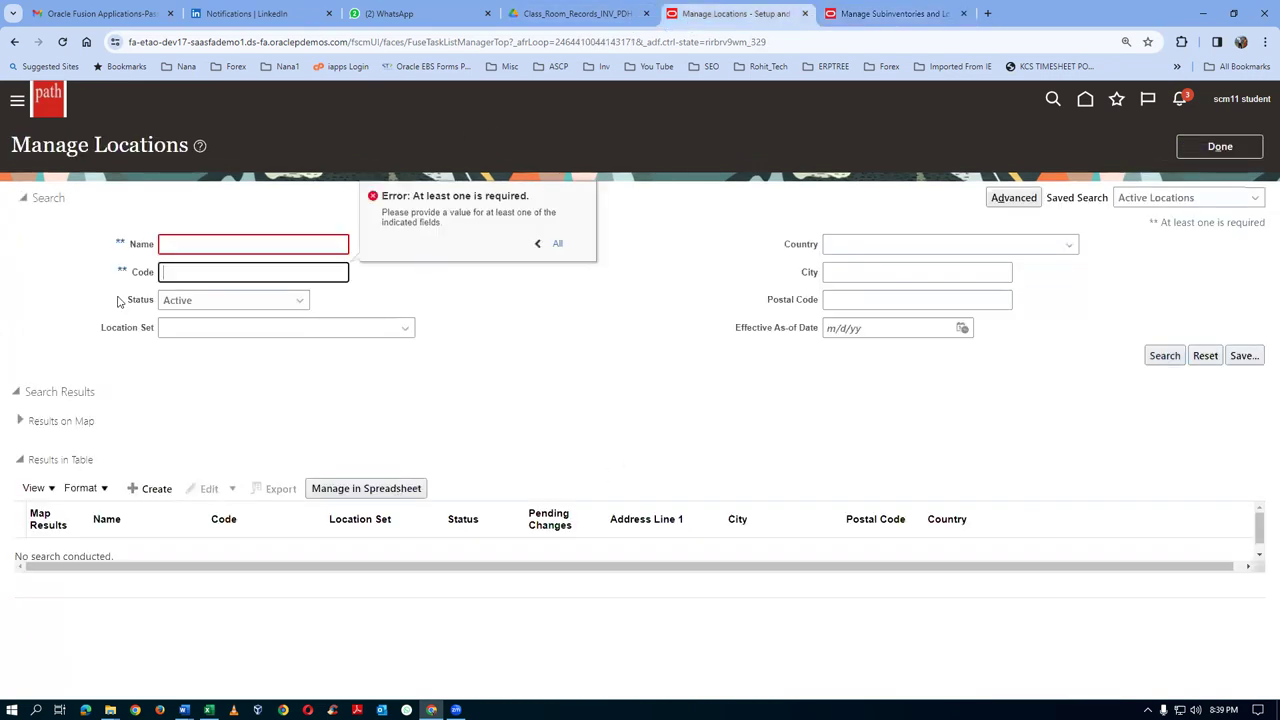
pyautogui.click(168, 245)
pyautogui.write('t01')
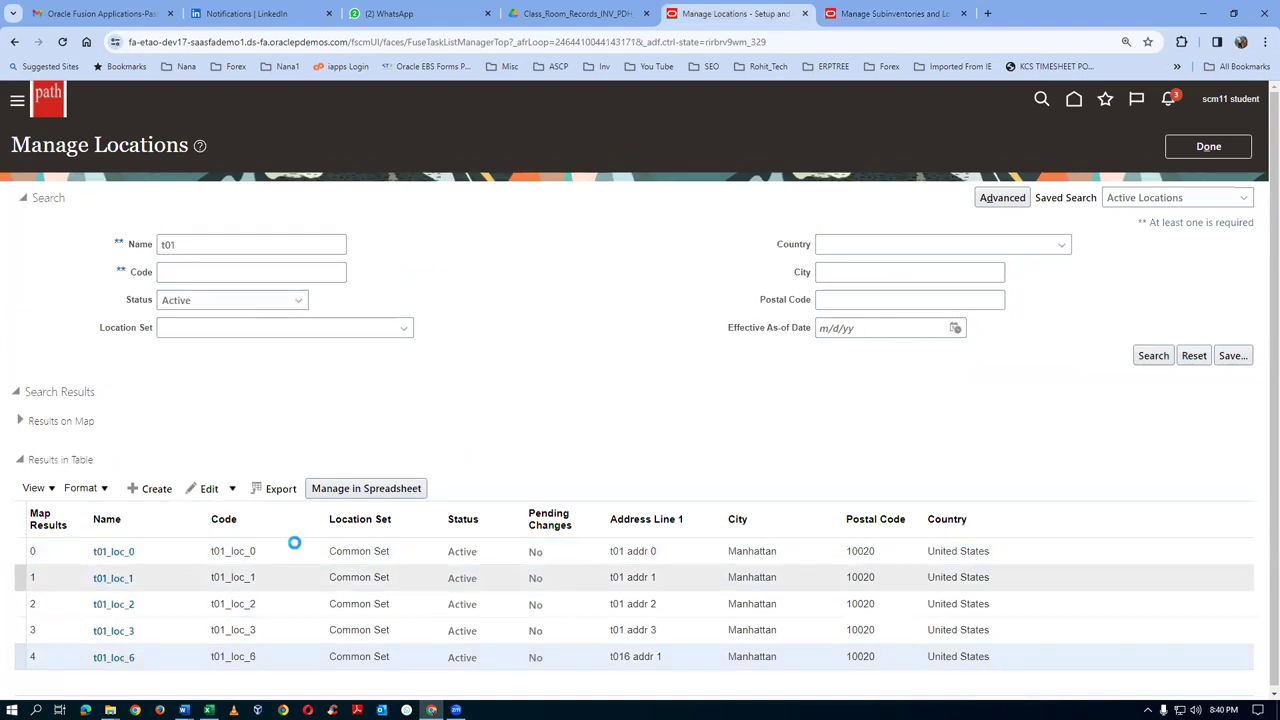
# - Open location t01_loc_6 for updating with an effective start date of 2/24/24
pyautogui.click(210, 489)
pyautogui.click(216, 511)
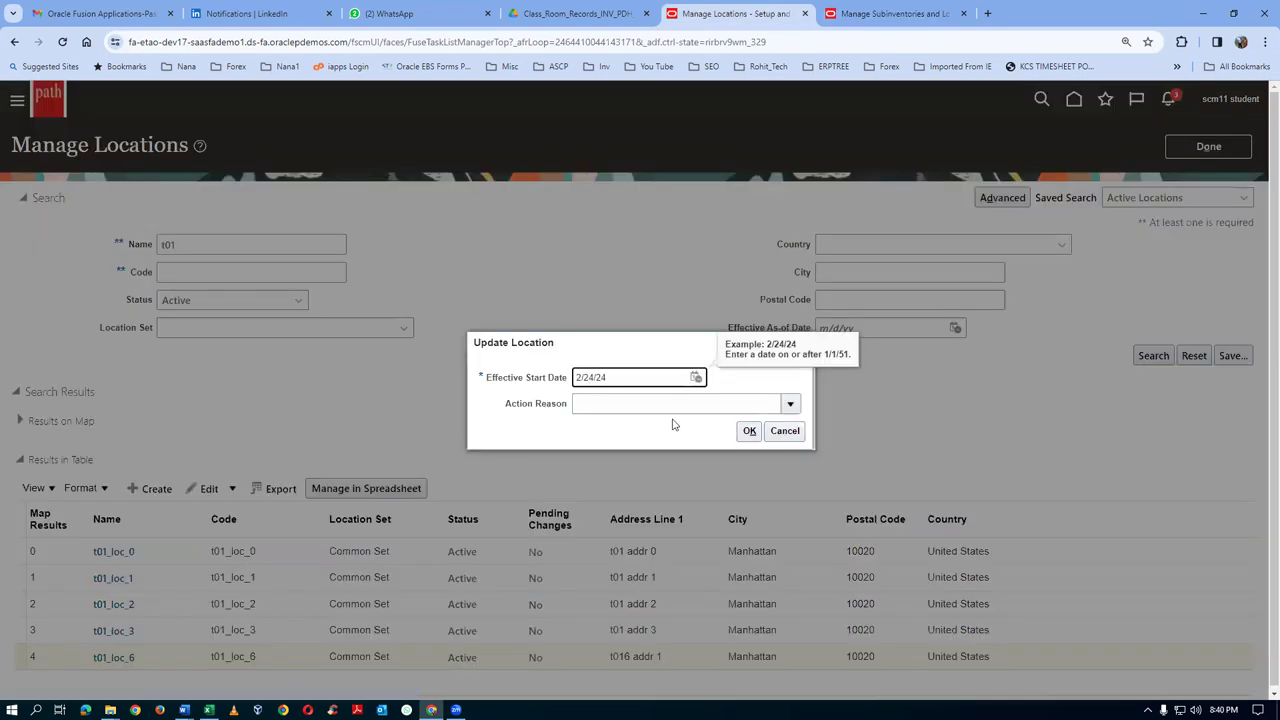
pyautogui.click(749, 431)
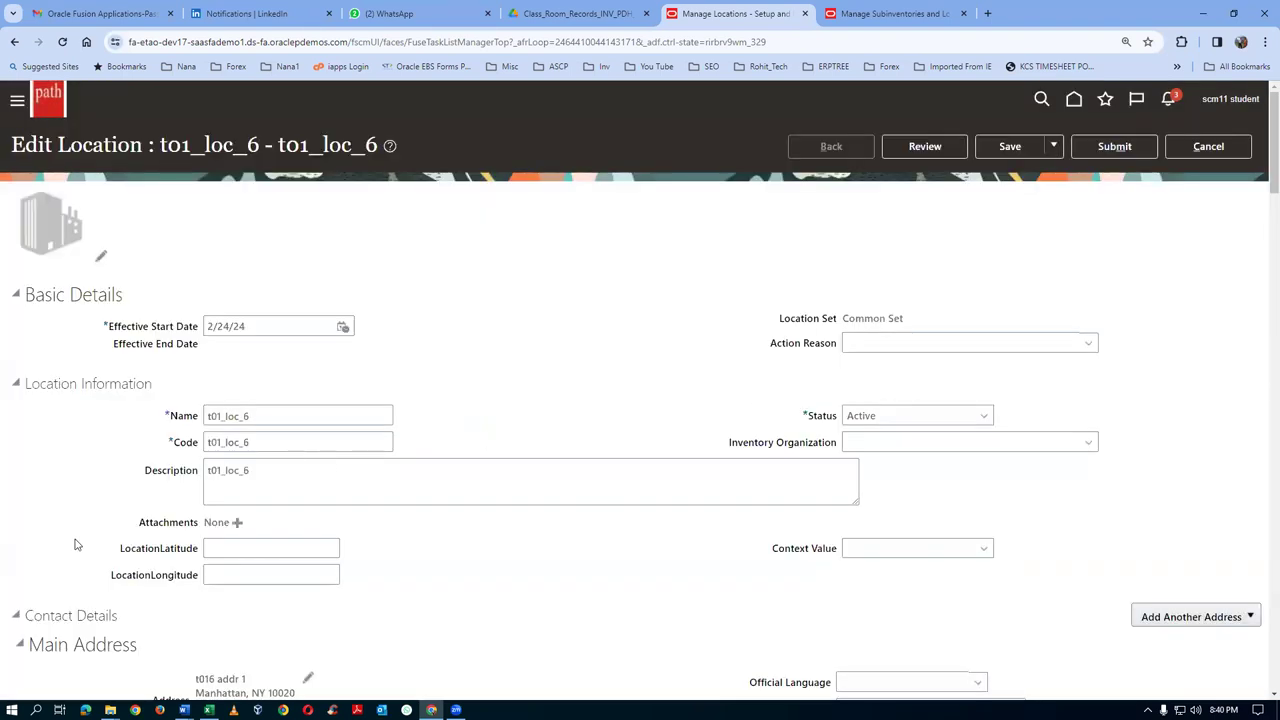
# - Set the location's Inventory Organization to t016-child_6 and submit the change
pyautogui.click(880, 443)
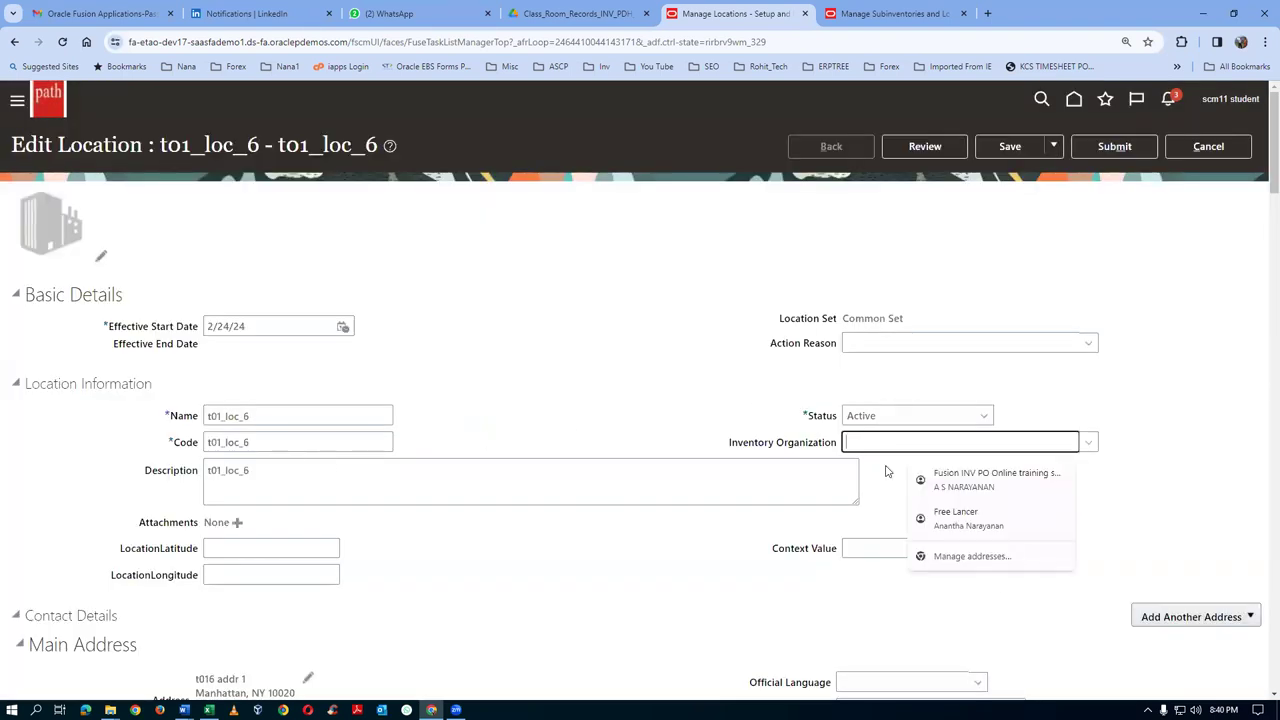
pyautogui.write('t016')
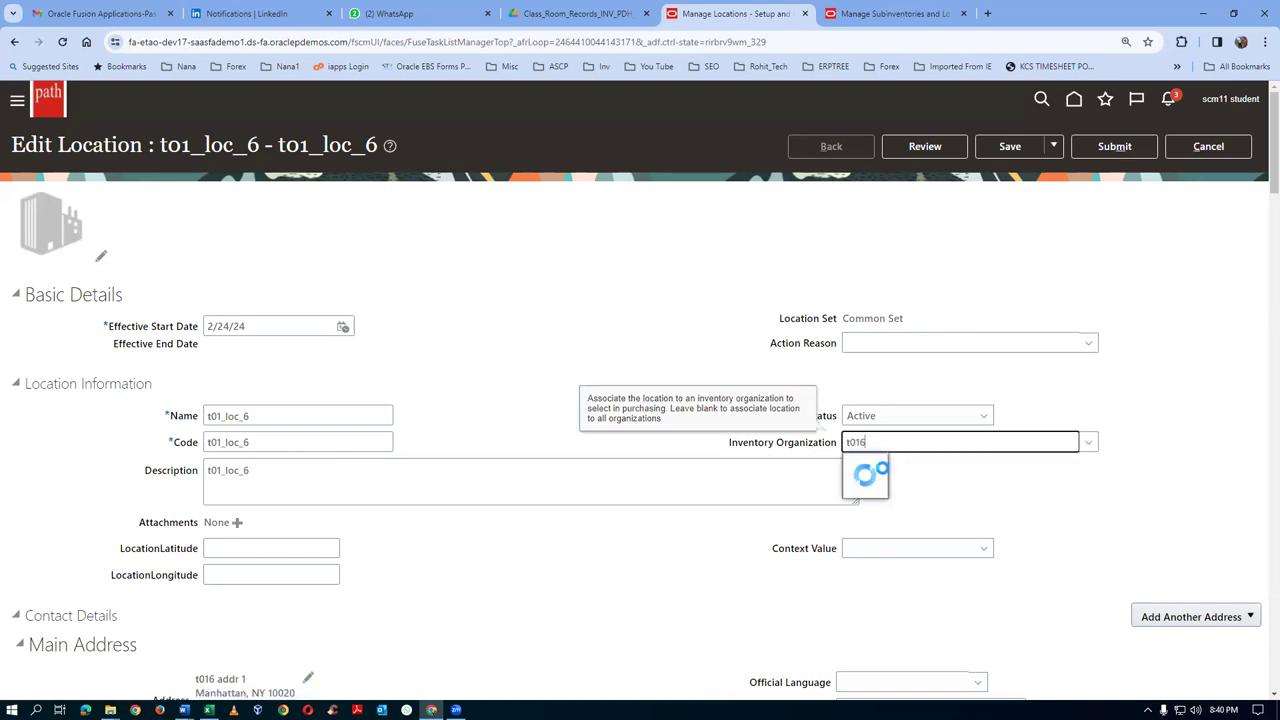
pyautogui.click(883, 466)
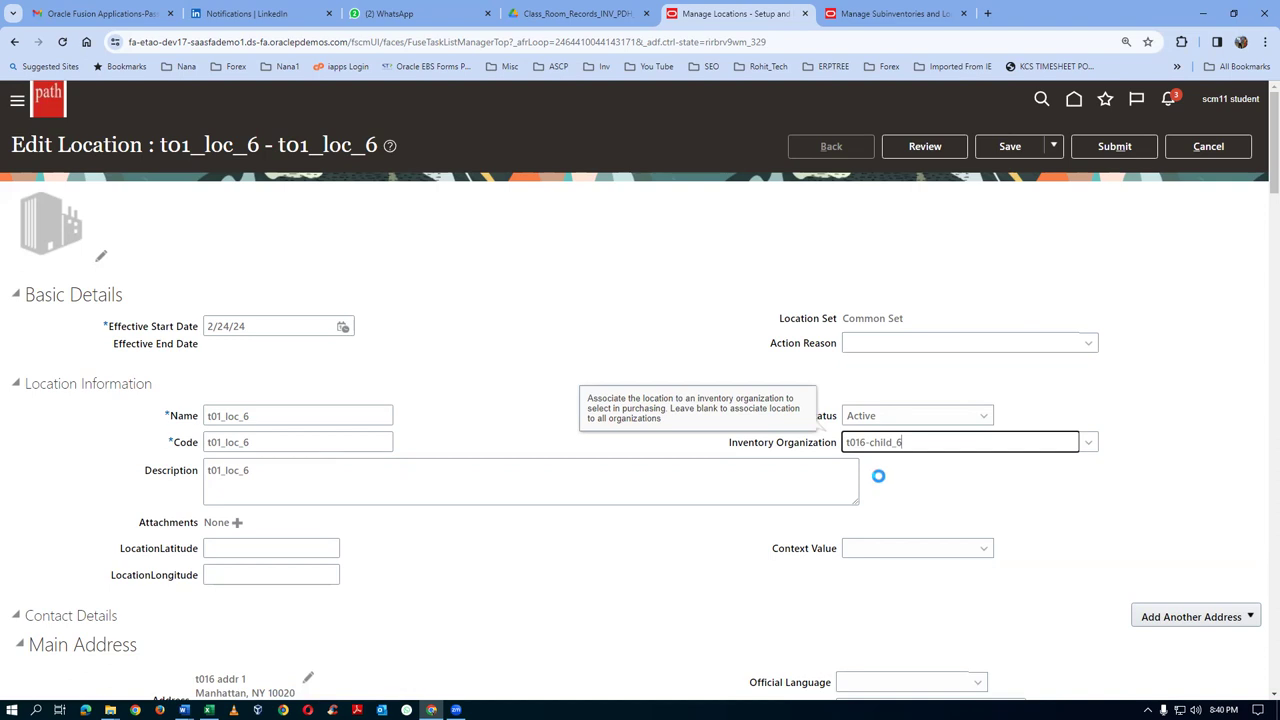
pyautogui.click(1103, 150)
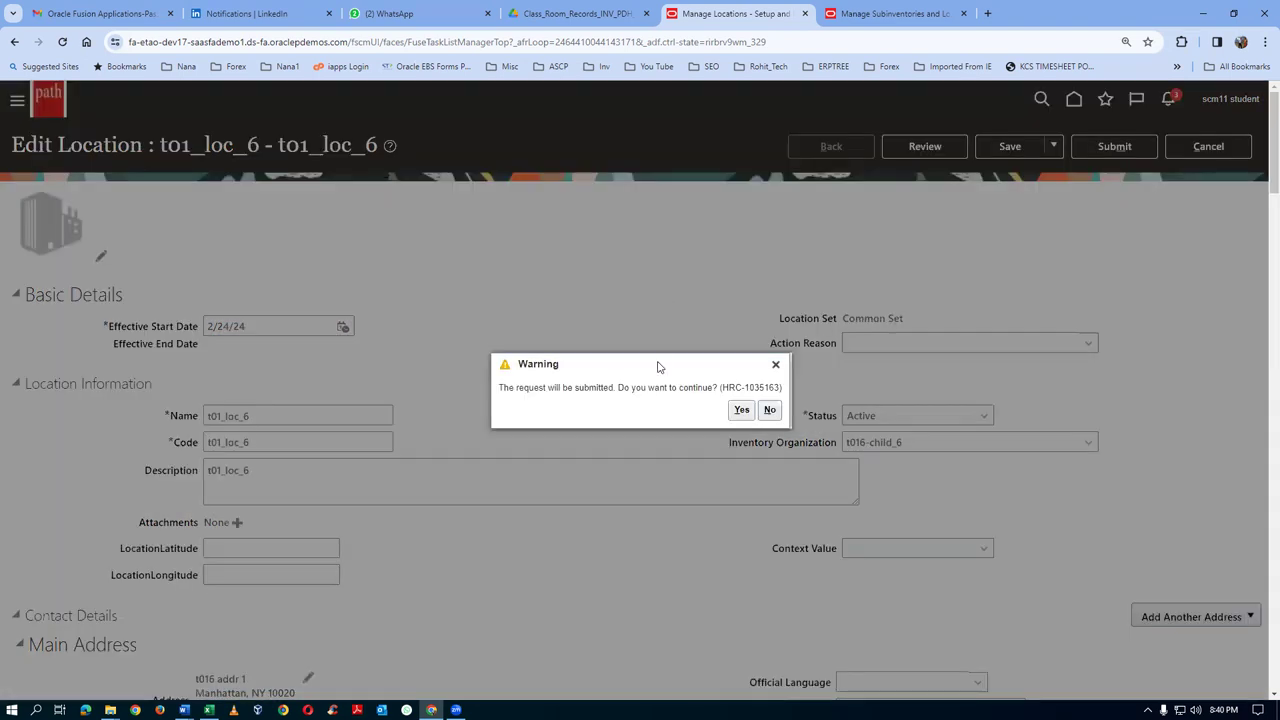
pyautogui.click(742, 411)
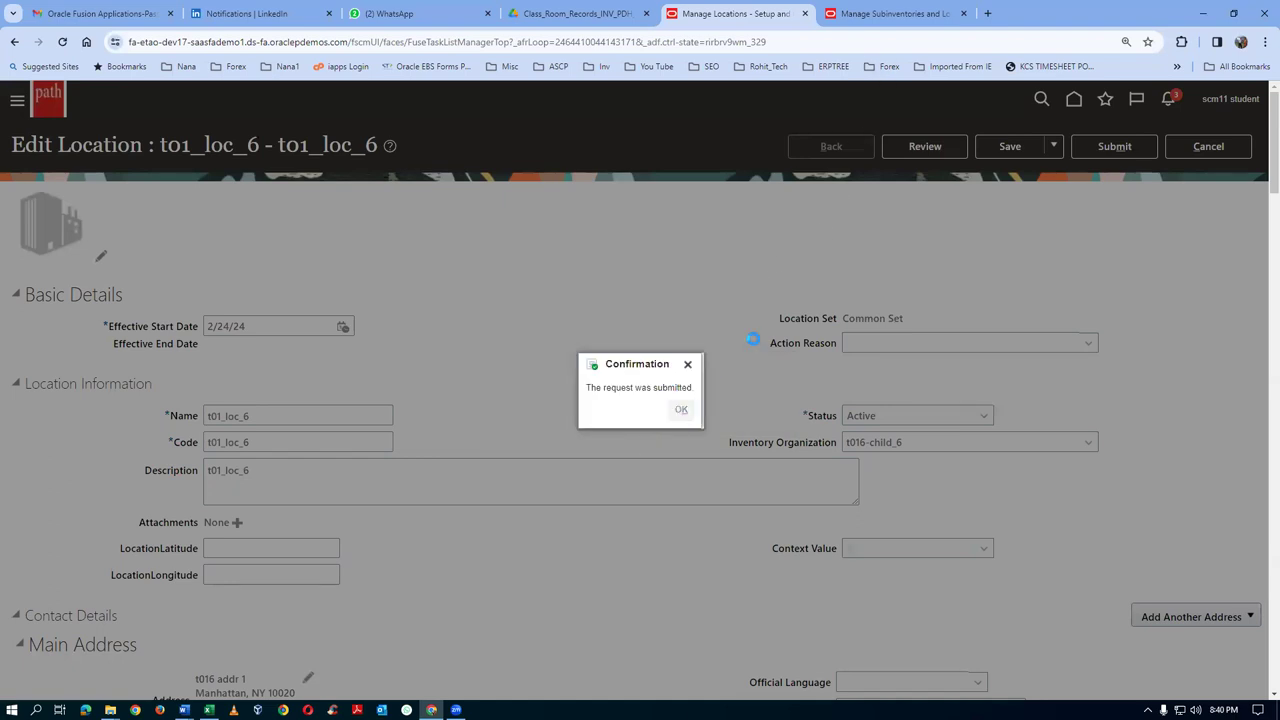
# - Finish with the Manage Subinventories page and return to the home page
pyautogui.click(888, 13)
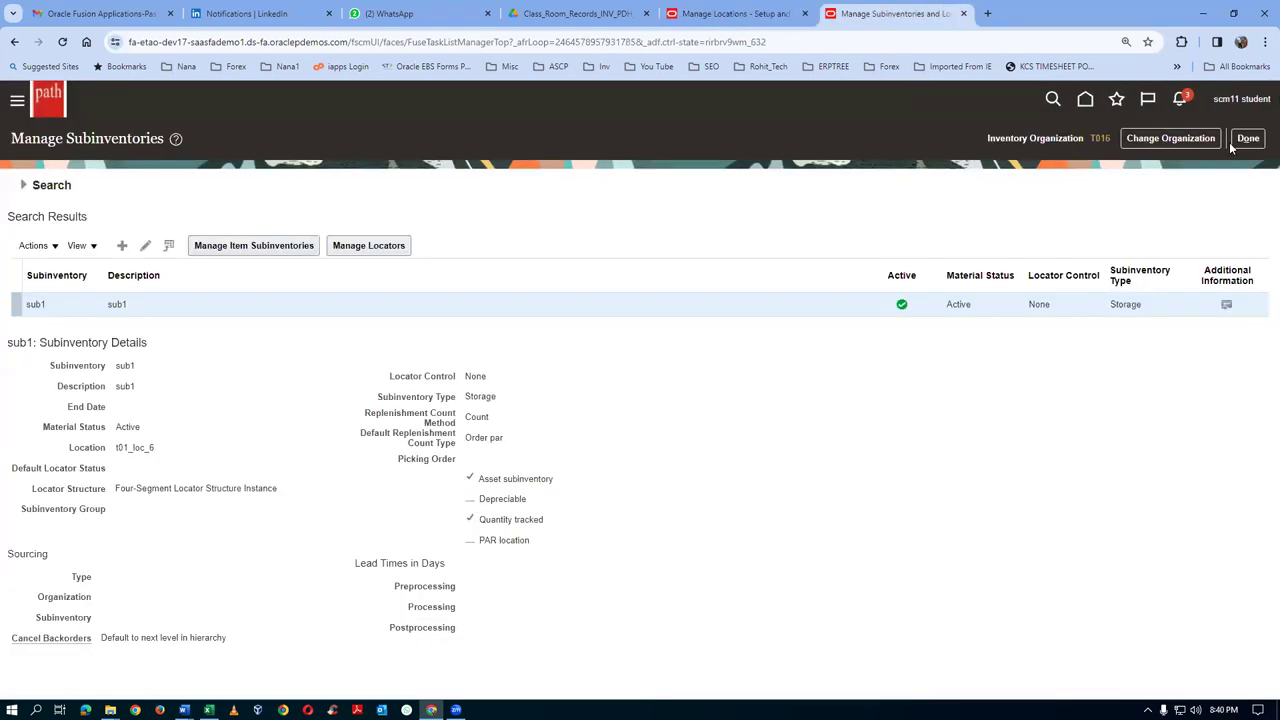
pyautogui.click(1250, 142)
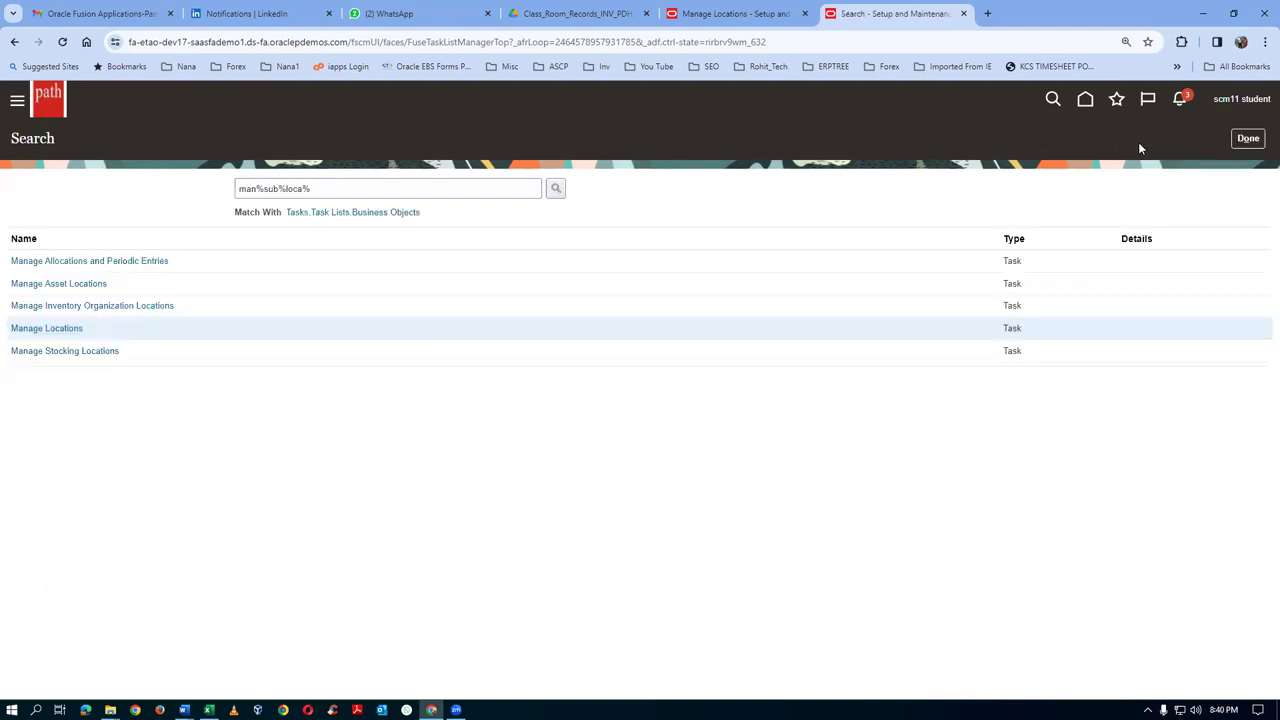
pyautogui.click(1084, 102)
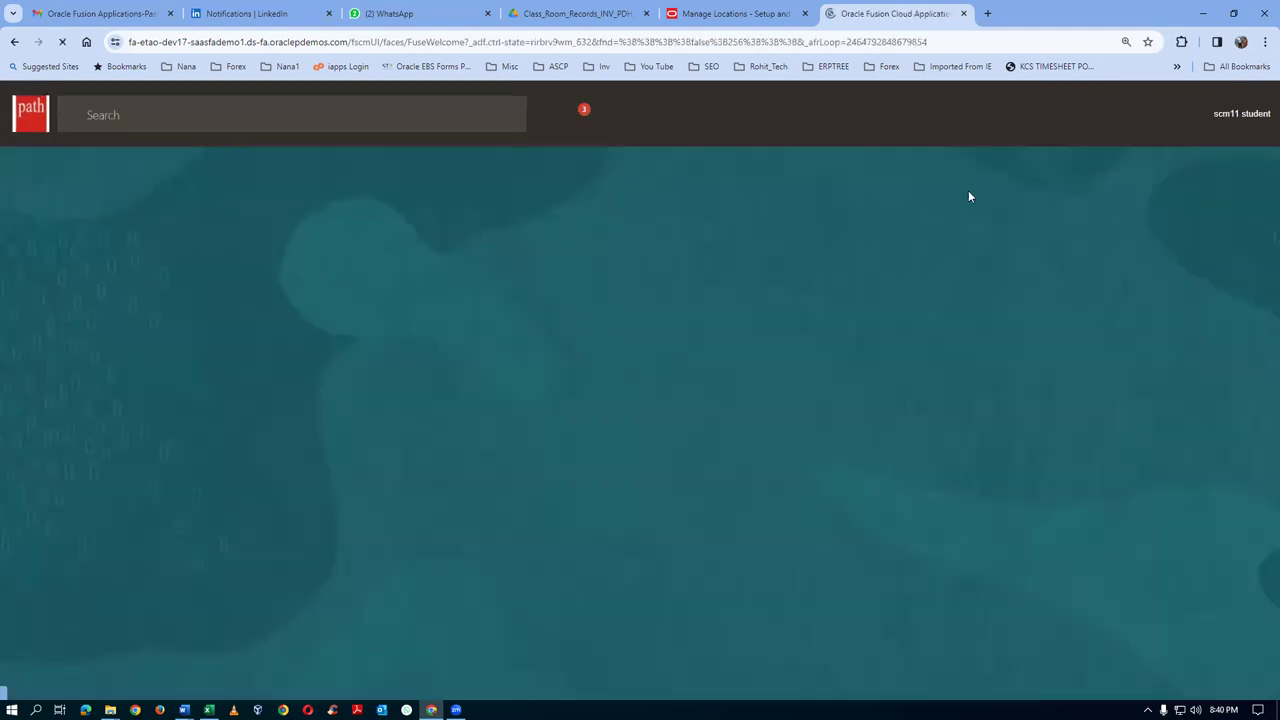
# - Open the Security Console from the Tools apps and dismiss the warning
pyautogui.click(1060, 252)
pyautogui.click(1060, 253)
pyautogui.click(1057, 252)
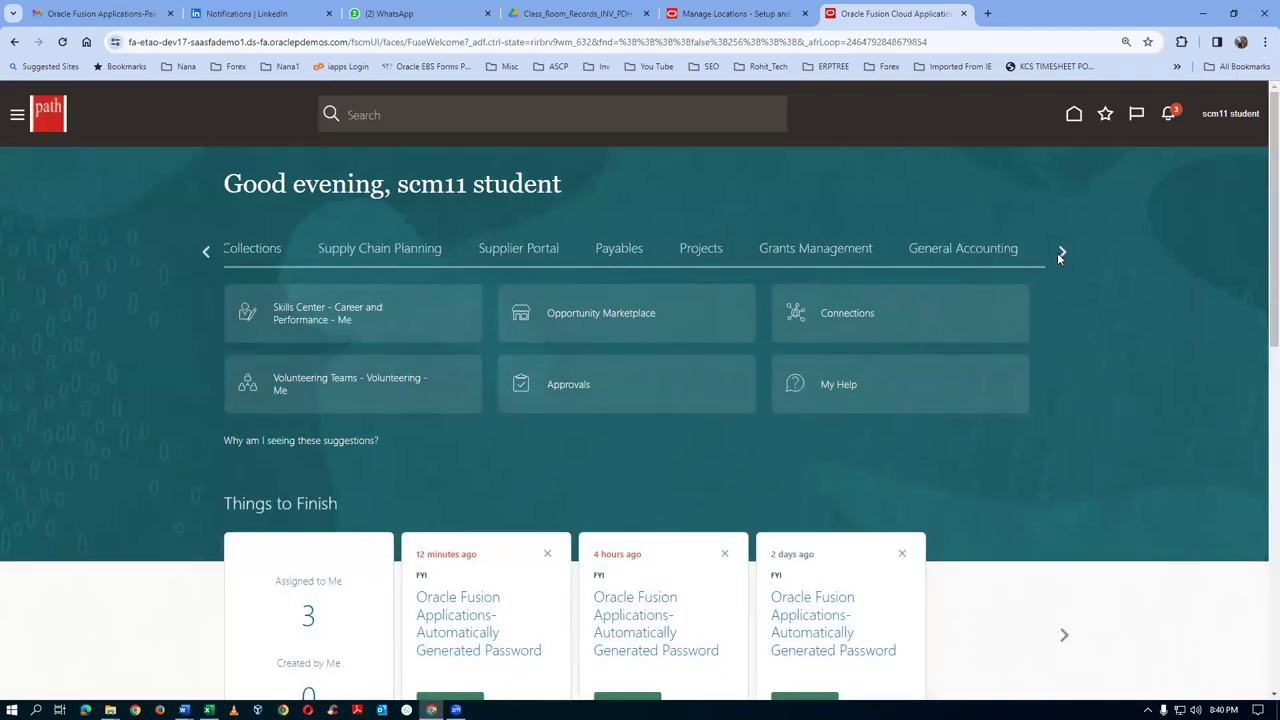
pyautogui.click(1057, 252)
pyautogui.click(1060, 253)
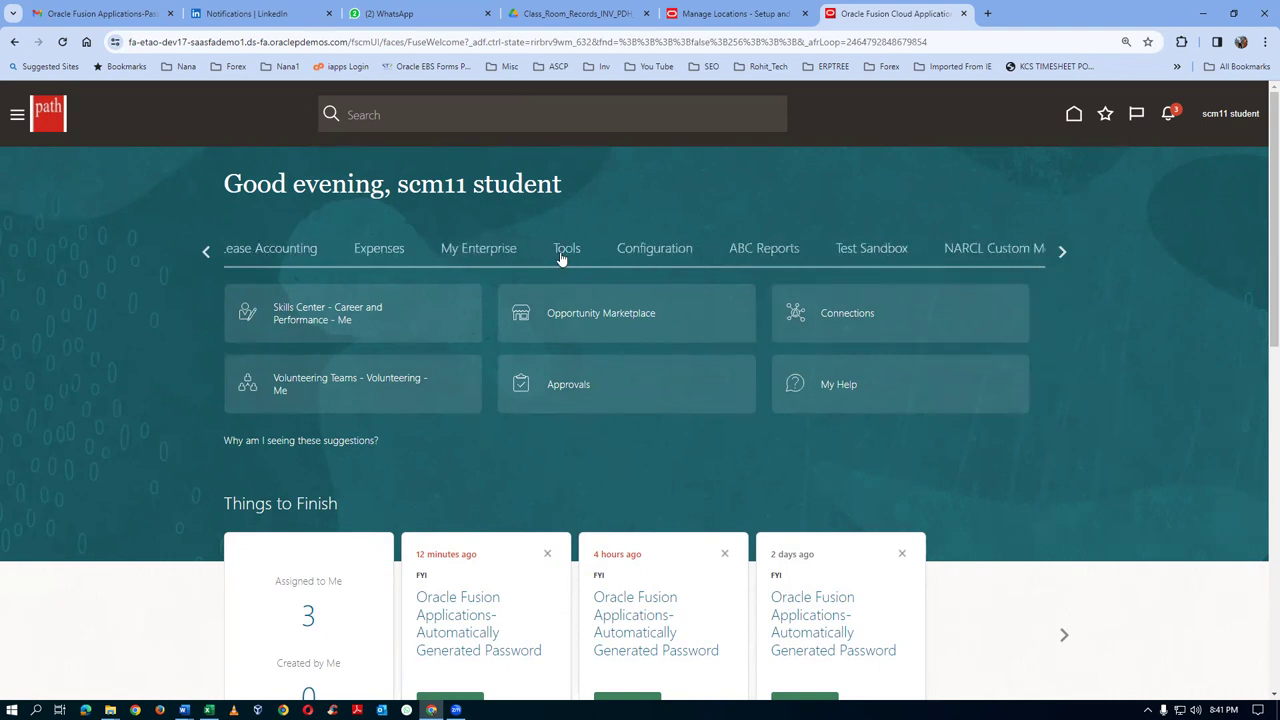
pyautogui.click(563, 253)
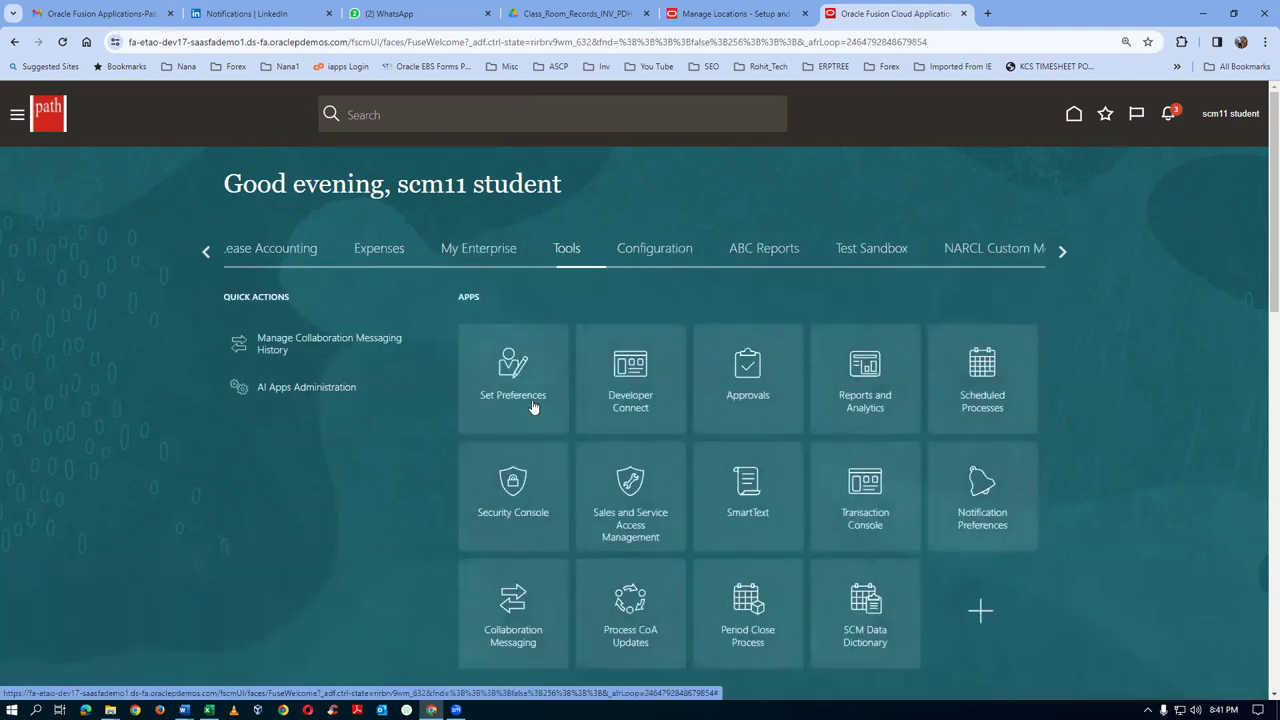
pyautogui.click(510, 518)
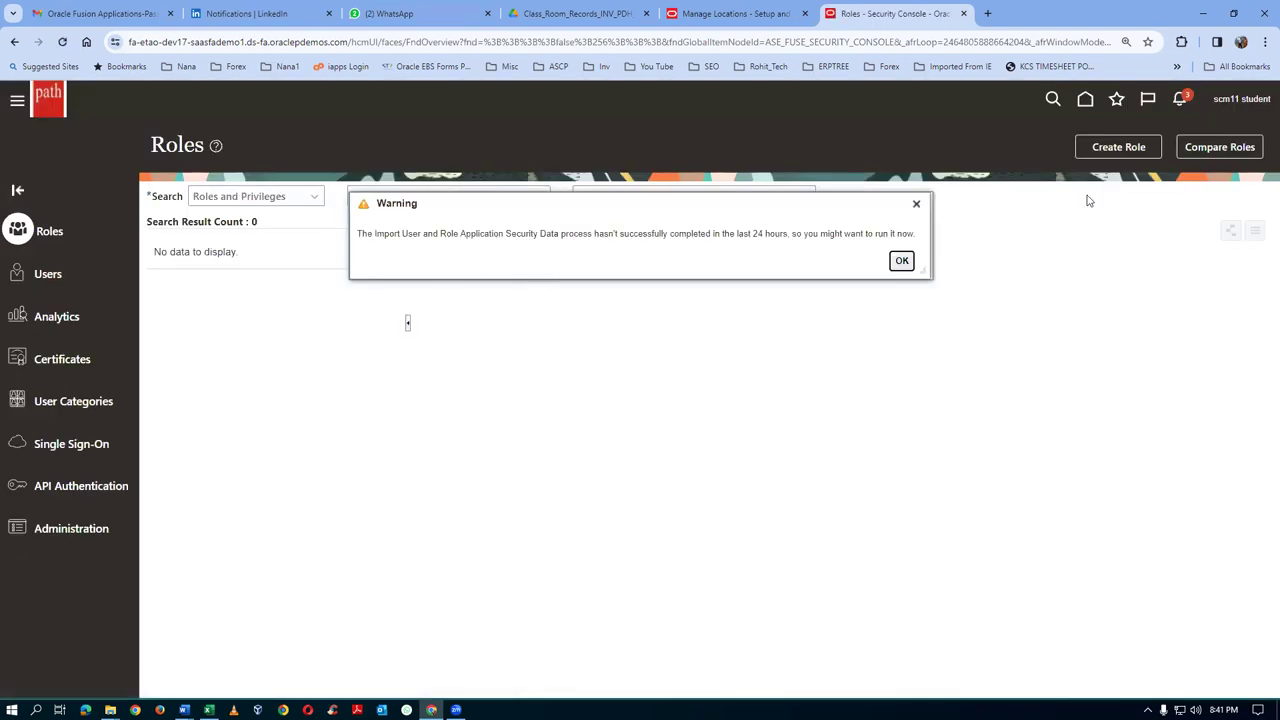
pyautogui.click(901, 260)
# - Search the user accounts for scm11 and open the details of the matching account
pyautogui.click(40, 277)
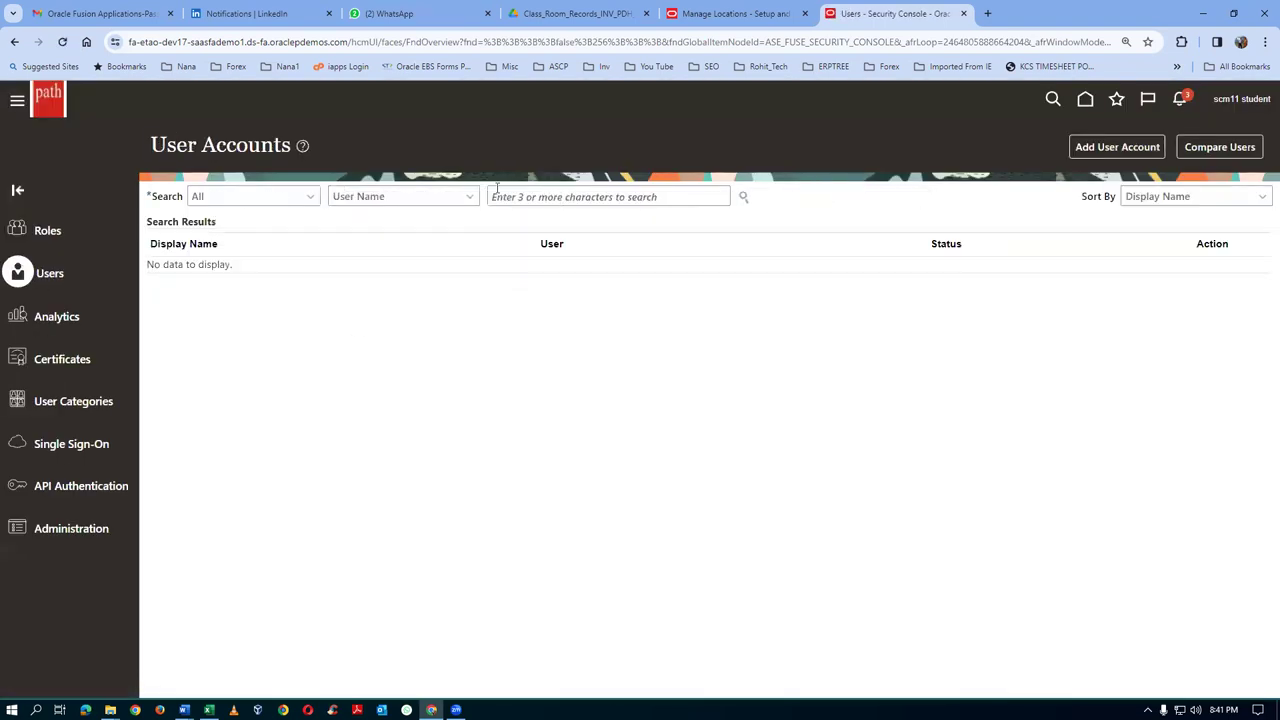
pyautogui.write('scm11')
pyautogui.press('Return')
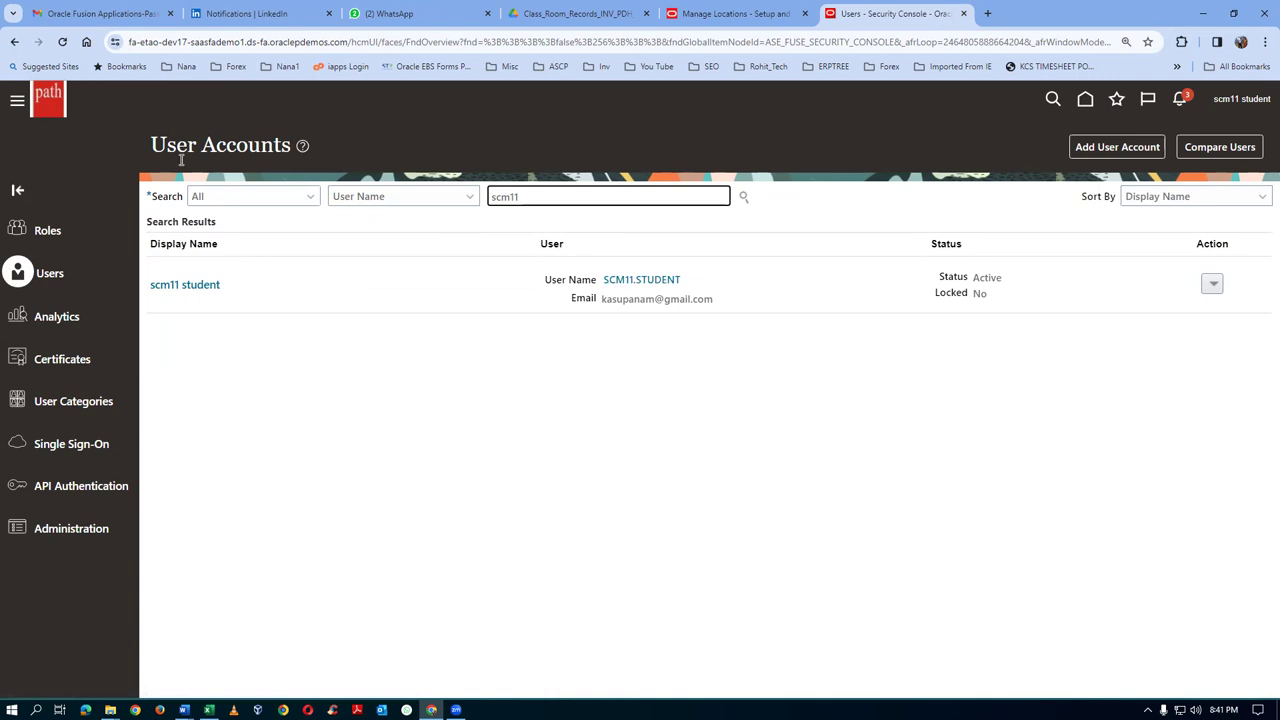
pyautogui.click(185, 286)
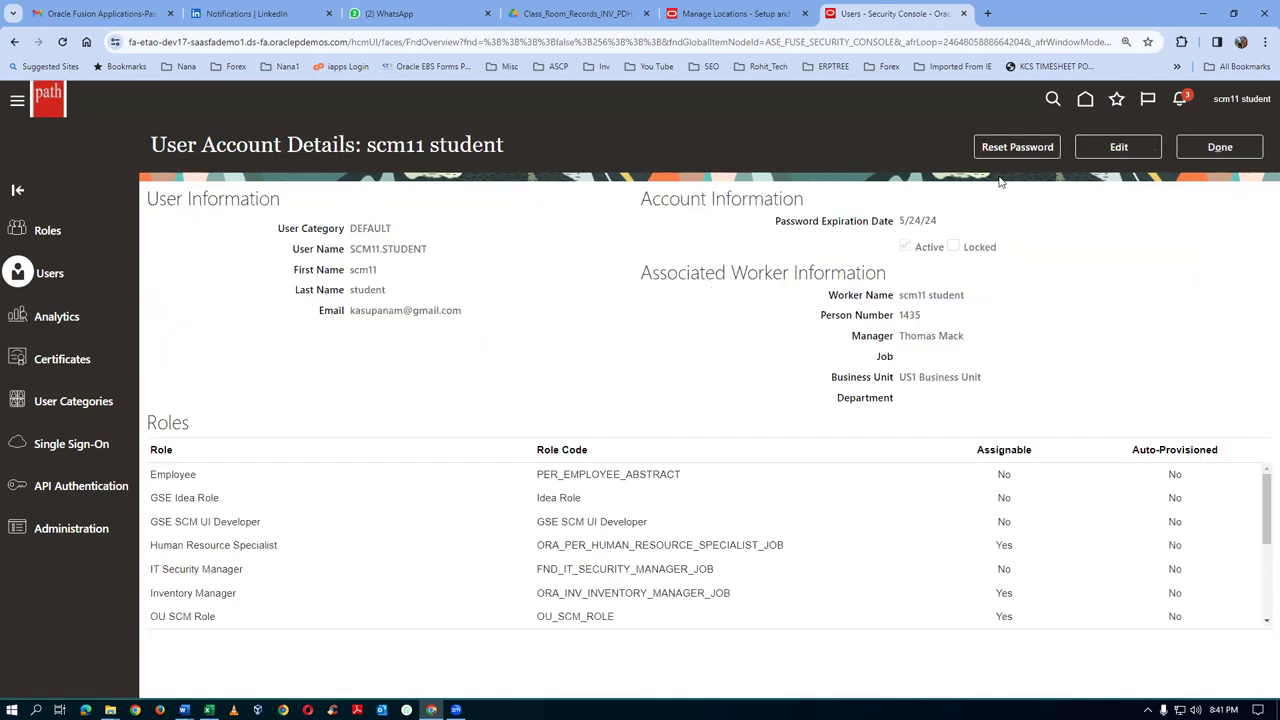
# - Edit the user account and look up the Product Data Steward role with code ORA_EGI_PRODUCT_DATA_STEWARD_JOB in the add-role dialog
pyautogui.click(1118, 148)
pyautogui.click(983, 528)
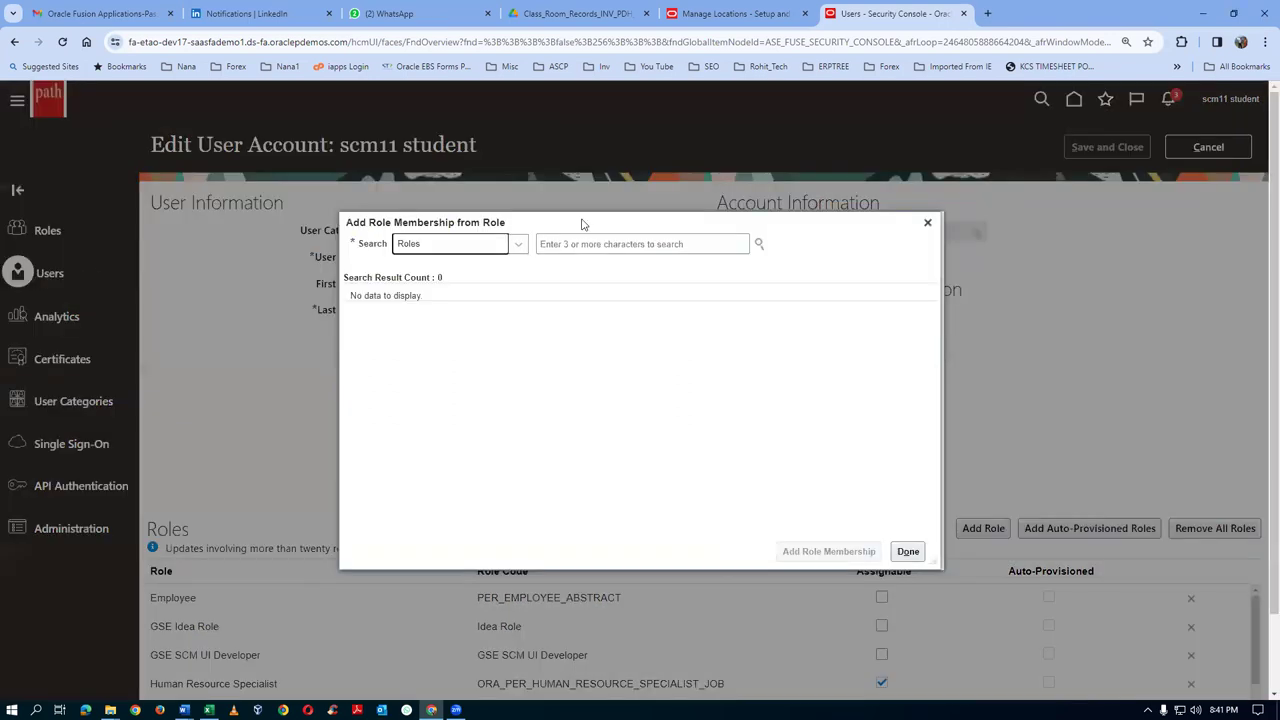
pyautogui.click(572, 243)
pyautogui.write('P')
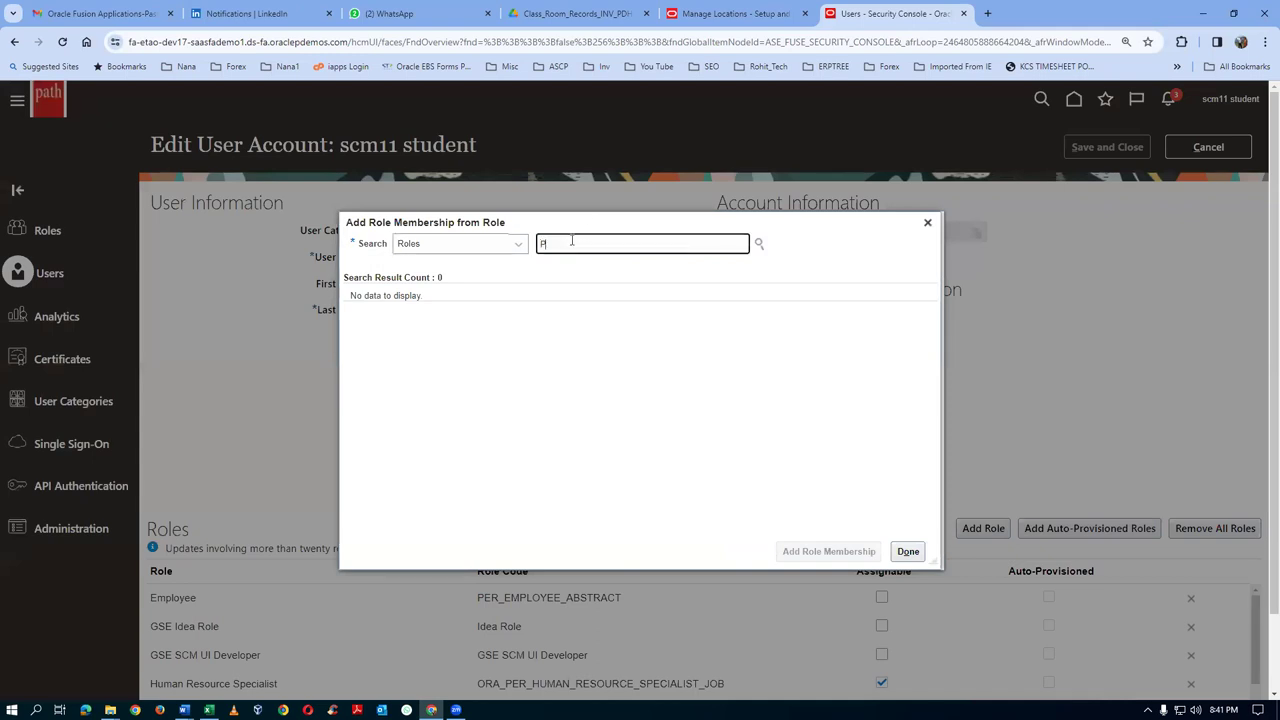
pyautogui.write('roducta')
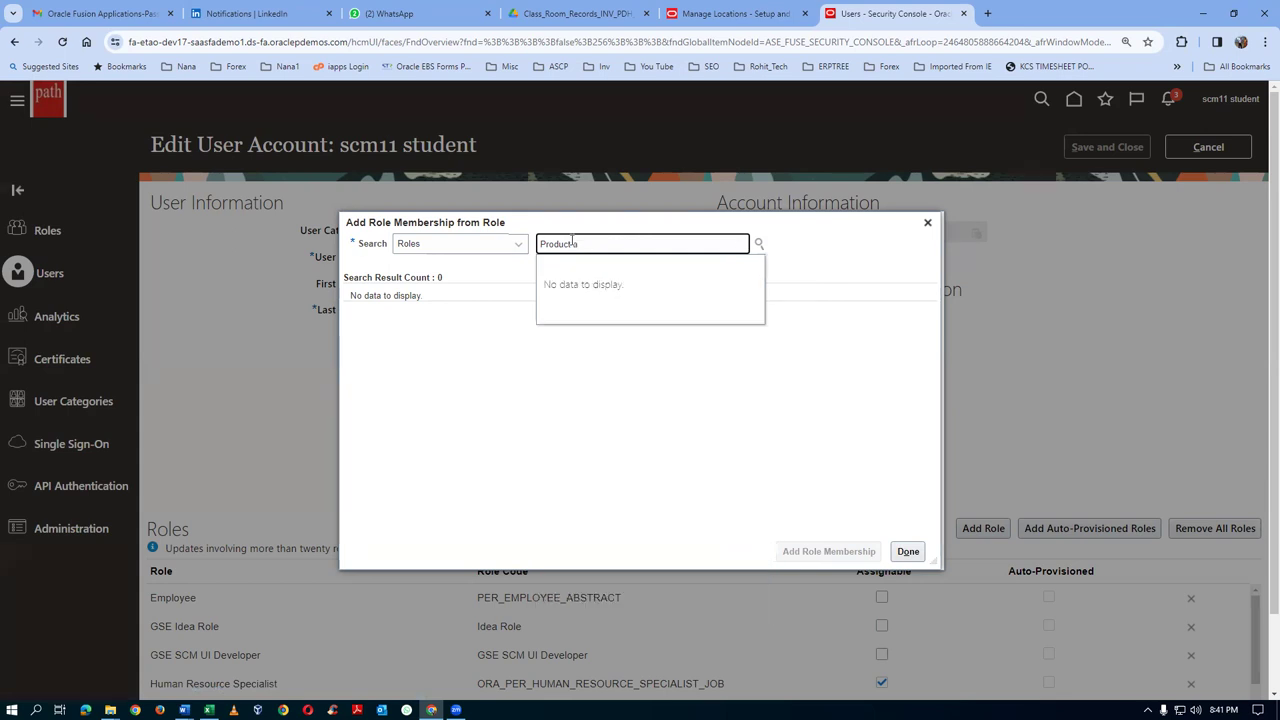
pyautogui.press('BackSpace')
pyautogui.write(' Data')
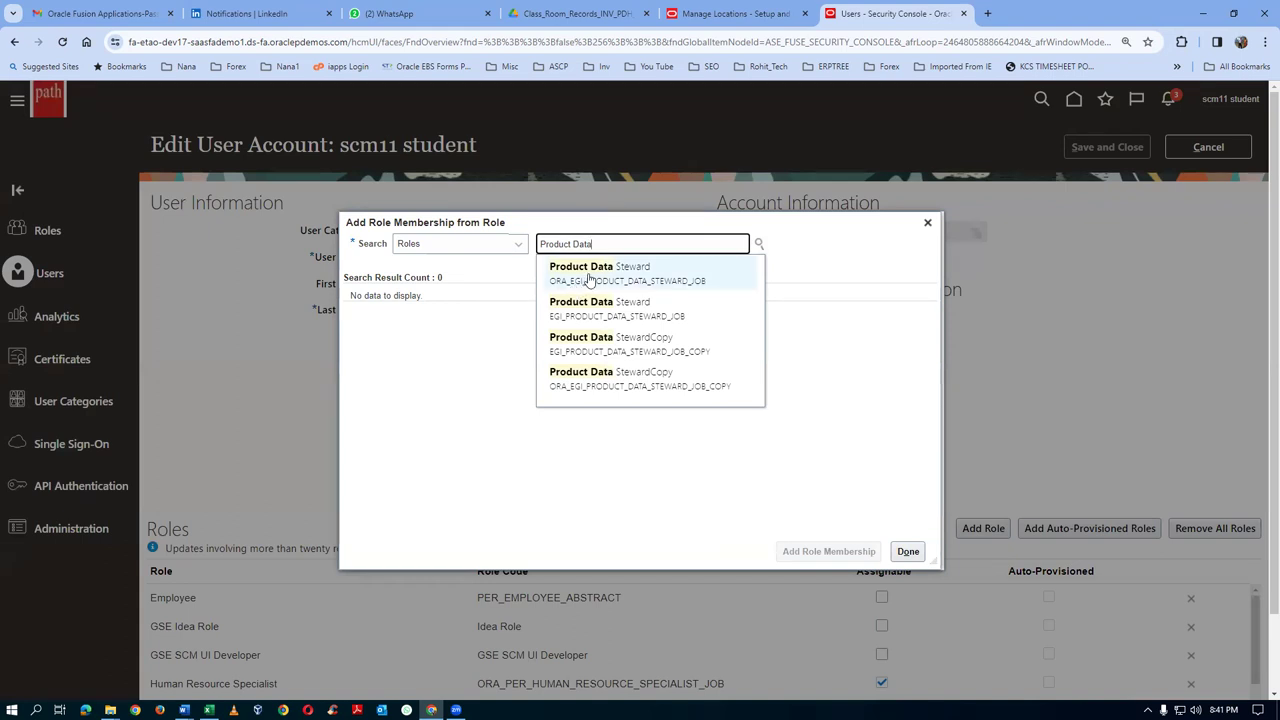
pyautogui.click(589, 274)
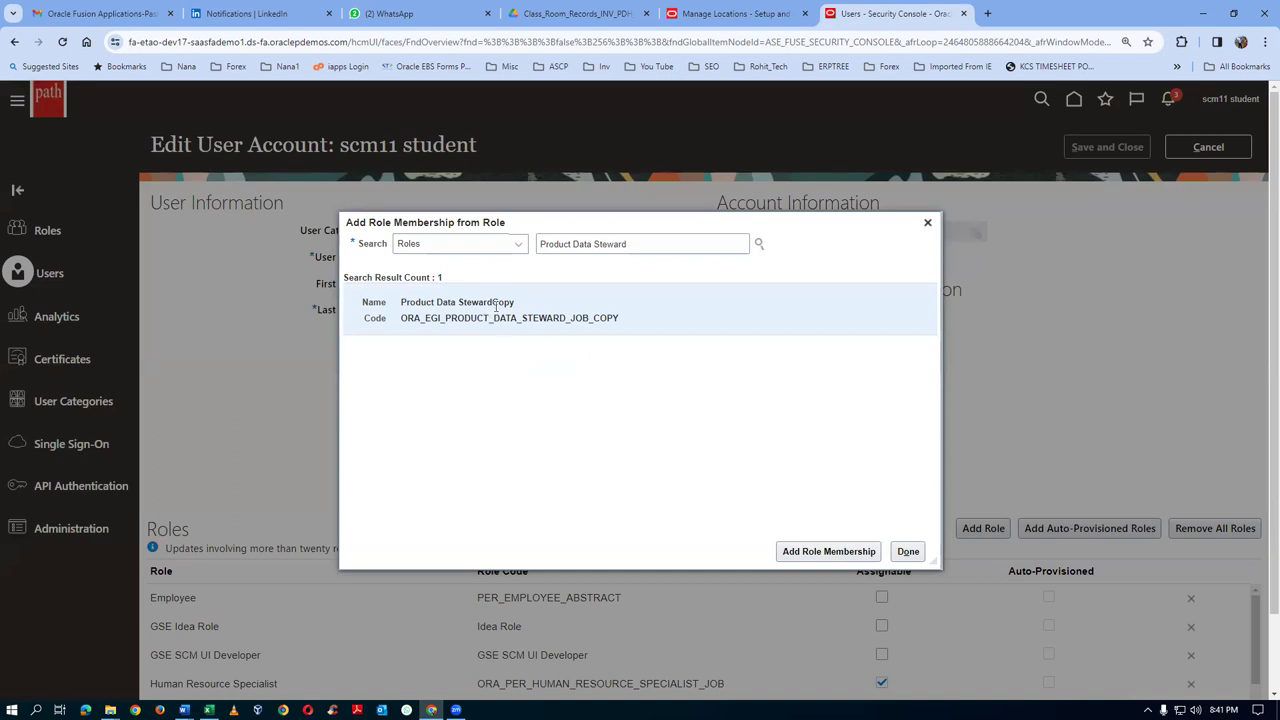
# - Look up the Inventory Manager role with code ORA_INV_INVENTORY_MANAGER_JOB in the add-role dialog
pyautogui.tripleClick(642, 243)
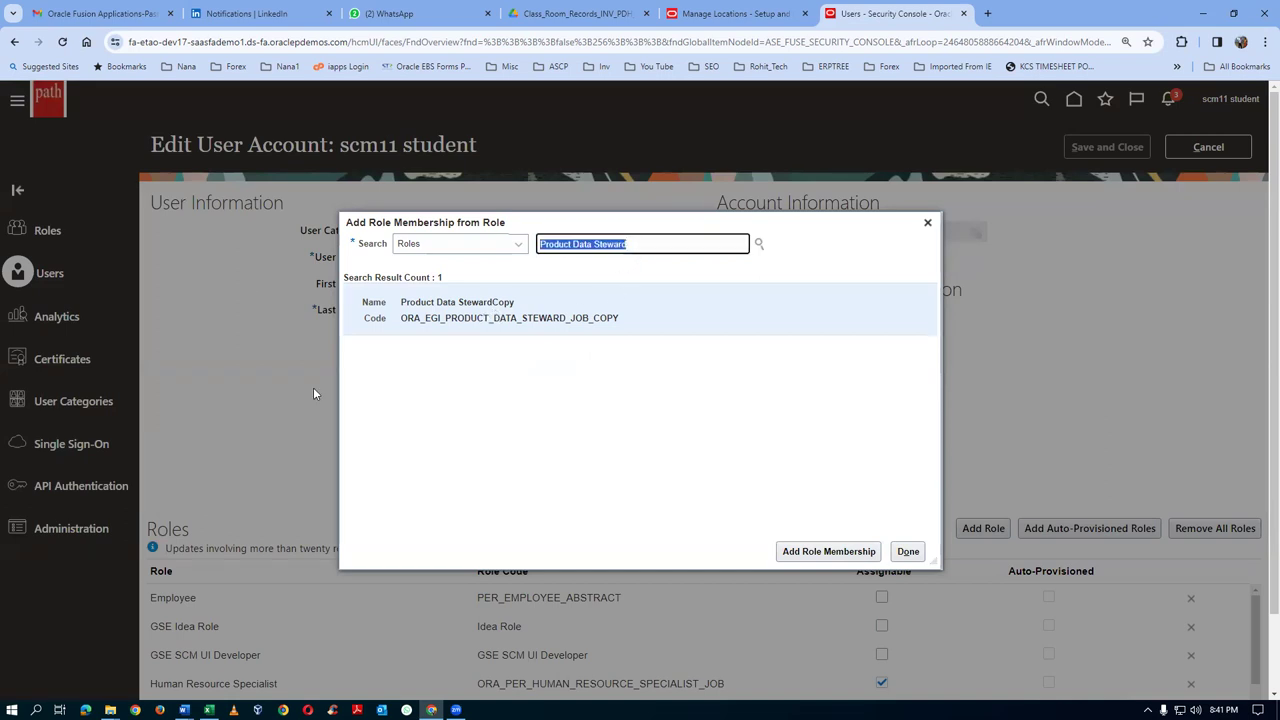
pyautogui.write('Inent')
pyautogui.write('or')
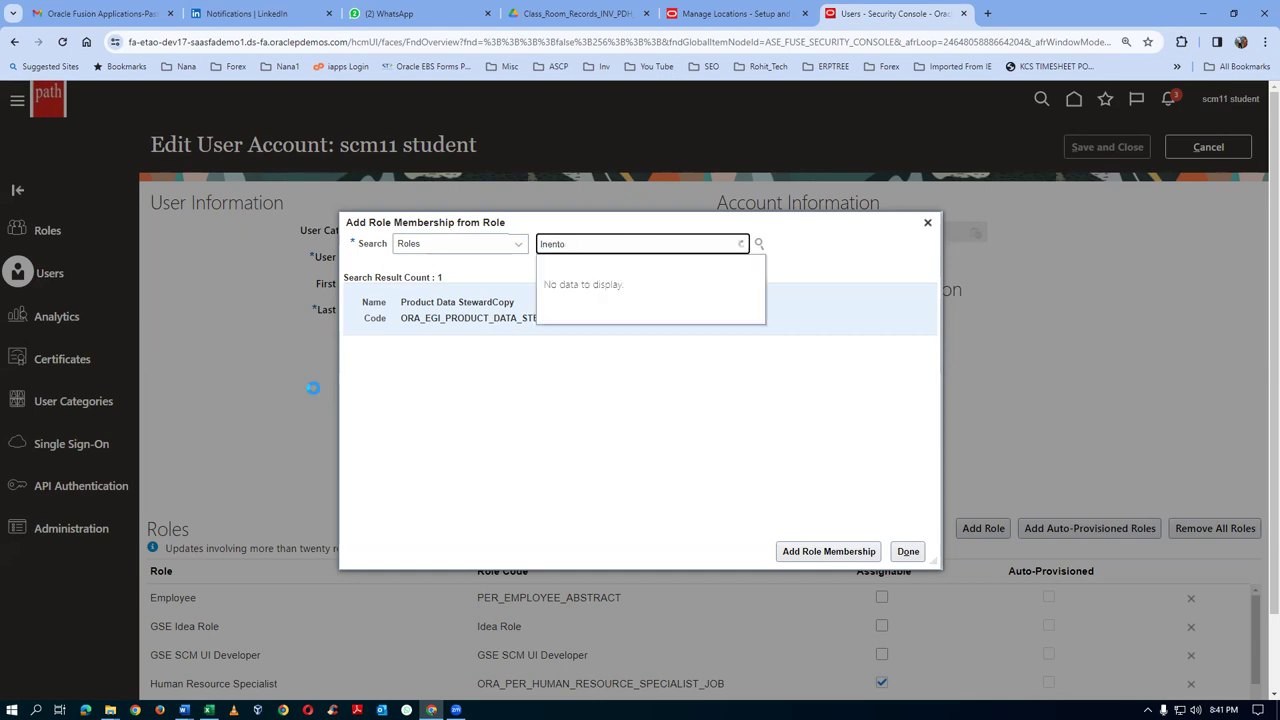
pyautogui.press('BackSpace')
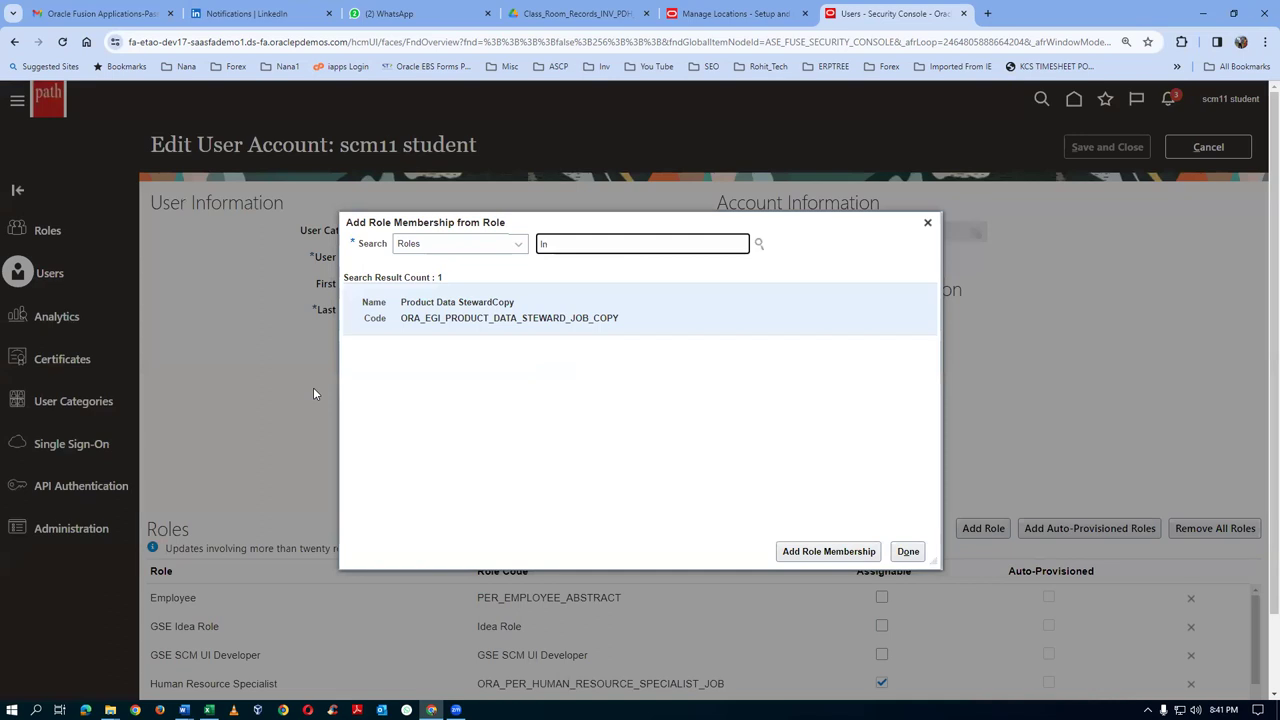
pyautogui.write('venty')
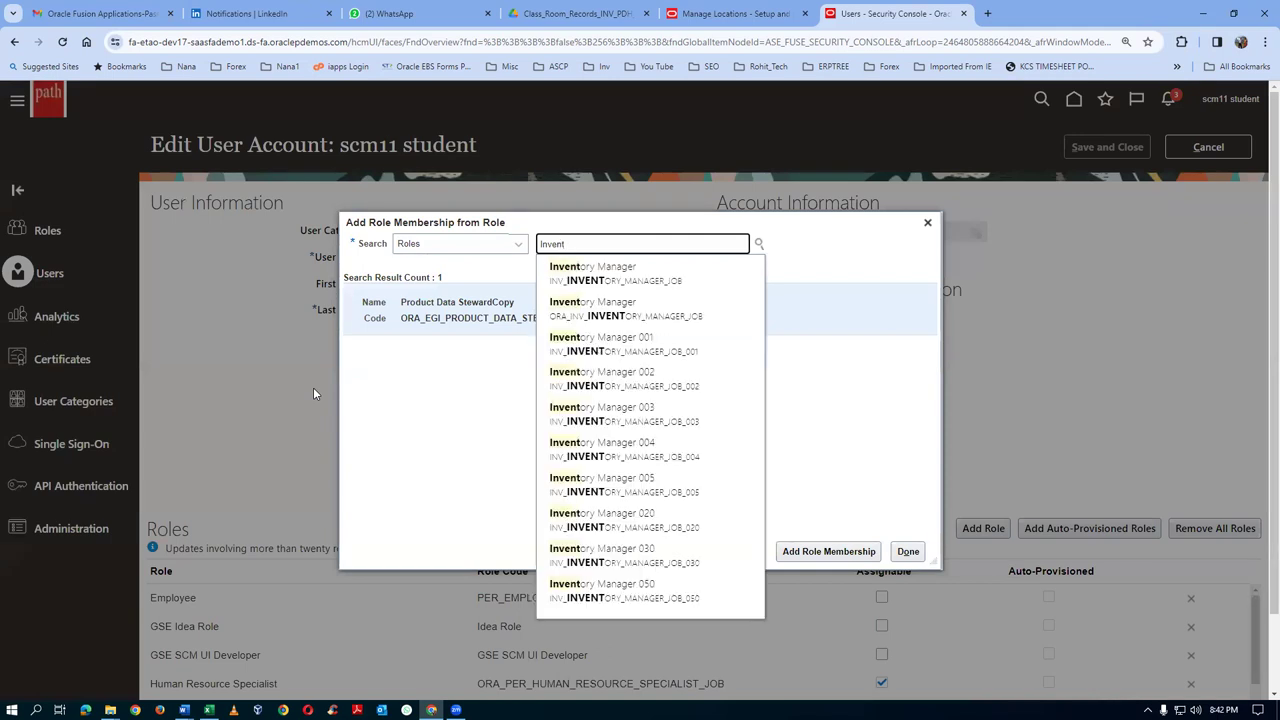
pyautogui.click(590, 312)
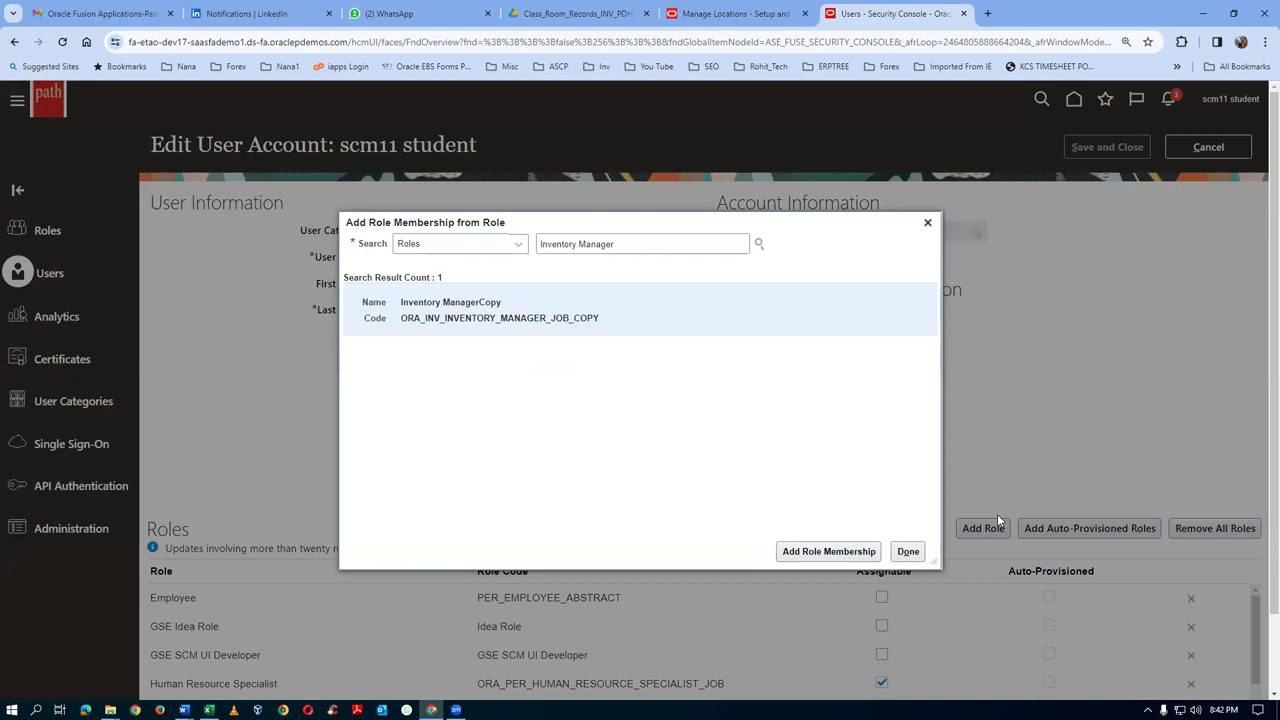
# - Close the role search without adding a role, cancel the account edit and return to the user accounts list
pyautogui.click(906, 552)
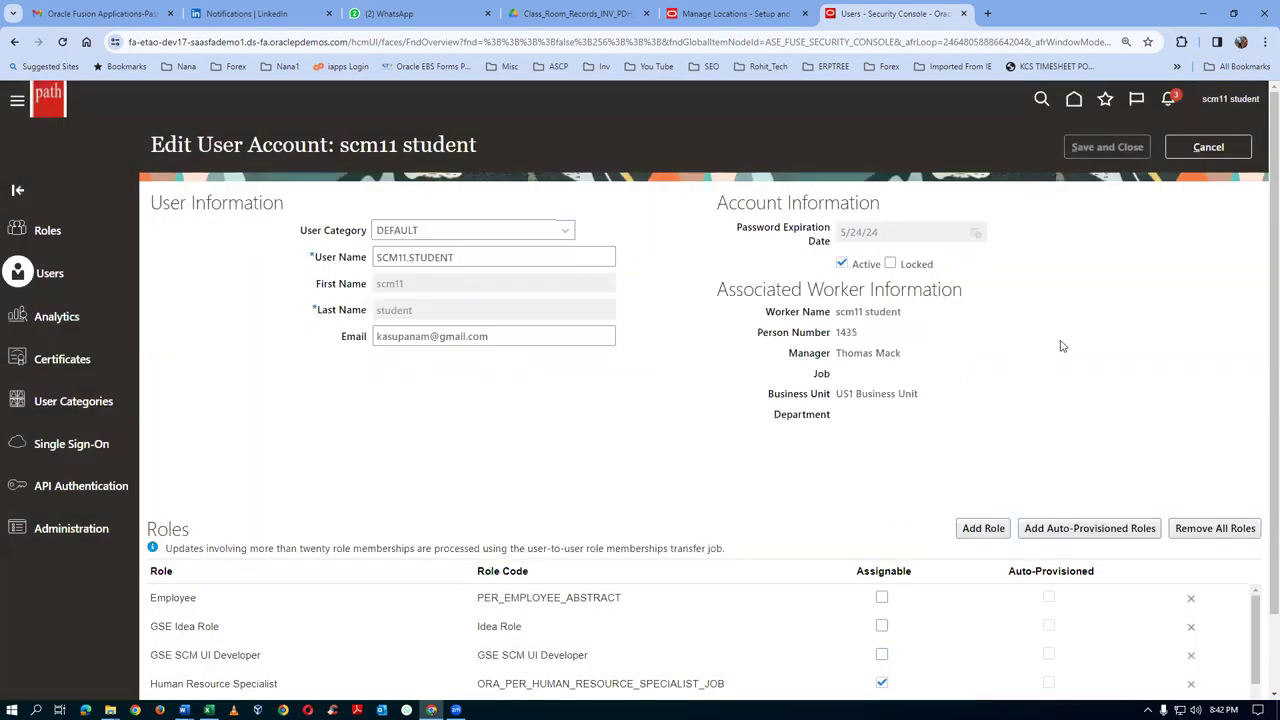
pyautogui.click(1206, 148)
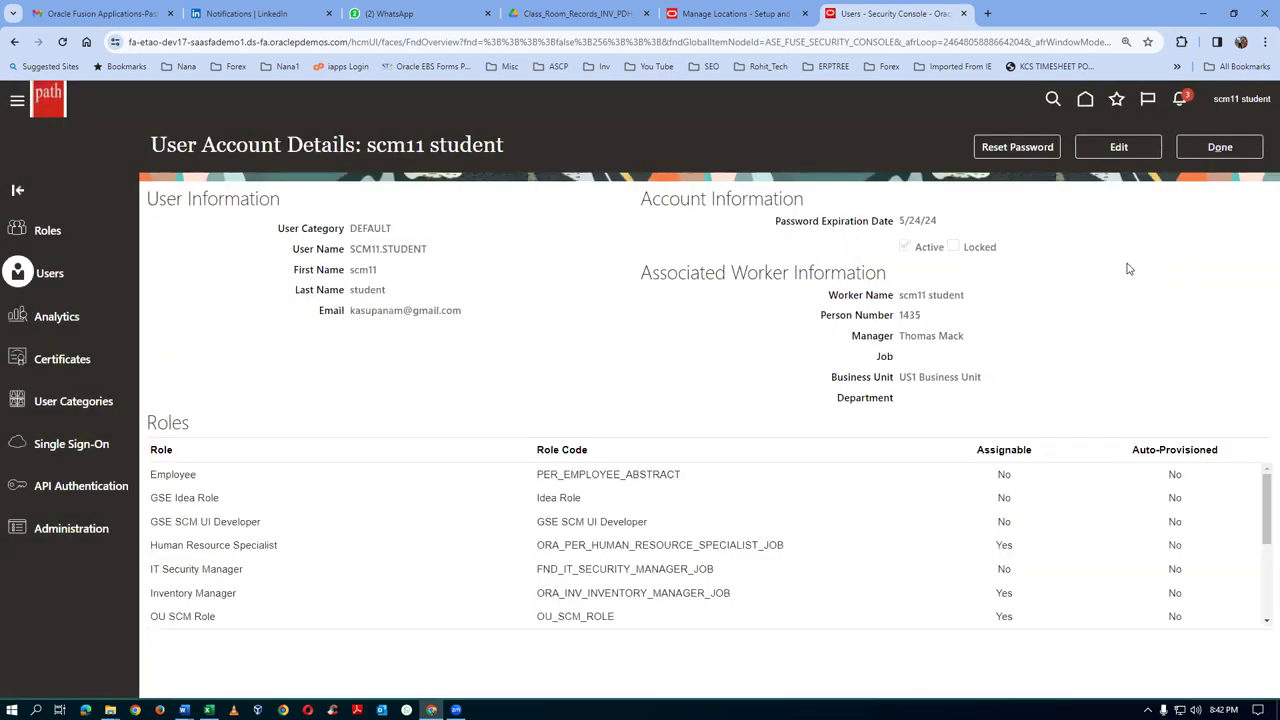
pyautogui.click(1220, 147)
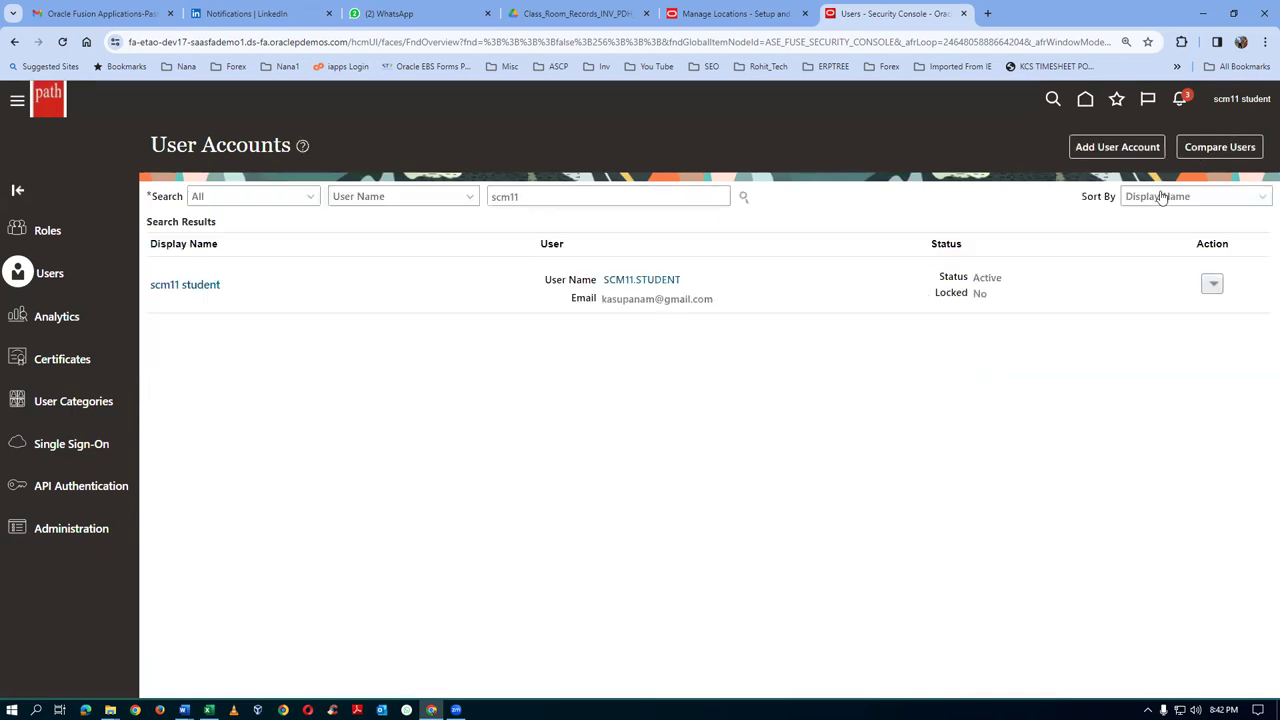
# - Go to Setup and Maintenance and open its task search page
pyautogui.click(1224, 106)
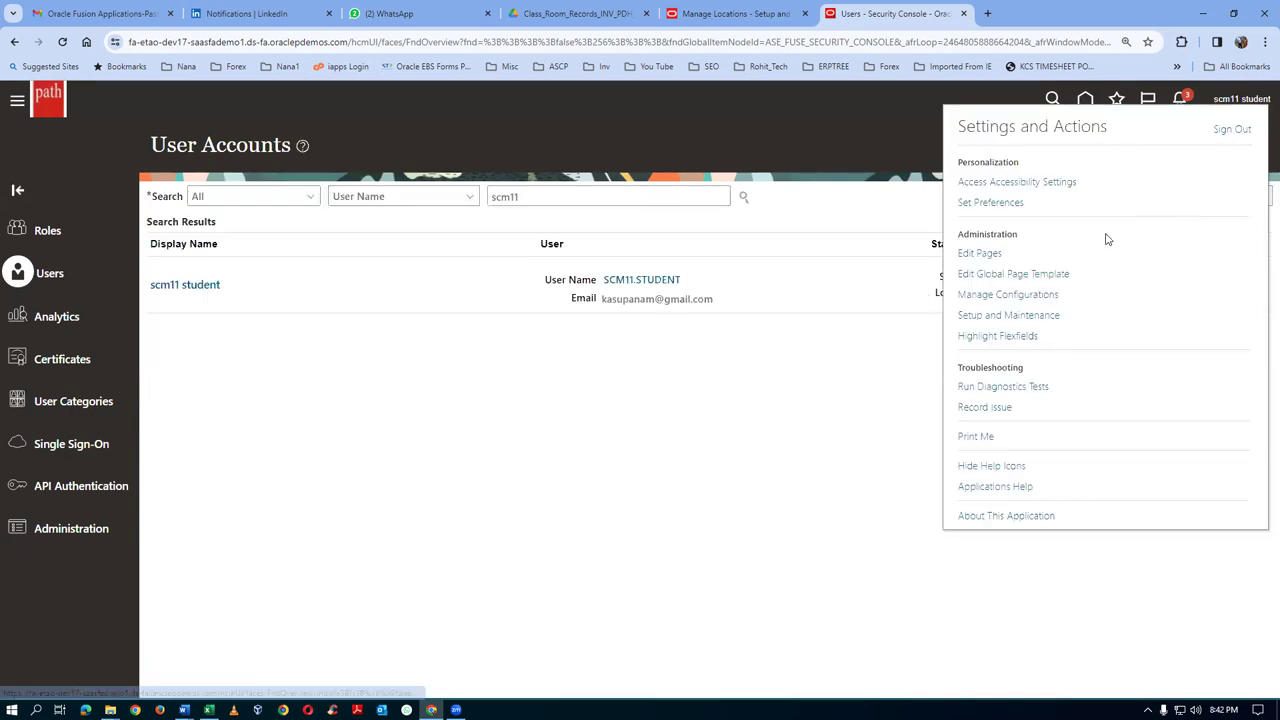
pyautogui.click(1012, 316)
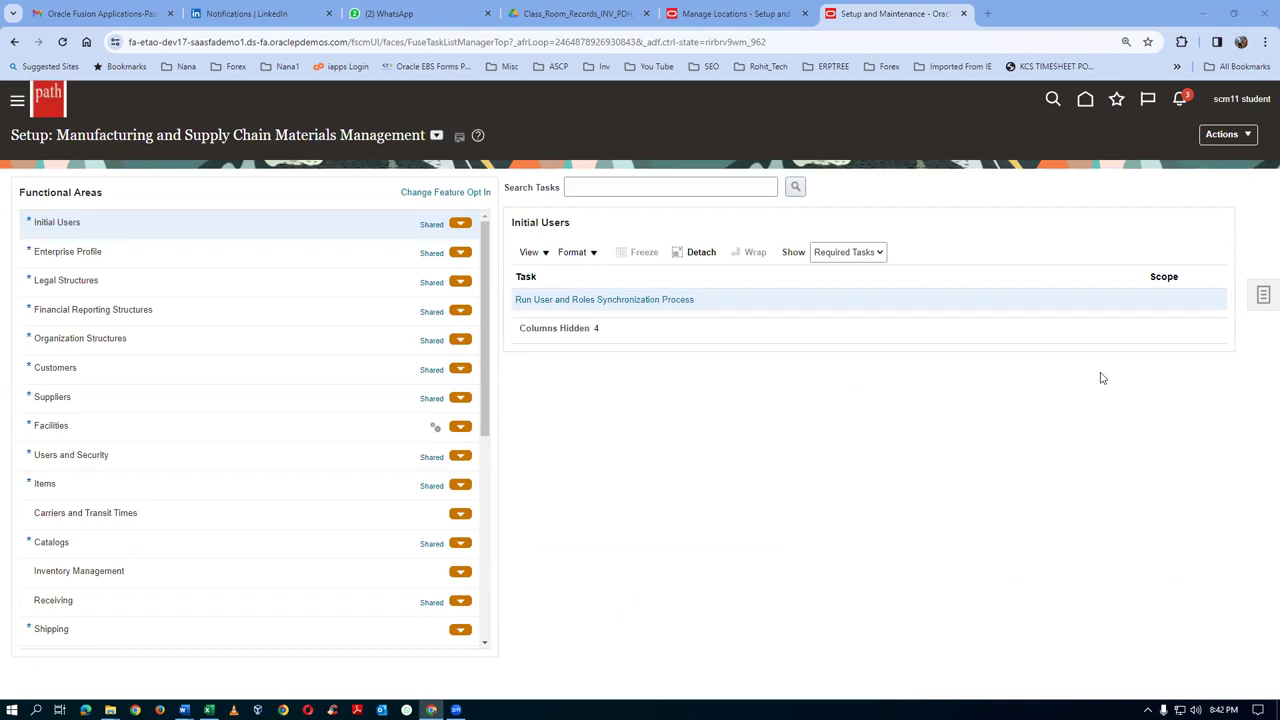
pyautogui.click(1262, 296)
pyautogui.click(1095, 301)
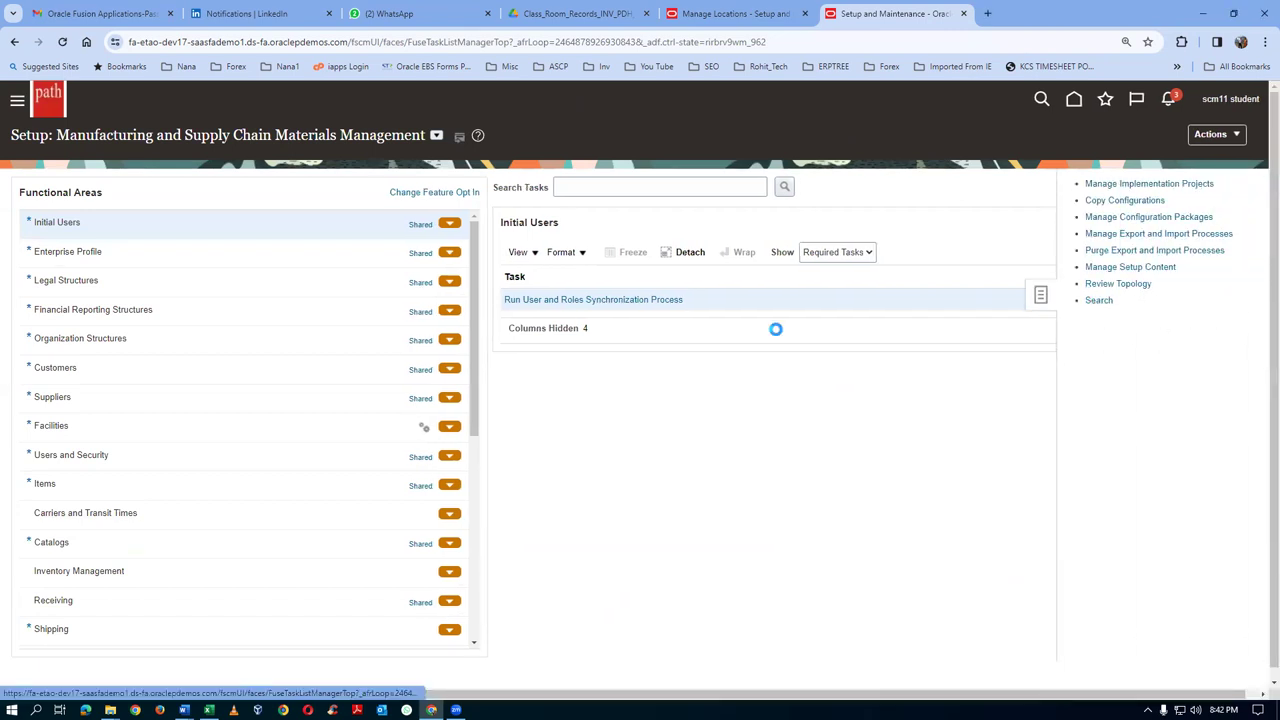
# - Search the setup tasks for man%data%access% and open Manage Data Access for Users
pyautogui.click(414, 187)
pyautogui.write('man%data%access')
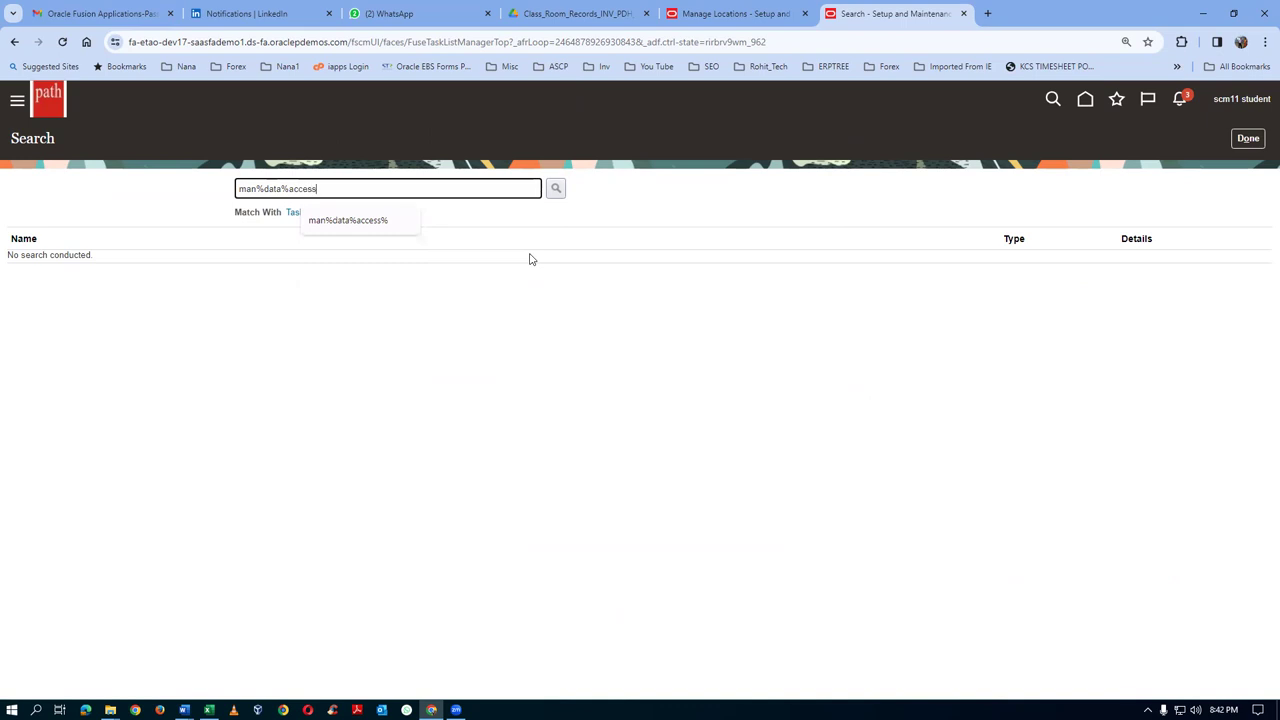
pyautogui.write('%')
pyautogui.press('Return')
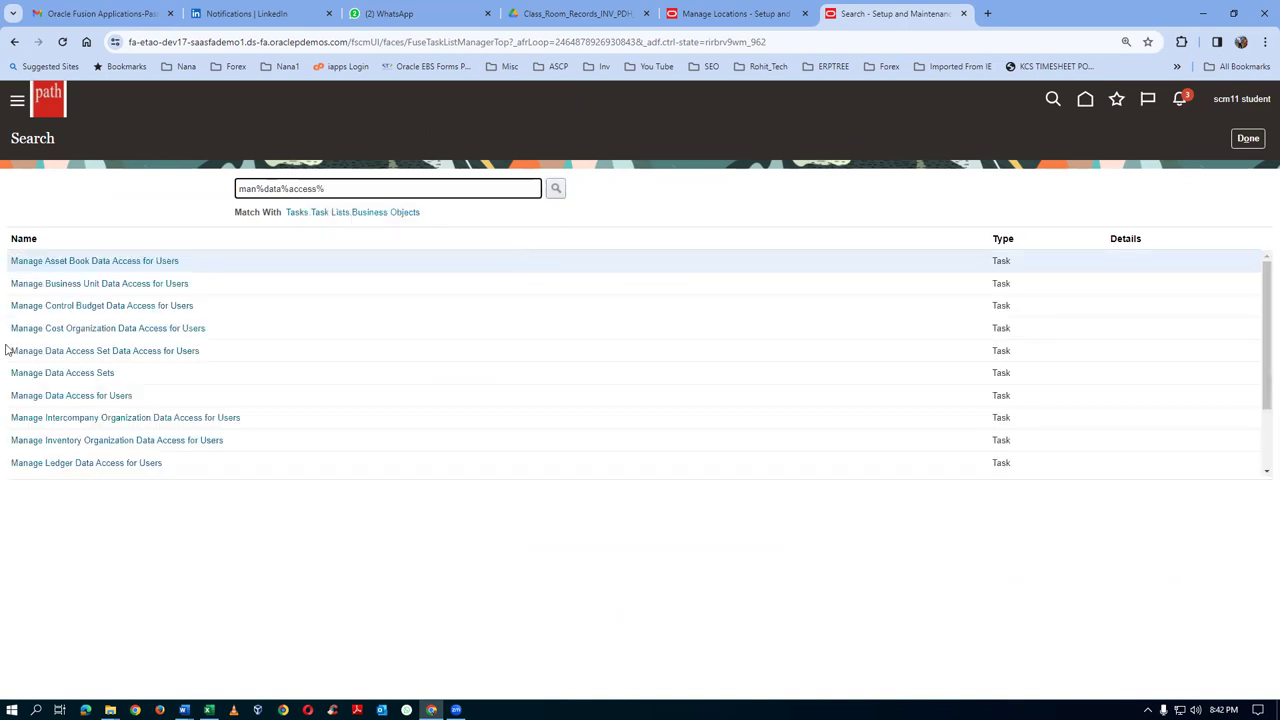
pyautogui.click(72, 395)
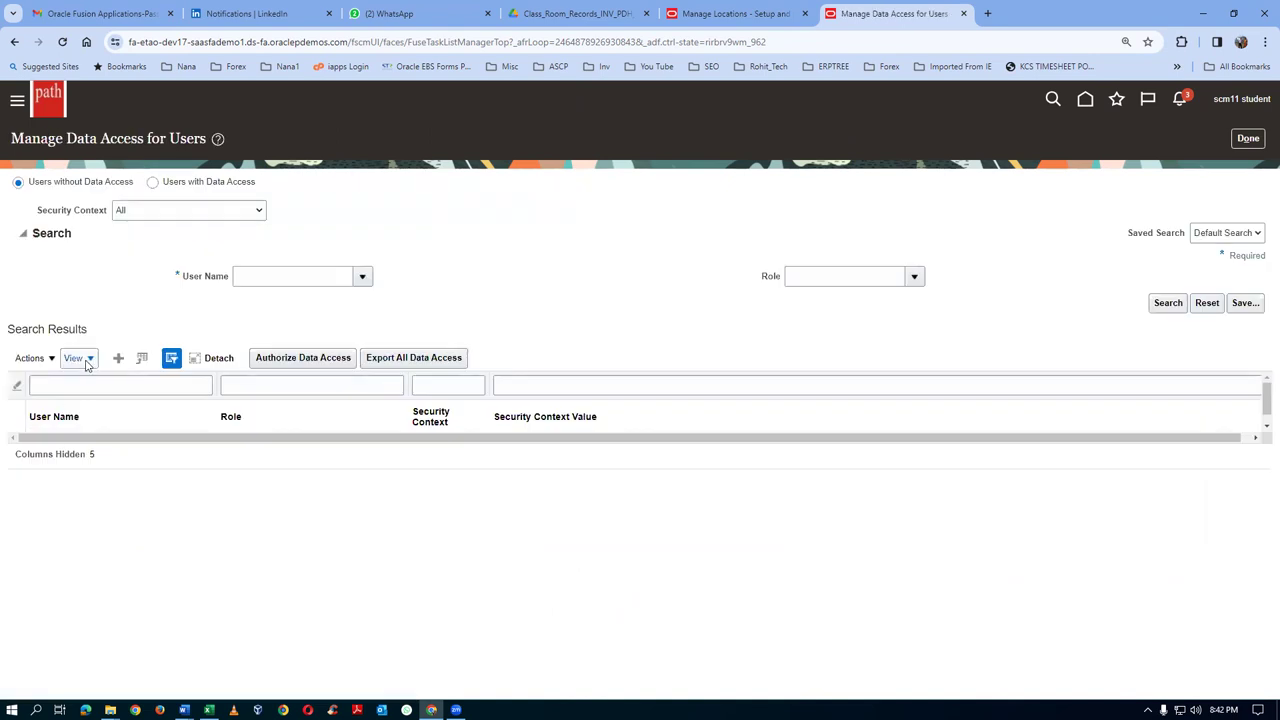
# - Create a data access entry for the scm11 user account with the Inventory Manager role
pyautogui.click(116, 359)
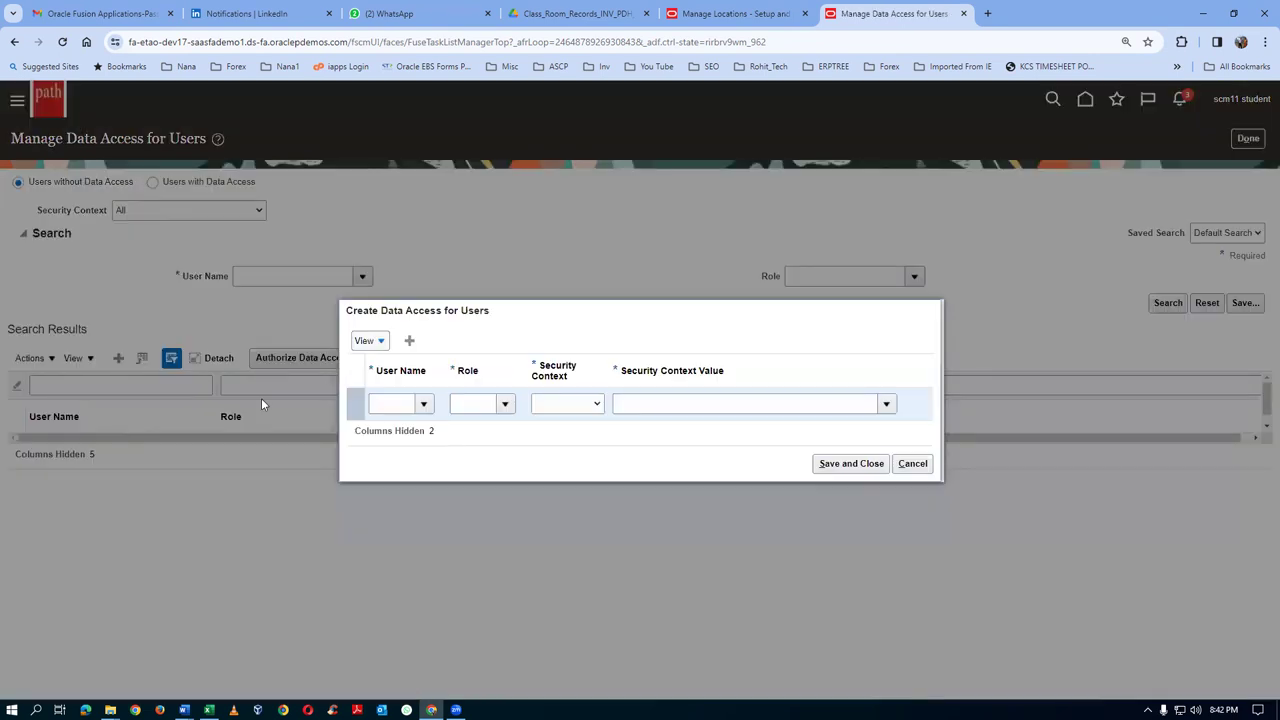
pyautogui.click(385, 404)
pyautogui.write('scm11')
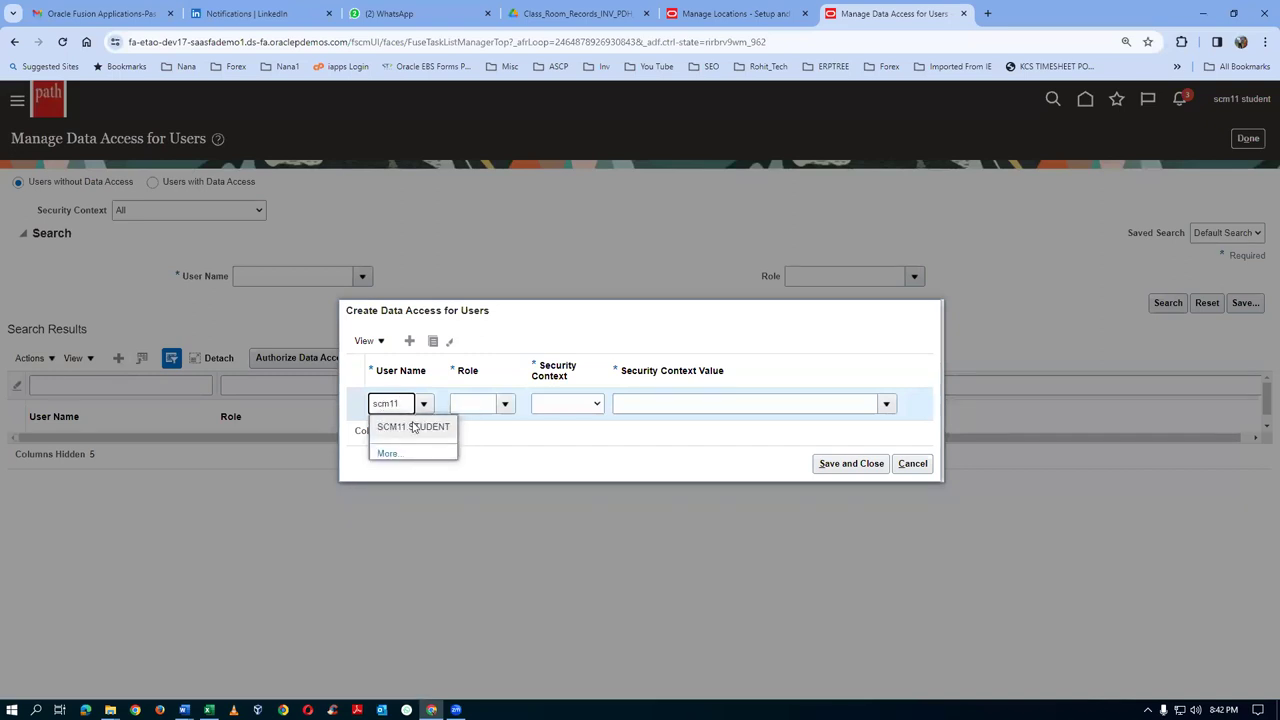
pyautogui.click(414, 427)
pyautogui.click(459, 406)
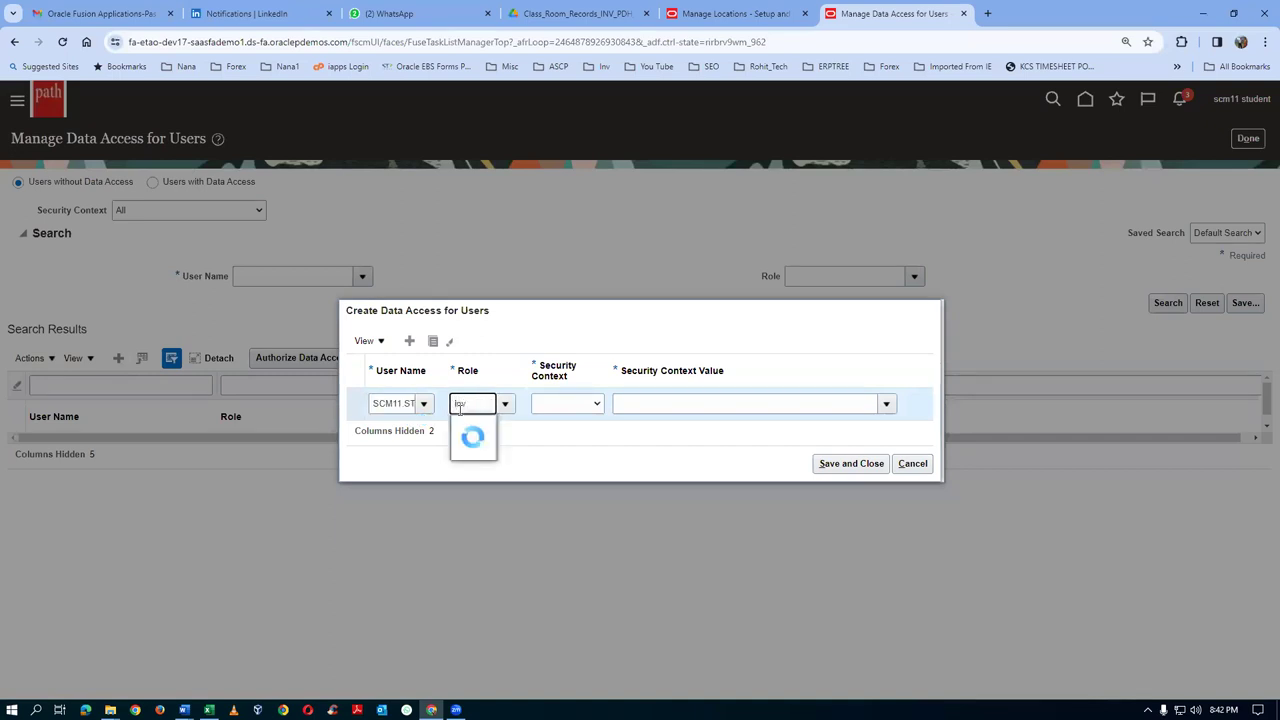
pyautogui.click(467, 428)
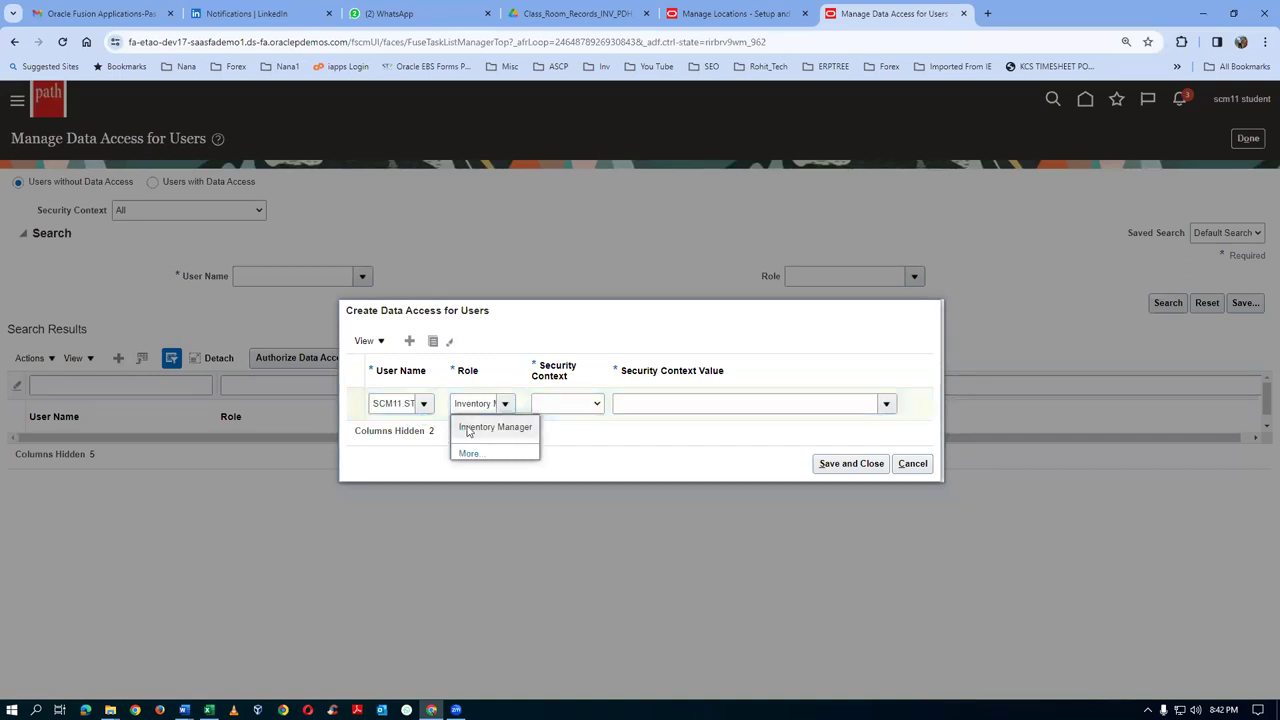
# - Set the entry's security context to Inventory organization with value T016, save it and return to the setup task search
pyautogui.click(559, 404)
pyautogui.click(567, 433)
pyautogui.click(633, 404)
pyautogui.write('T01')
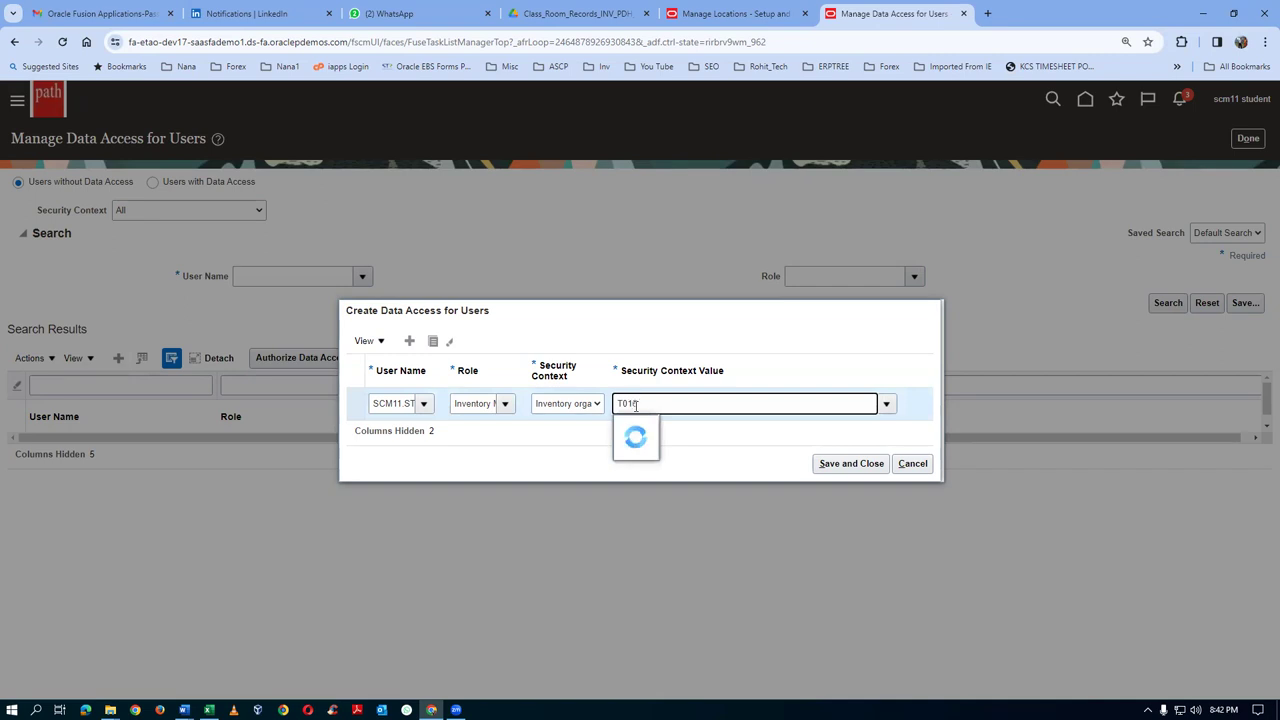
pyautogui.write('6')
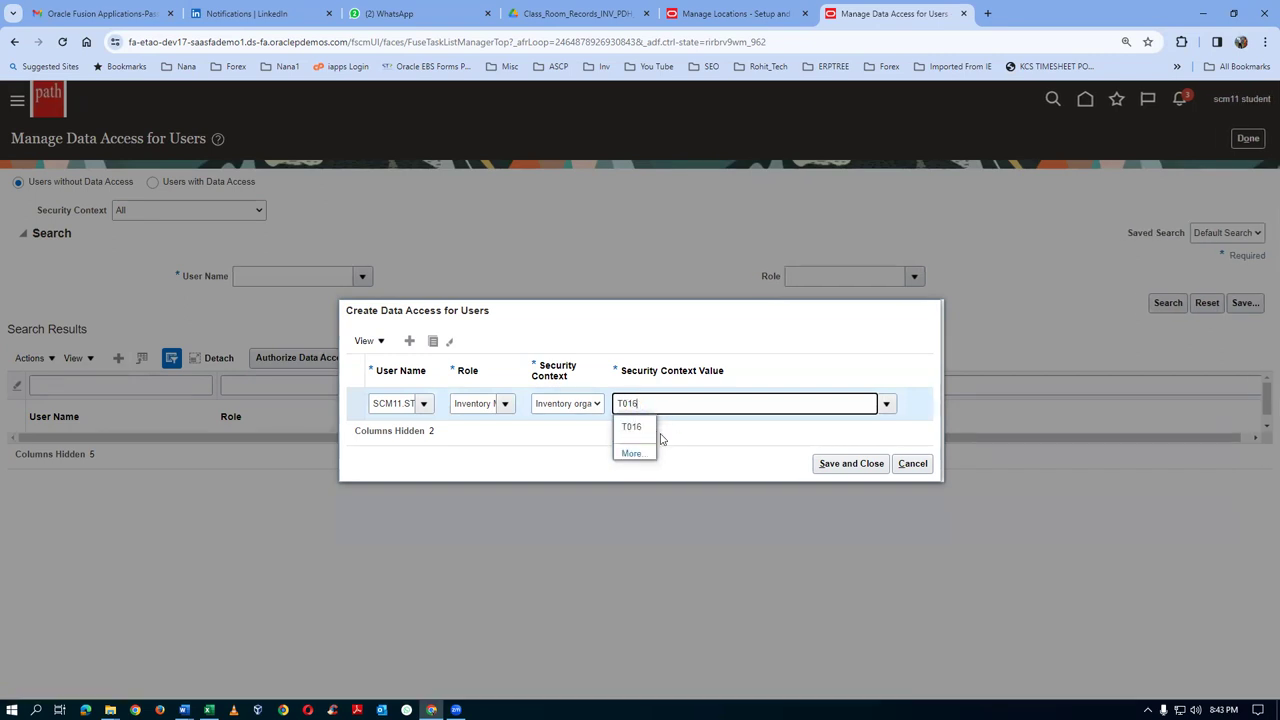
pyautogui.click(651, 432)
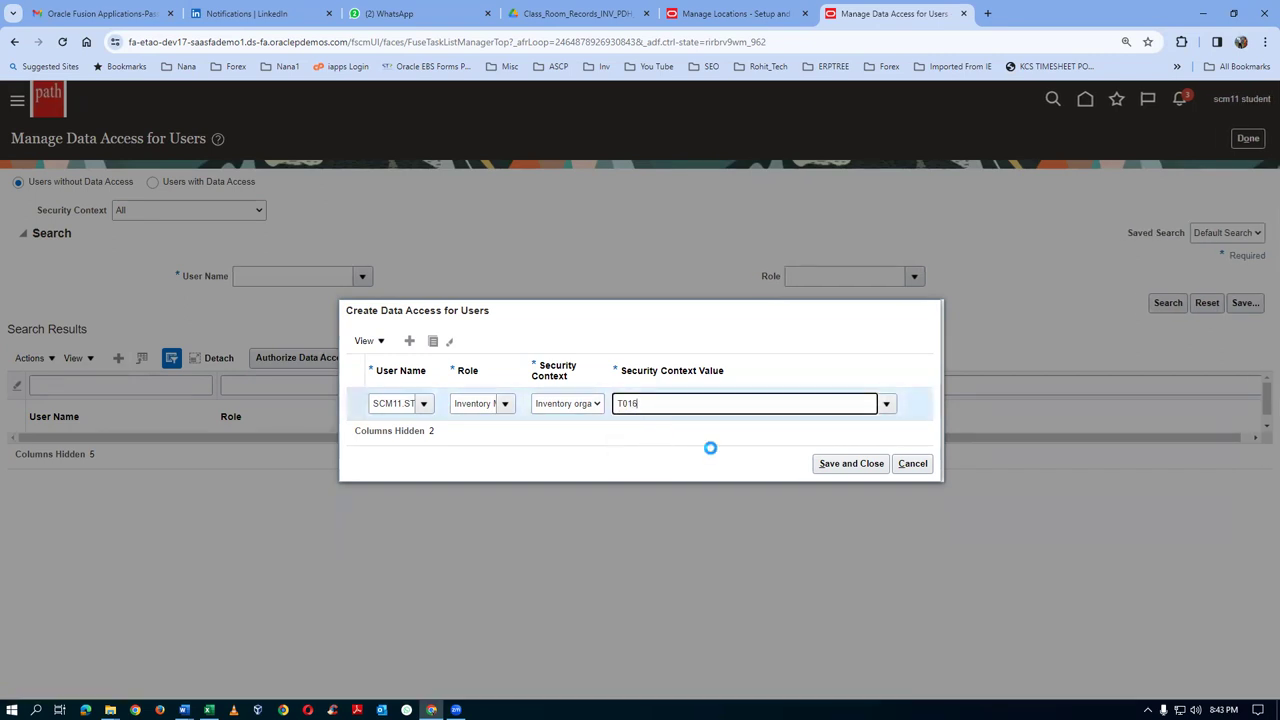
pyautogui.click(860, 469)
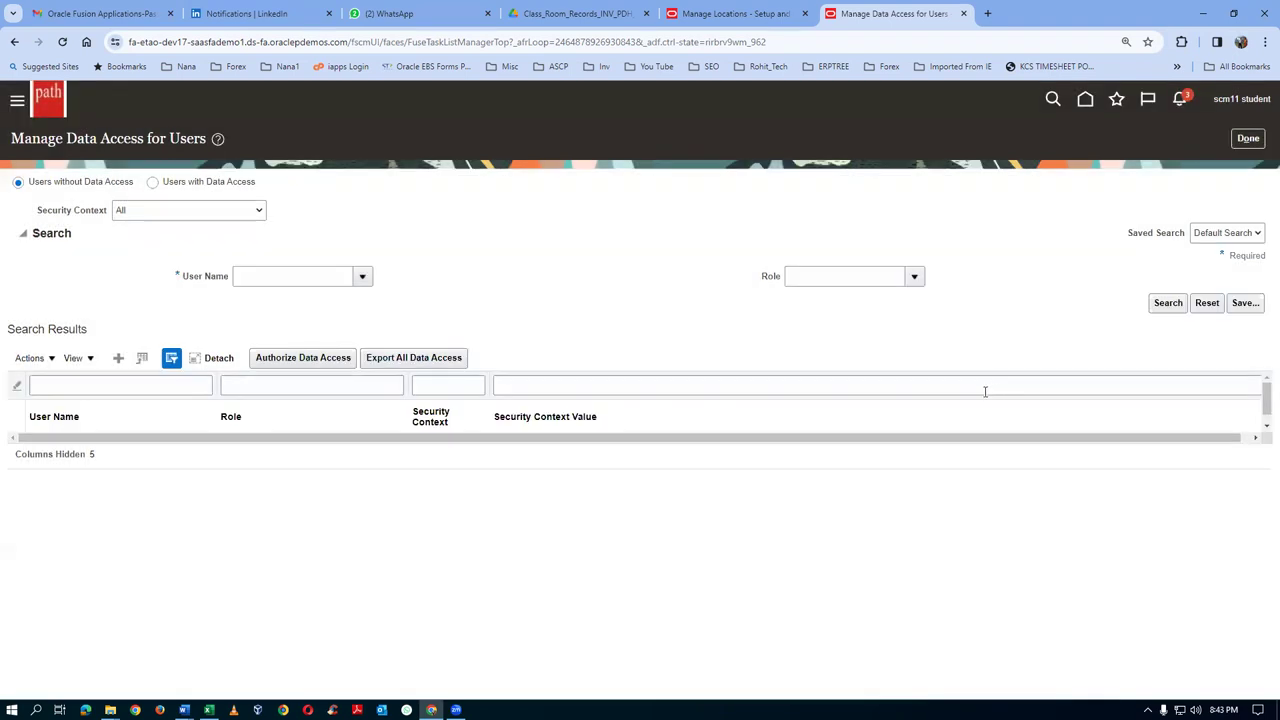
pyautogui.click(1247, 139)
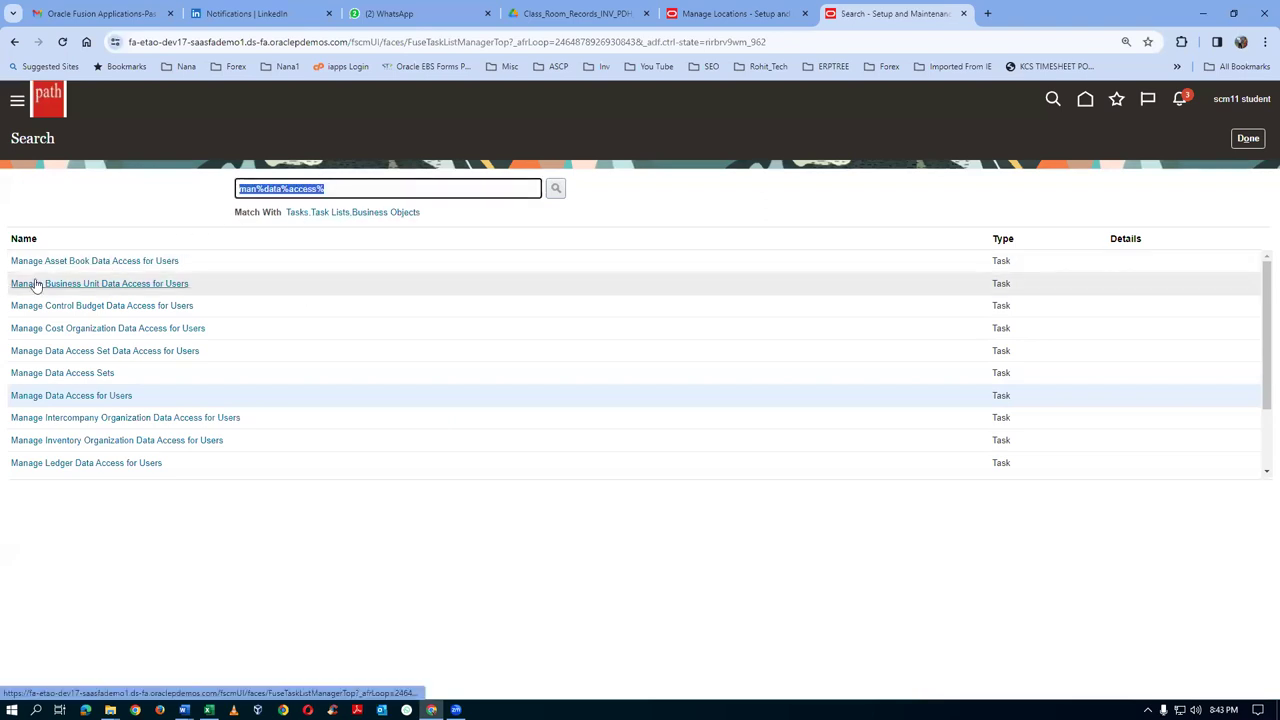
pyautogui.write('man')
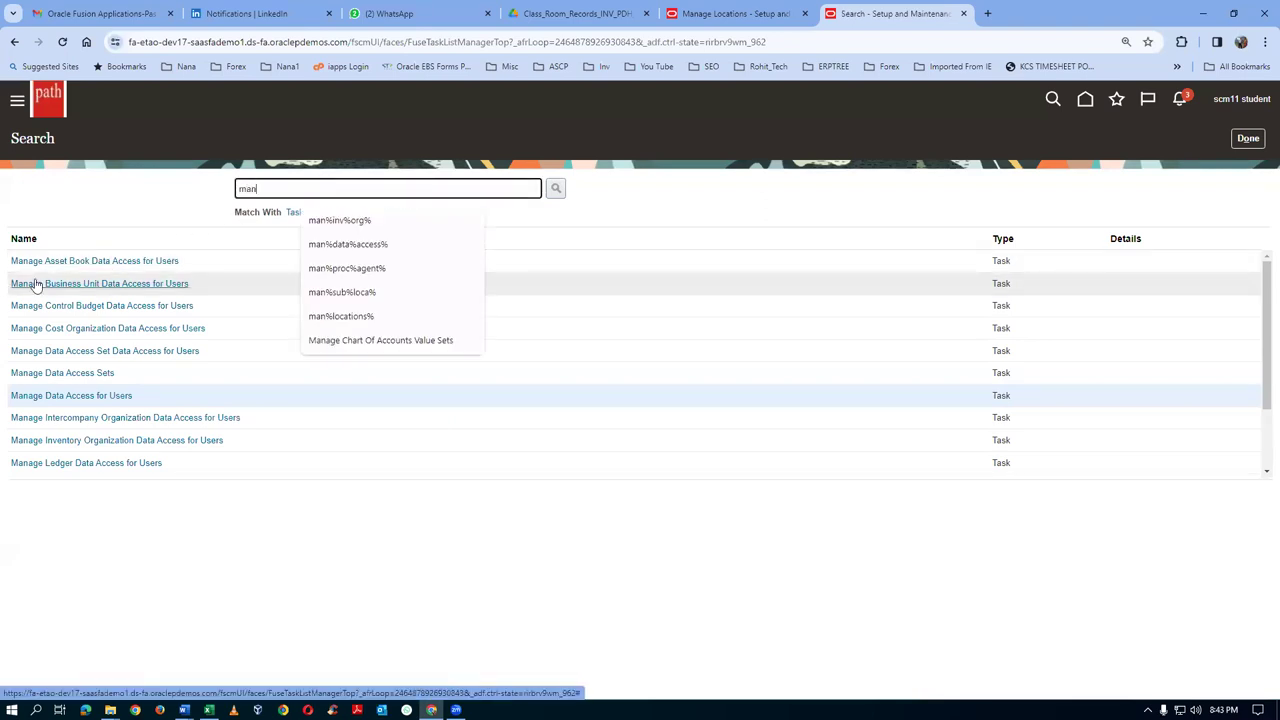
pyautogui.write('%')
pyautogui.write('le')
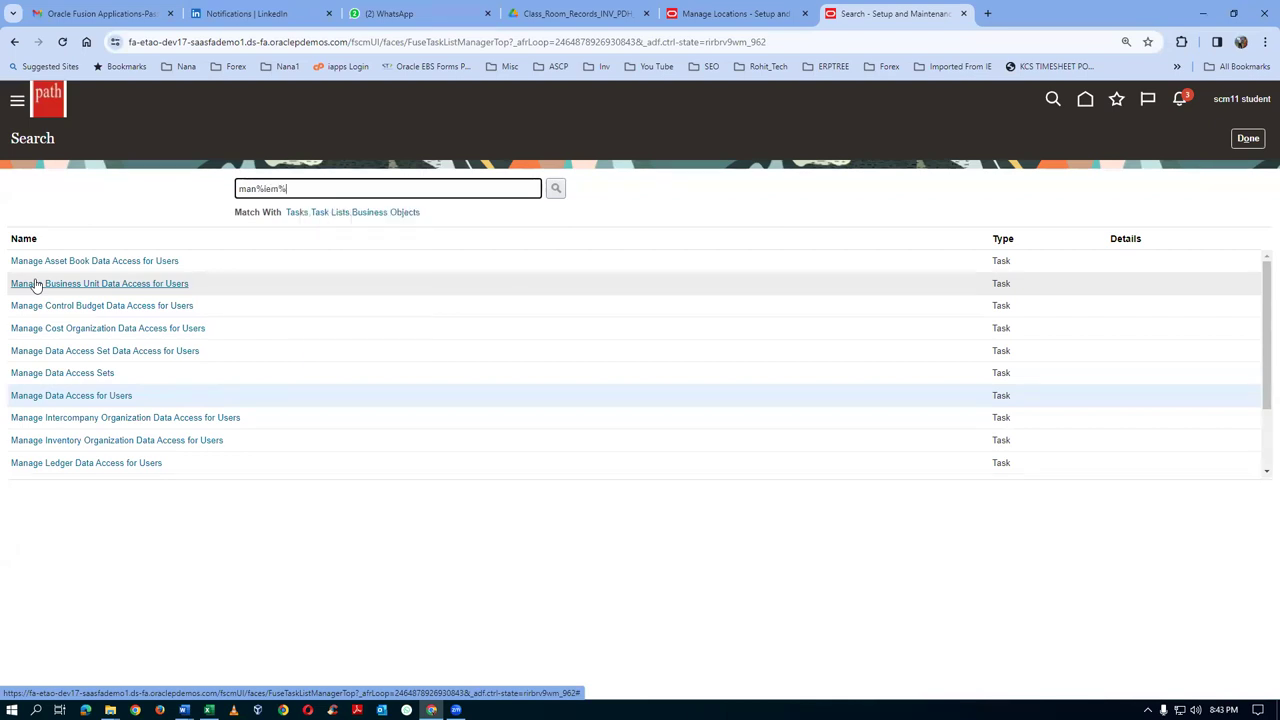
pyautogui.write('m%class%')
pyautogui.press('Return')
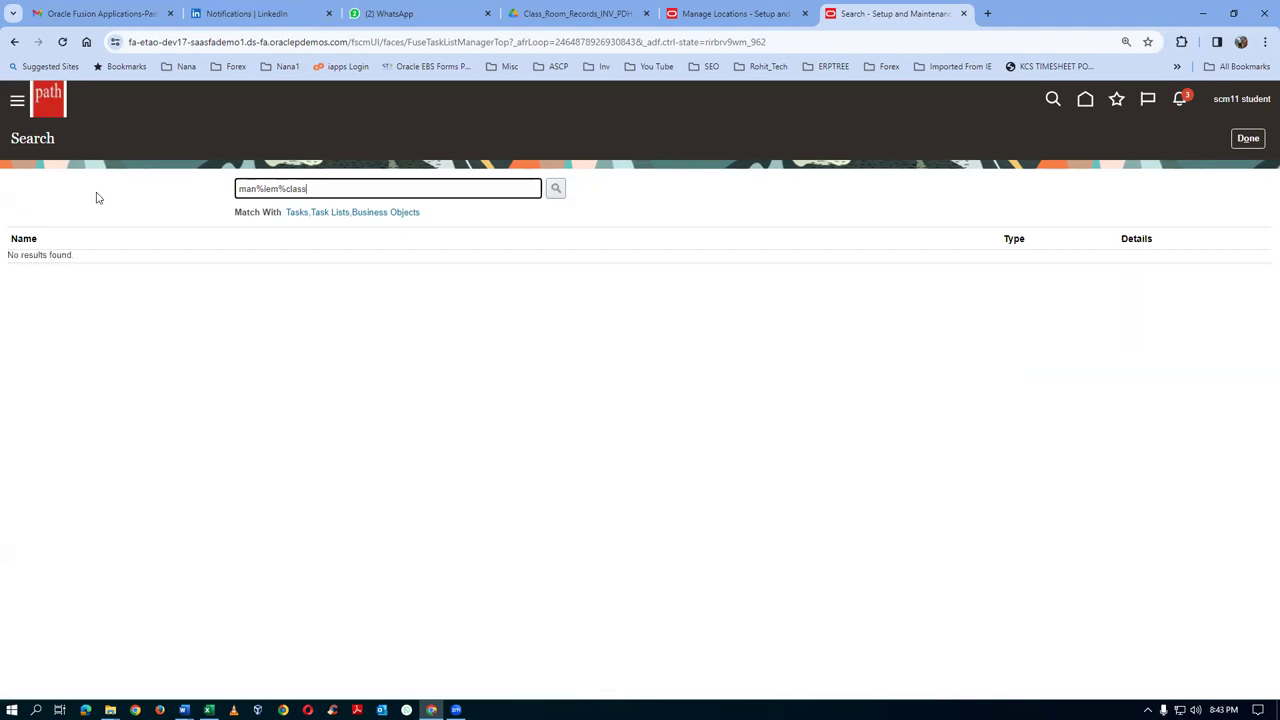
pyautogui.press('BackSpace')
pyautogui.press('BackSpace')
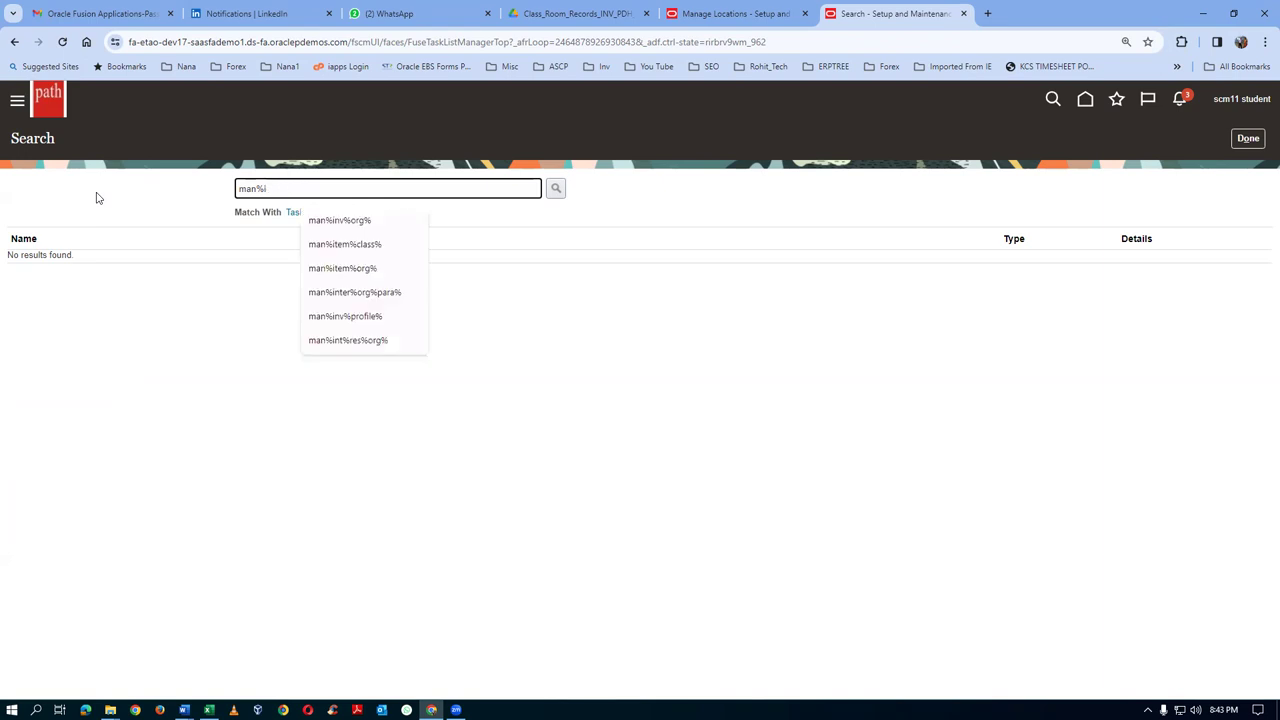
# - Search the setup tasks for man%item%class and open Manage Item Classes
pyautogui.write('item%class')
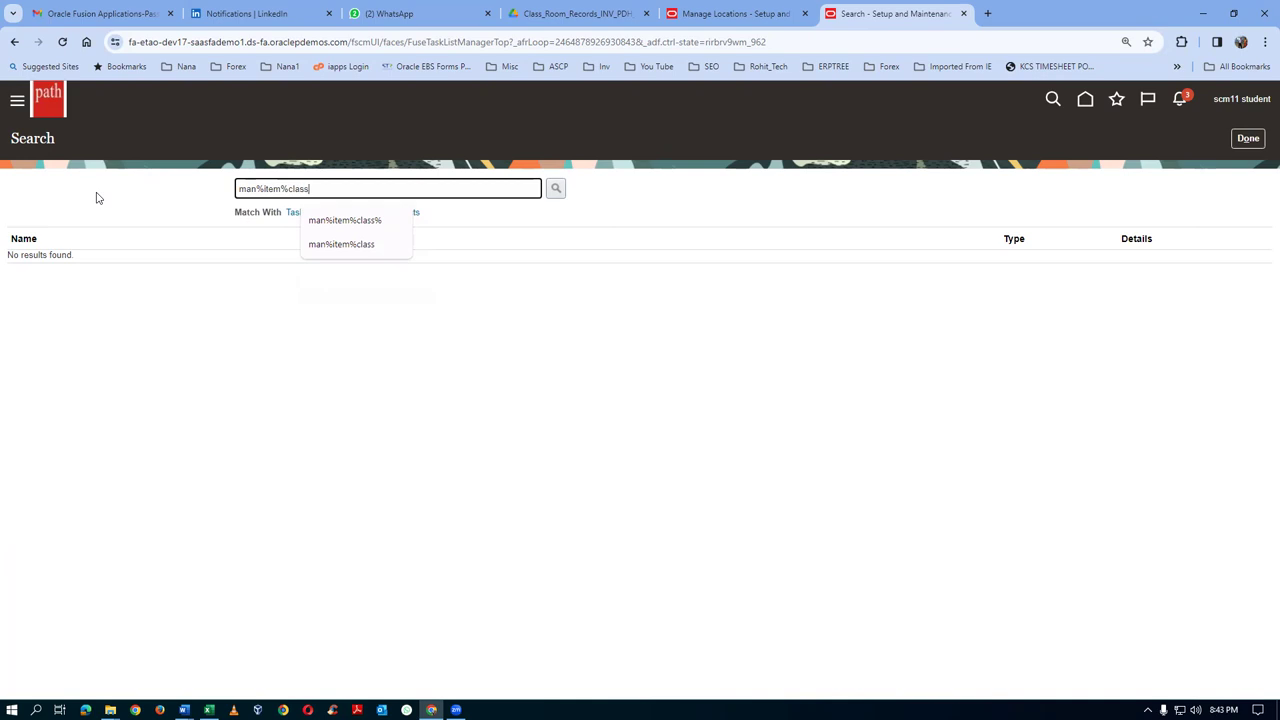
pyautogui.press('Return')
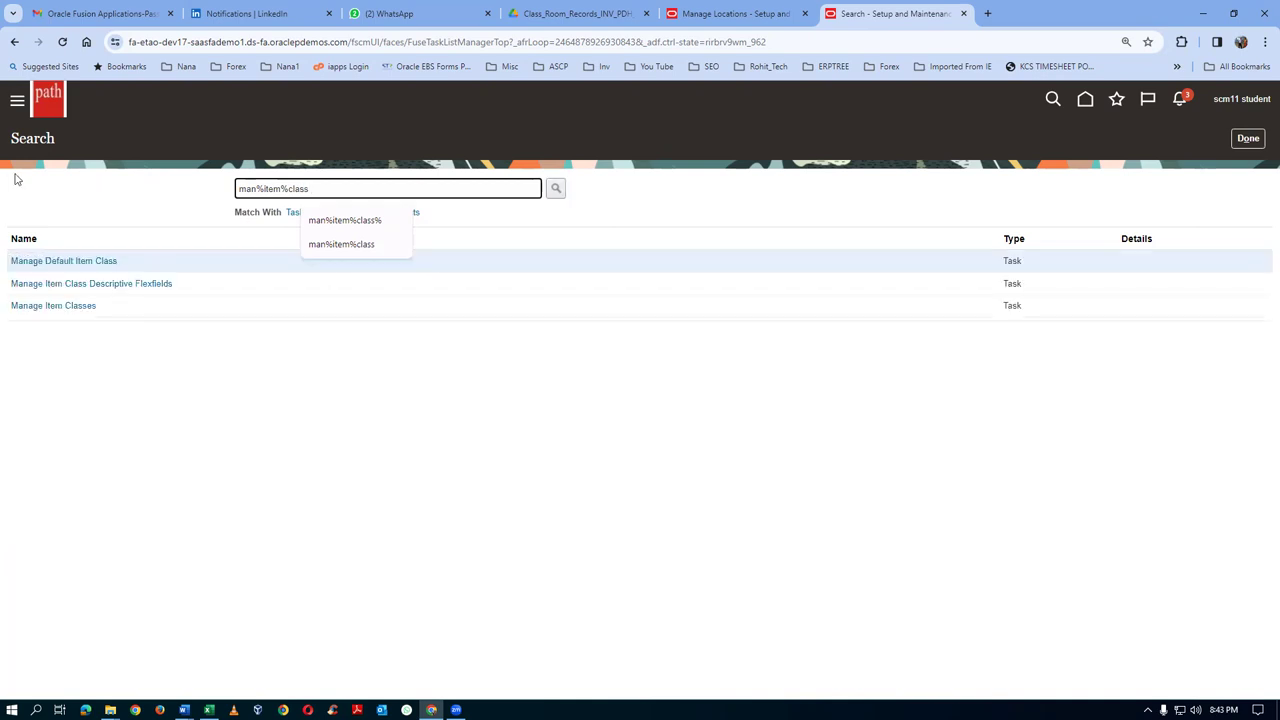
pyautogui.click(50, 306)
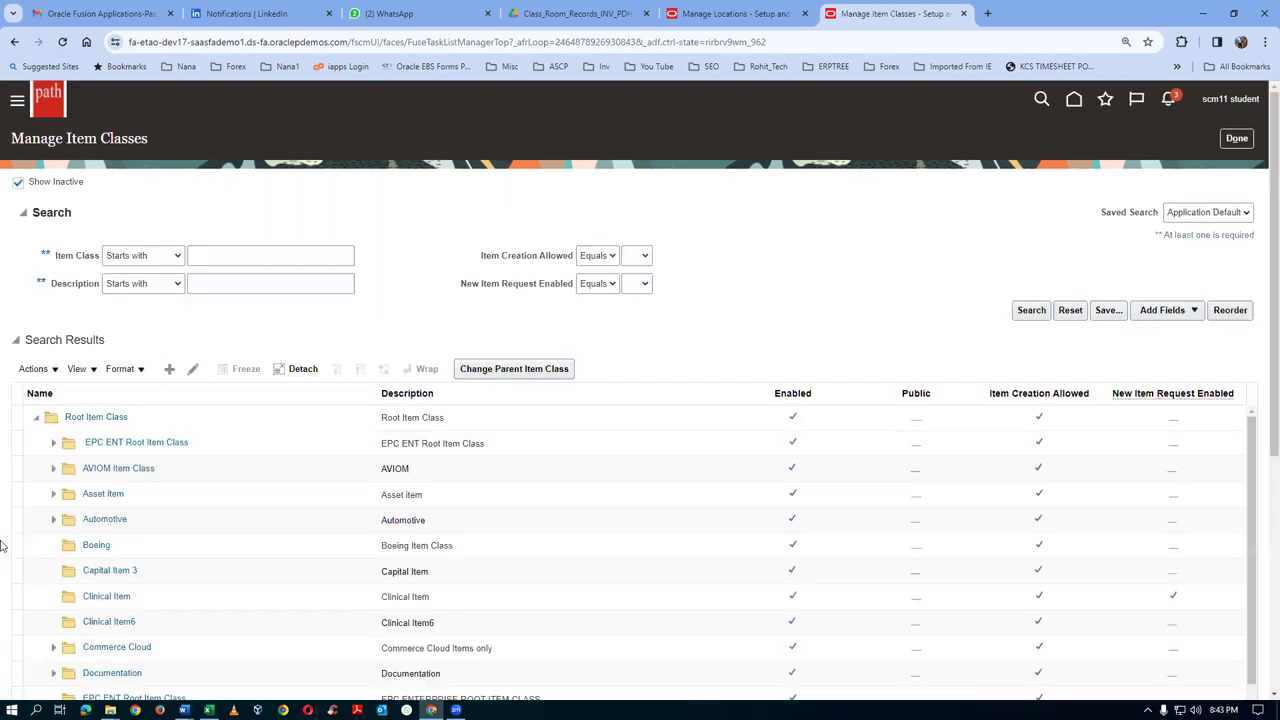
# - Open the Automotive item class for editing and go to its security settings
pyautogui.scroll(-3, 189, 346)
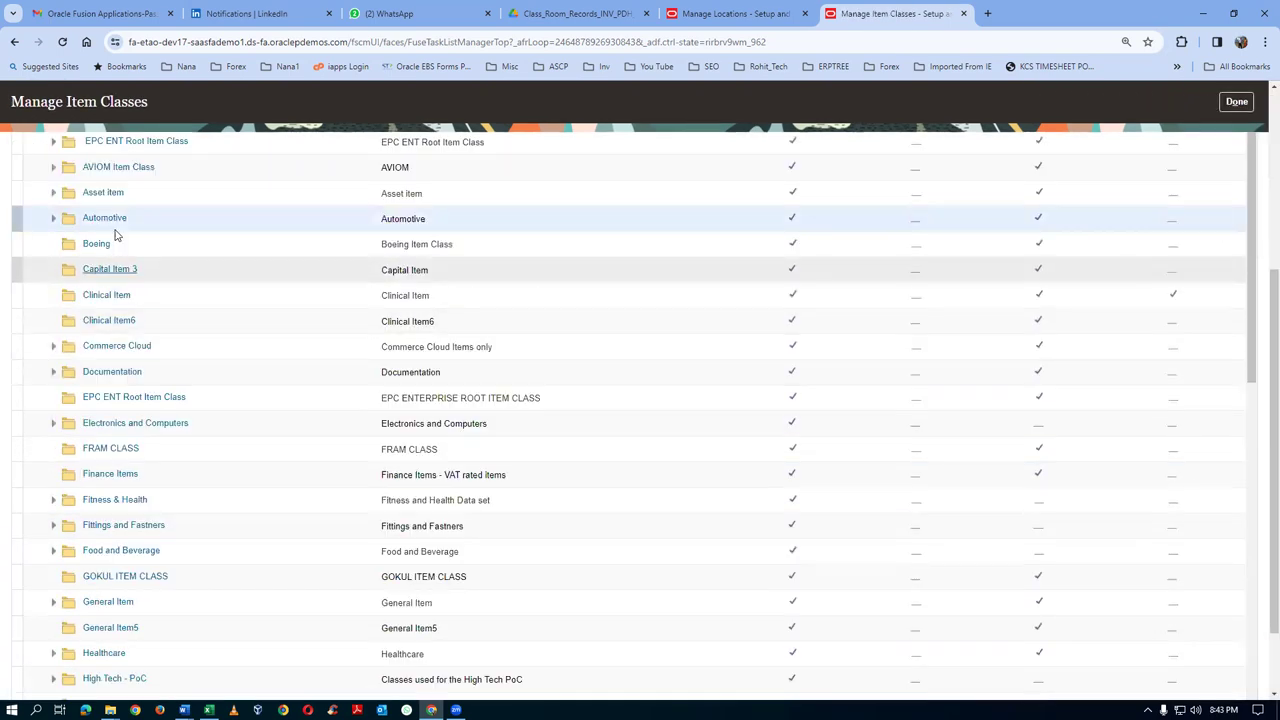
pyautogui.scroll(2, 115, 234)
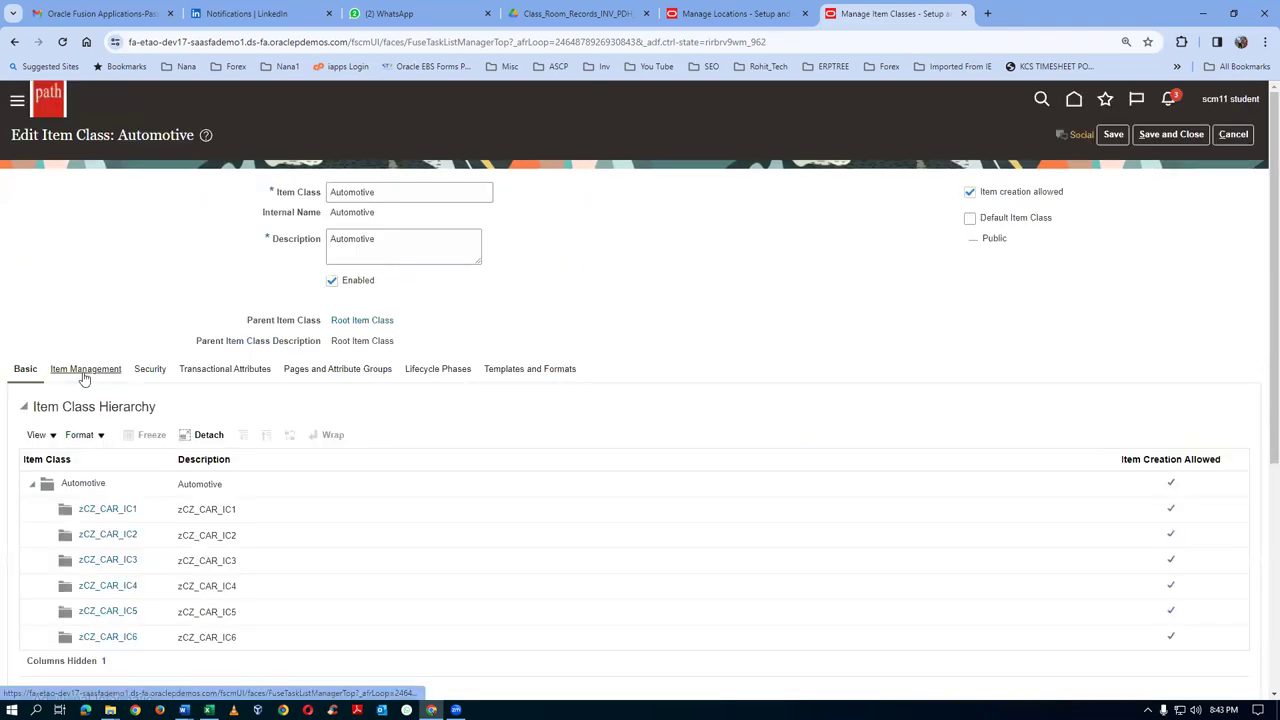
pyautogui.click(72, 364)
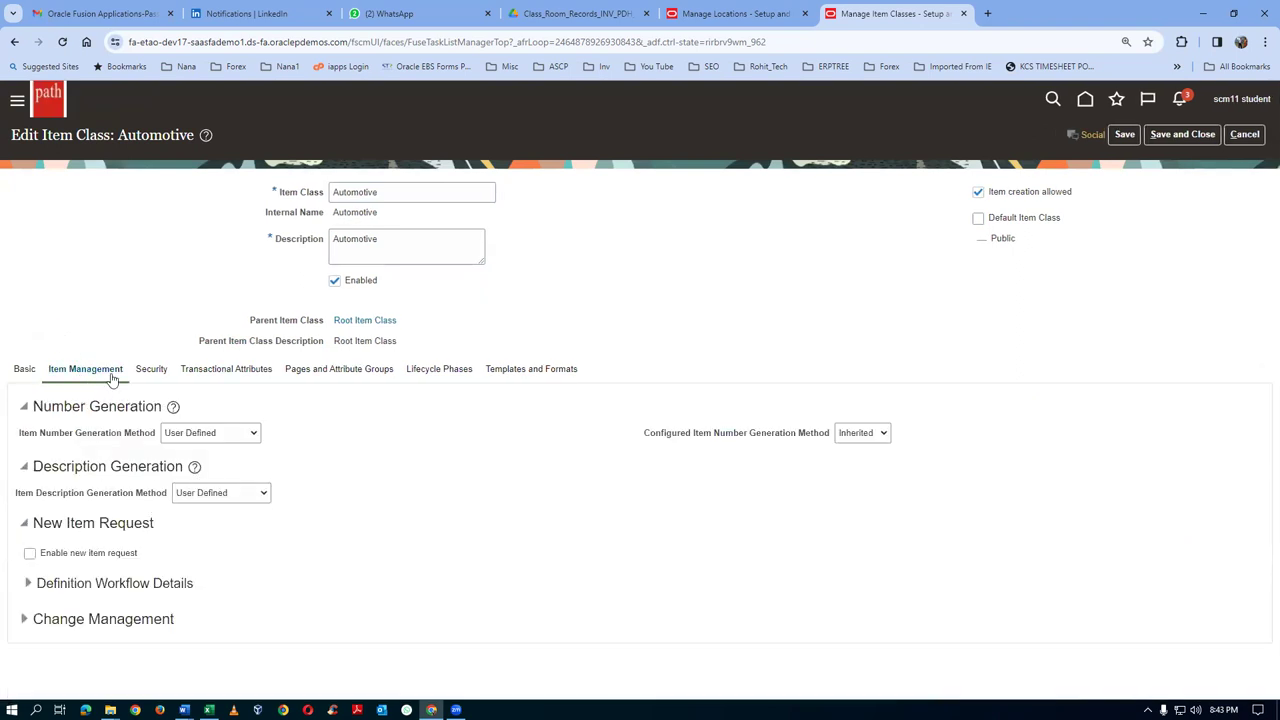
pyautogui.click(150, 372)
# - Add a security grant for the Product Data Steward group in organization T016 to the Automotive item class and save
pyautogui.click(171, 410)
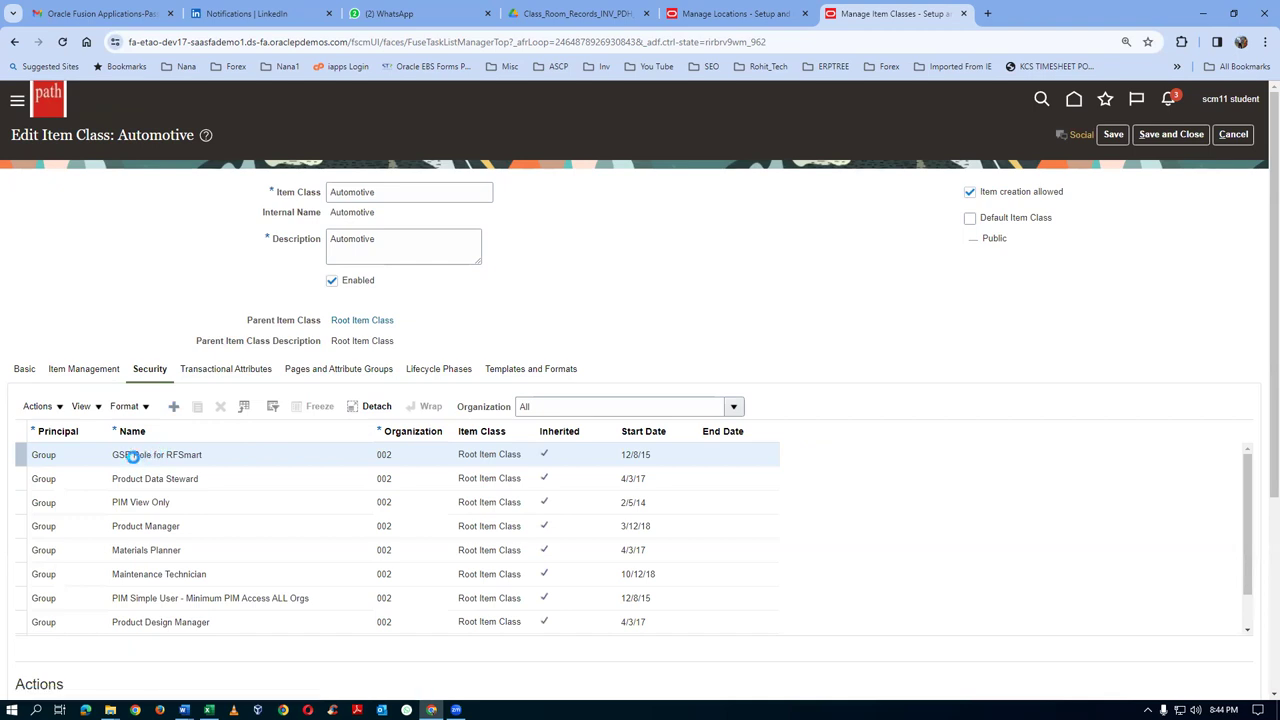
pyautogui.click(143, 457)
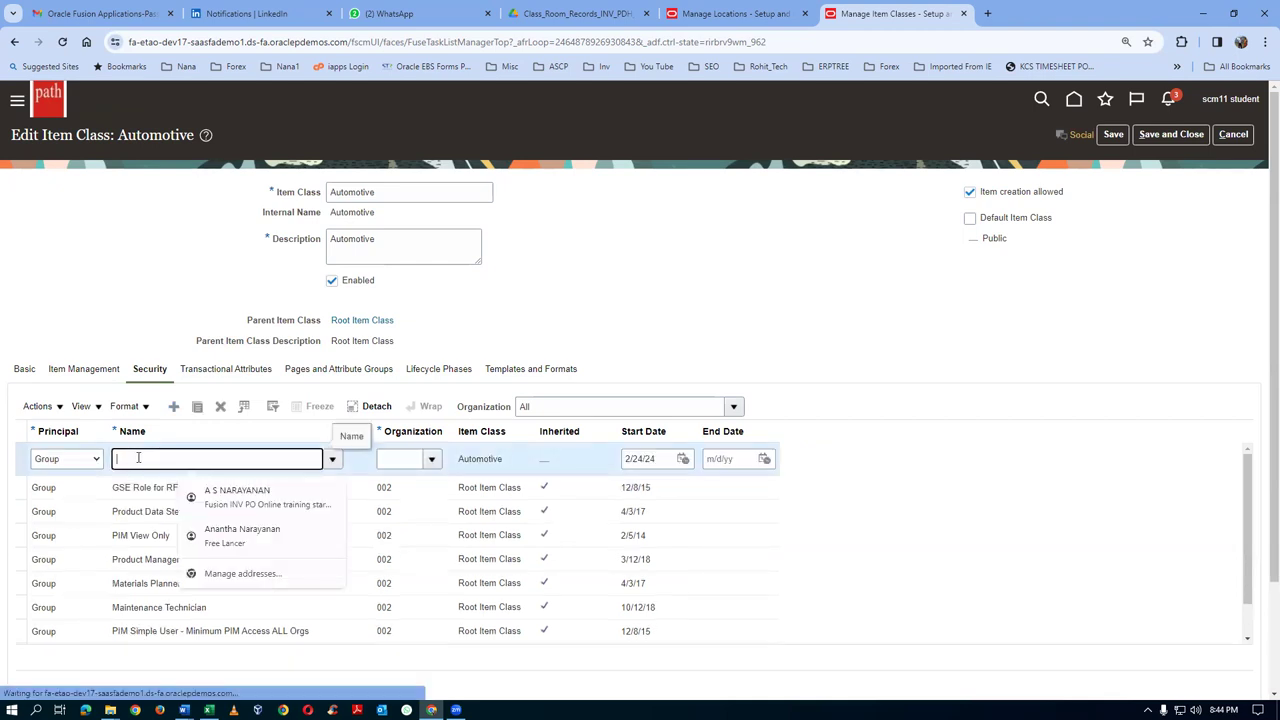
pyautogui.write('Pro')
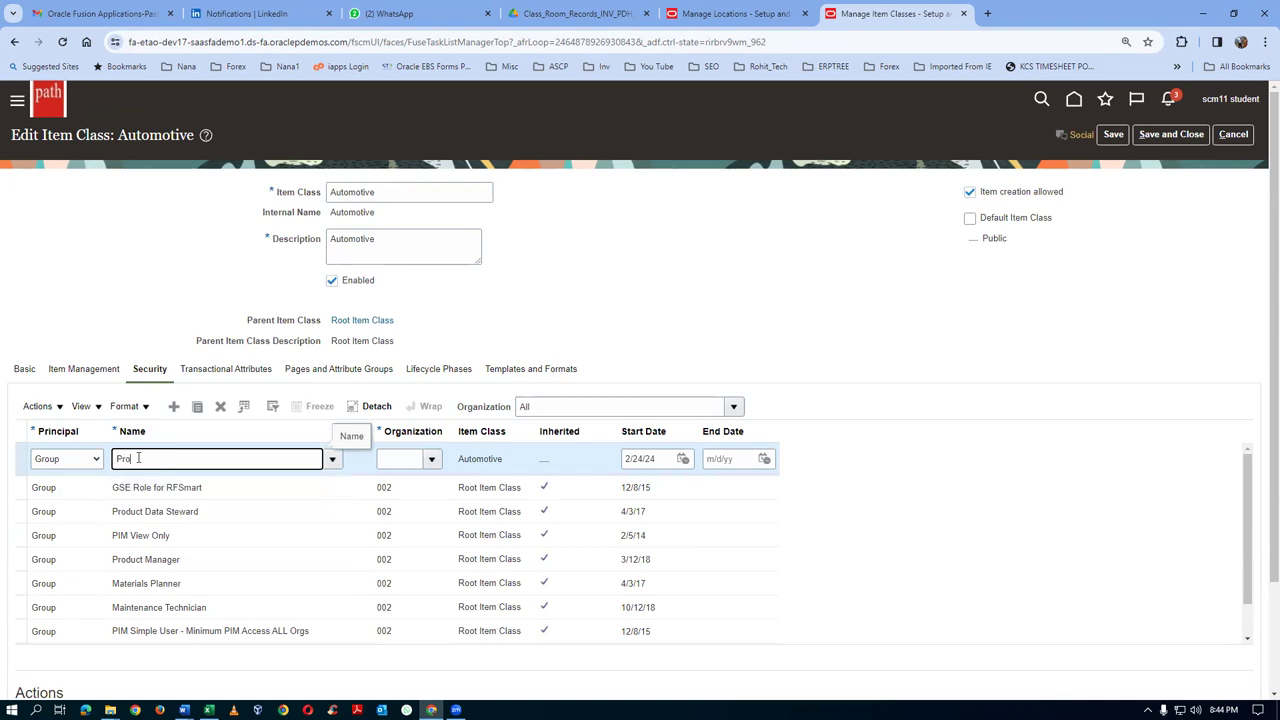
pyautogui.write('duct Dat')
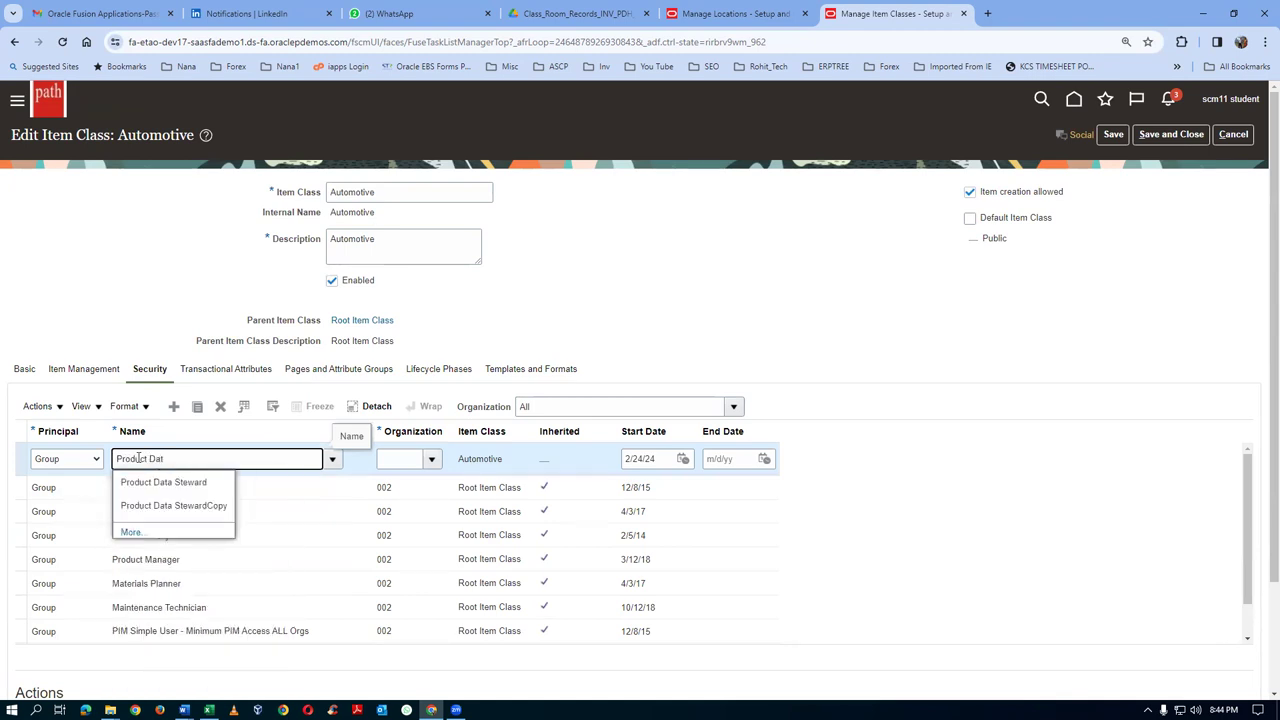
pyautogui.click(163, 482)
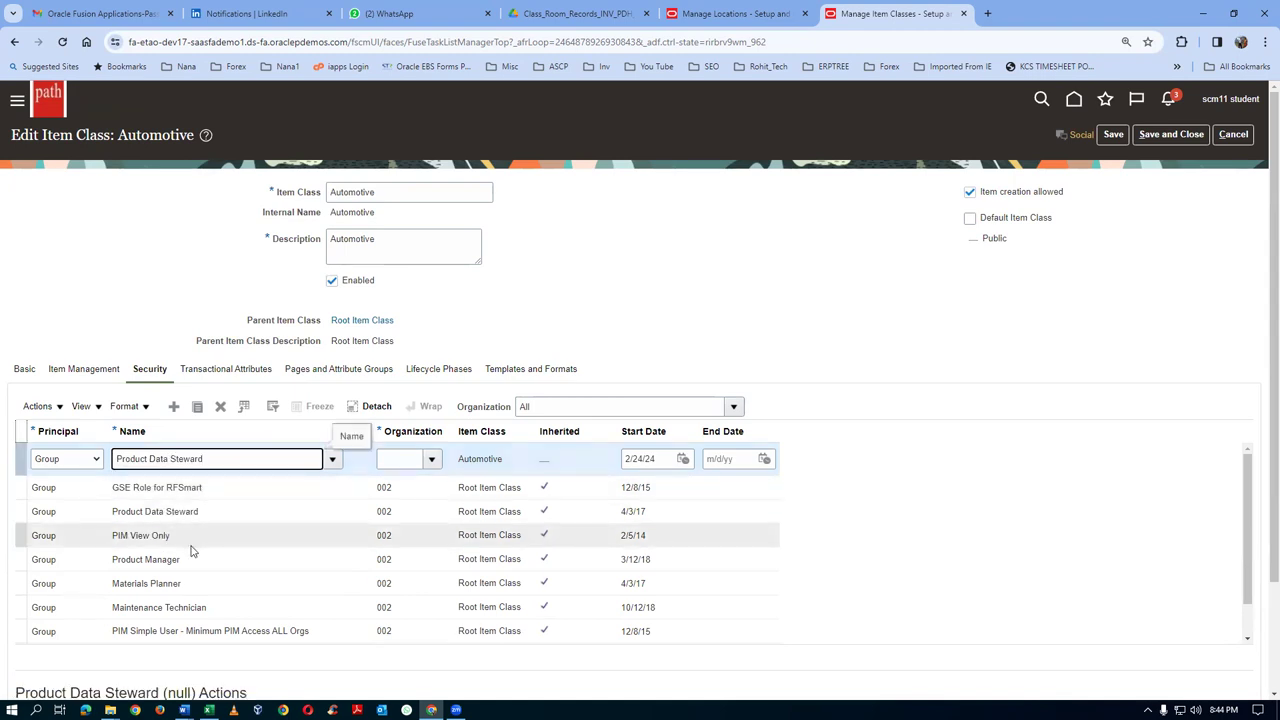
pyautogui.click(389, 460)
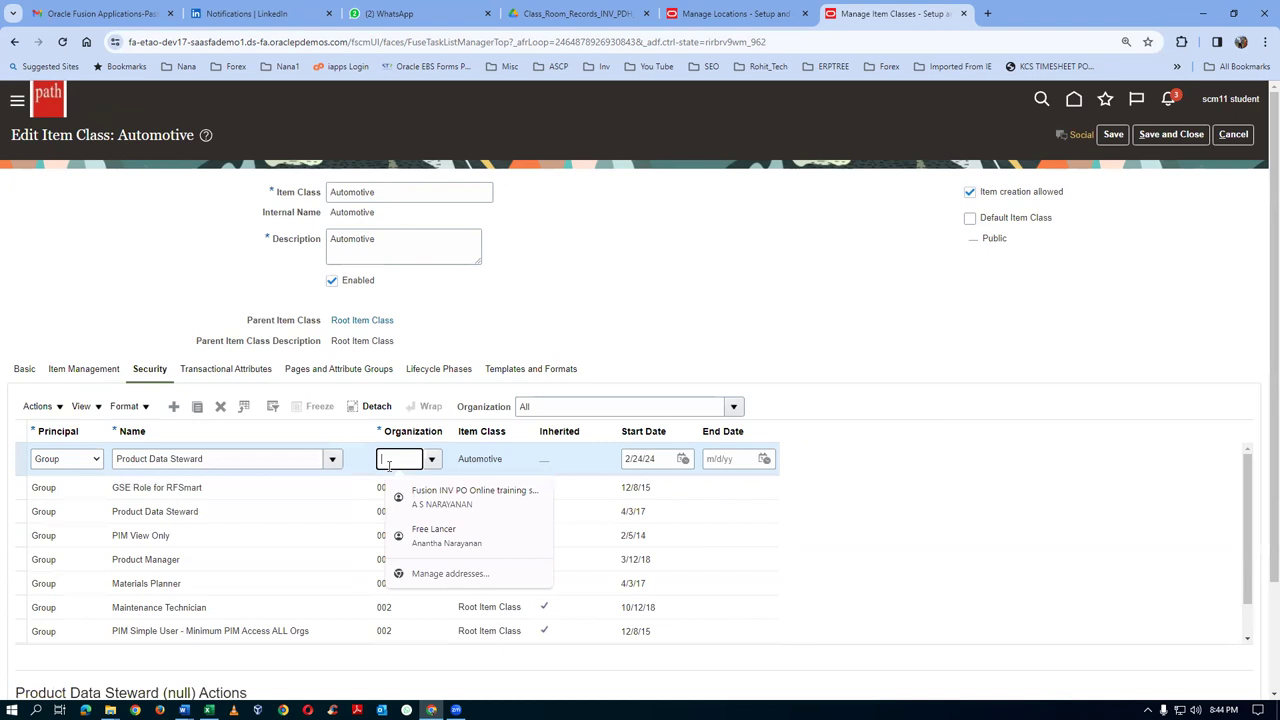
pyautogui.write('T016')
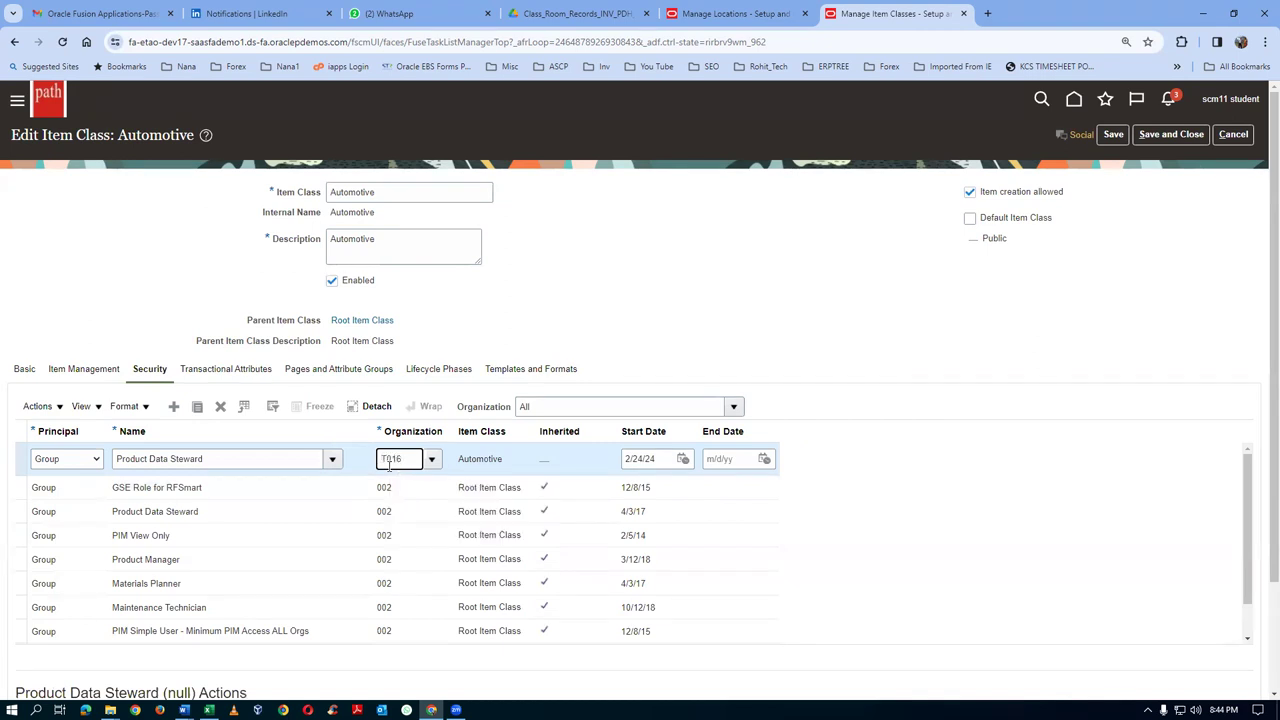
pyautogui.press('Tab')
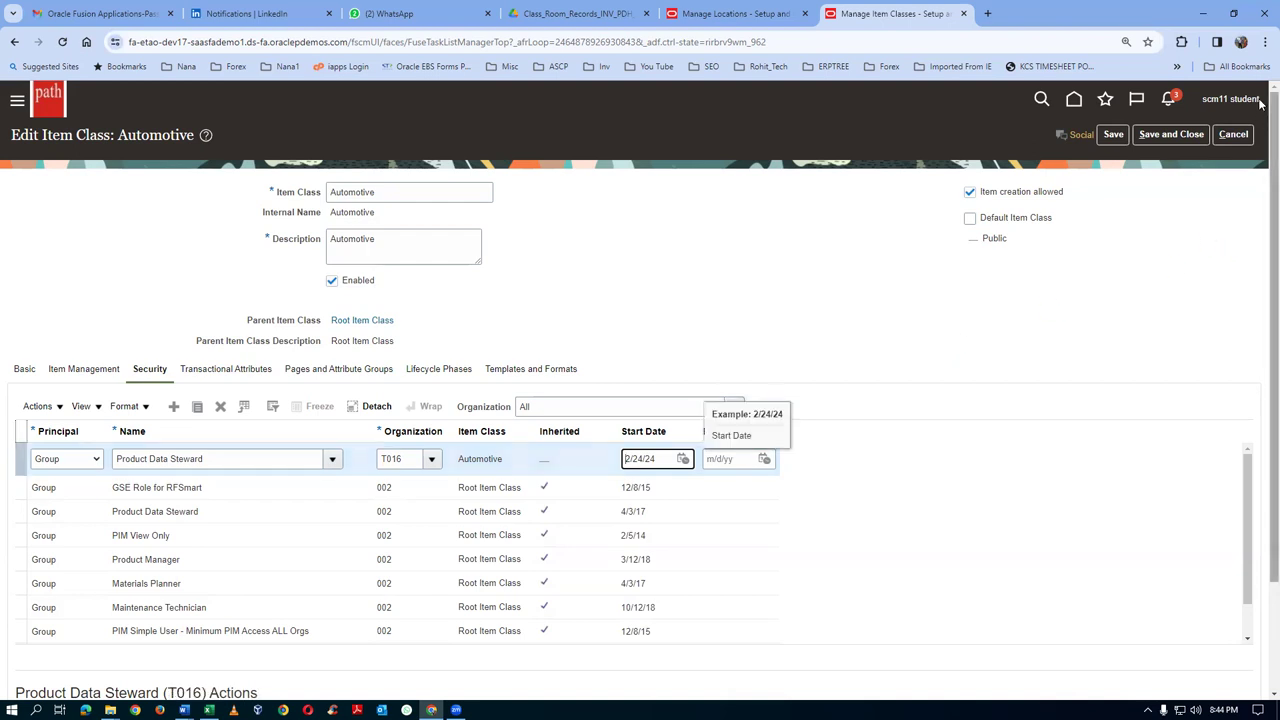
pyautogui.click(1115, 135)
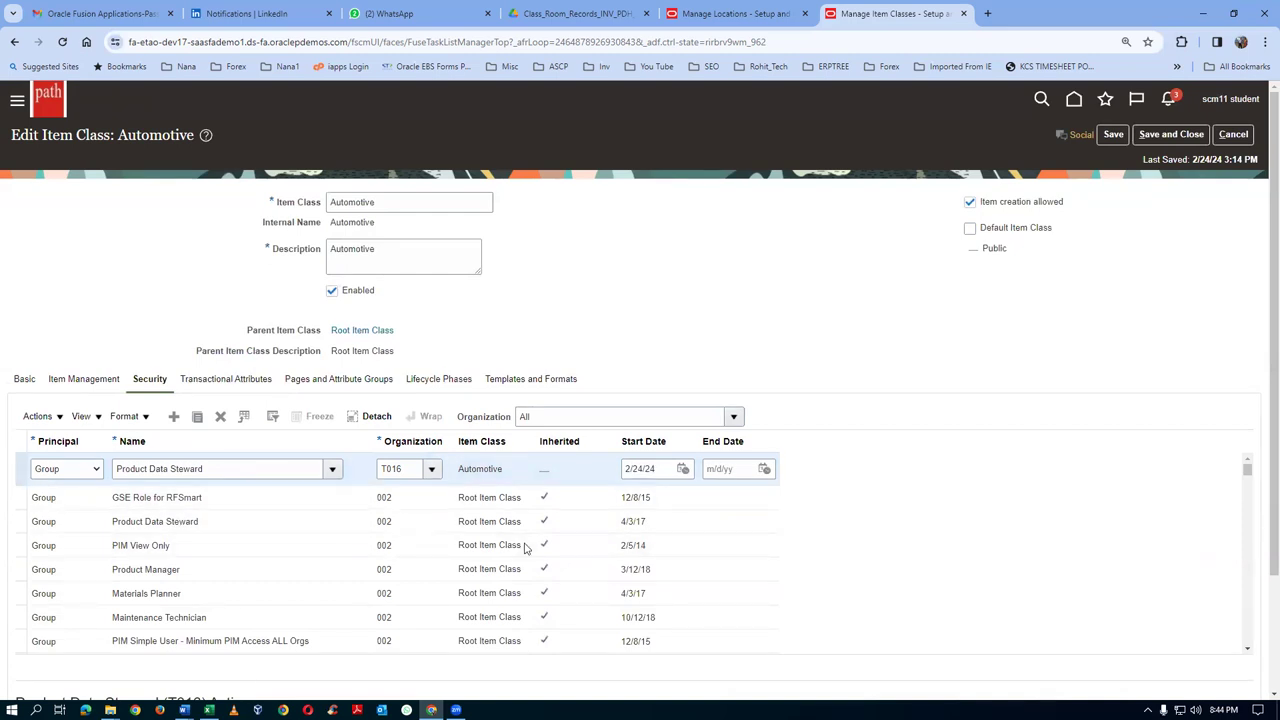
# - Add all available actions to the Product Data Steward grant for T016, save the item class and leave Manage Item Classes
pyautogui.scroll(-3, 1266, 392)
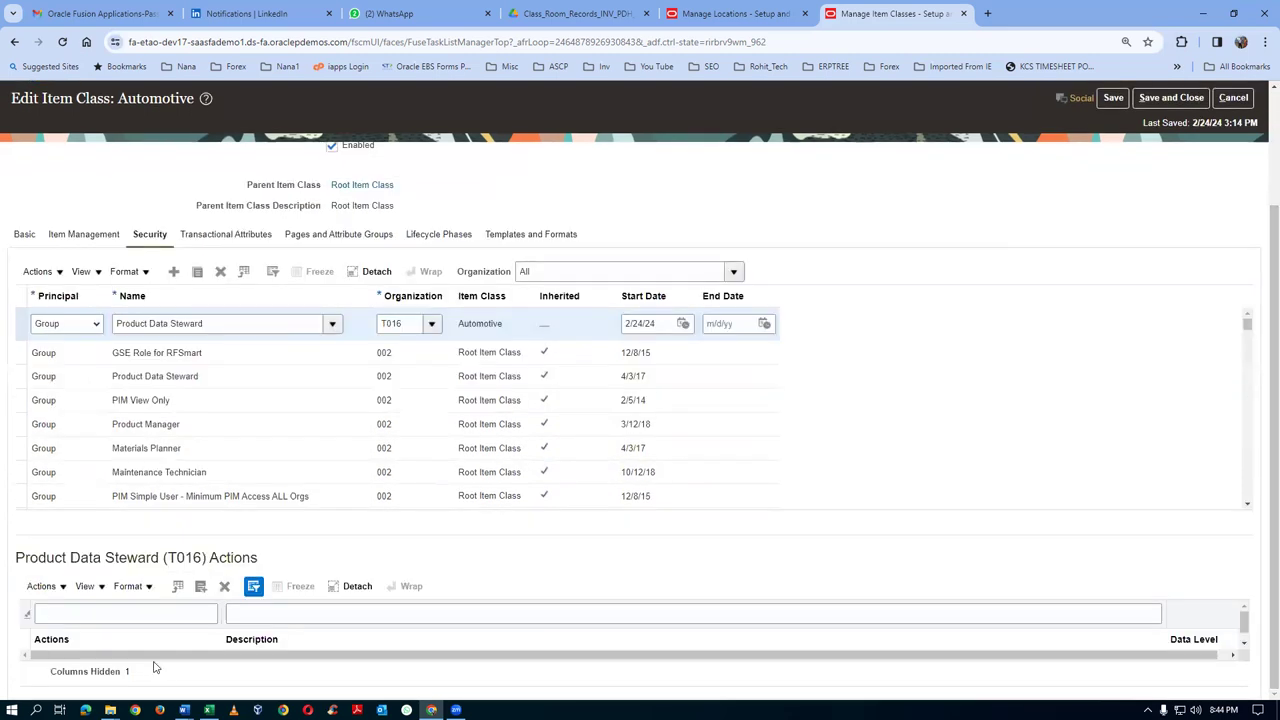
pyautogui.click(41, 587)
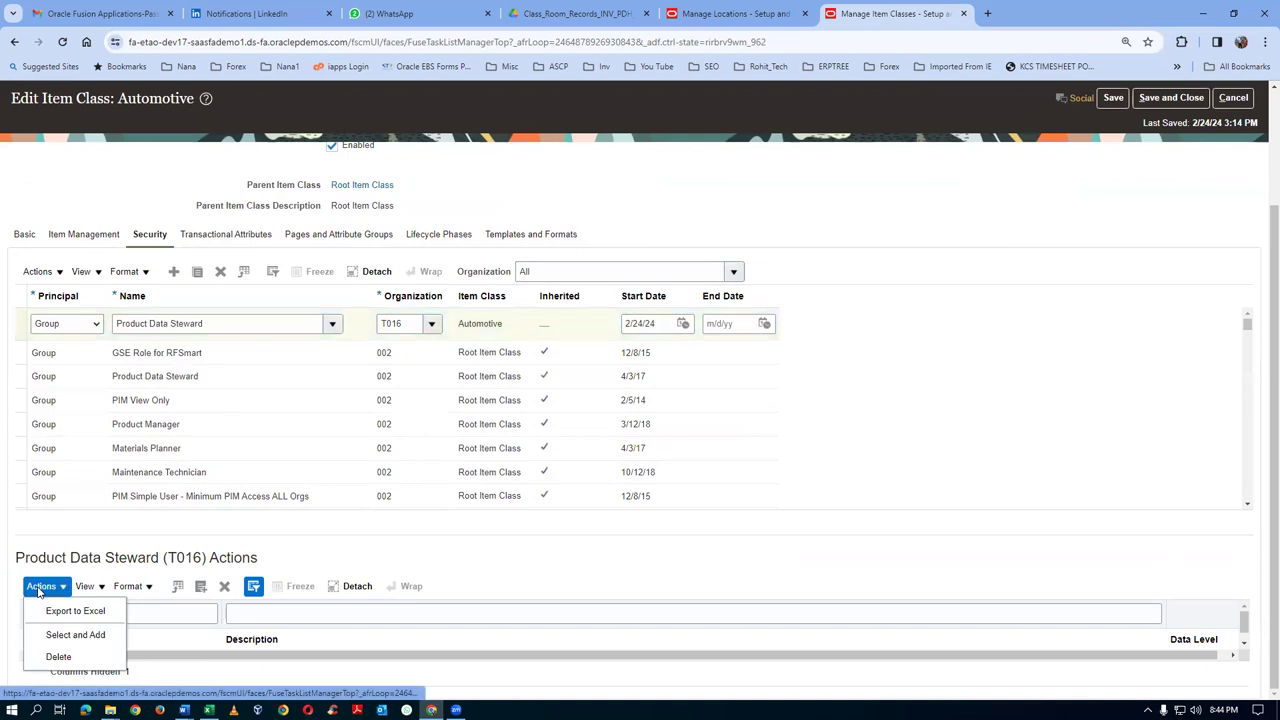
pyautogui.click(48, 636)
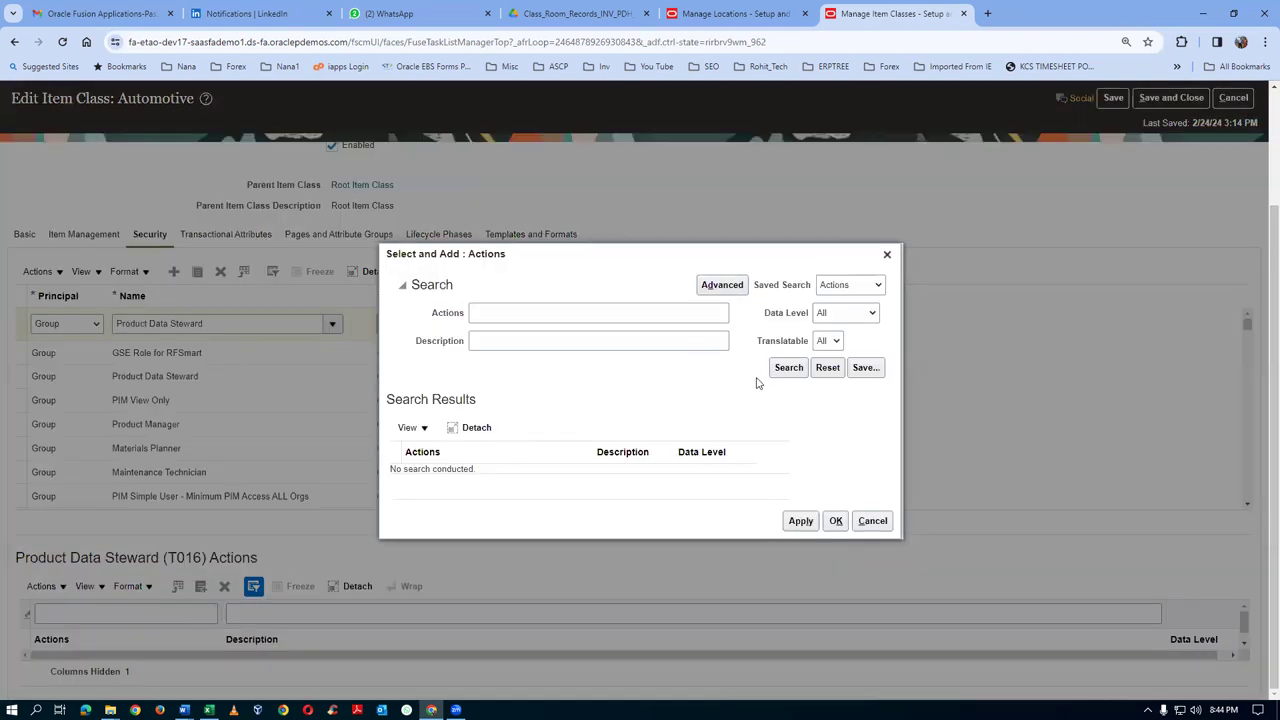
pyautogui.click(784, 369)
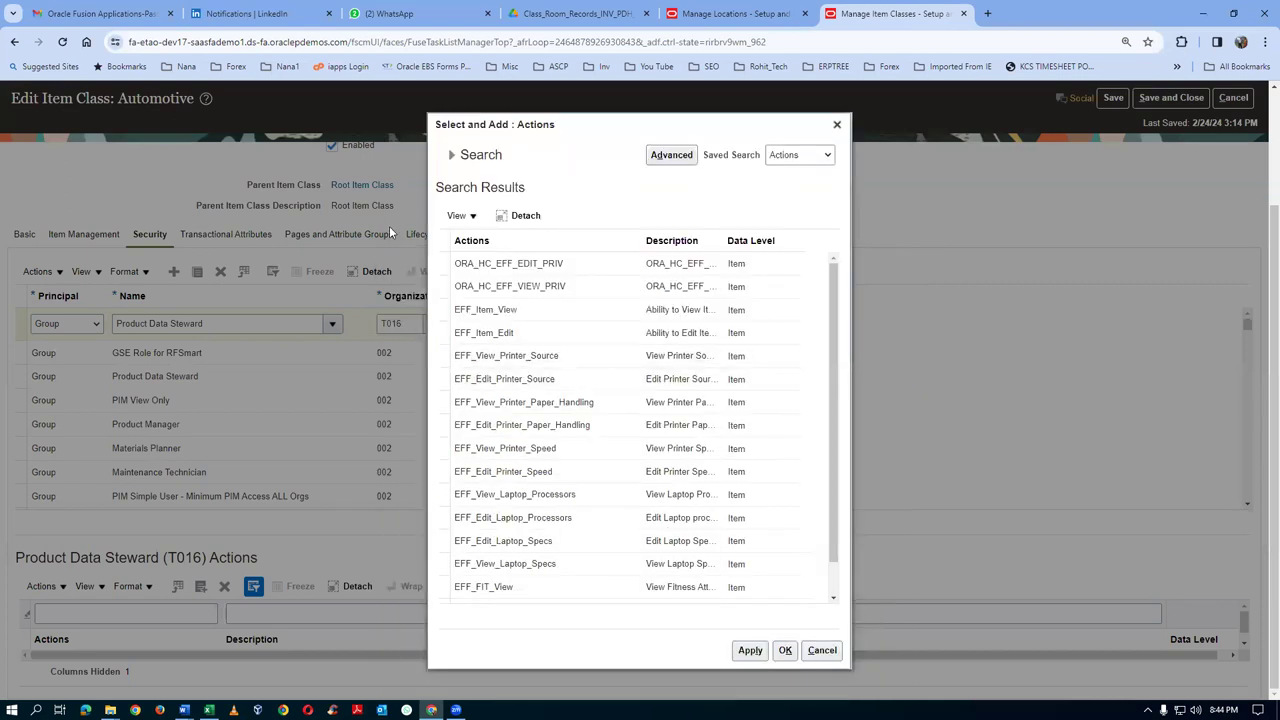
pyautogui.click(440, 240)
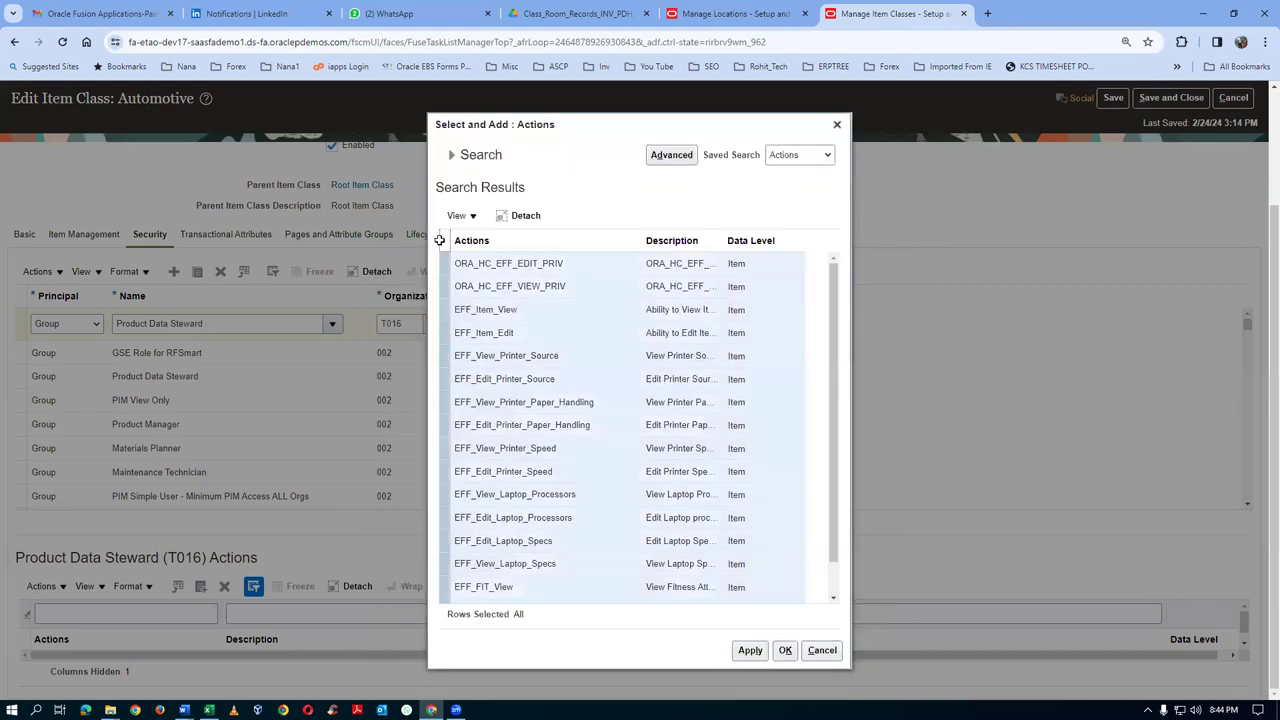
pyautogui.click(760, 652)
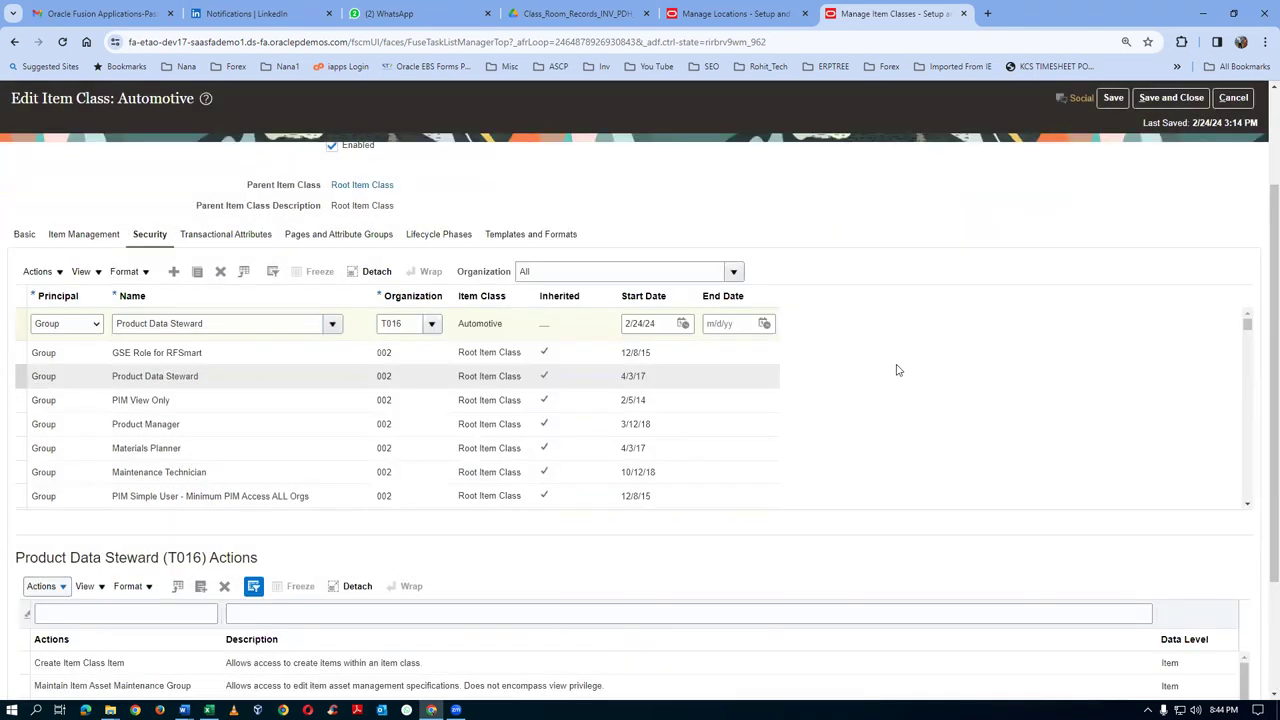
pyautogui.click(1169, 104)
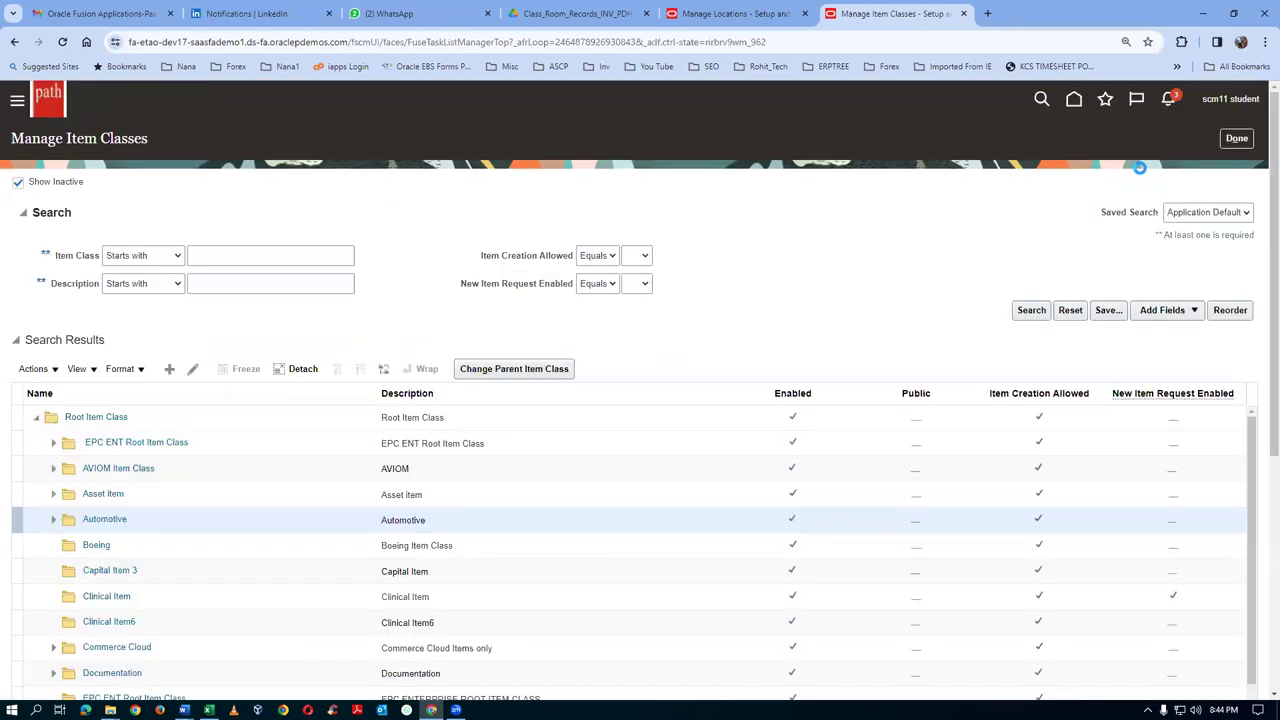
pyautogui.click(1240, 140)
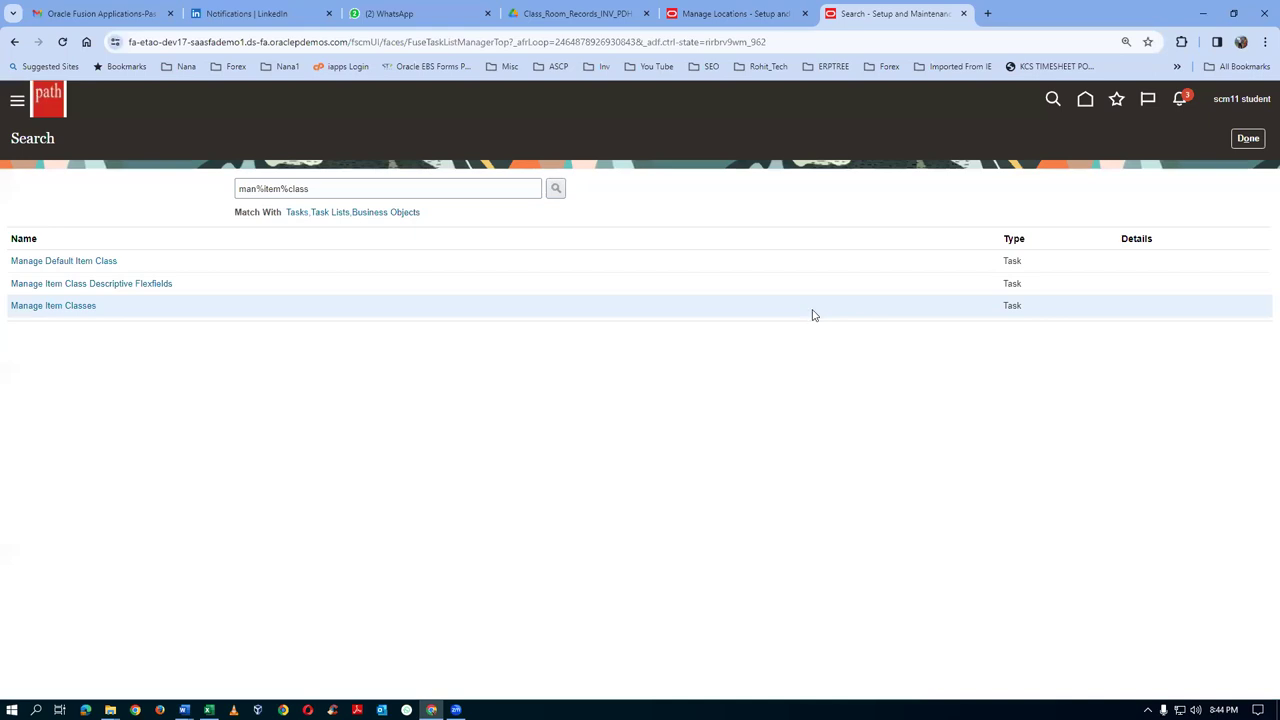
# - Submit the Import User and Role Application Security Data job as a new scheduled process
pyautogui.click(1084, 100)
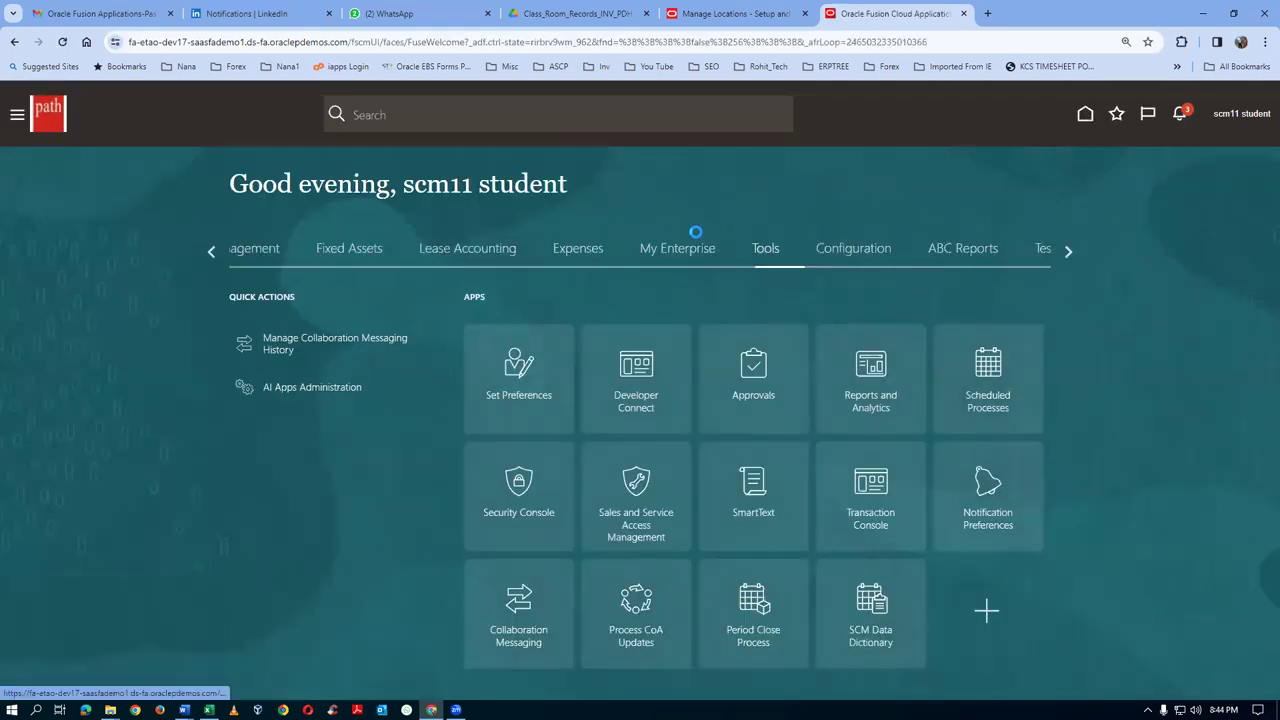
pyautogui.click(1003, 383)
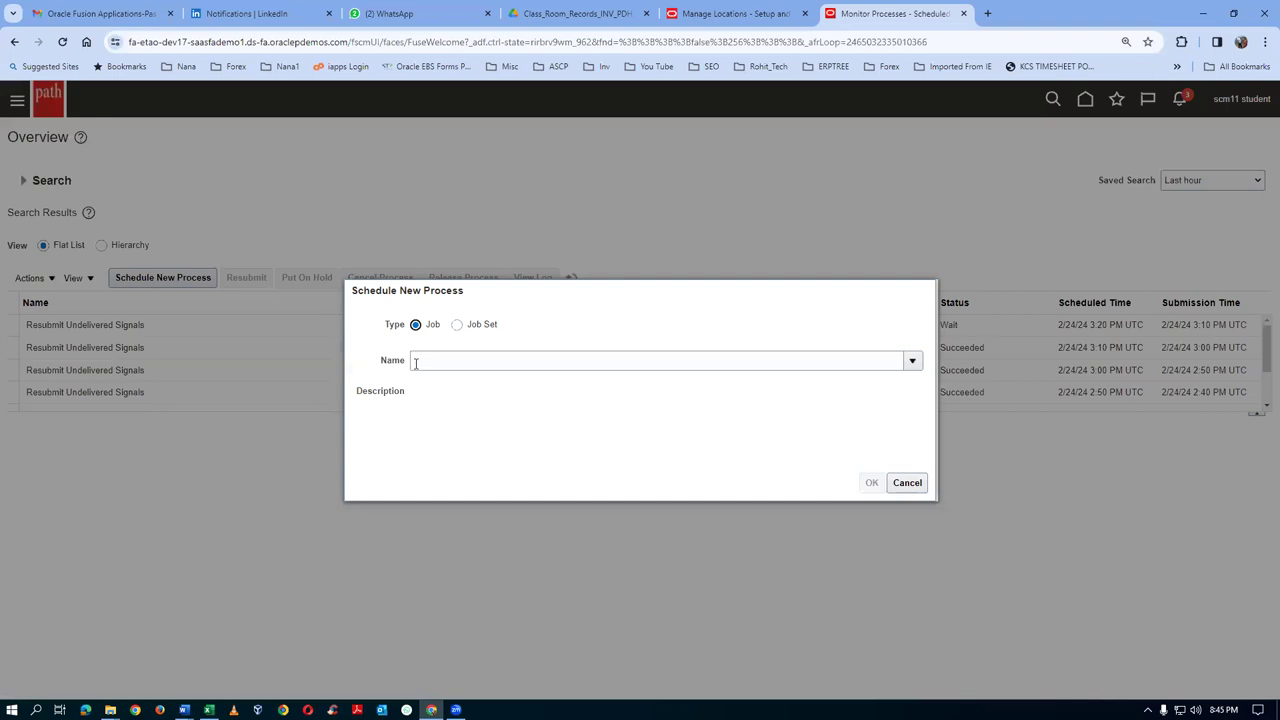
pyautogui.click(416, 363)
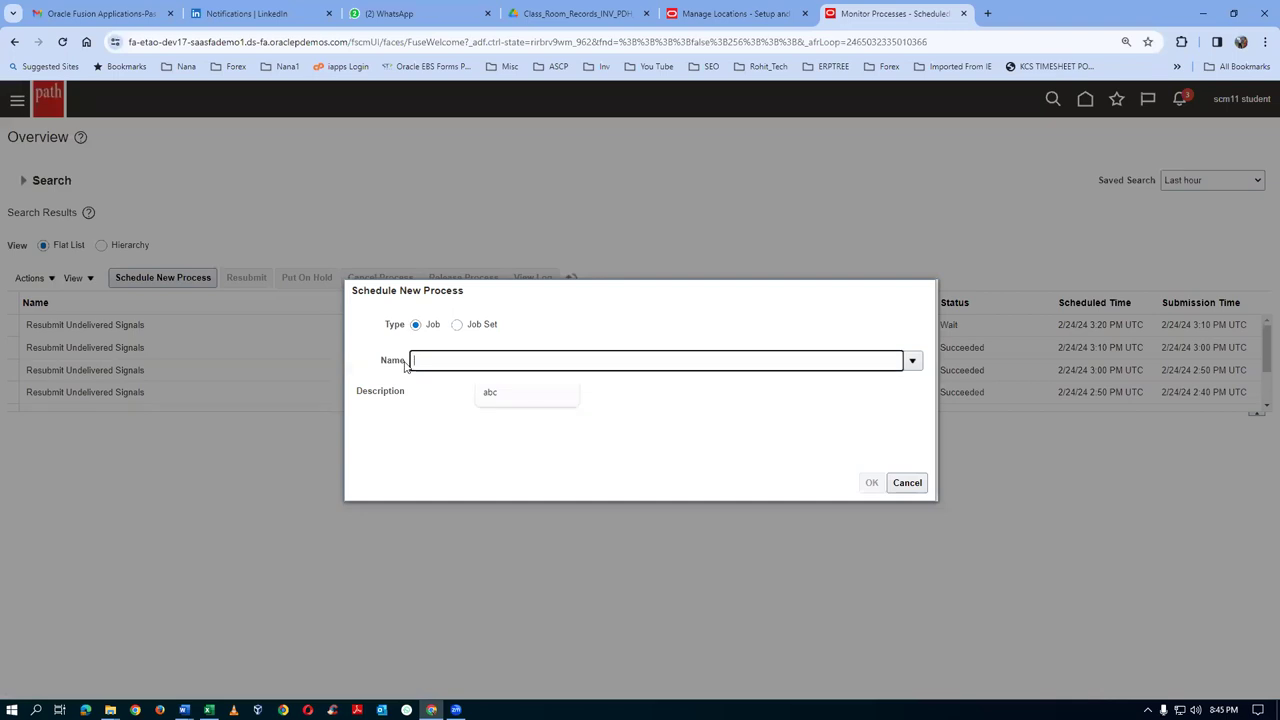
pyautogui.write('l')
pyautogui.write('%')
pyautogui.press('Tab')
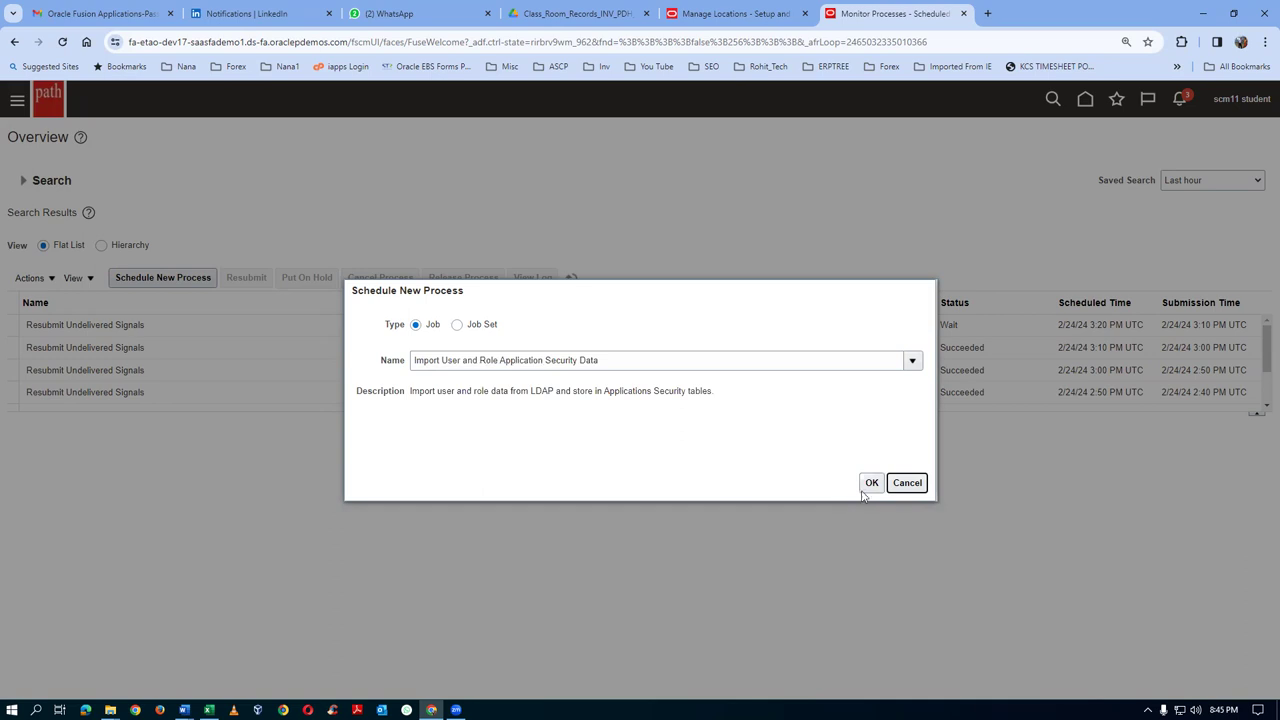
pyautogui.click(870, 483)
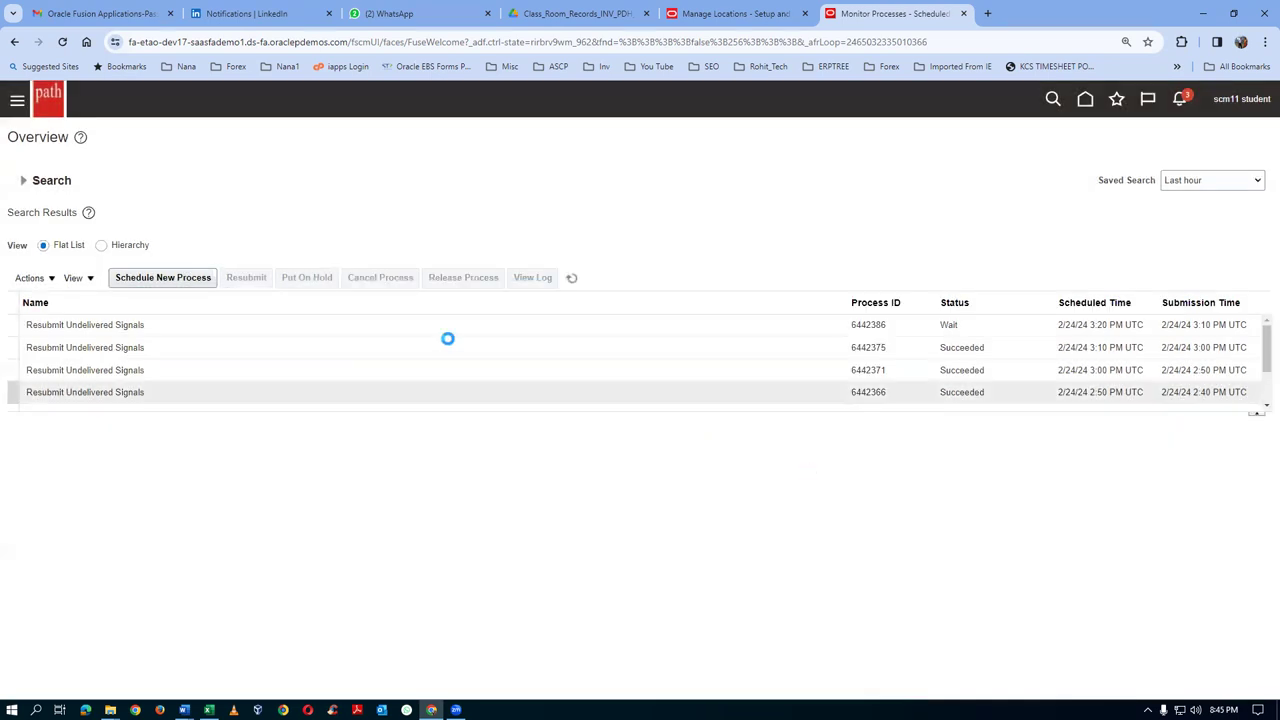
pyautogui.click(810, 182)
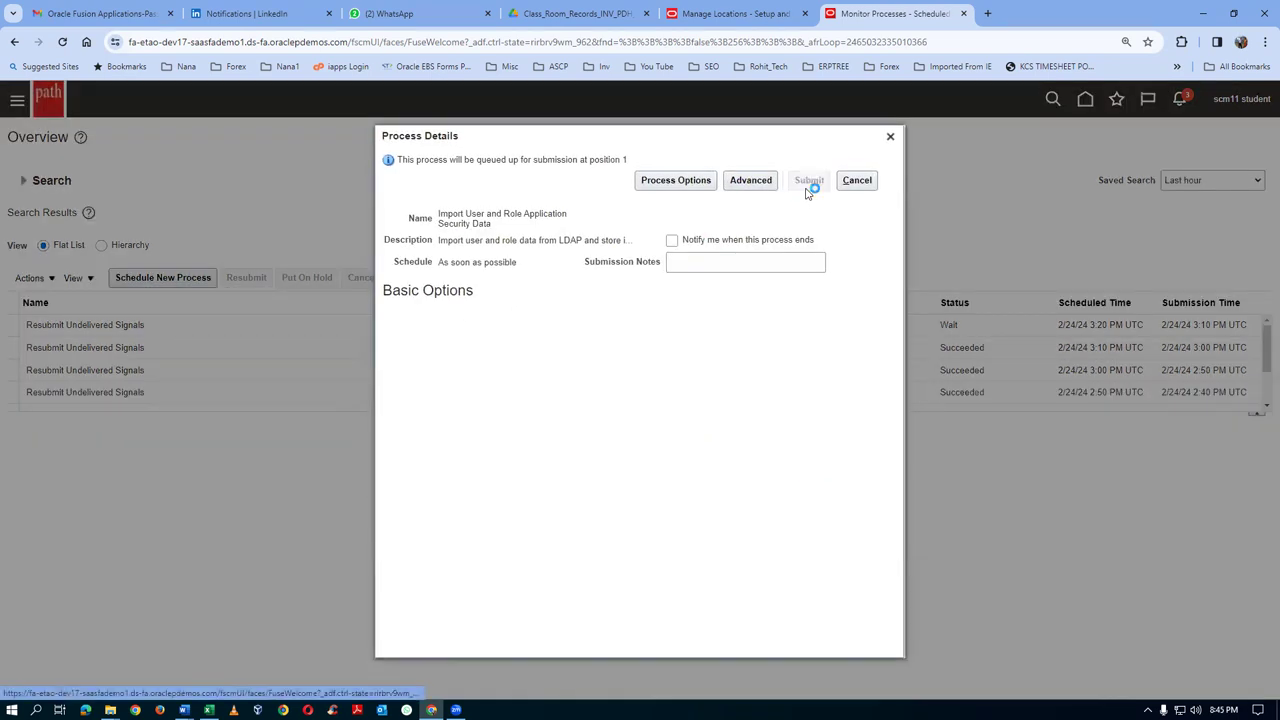
pyautogui.click(805, 280)
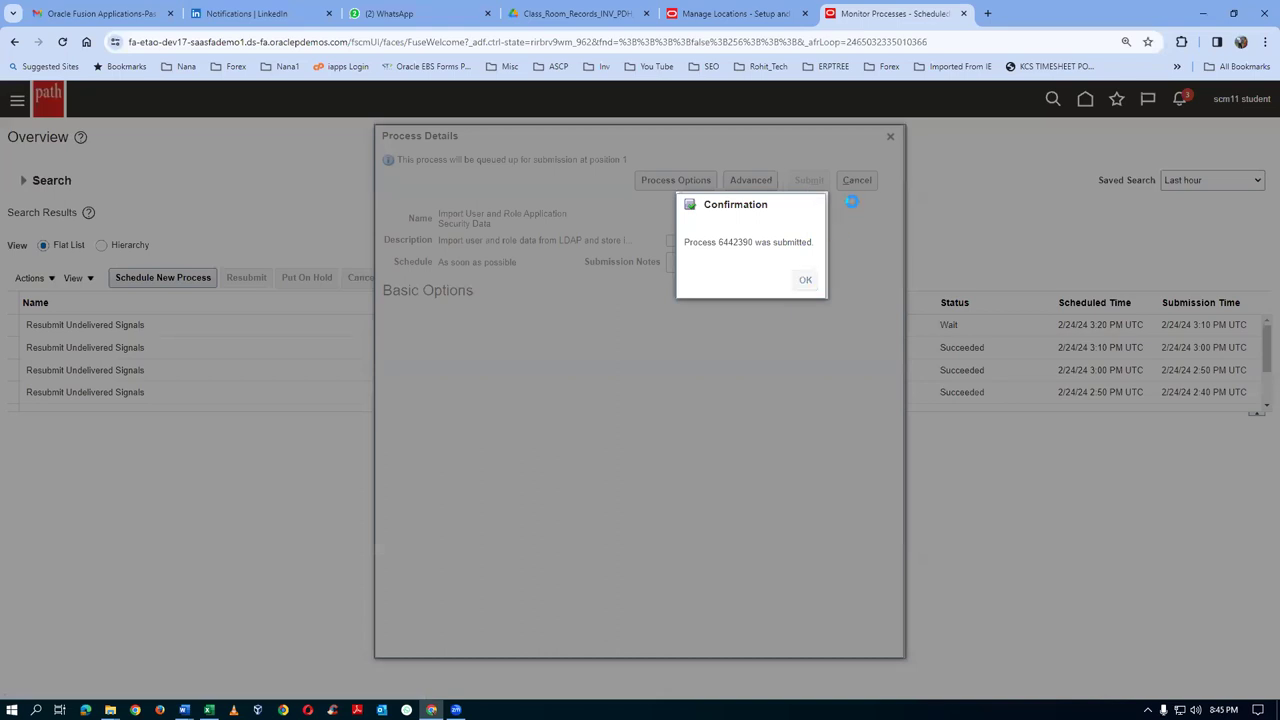
# - Return to the home page and open the Product Information Management work area under Product Management
pyautogui.click(1085, 100)
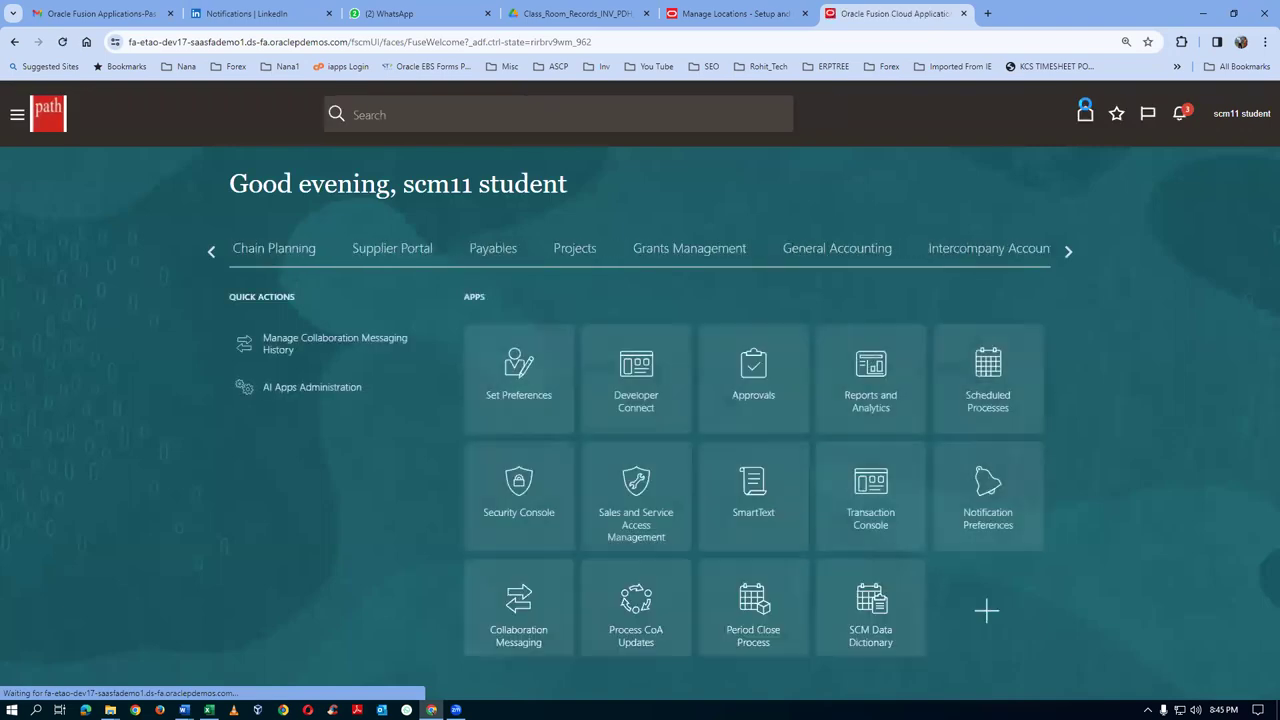
pyautogui.click(1064, 252)
pyautogui.click(206, 253)
pyautogui.click(206, 253)
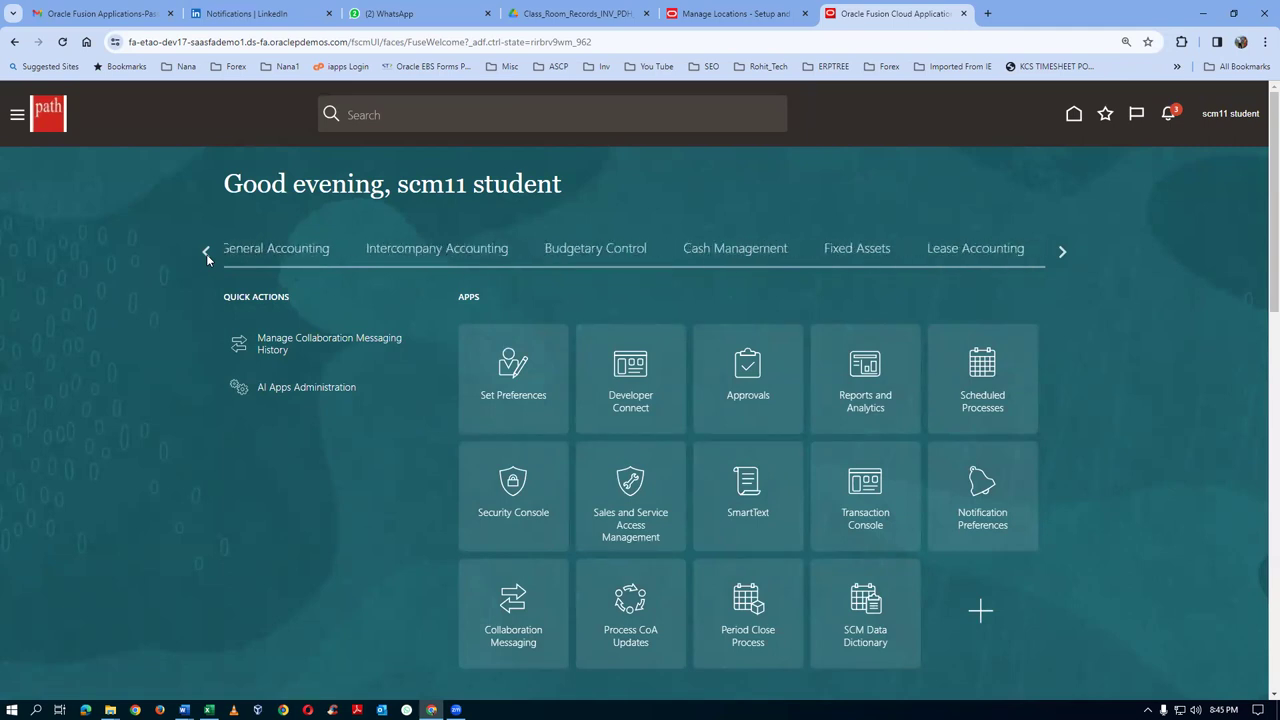
pyautogui.click(206, 253)
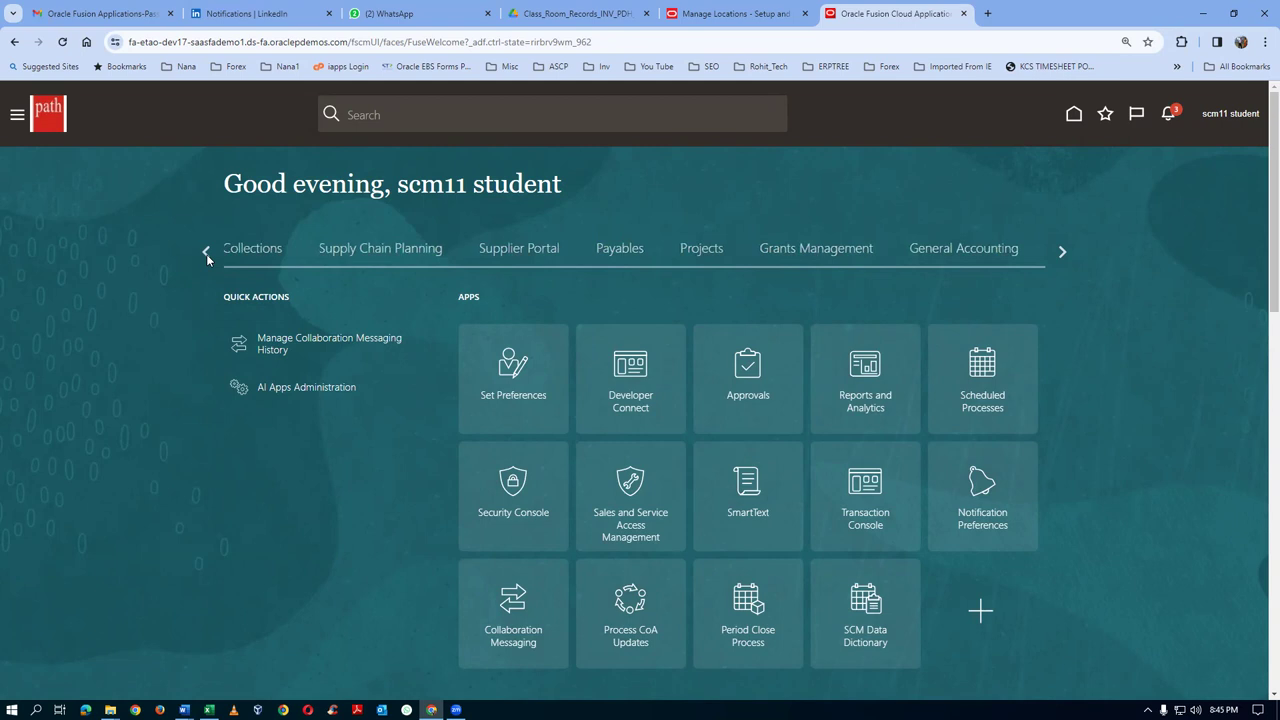
pyautogui.click(206, 253)
pyautogui.click(205, 252)
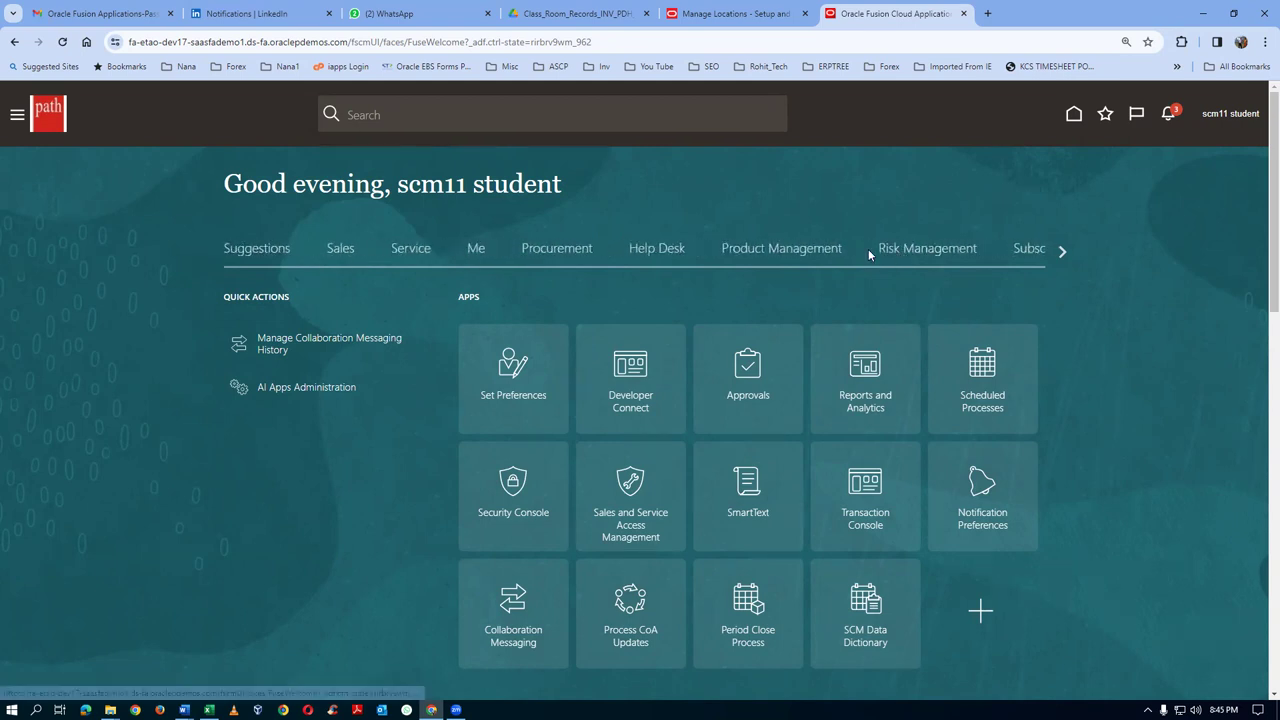
pyautogui.click(810, 250)
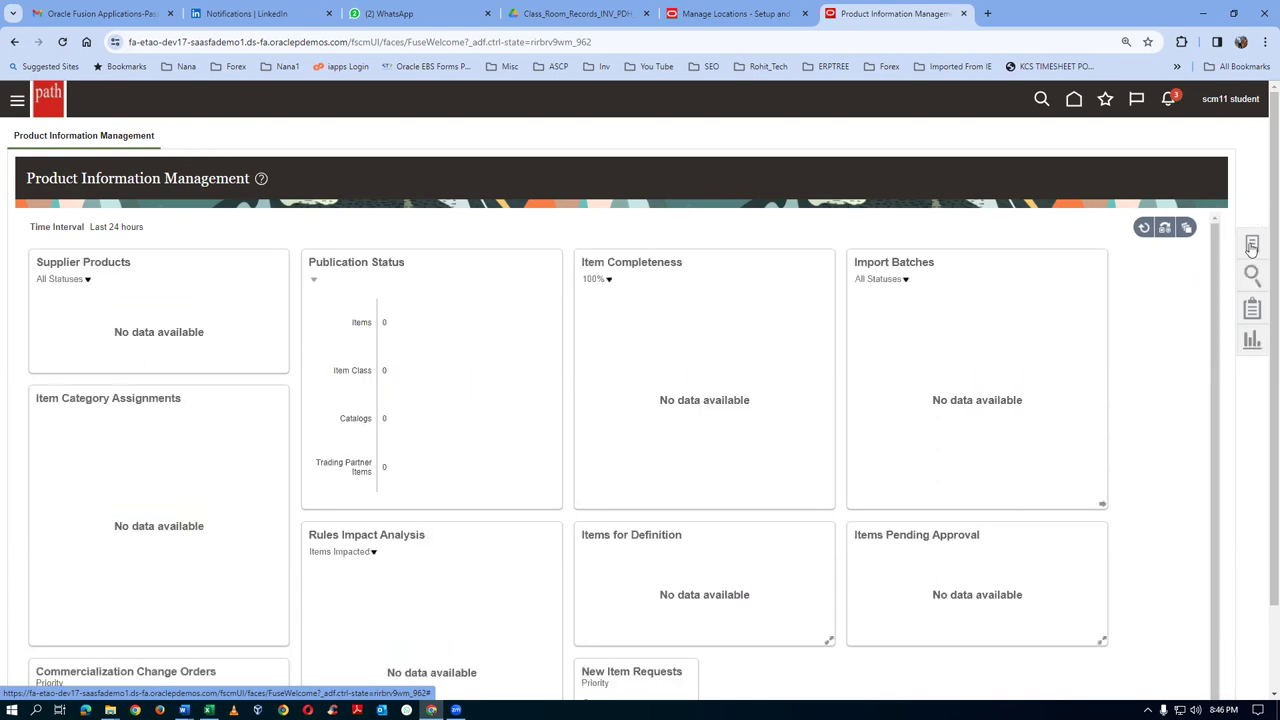
# - Start creating a new item in organization 000 with the Automotive item class
pyautogui.click(1251, 246)
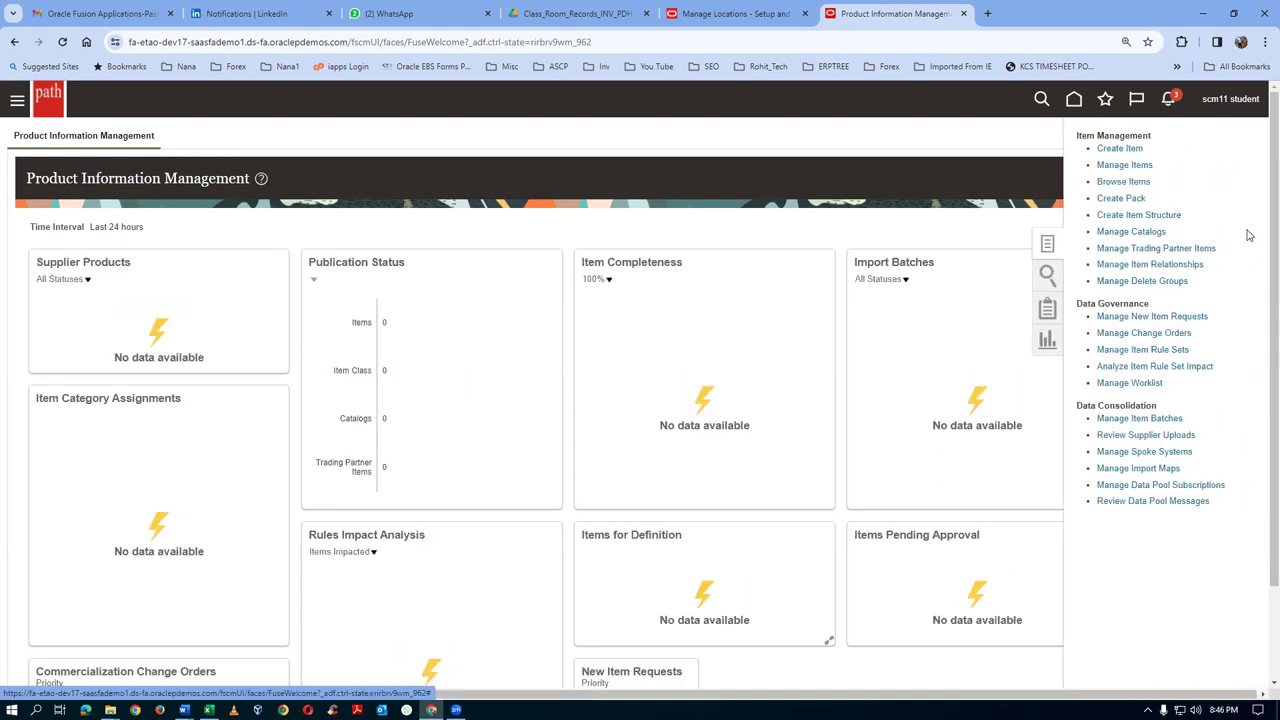
pyautogui.click(1086, 151)
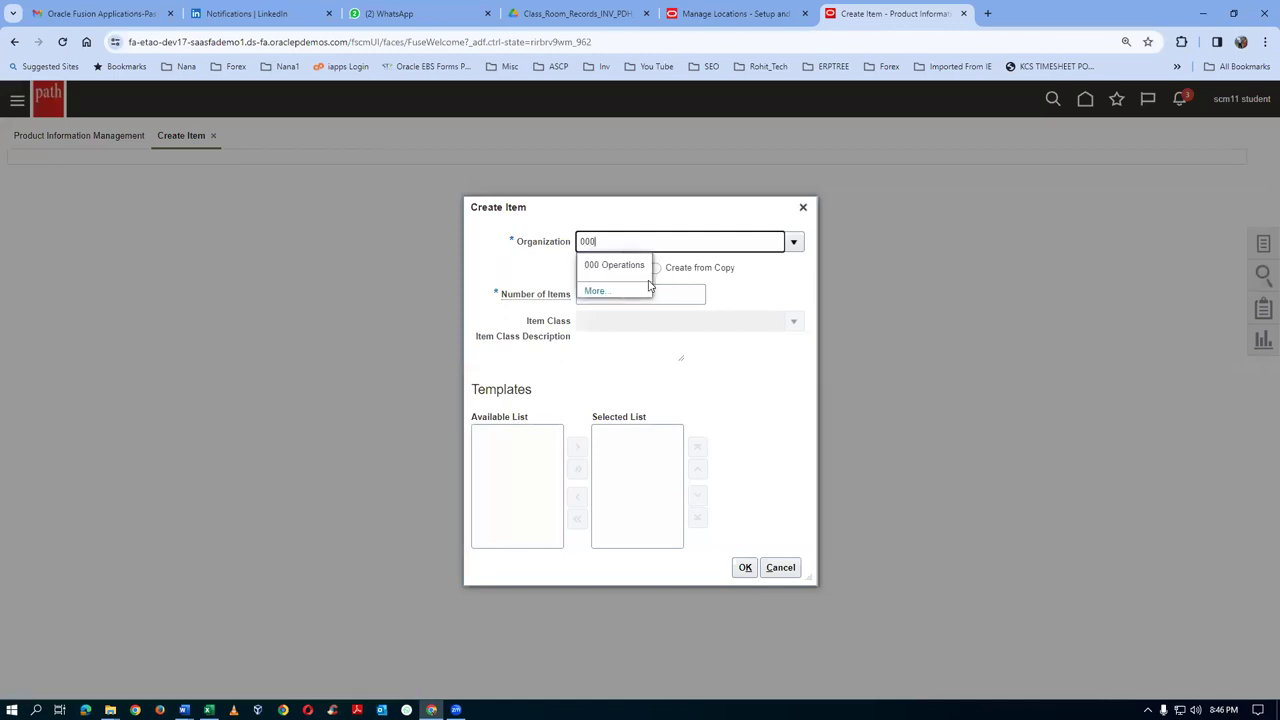
pyautogui.click(626, 270)
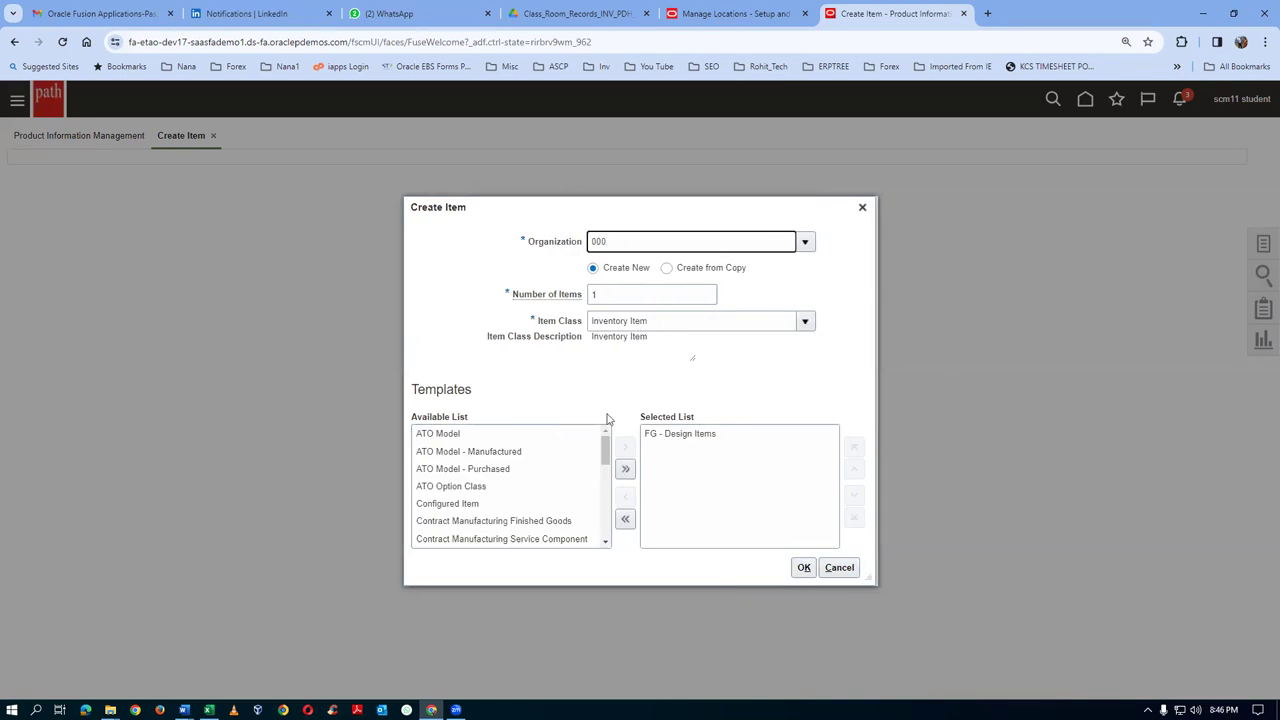
pyautogui.click(805, 321)
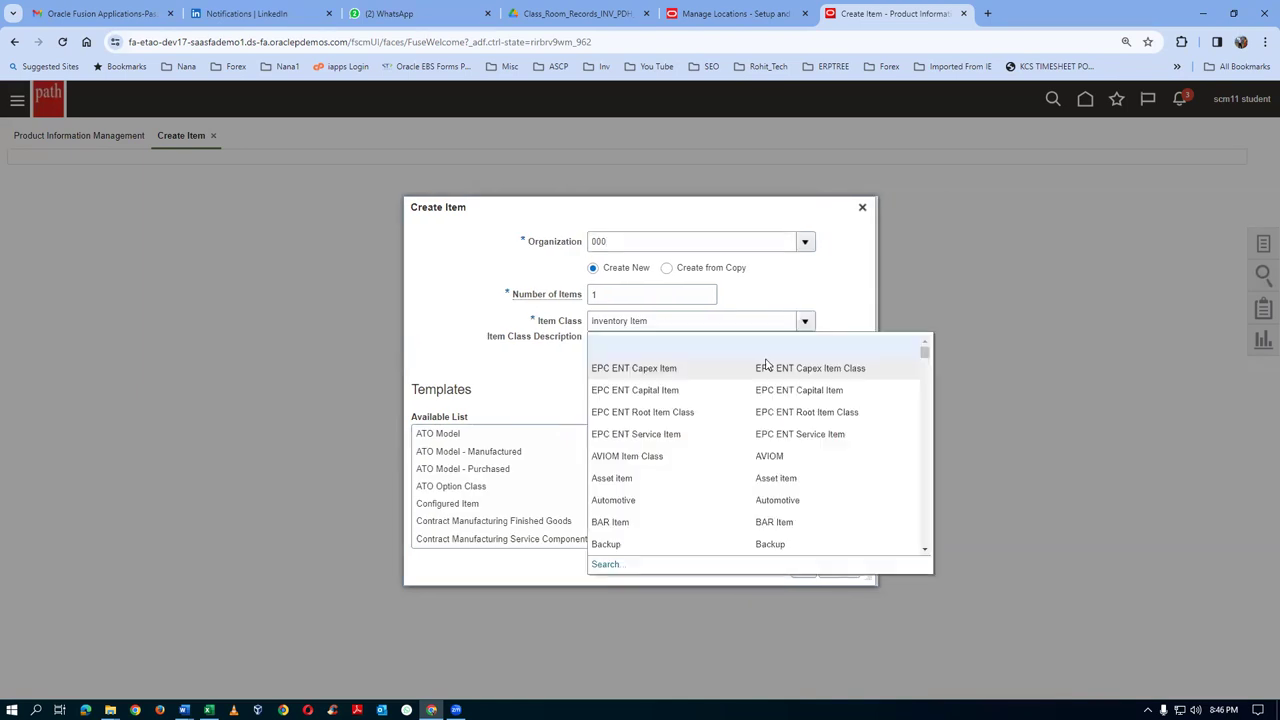
pyautogui.click(614, 500)
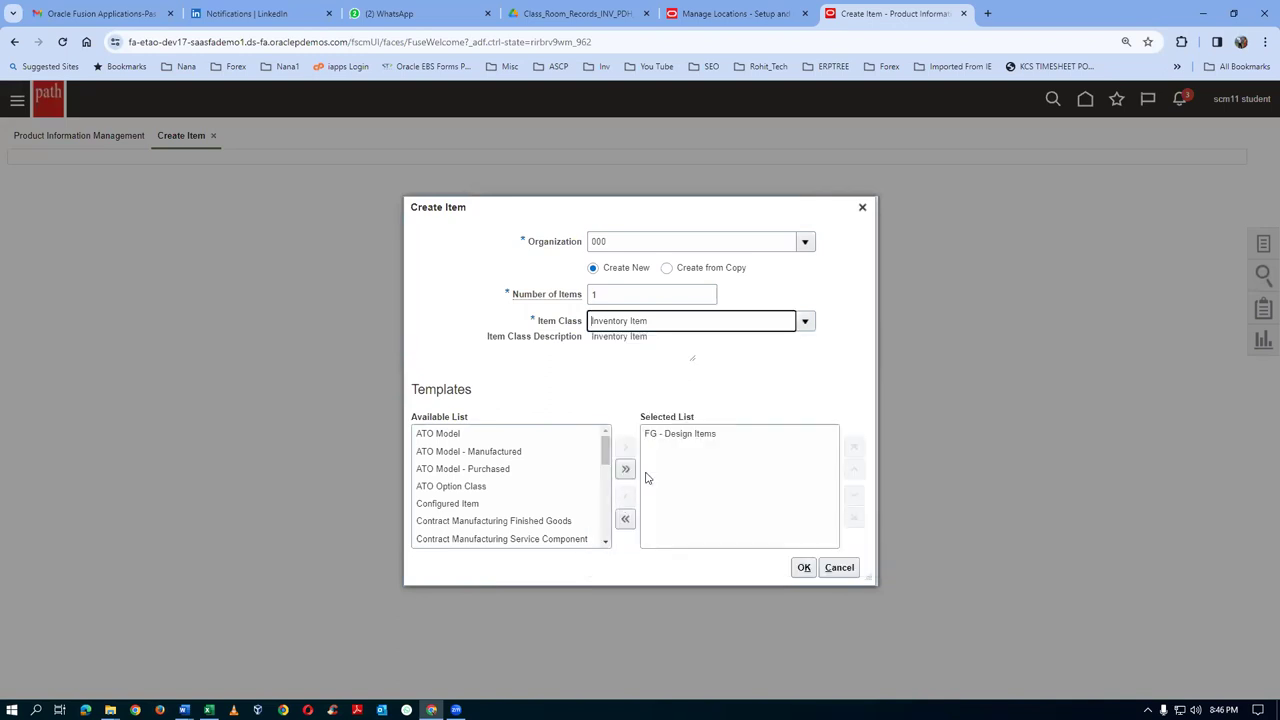
# - Replace the FG - Design Items template with Purchased Item and continue to the new item's details
pyautogui.click(686, 440)
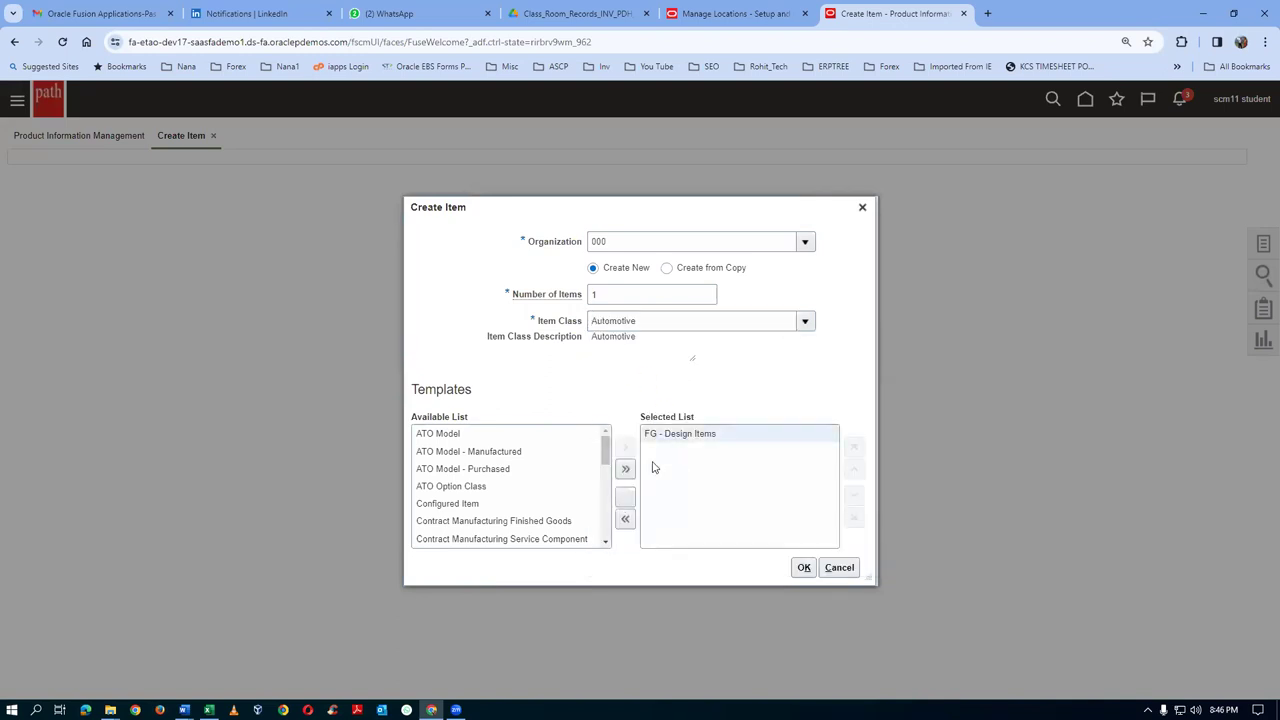
pyautogui.click(624, 497)
pyautogui.moveTo(605, 528); pyautogui.dragTo(604, 514)
pyautogui.click(522, 450)
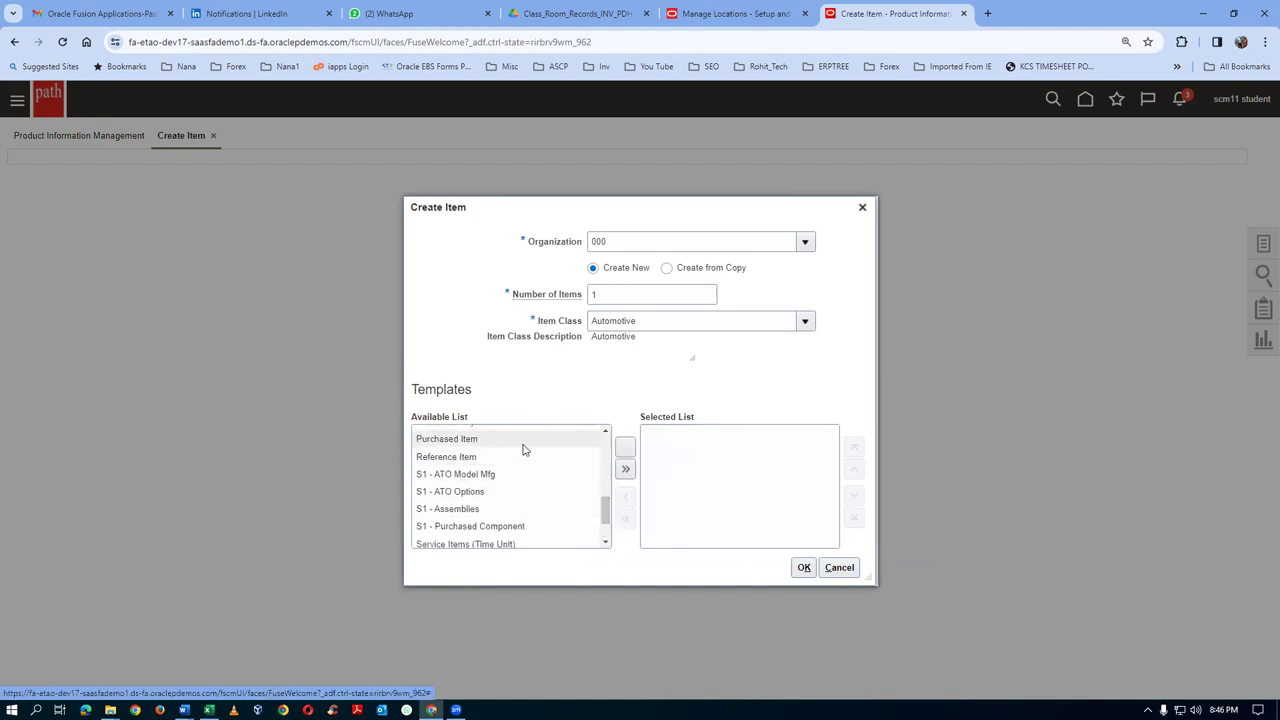
pyautogui.click(625, 450)
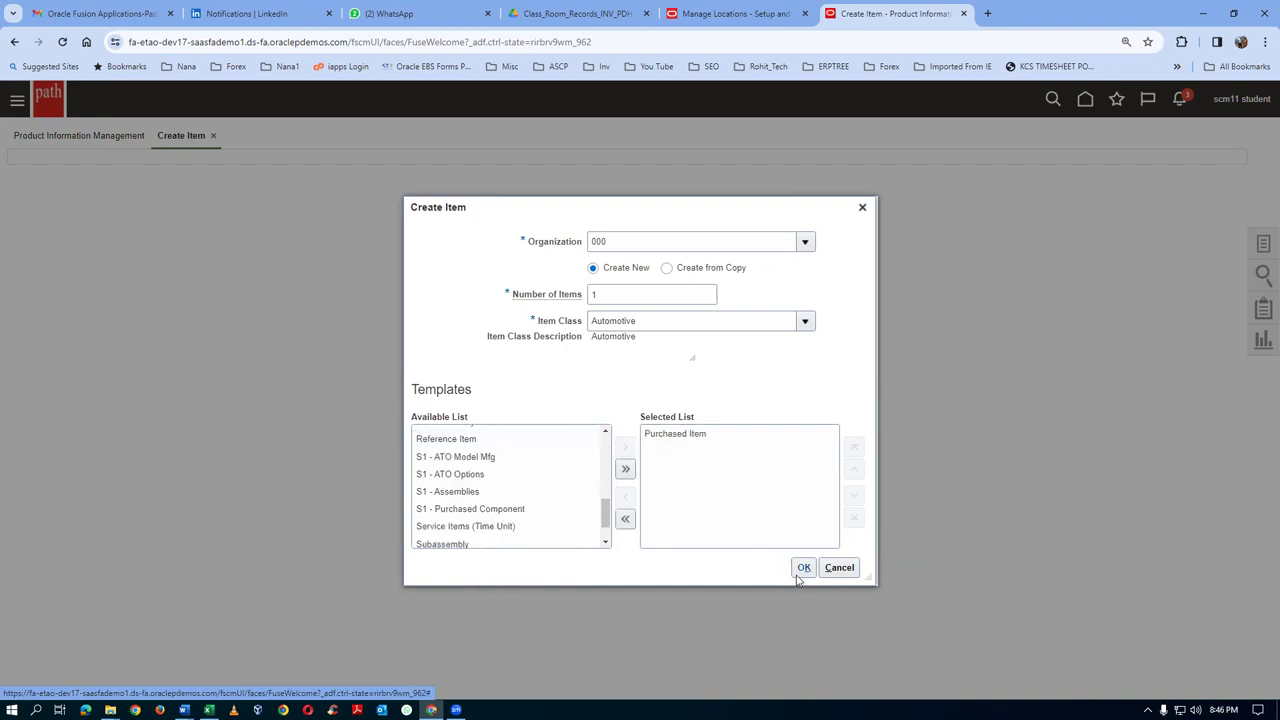
pyautogui.click(803, 567)
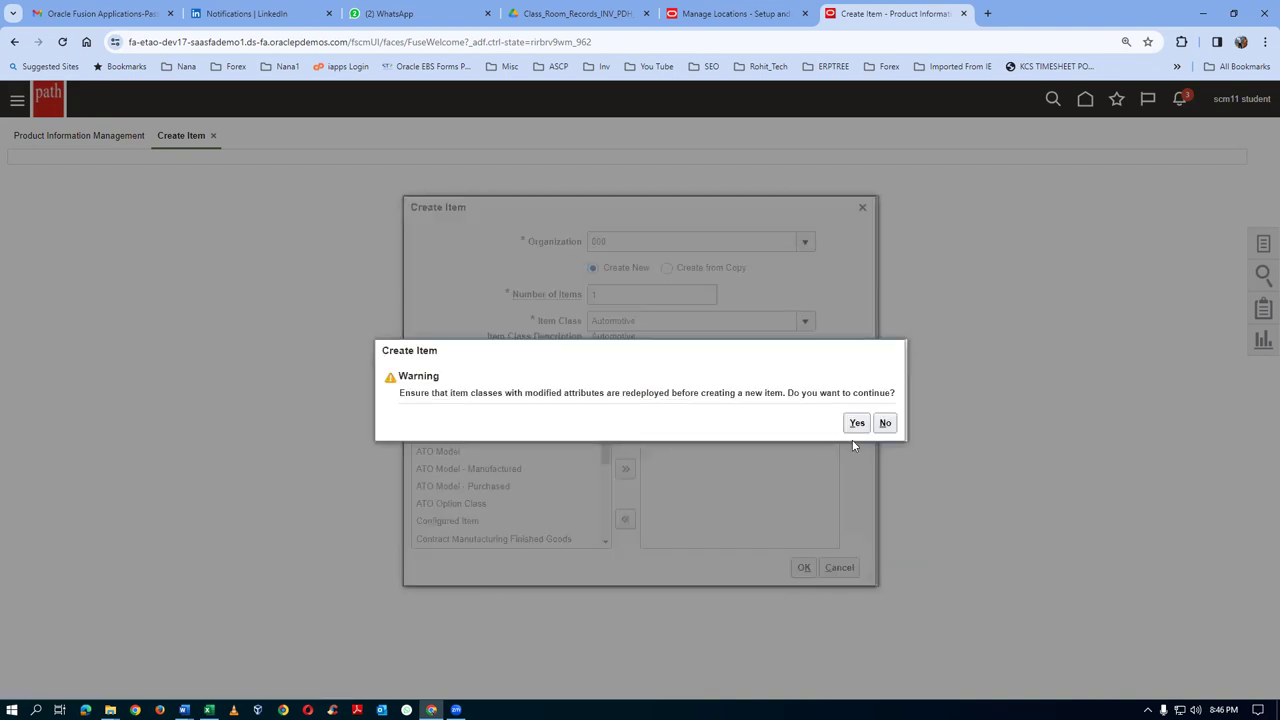
pyautogui.click(855, 426)
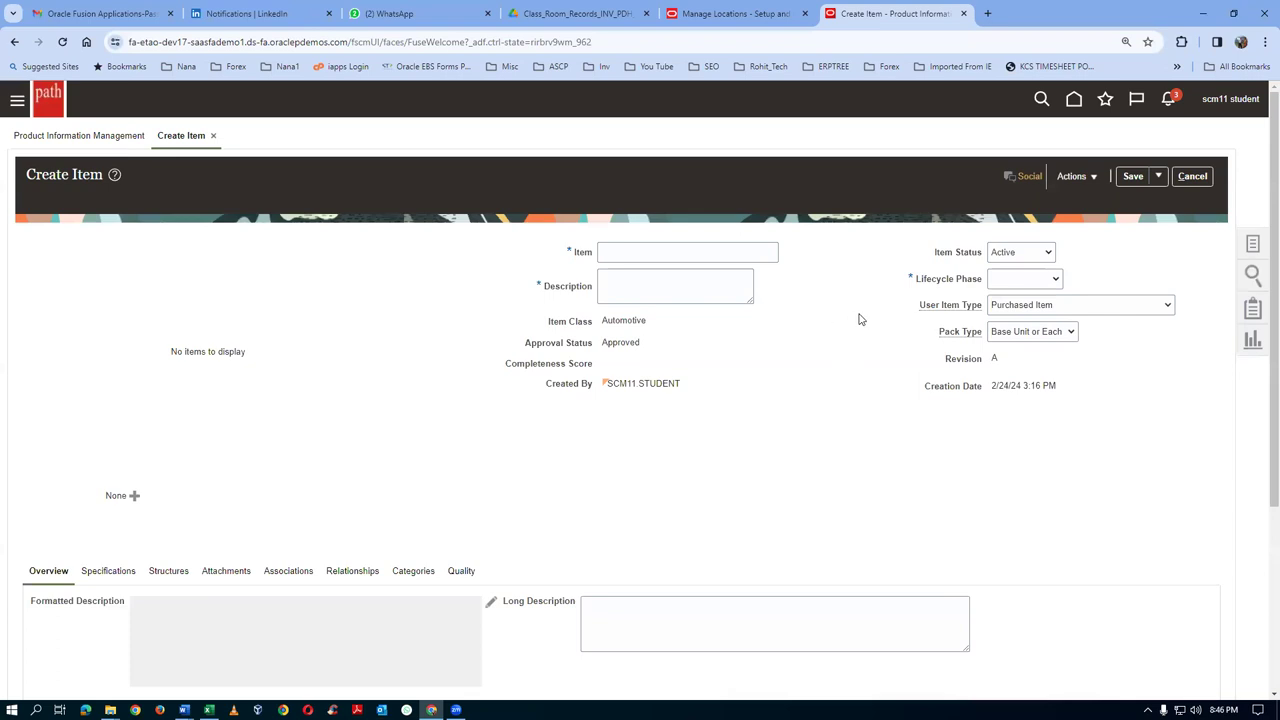
# - Set the lifecycle phase to Production, name the item t0101_no_control and enter the description "no contrl iem"
pyautogui.click(1001, 284)
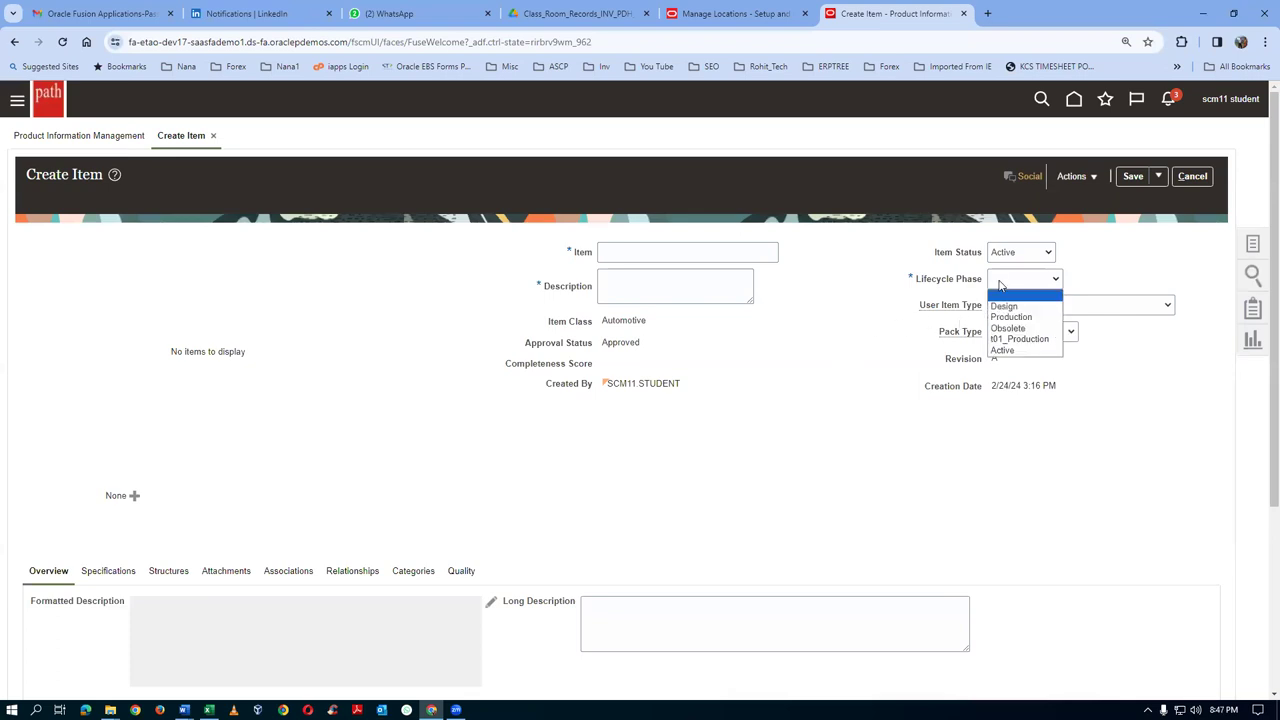
pyautogui.click(992, 317)
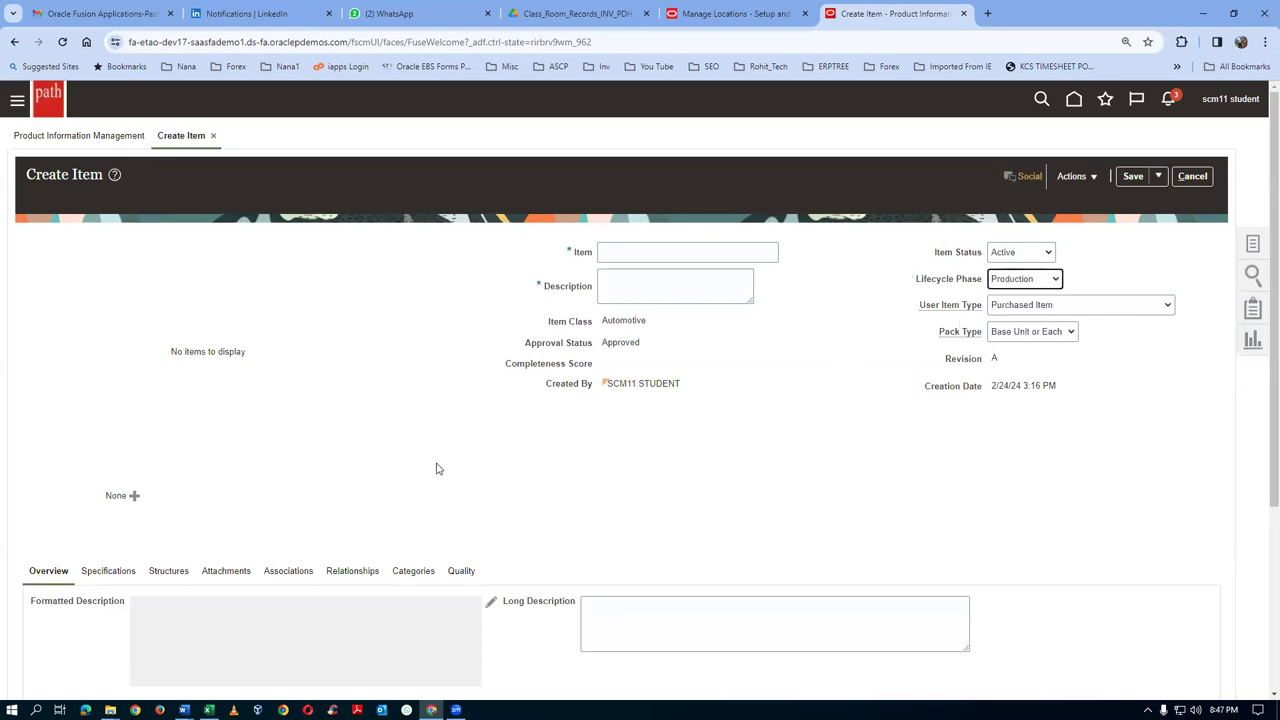
pyautogui.scroll(-1, 117, 508)
pyautogui.scroll(-1, 117, 510)
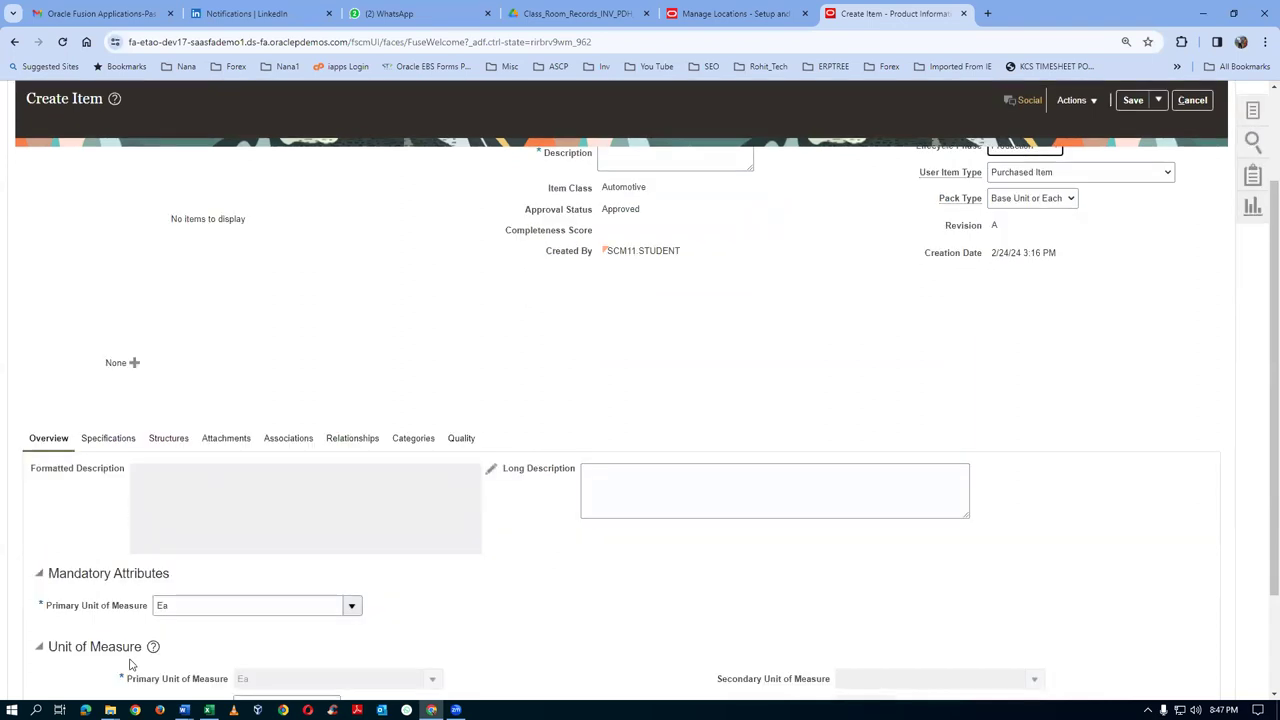
pyautogui.scroll(-2, 170, 635)
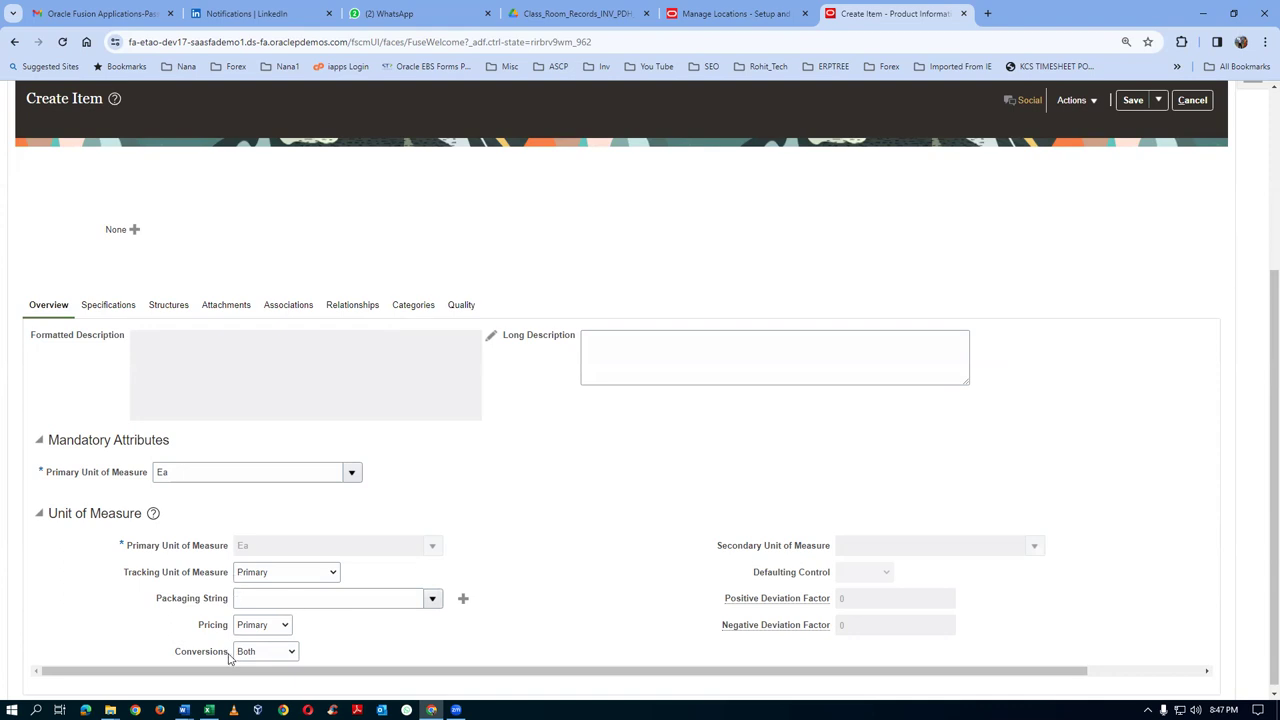
pyautogui.scroll(4, 268, 548)
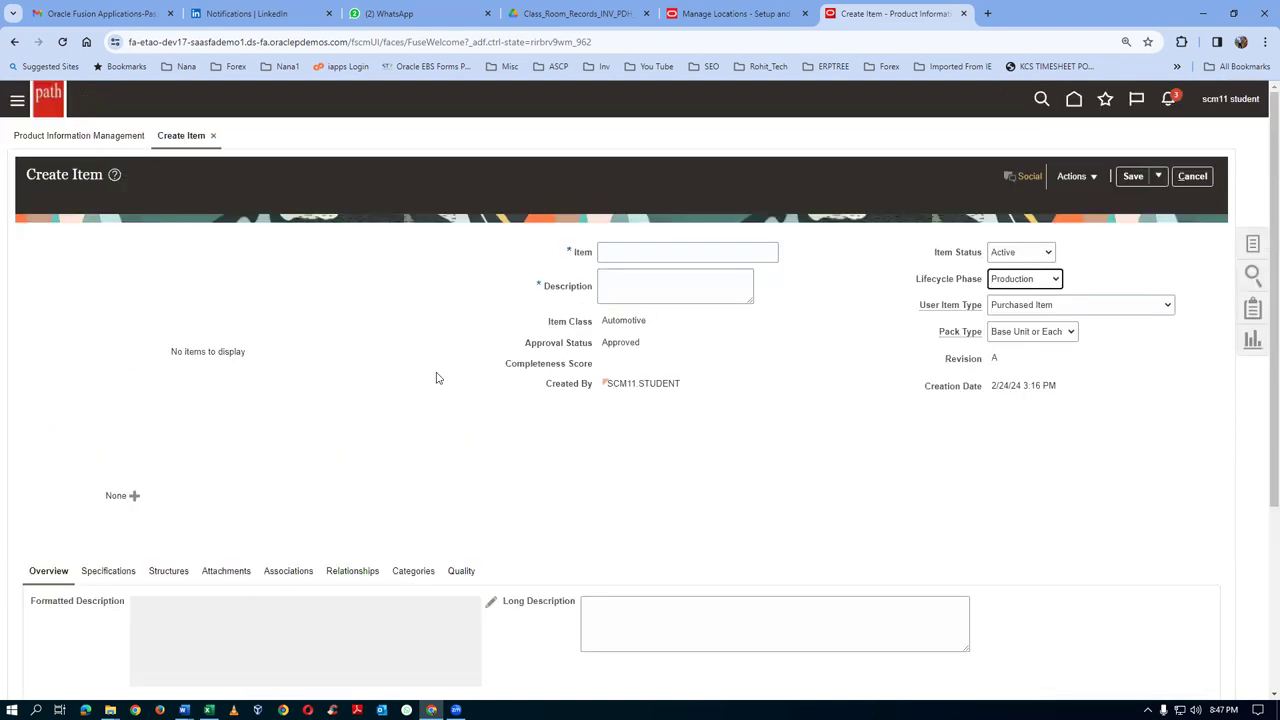
pyautogui.click(607, 258)
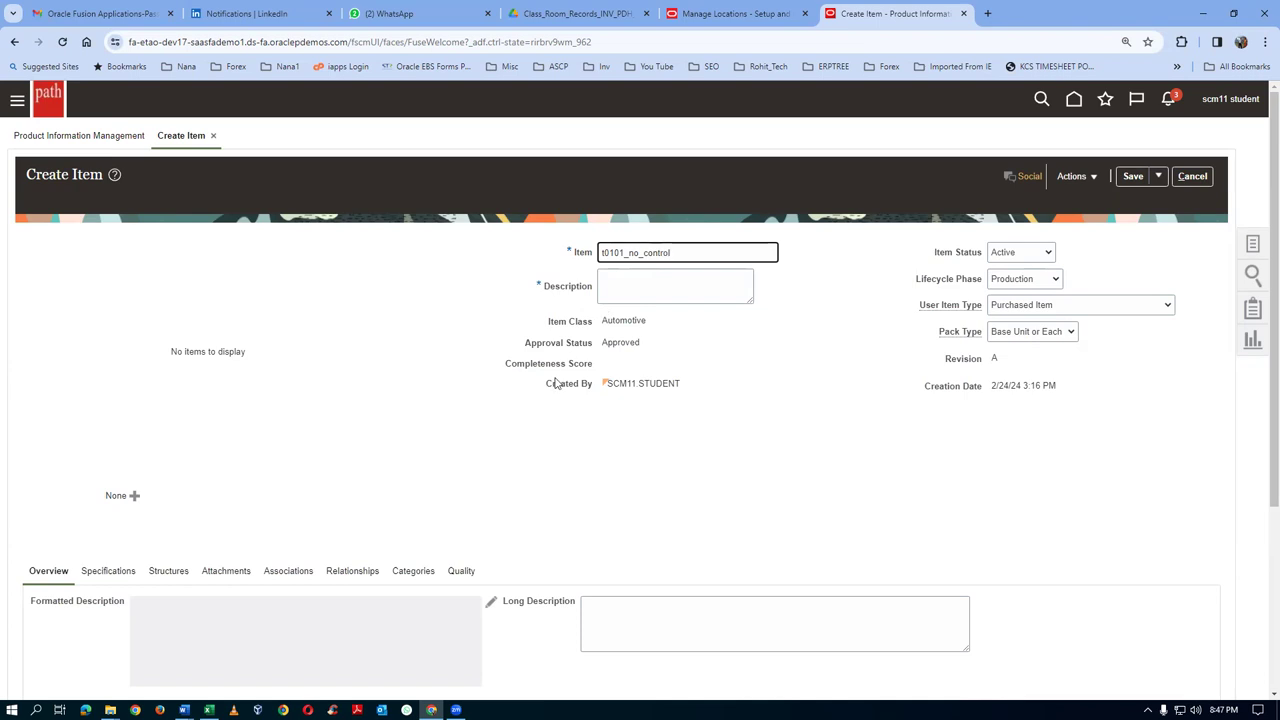
pyautogui.click(653, 286)
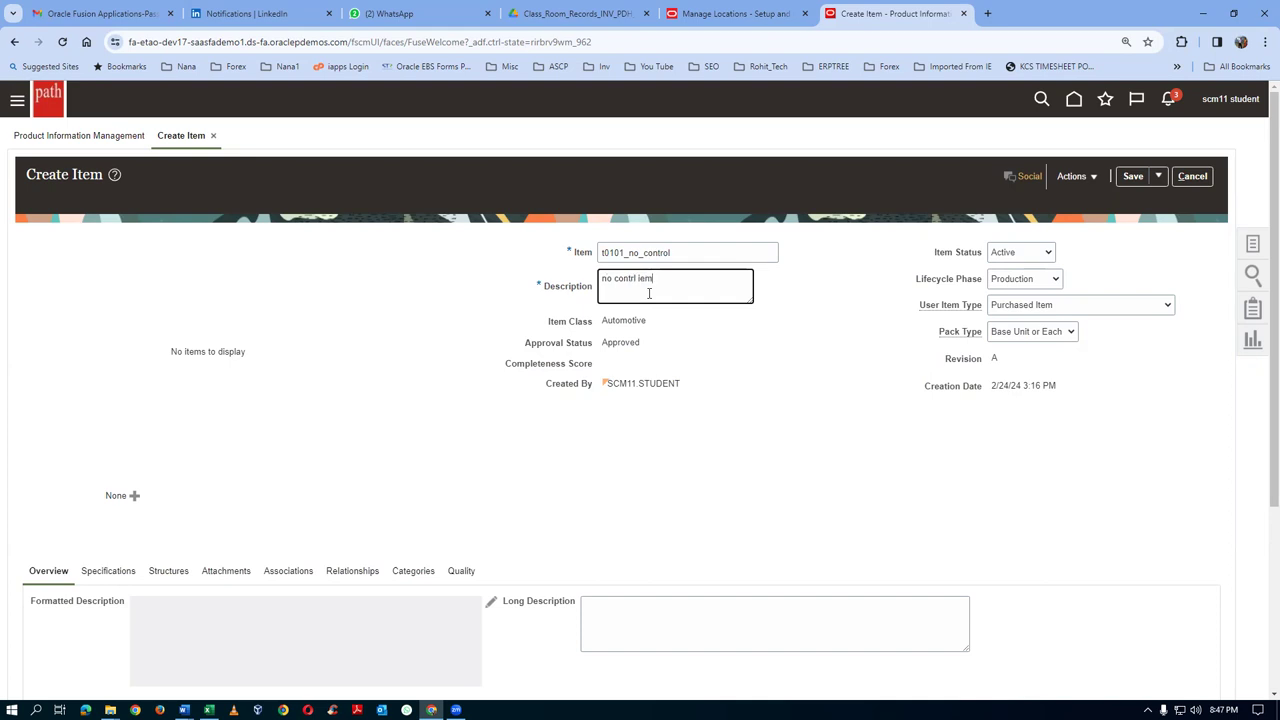
# - Enable cycle counting for the item in its Inventory organization specifications
pyautogui.click(110, 574)
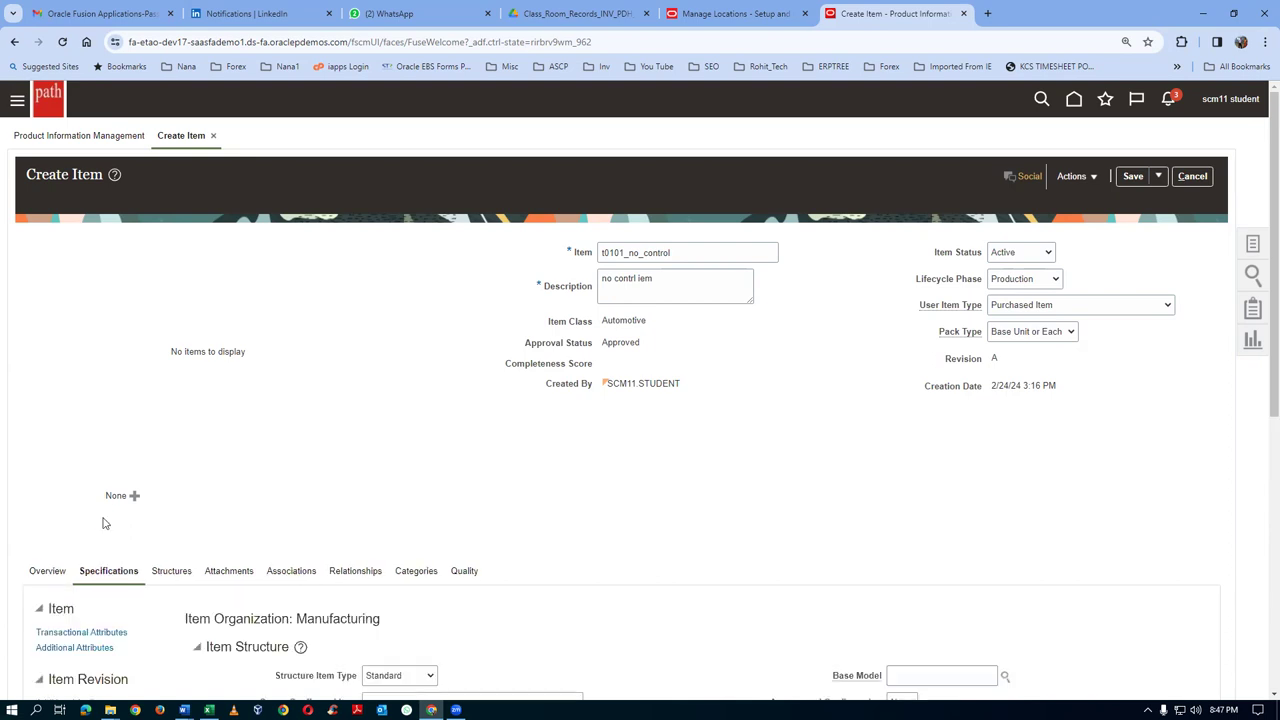
pyautogui.scroll(-2, 101, 529)
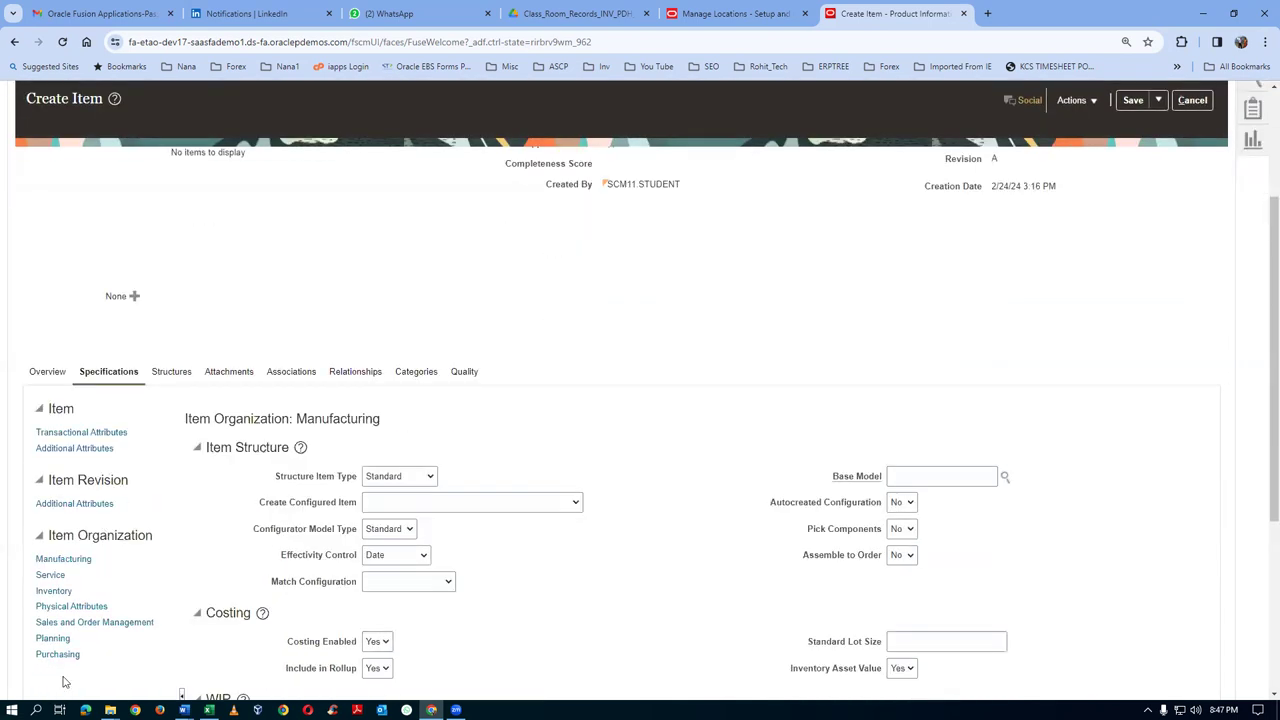
pyautogui.click(54, 591)
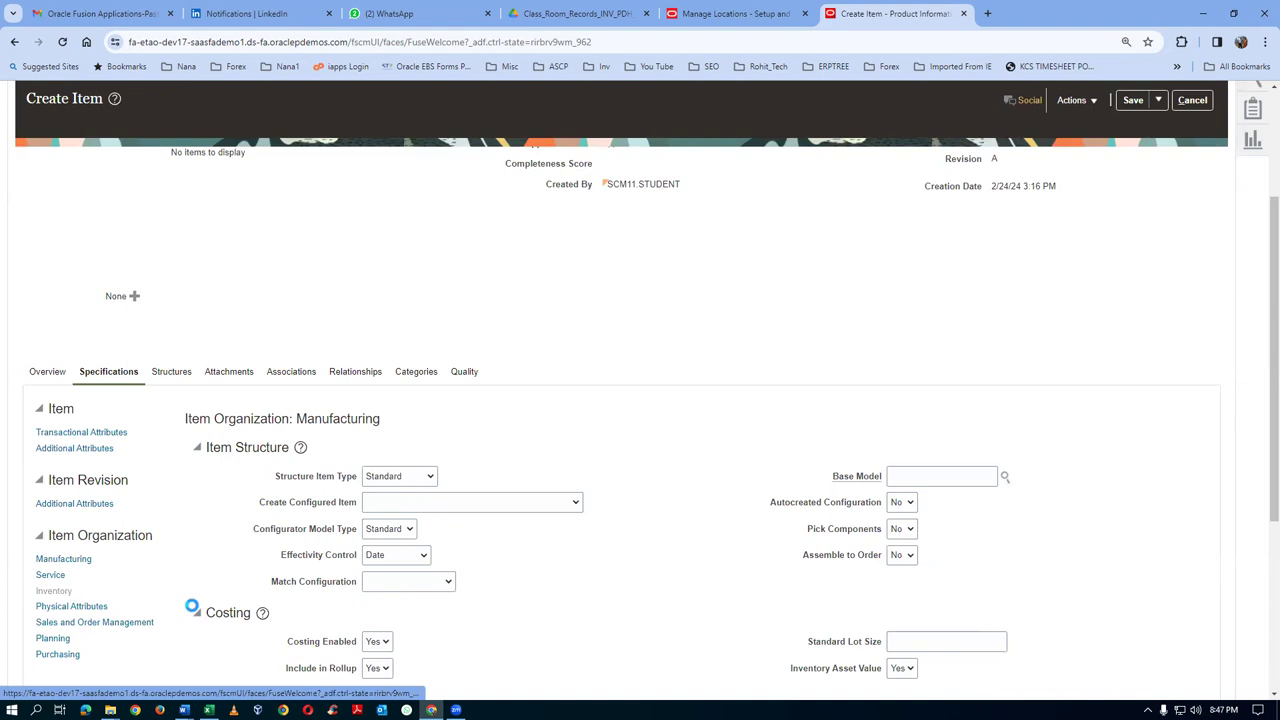
pyautogui.scroll(-3, 571, 618)
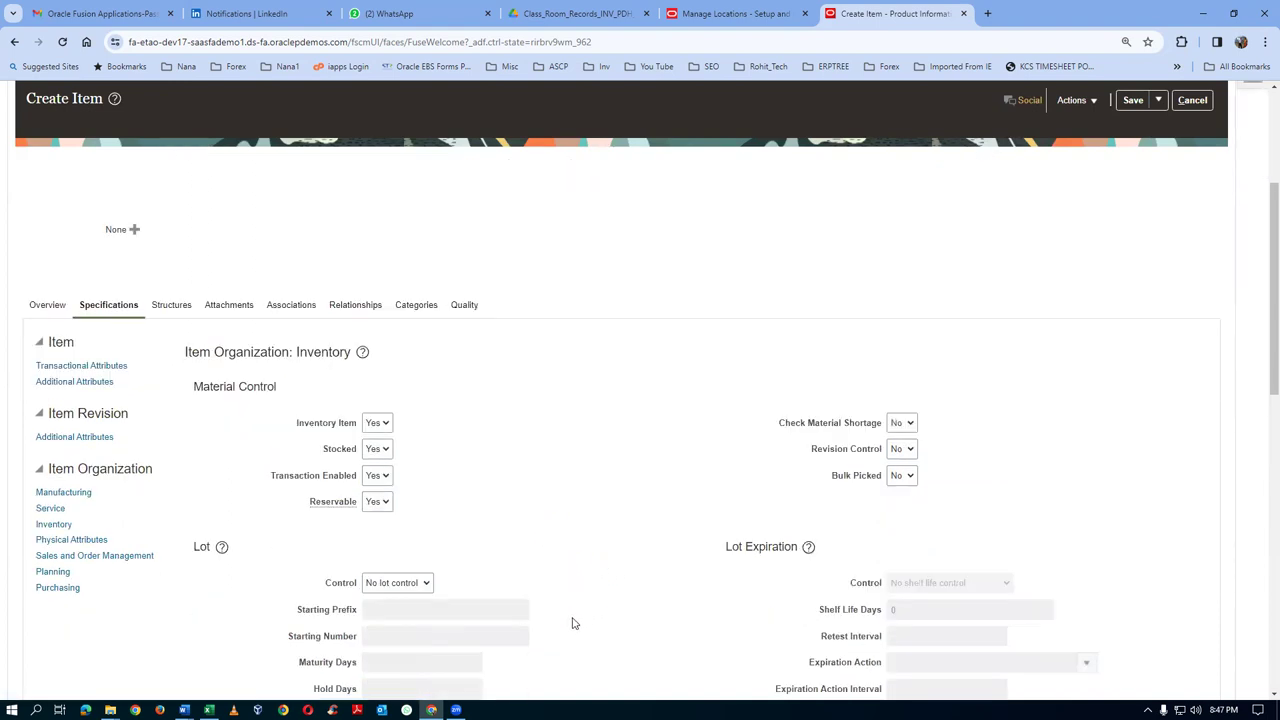
pyautogui.scroll(-5, 571, 625)
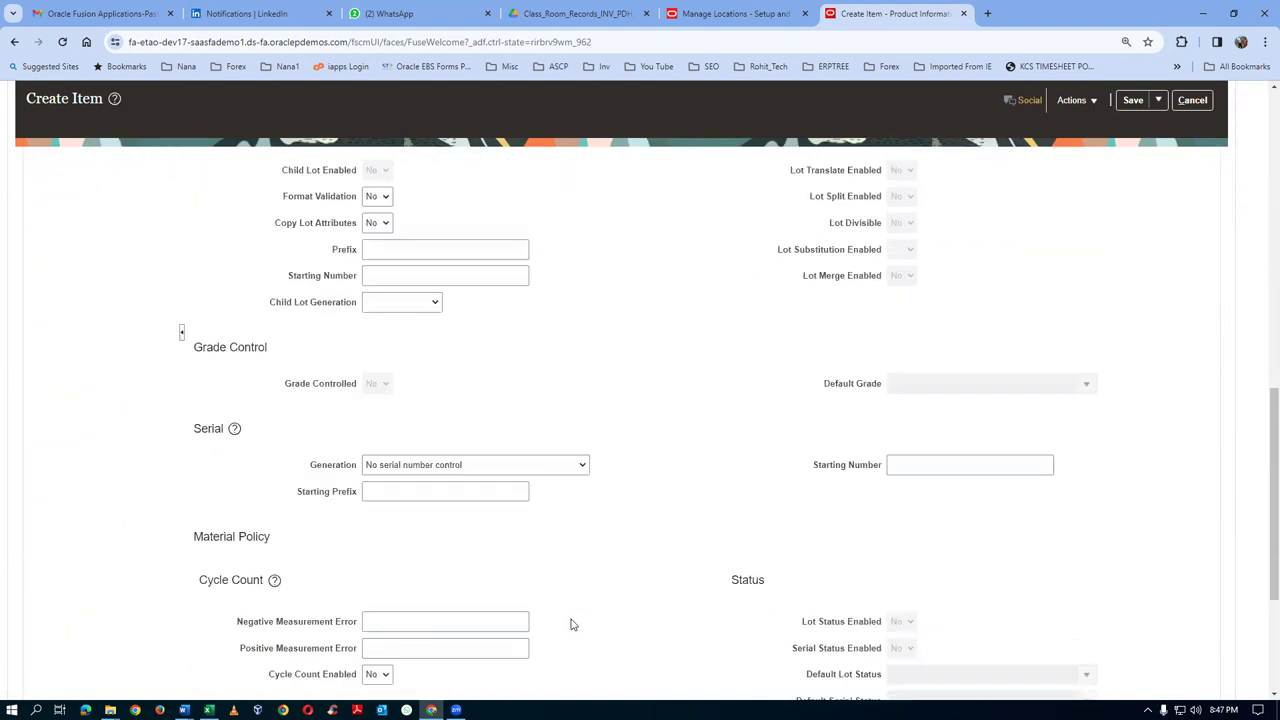
pyautogui.click(377, 541)
pyautogui.click(376, 569)
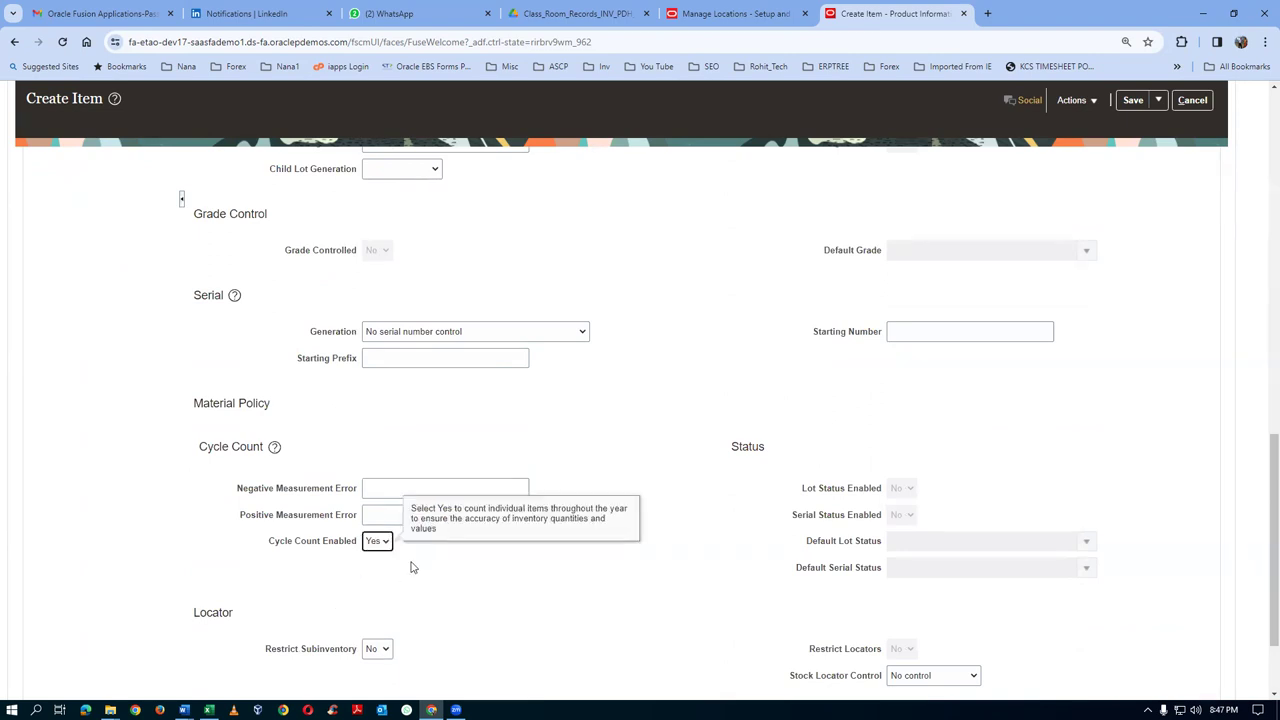
# - Associate item t0101_no_control with organization T016, and save and close the item
pyautogui.scroll(8, 433, 490)
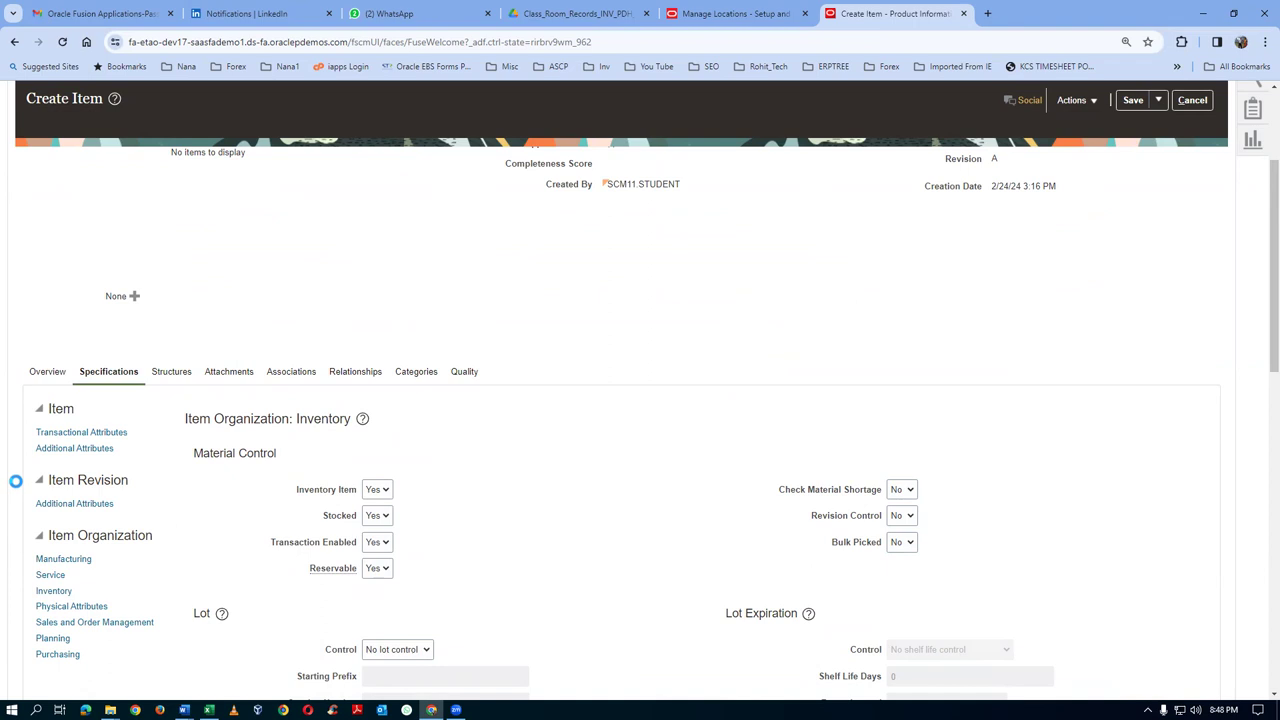
pyautogui.click(38, 569)
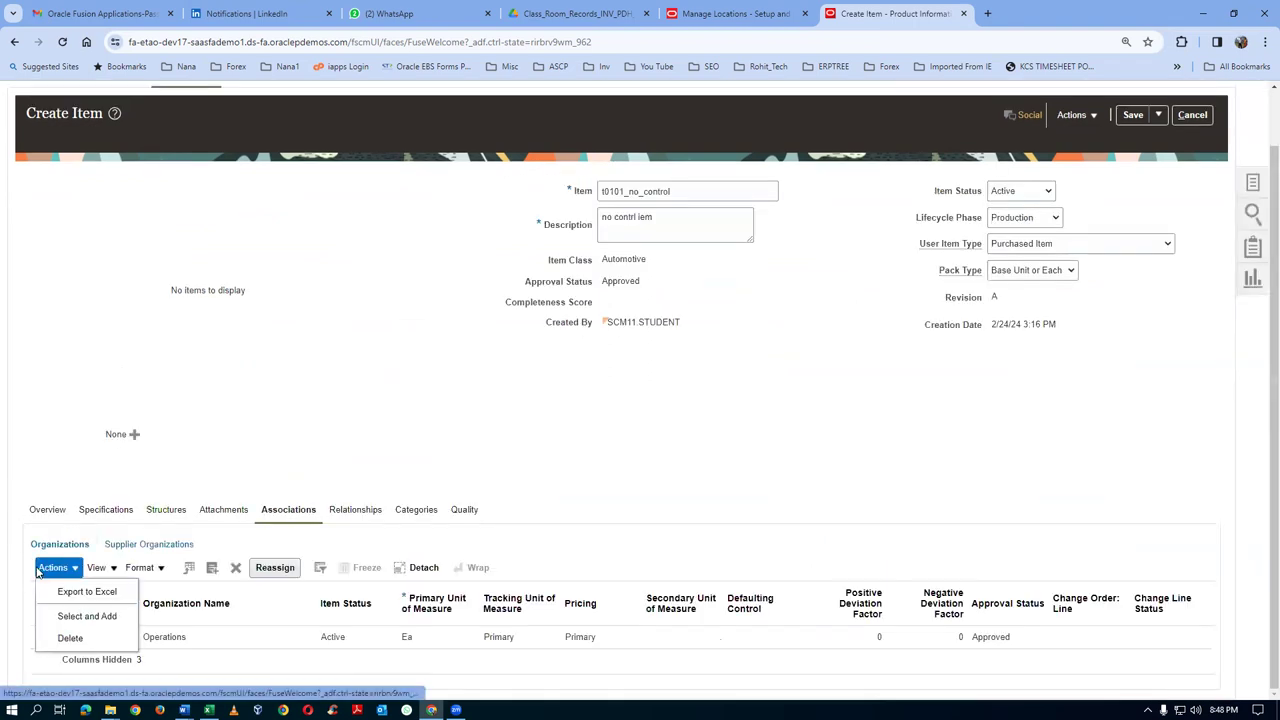
pyautogui.click(87, 616)
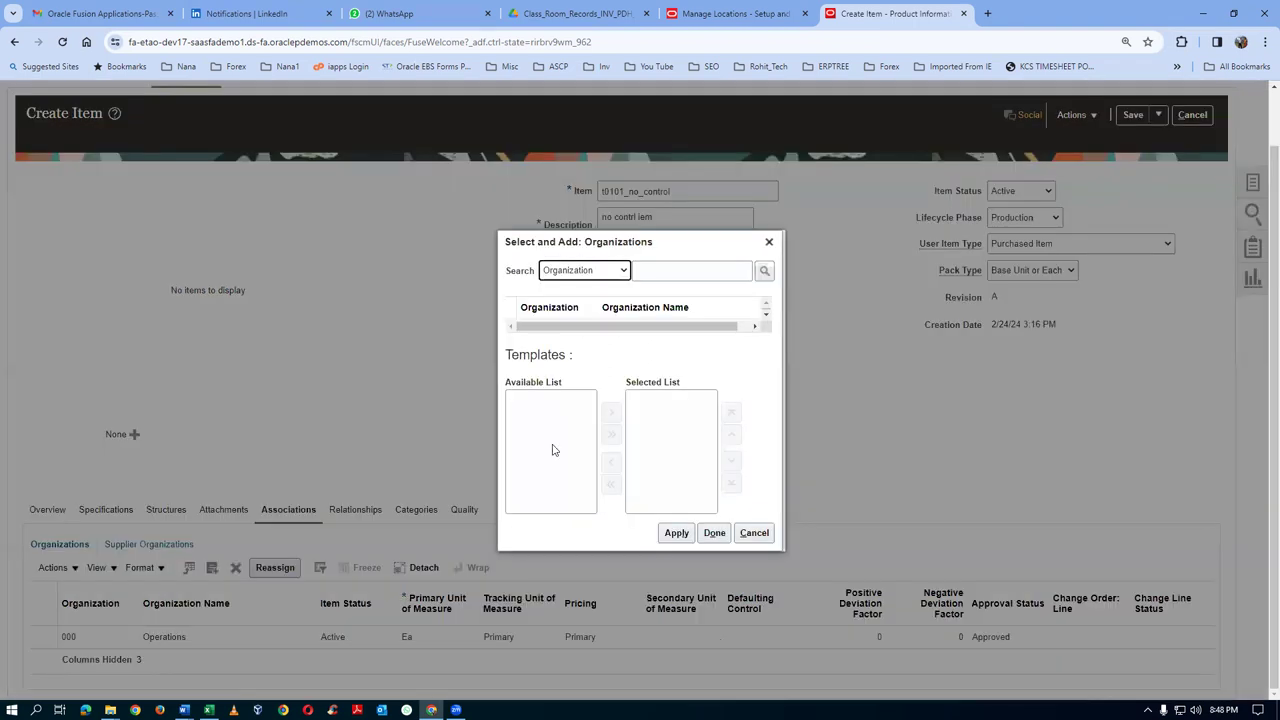
pyautogui.click(654, 272)
pyautogui.write('t01')
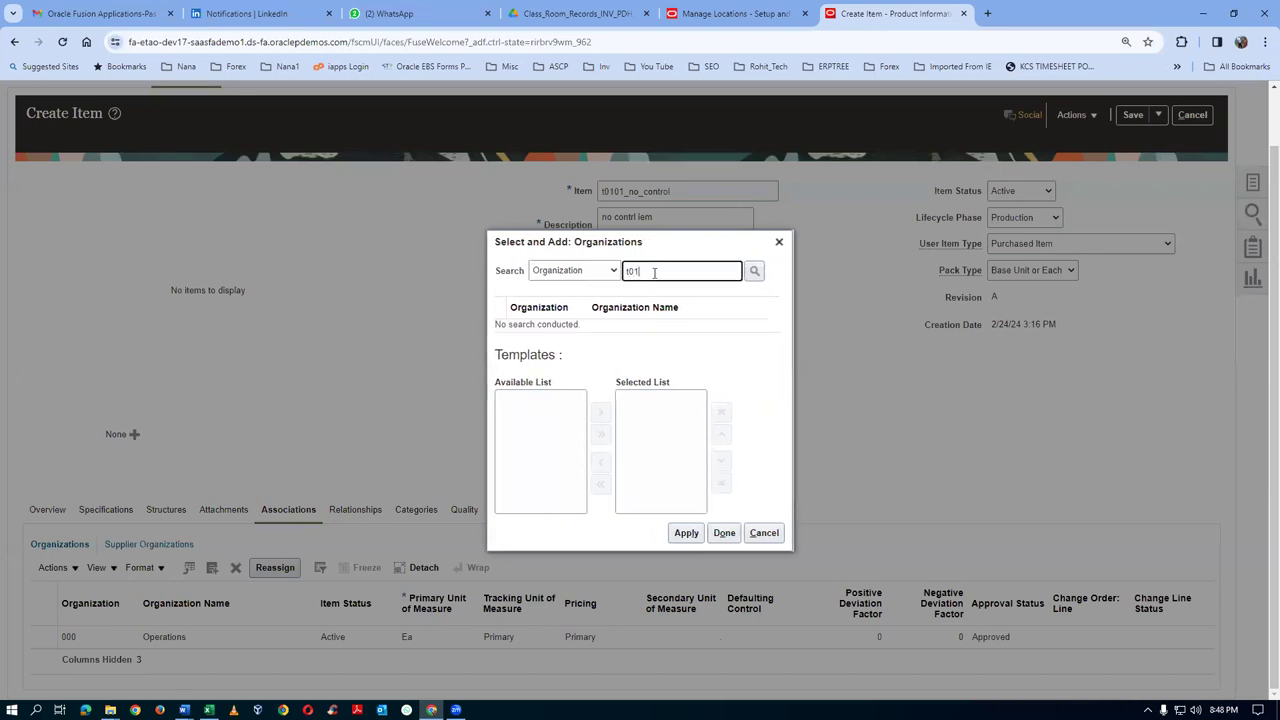
pyautogui.write('6')
pyautogui.press('Return')
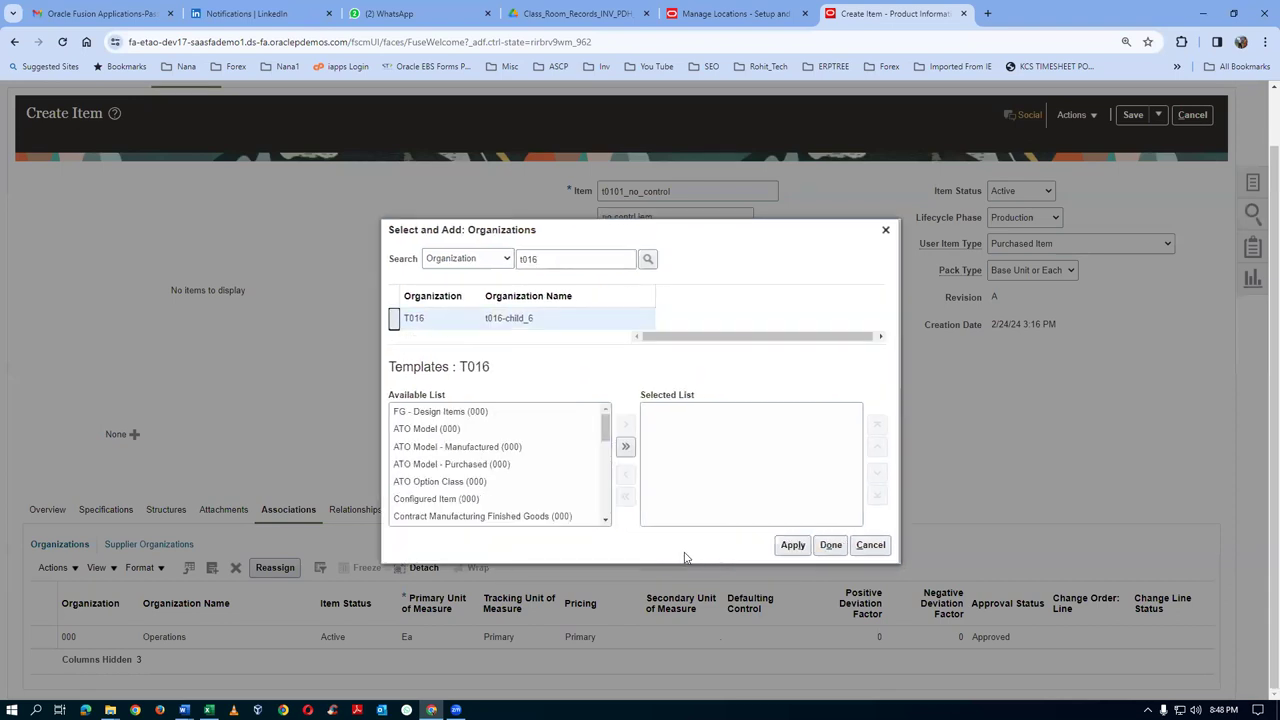
pyautogui.click(792, 545)
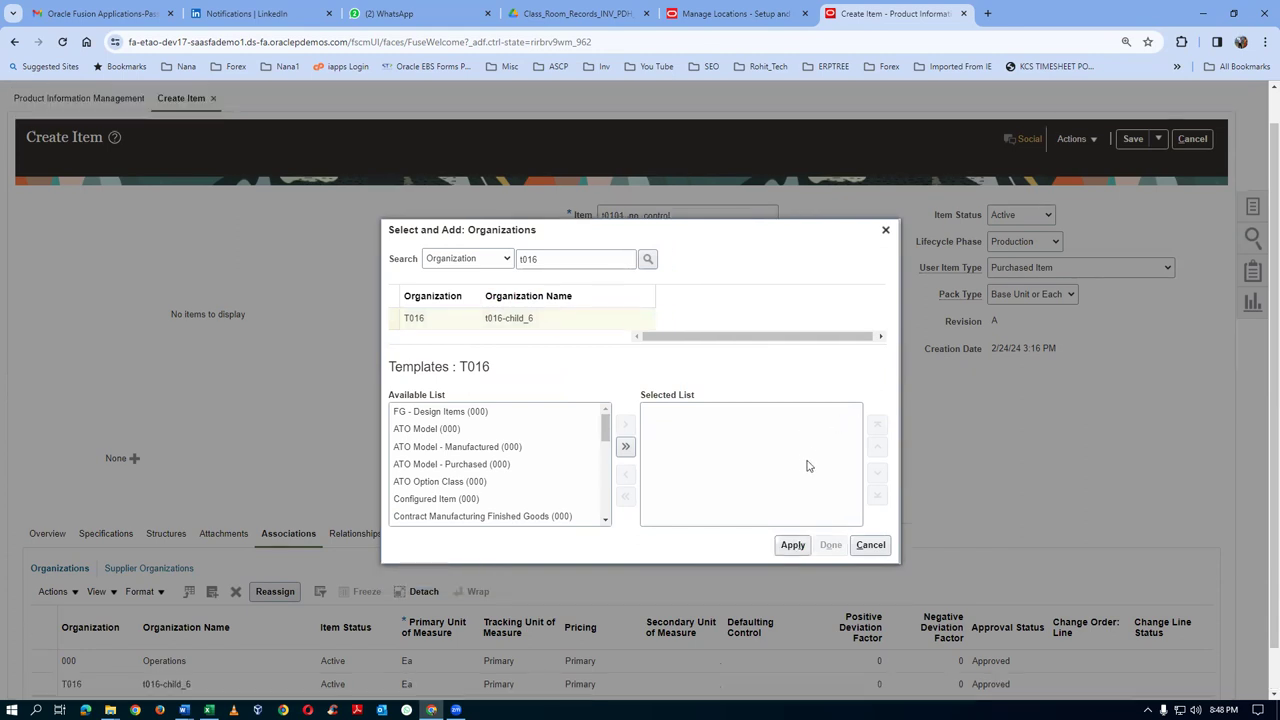
pyautogui.press('Escape')
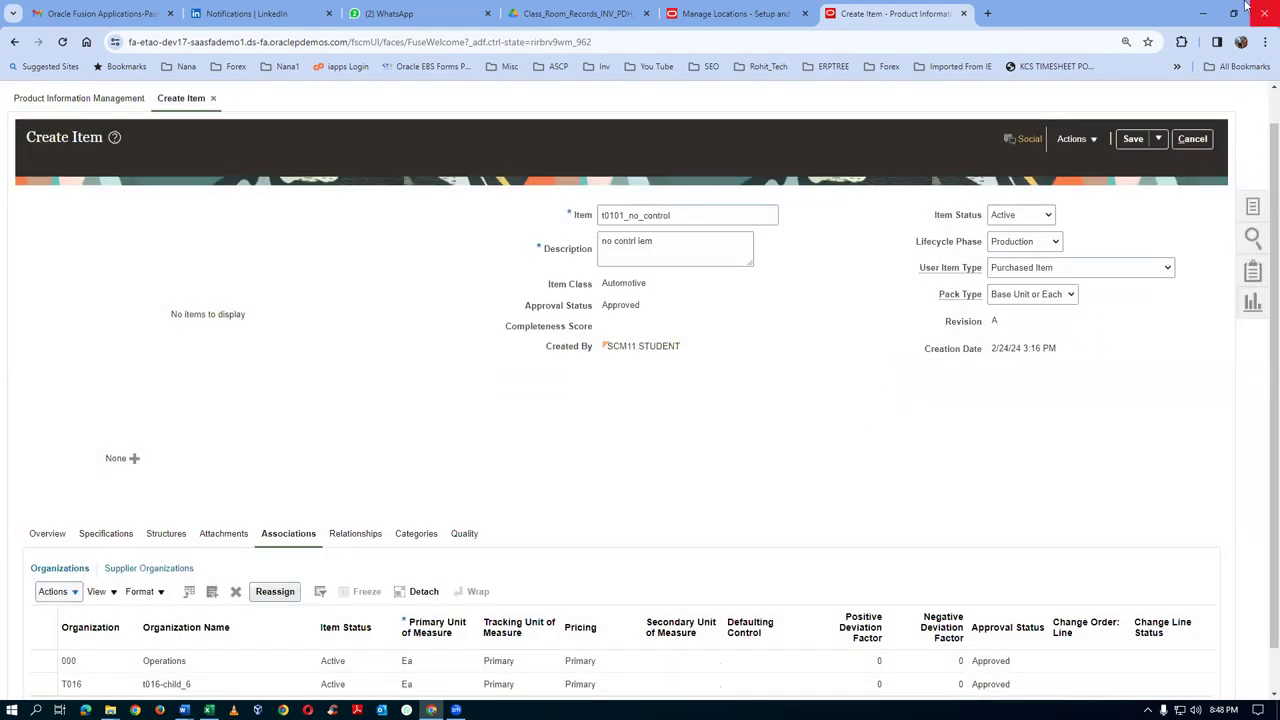
pyautogui.click(1161, 144)
pyautogui.click(1175, 165)
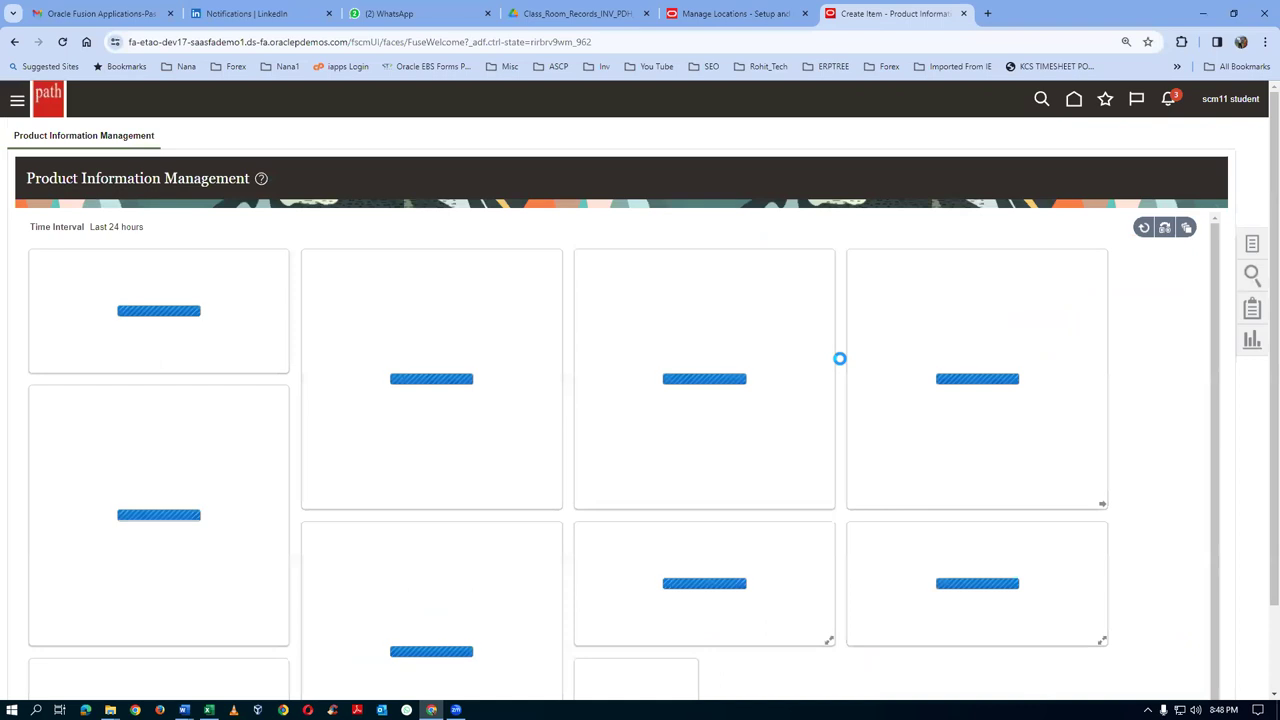
# - Start creating another new item in organization 000 with the Automotive item class
pyautogui.click(1251, 245)
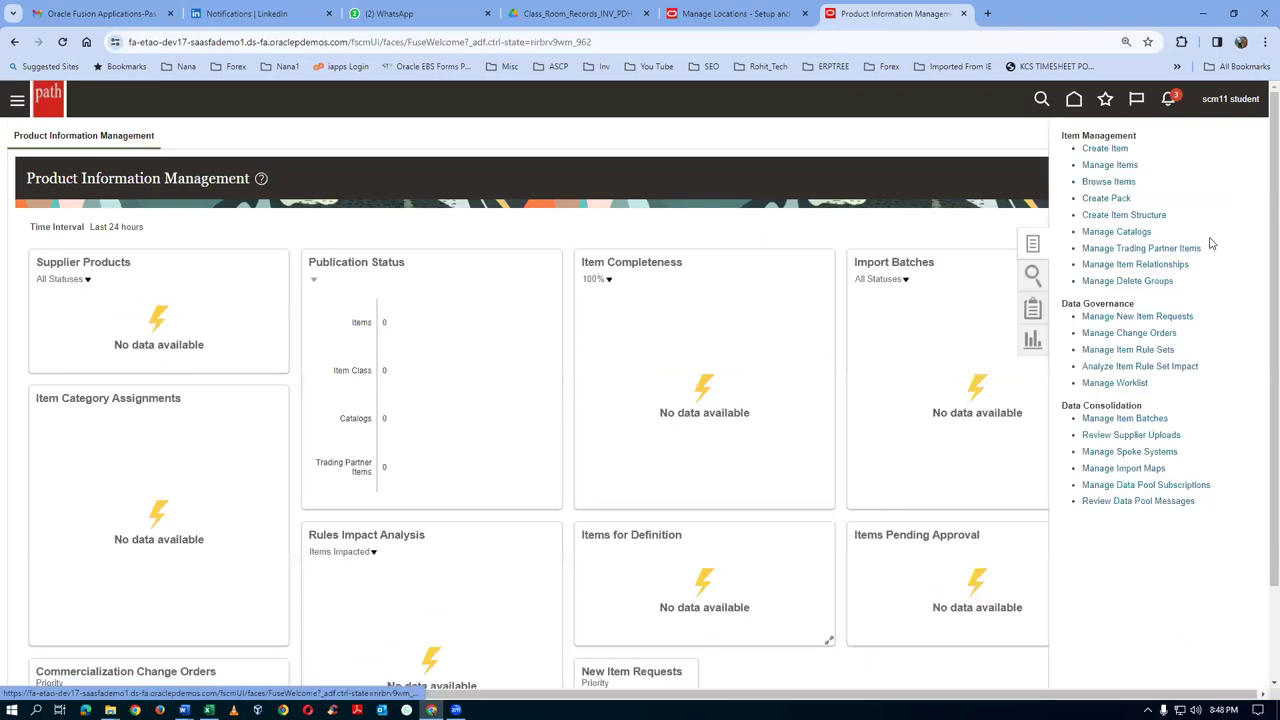
pyautogui.click(1102, 149)
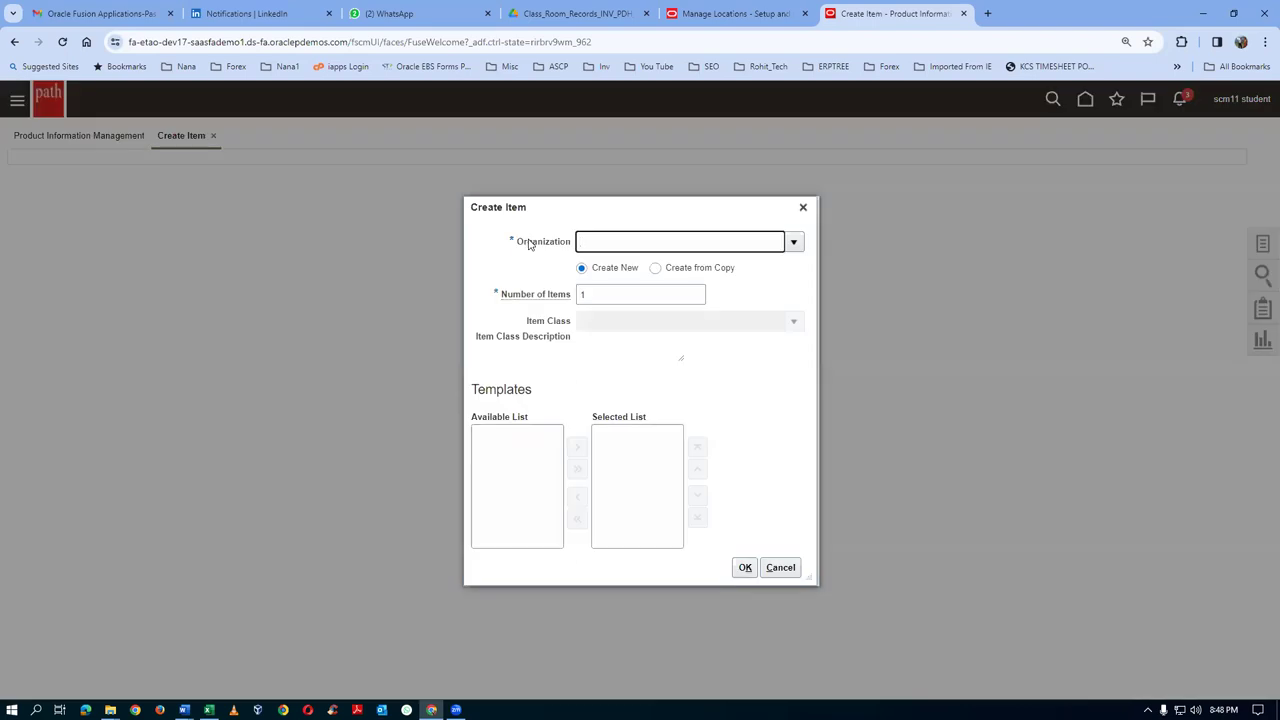
pyautogui.write('000')
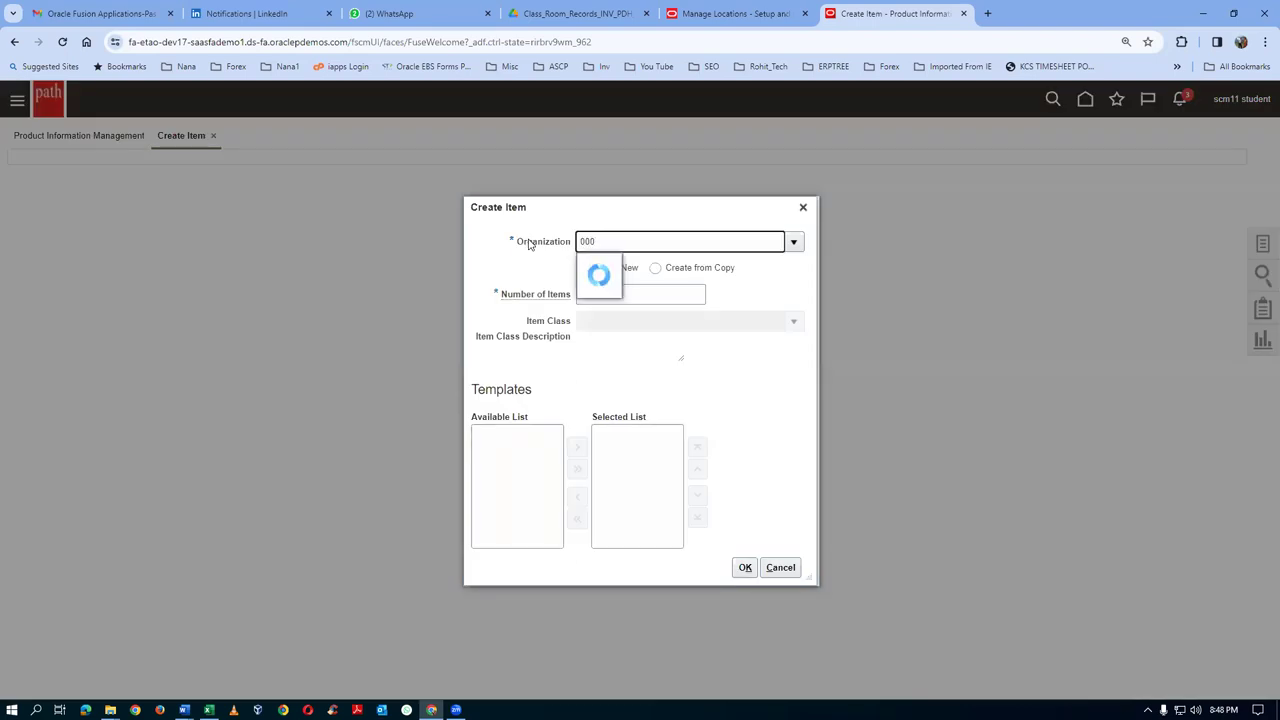
pyautogui.click(619, 266)
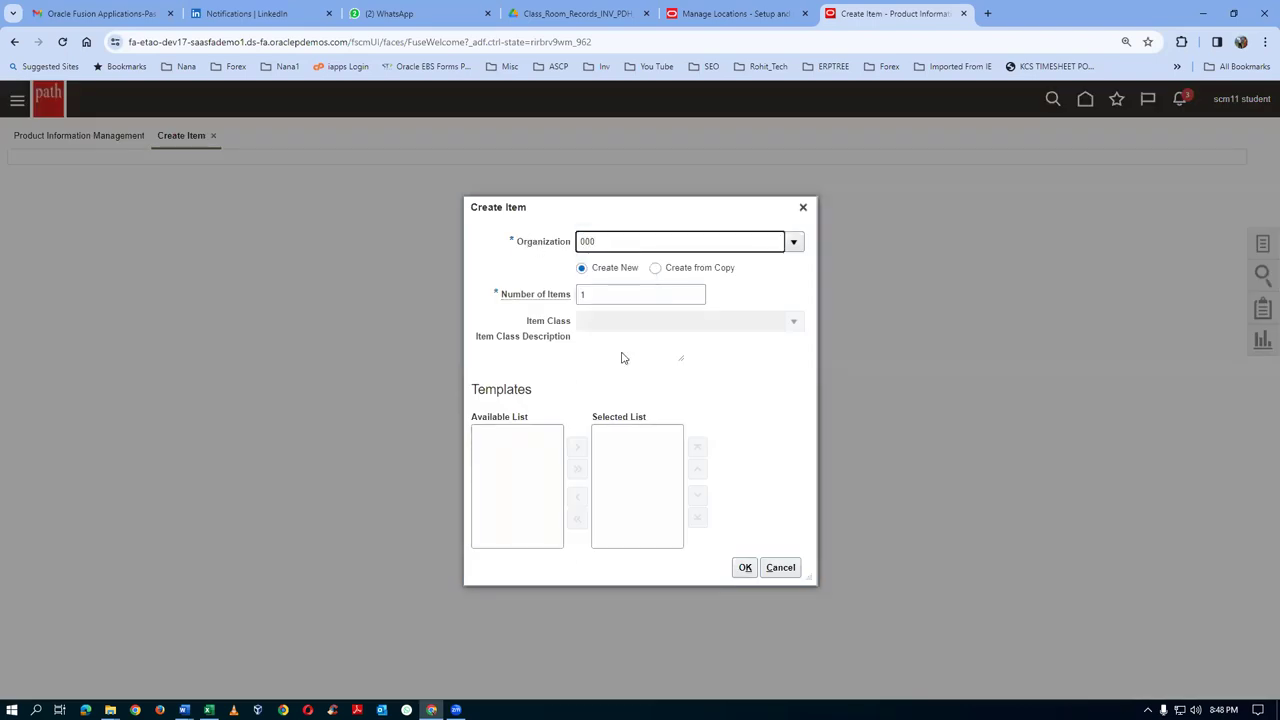
pyautogui.click(805, 321)
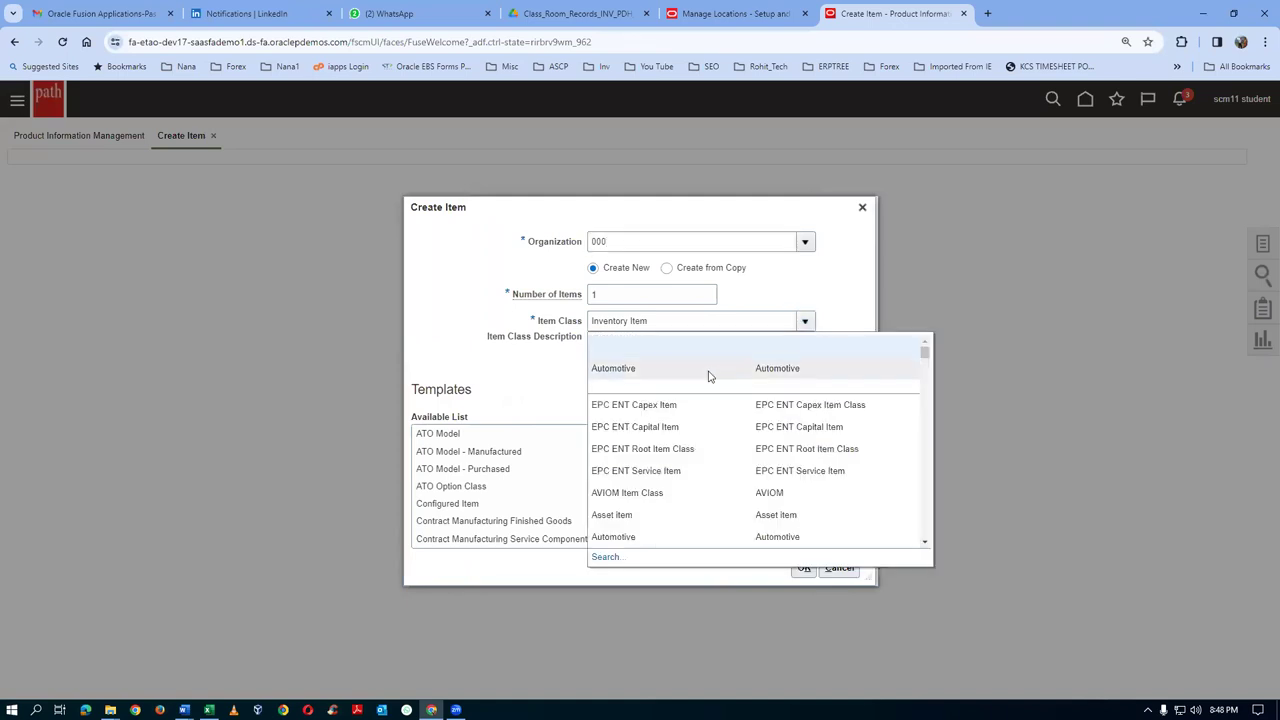
pyautogui.click(708, 372)
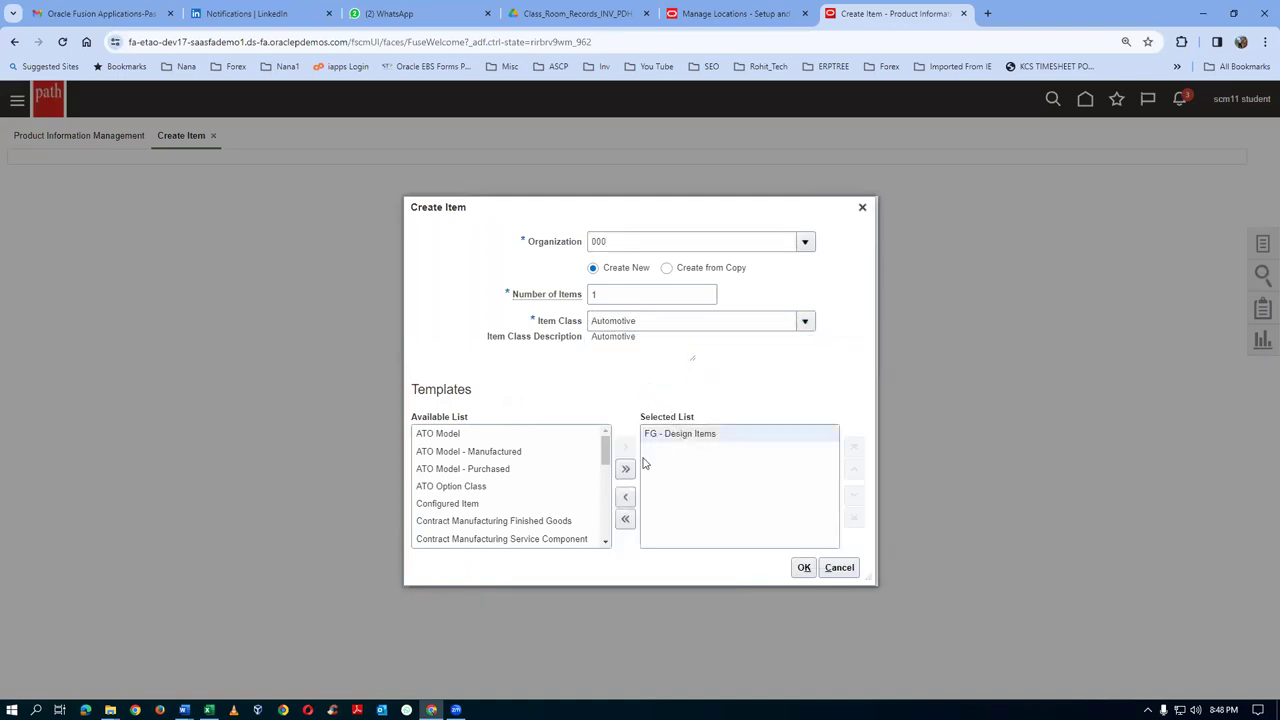
# - Swap the FG - Design Items template for Purchased Item and proceed to the second item's details
pyautogui.click(625, 497)
pyautogui.moveTo(604, 514); pyautogui.dragTo(604, 500)
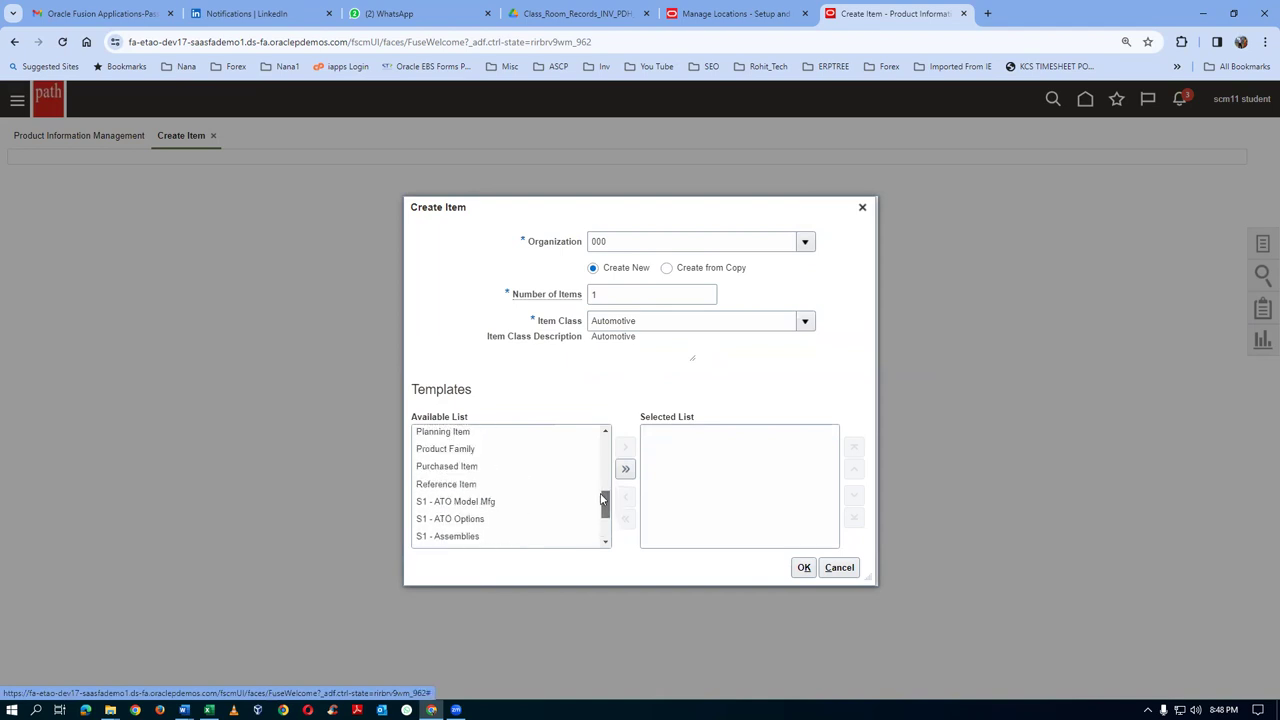
pyautogui.click(474, 468)
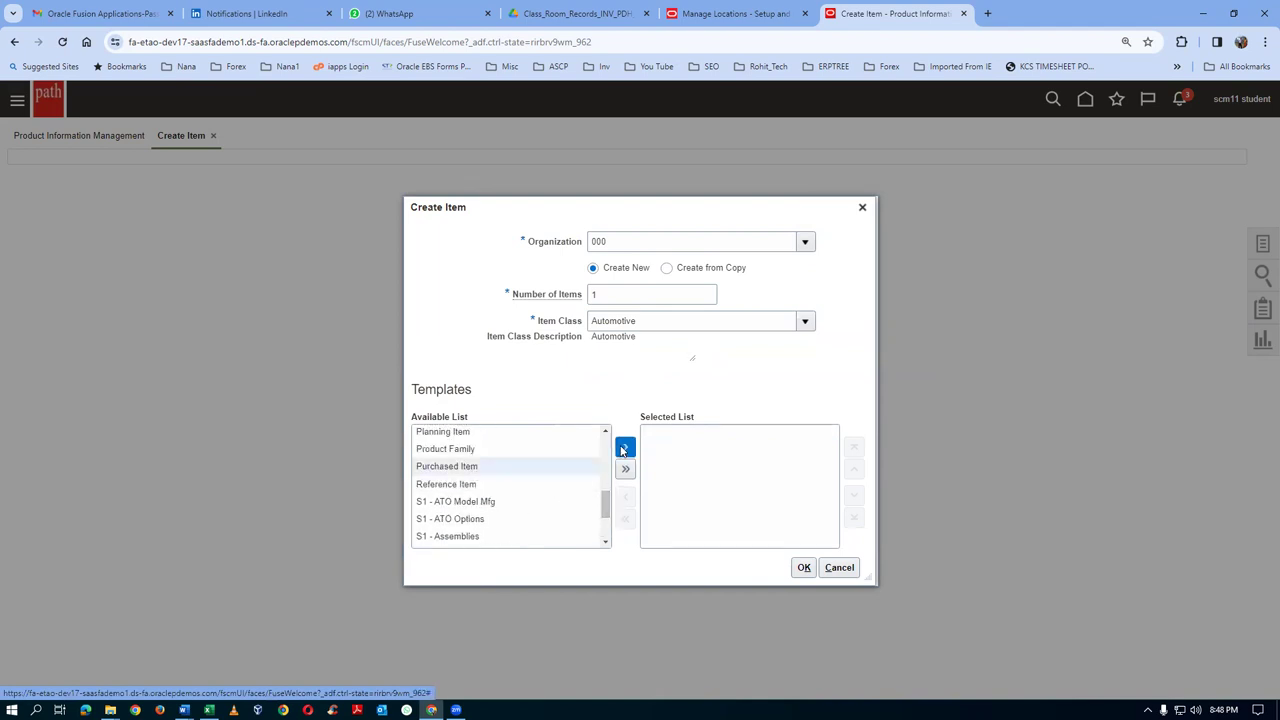
pyautogui.click(624, 448)
pyautogui.click(797, 566)
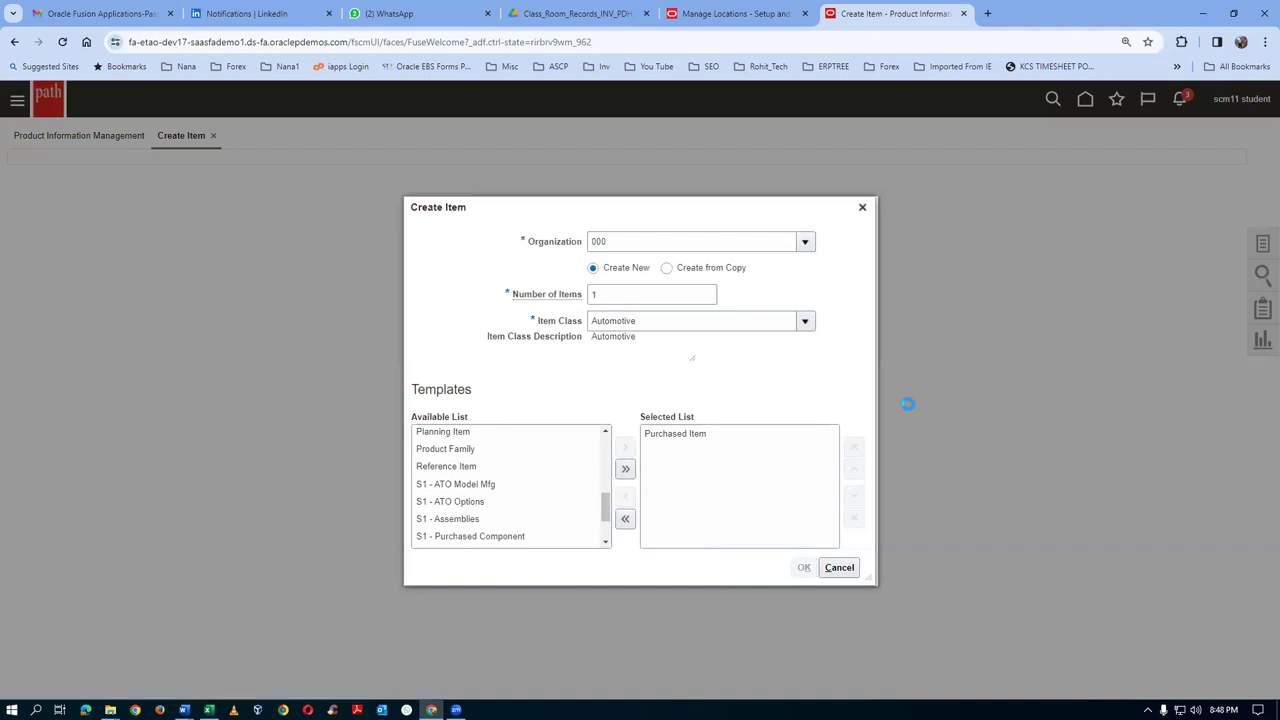
pyautogui.click(856, 423)
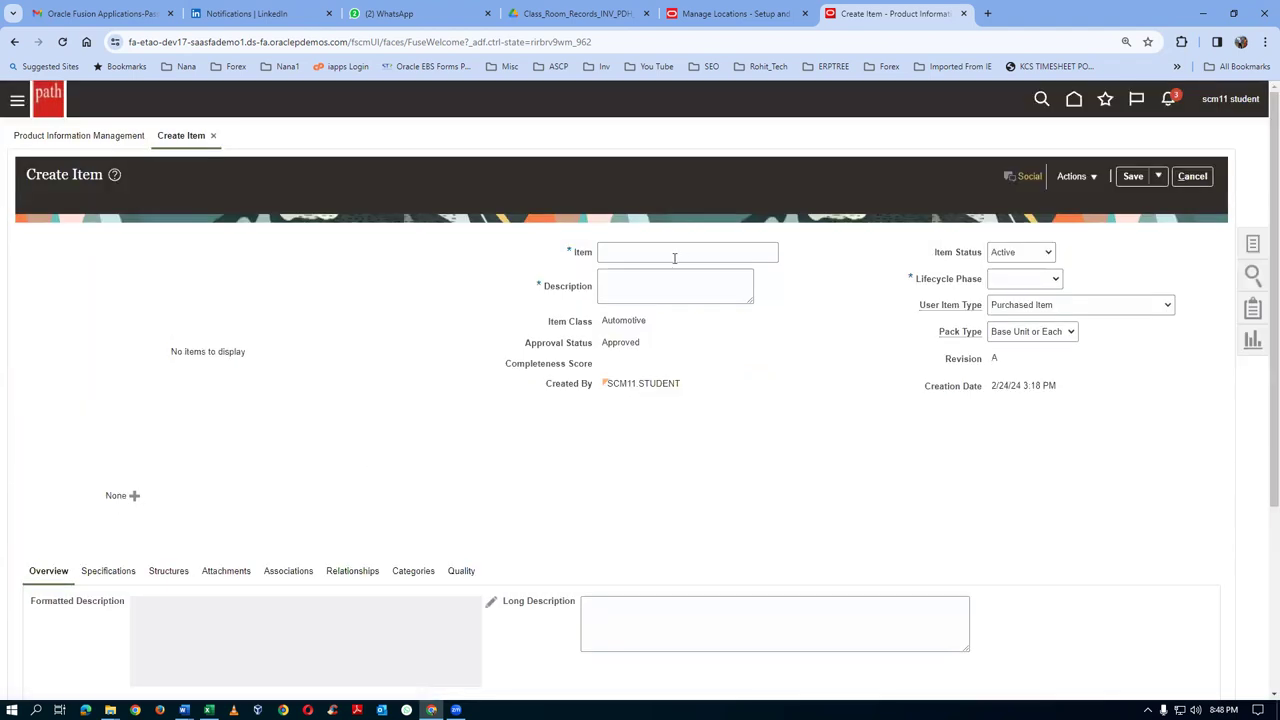
# - Name the item t0102_lot_controlled and enter the description "lot controleedm iyem"
pyautogui.click(663, 248)
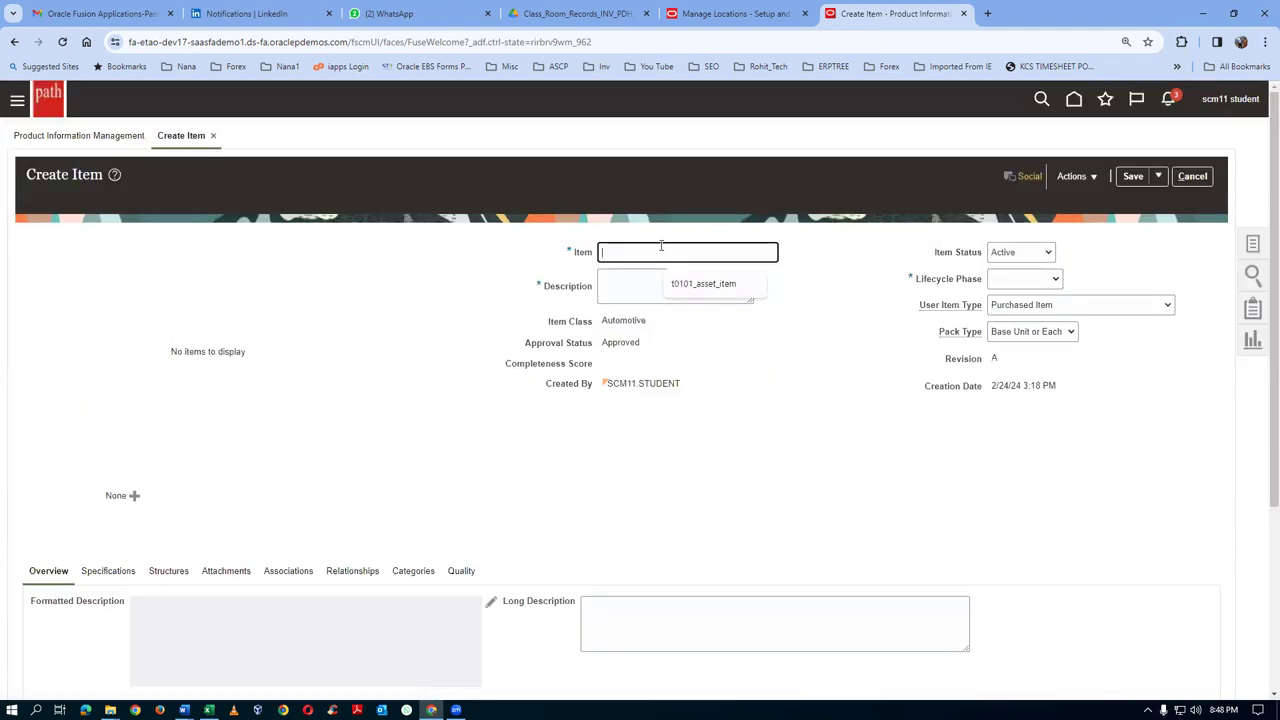
pyautogui.write('t0102_lot_controlled')
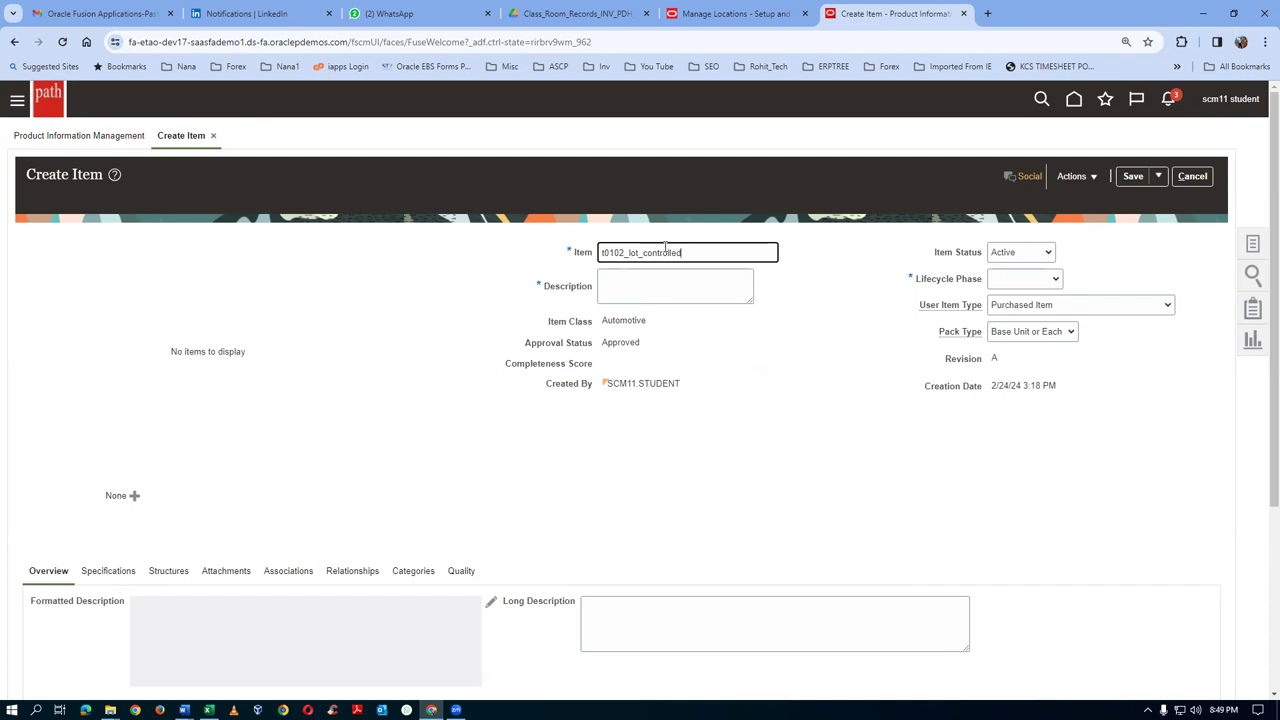
pyautogui.click(665, 276)
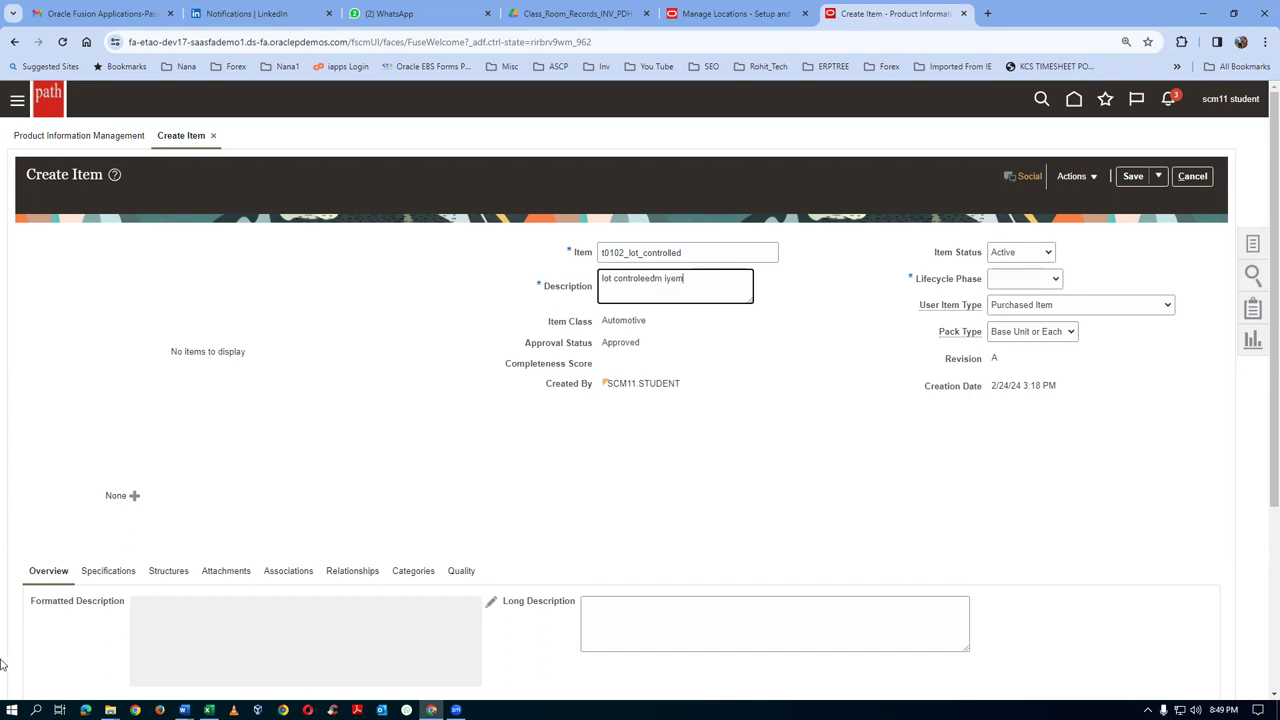
# - In the item's Inventory organization specifications, set full lot control with starting prefix lot_ and starting number 101
pyautogui.click(97, 578)
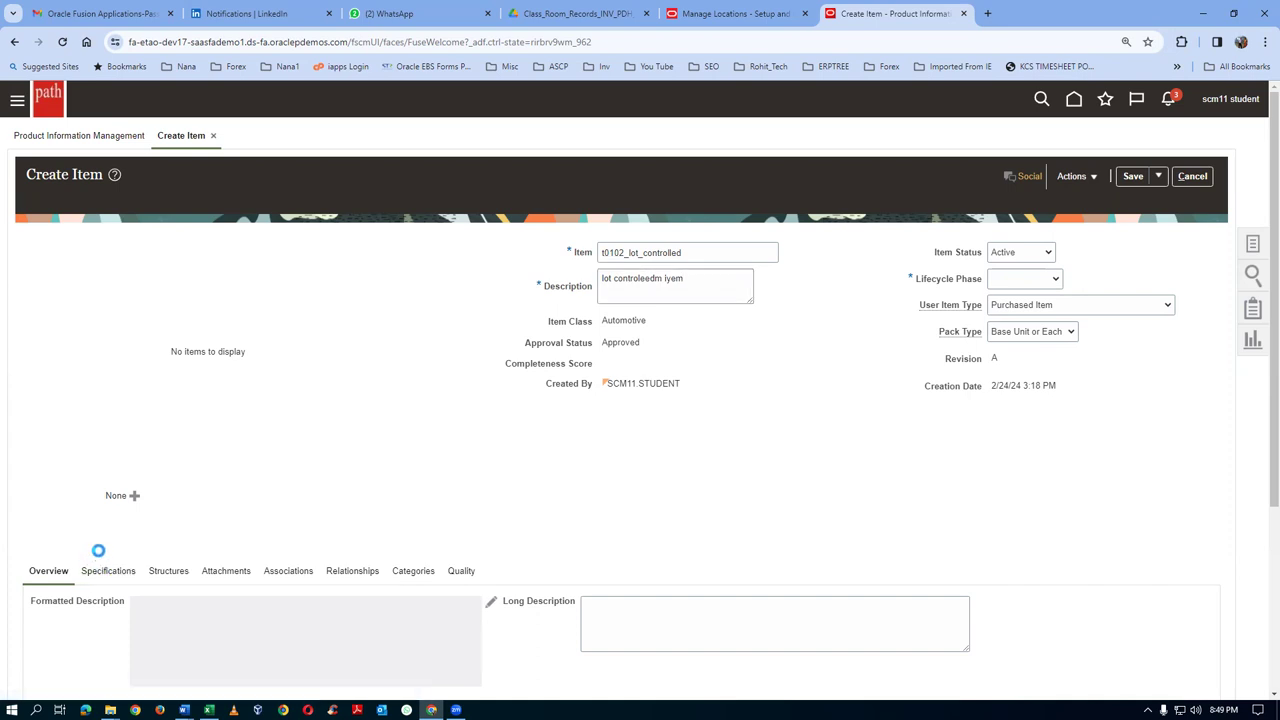
pyautogui.scroll(-3, 93, 543)
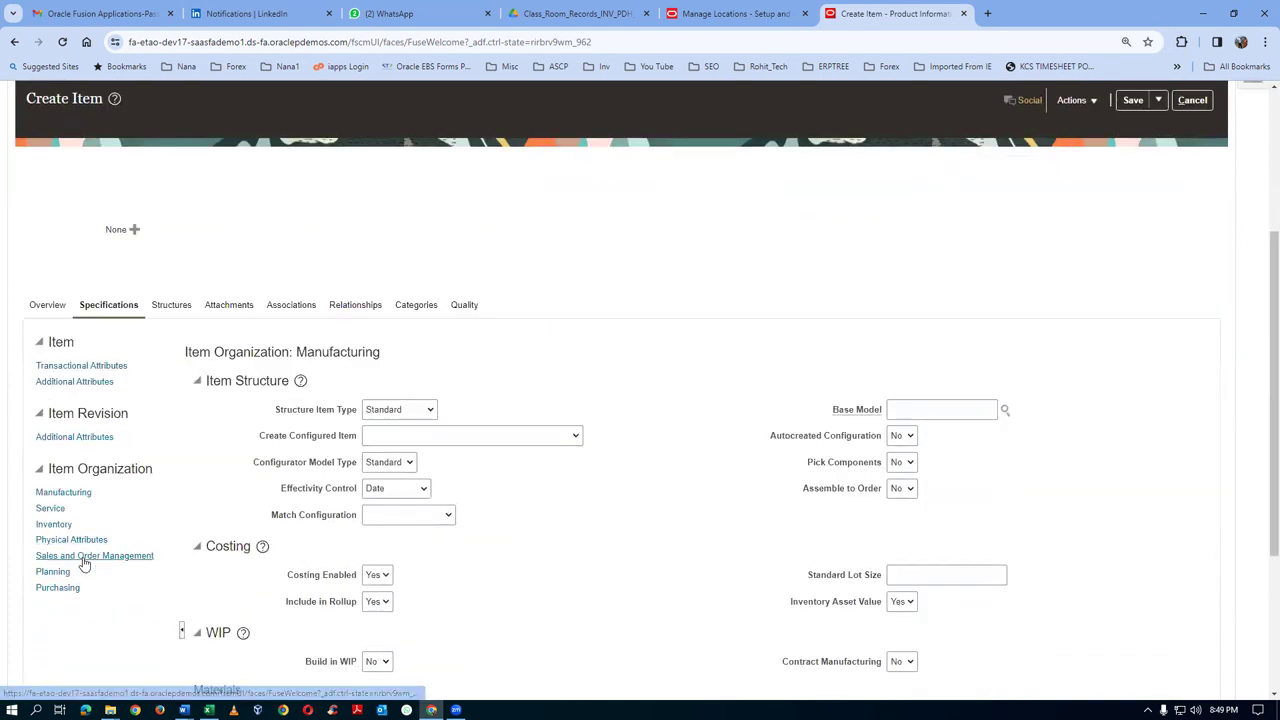
pyautogui.click(55, 525)
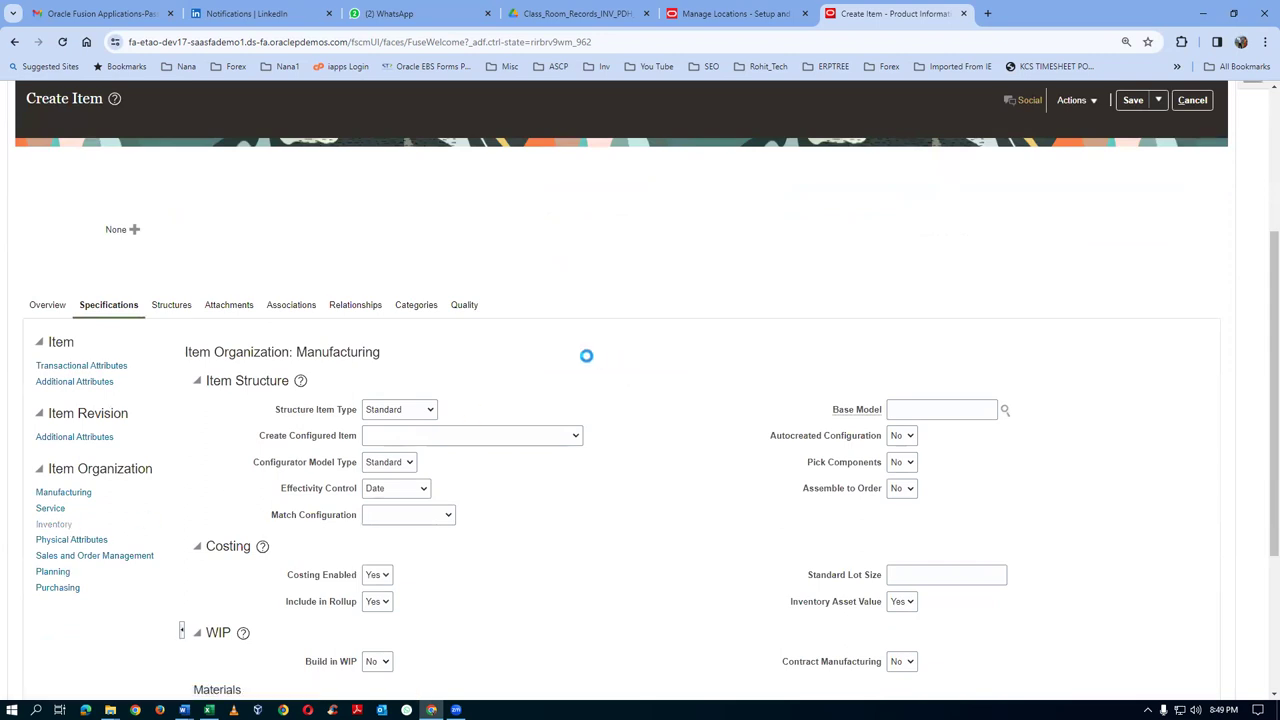
pyautogui.click(421, 582)
pyautogui.click(396, 608)
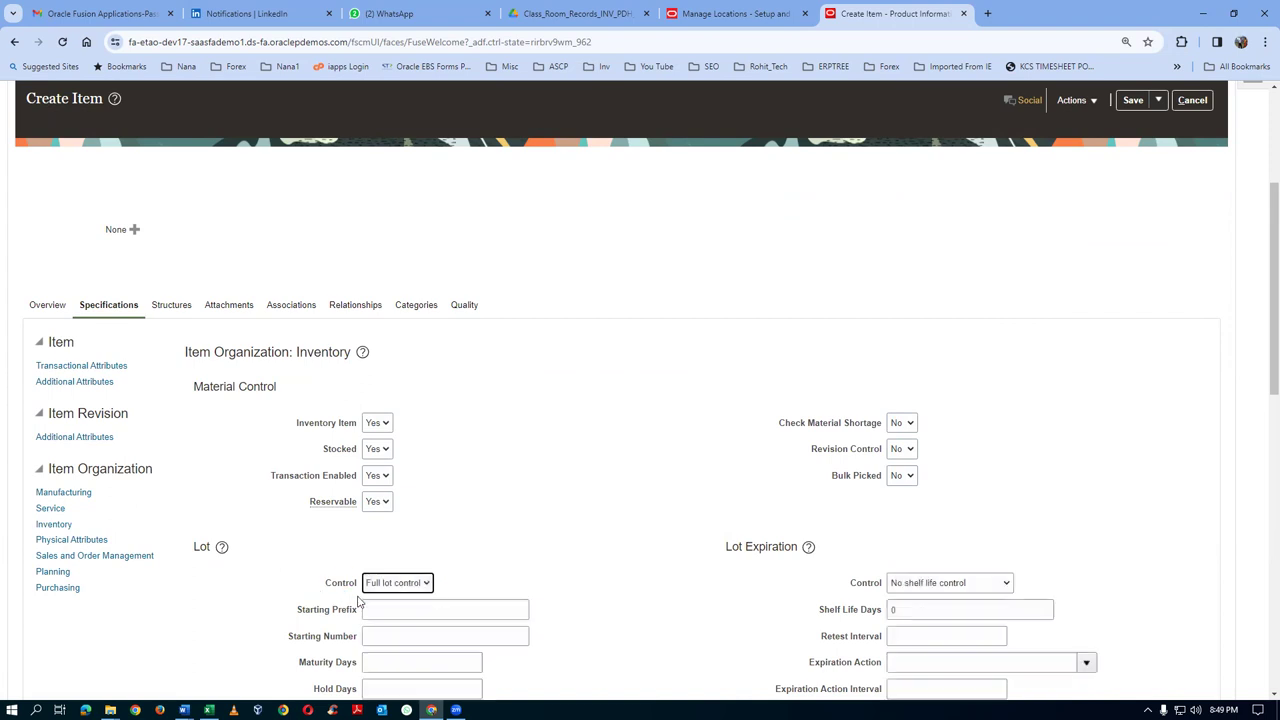
pyautogui.click(372, 605)
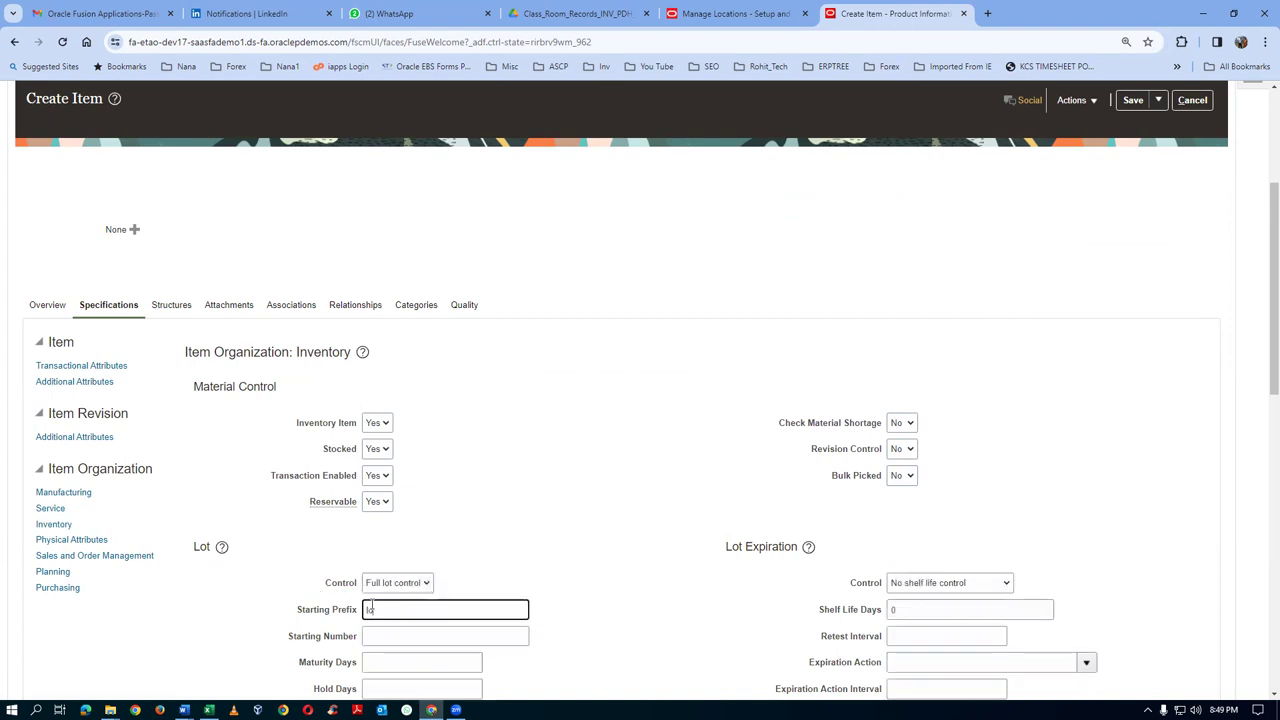
pyautogui.write('lo_')
pyautogui.press('Tab')
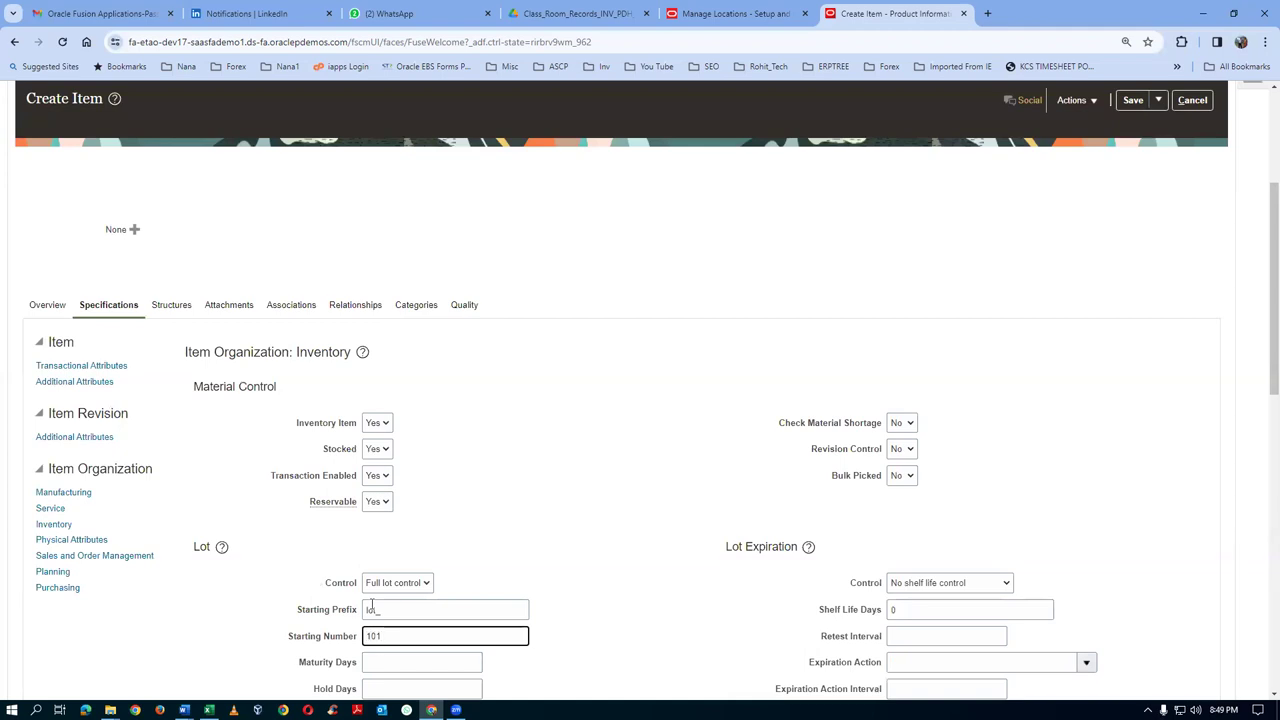
# - Enable cycle counting for the lot-controlled item
pyautogui.scroll(-4, 360, 608)
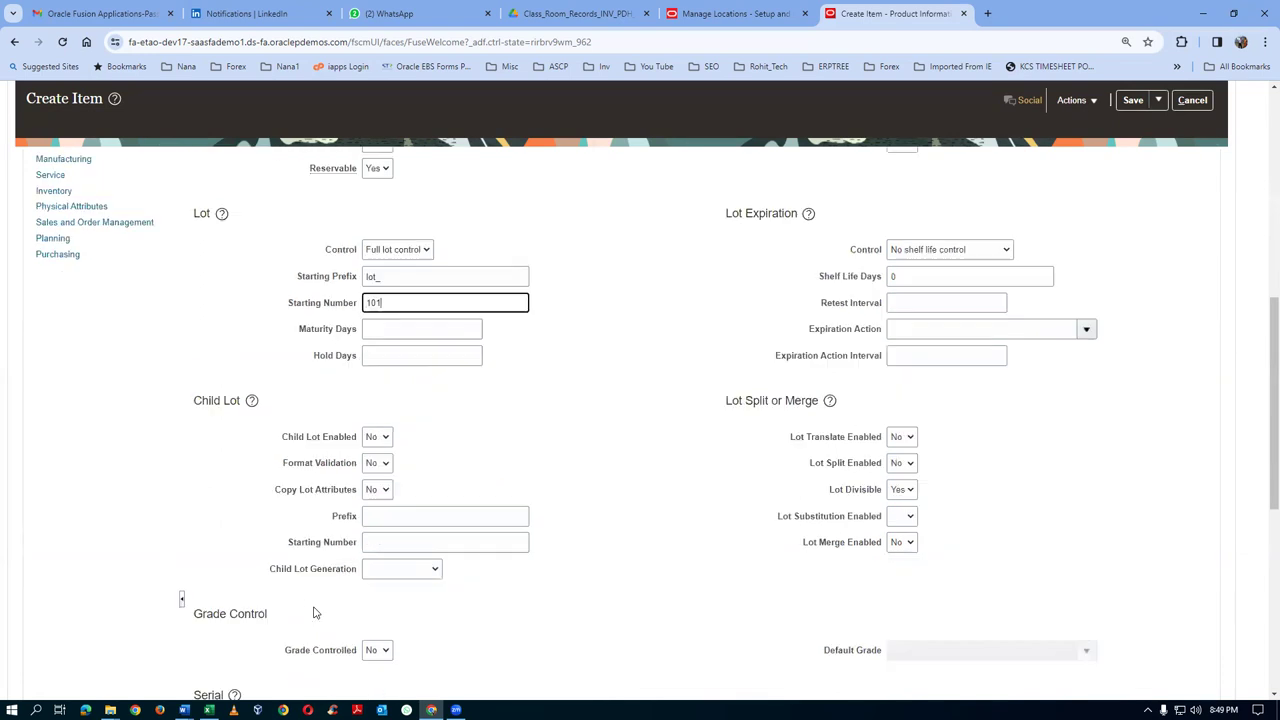
pyautogui.scroll(-5, 312, 617)
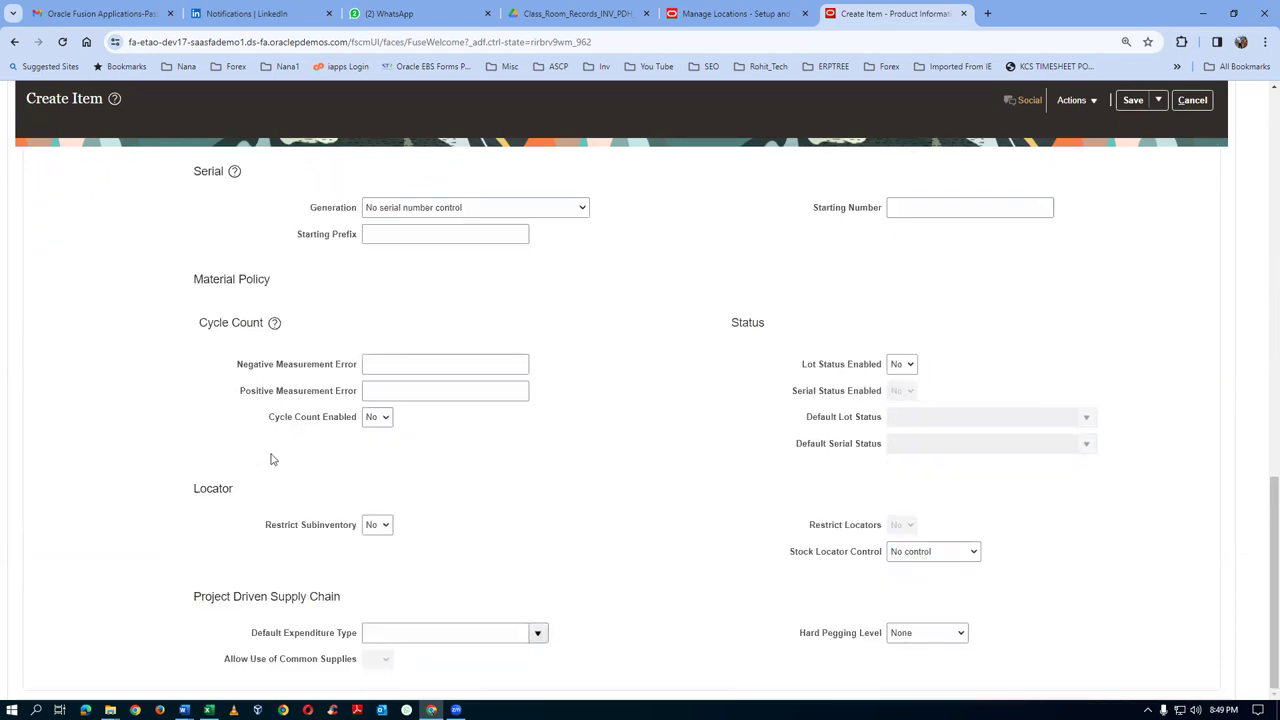
pyautogui.click(376, 416)
pyautogui.click(370, 446)
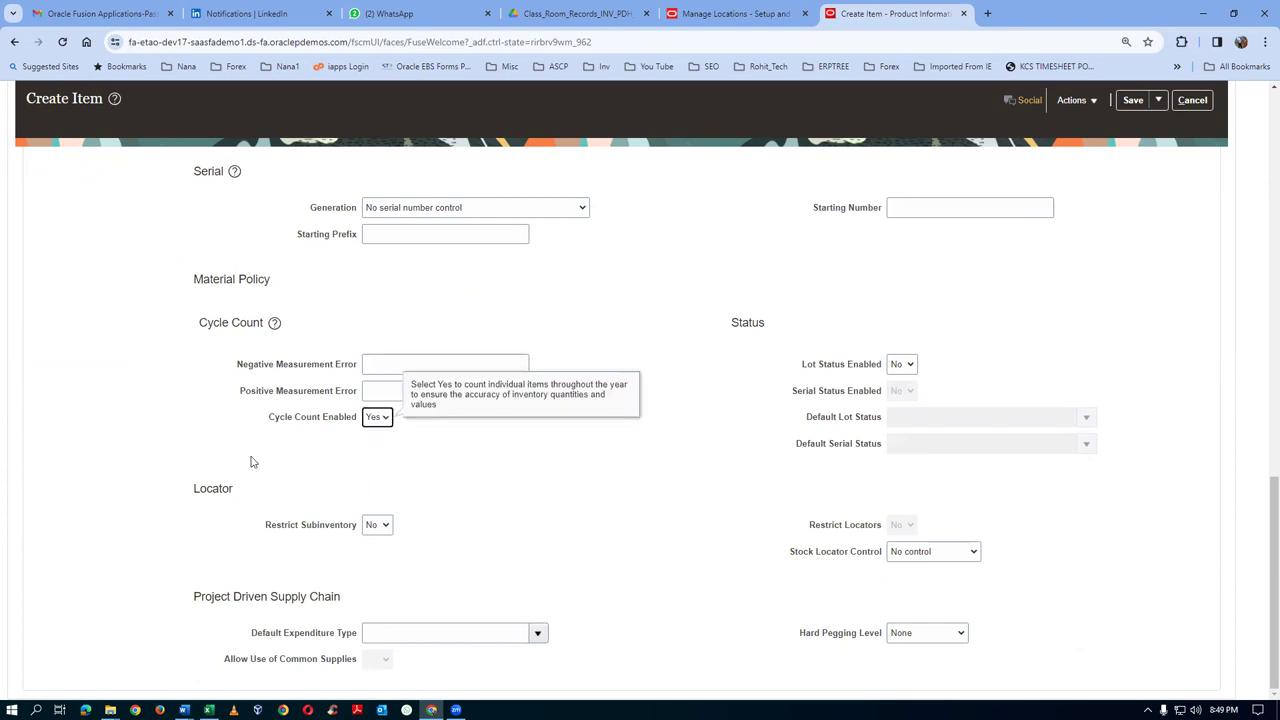
# - Show the item's organization associations and set its lifecycle phase to Production
pyautogui.scroll(6, 565, 365)
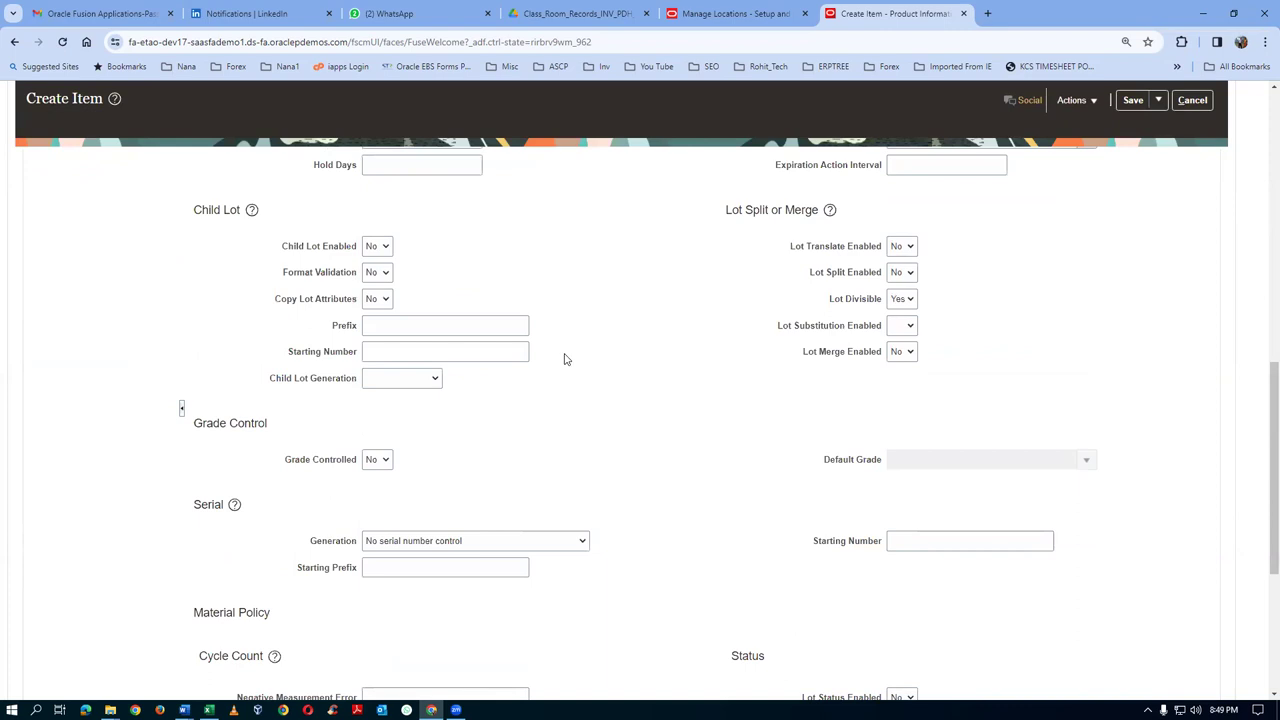
pyautogui.scroll(1, 565, 359)
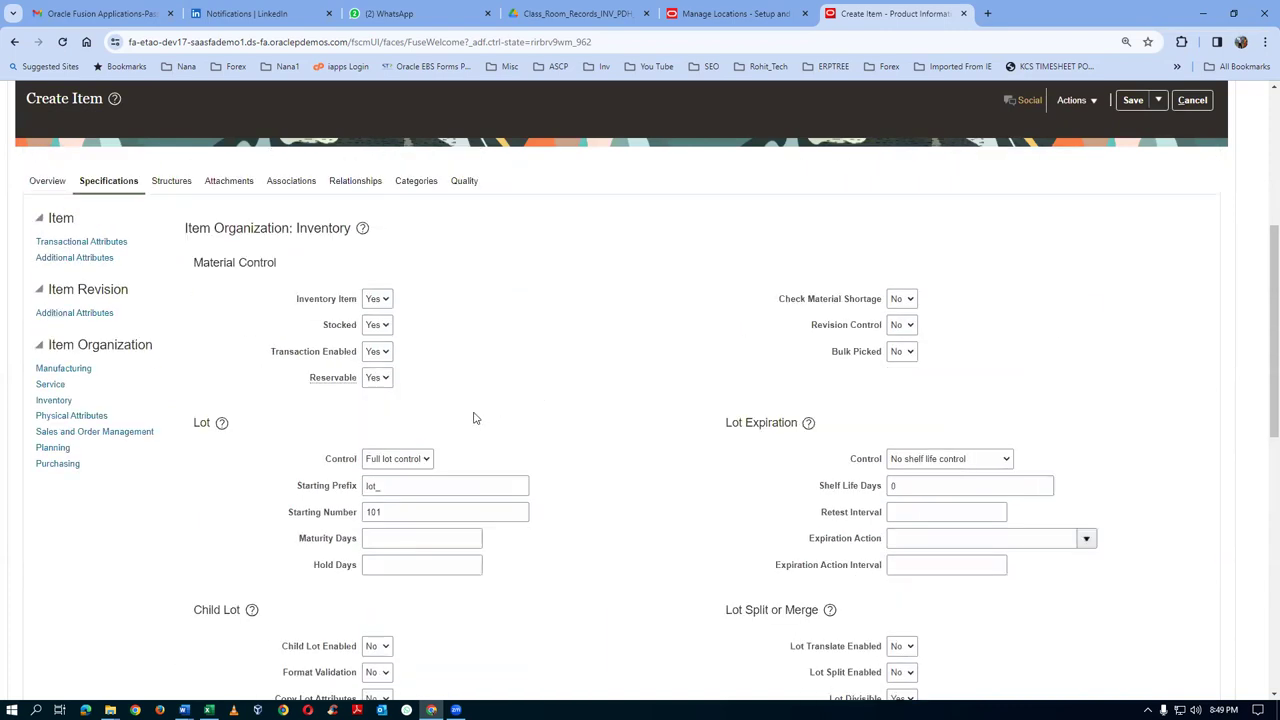
pyautogui.click(289, 183)
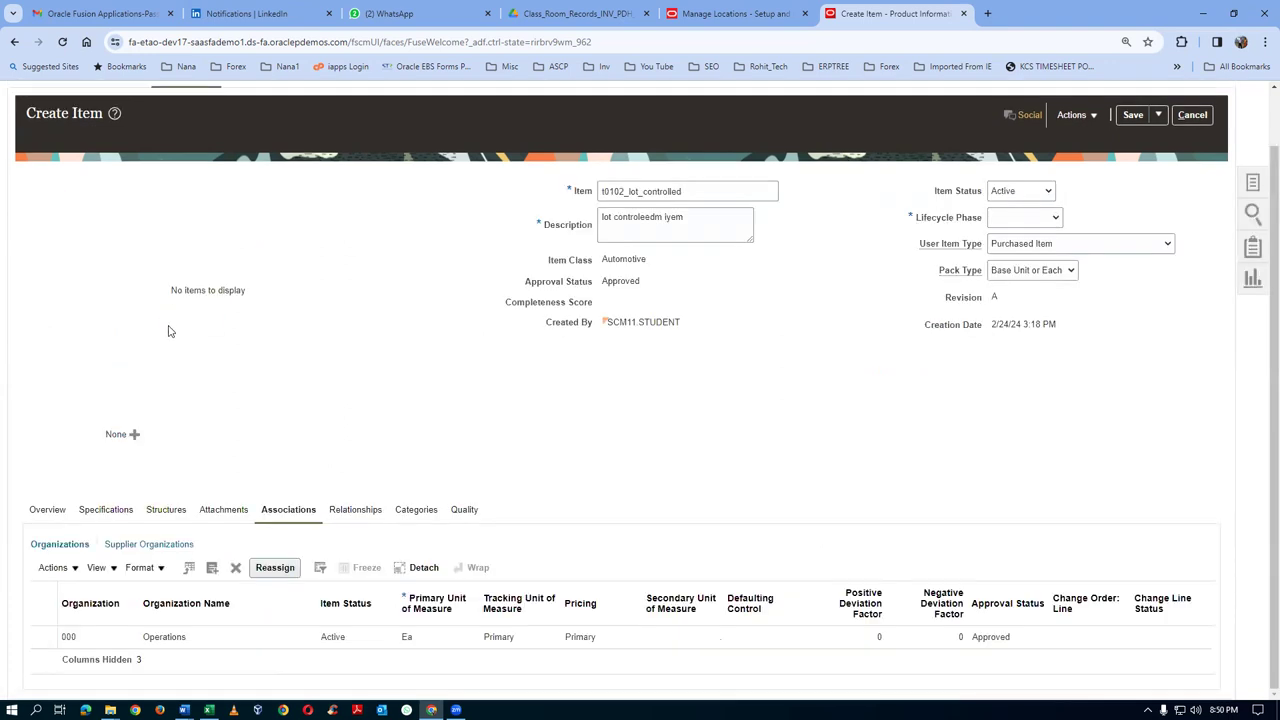
pyautogui.click(1032, 224)
pyautogui.click(1029, 256)
# - Associate the lot-controlled item with inventory organization T016, and save and close the item
pyautogui.click(48, 569)
pyautogui.click(58, 615)
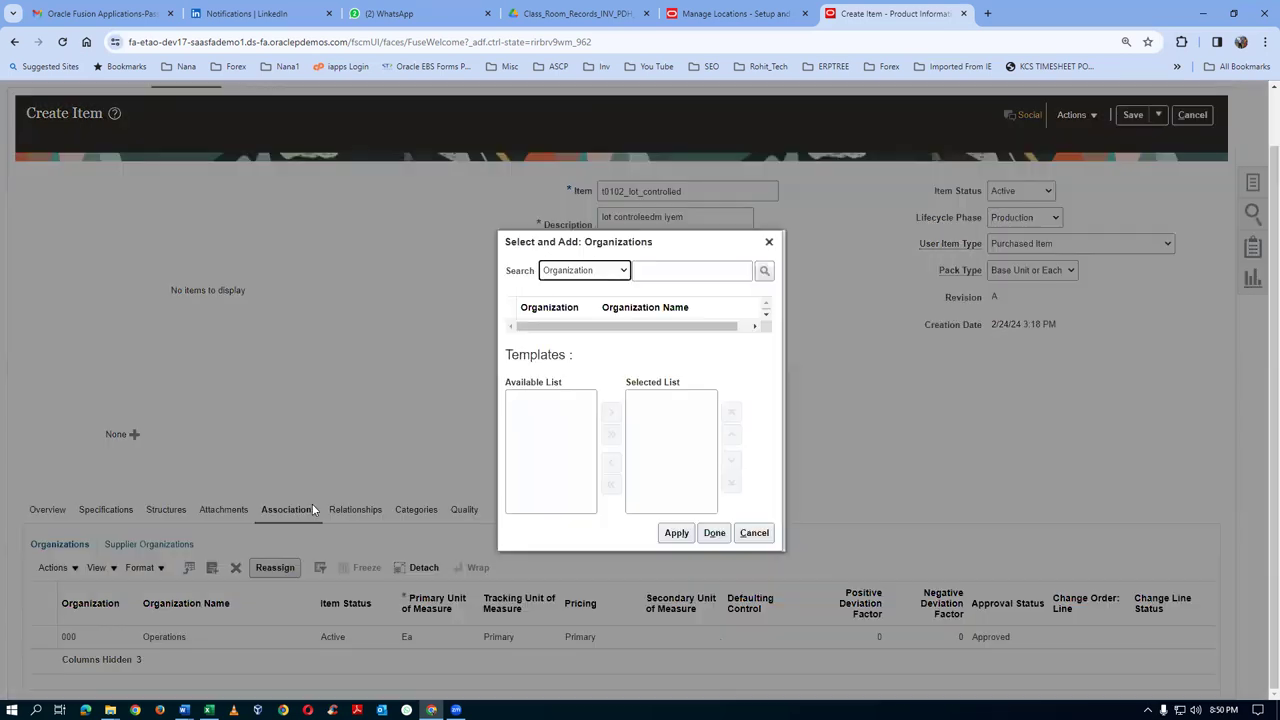
pyautogui.click(657, 271)
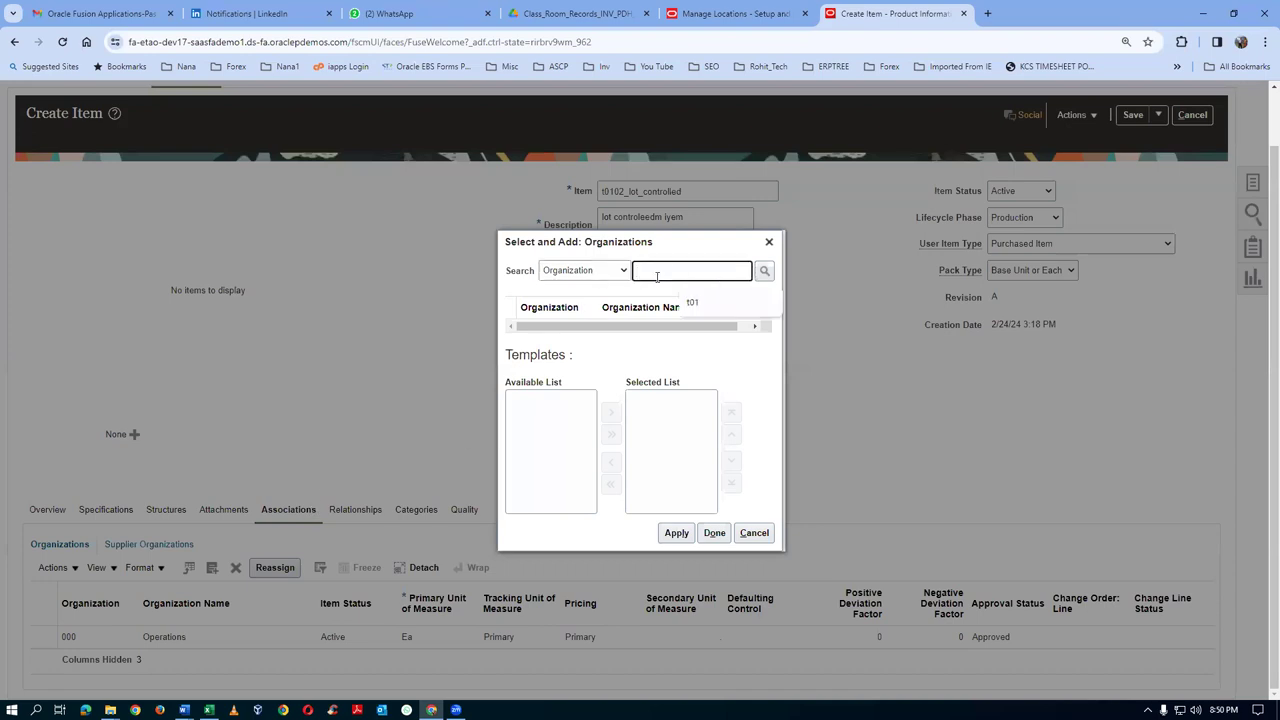
pyautogui.write('t016')
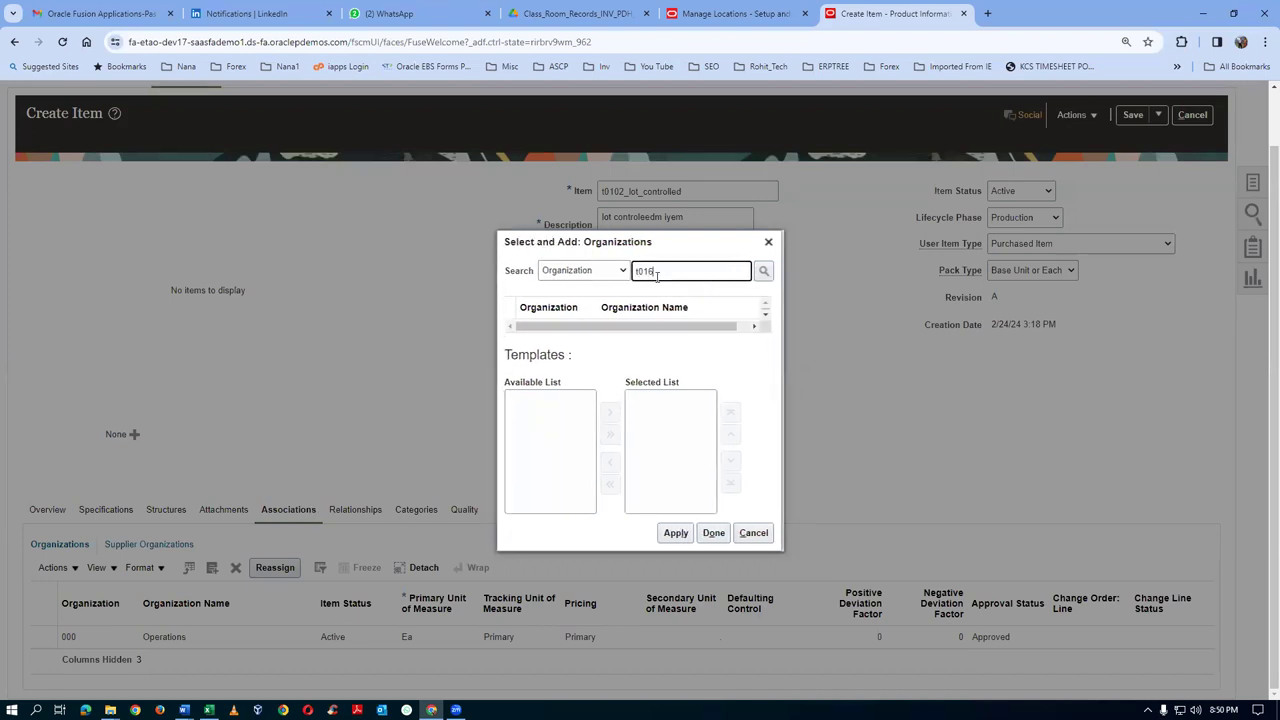
pyautogui.press('Return')
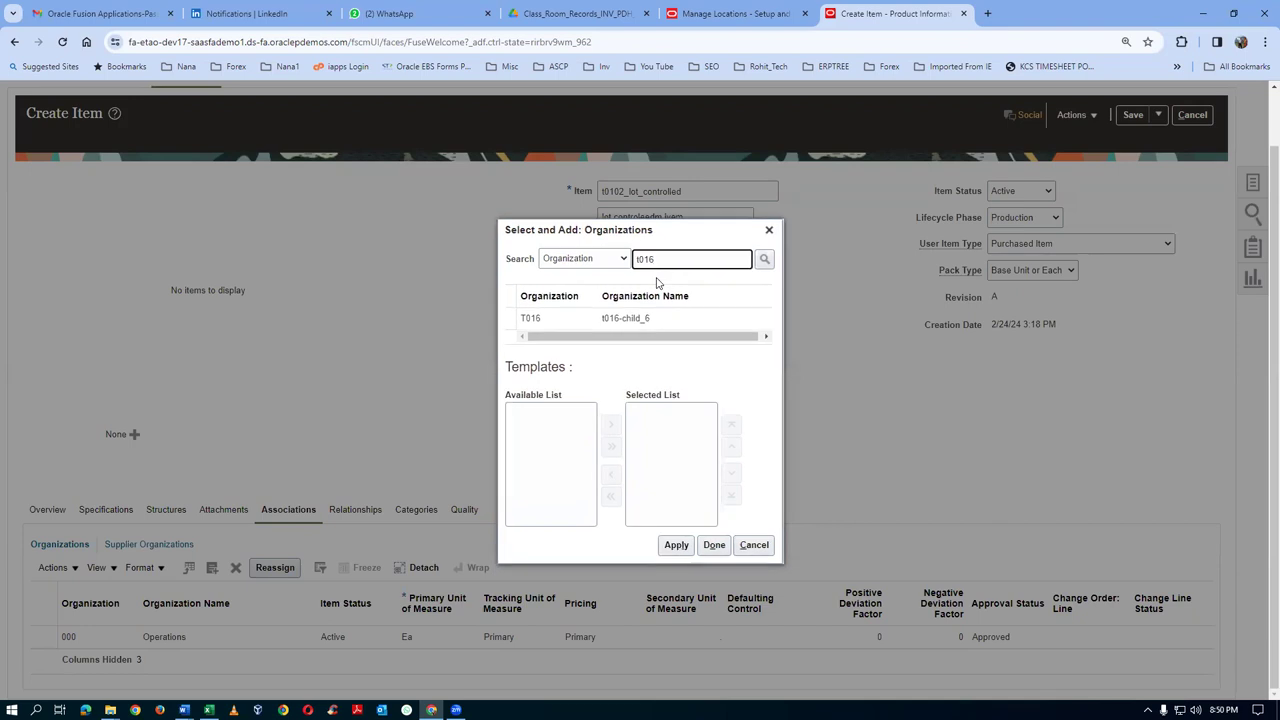
pyautogui.click(516, 322)
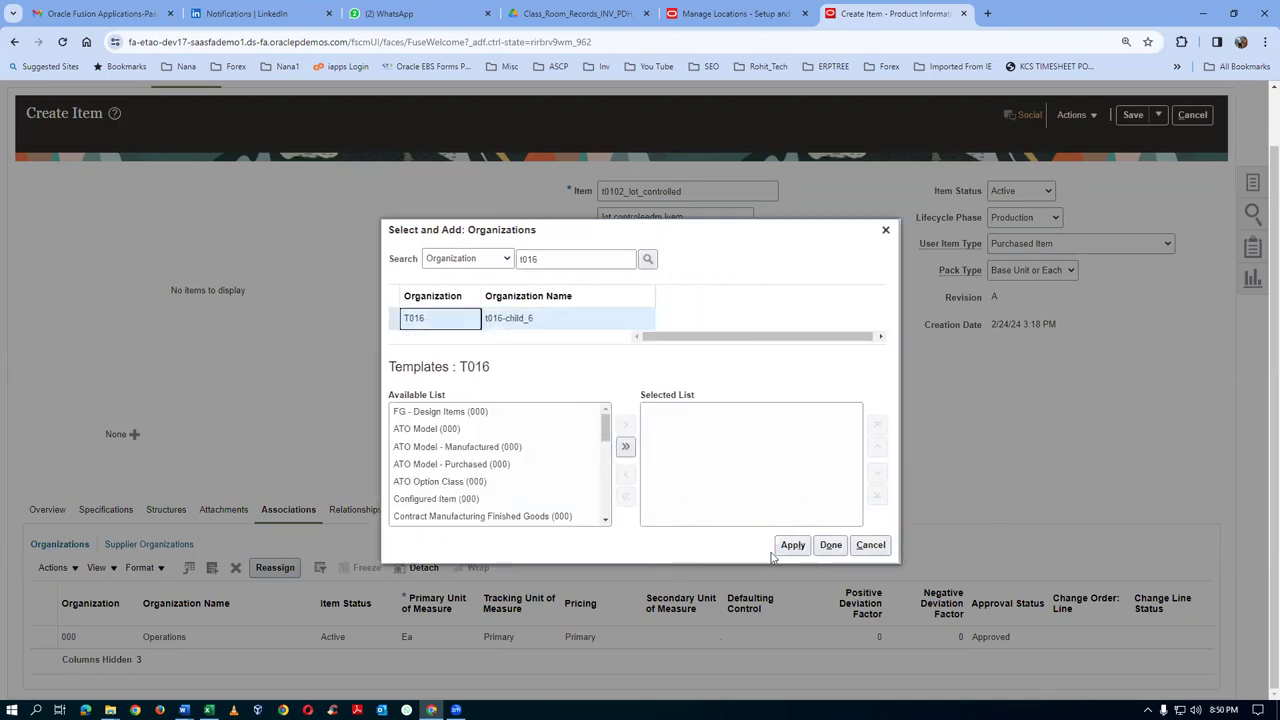
pyautogui.click(782, 550)
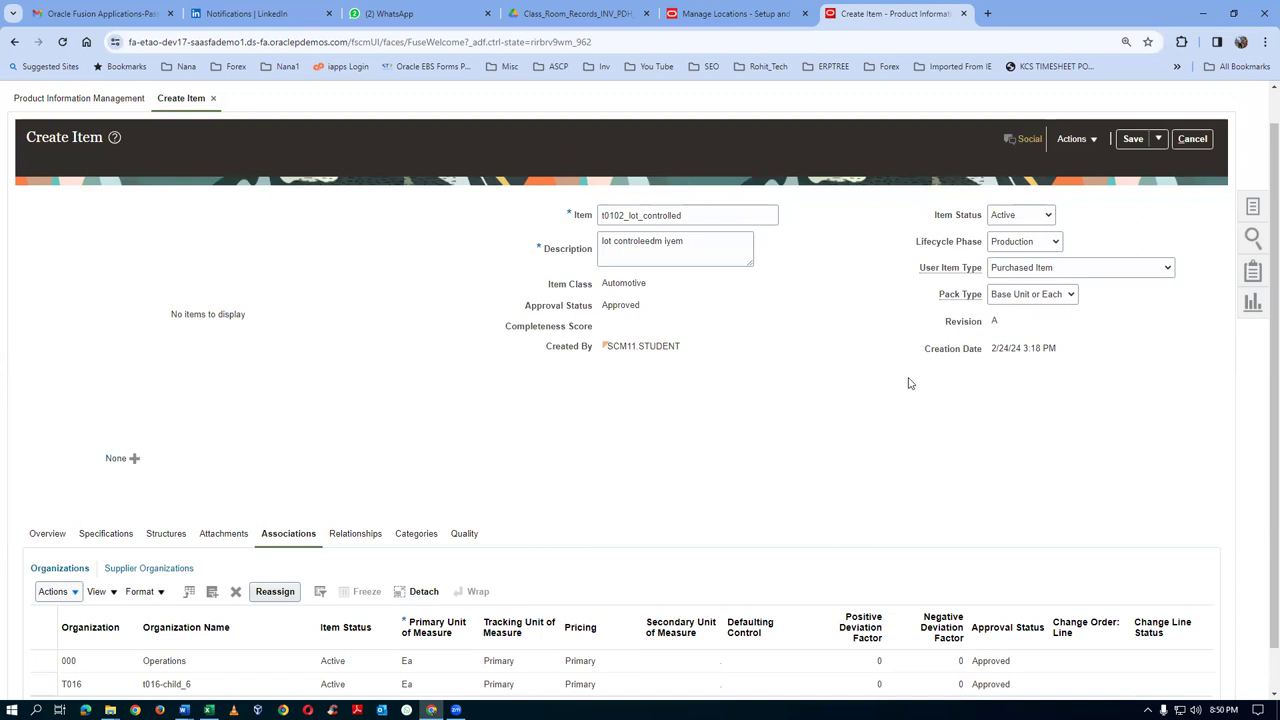
pyautogui.click(1158, 140)
pyautogui.click(1166, 166)
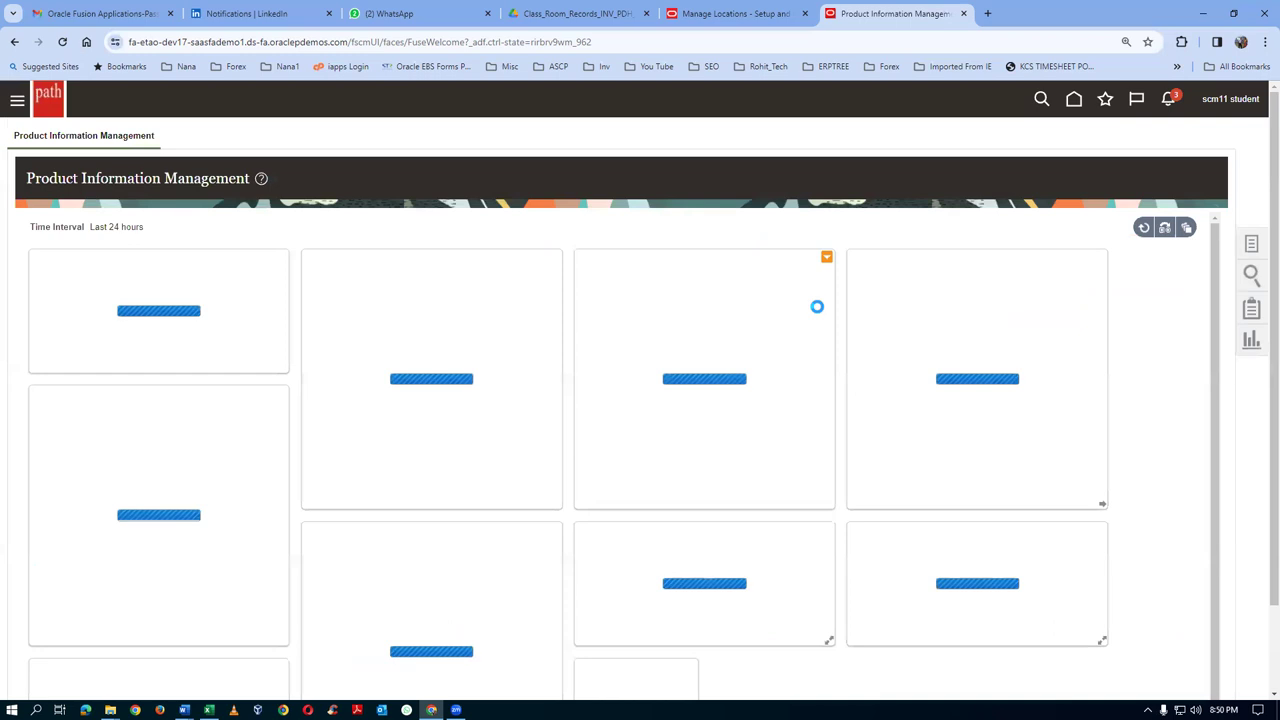
# - Start creating a new item in organization 000 with the item class Automotive
pyautogui.click(1253, 250)
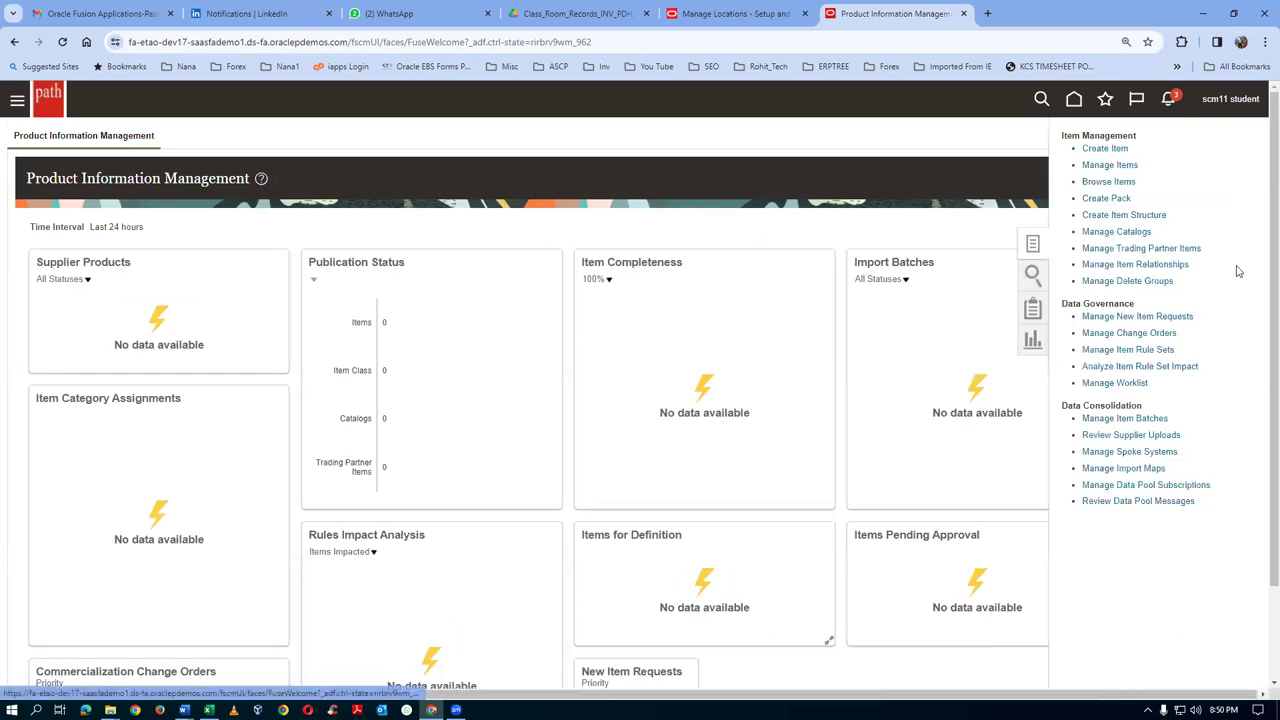
pyautogui.click(1105, 149)
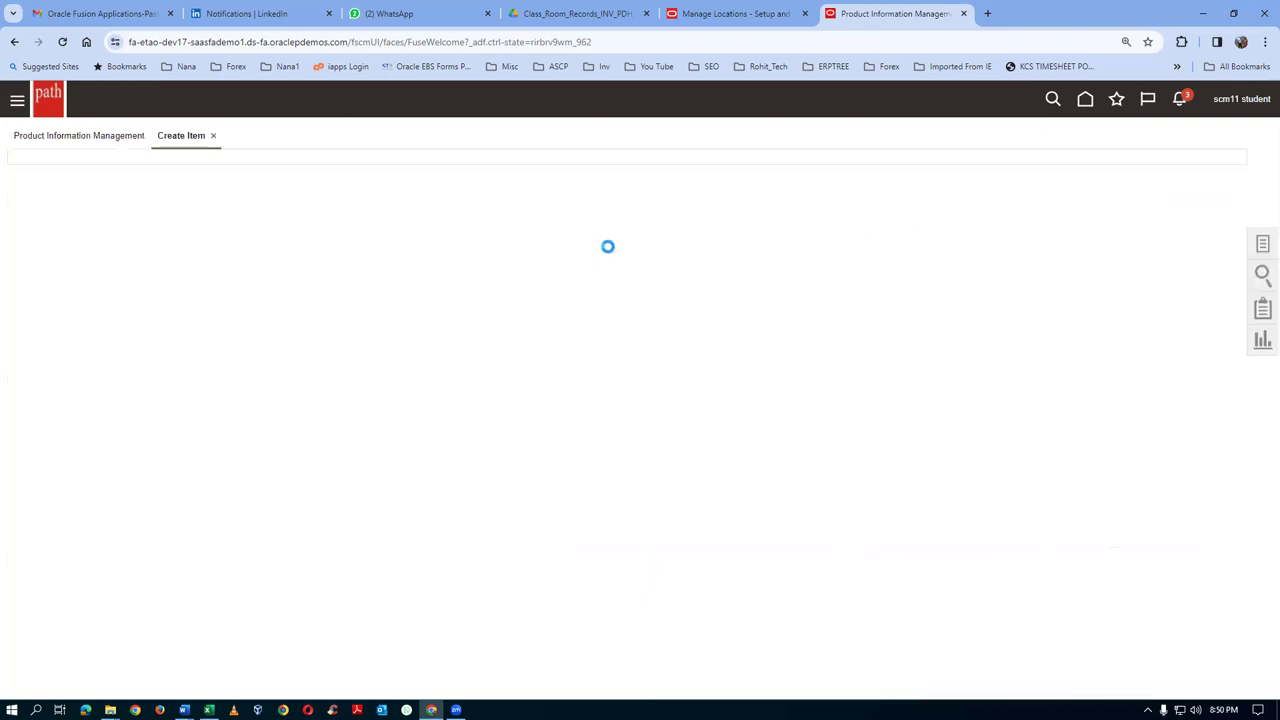
pyautogui.write('000')
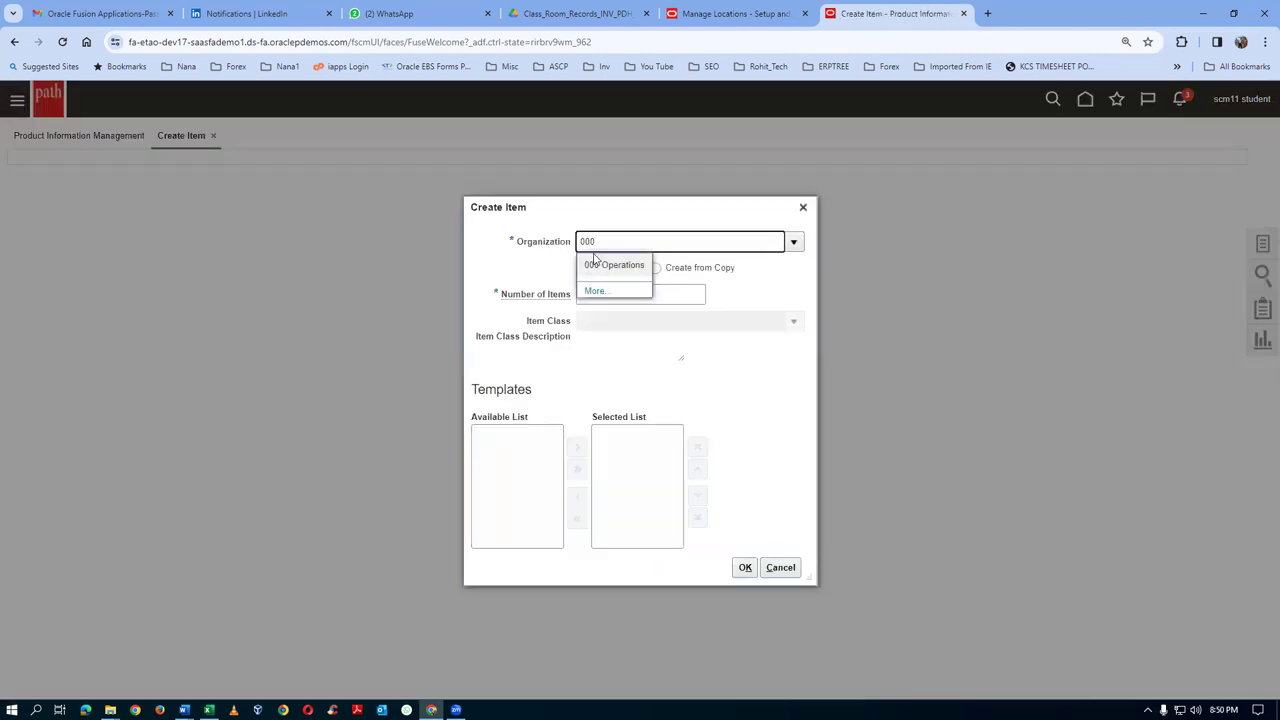
pyautogui.click(600, 264)
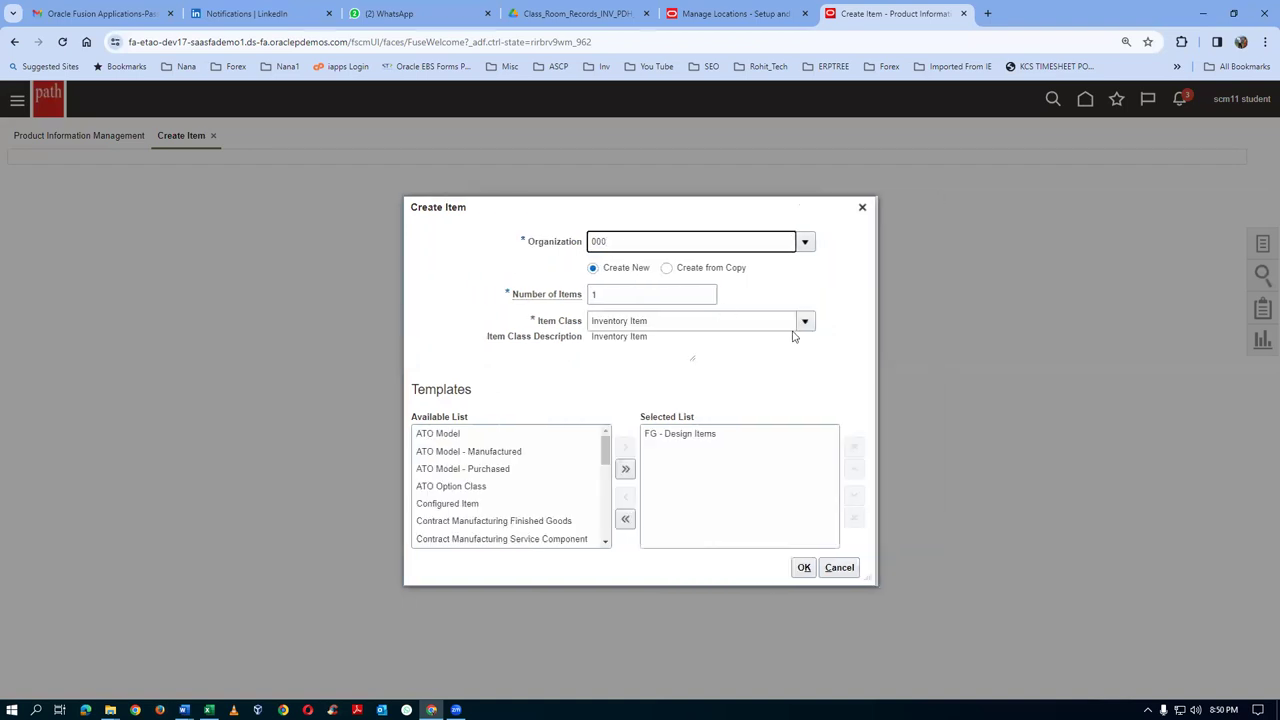
pyautogui.click(804, 321)
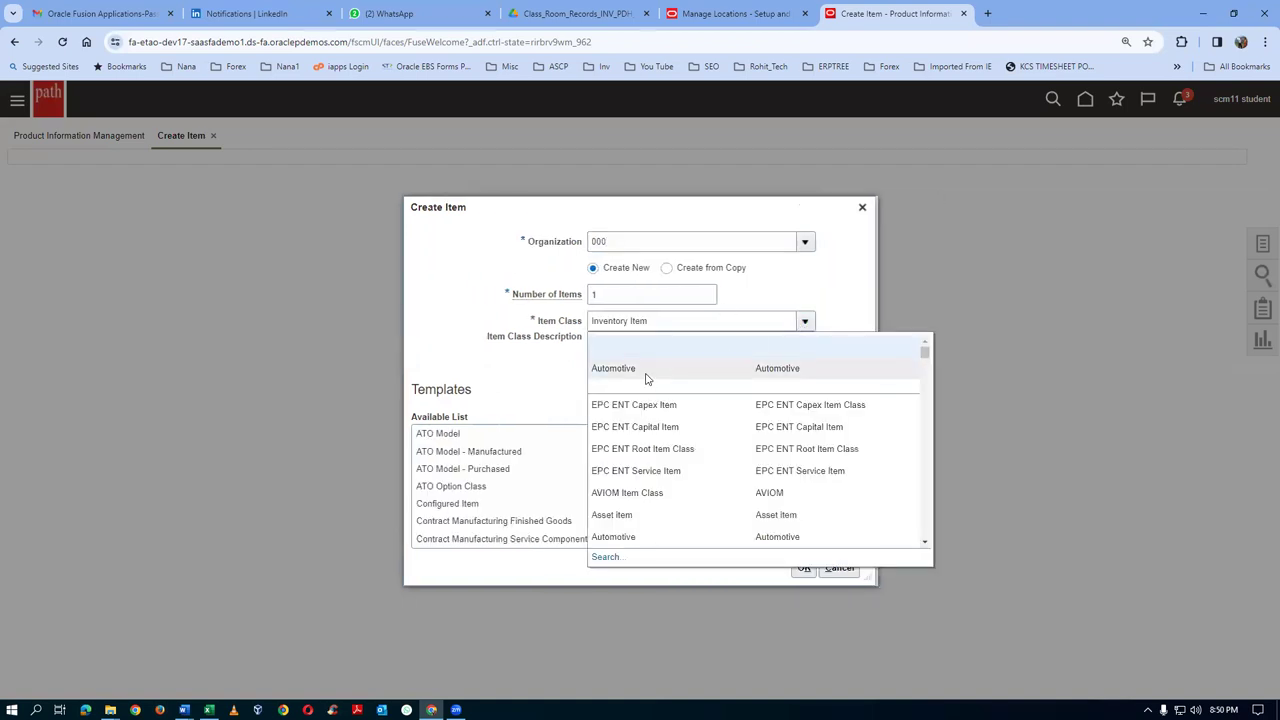
pyautogui.click(645, 378)
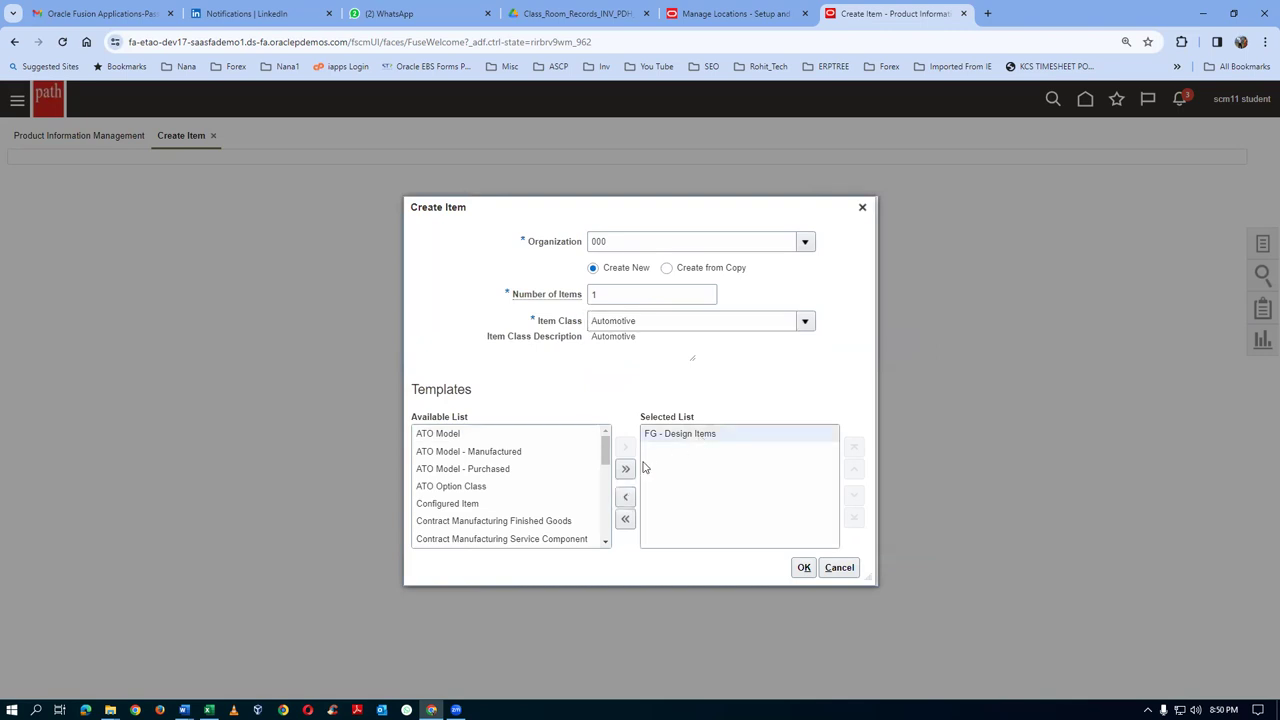
# - Replace the FG - Design Items template with Purchased Item and confirm the new item's creation settings
pyautogui.click(625, 497)
pyautogui.moveTo(603, 528); pyautogui.dragTo(603, 508)
pyautogui.click(562, 484)
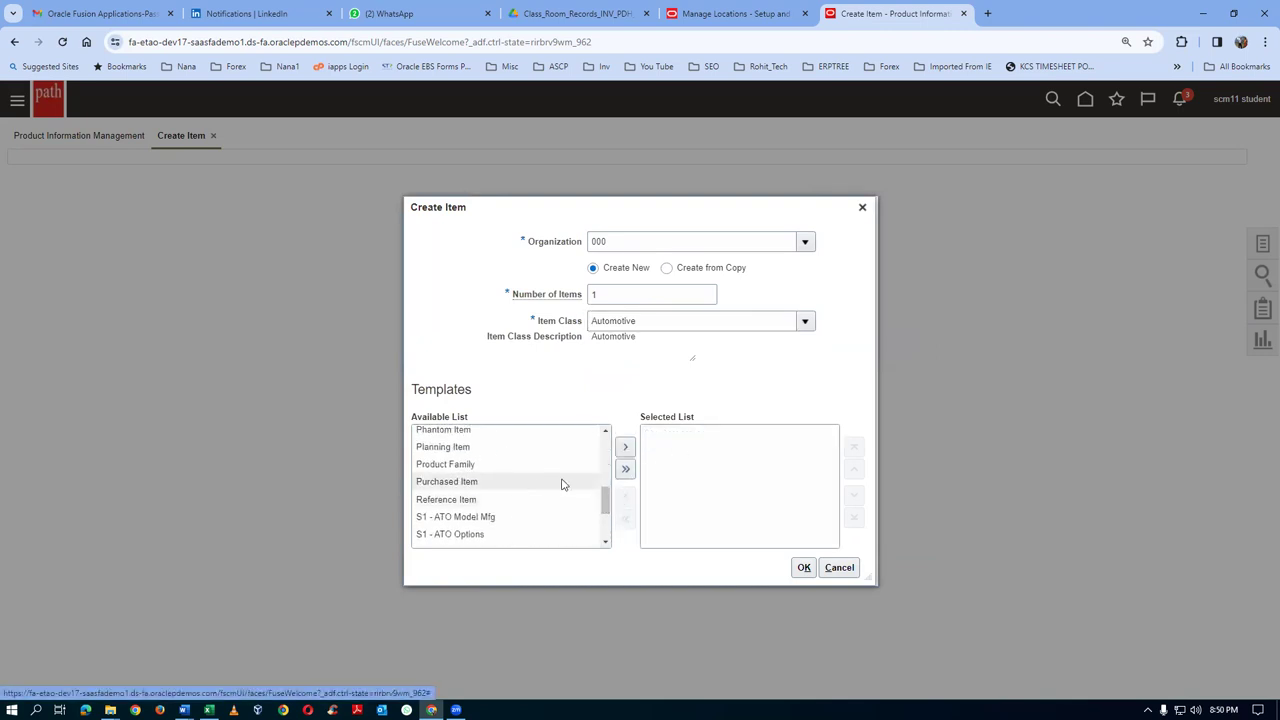
pyautogui.click(625, 447)
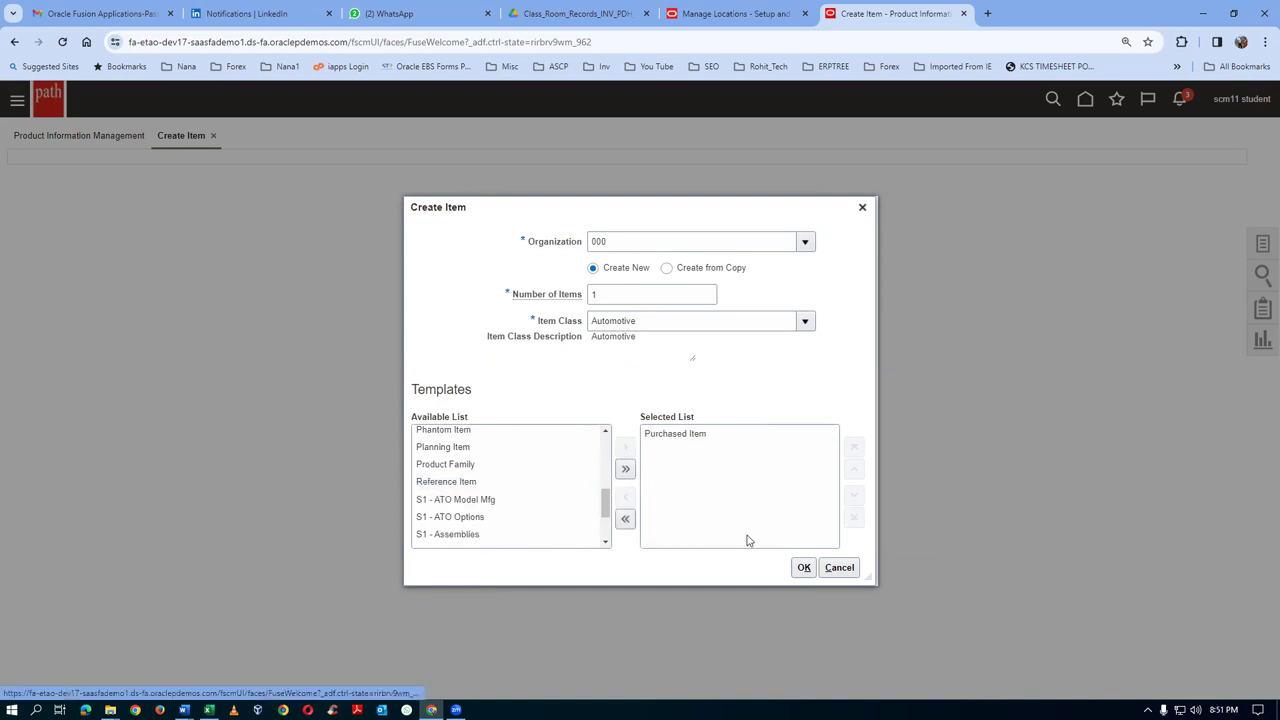
pyautogui.click(804, 567)
pyautogui.click(857, 424)
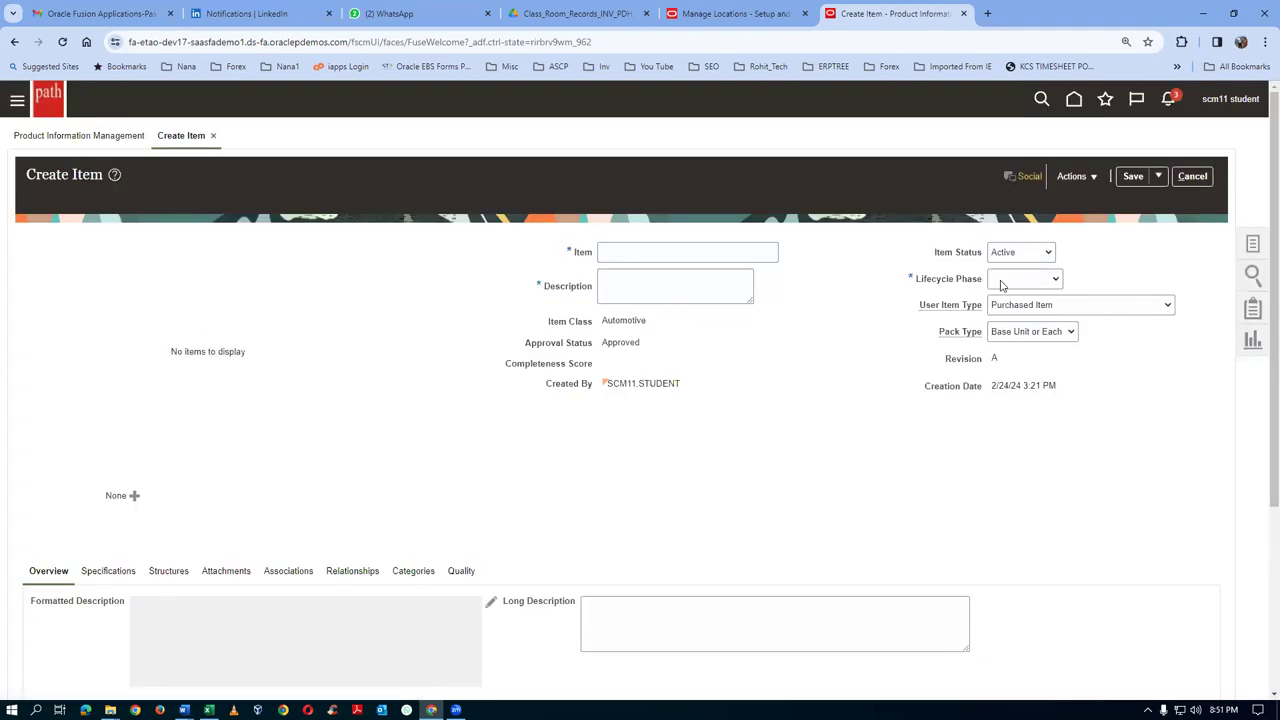
# - Set the lifecycle phase to Production, name the item t0103_serial_cotrolled and enter the description "serial controlled"
pyautogui.click(1001, 282)
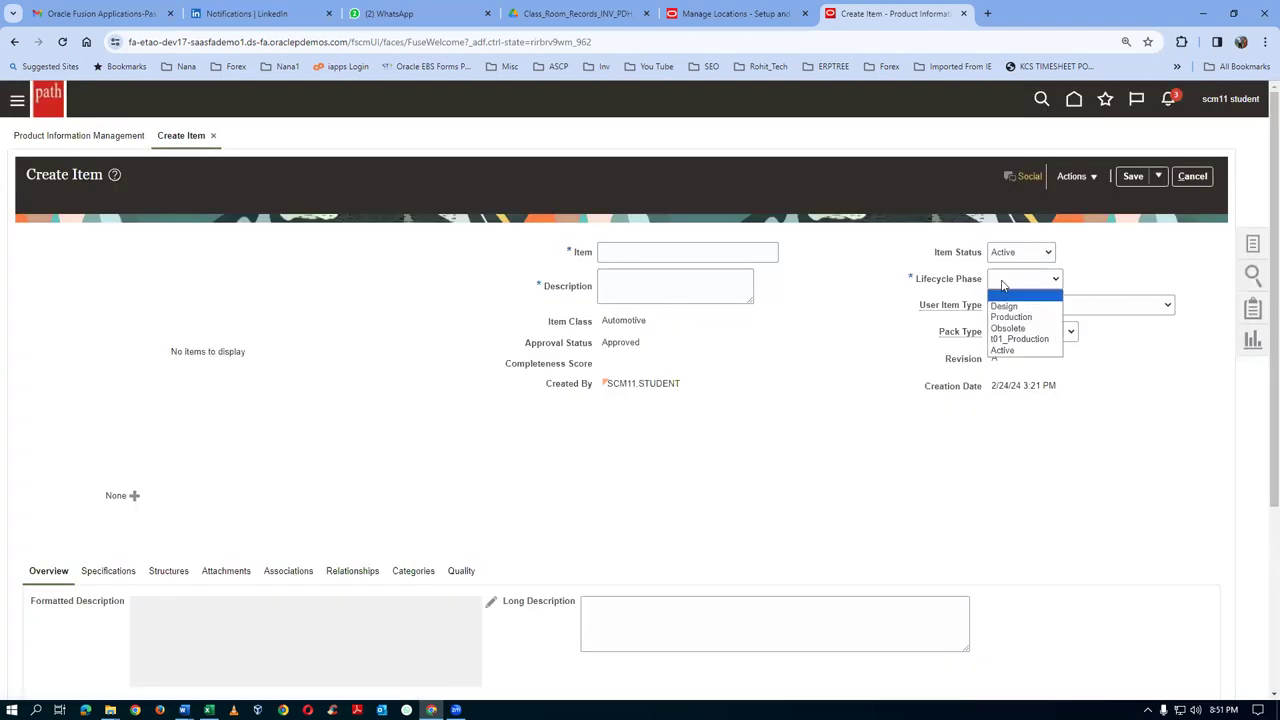
pyautogui.click(1003, 306)
pyautogui.click(609, 256)
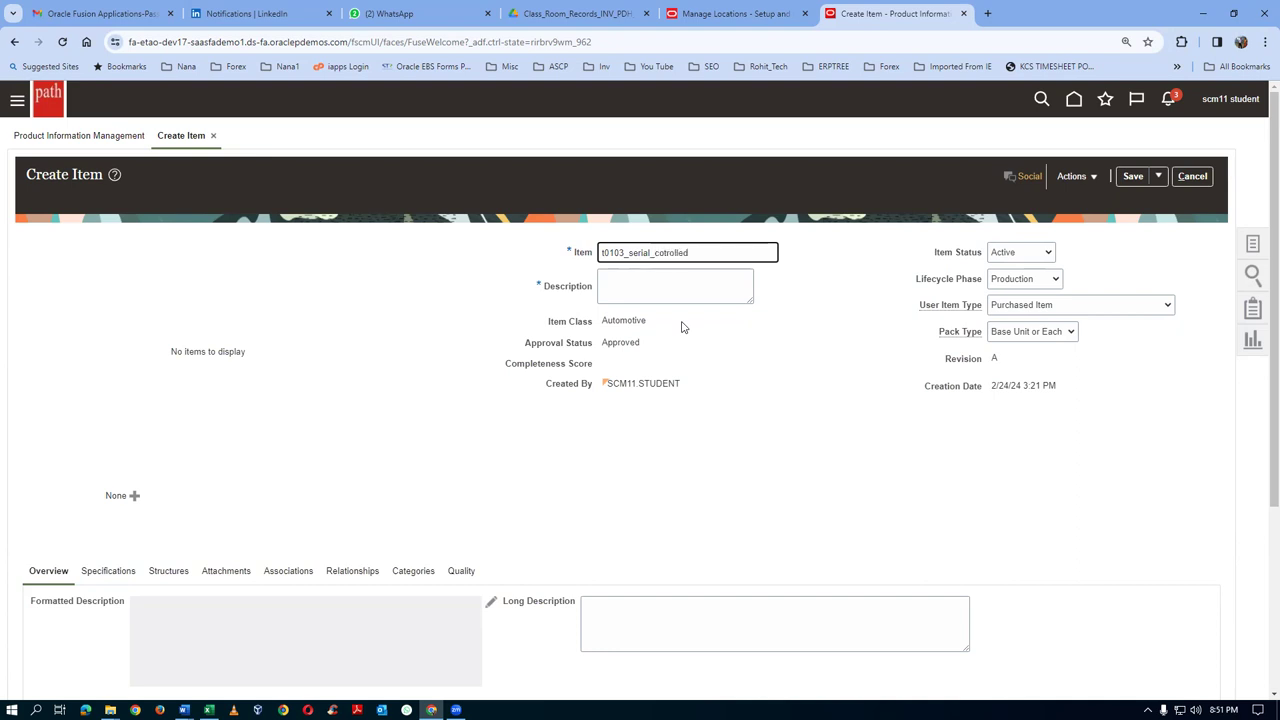
pyautogui.click(655, 296)
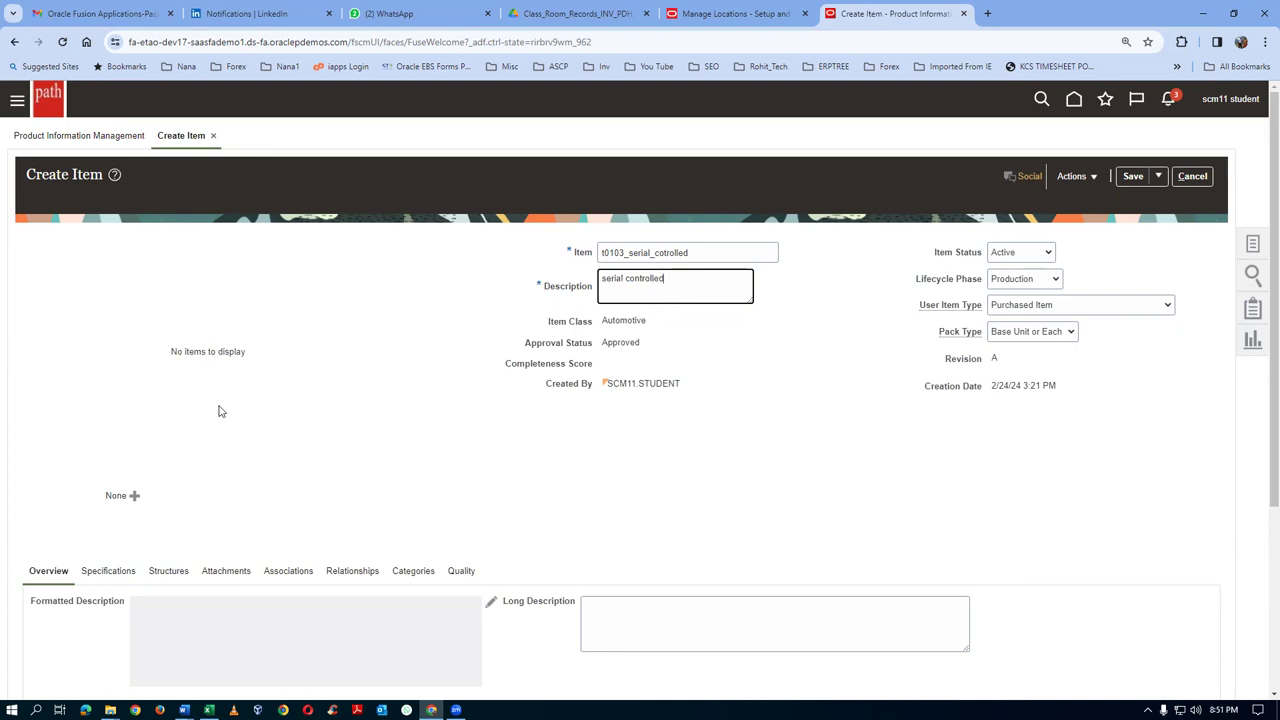
# - In the item's Inventory organization specifications, set serial generation to Dynamic entry at inventory receipt
pyautogui.click(108, 571)
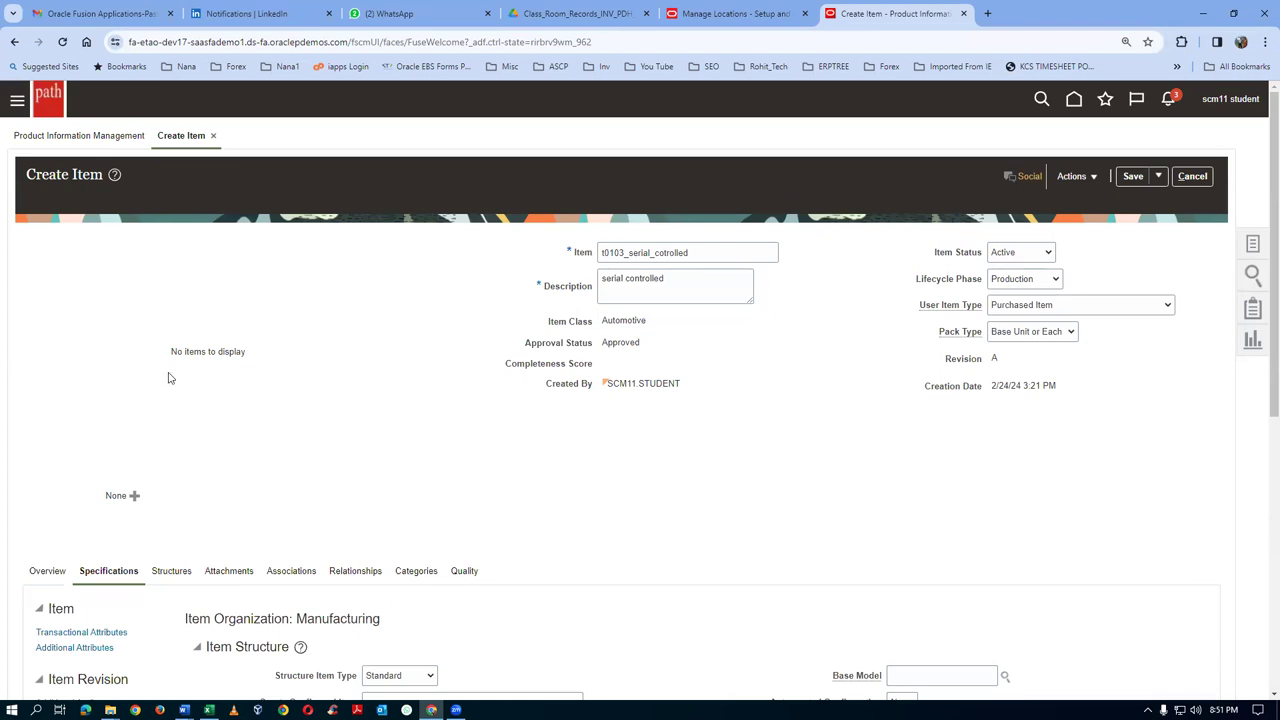
pyautogui.scroll(-5, 168, 378)
pyautogui.click(55, 457)
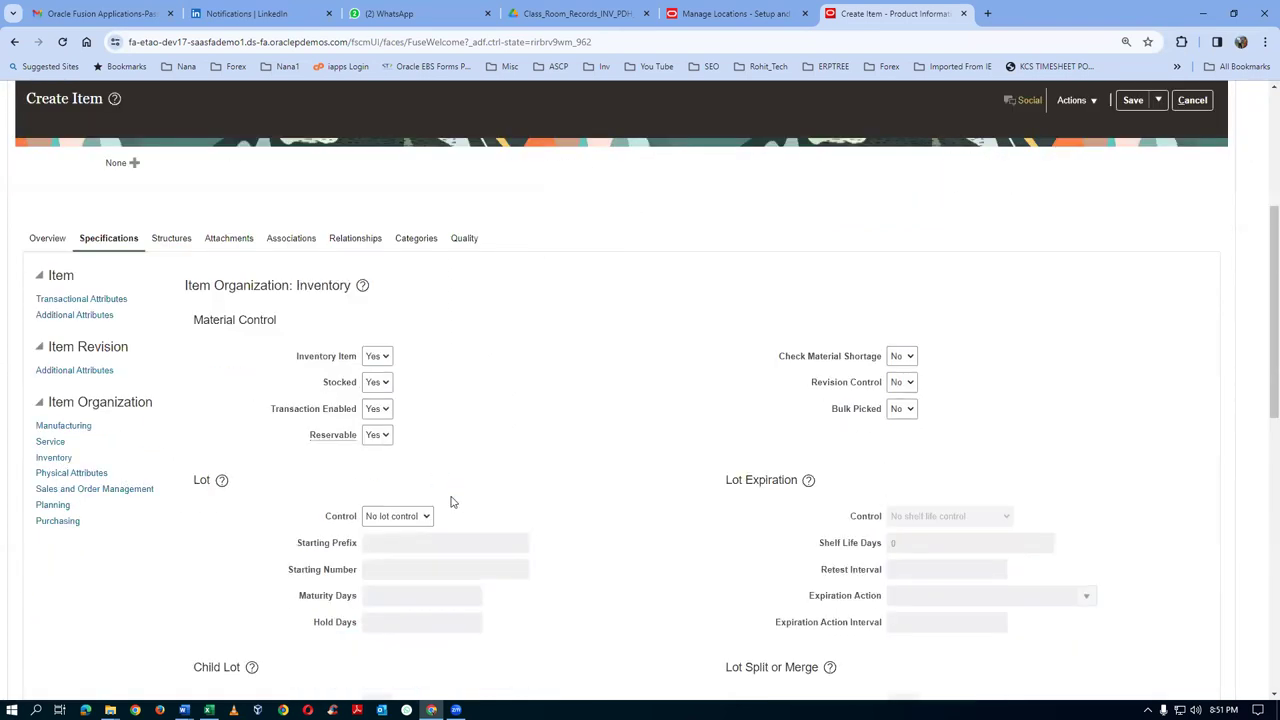
pyautogui.scroll(-6, 450, 502)
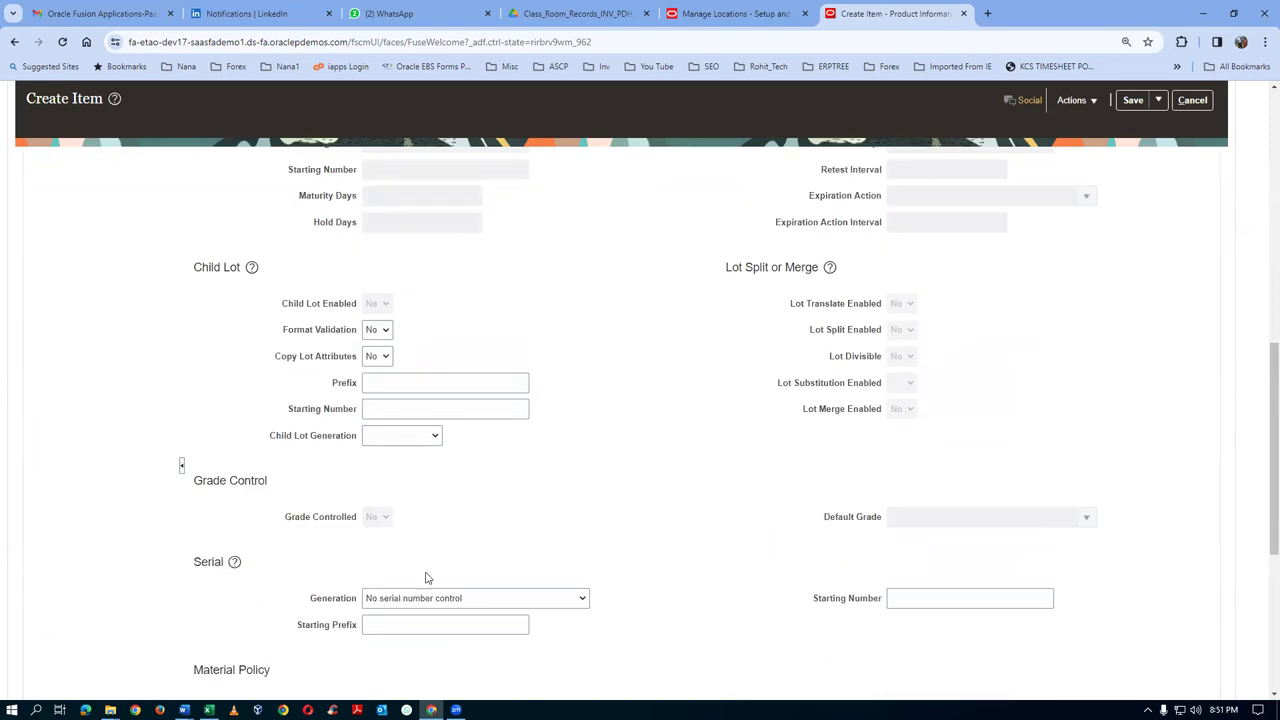
pyautogui.click(420, 600)
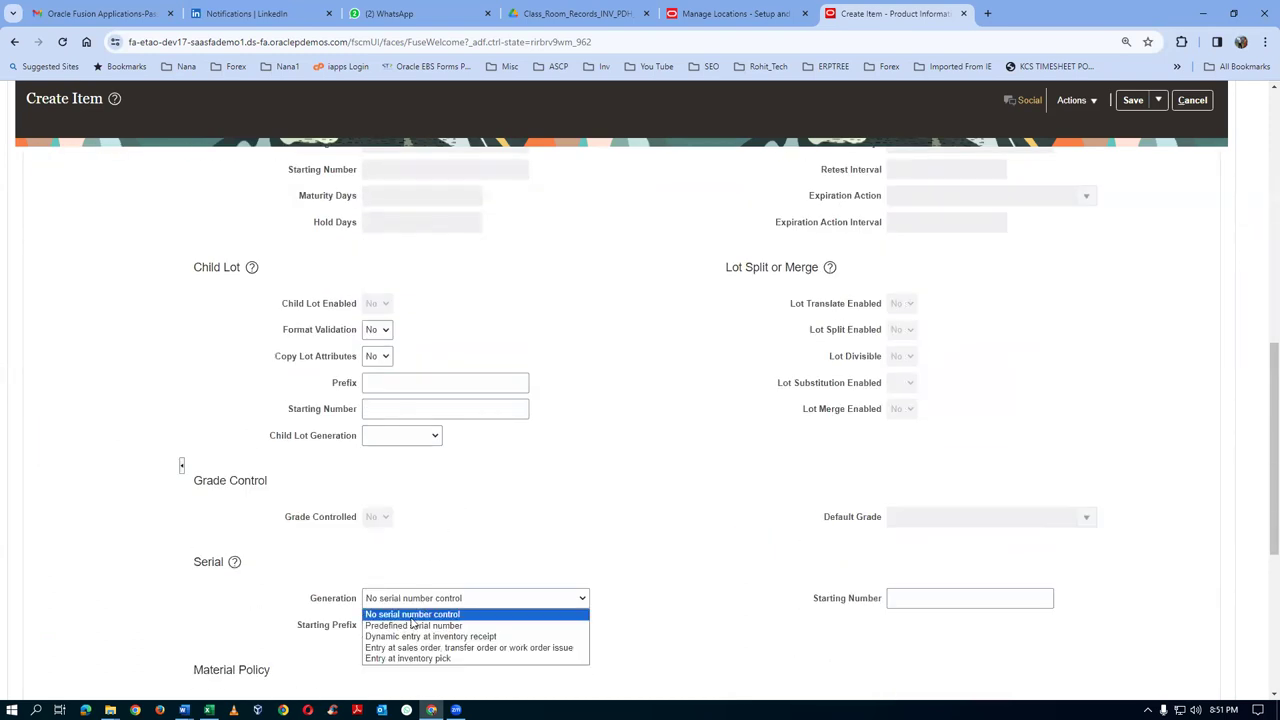
pyautogui.click(420, 636)
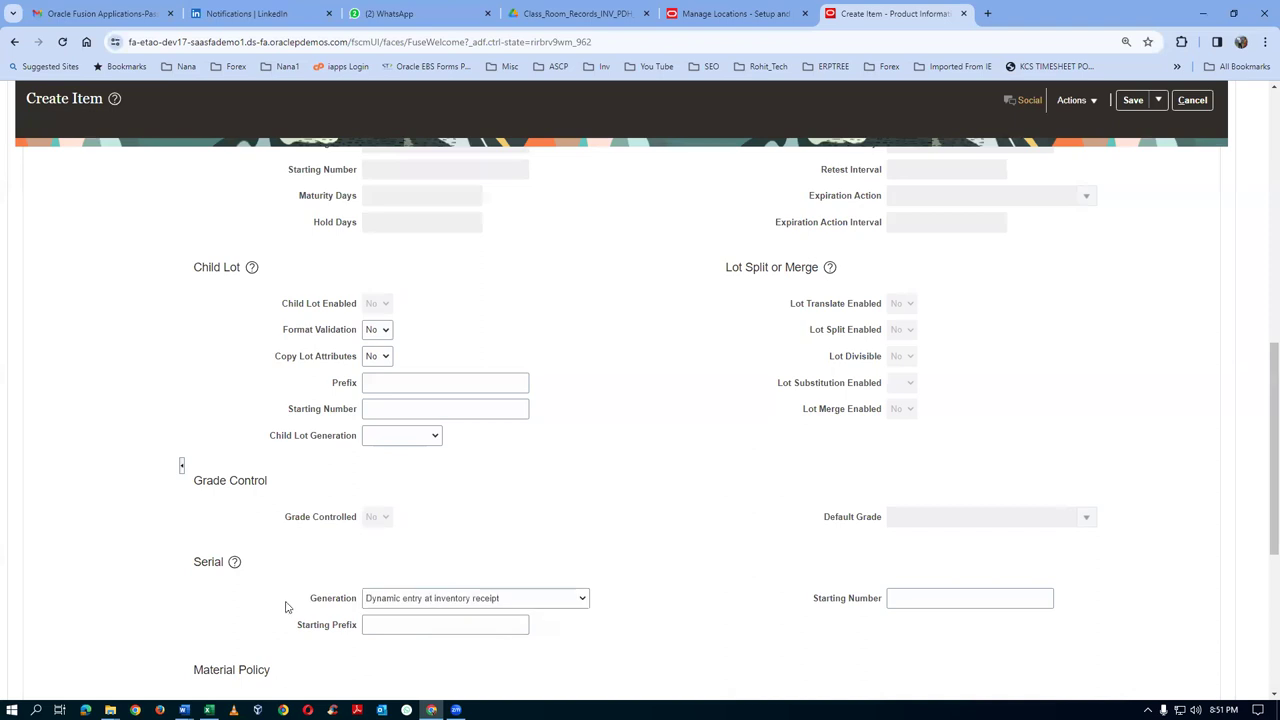
# - Enable cycle counting for the serial-controlled item
pyautogui.scroll(-2, 288, 605)
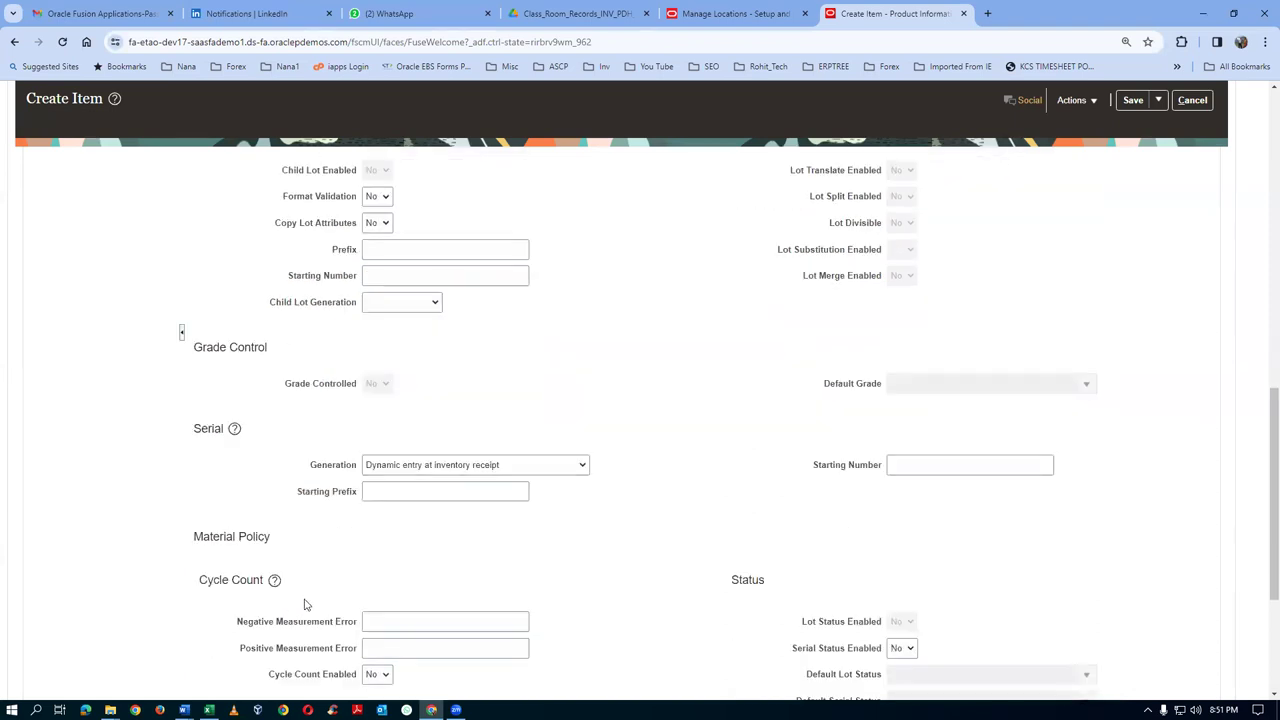
pyautogui.scroll(-1, 310, 608)
pyautogui.click(368, 611)
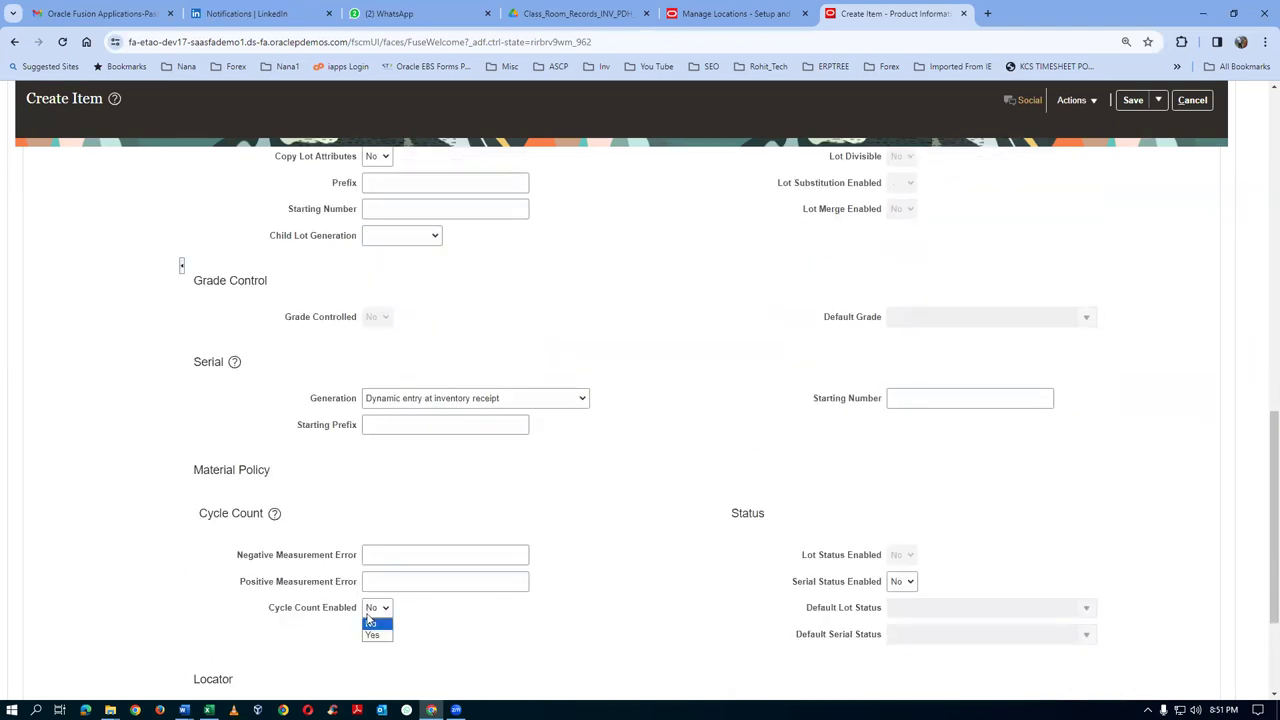
pyautogui.click(370, 636)
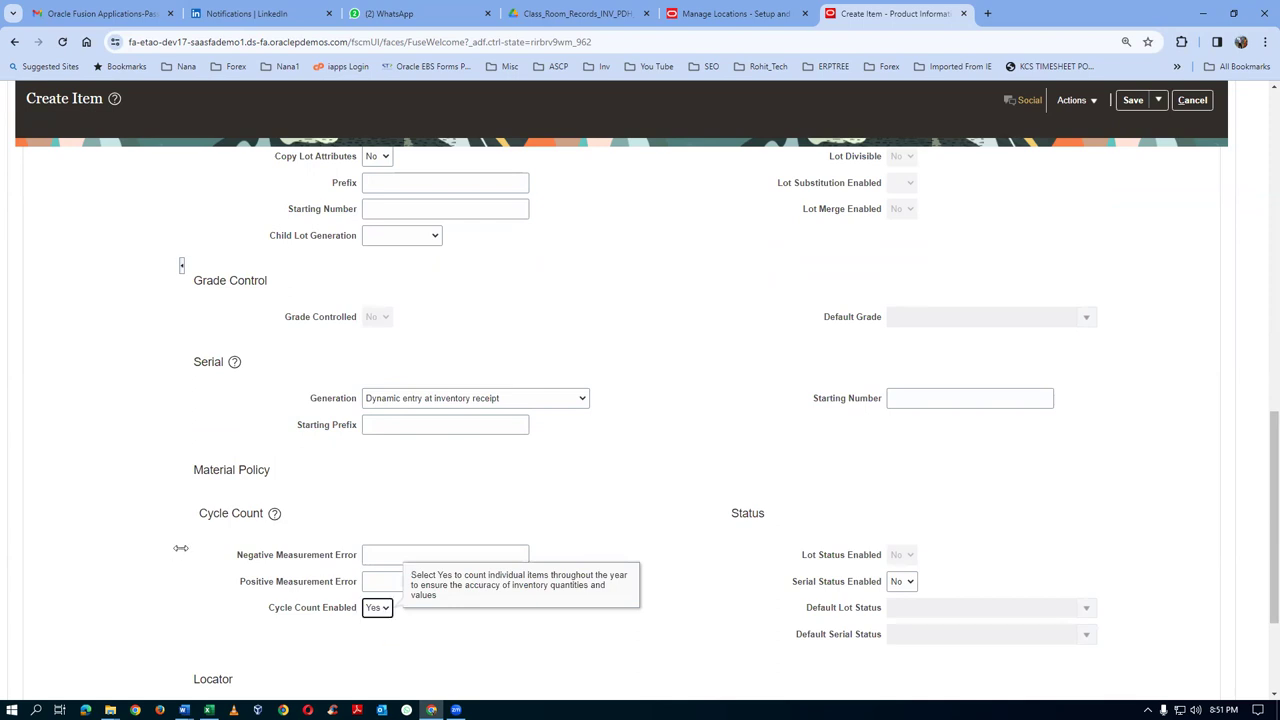
# - Associate the serial-controlled item with inventory organization T016, and save and close the item
pyautogui.scroll(10, 265, 505)
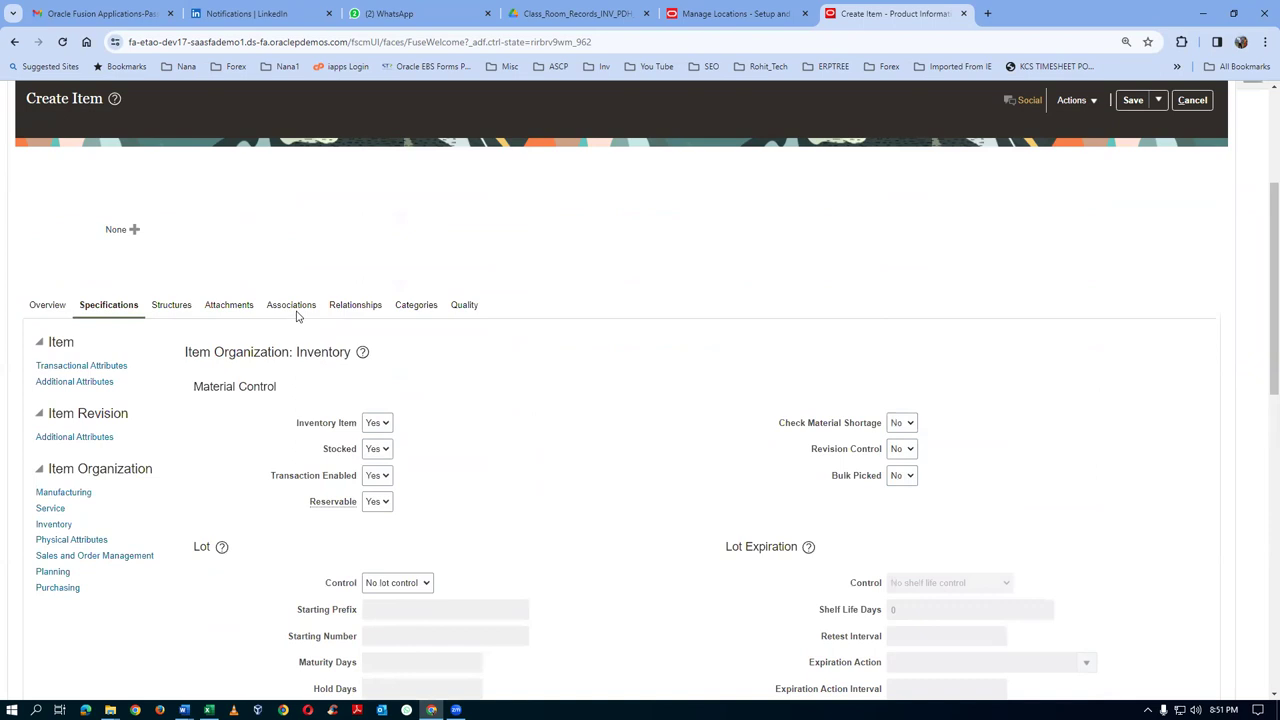
pyautogui.click(296, 311)
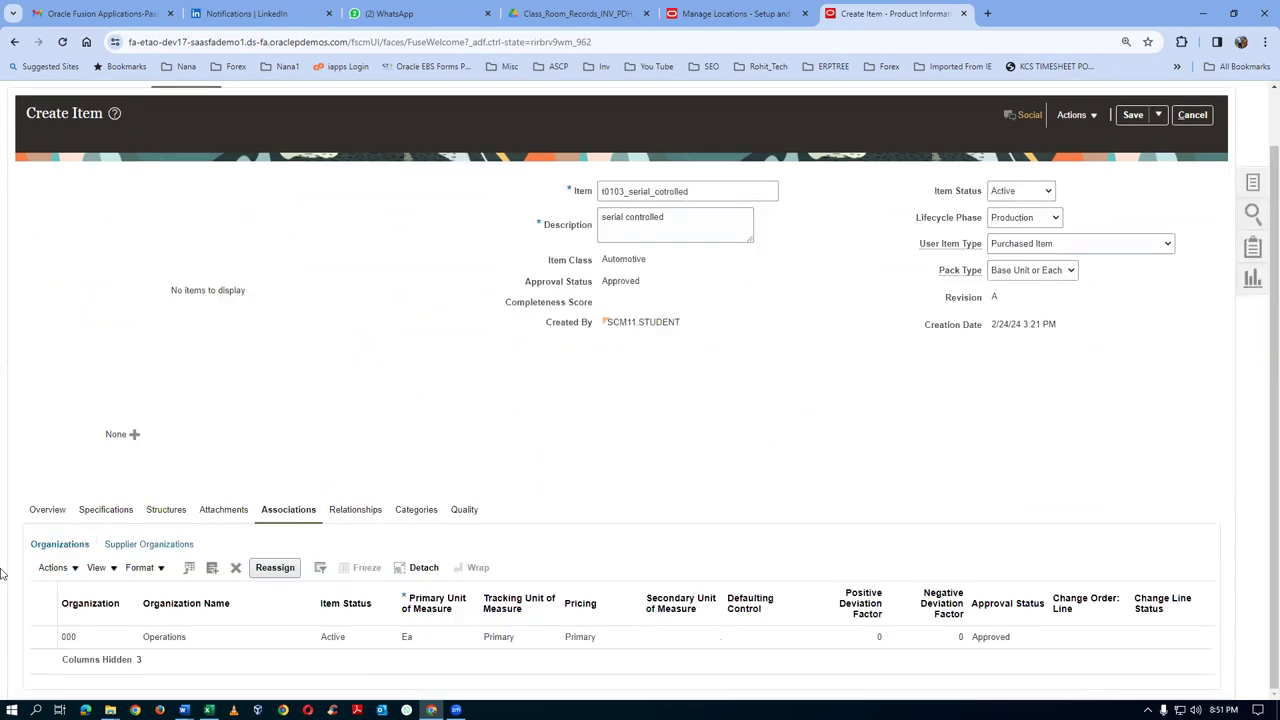
pyautogui.click(58, 568)
pyautogui.click(87, 616)
pyautogui.click(647, 273)
pyautogui.write('T016')
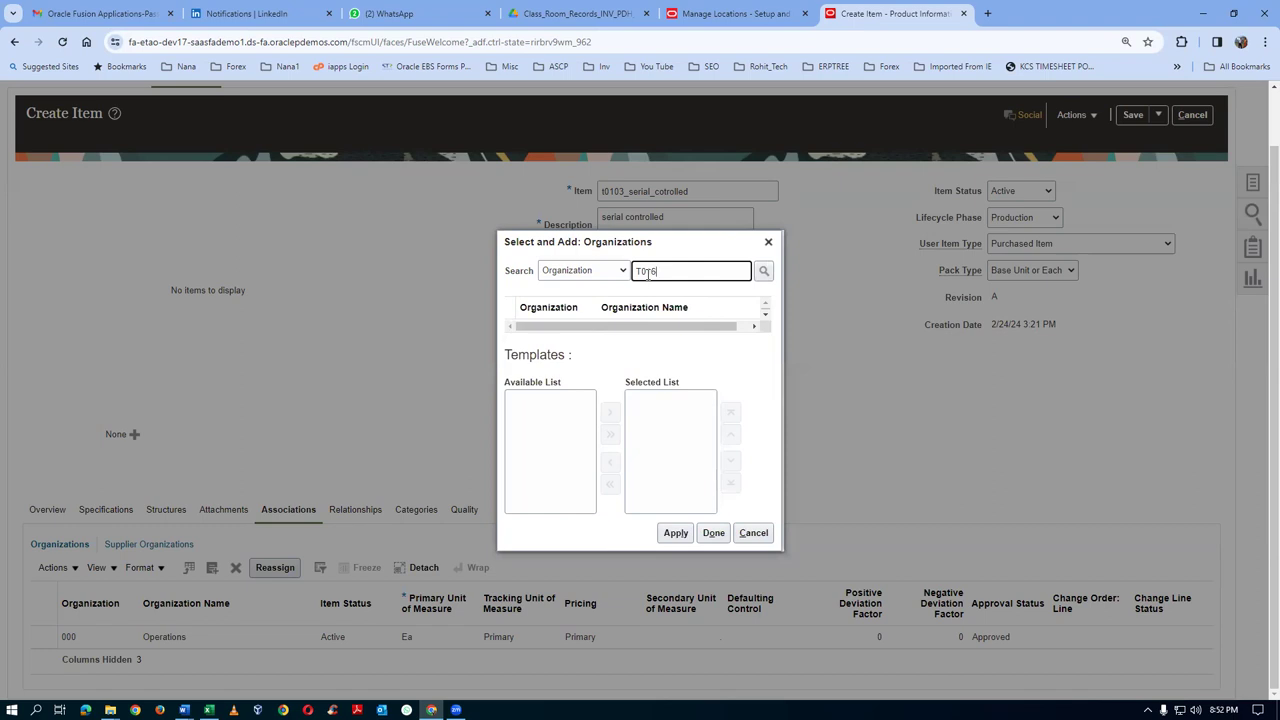
pyautogui.press('Return')
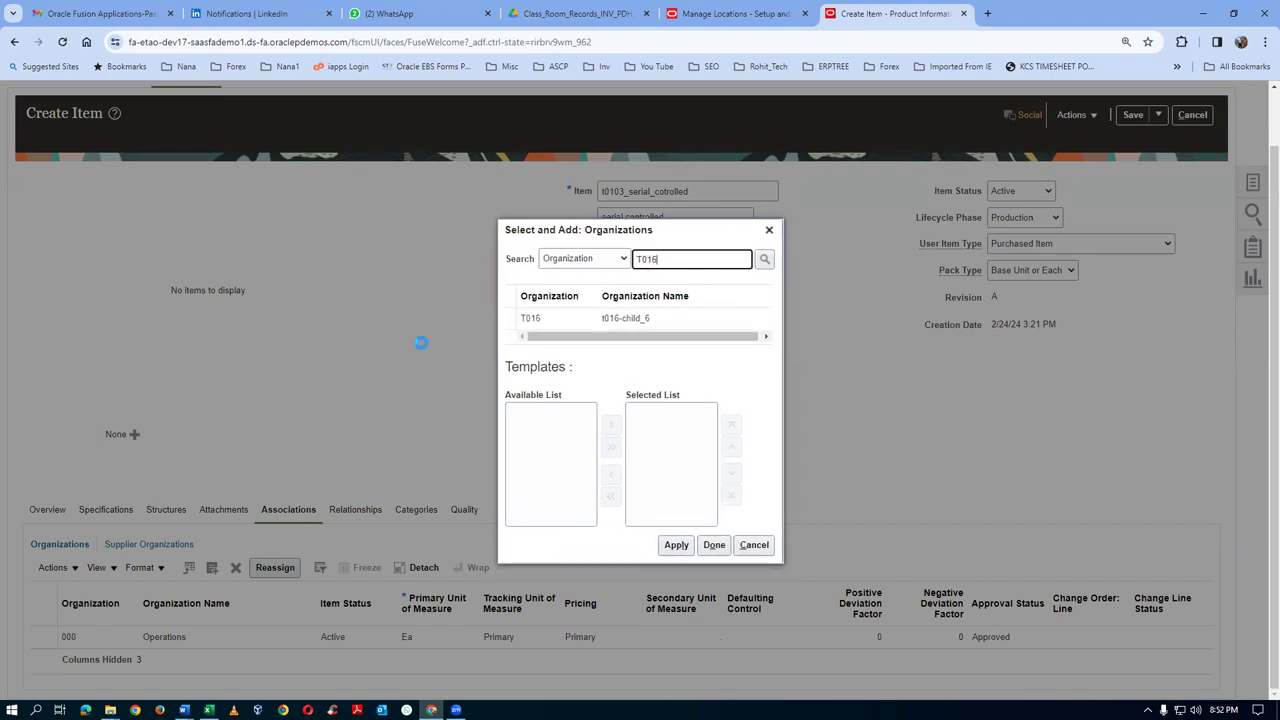
pyautogui.click(509, 322)
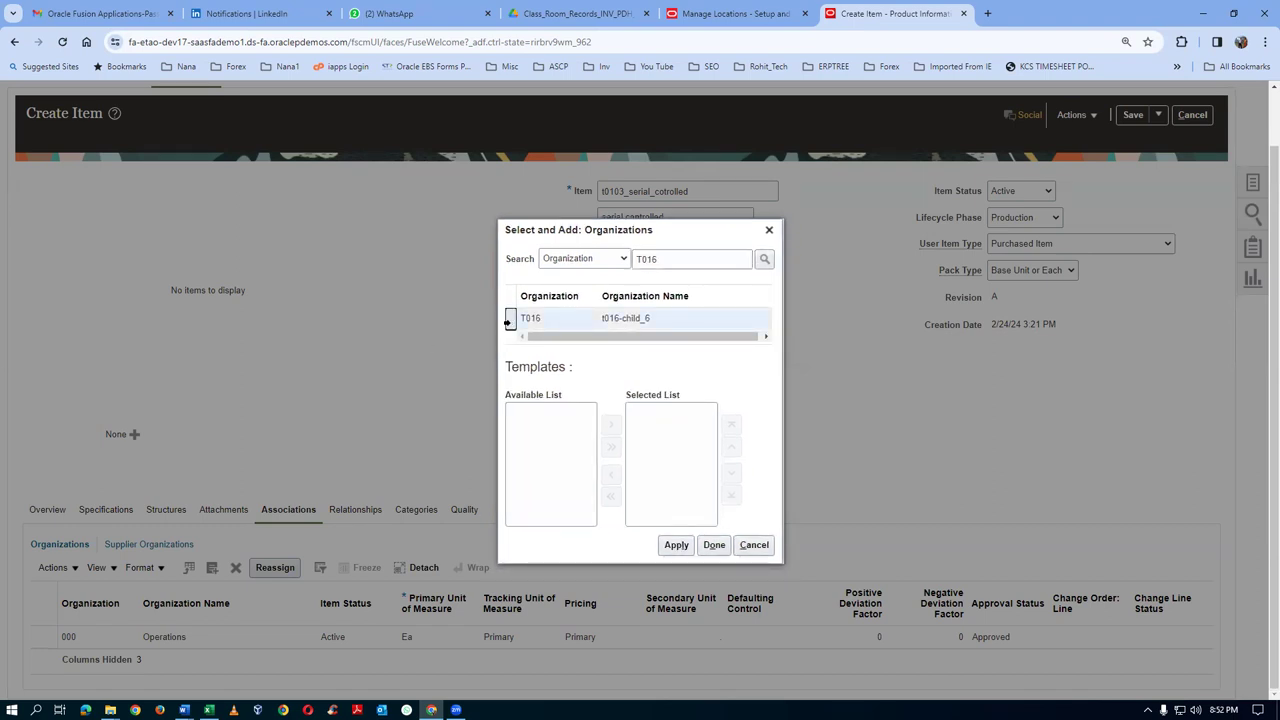
pyautogui.click(801, 546)
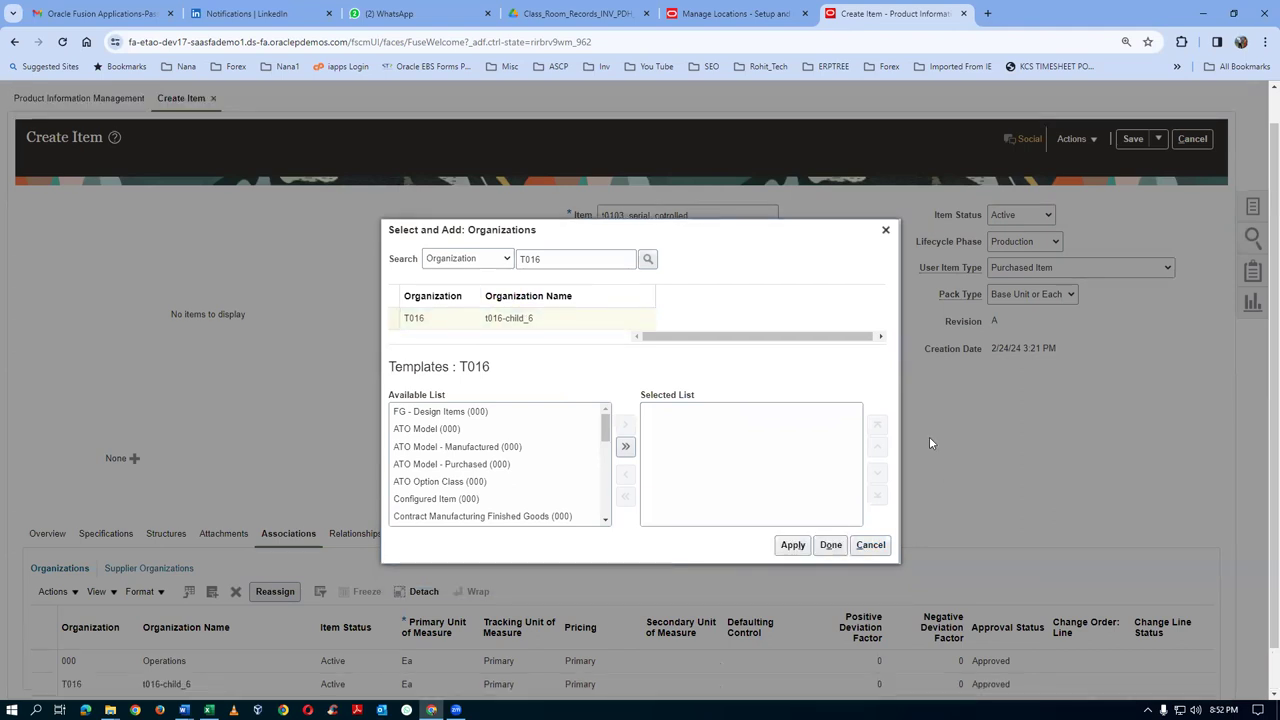
pyautogui.click(830, 545)
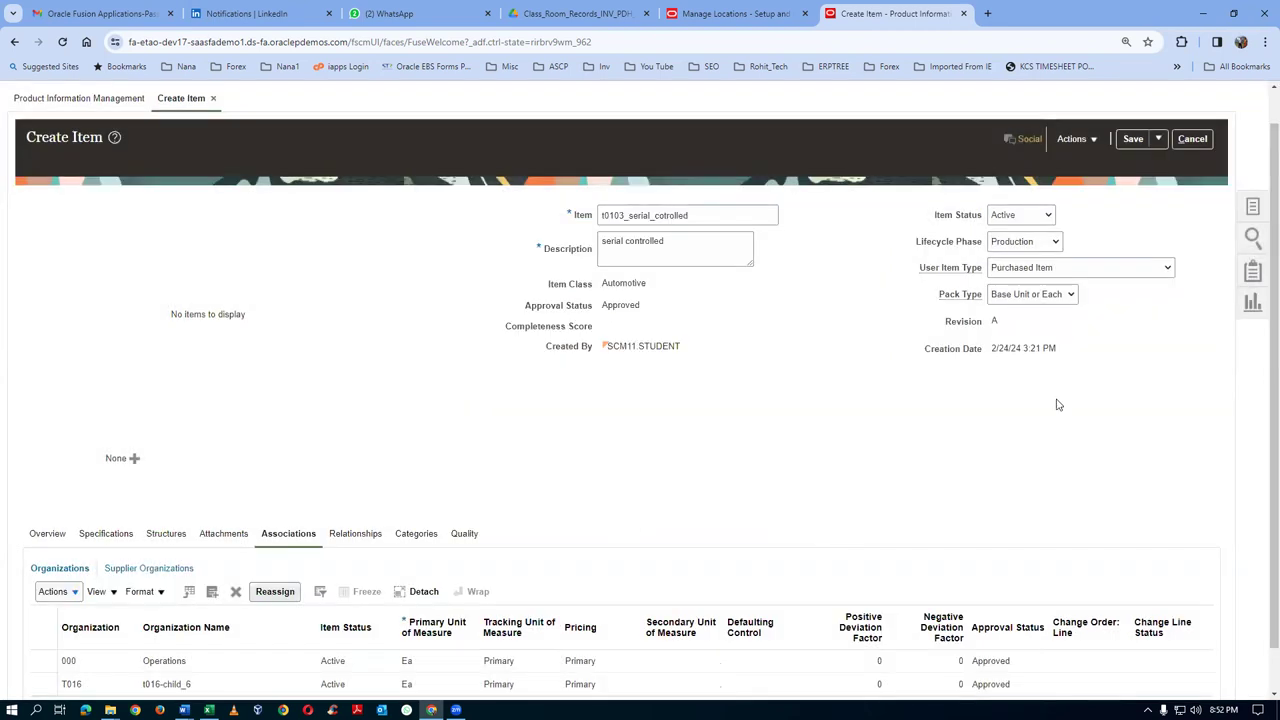
pyautogui.click(1159, 140)
pyautogui.click(1170, 163)
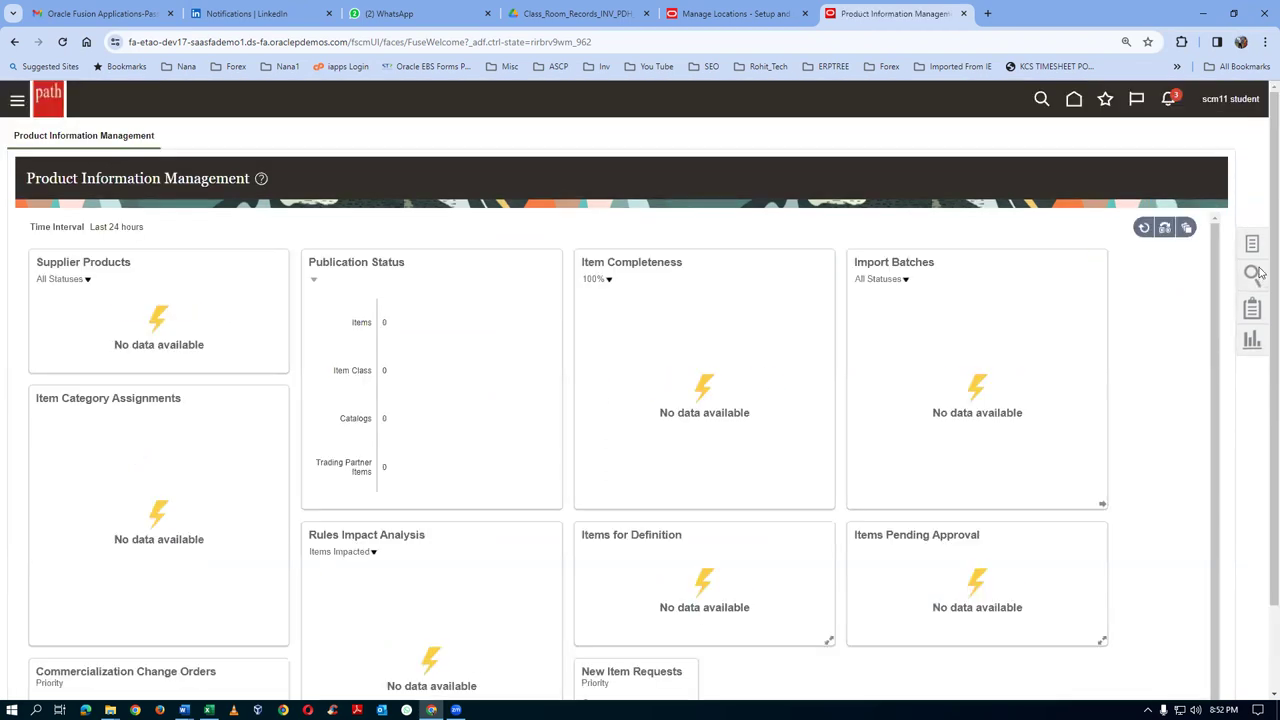
# - Start creating a new item in organization 000 with the item class Automotive
pyautogui.click(1251, 246)
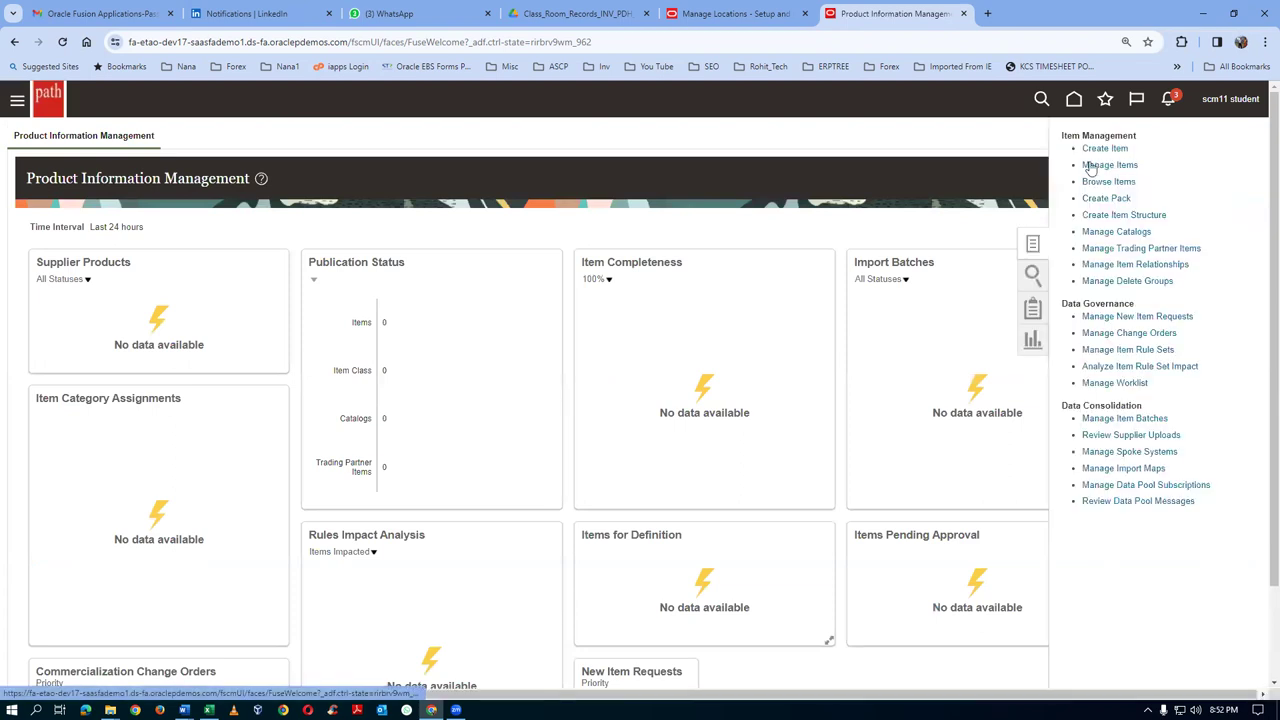
pyautogui.click(1105, 150)
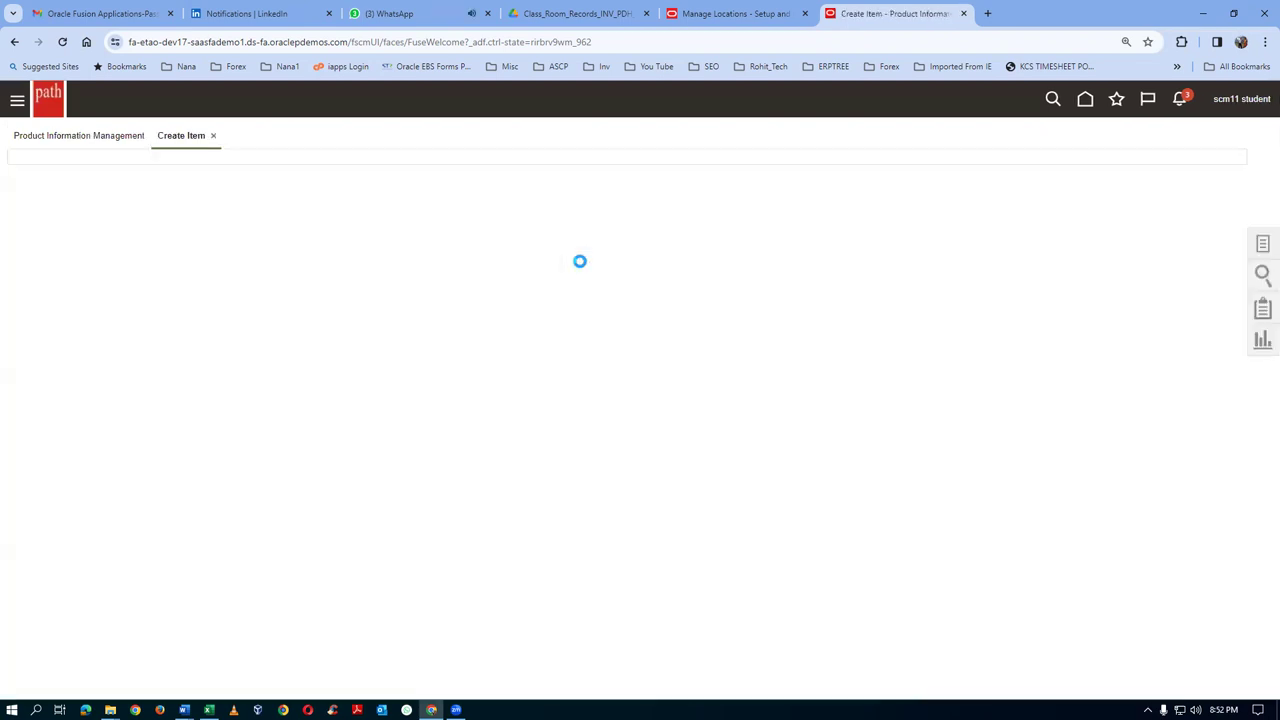
pyautogui.write('000')
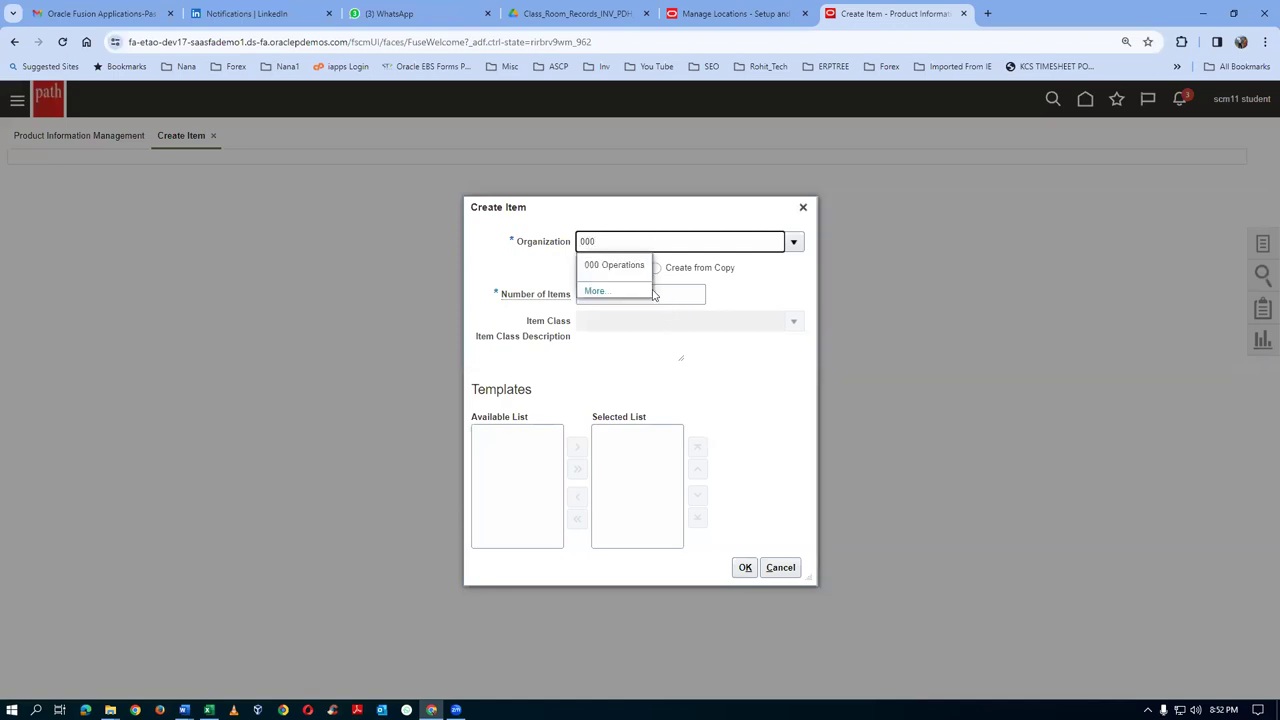
pyautogui.click(620, 268)
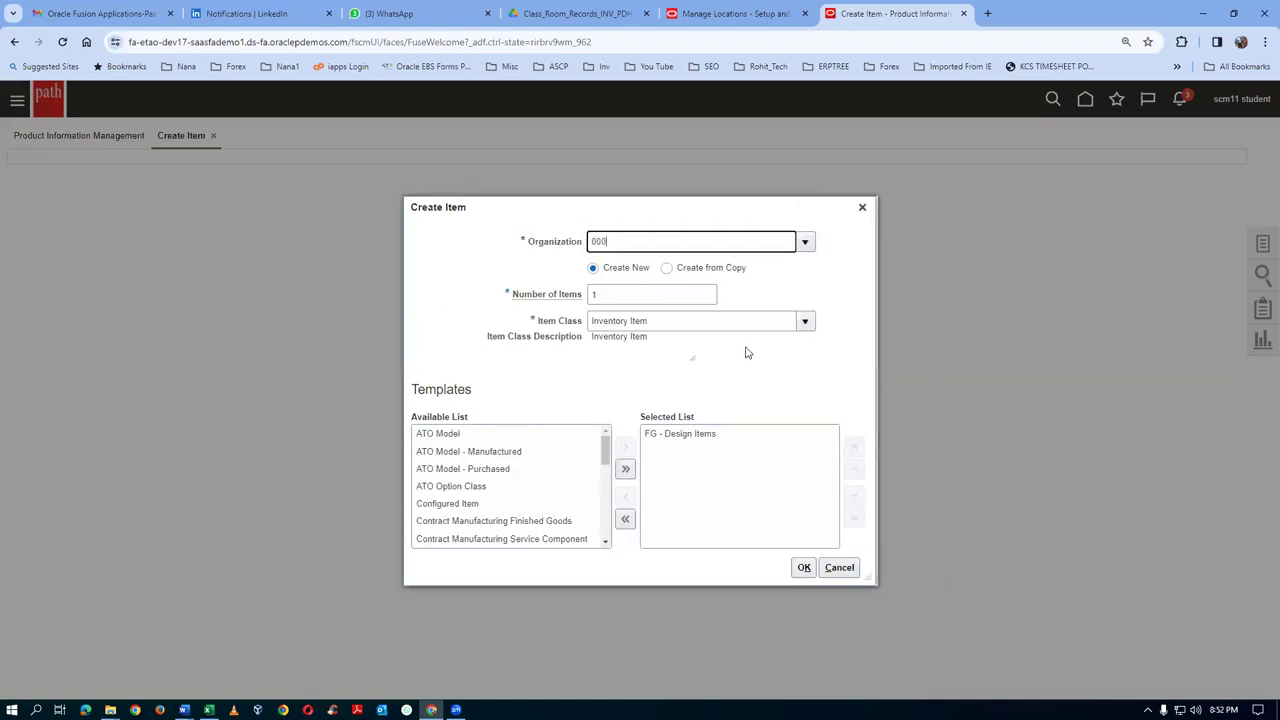
pyautogui.click(805, 322)
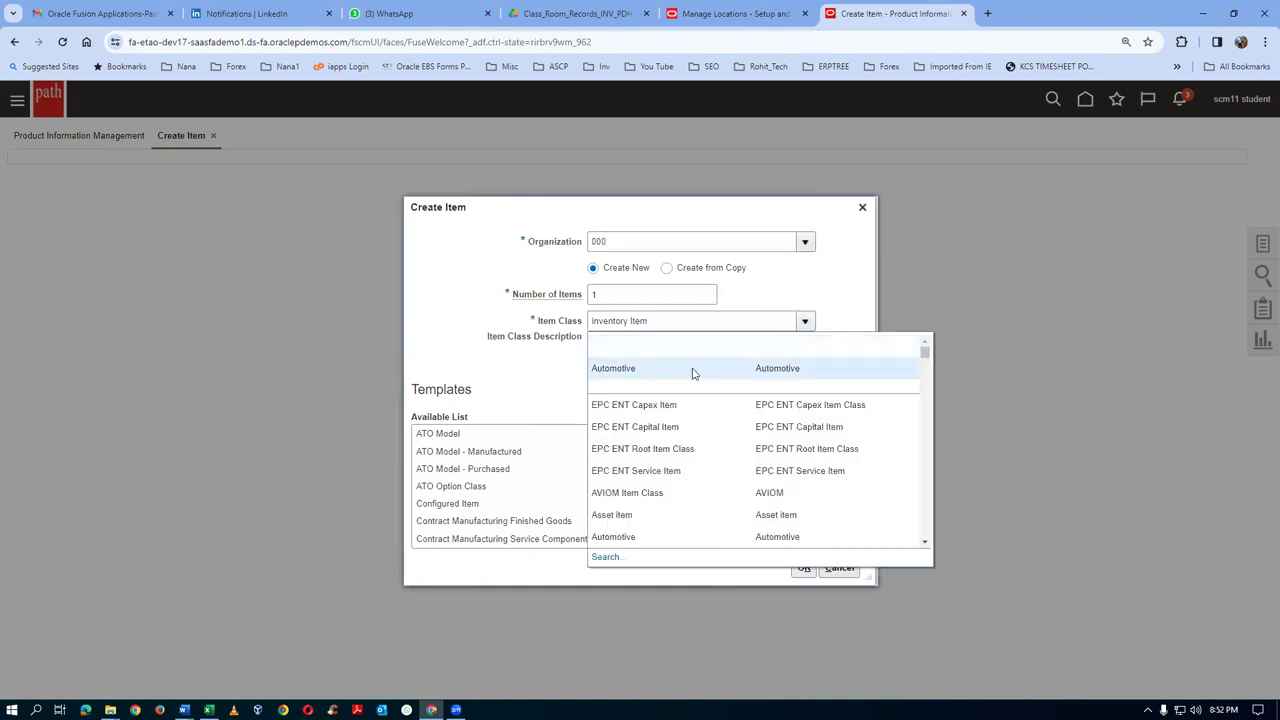
pyautogui.click(691, 366)
# - Replace the FG - Design Items template with Purchased Item and confirm the new item's setup
pyautogui.click(720, 434)
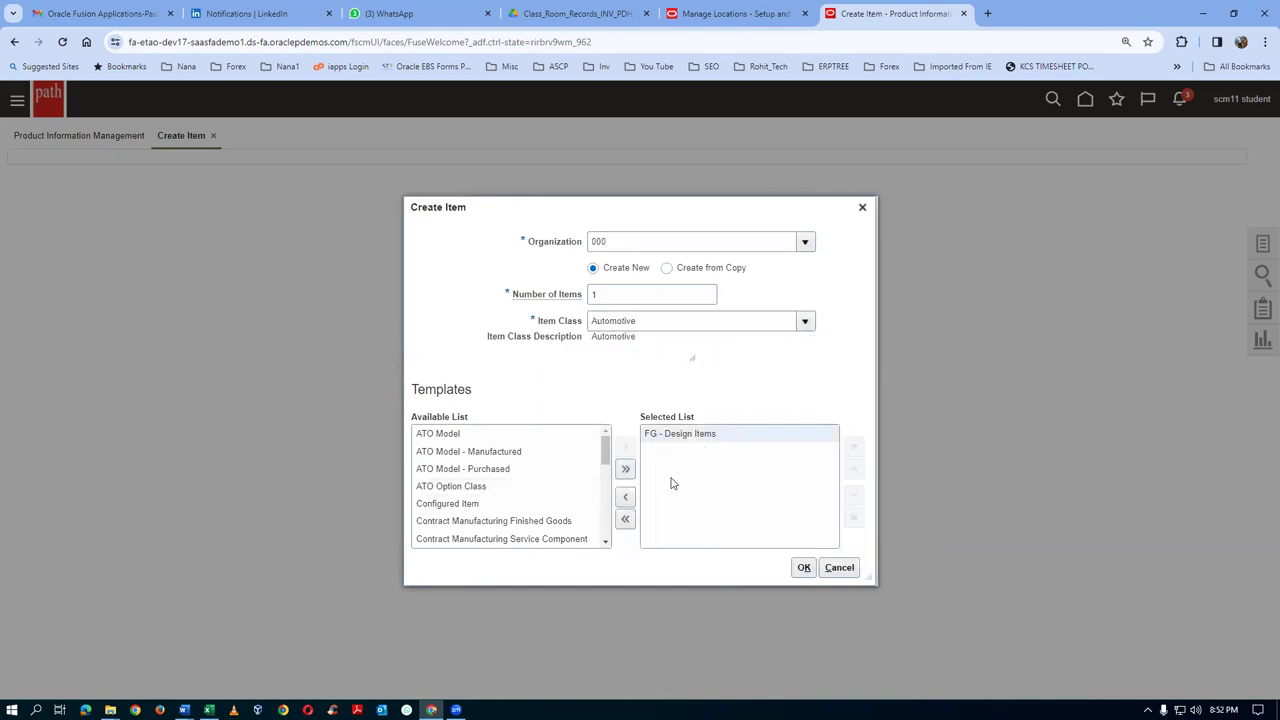
pyautogui.click(625, 499)
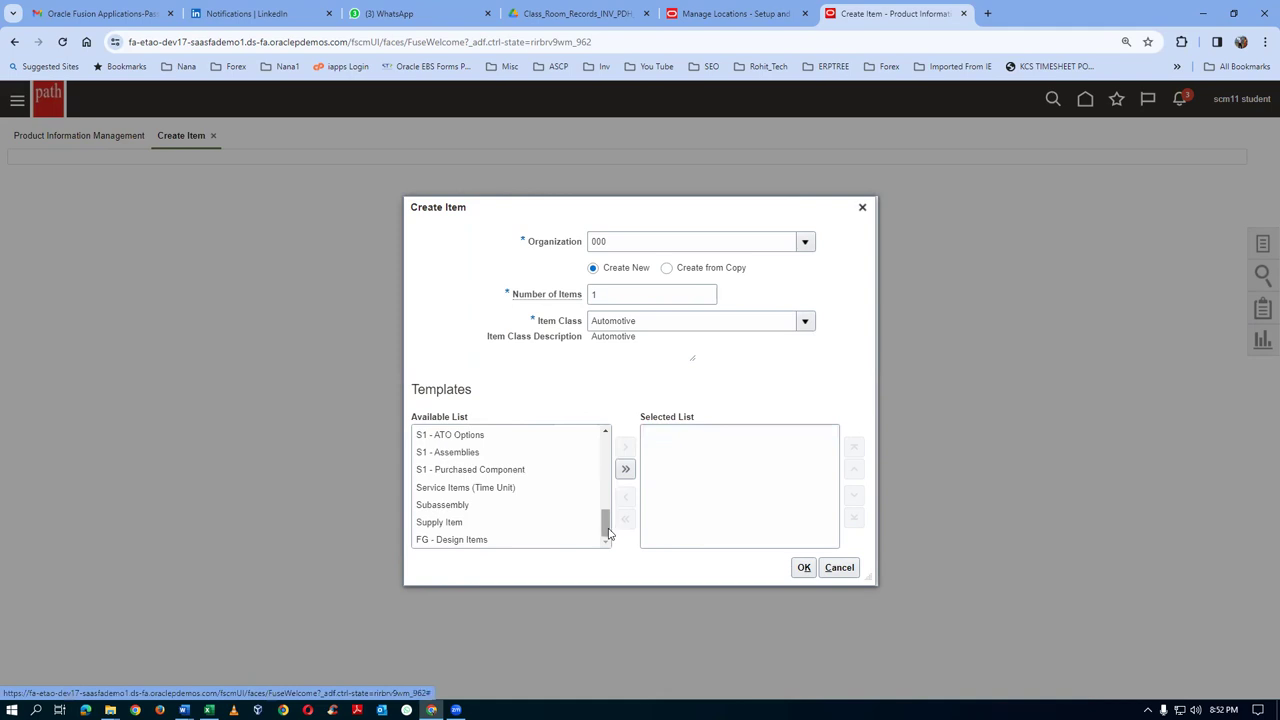
pyautogui.scroll(3, 606, 530)
pyautogui.click(530, 468)
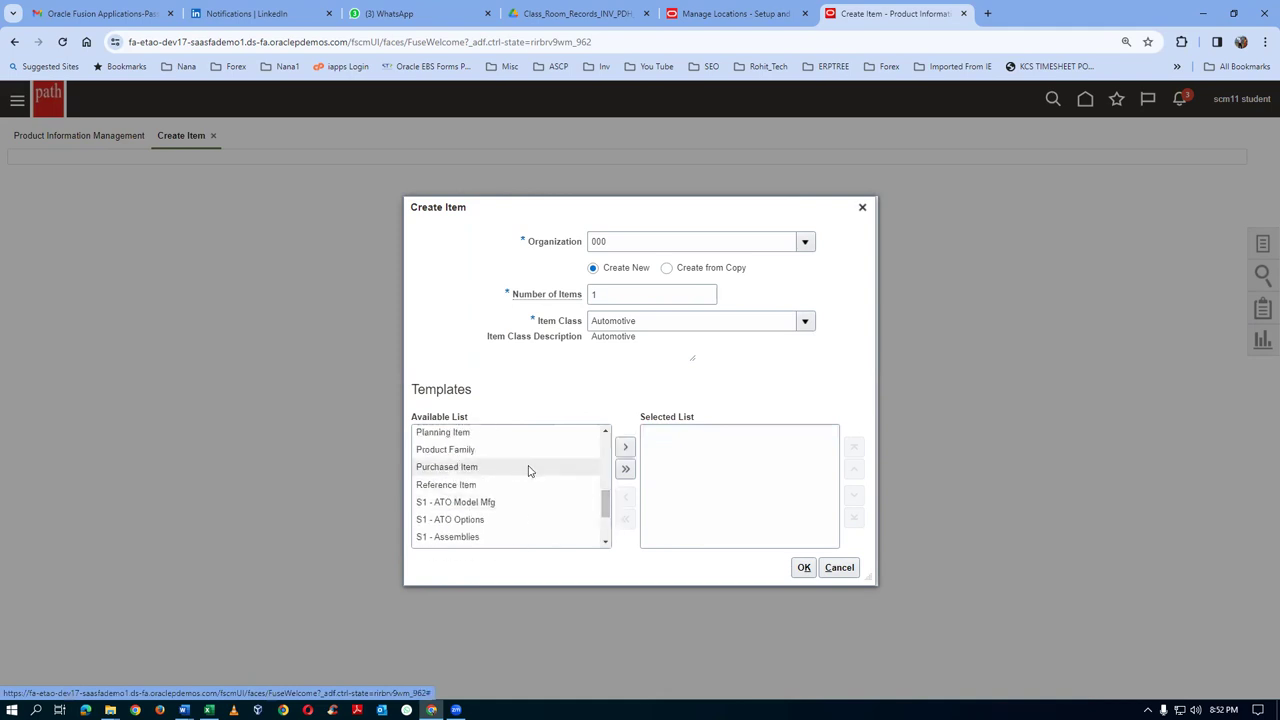
pyautogui.click(625, 447)
pyautogui.click(805, 567)
pyautogui.click(856, 424)
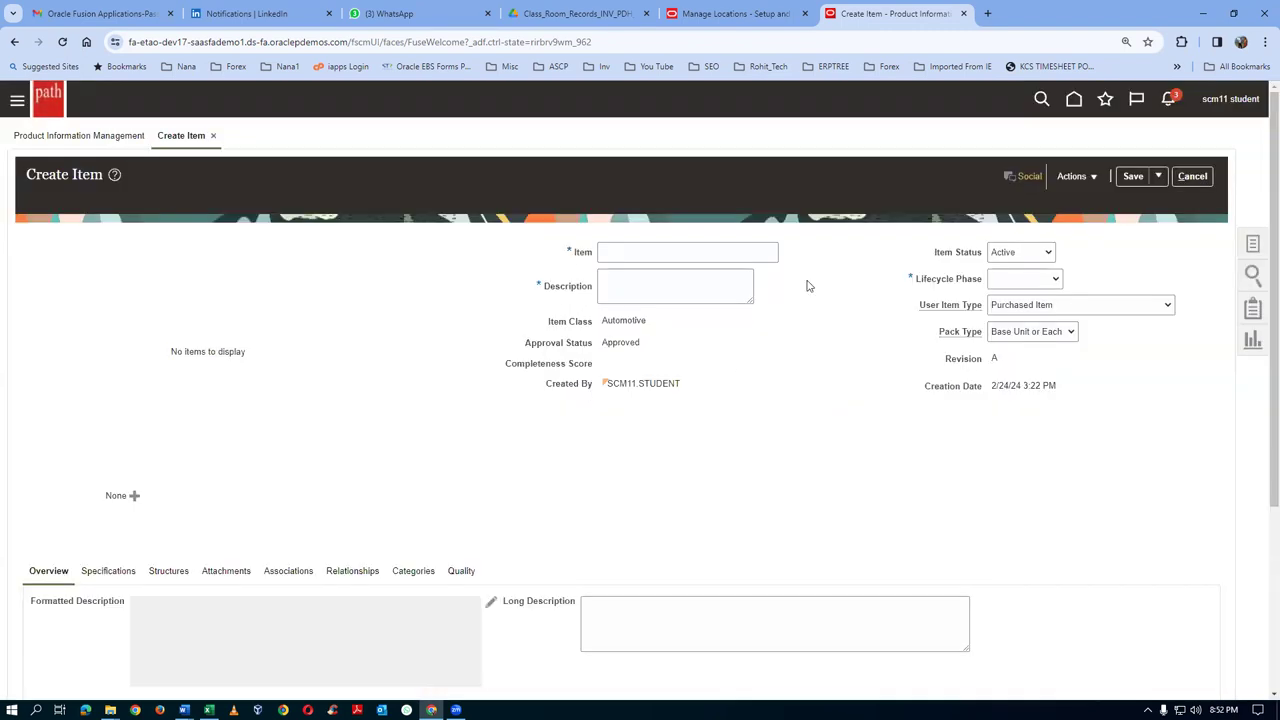
# - Set the lifecycle phase to Production, name the item t0104_Pump and enter the description "Pump"
pyautogui.click(1024, 279)
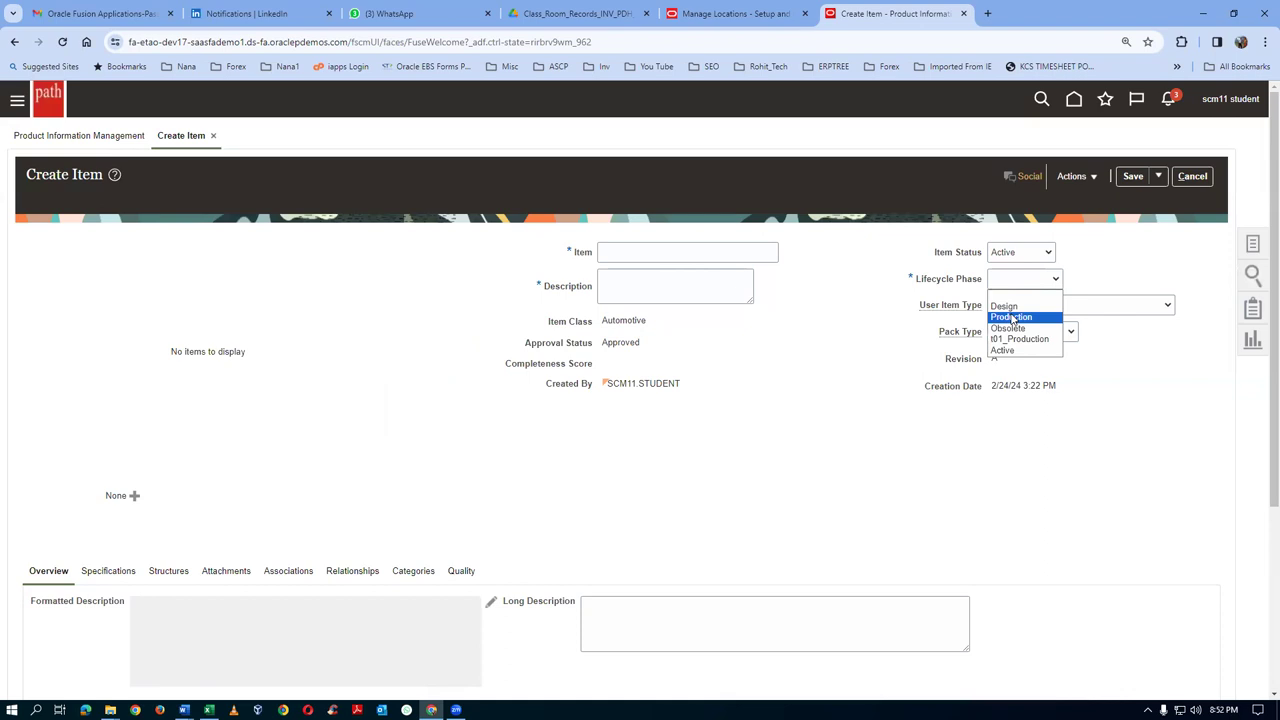
pyautogui.click(1000, 314)
pyautogui.click(610, 254)
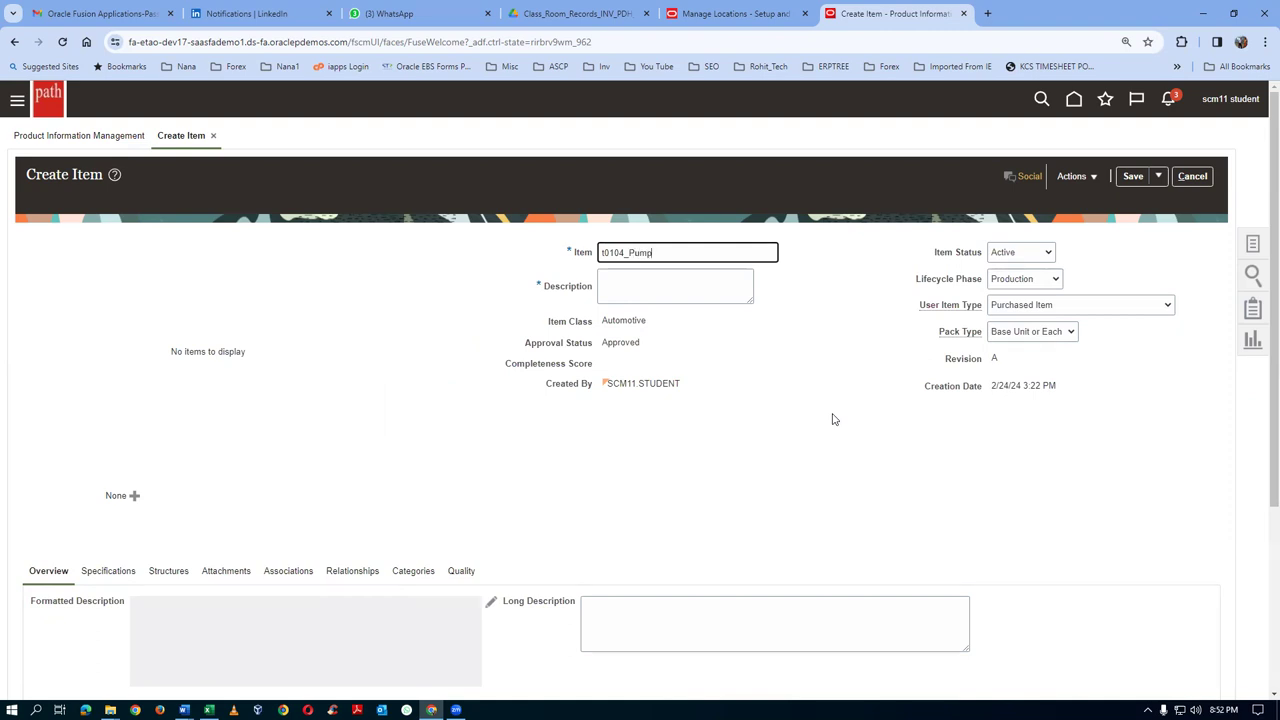
pyautogui.click(627, 301)
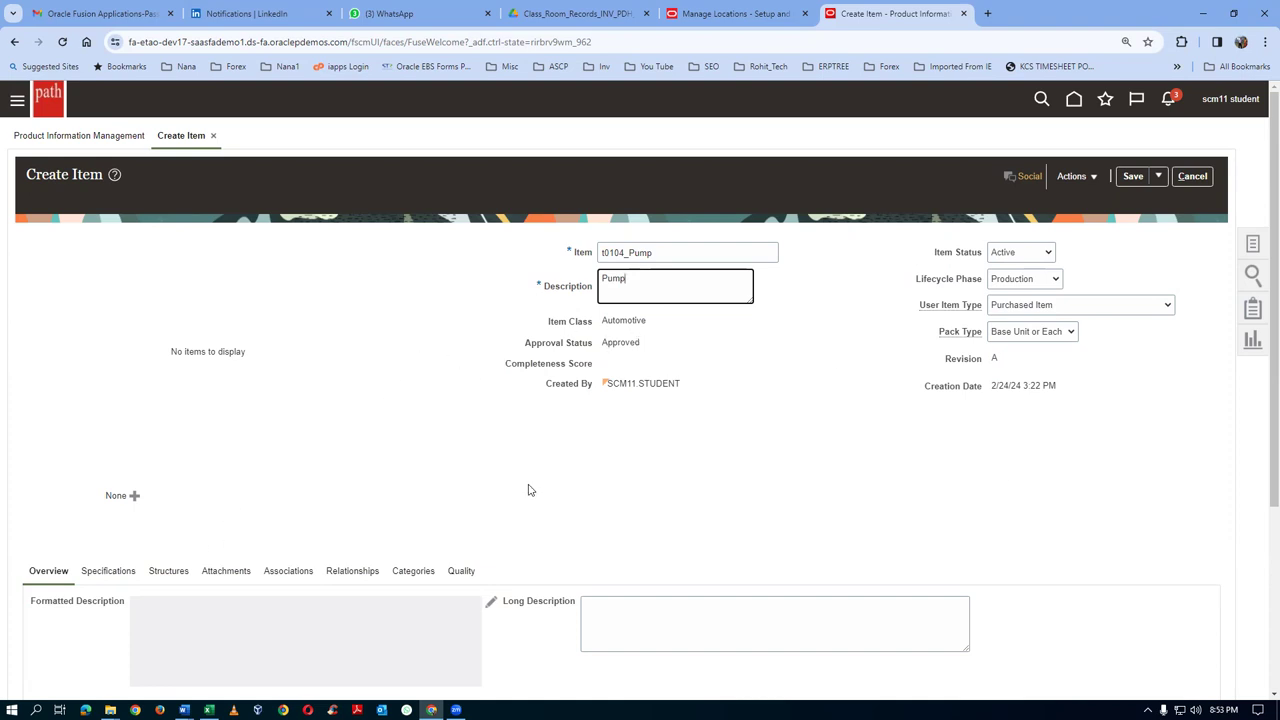
# - Examine the pump item's Inventory organization specifications for material, lot, serial and cycle count control
pyautogui.scroll(-2, 512, 481)
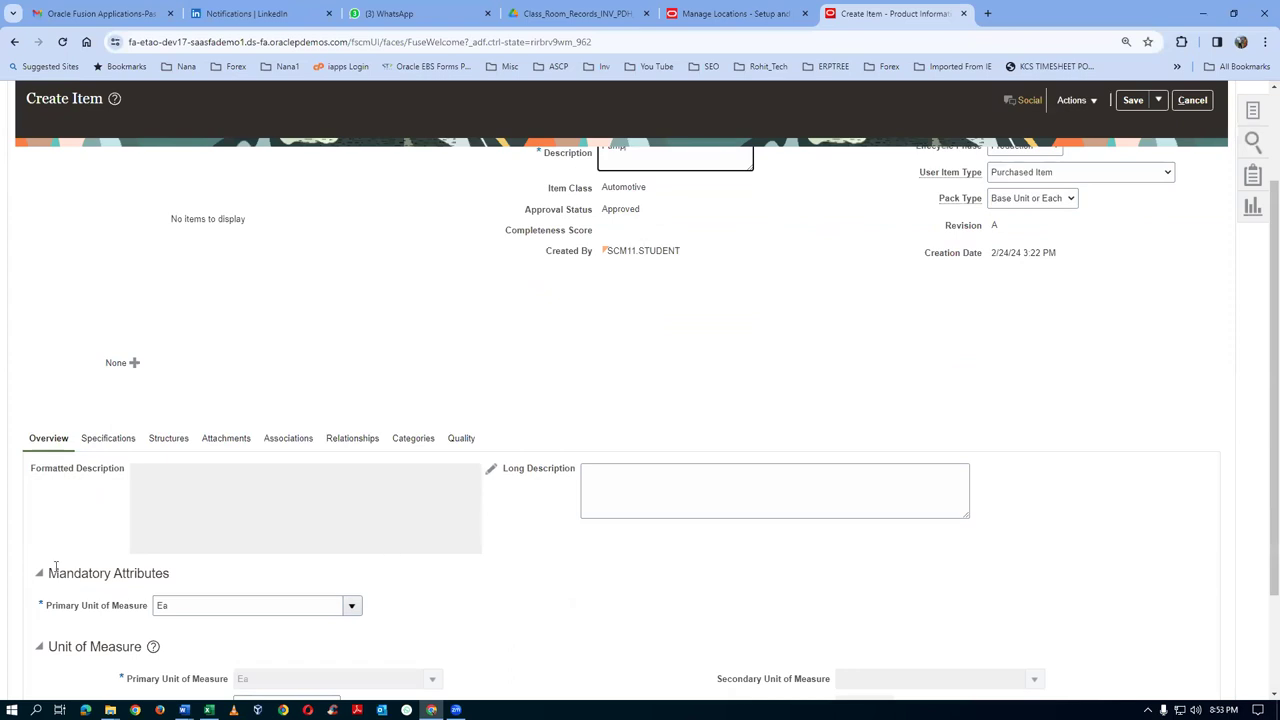
pyautogui.click(100, 442)
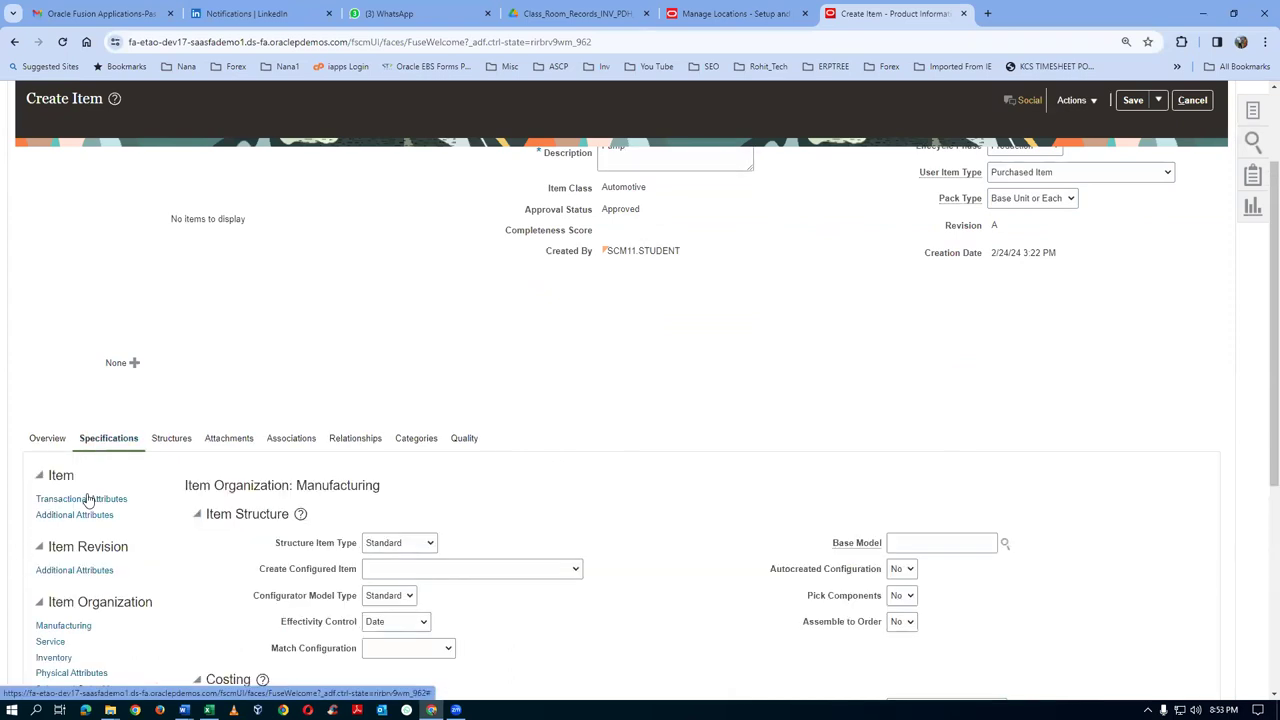
pyautogui.scroll(-2, 89, 498)
pyautogui.click(40, 527)
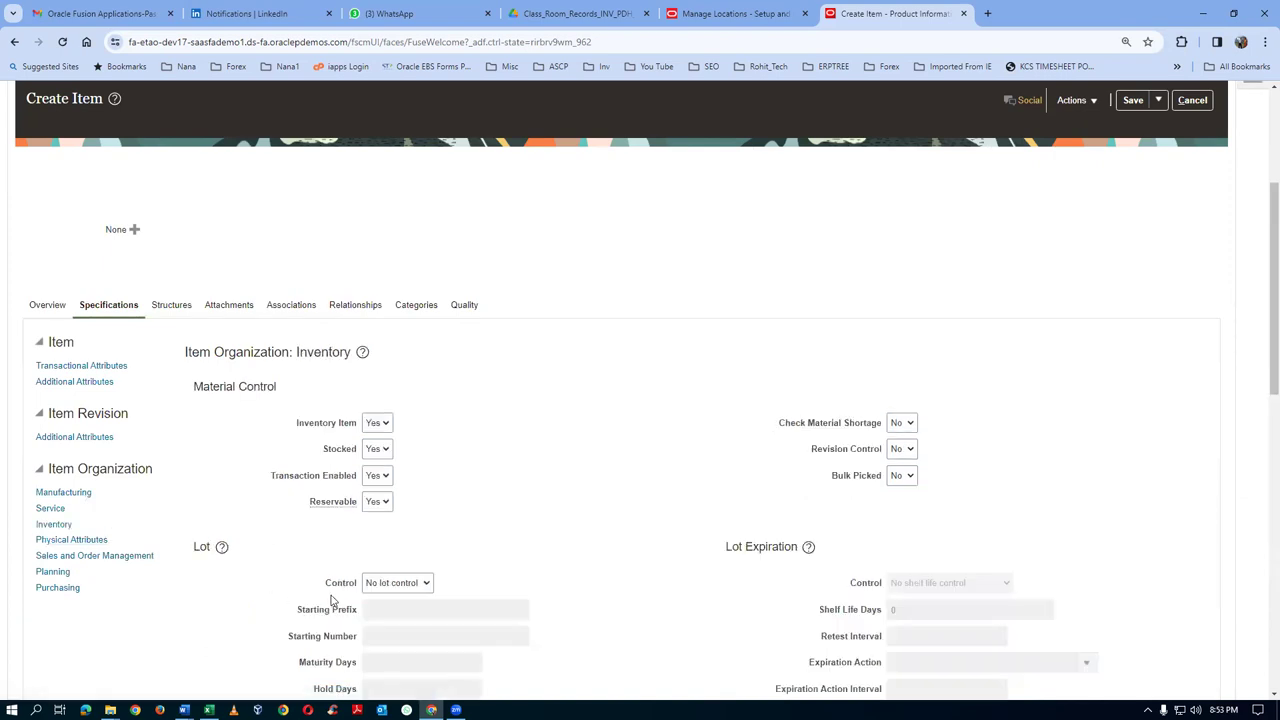
pyautogui.scroll(-6, 332, 600)
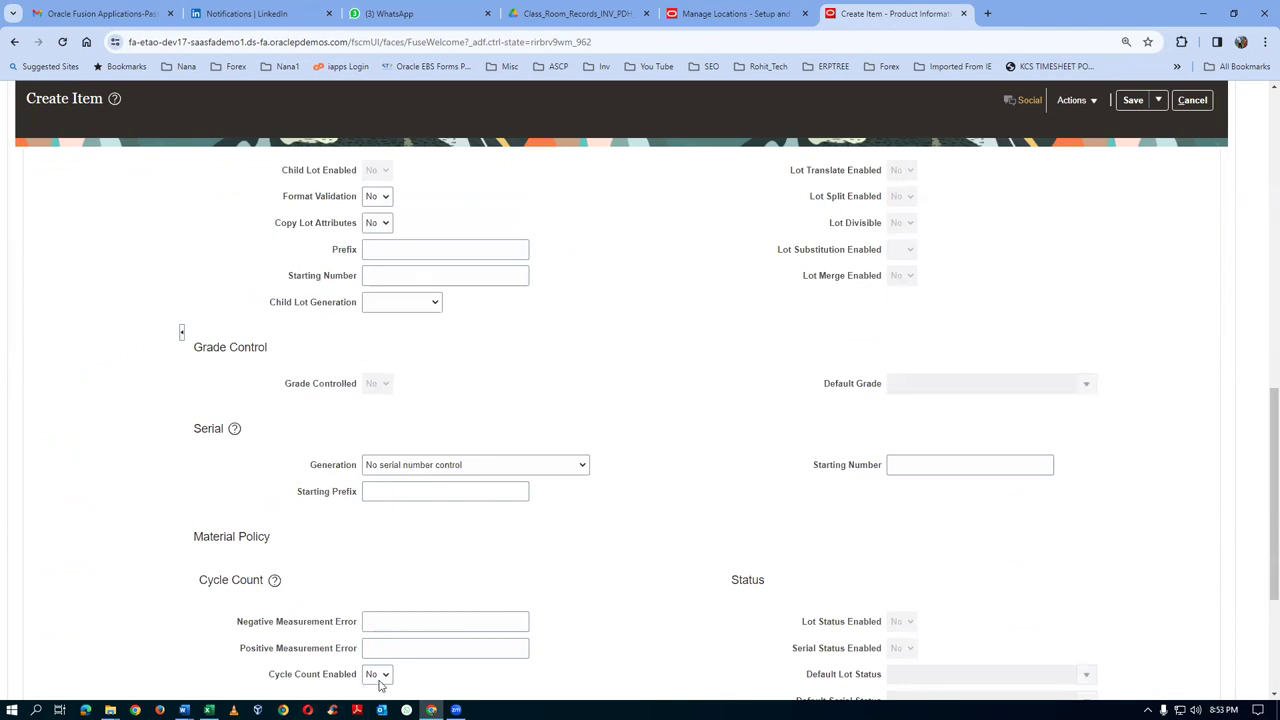
pyautogui.scroll(6, 478, 535)
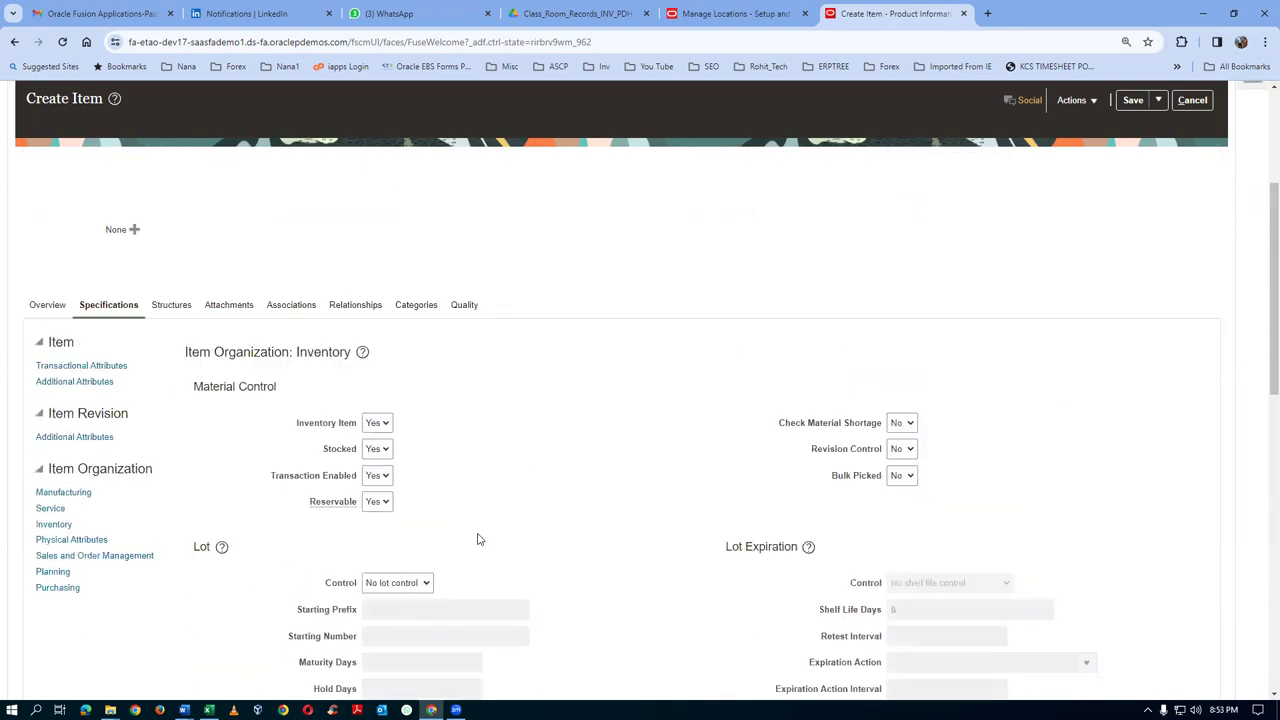
pyautogui.scroll(2, 614, 394)
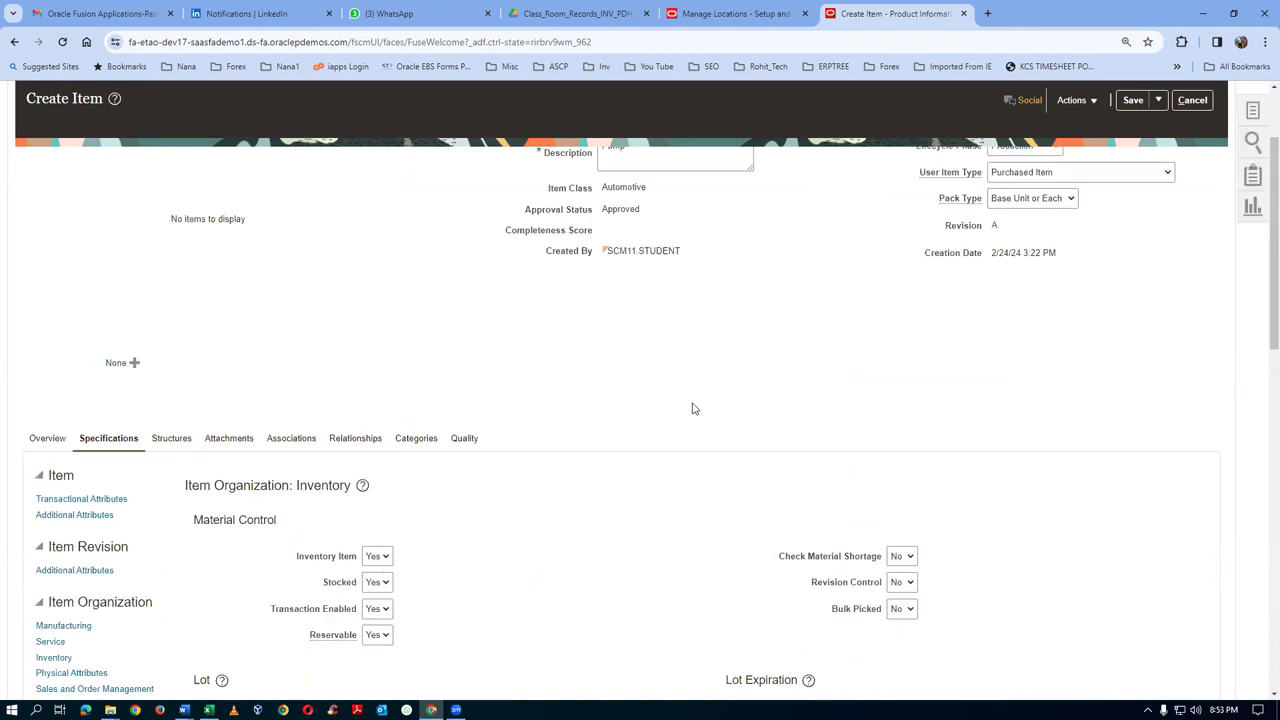
pyautogui.scroll(1, 731, 403)
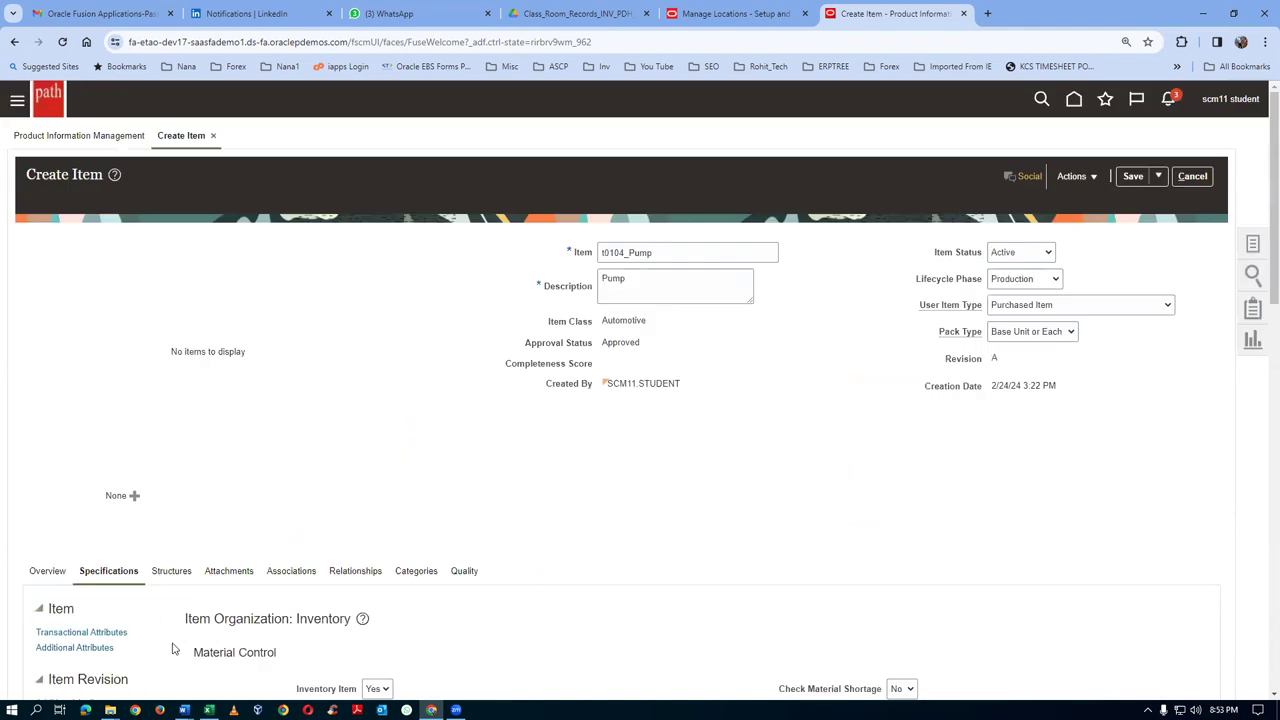
# - Associate the pump item with inventory organization T016
pyautogui.click(281, 576)
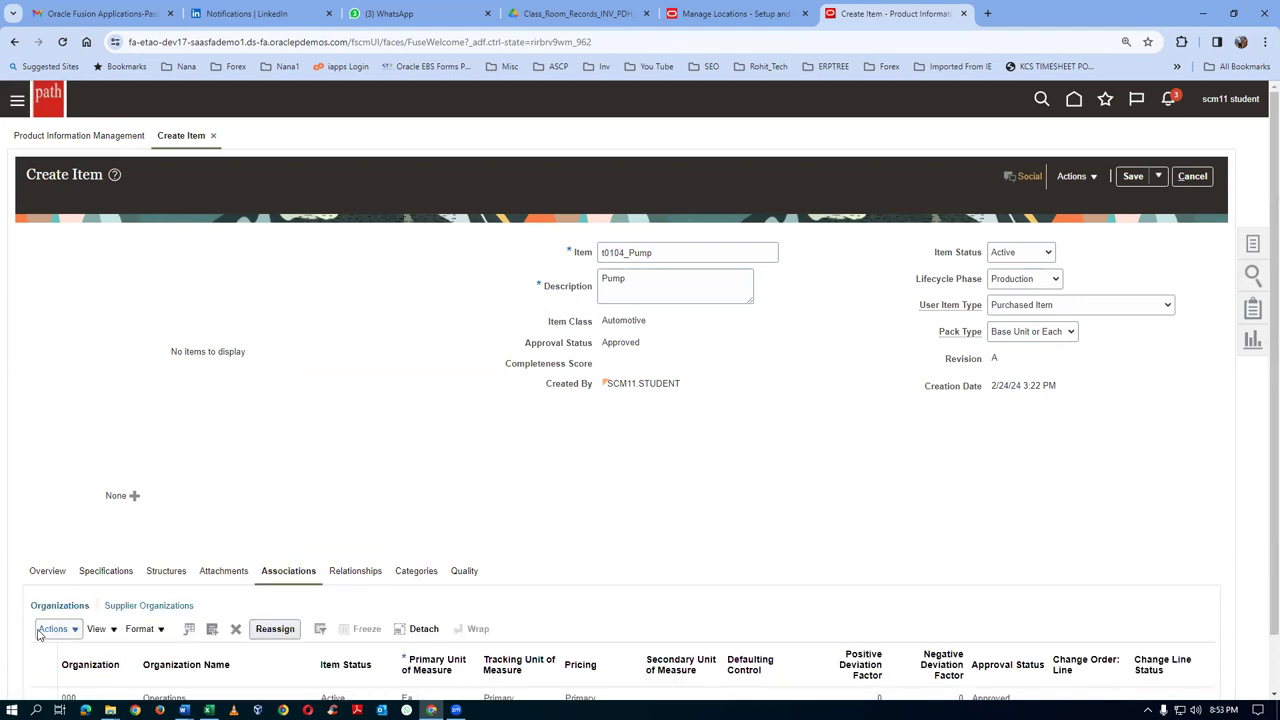
pyautogui.click(39, 632)
pyautogui.click(72, 580)
pyautogui.click(643, 276)
pyautogui.write('t018')
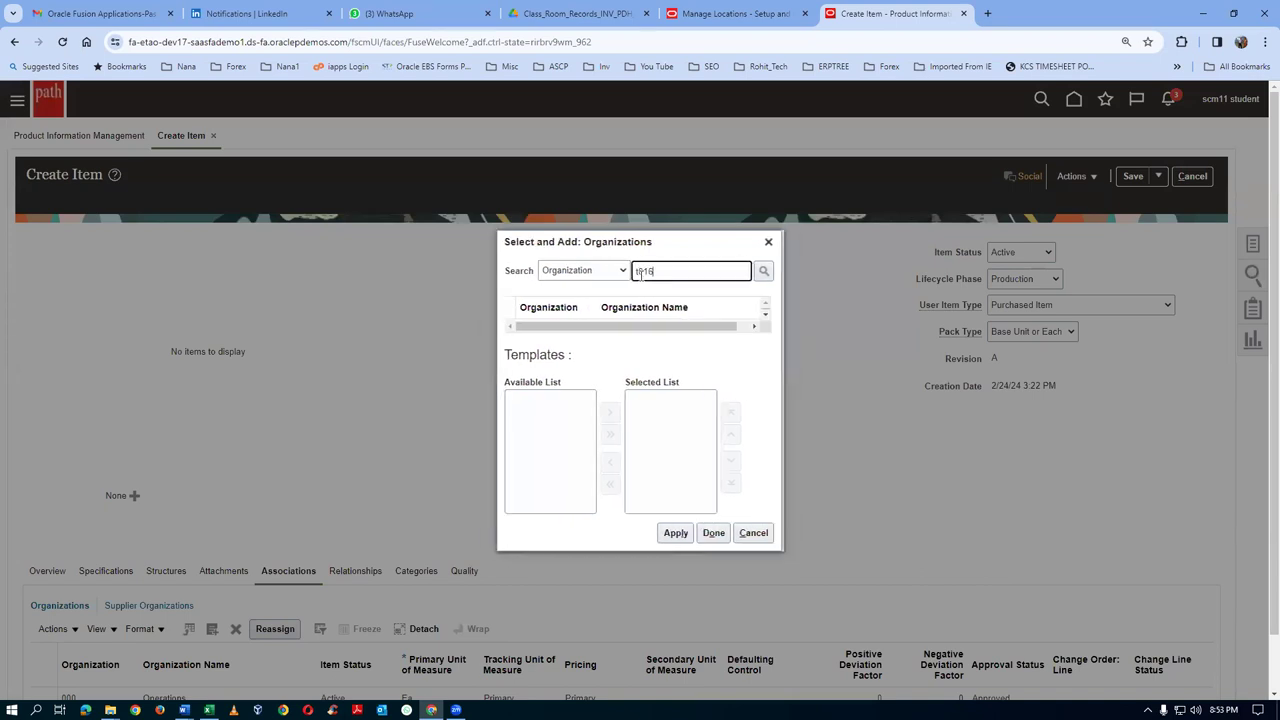
pyautogui.press('Return')
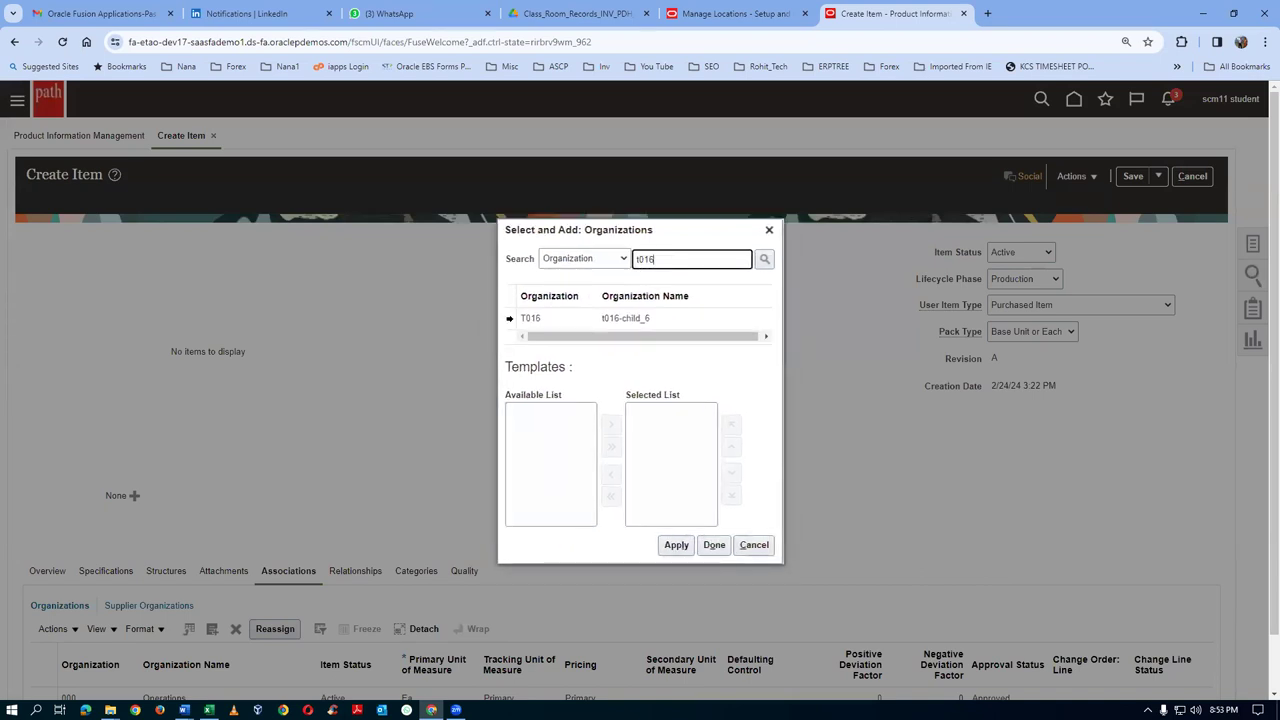
pyautogui.click(530, 318)
pyautogui.click(792, 545)
pyautogui.click(828, 546)
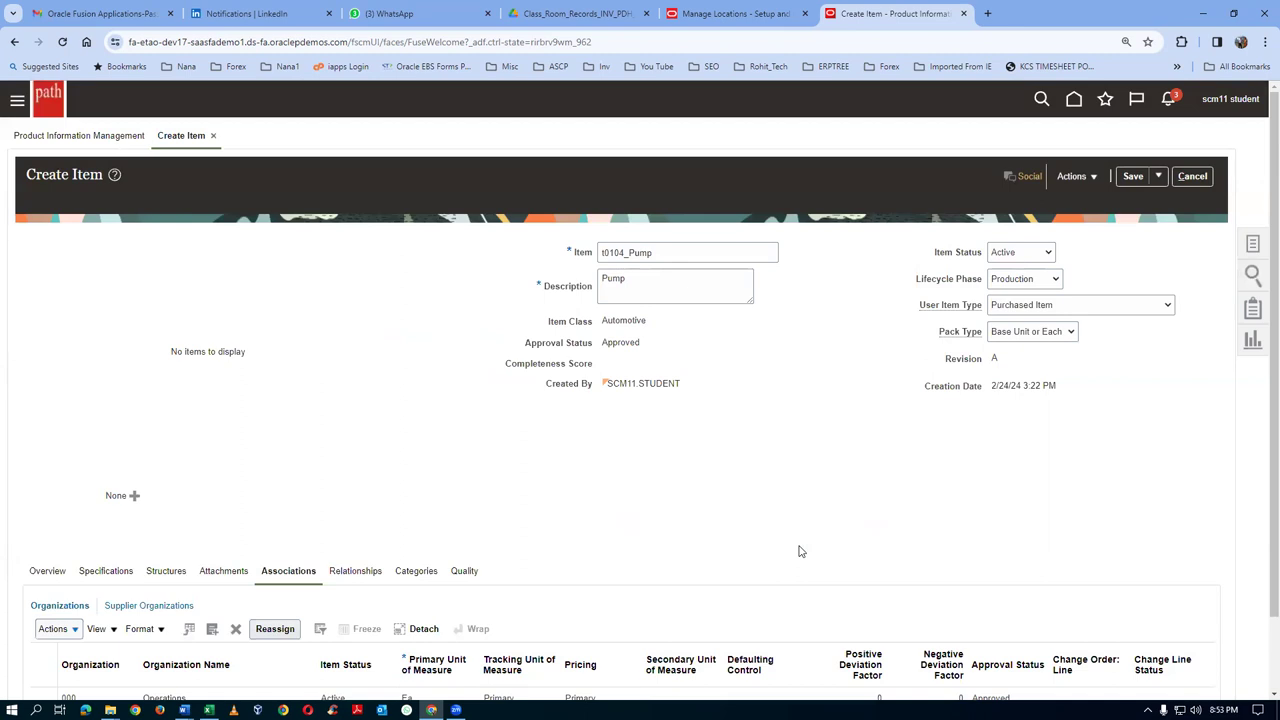
# - Save and close the pump item
pyautogui.scroll(-1, 248, 584)
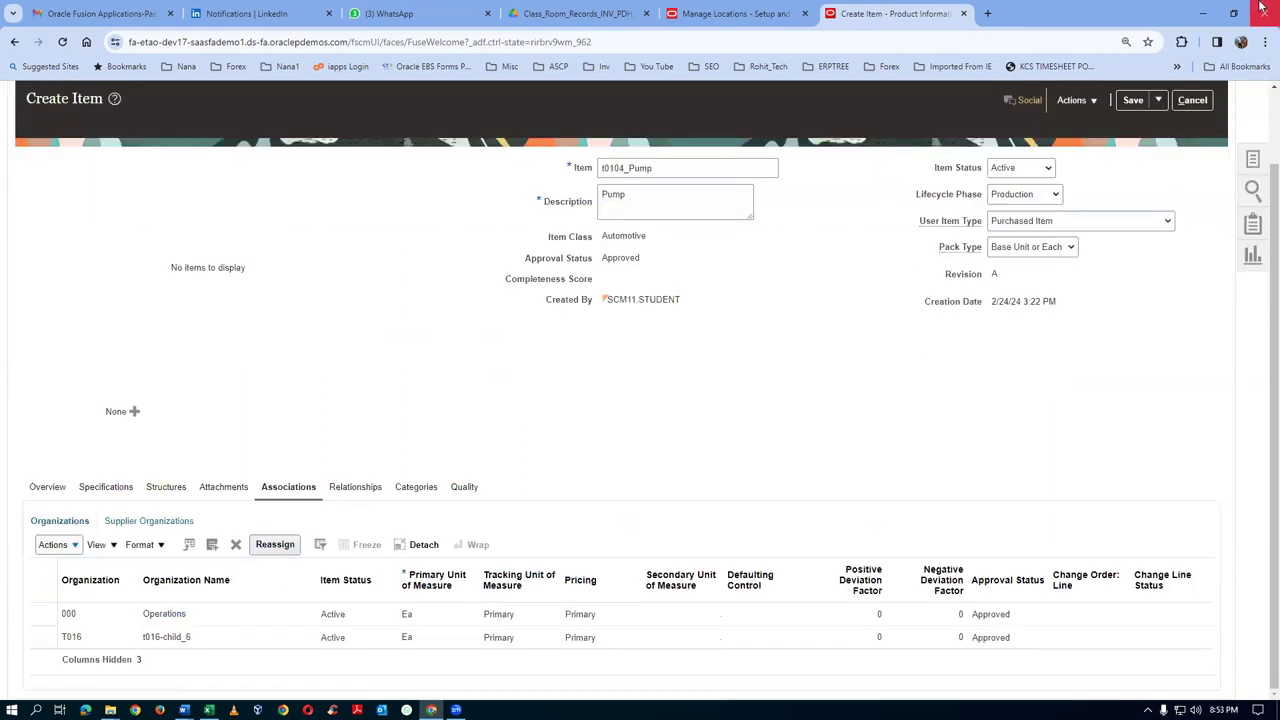
pyautogui.click(1158, 100)
pyautogui.click(1156, 125)
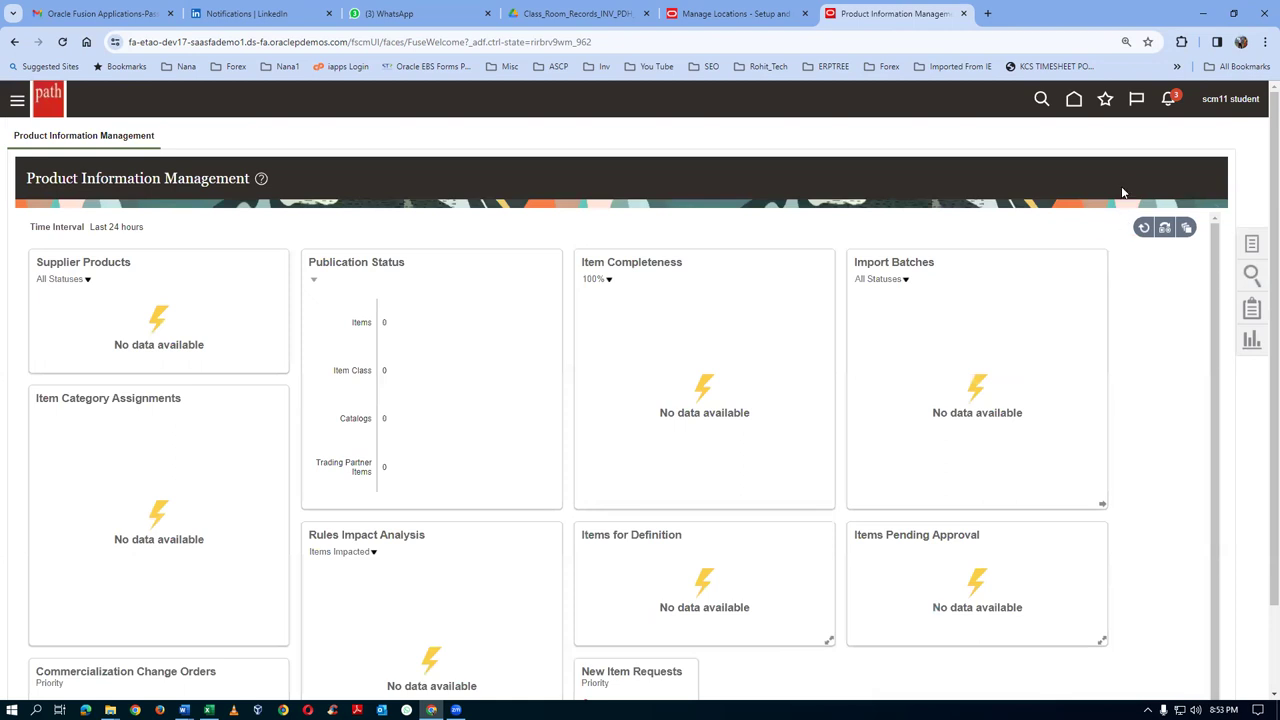
# - Go to Inventory Management under Supply Chain Execution and start a miscellaneous transaction for organization T016
pyautogui.click(1073, 98)
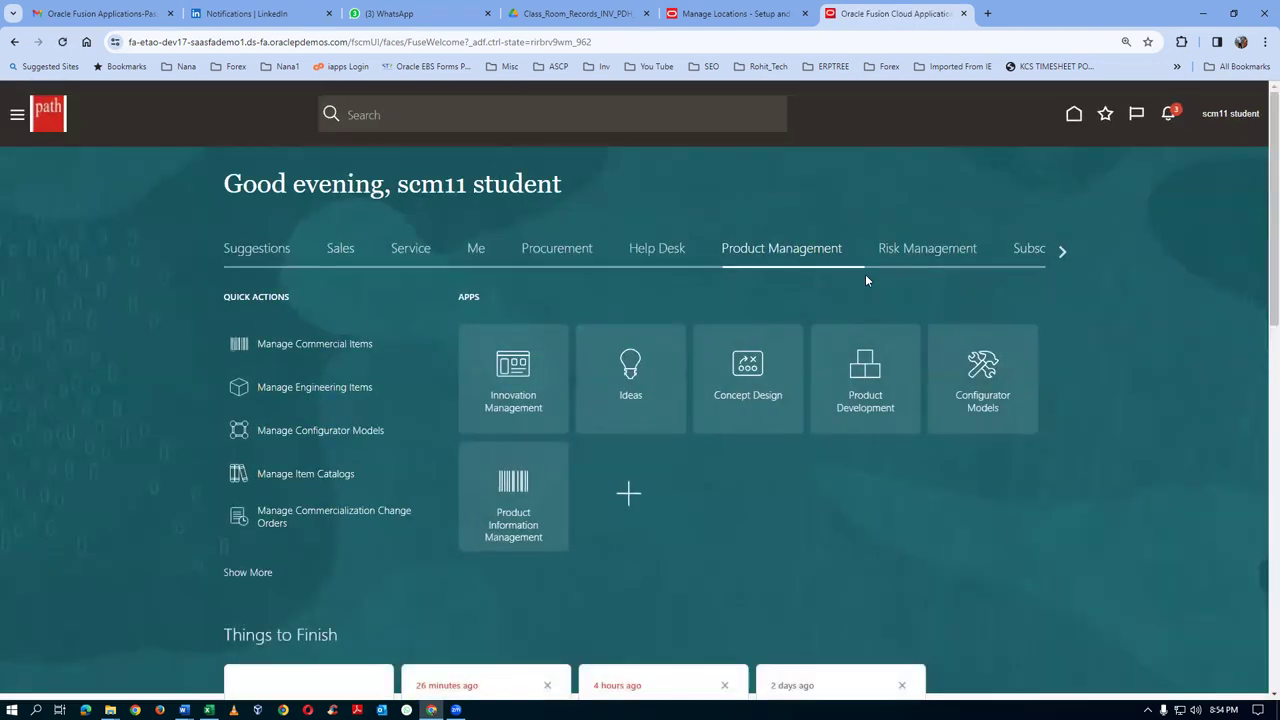
pyautogui.click(1061, 252)
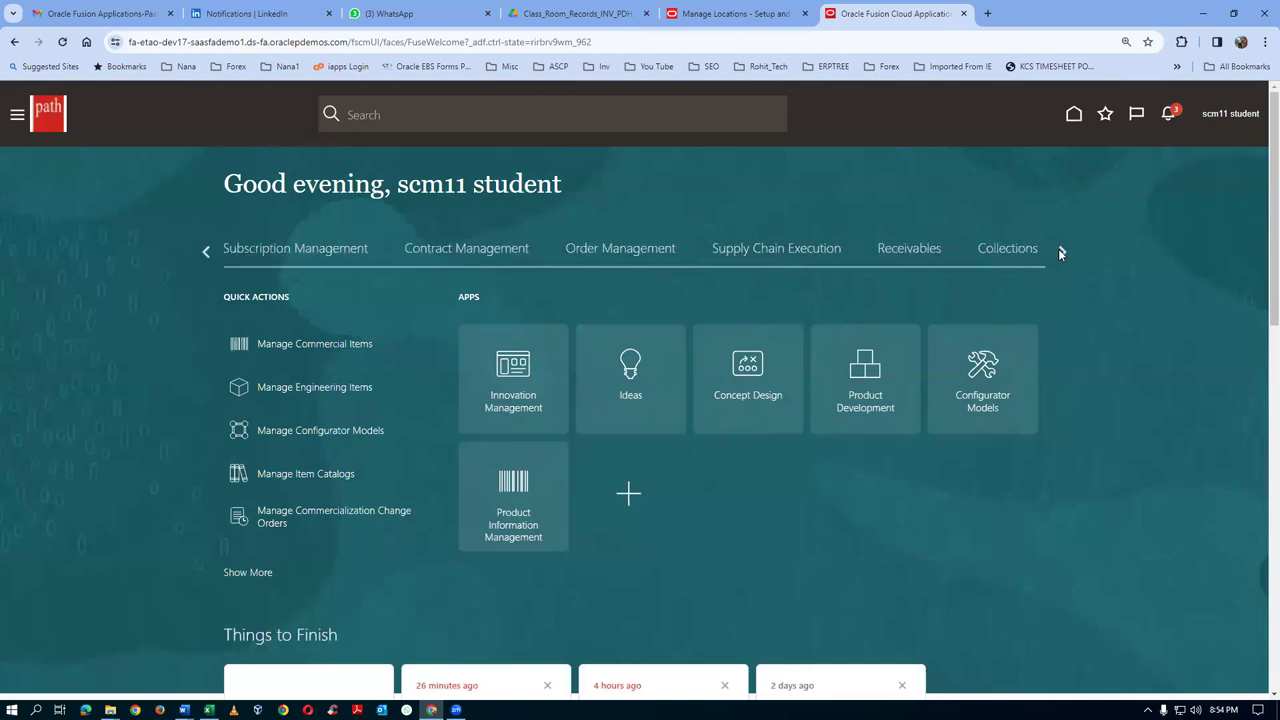
pyautogui.click(796, 252)
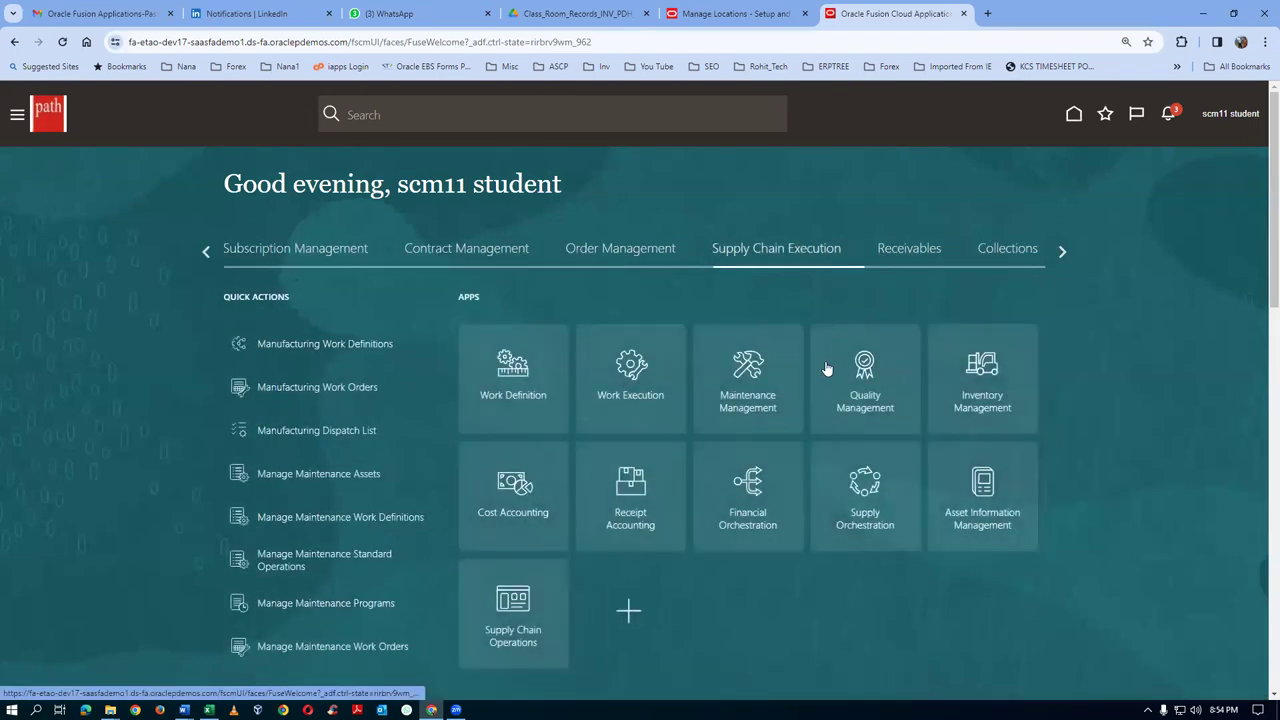
pyautogui.click(960, 403)
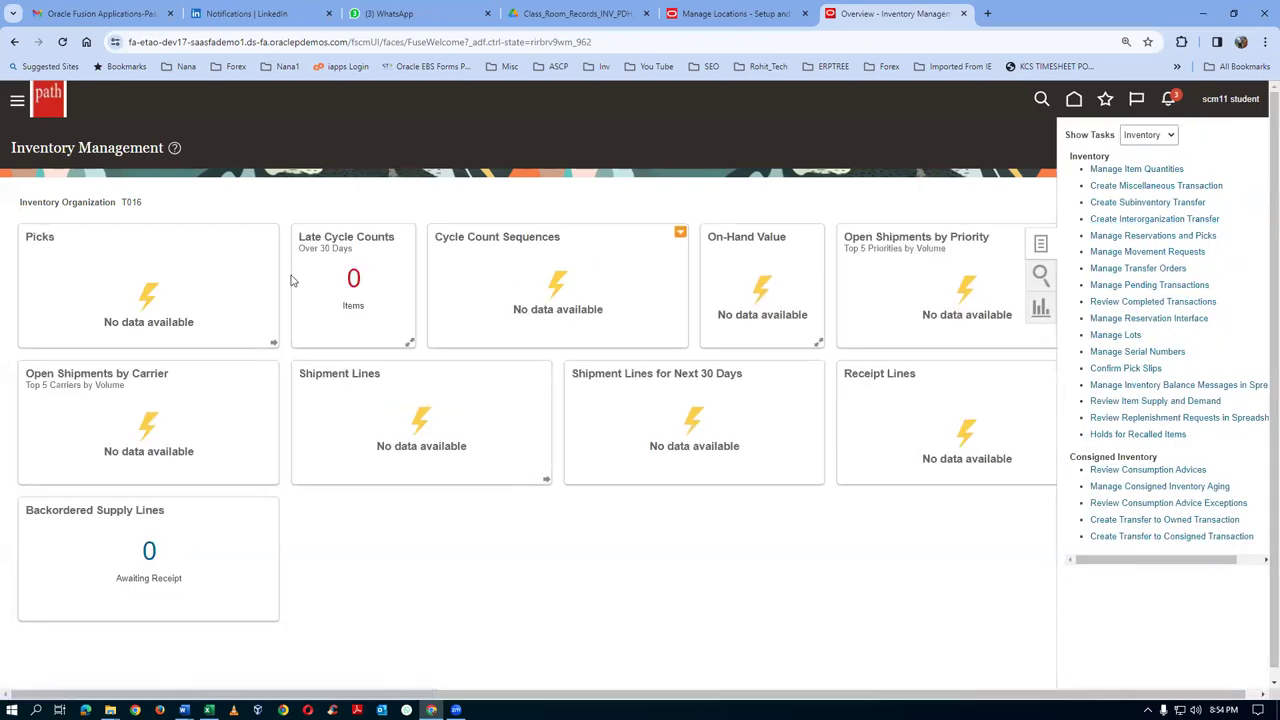
pyautogui.click(1156, 185)
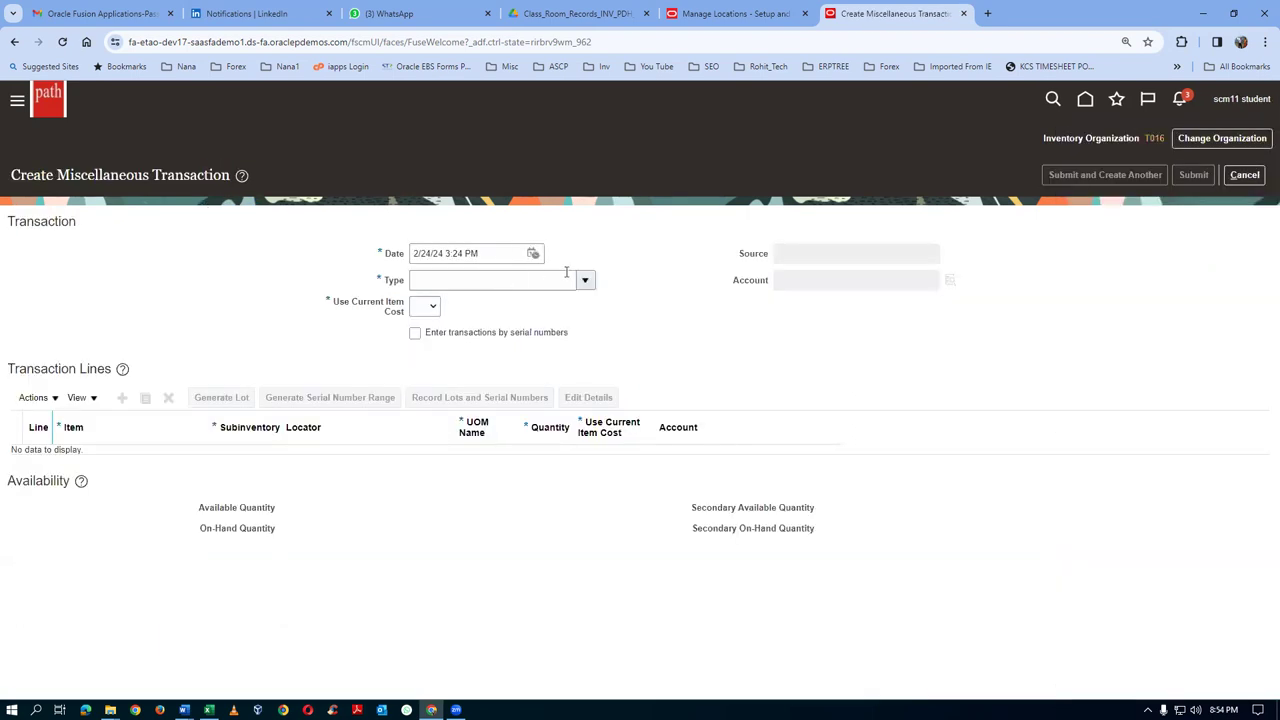
# - Set the transaction type to Miscellaneous Receipt and assign the first account combination found for company 101, line of business 10
pyautogui.click(586, 283)
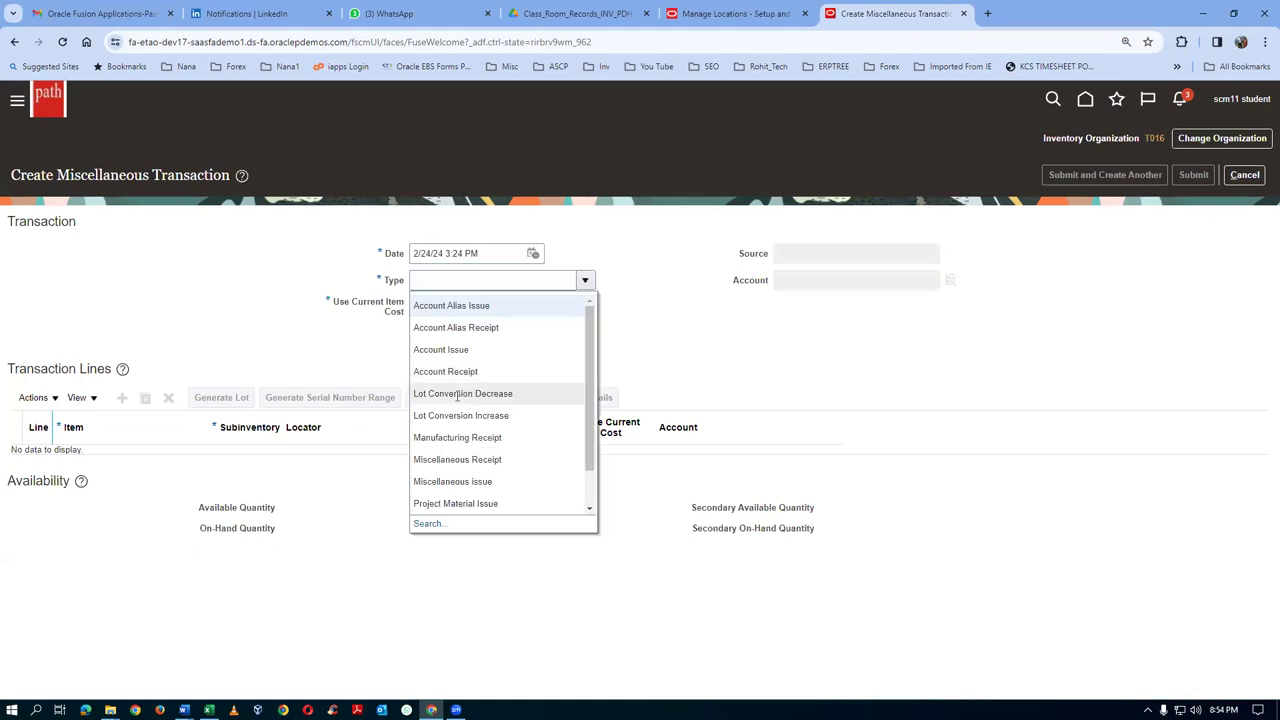
pyautogui.click(450, 460)
pyautogui.click(789, 283)
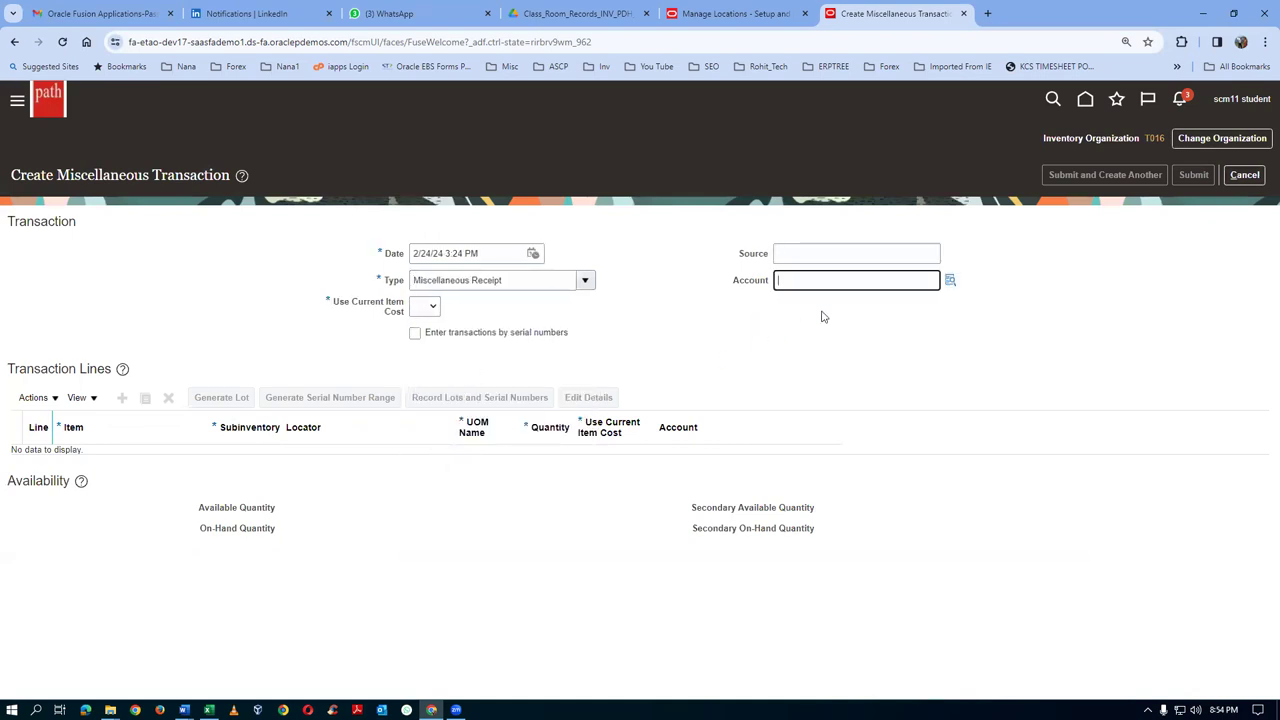
pyautogui.click(950, 282)
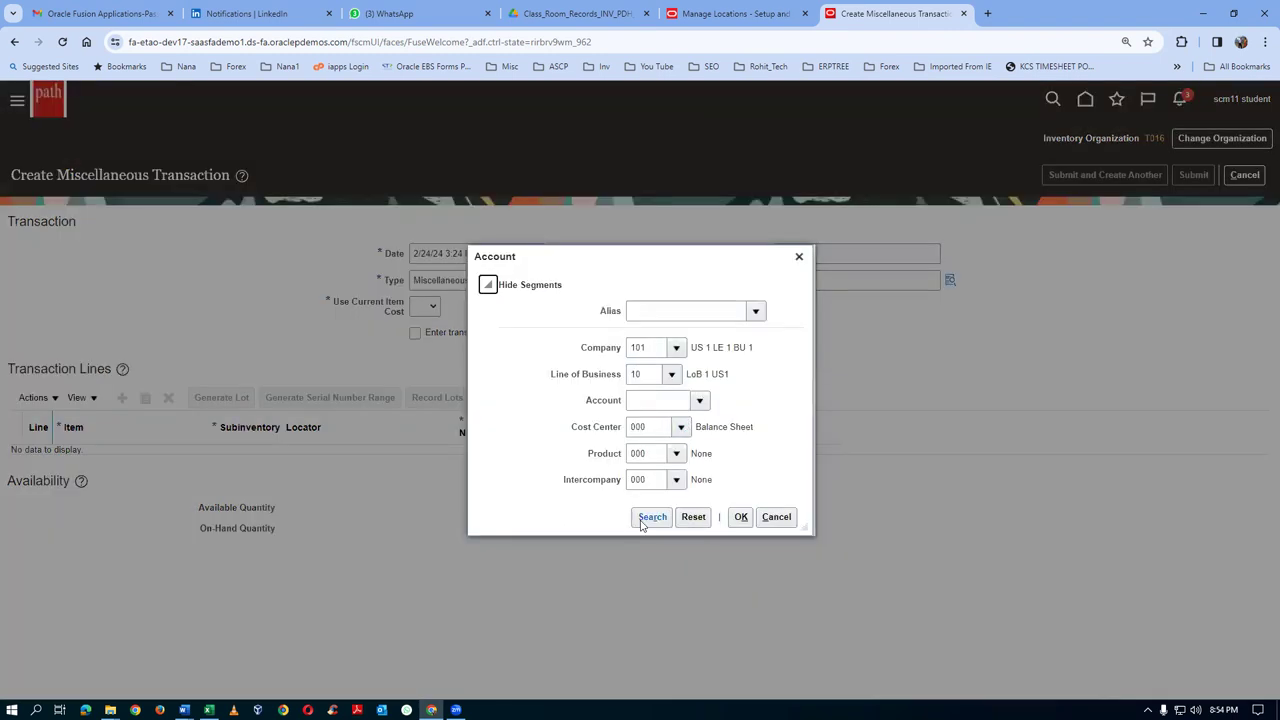
pyautogui.click(651, 517)
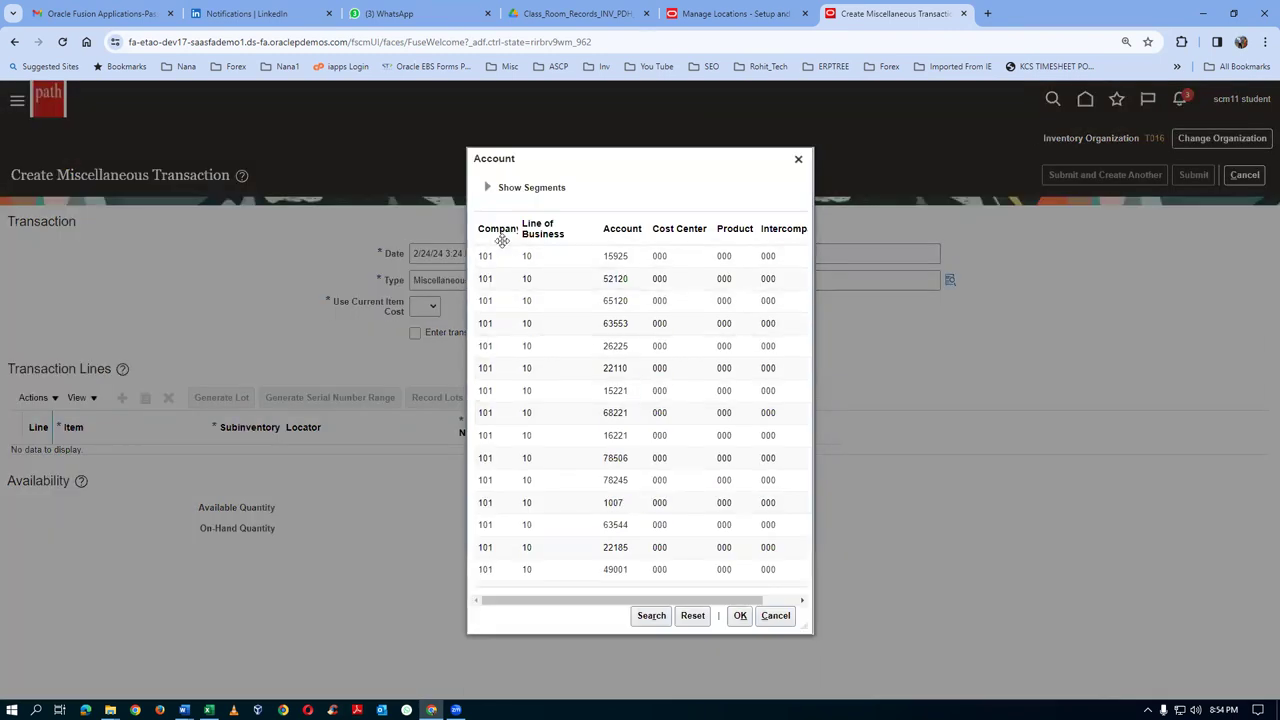
pyautogui.click(741, 614)
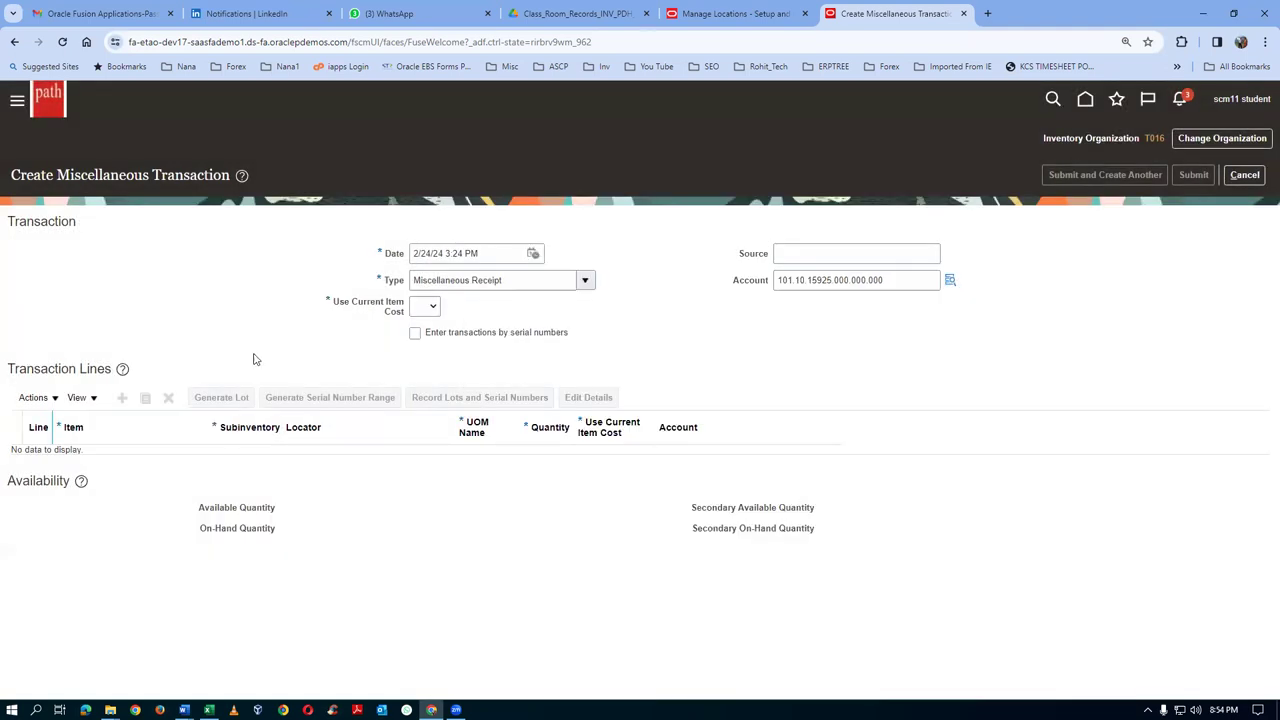
# - Set Use Current Item Cost to Yes for the miscellaneous receipt and add a first transaction line
pyautogui.click(433, 310)
pyautogui.click(420, 343)
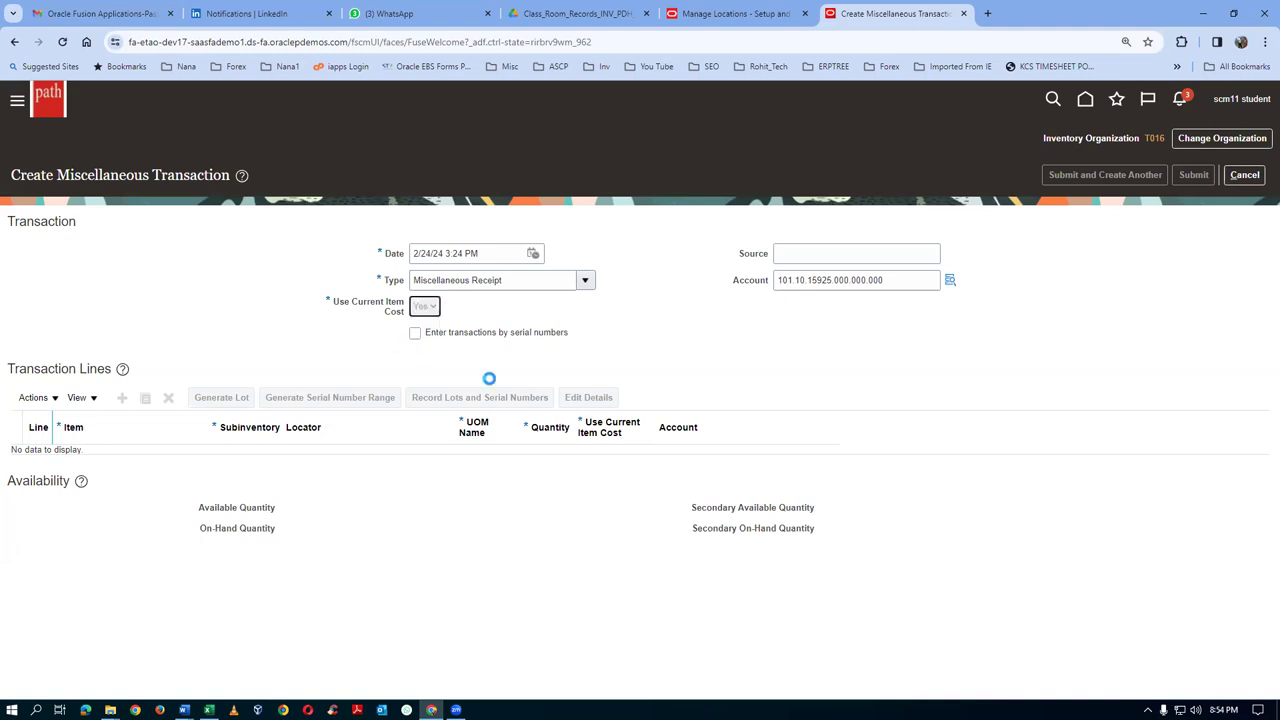
pyautogui.click(122, 397)
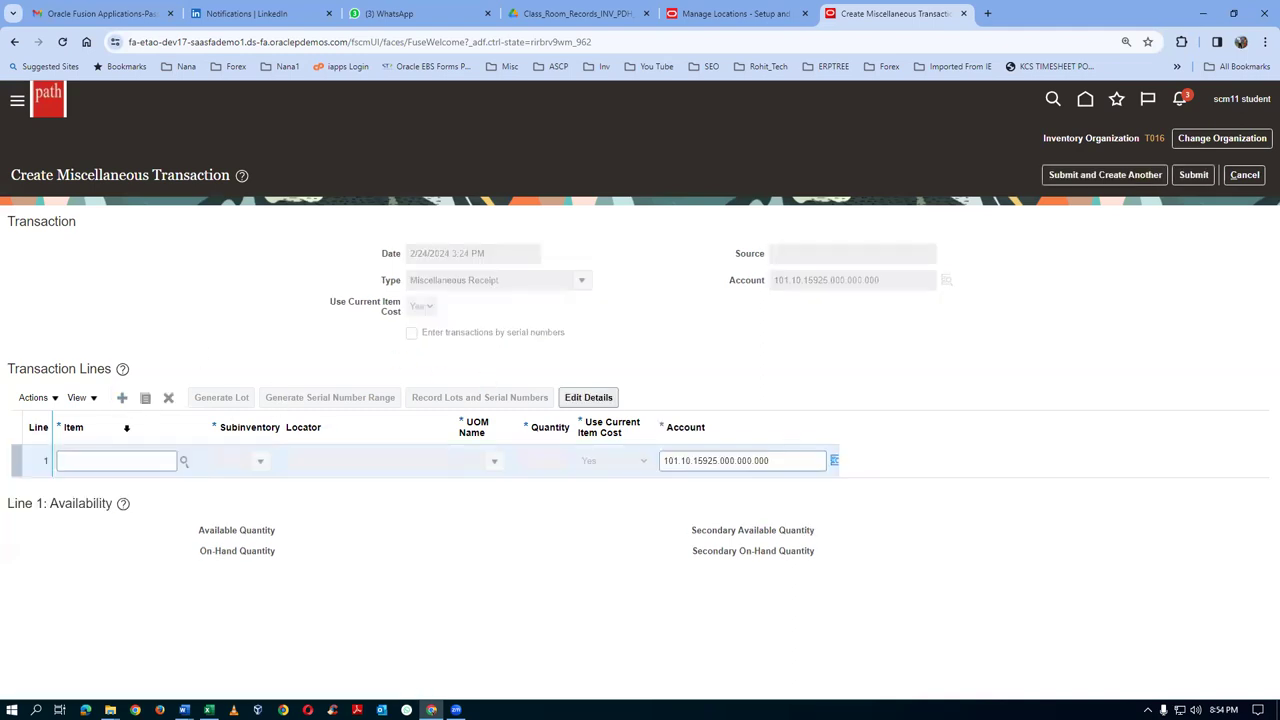
# - Fill in the transaction line with item t0101_no_control, subinventory sub1 and a quantity of 51
pyautogui.click(124, 458)
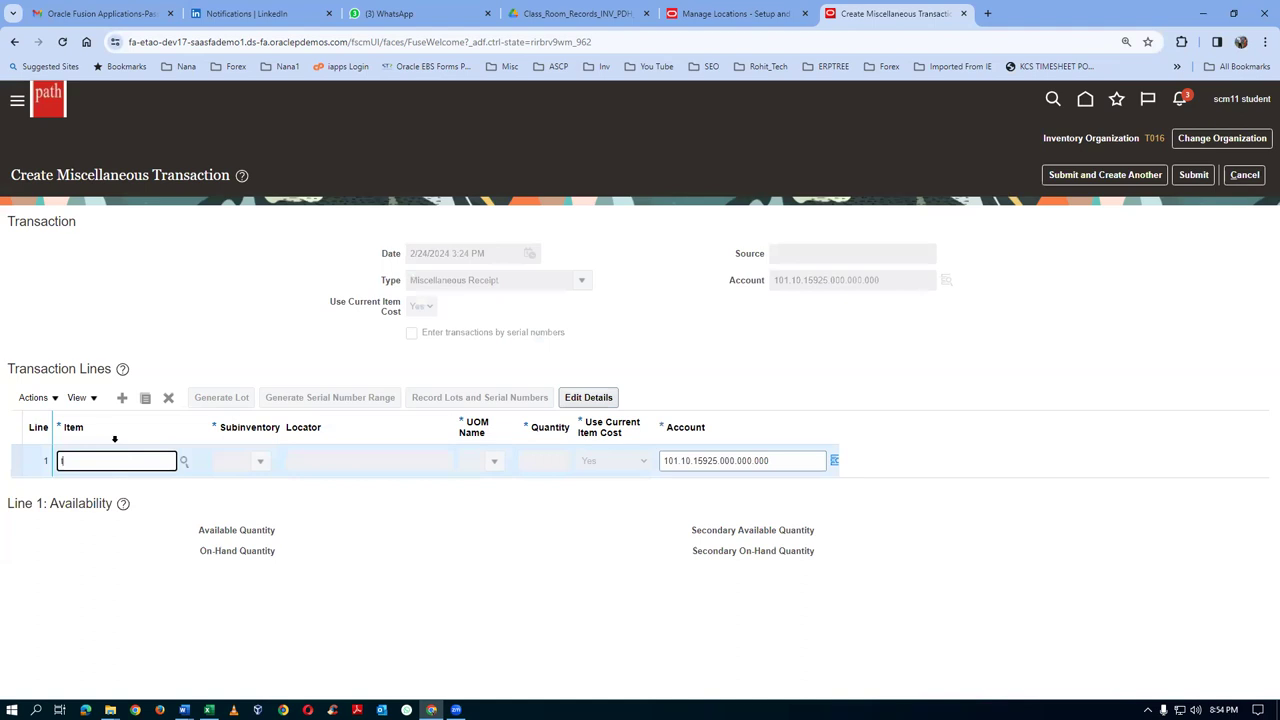
pyautogui.press('Tab')
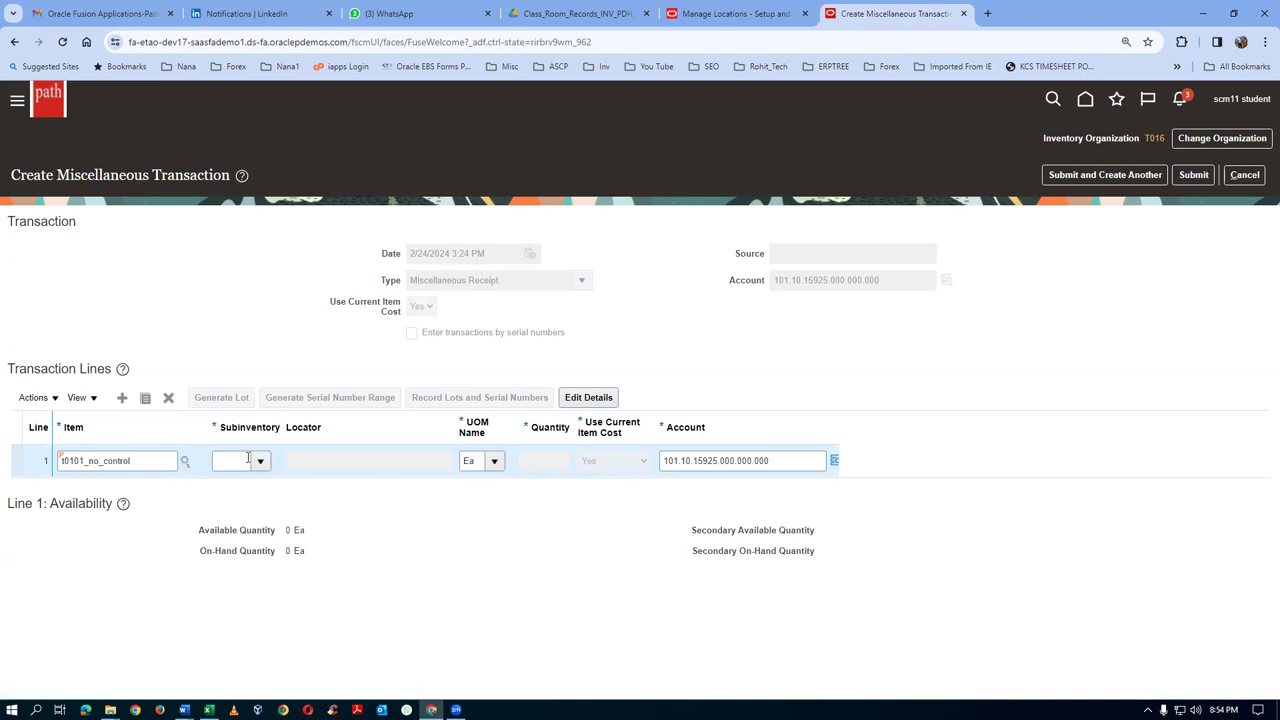
pyautogui.click(260, 461)
pyautogui.click(241, 488)
pyautogui.click(538, 462)
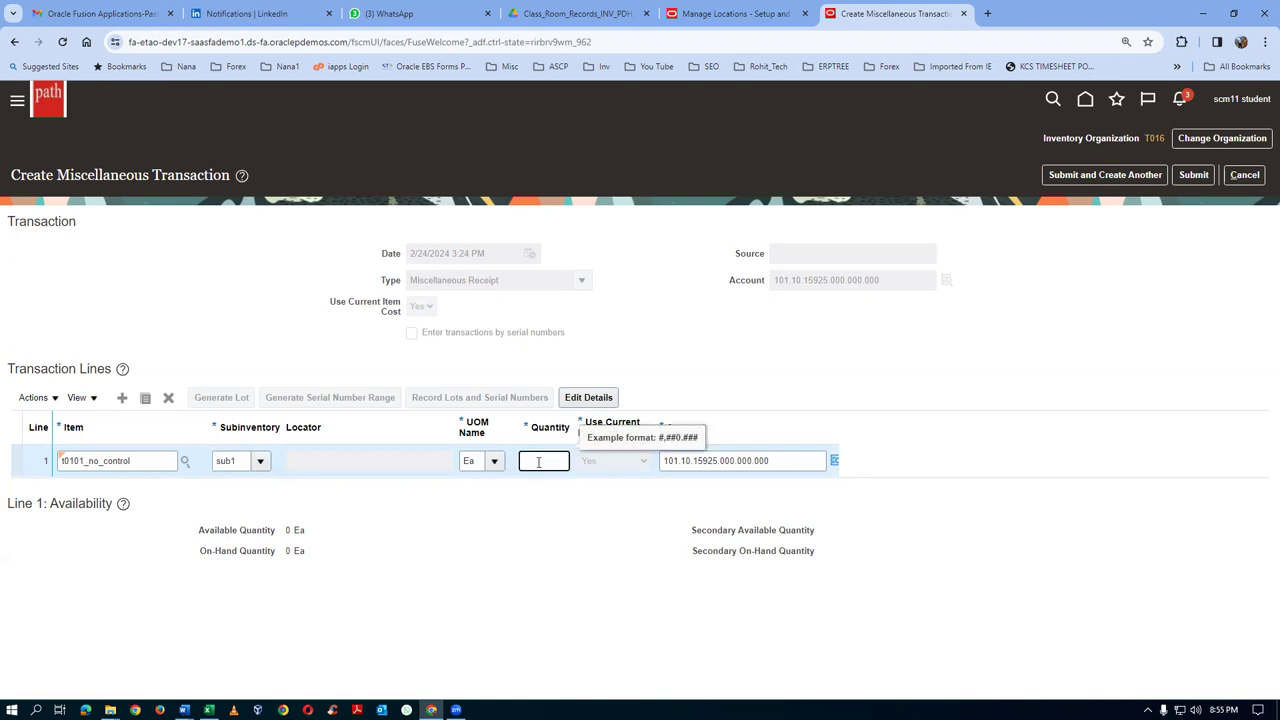
# - Add another transaction line for item t0102_lot_controlled and open its line details
pyautogui.click(120, 399)
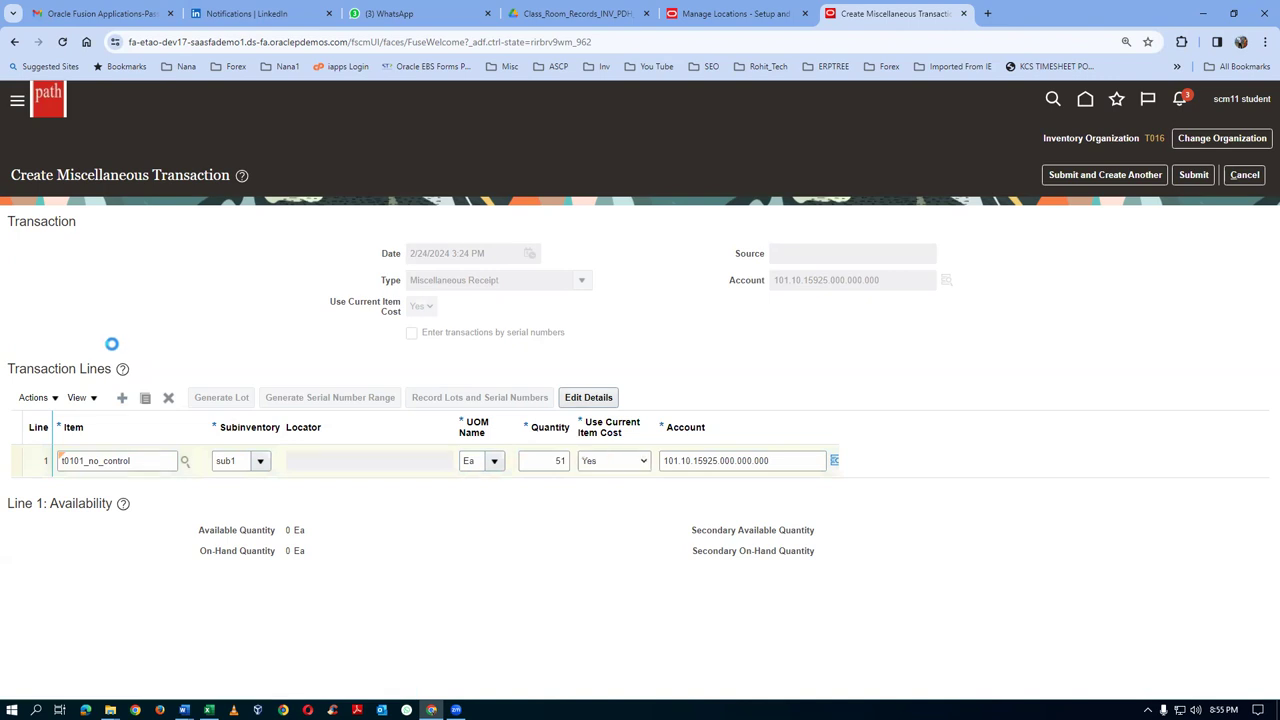
pyautogui.click(95, 458)
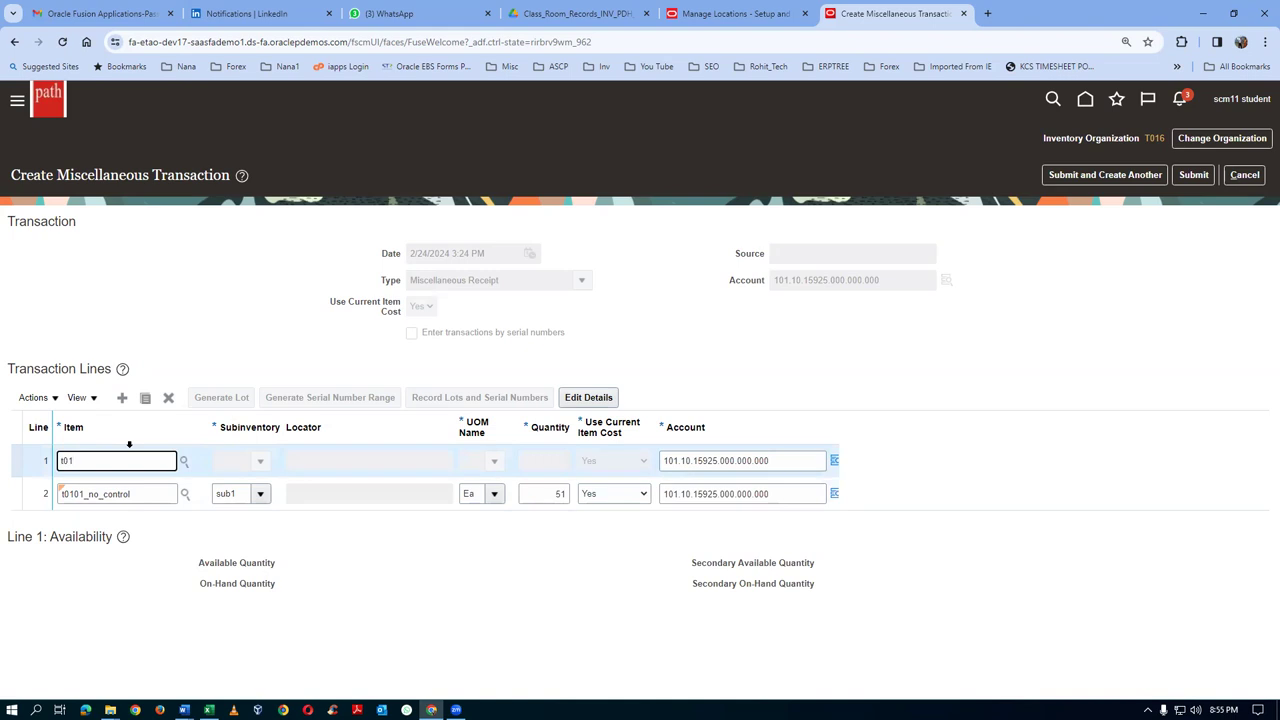
pyautogui.press('Tab')
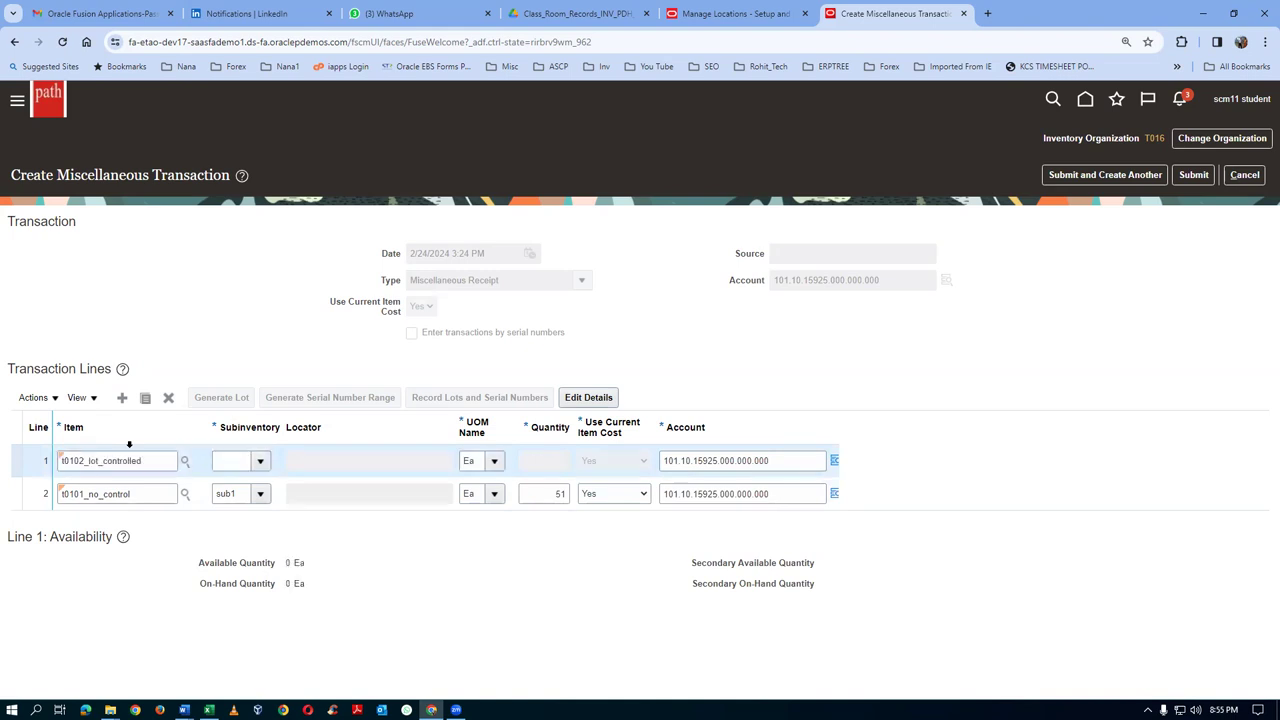
pyautogui.click(586, 404)
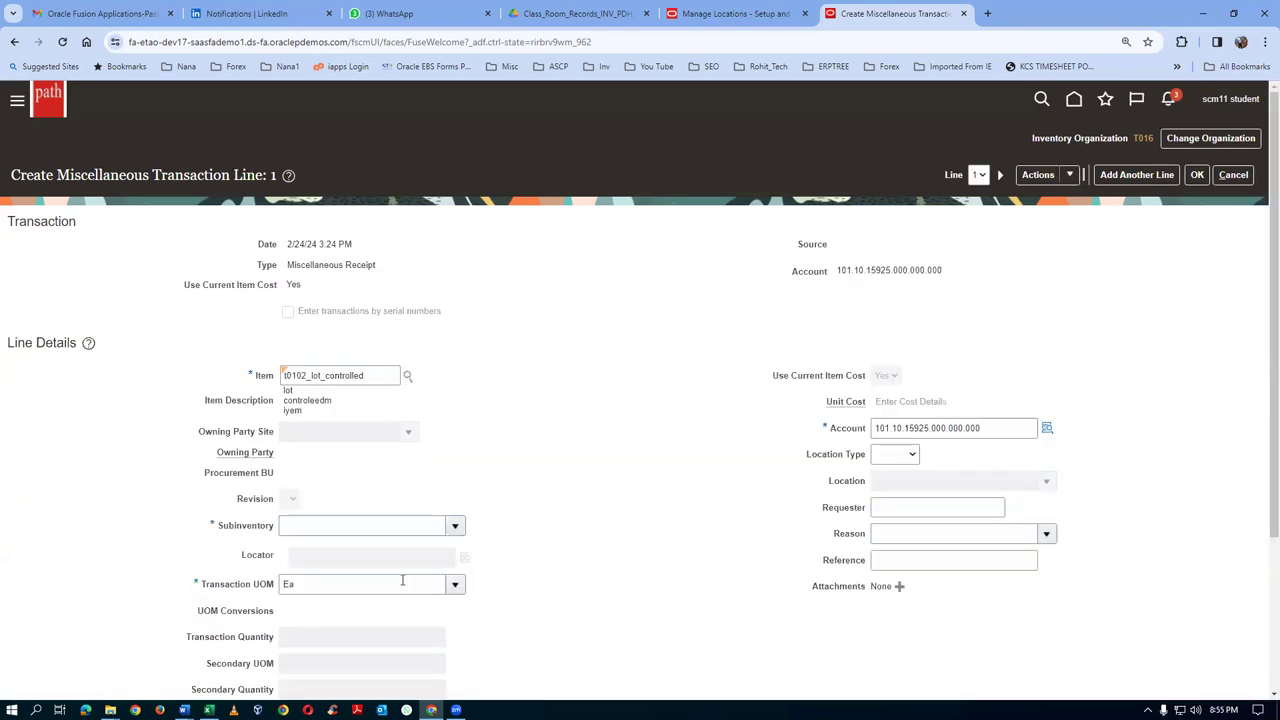
# - Check the planned lots and quantities for the lot-controlled item in the Word notes, and return to the transaction line in Chrome
pyautogui.hotkey('alt', 'Tab')
pyautogui.hotkey('alt', 'Tab')
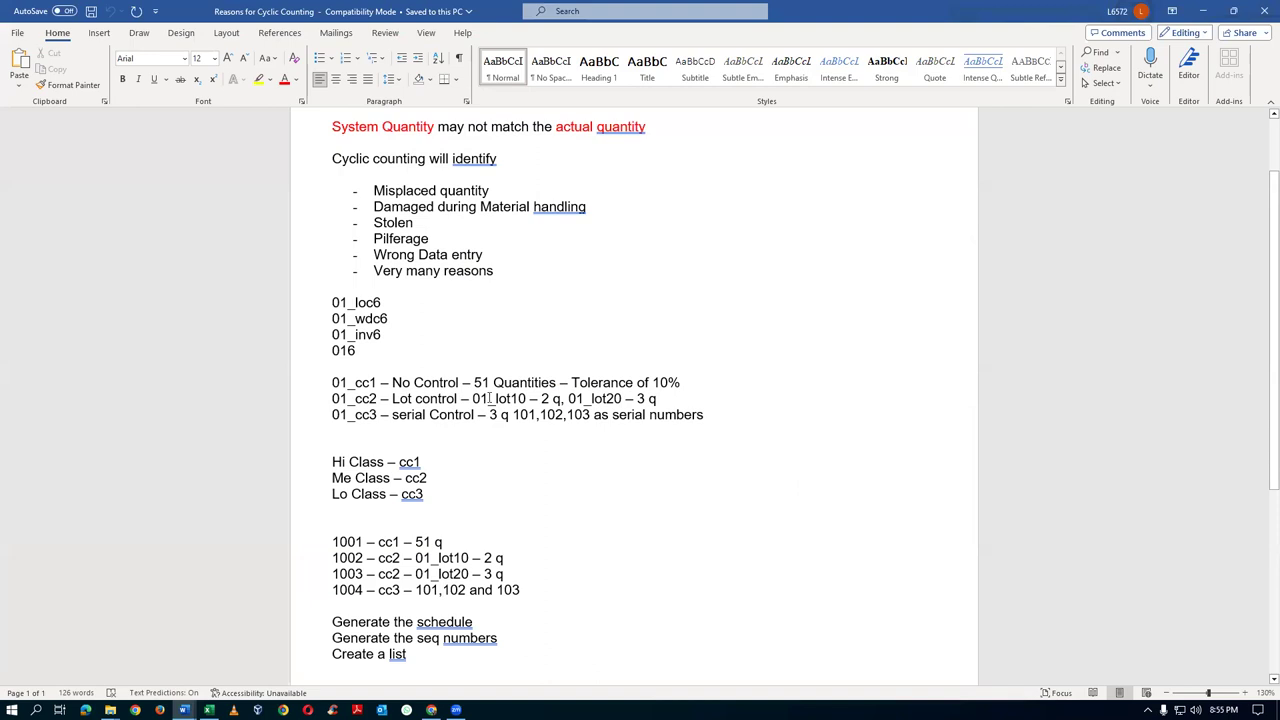
pyautogui.click(617, 398)
pyautogui.hotkey('alt', 'Tab')
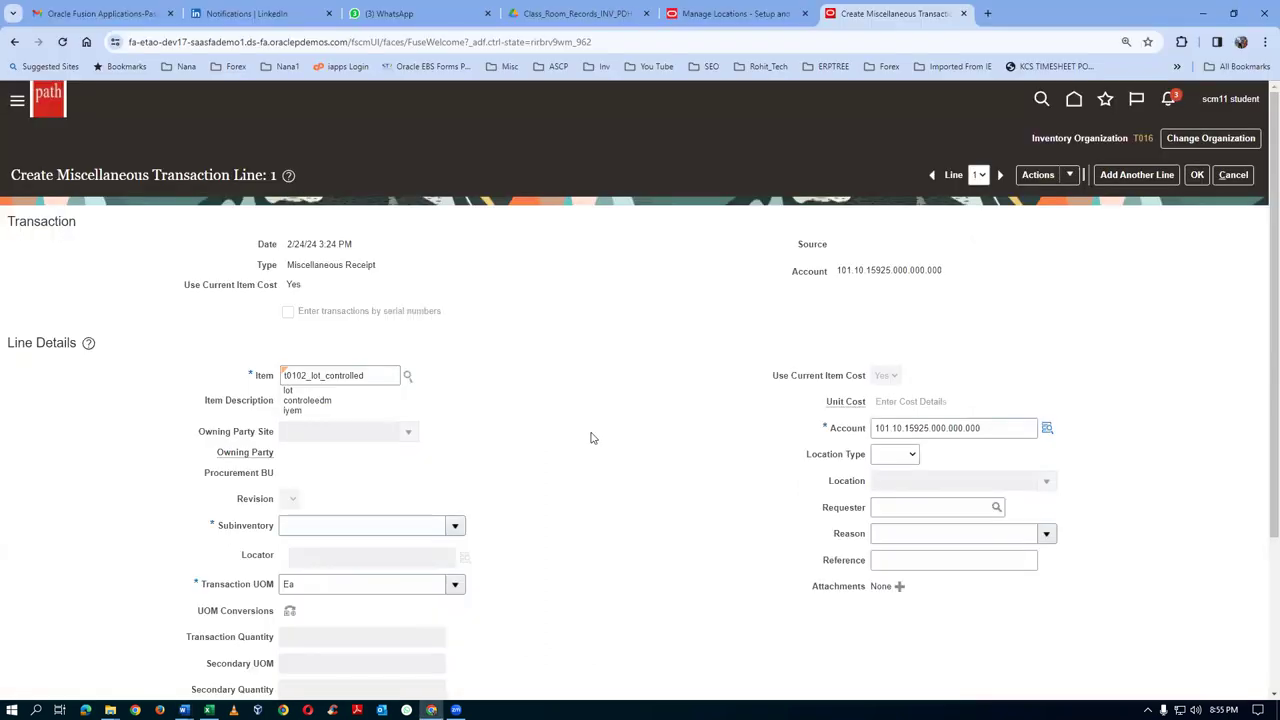
# - Complete the t0102_lot_controlled line details with subinventory sub1, lot t01_lot_10 and transaction quantity 2
pyautogui.scroll(-2, 591, 437)
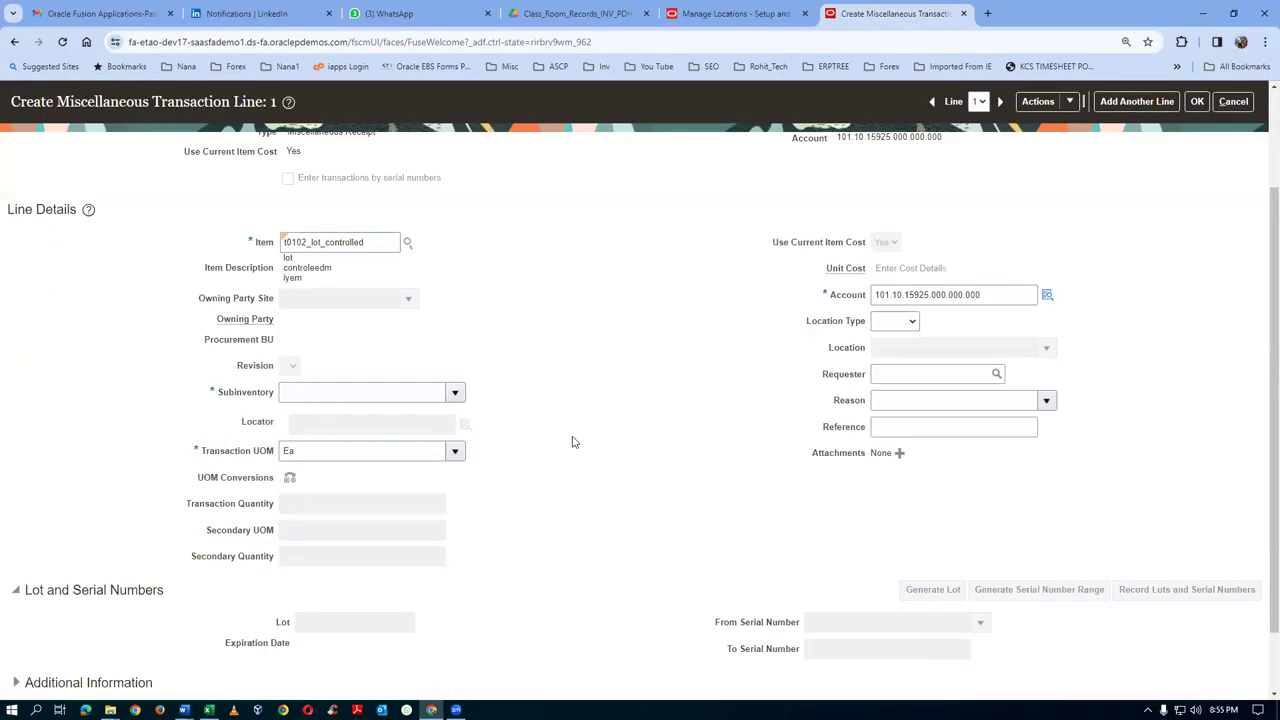
pyautogui.click(455, 392)
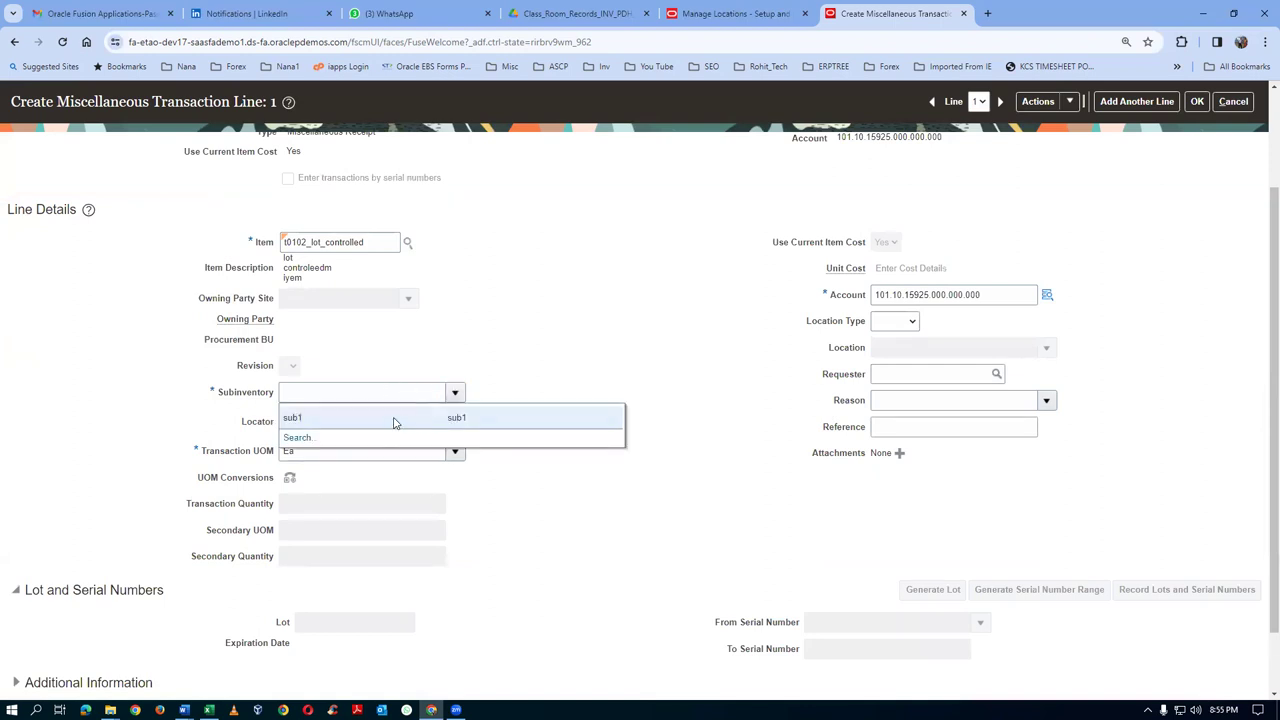
pyautogui.click(393, 420)
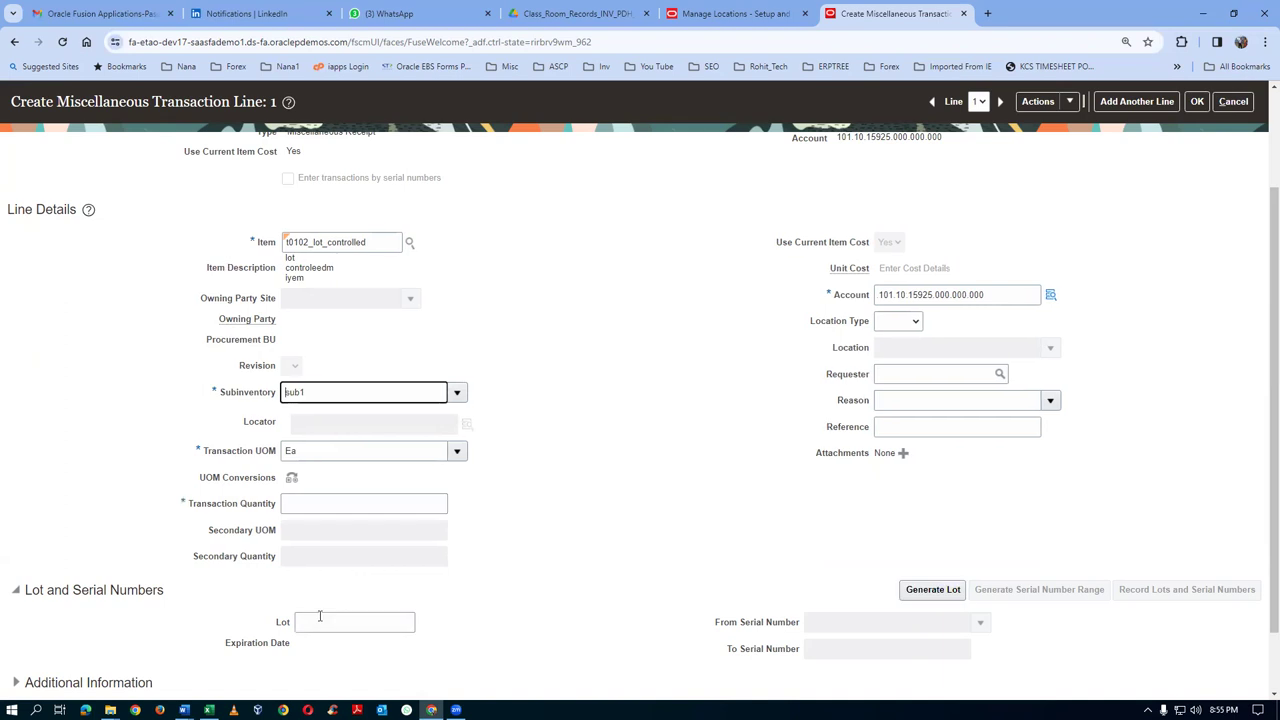
pyautogui.click(320, 619)
pyautogui.write('t01_lot_10')
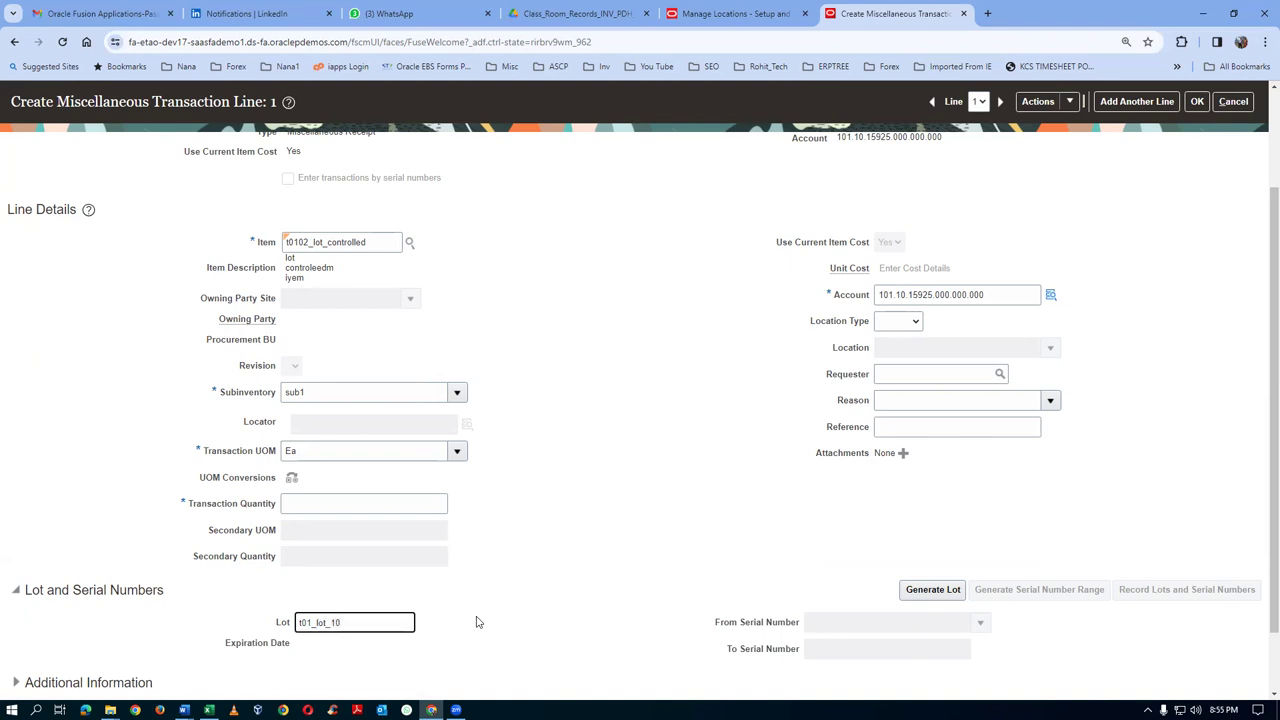
pyautogui.click(335, 510)
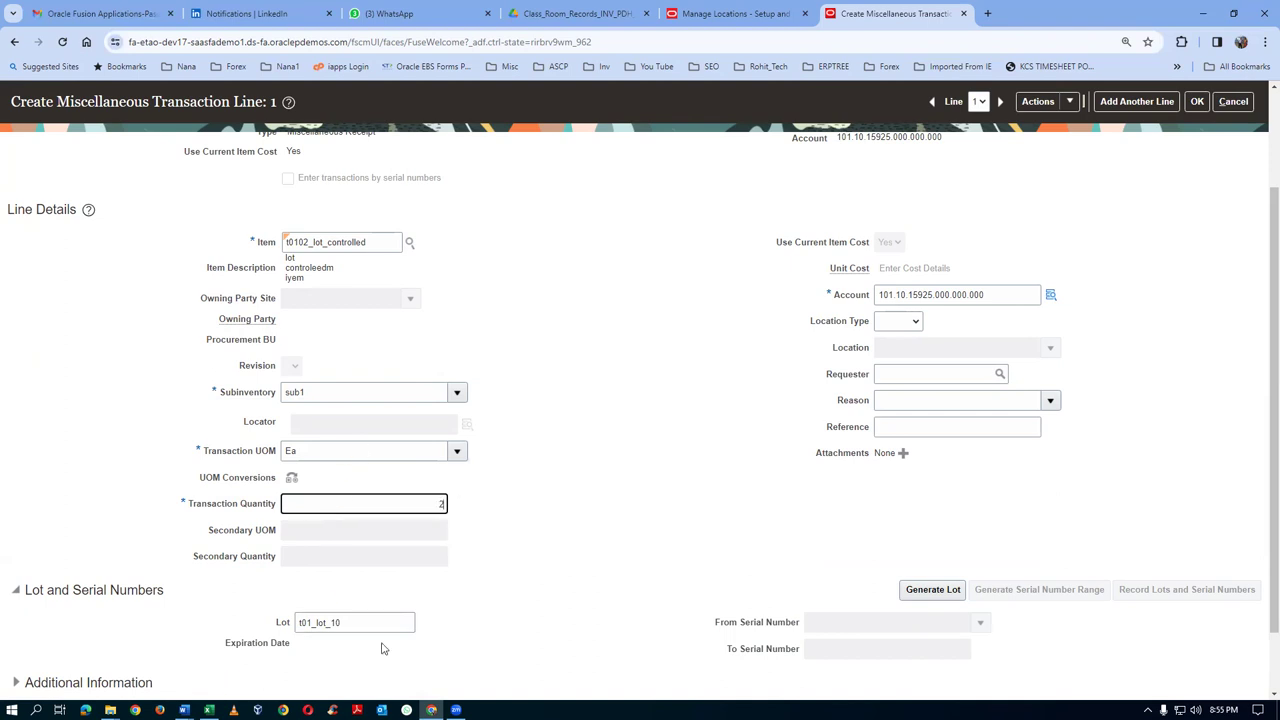
pyautogui.click(1197, 101)
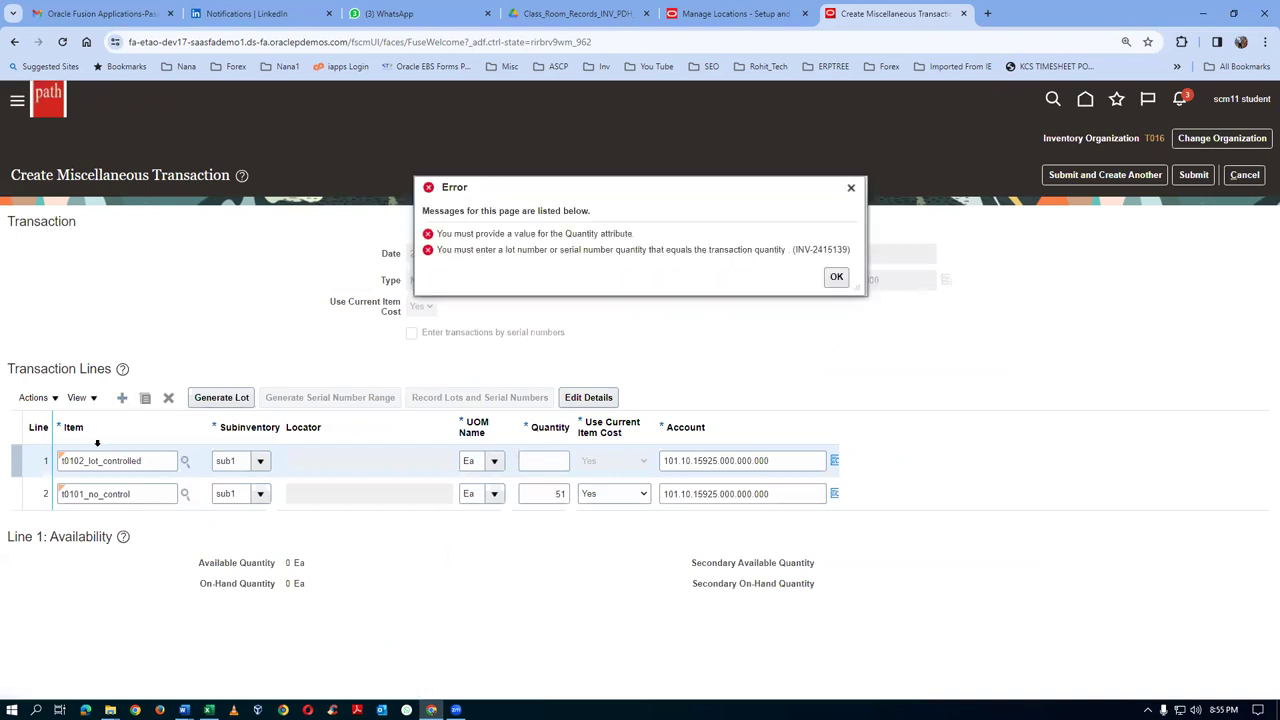
# - Dismiss the error and set the quantity of the t0102_lot_controlled transaction line to 2
pyautogui.click(837, 278)
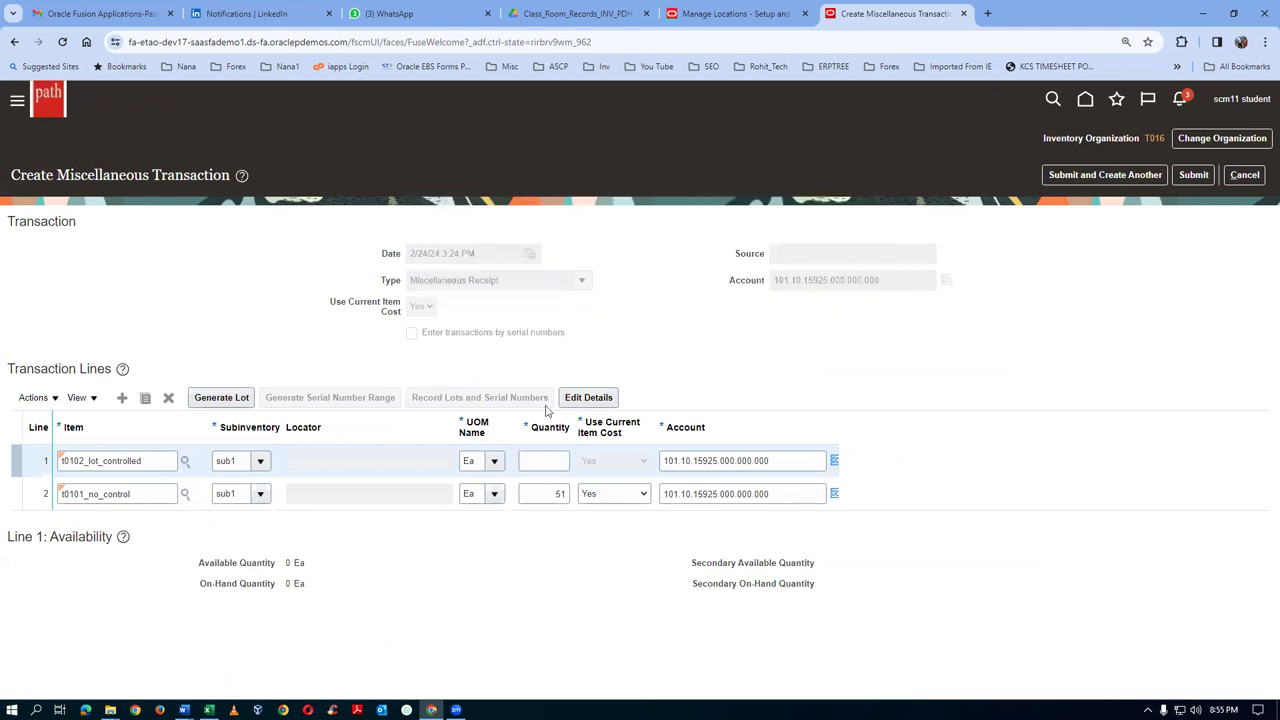
pyautogui.click(520, 463)
pyautogui.write('2')
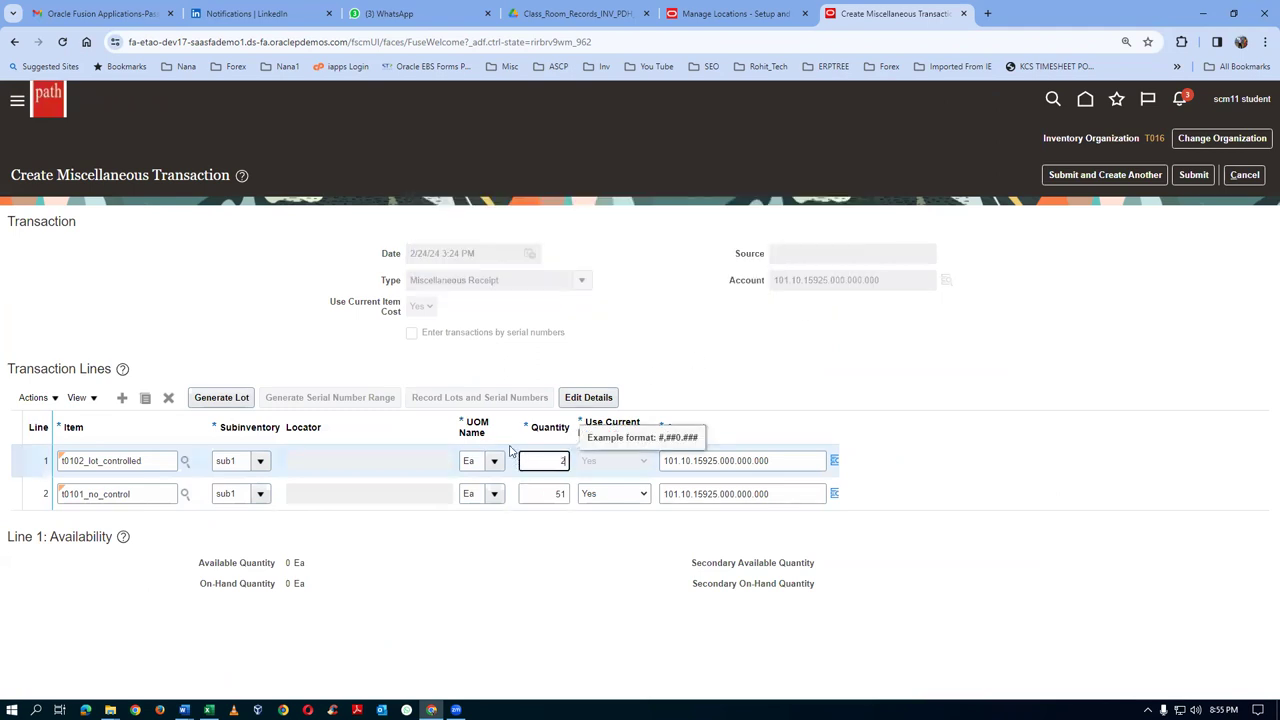
# - Add another transaction line for item t0102_lot_controlled in subinventory sub1
pyautogui.click(122, 378)
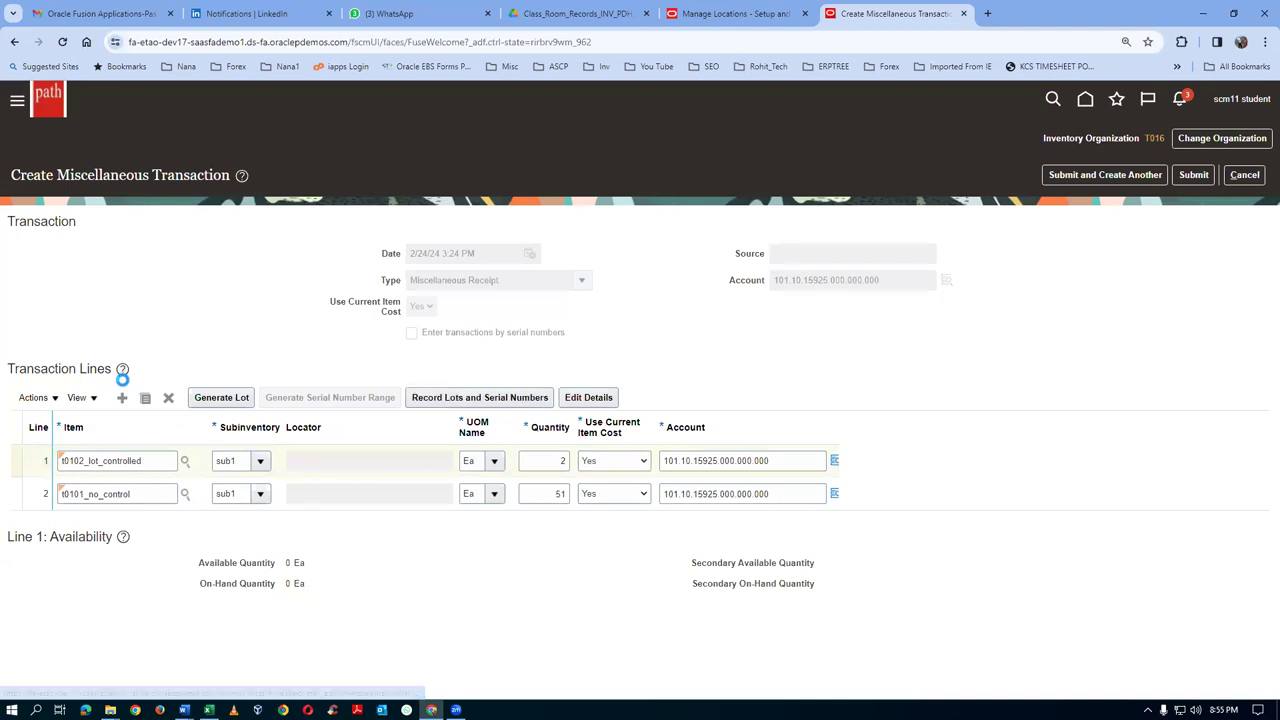
pyautogui.click(78, 461)
pyautogui.write('t0102')
pyautogui.press('Tab')
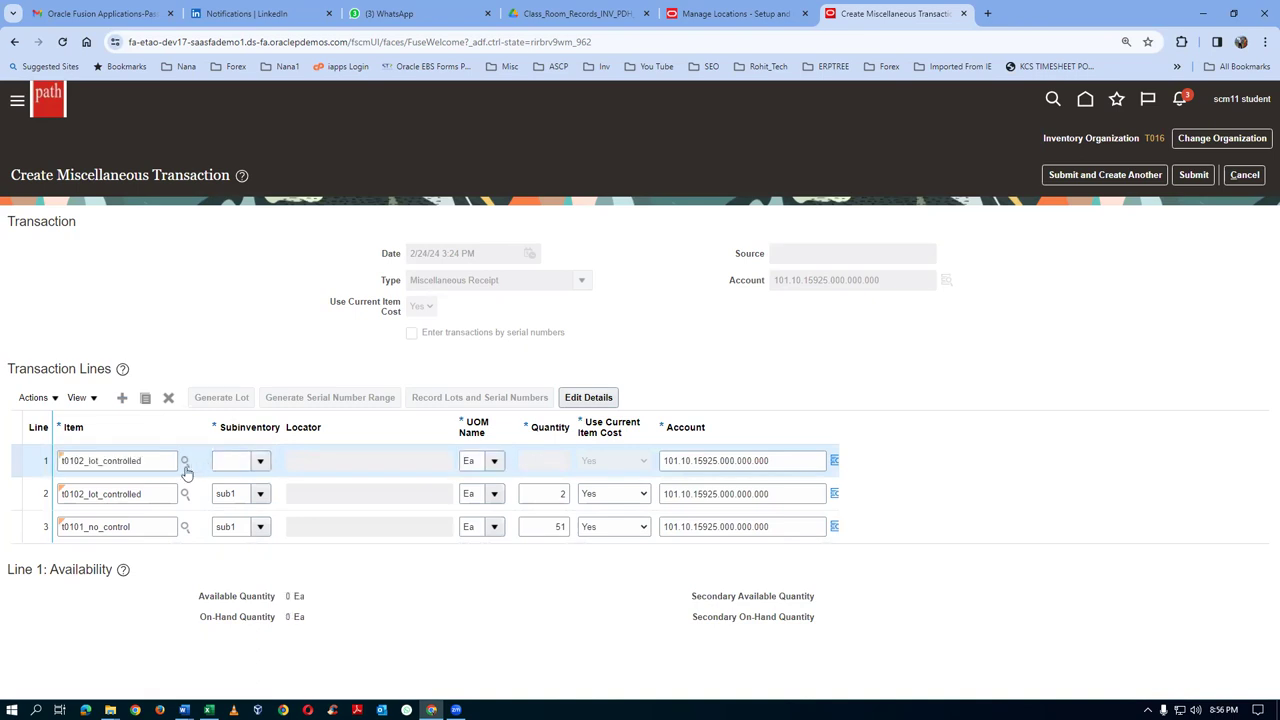
pyautogui.click(260, 460)
pyautogui.click(228, 486)
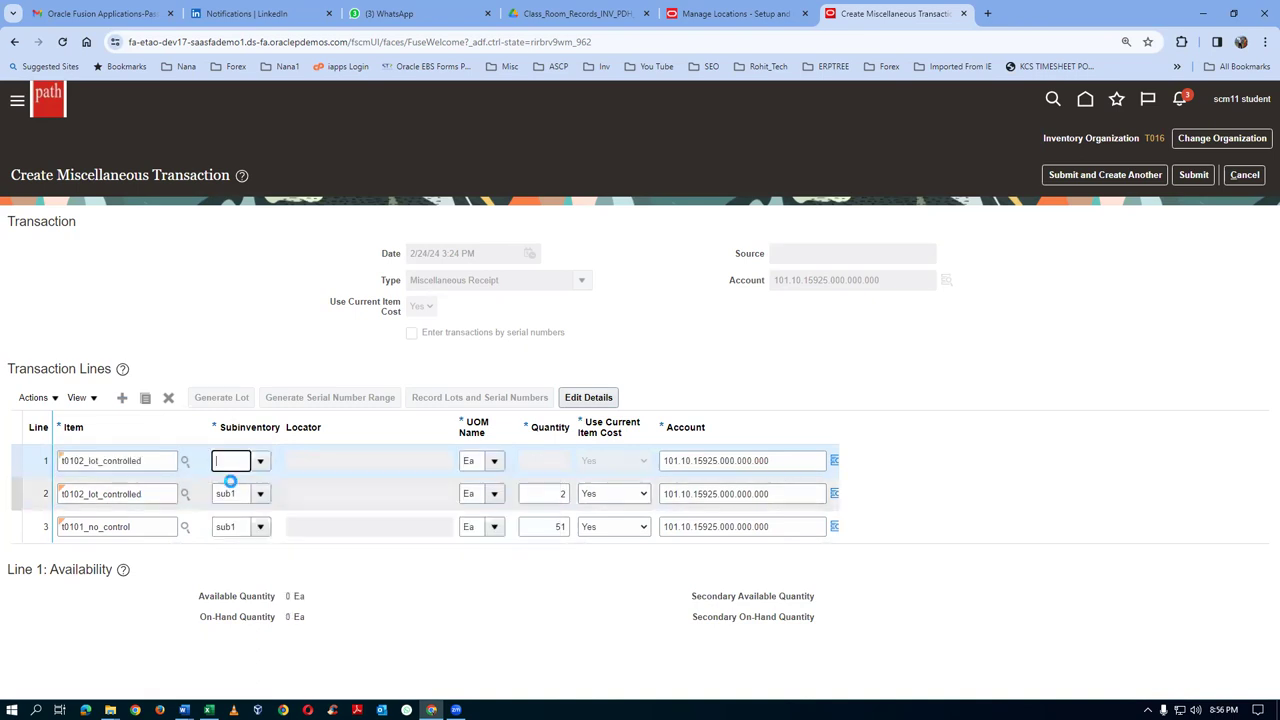
# - Edit the new line's details to use lot t01_lot_20 with transaction quantity 3, and accept them
pyautogui.click(585, 399)
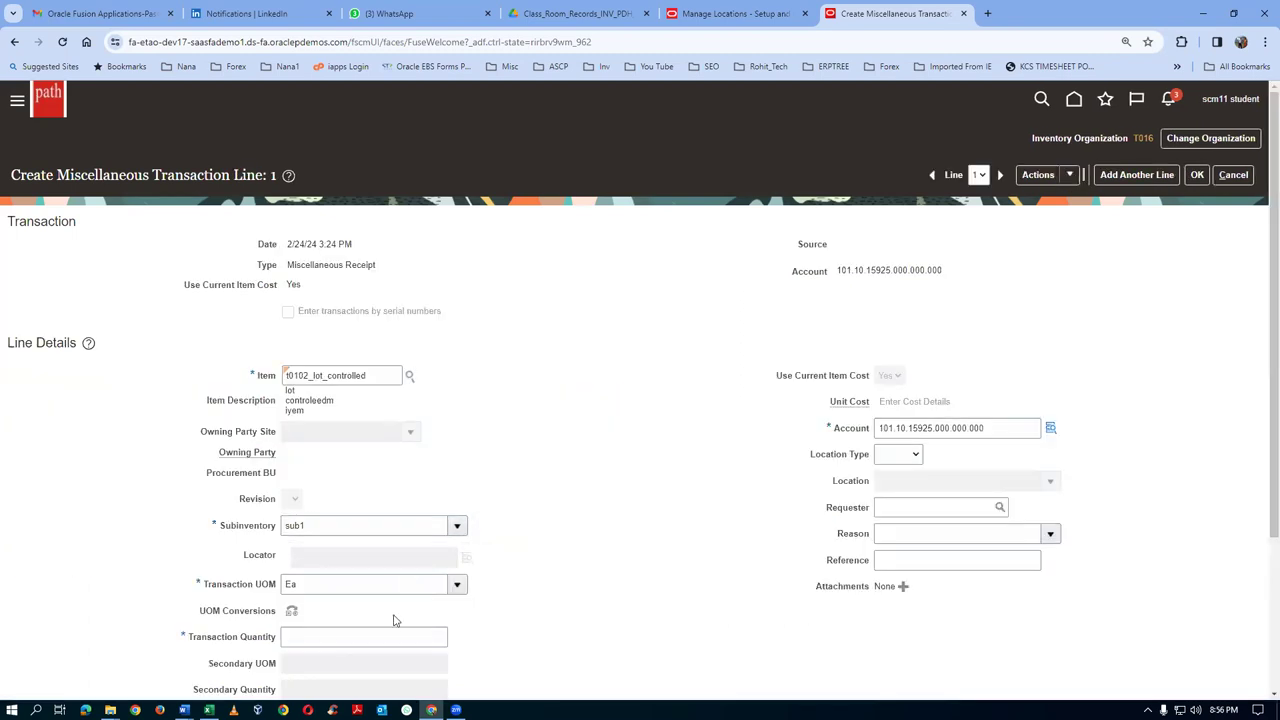
pyautogui.scroll(-2, 365, 625)
pyautogui.click(343, 620)
pyautogui.write('t01_lot_20')
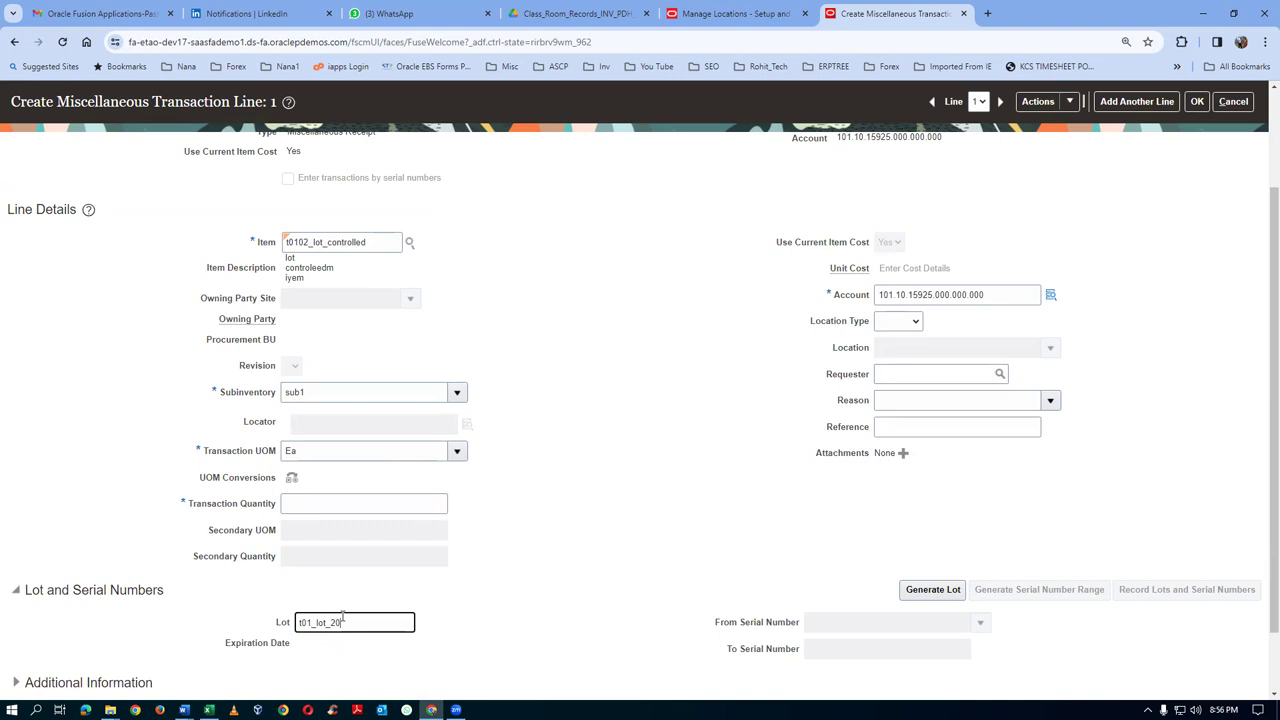
pyautogui.click(291, 502)
pyautogui.write('3')
pyautogui.press('Tab')
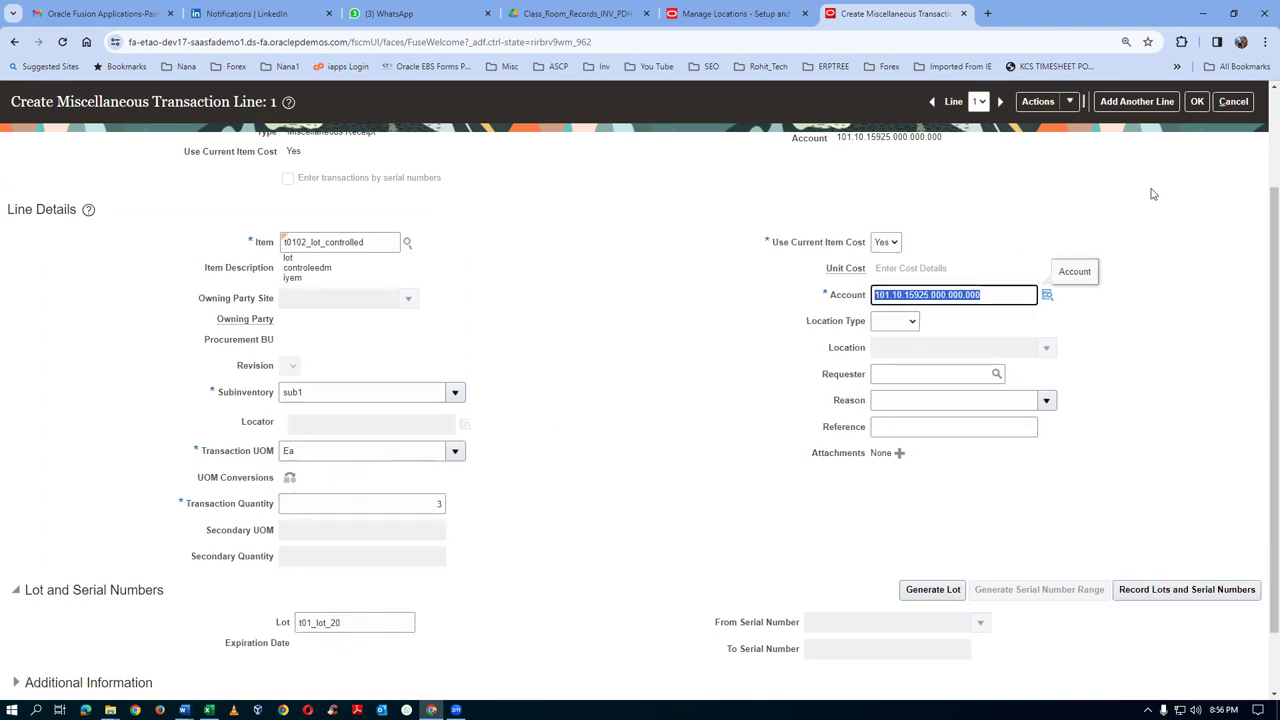
pyautogui.click(1196, 106)
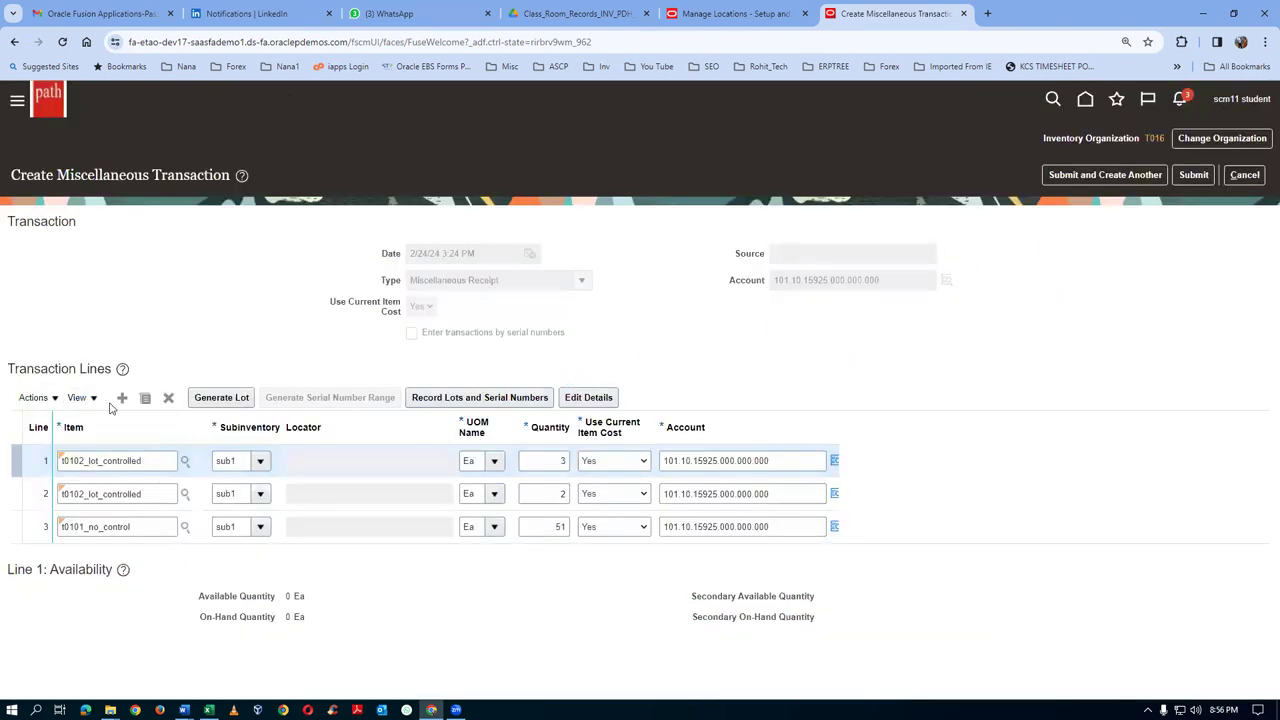
# - Add a transaction line for item t0103_serial_cotrolled in subinventory sub1
pyautogui.click(121, 398)
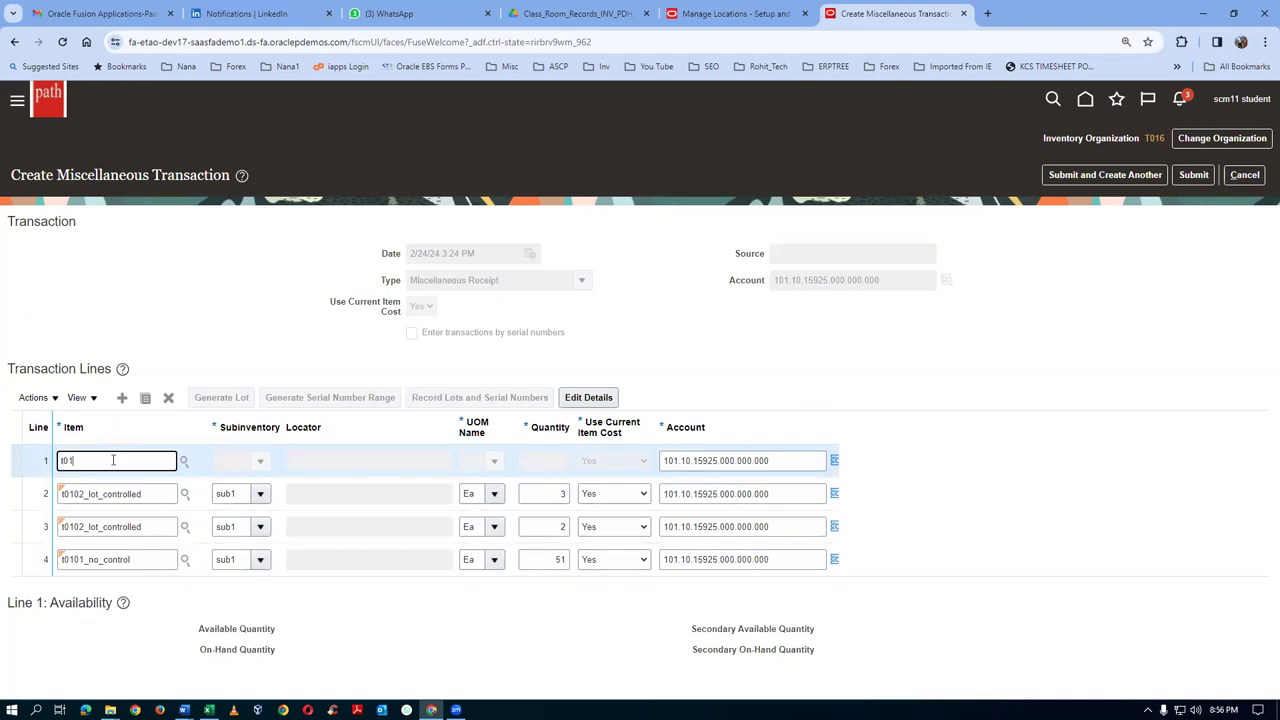
pyautogui.press('Tab')
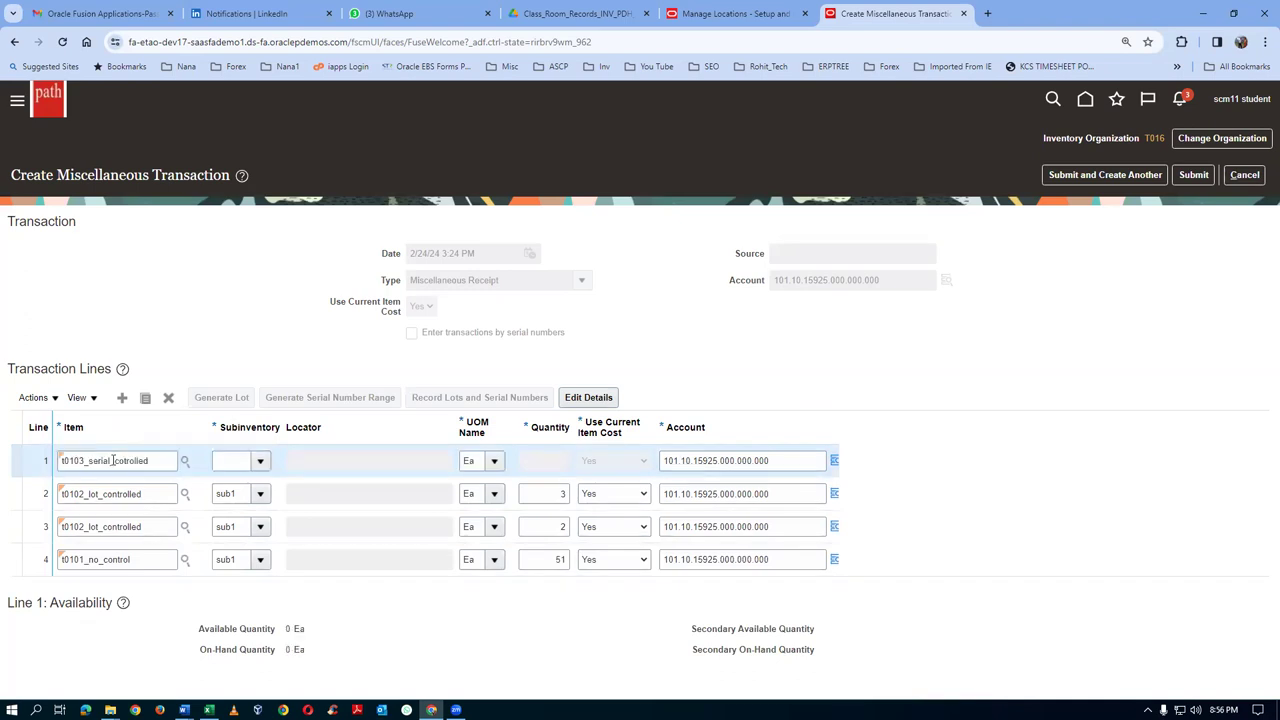
pyautogui.click(258, 463)
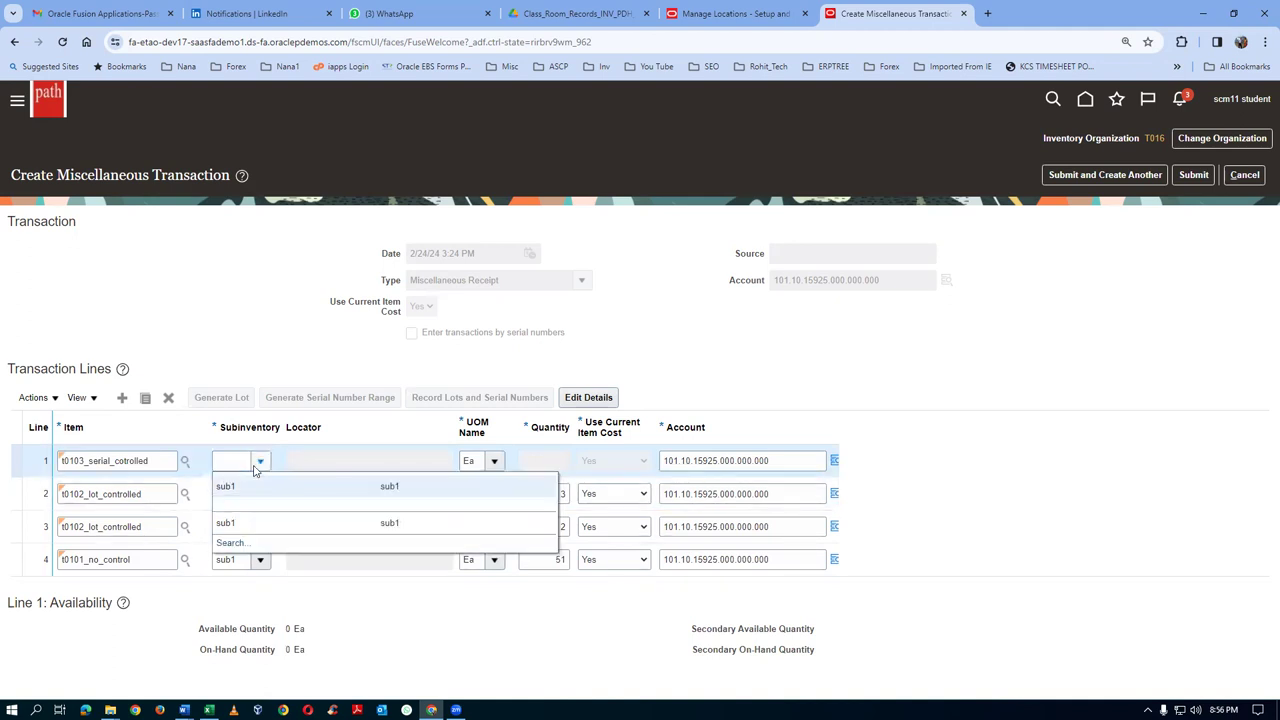
pyautogui.click(239, 490)
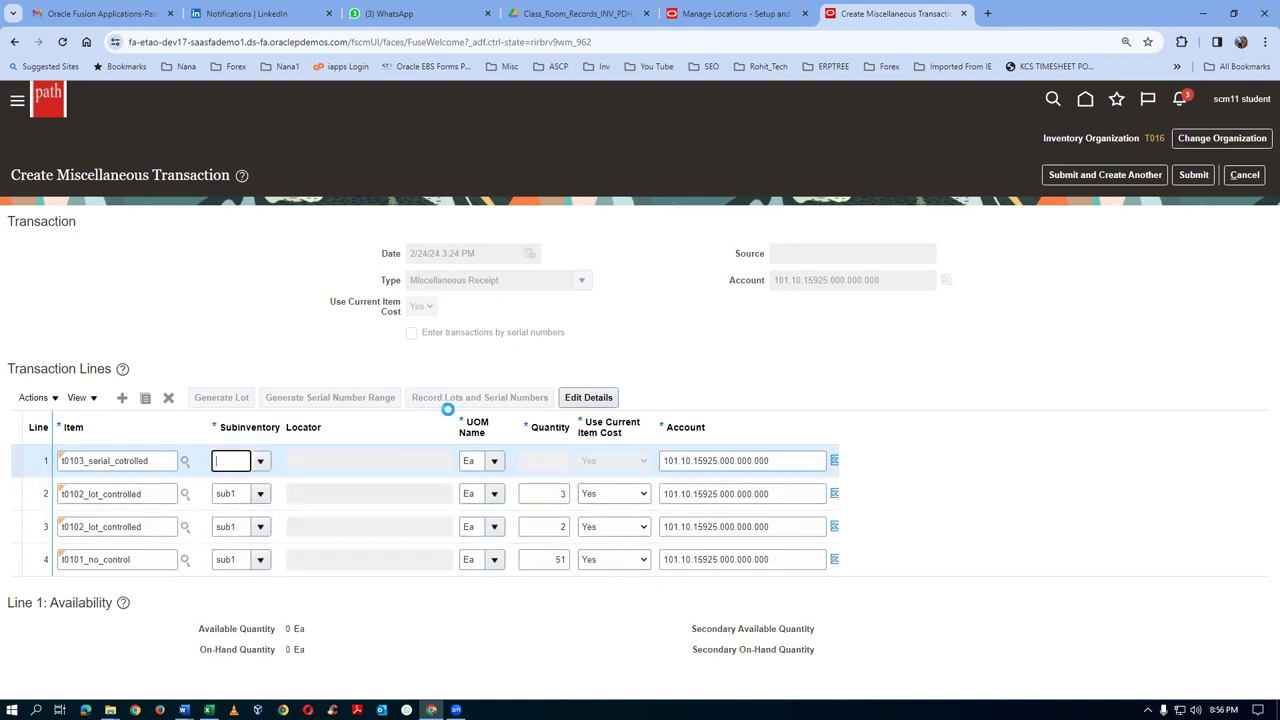
# - Set the serial-controlled line's transaction quantity to 3 in its details and add a serial number range entry
pyautogui.click(590, 397)
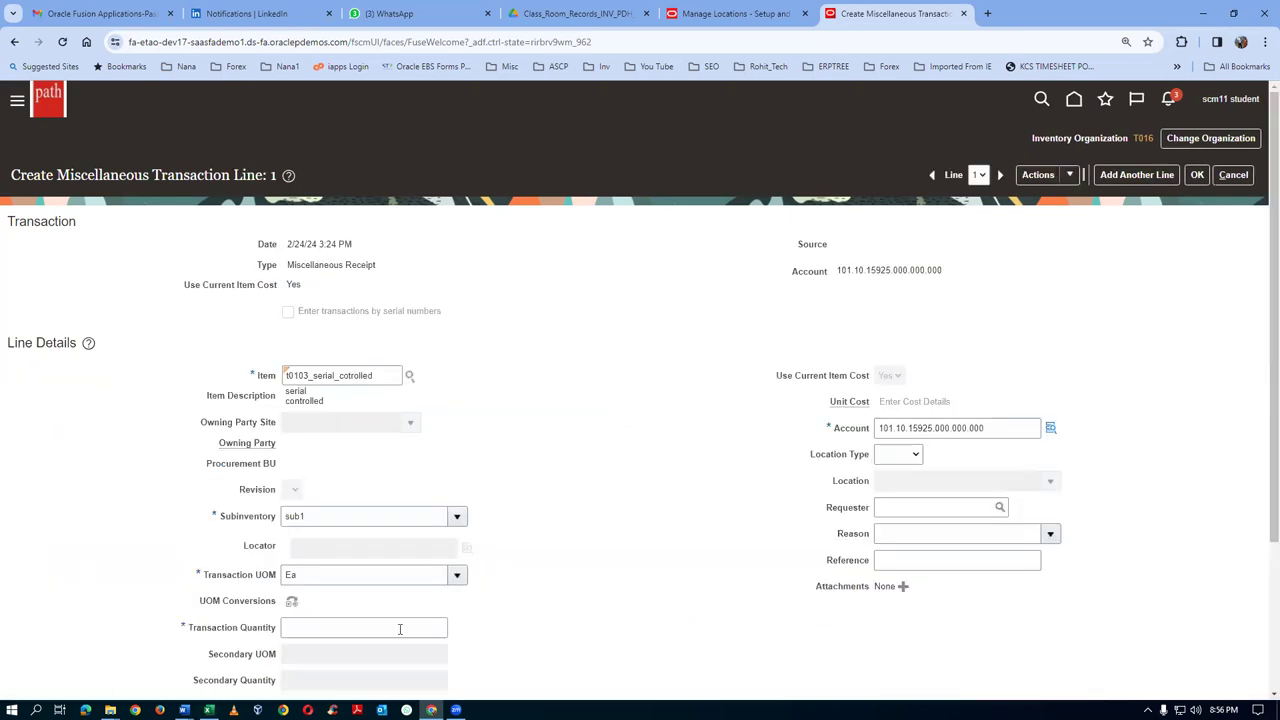
pyautogui.scroll(-2, 417, 626)
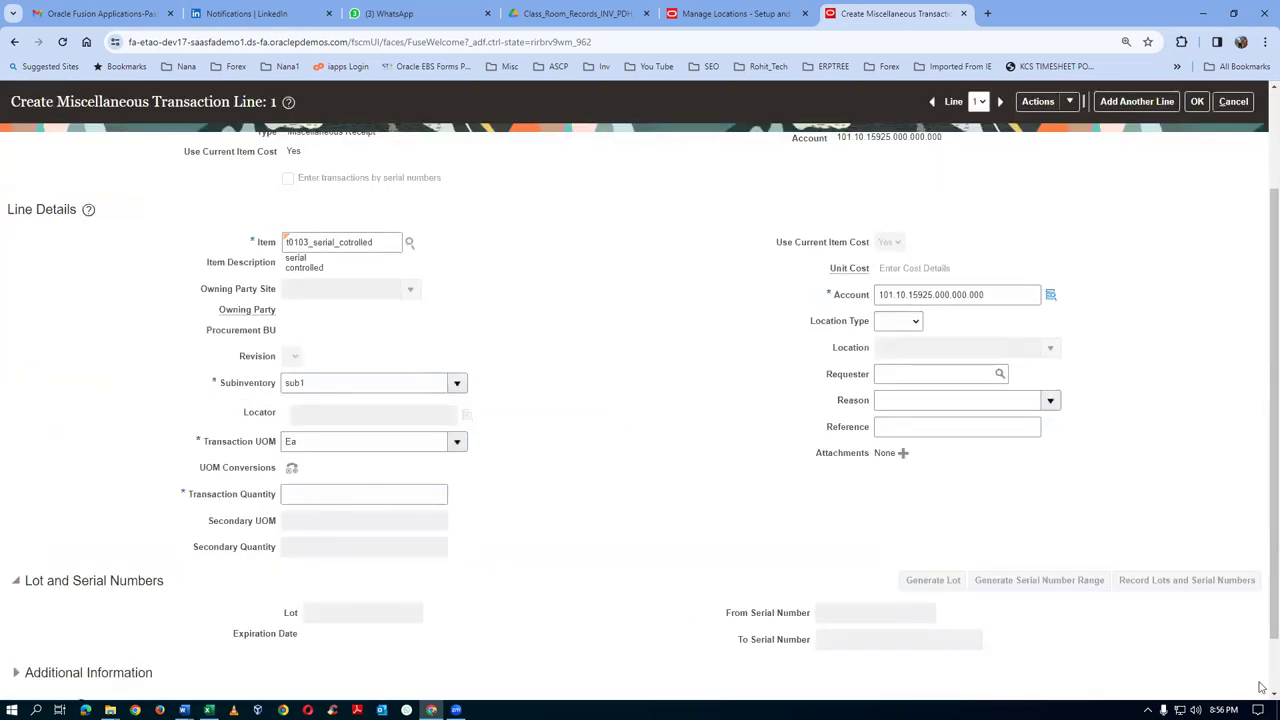
pyautogui.click(292, 496)
pyautogui.write('3')
pyautogui.press('Tab')
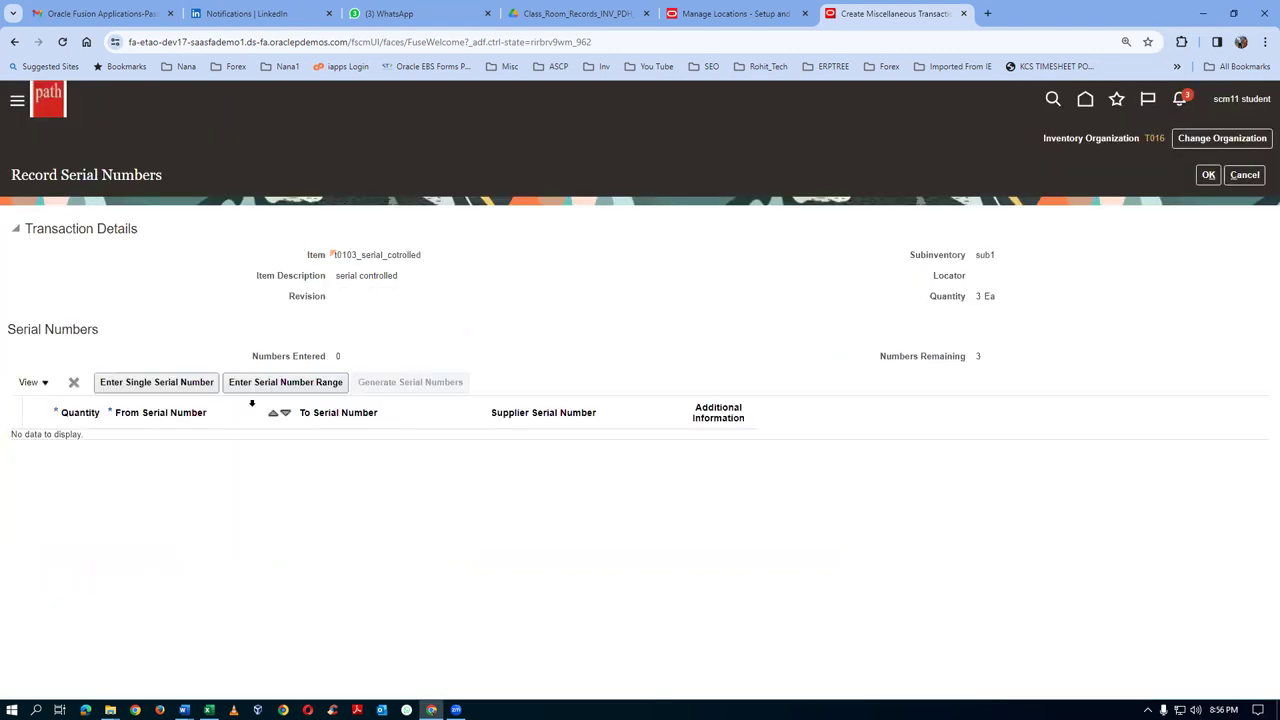
pyautogui.click(256, 388)
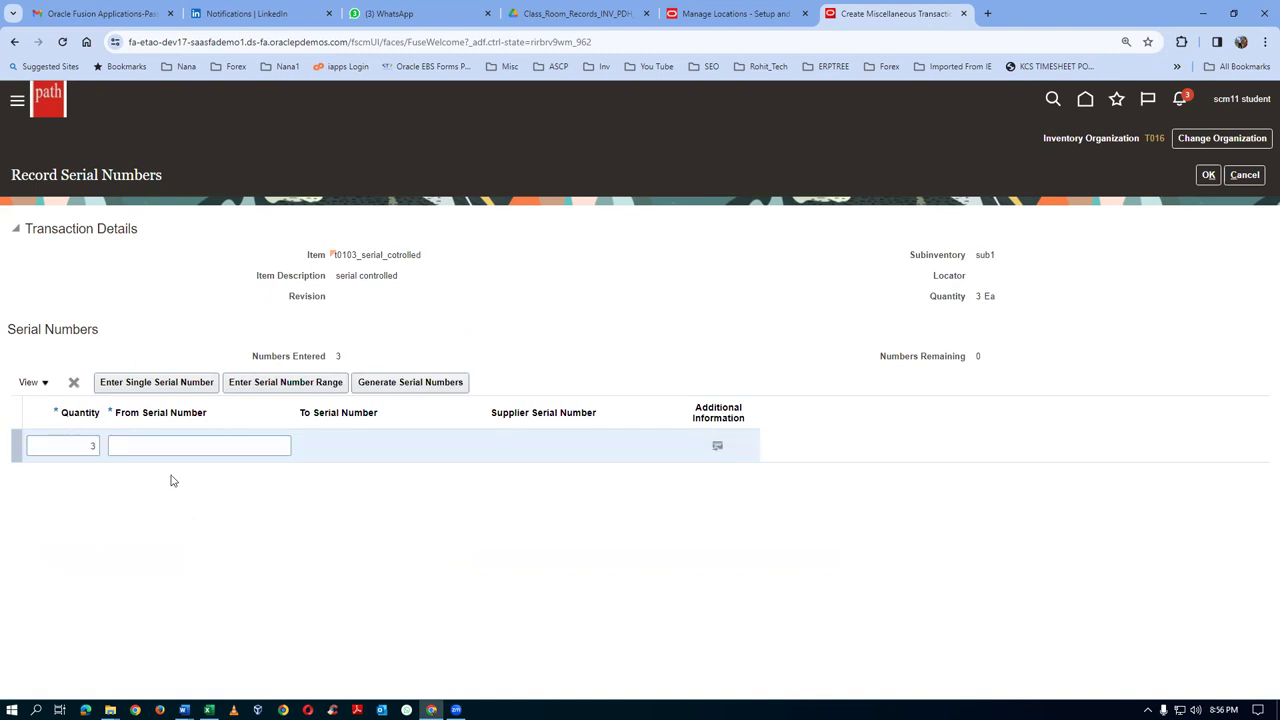
# - Try to start the serial number range at 101
pyautogui.write('10')
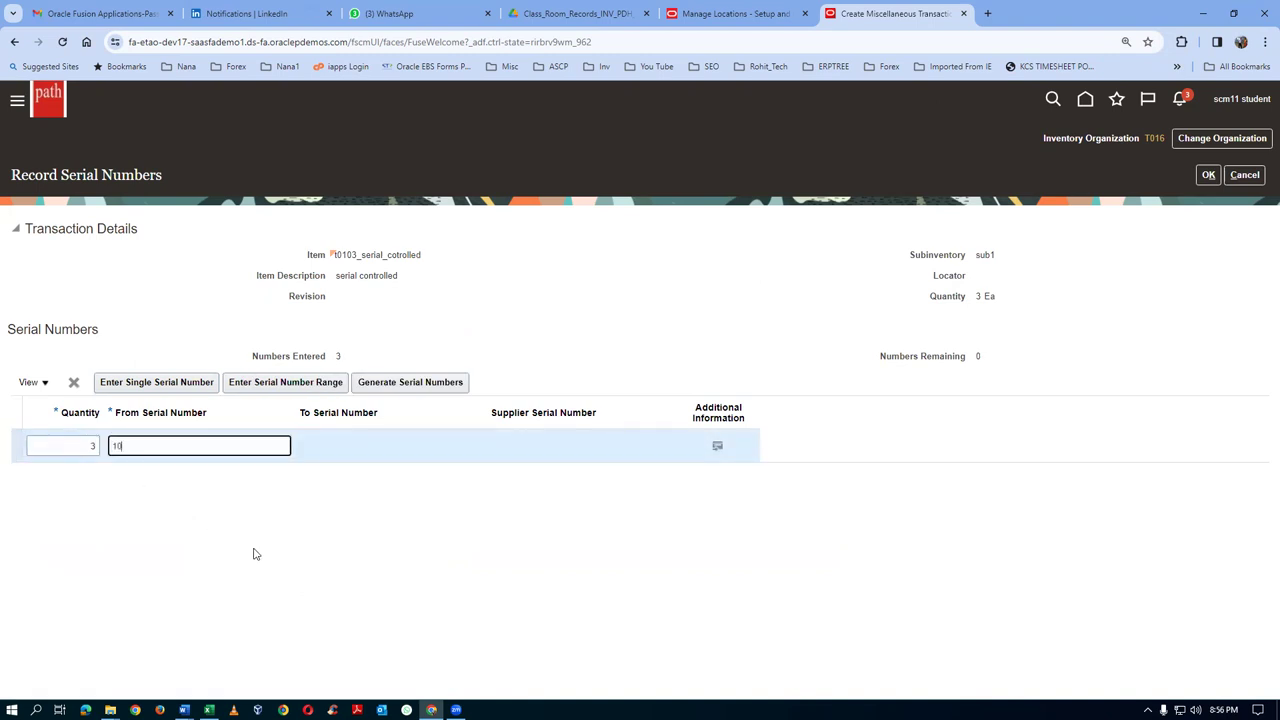
pyautogui.write('1')
pyautogui.press('Tab')
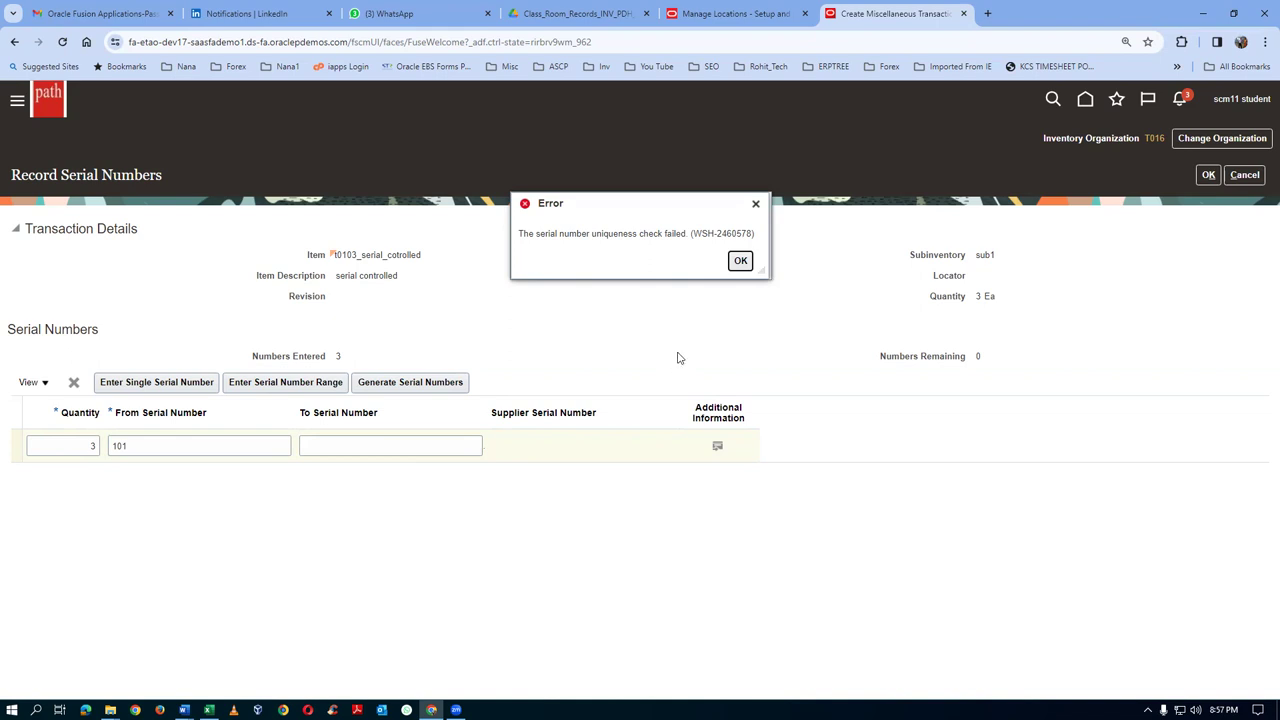
pyautogui.click(740, 261)
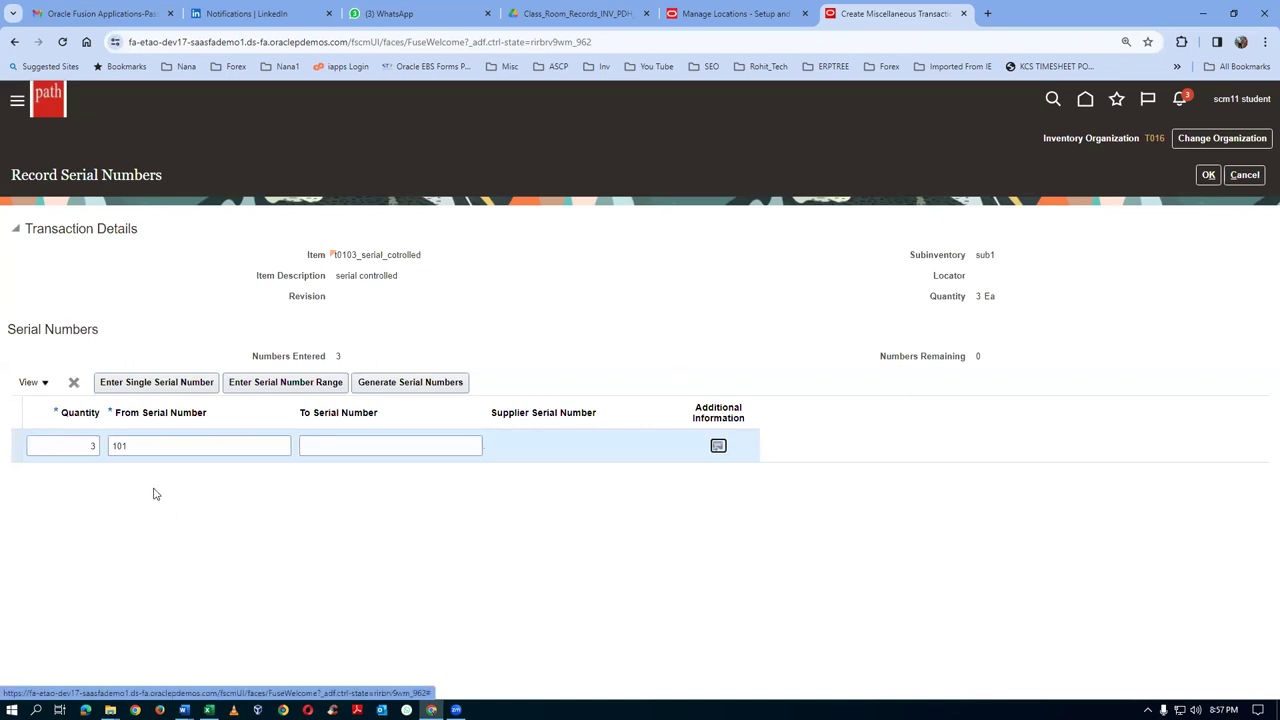
# - Start the serial number range at 1001, then accept the recorded serial numbers and the line details
pyautogui.doubleClick(134, 446)
pyautogui.write('1001')
pyautogui.press('Tab')
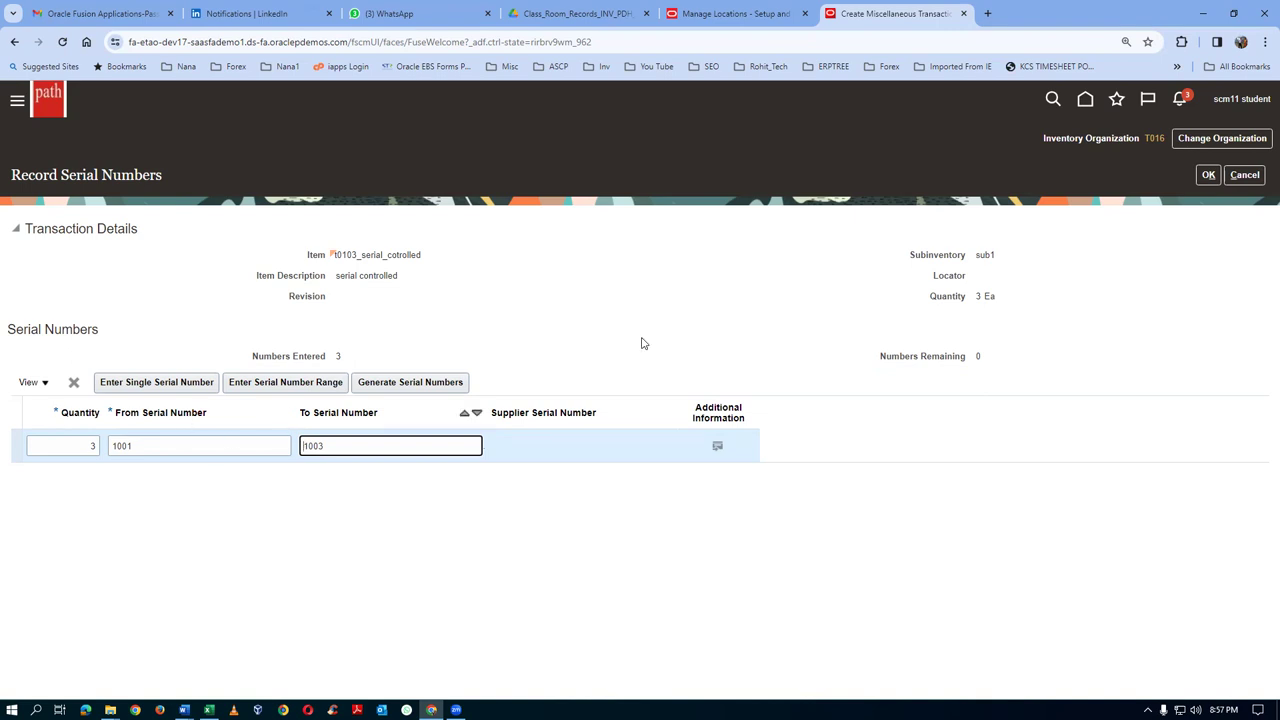
pyautogui.click(1207, 175)
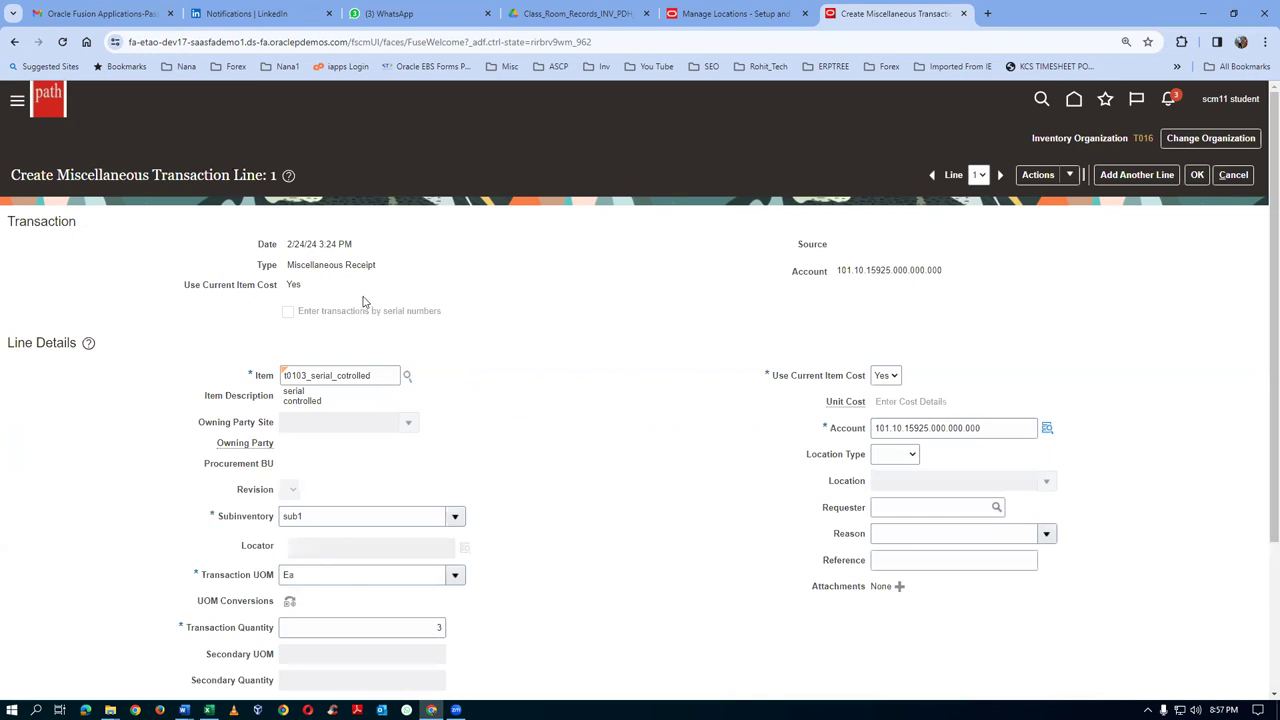
pyautogui.scroll(-2, 452, 373)
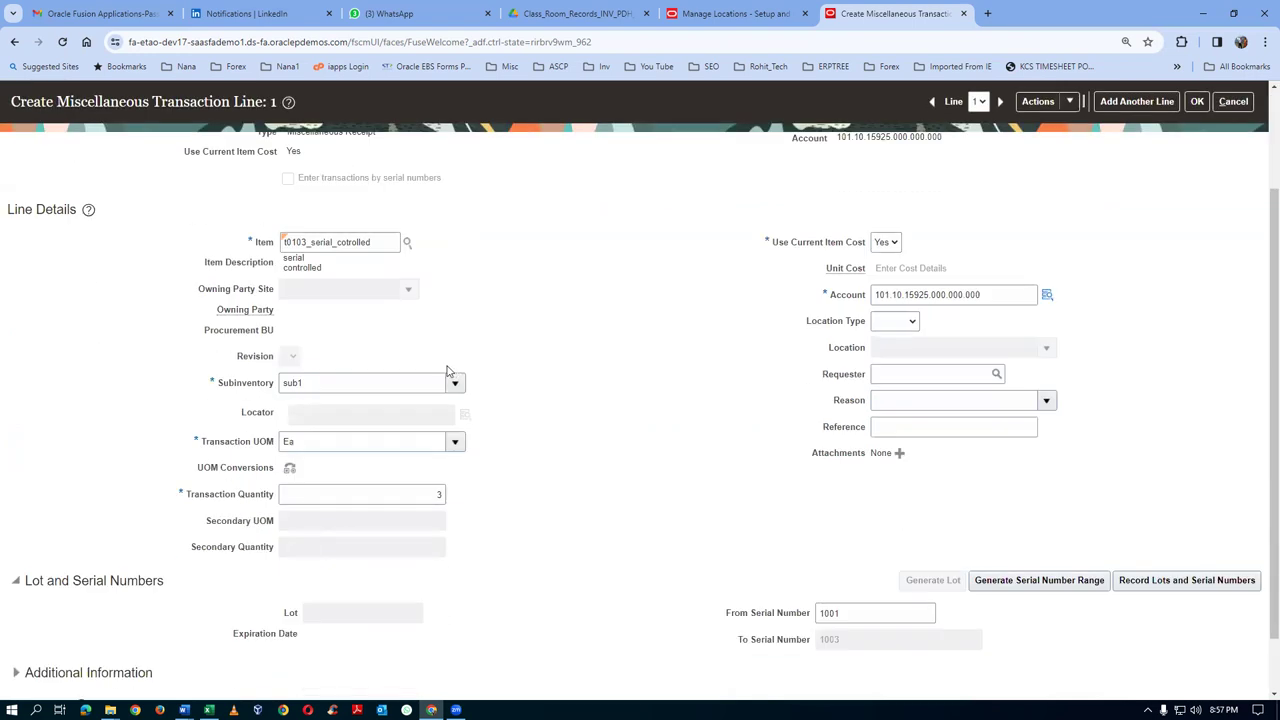
pyautogui.scroll(2, 447, 372)
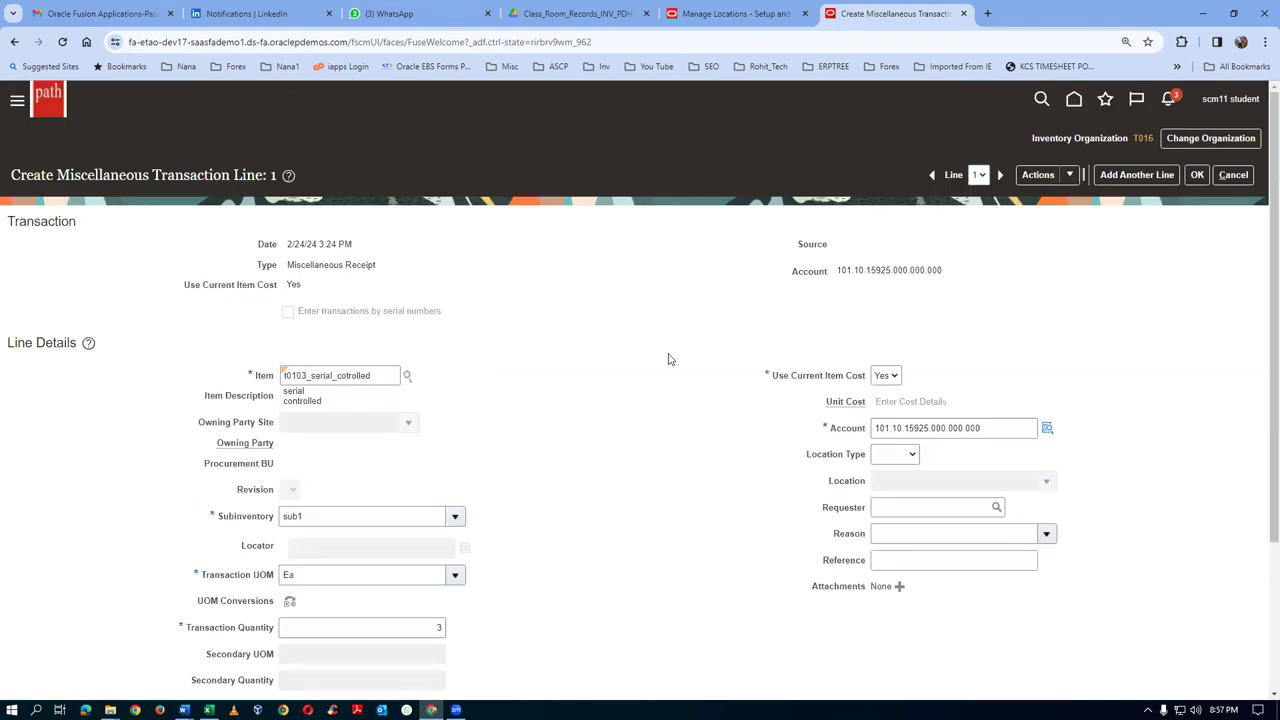
pyautogui.click(1197, 176)
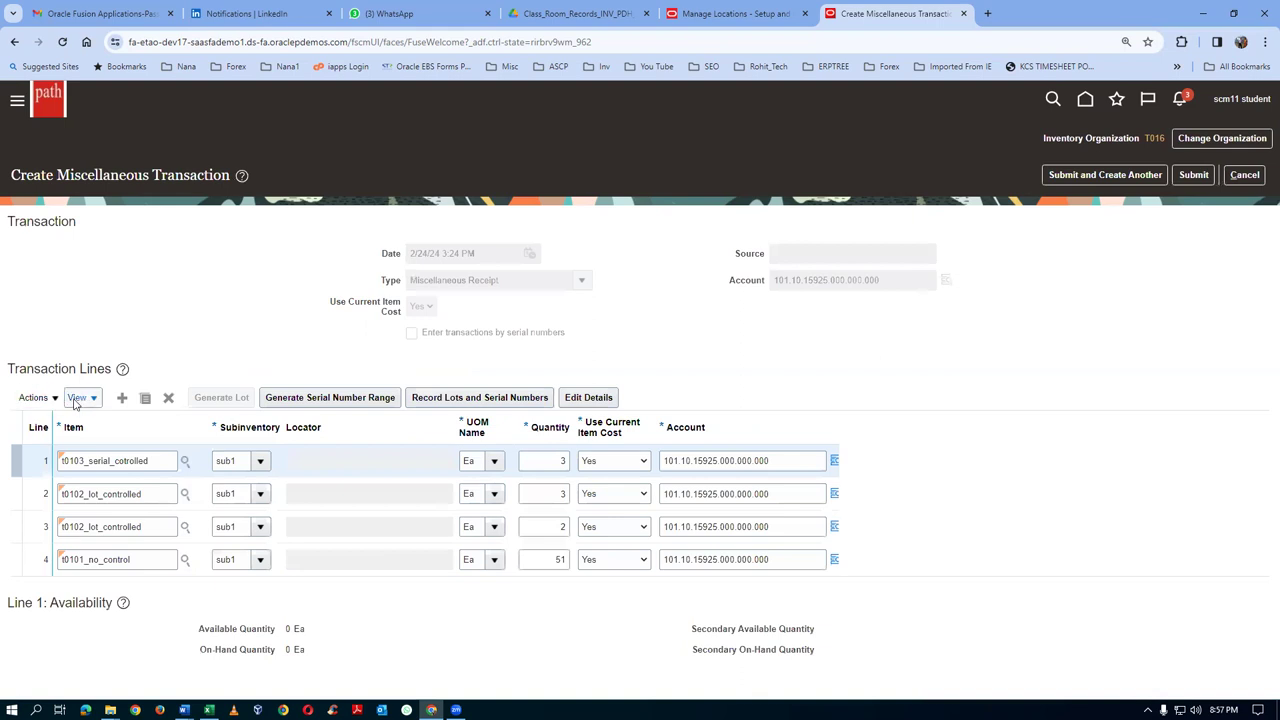
# - Add a transaction line for item t0104_Pump in subinventory sub1 with quantity 100
pyautogui.click(93, 461)
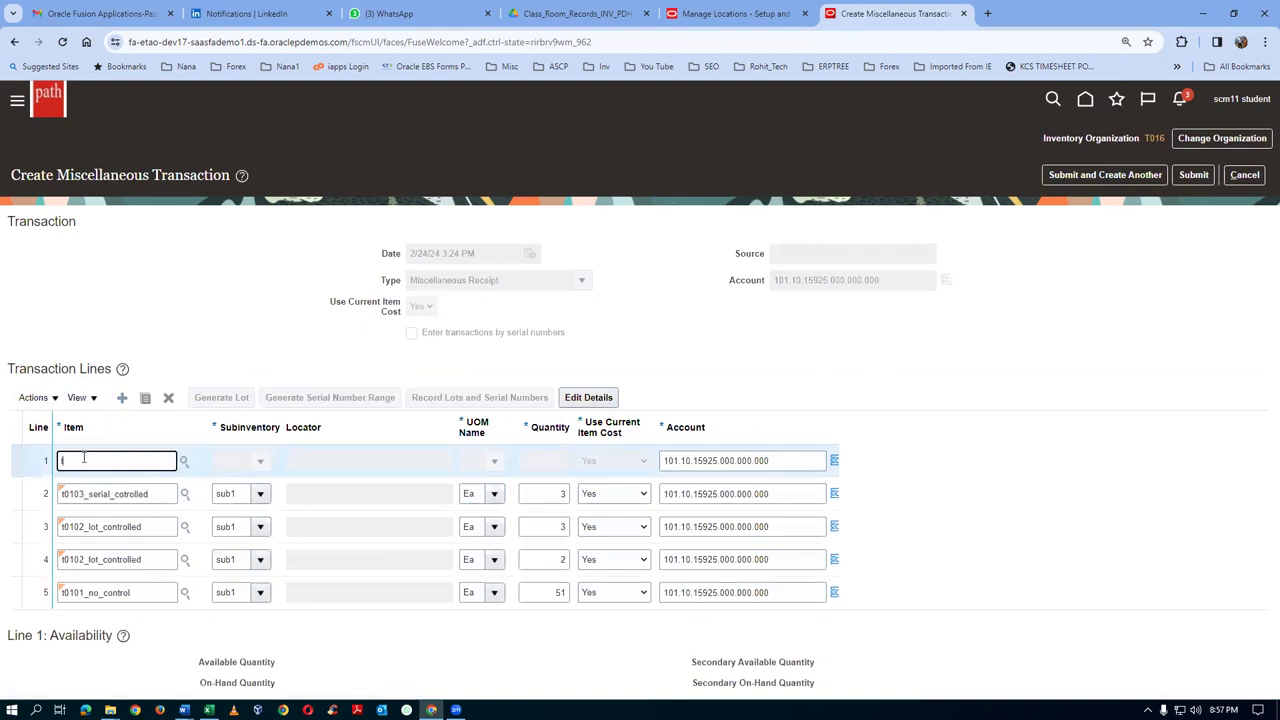
pyautogui.write('t0104')
pyautogui.press('Tab')
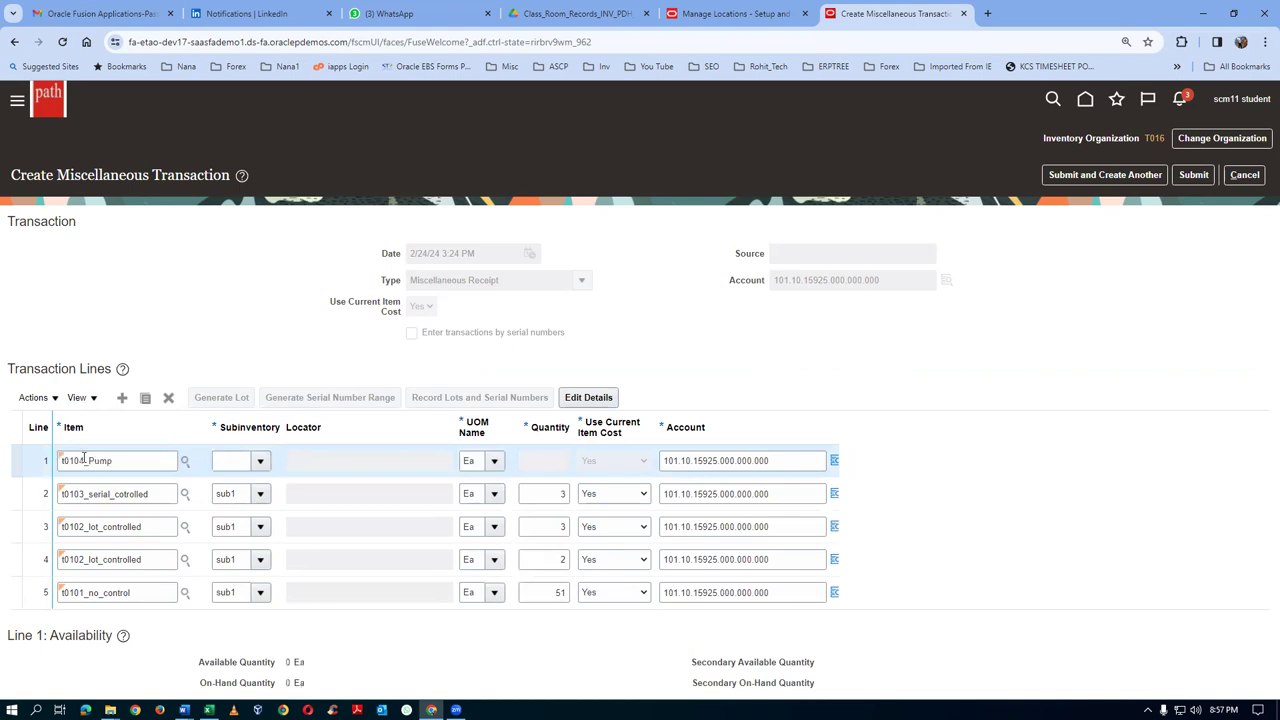
pyautogui.click(260, 470)
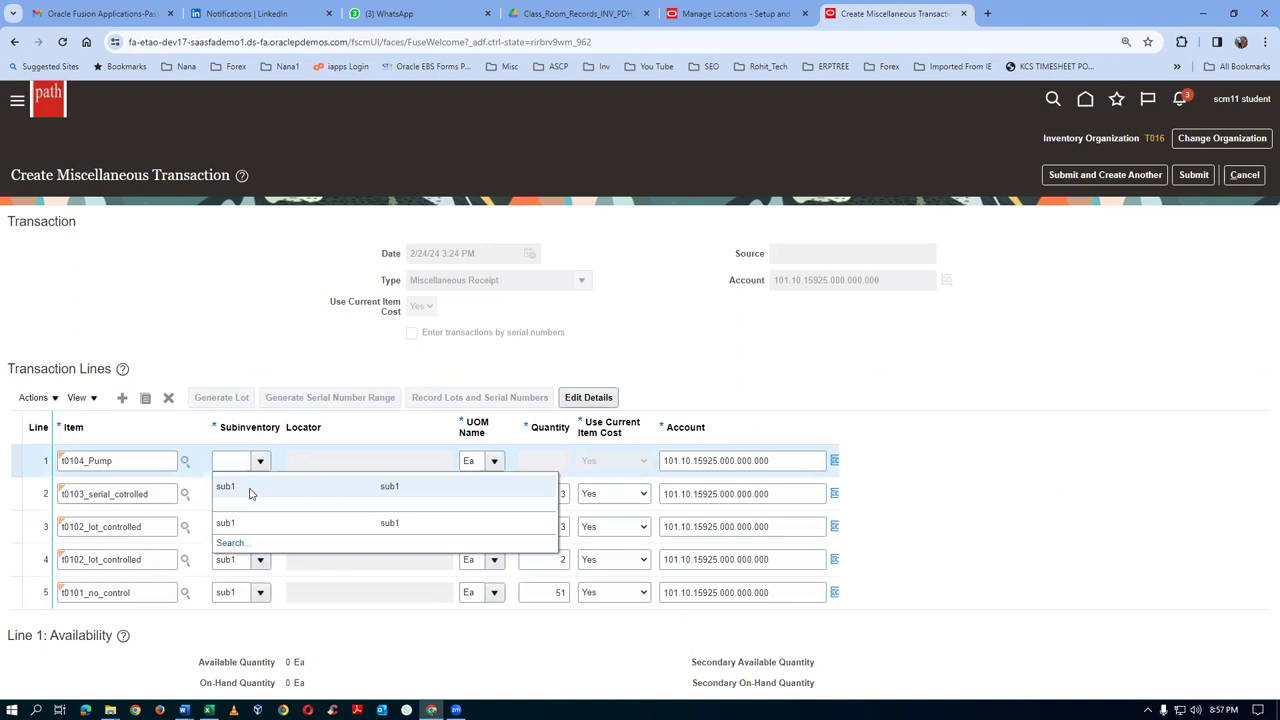
pyautogui.write('sub1')
pyautogui.click(545, 461)
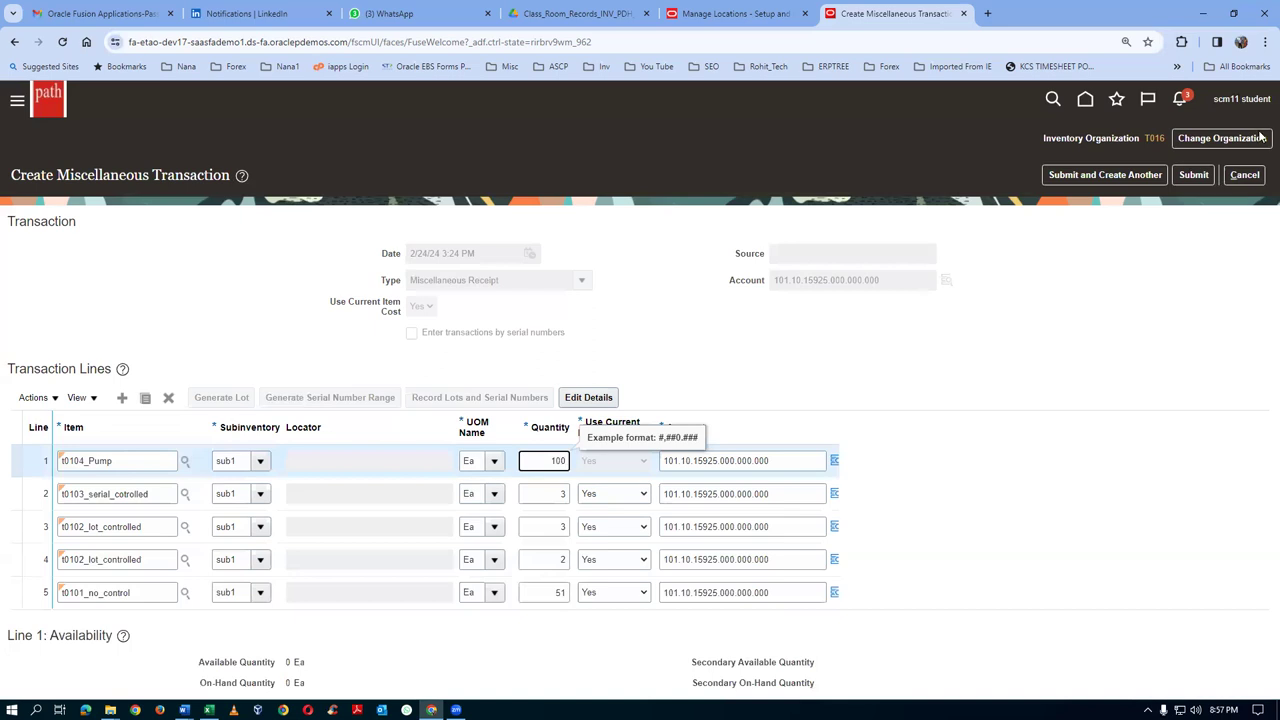
# - Submit the miscellaneous receipt and acknowledge the confirmation
pyautogui.click(1195, 176)
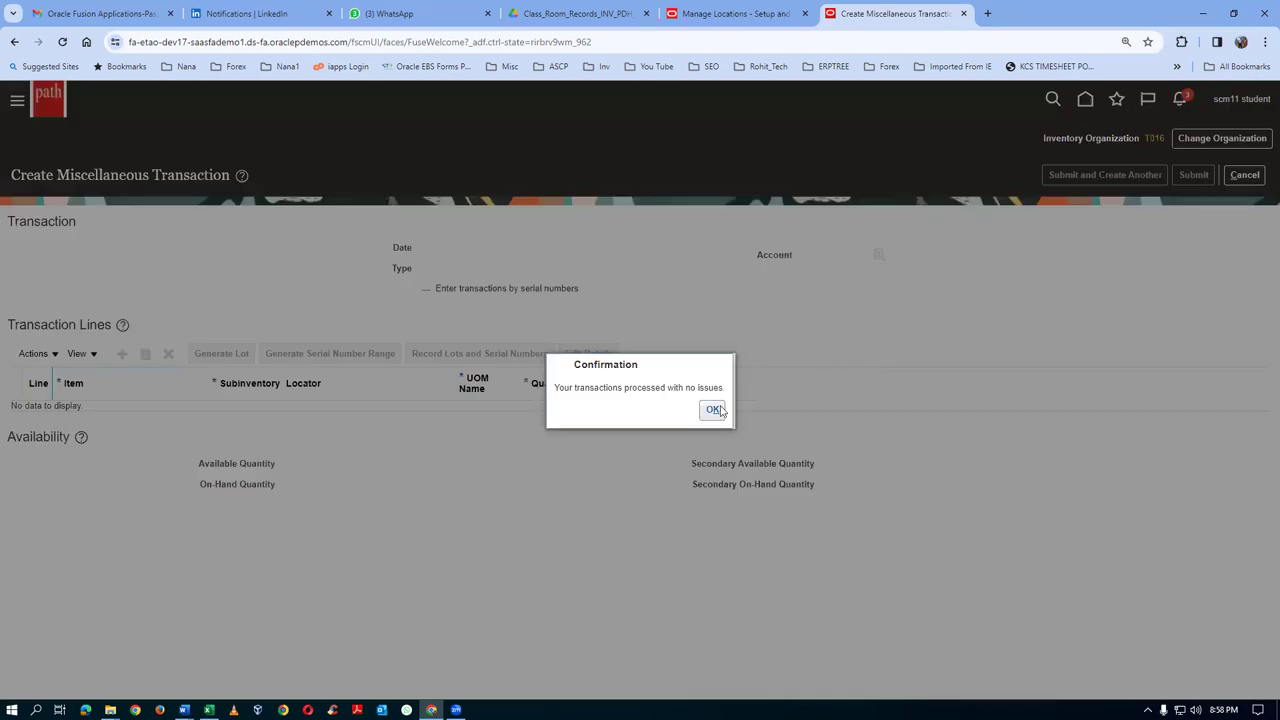
pyautogui.click(712, 409)
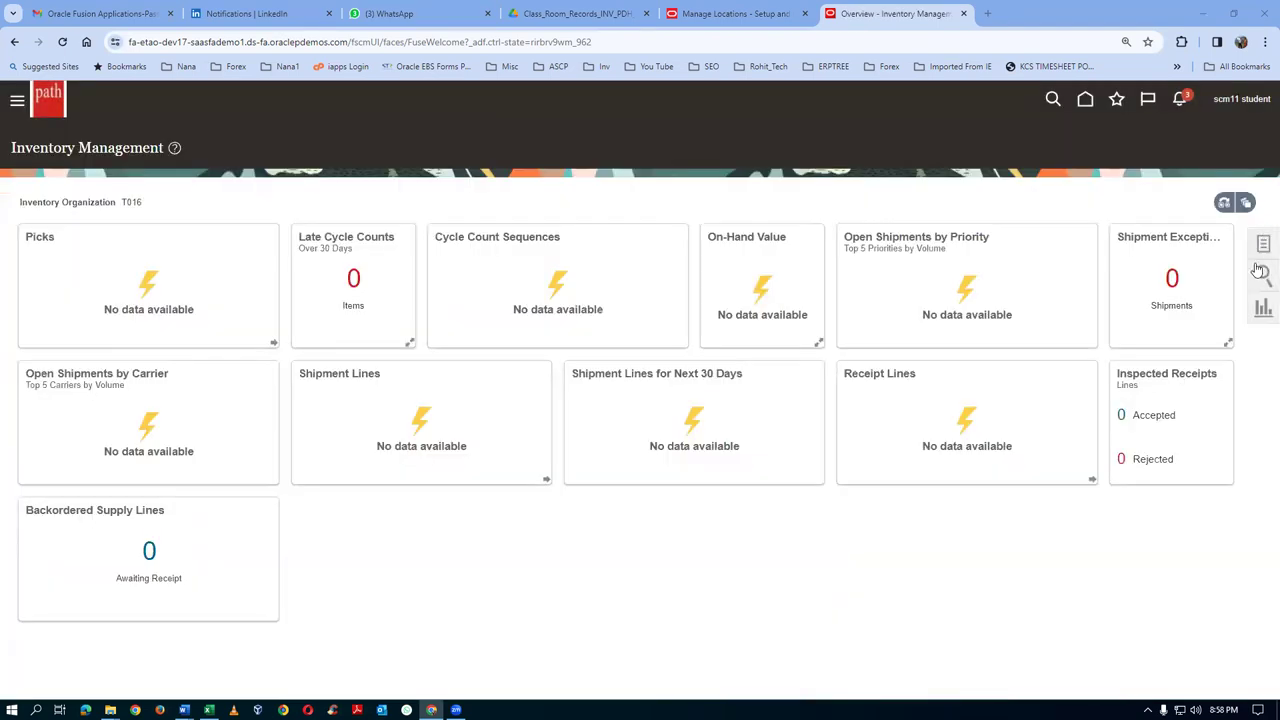
# - Open the Manage Item Quantities task and search the quantities of all items in organization T016
pyautogui.click(1262, 246)
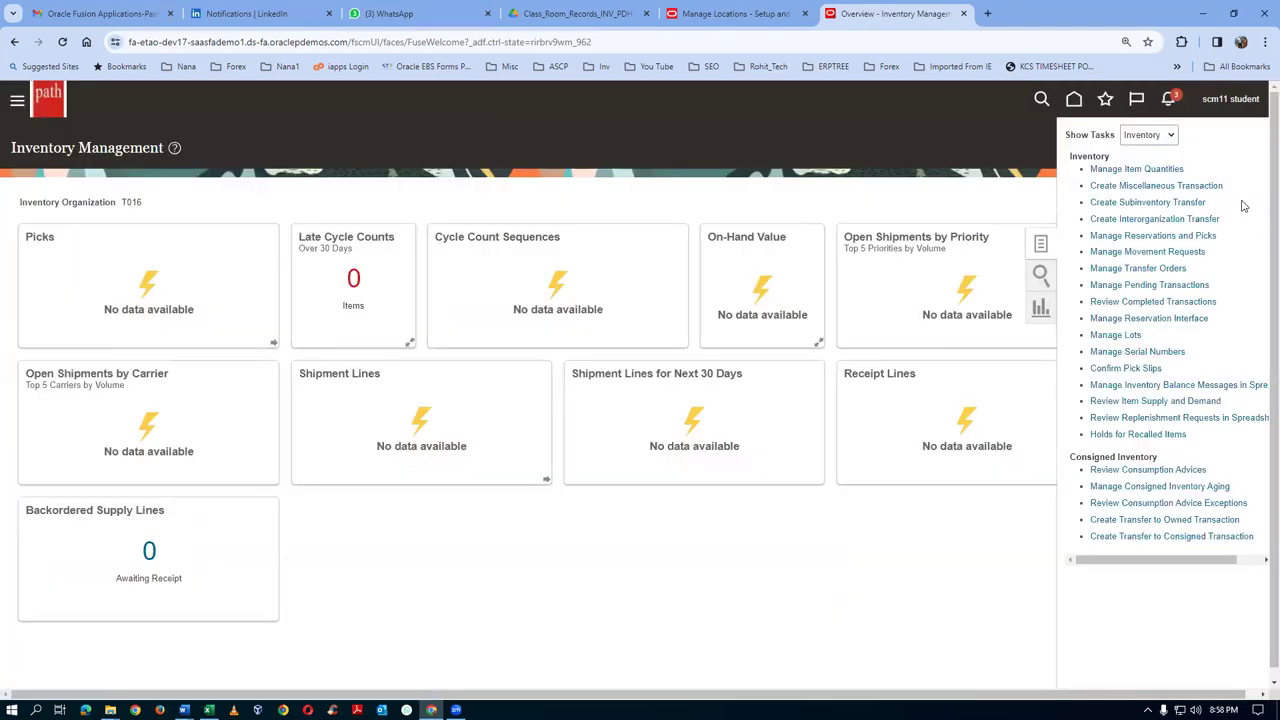
pyautogui.click(1140, 169)
pyautogui.click(1040, 376)
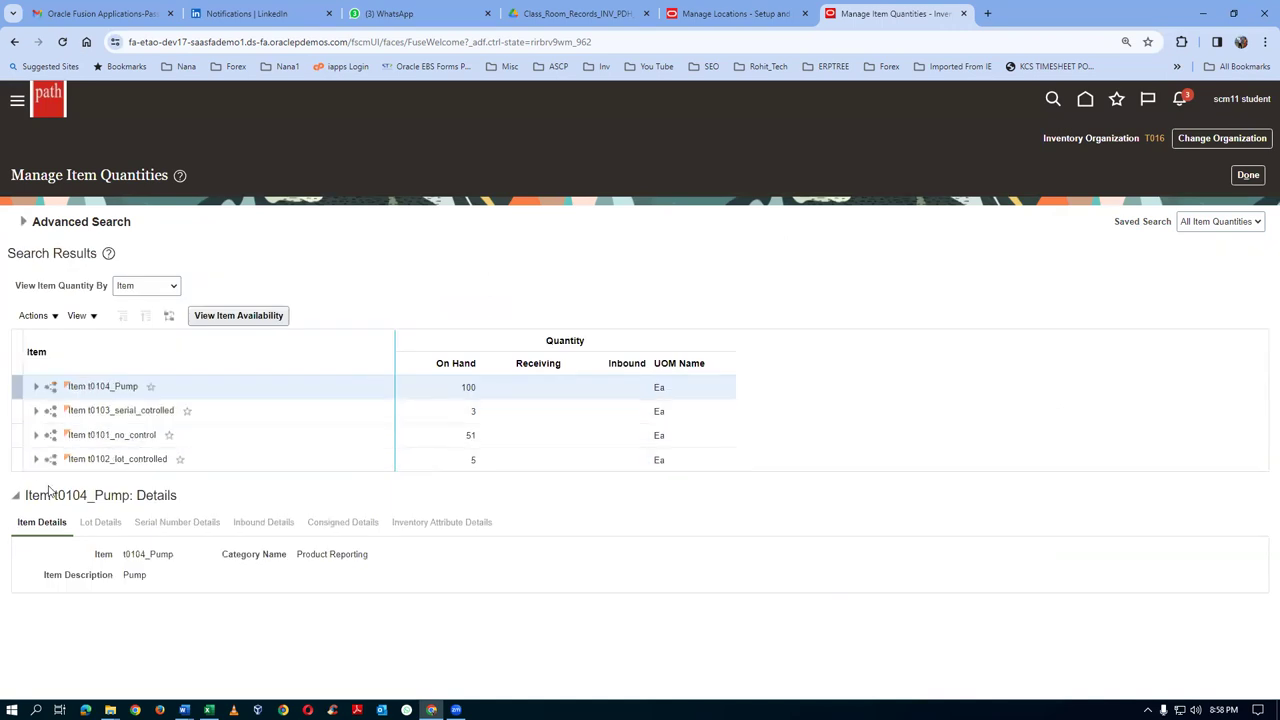
# - Expand item t0103_serial_cotrolled down to subinventory sub1 and view its serial number details
pyautogui.click(36, 412)
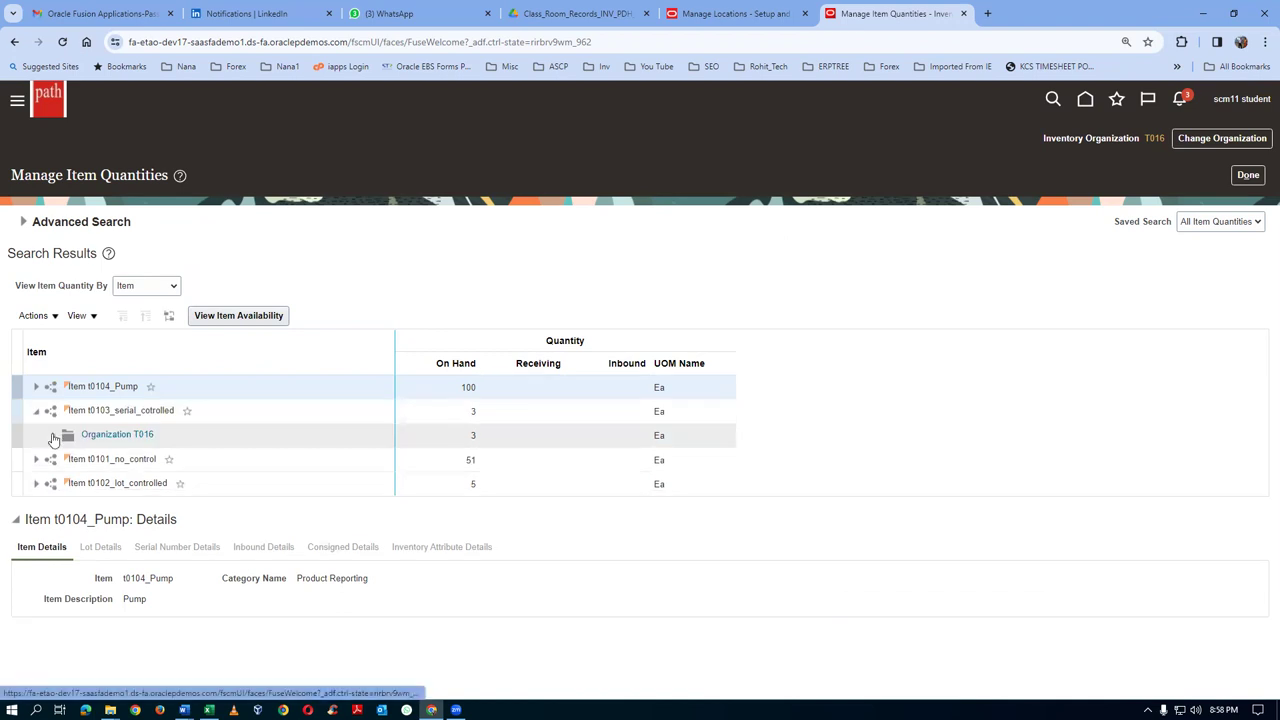
pyautogui.click(54, 435)
pyautogui.click(65, 462)
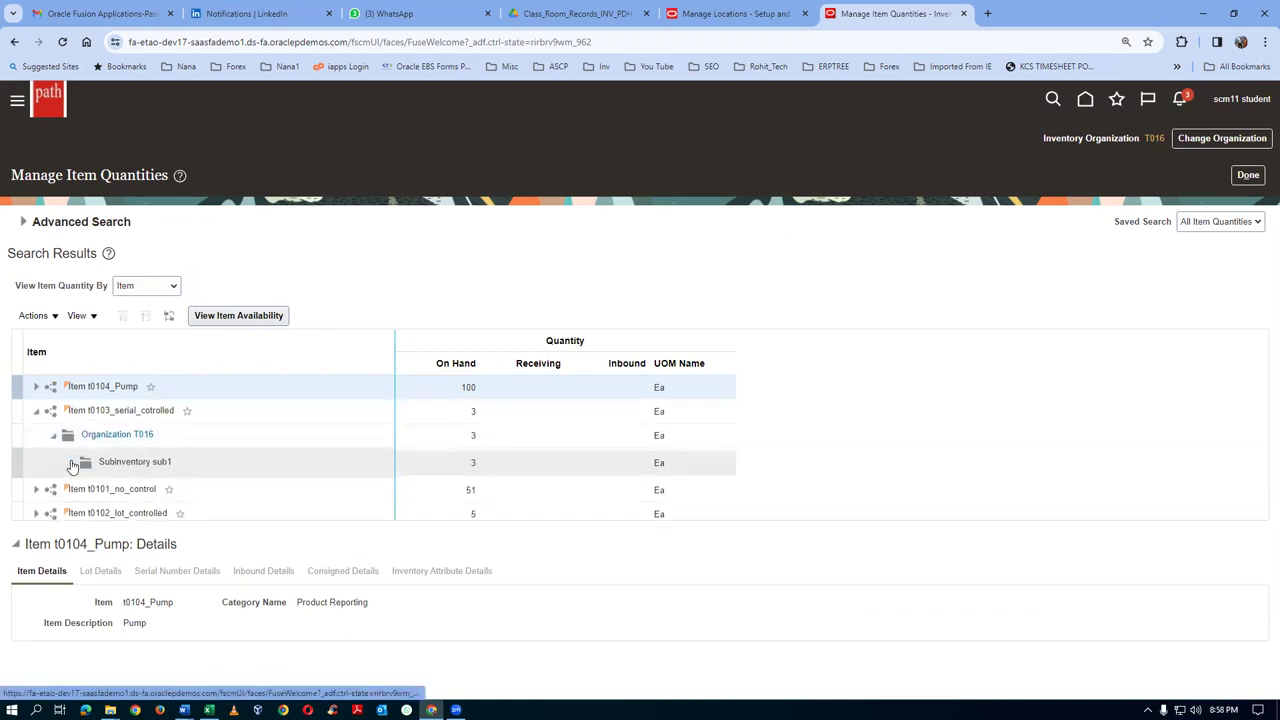
pyautogui.click(142, 461)
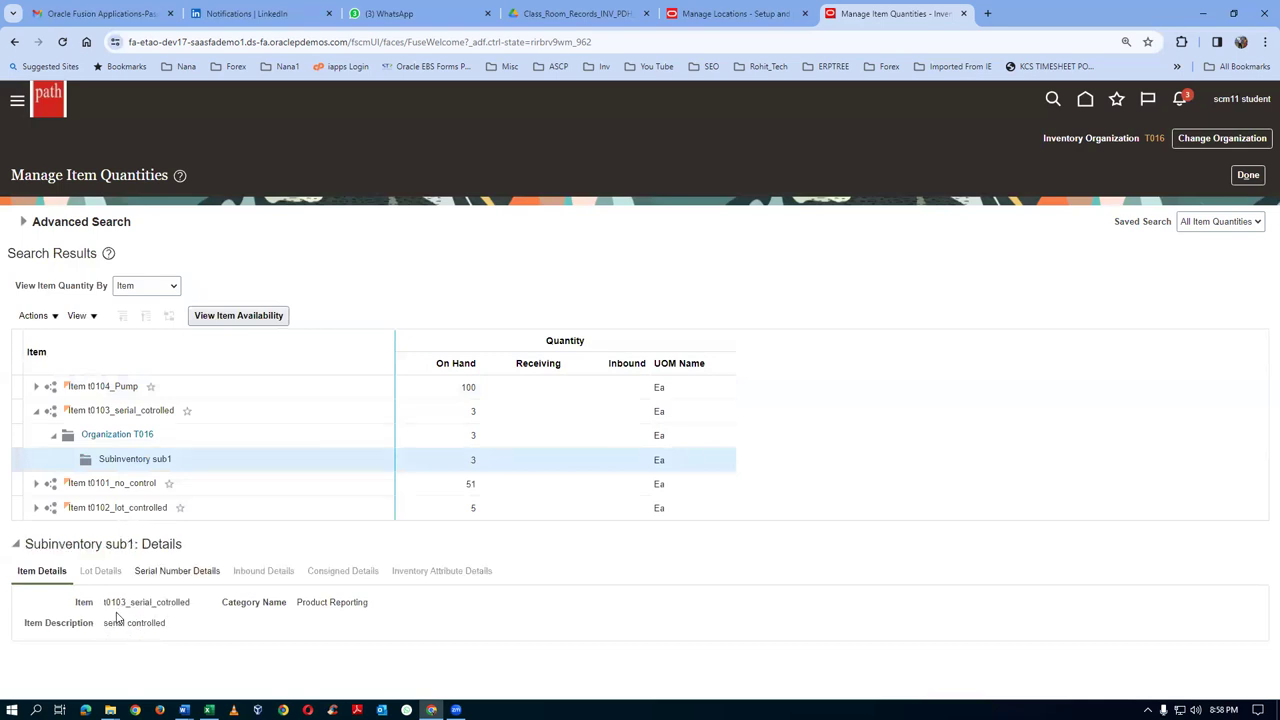
pyautogui.click(160, 572)
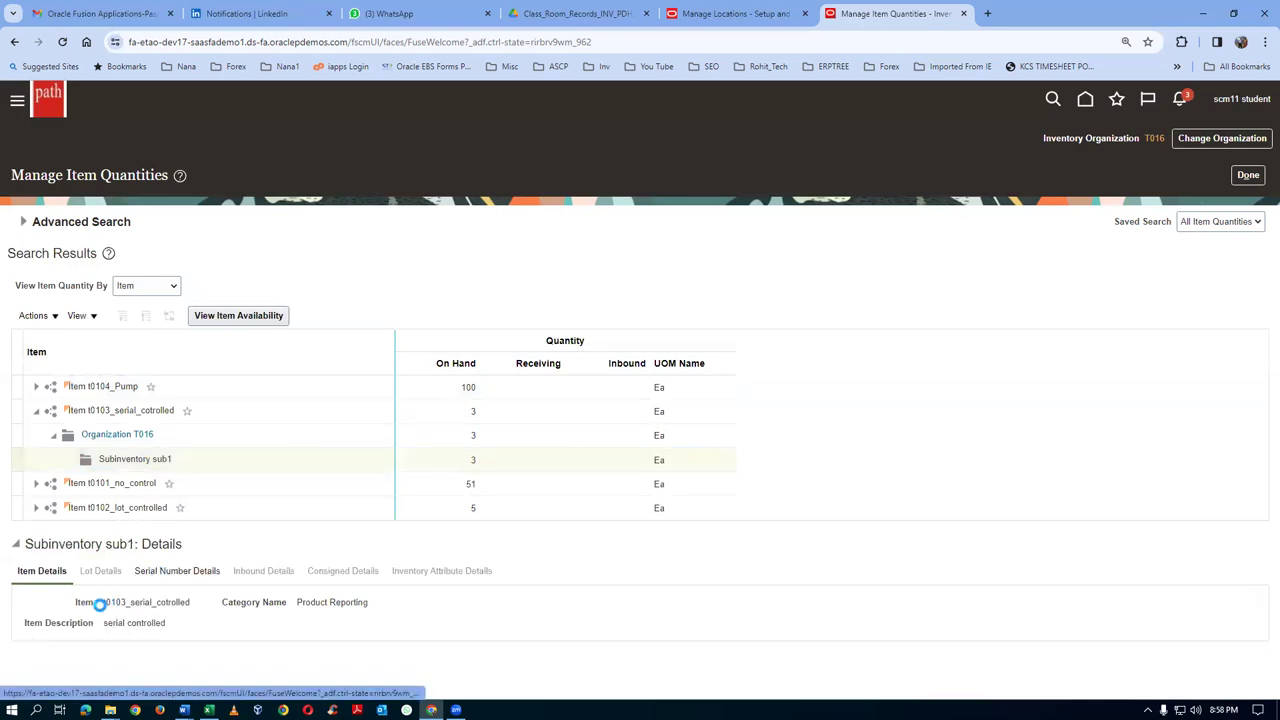
pyautogui.click(55, 678)
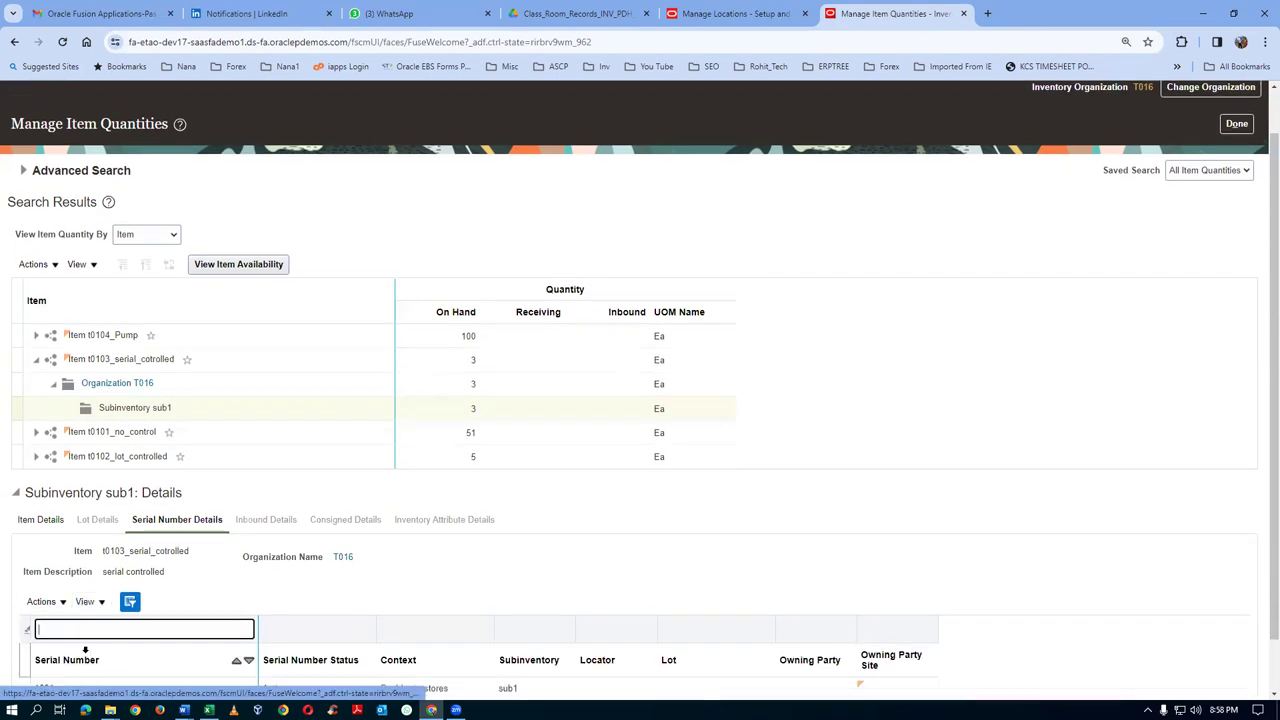
pyautogui.scroll(-1, 85, 660)
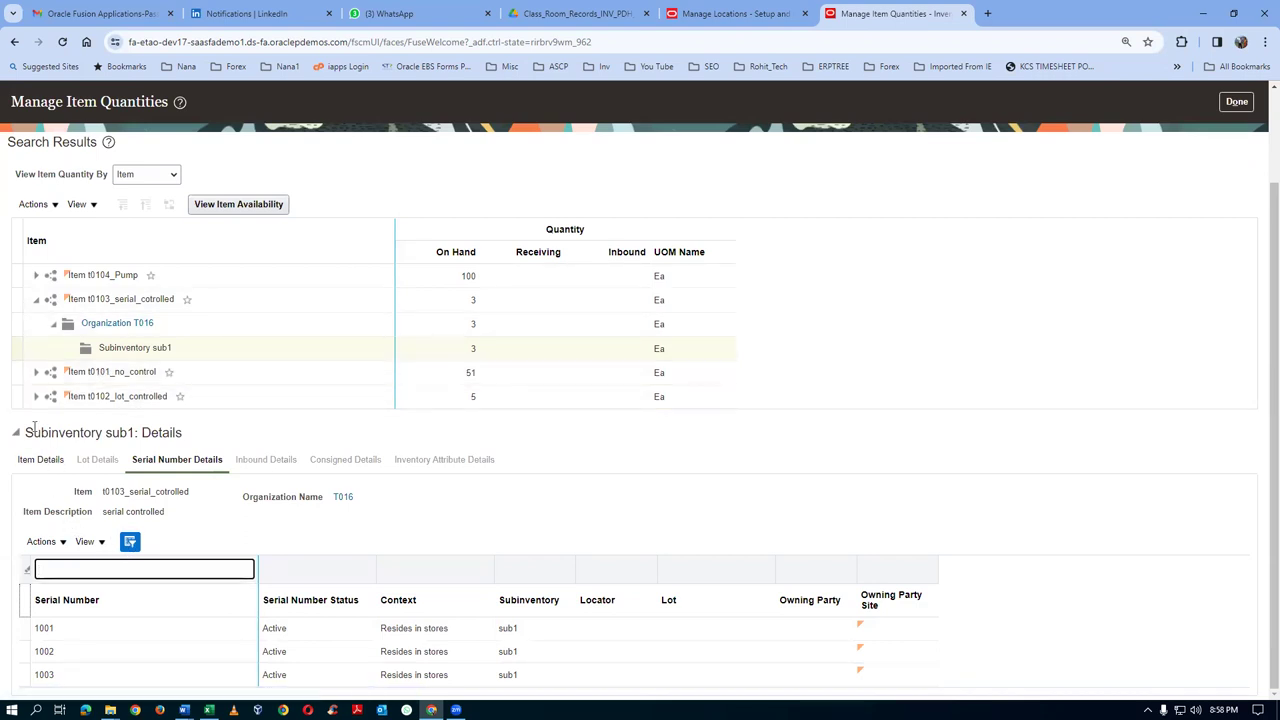
# - Expand item t0102_lot_controlled through organization T016 and subinventory sub1 to its lots, then finish reviewing item quantities
pyautogui.click(37, 397)
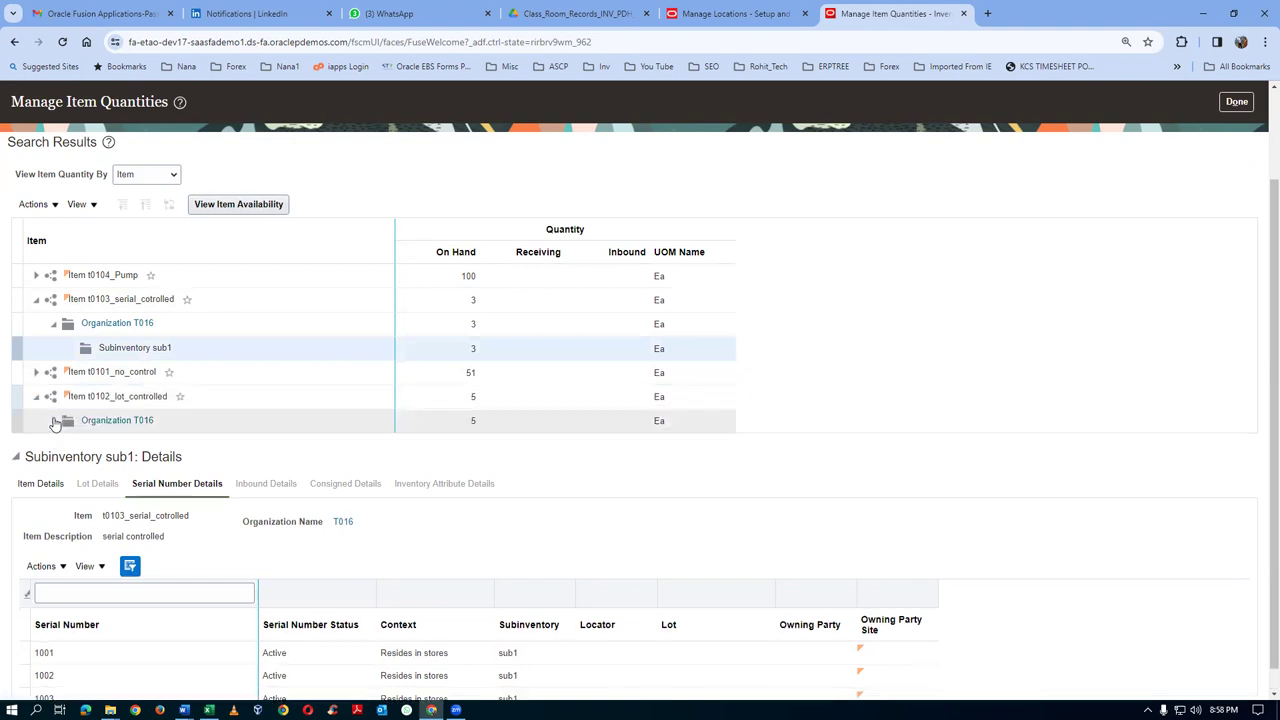
pyautogui.click(55, 422)
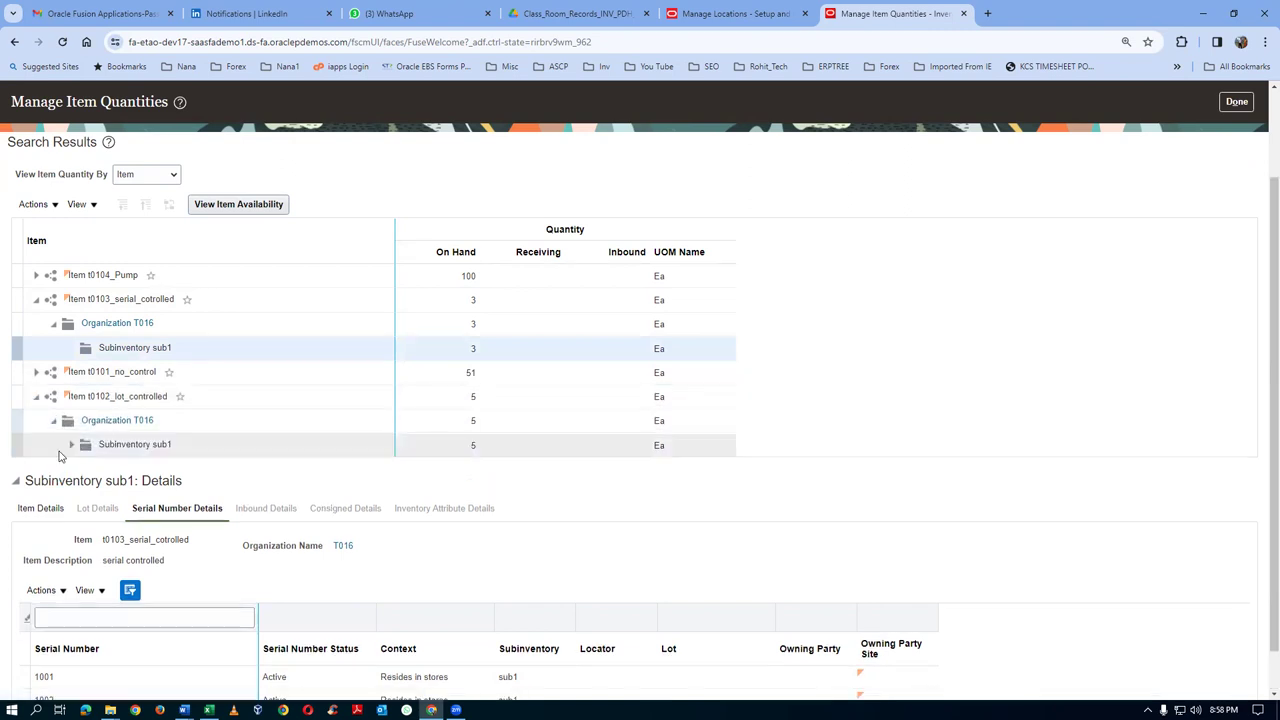
pyautogui.click(72, 446)
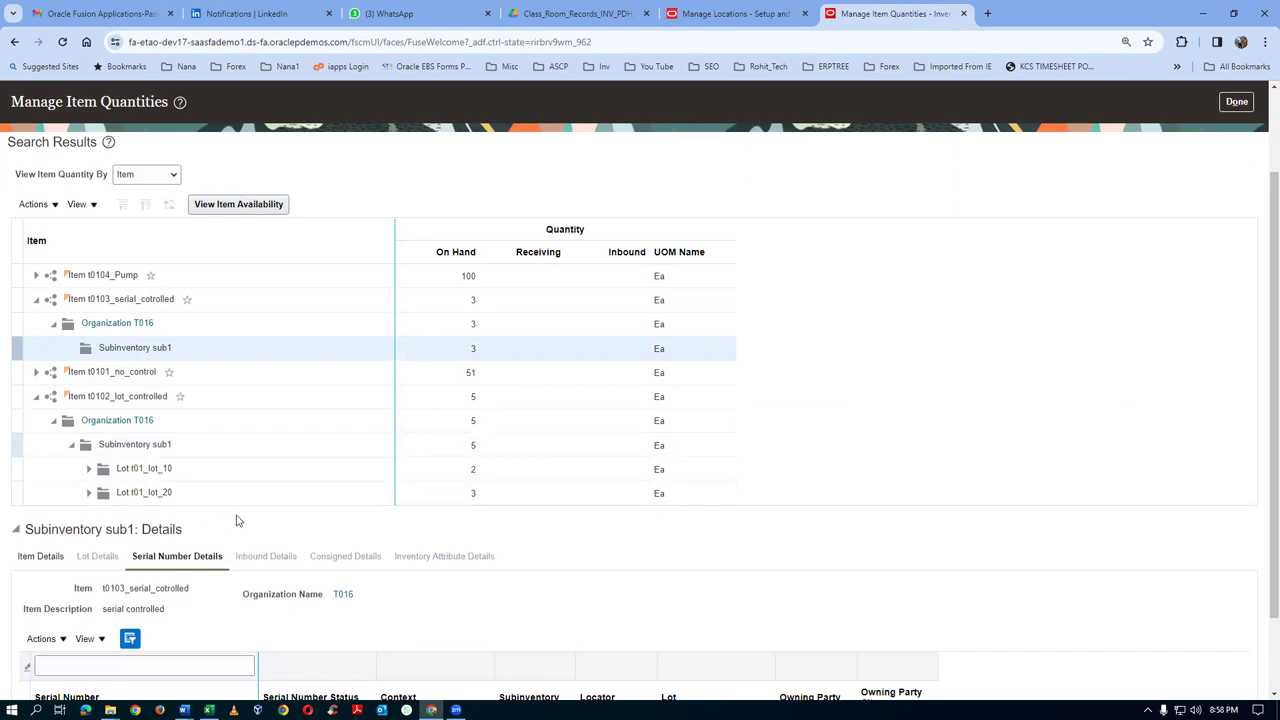
pyautogui.click(1237, 102)
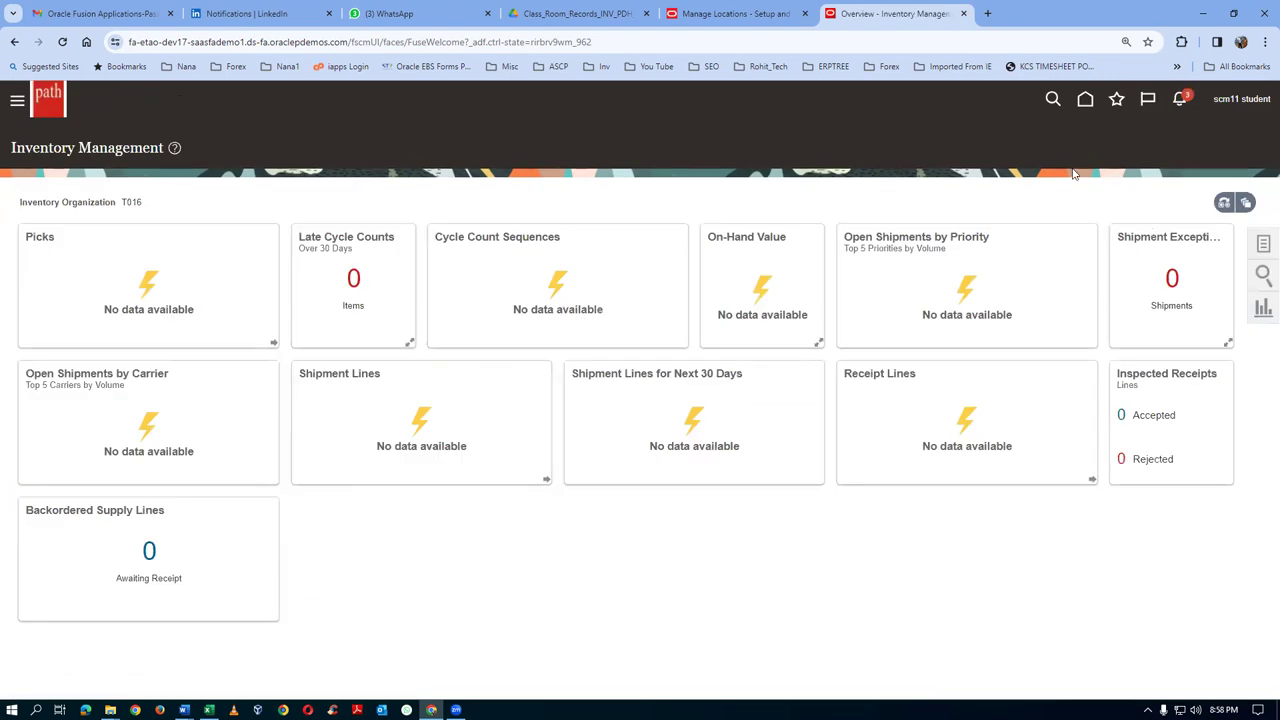
# - Go to Setup and Maintenance, search the setup tasks for abc and open Manage ABC Classification Sets
pyautogui.click(1238, 104)
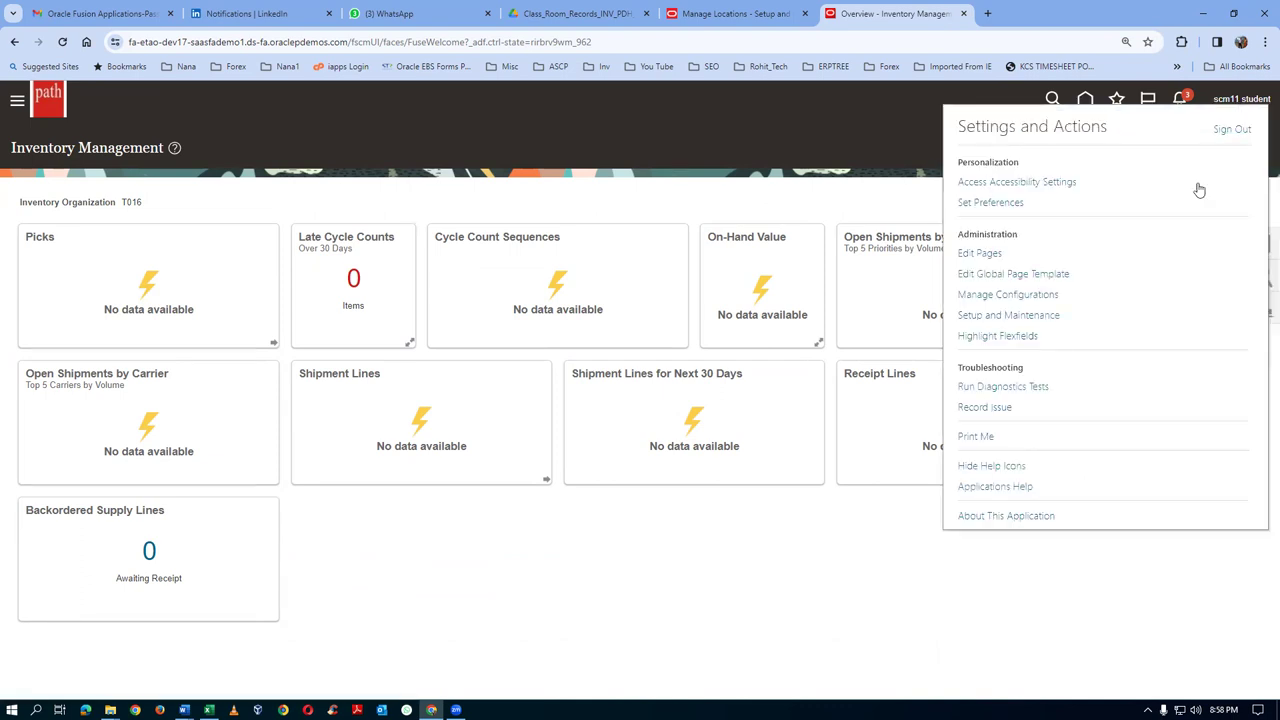
pyautogui.click(1009, 320)
pyautogui.click(1264, 294)
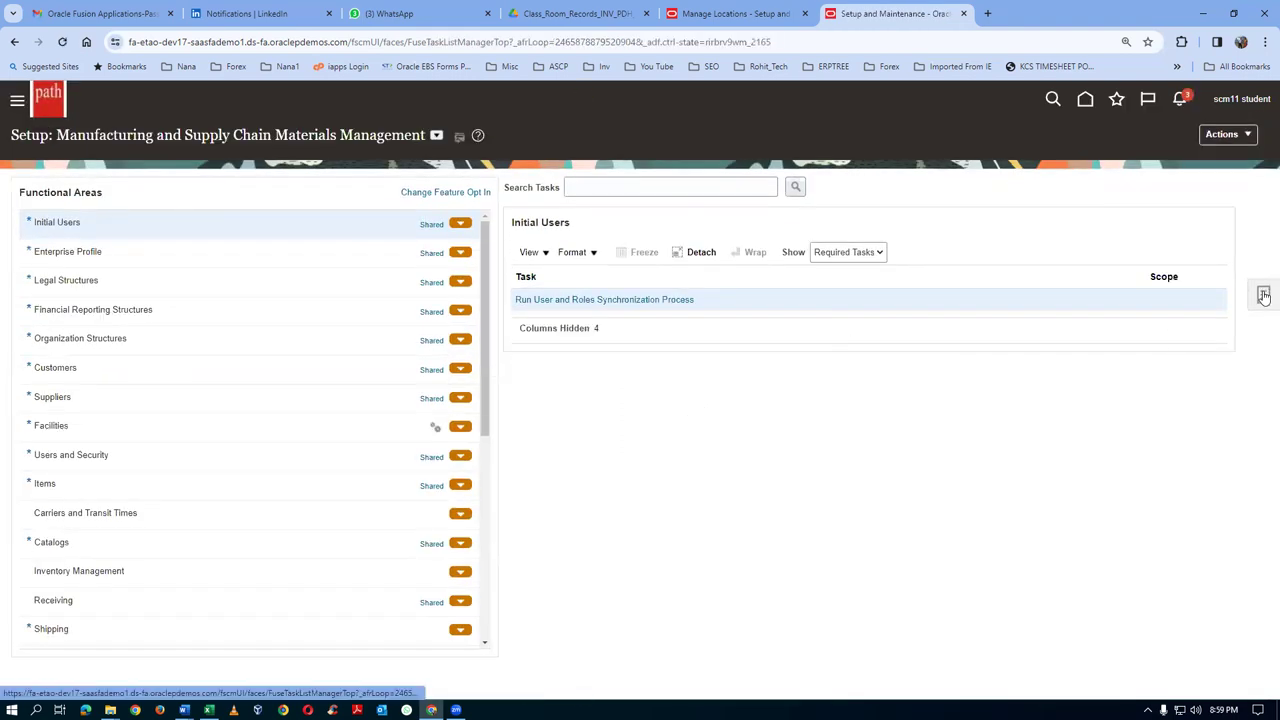
pyautogui.click(1097, 301)
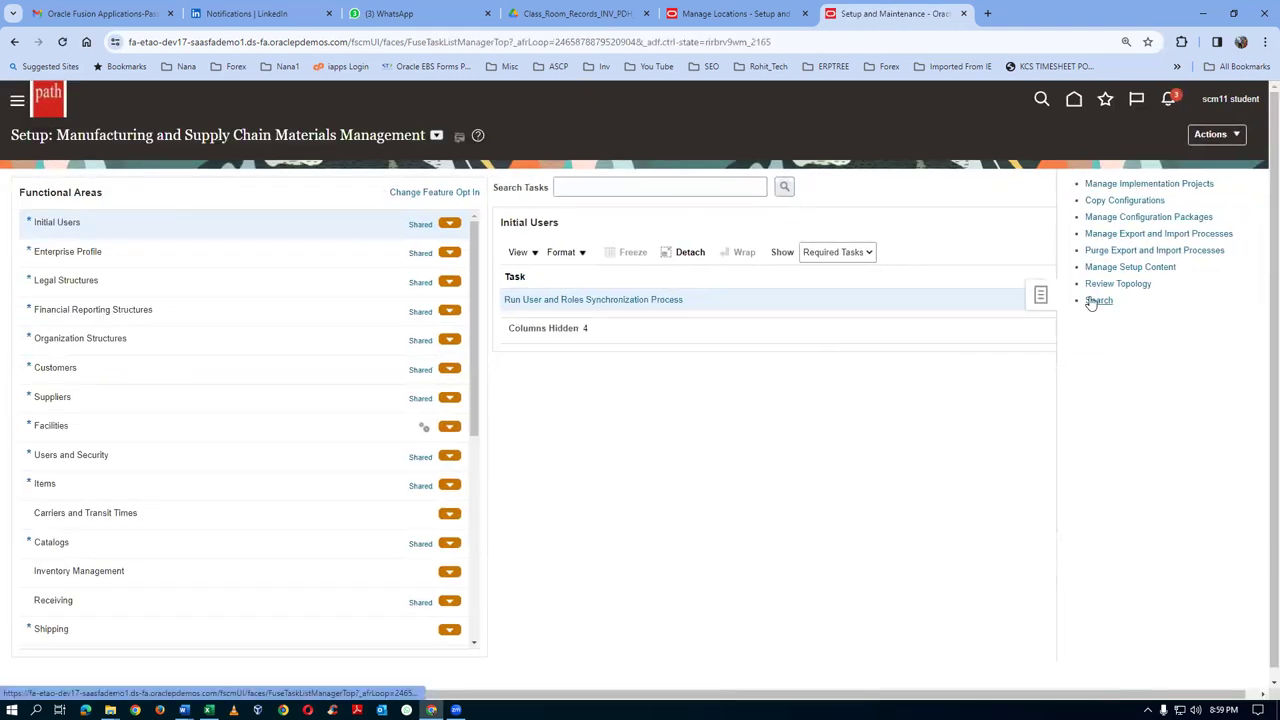
pyautogui.click(391, 190)
pyautogui.write('abc')
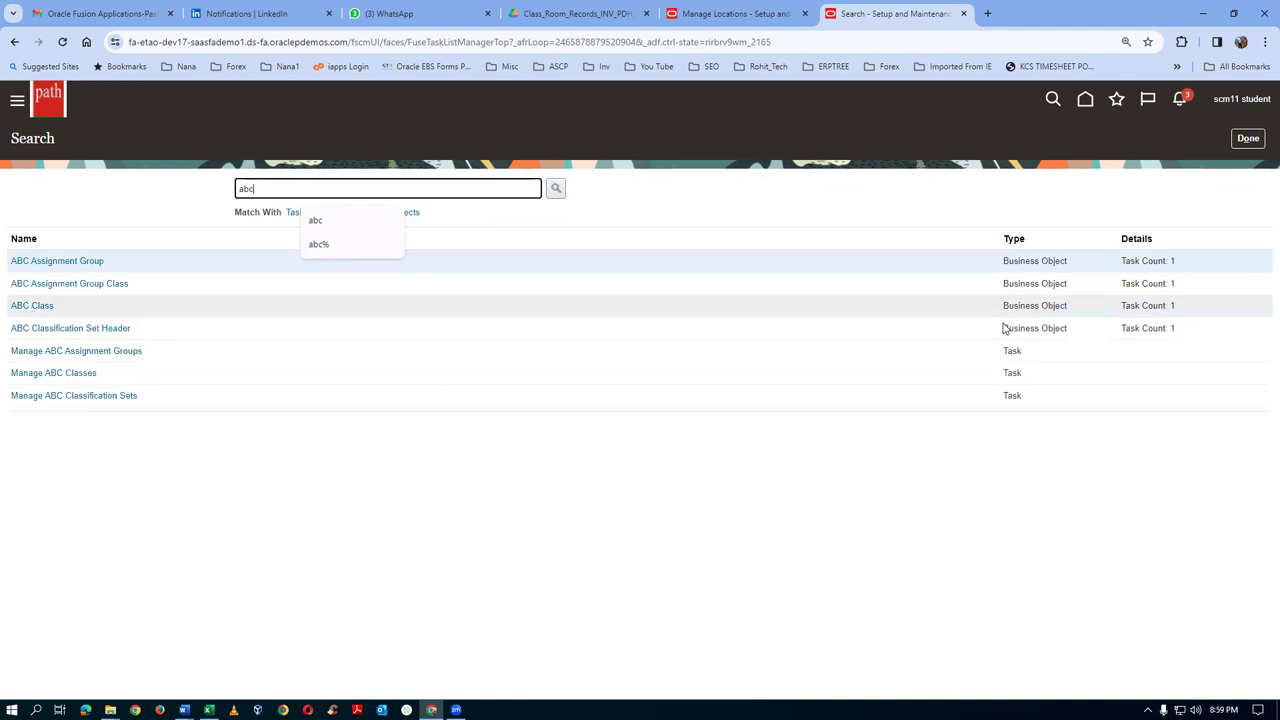
pyautogui.click(35, 397)
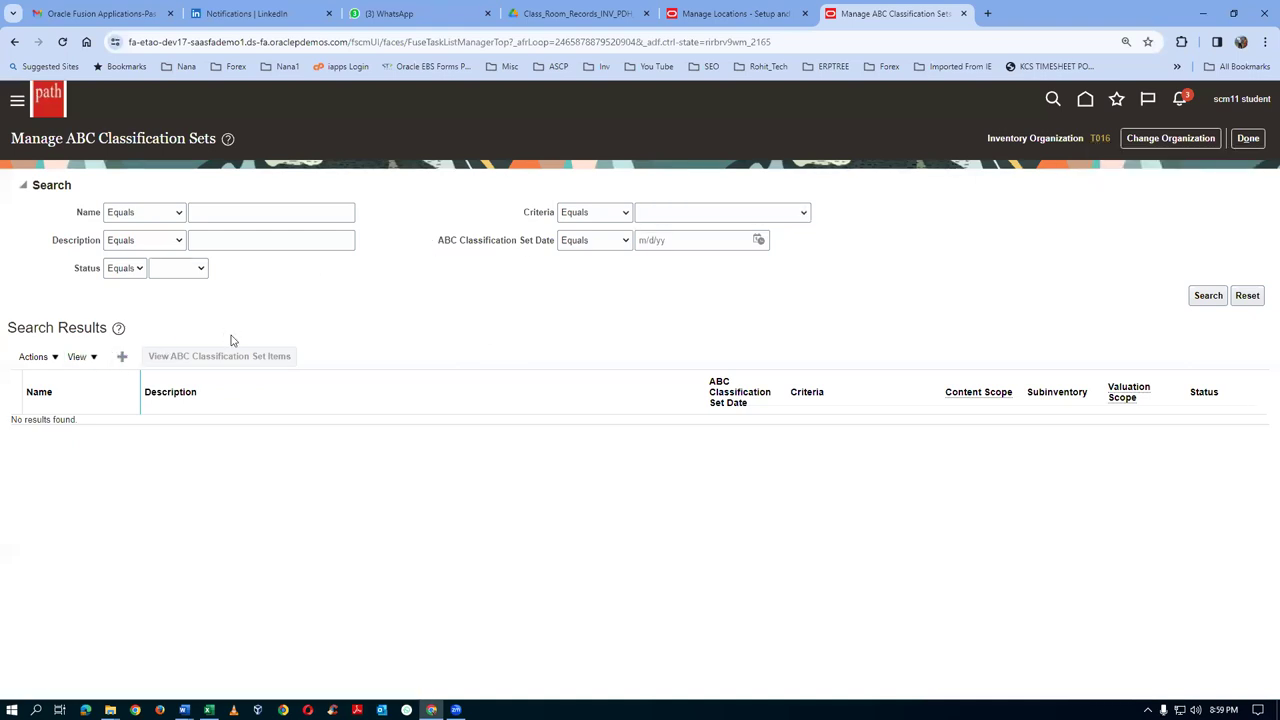
# - Create an ABC classification set with name and description "t016 class set" and criteria Current on-hand quantity, then submit it
pyautogui.write('016 class set')
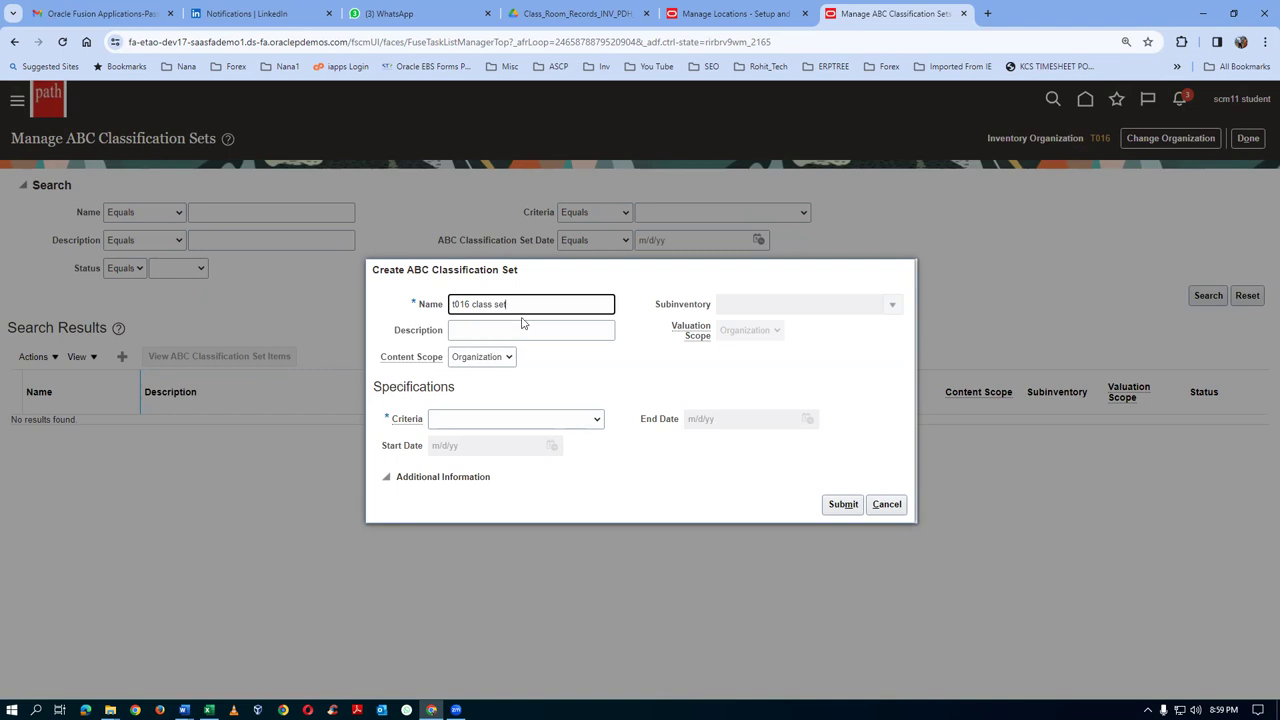
pyautogui.hotkey('ctrl', 'a')
pyautogui.hotkey('ctrl', 'c')
pyautogui.click(454, 335)
pyautogui.hotkey('ctrl', 'v')
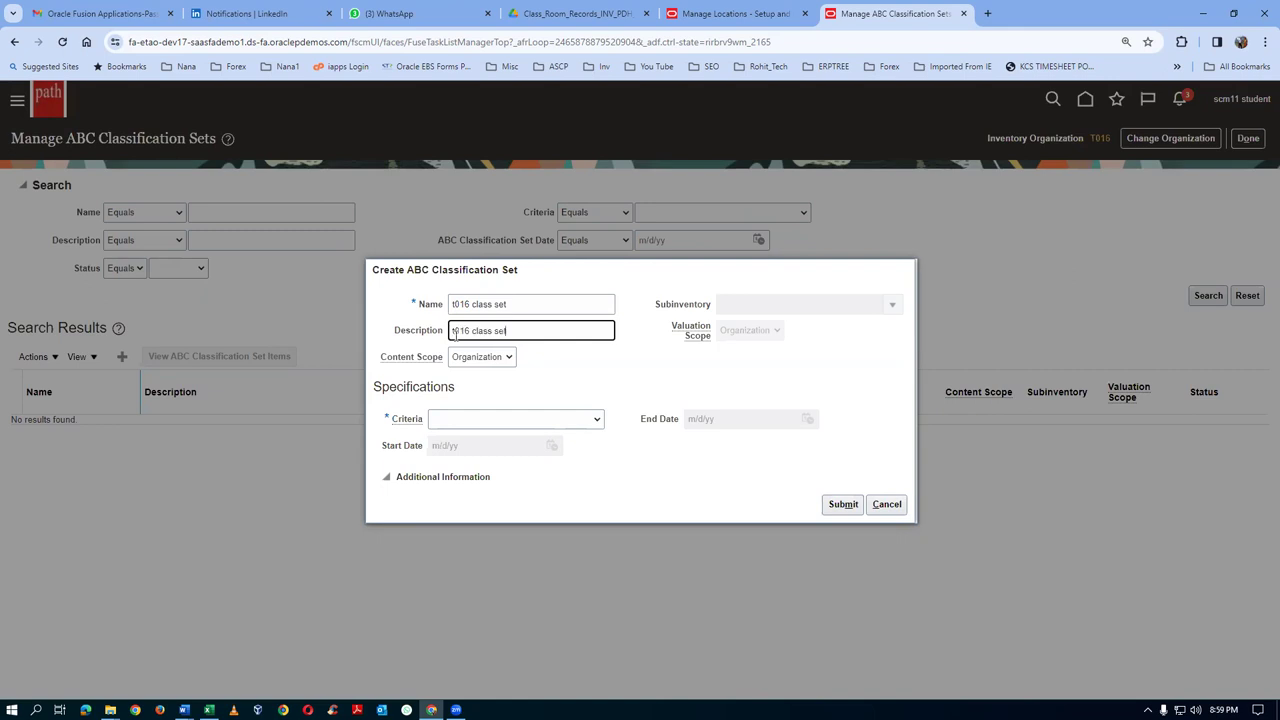
pyautogui.click(485, 422)
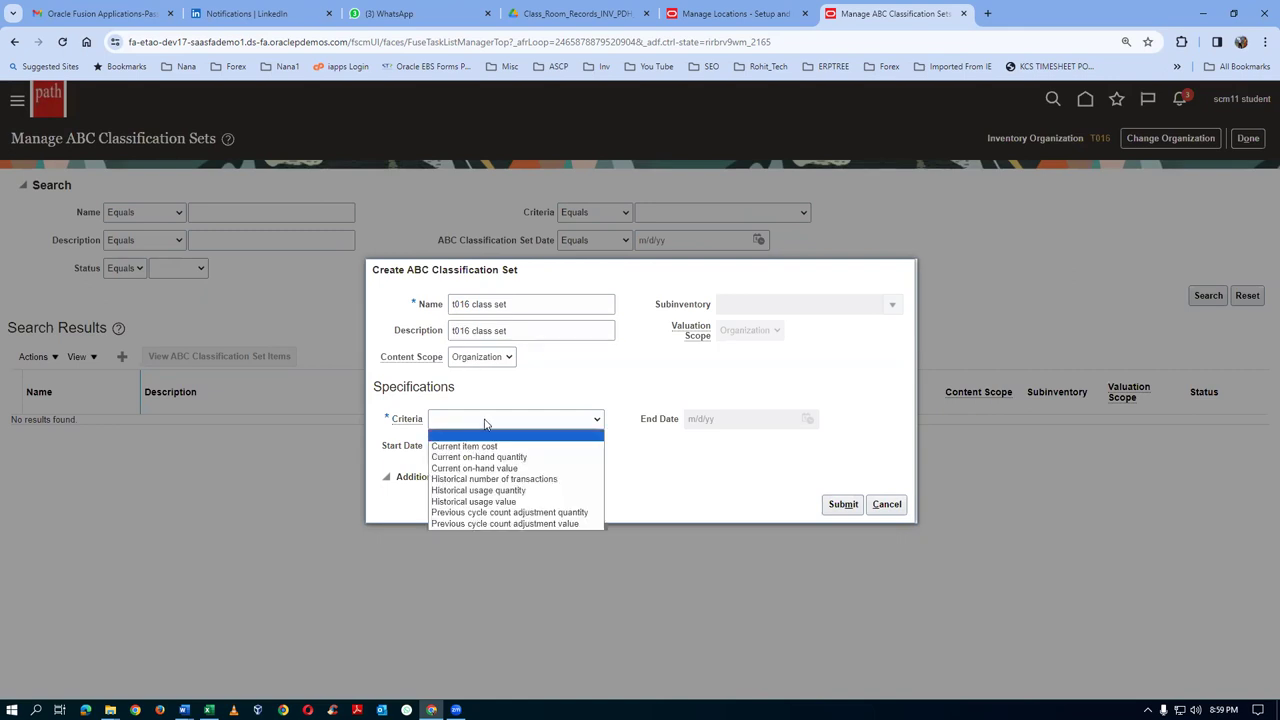
pyautogui.click(484, 457)
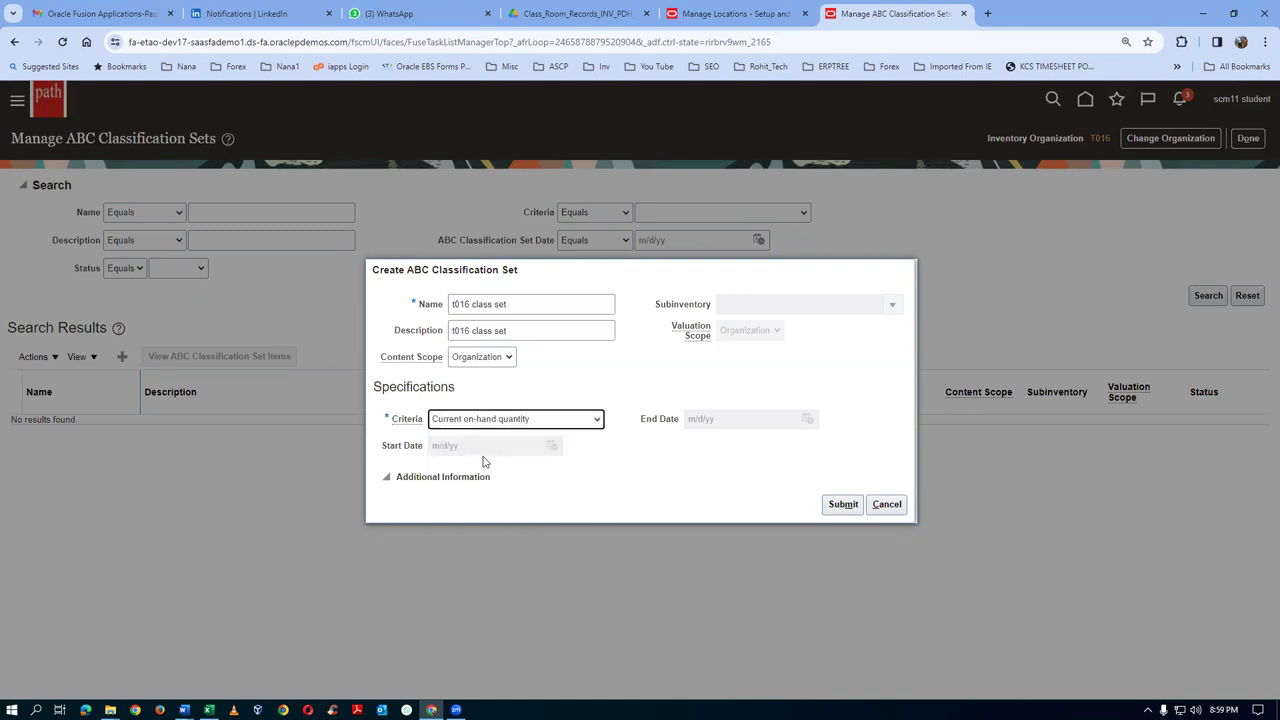
pyautogui.click(831, 507)
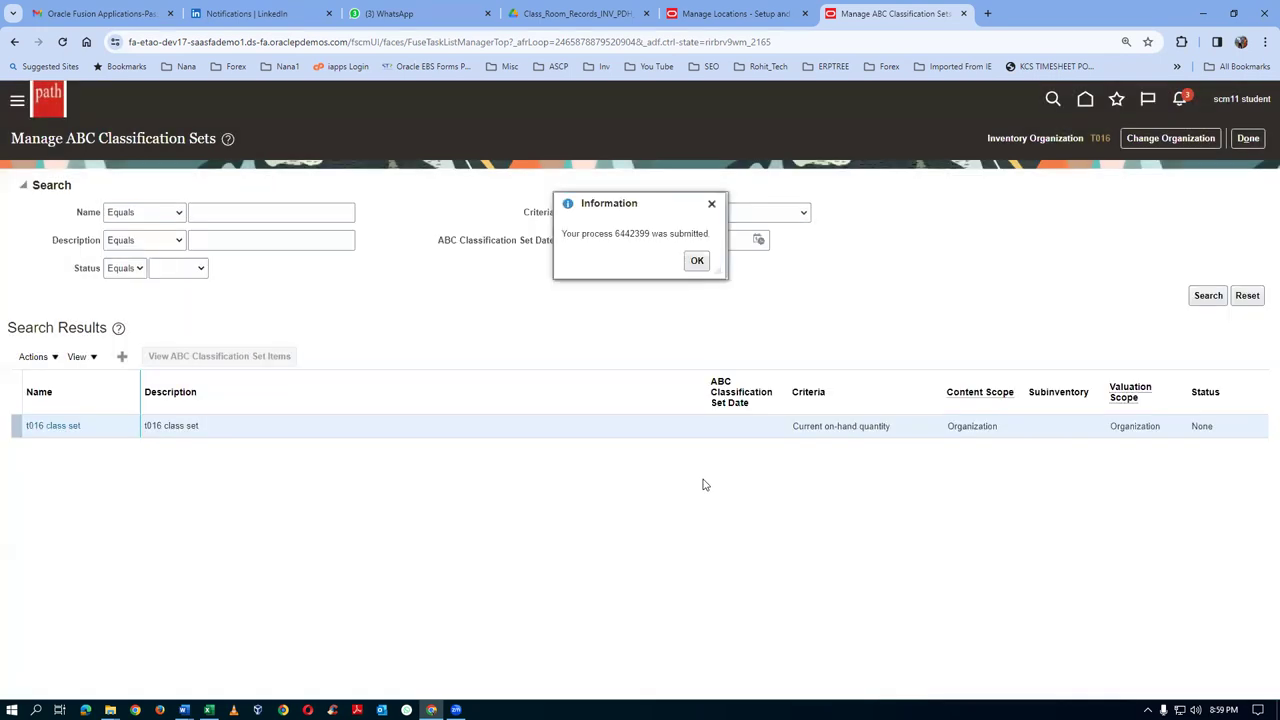
pyautogui.click(697, 261)
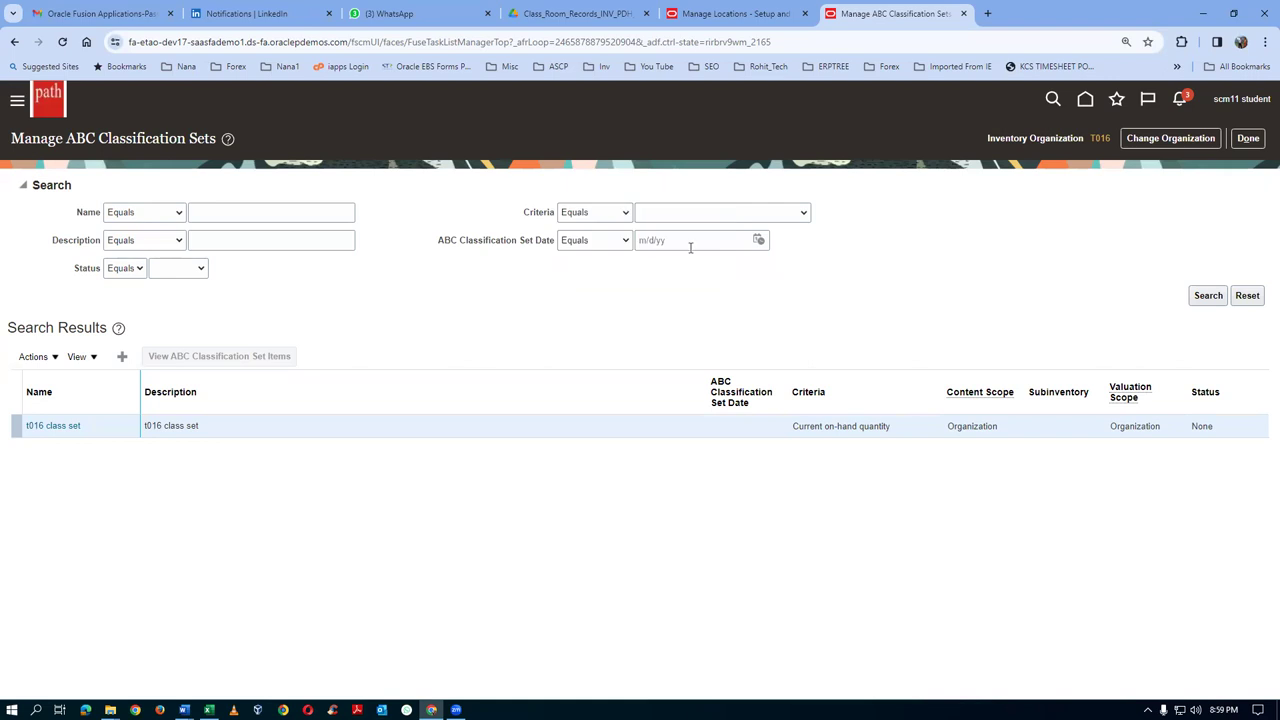
# - Open Scheduled Processes from Tools in a duplicate browser tab and refresh the list to check the Create ABC Classification Set process
pyautogui.rightClick(860, 20)
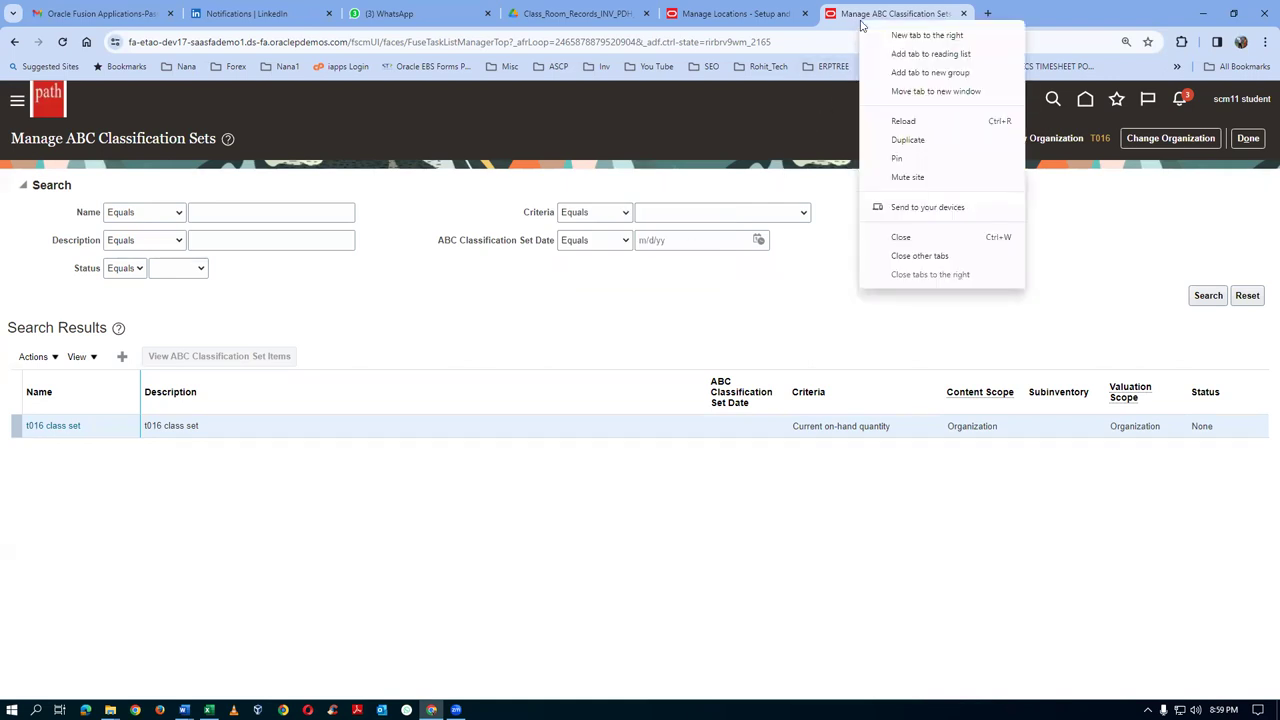
pyautogui.click(879, 144)
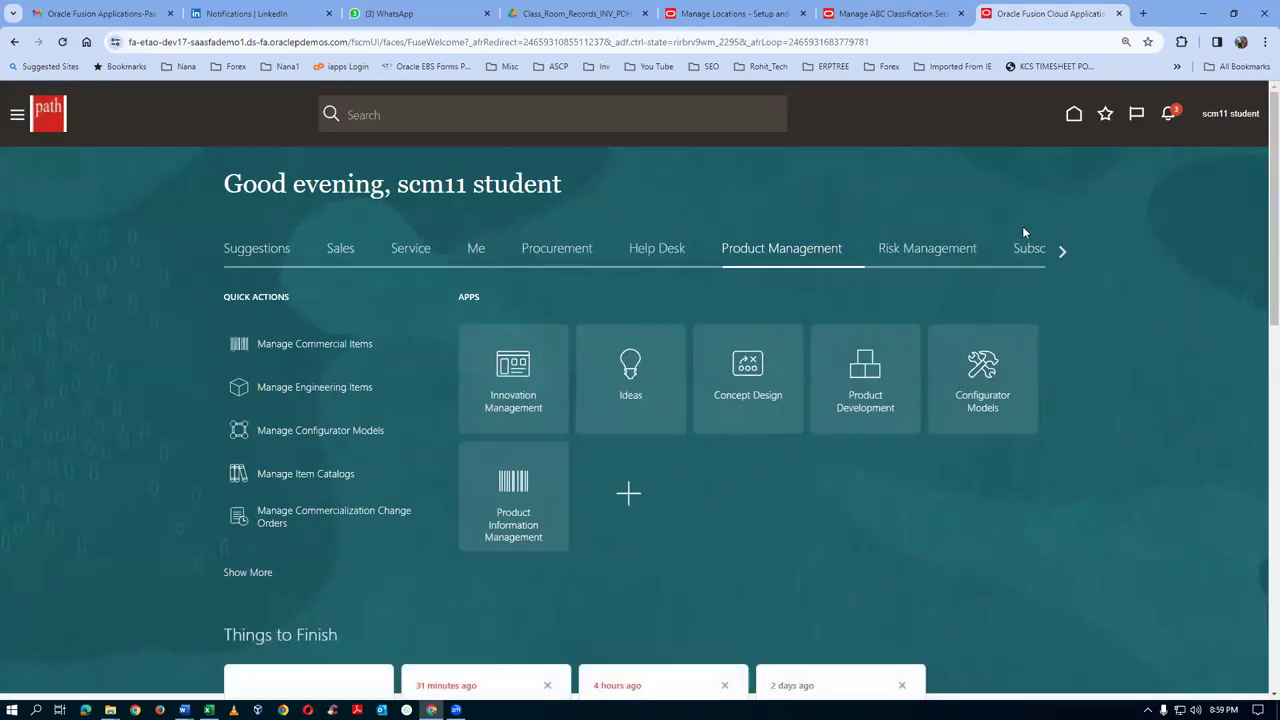
pyautogui.click(1060, 252)
pyautogui.click(1060, 252)
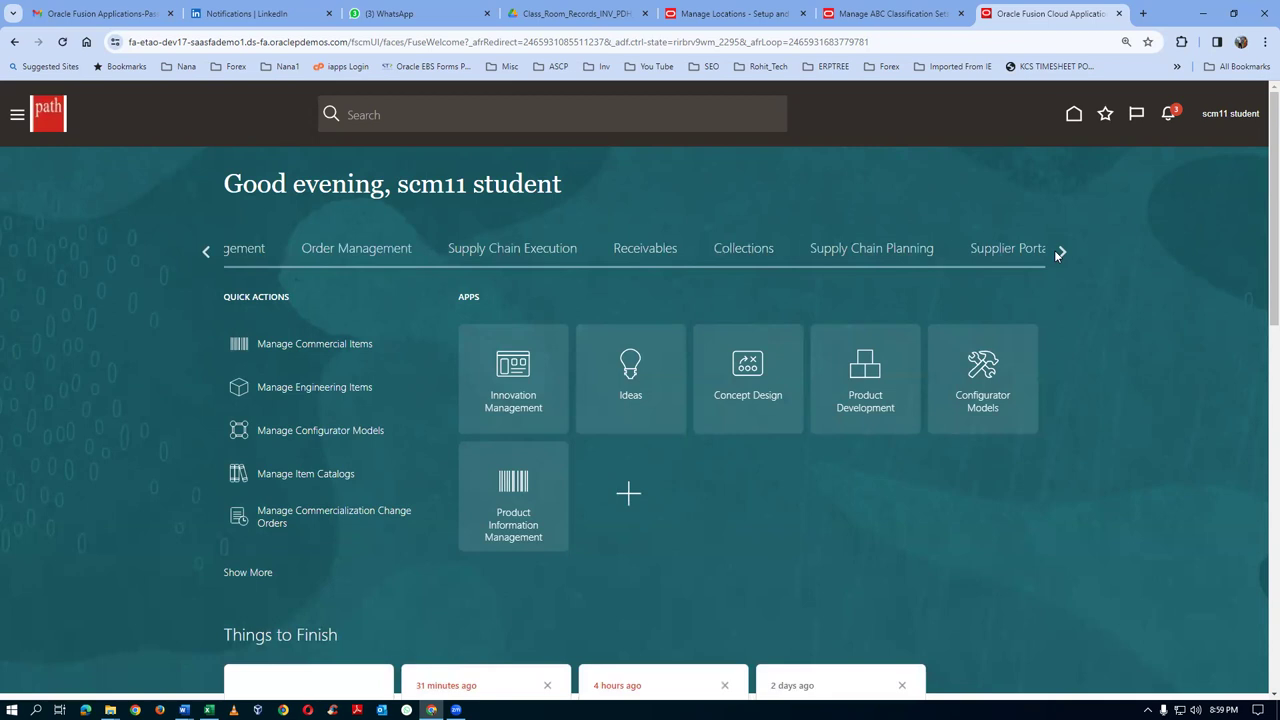
pyautogui.click(1055, 253)
pyautogui.click(1055, 253)
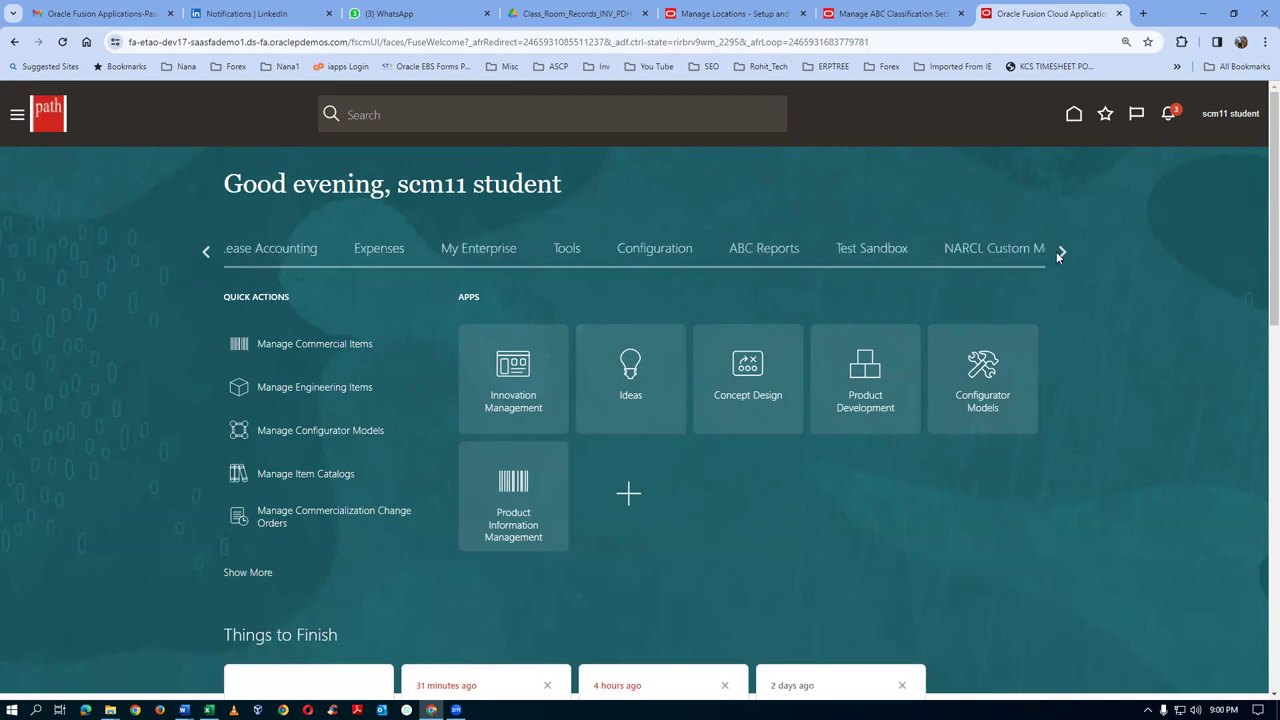
pyautogui.click(1058, 252)
pyautogui.click(204, 254)
pyautogui.click(567, 250)
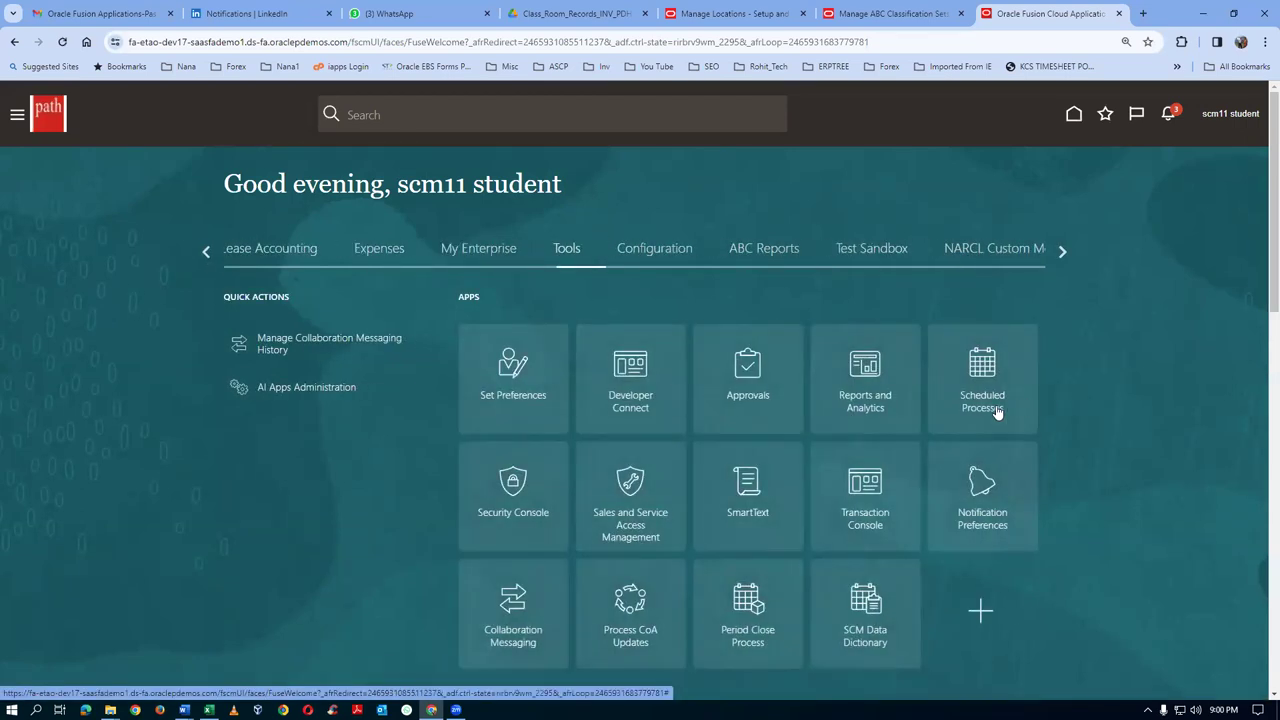
pyautogui.click(982, 362)
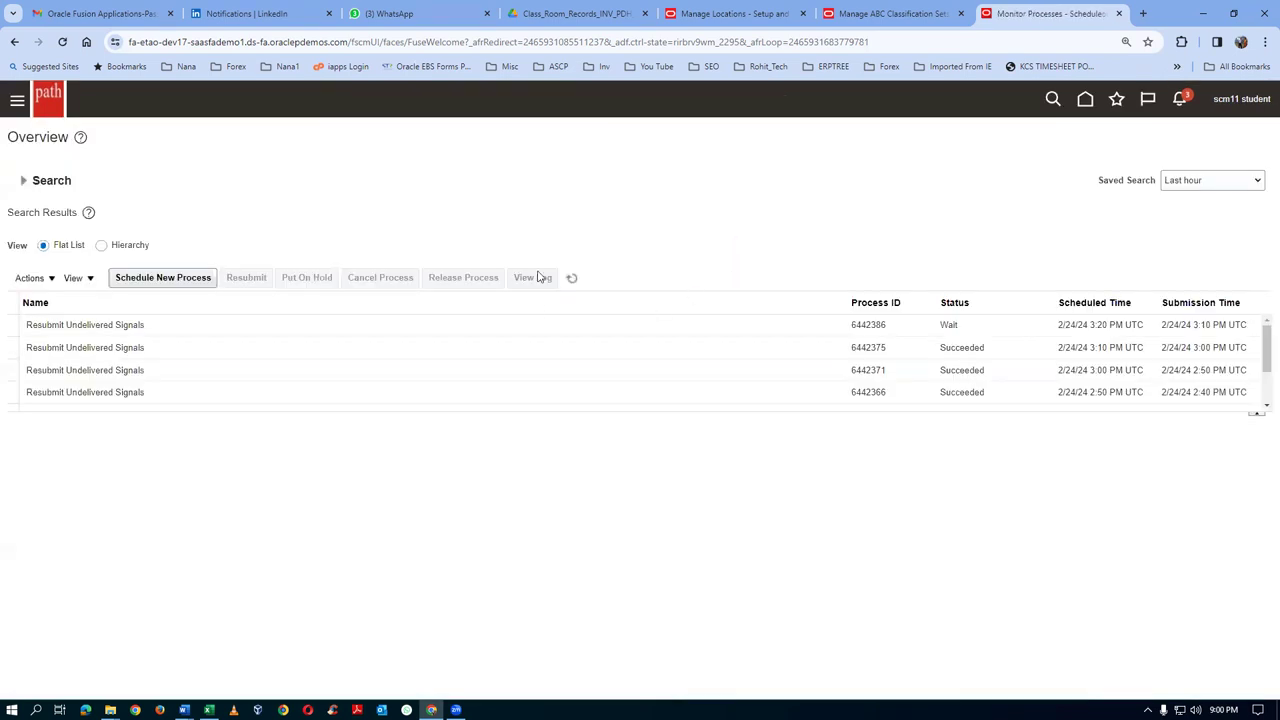
pyautogui.click(570, 279)
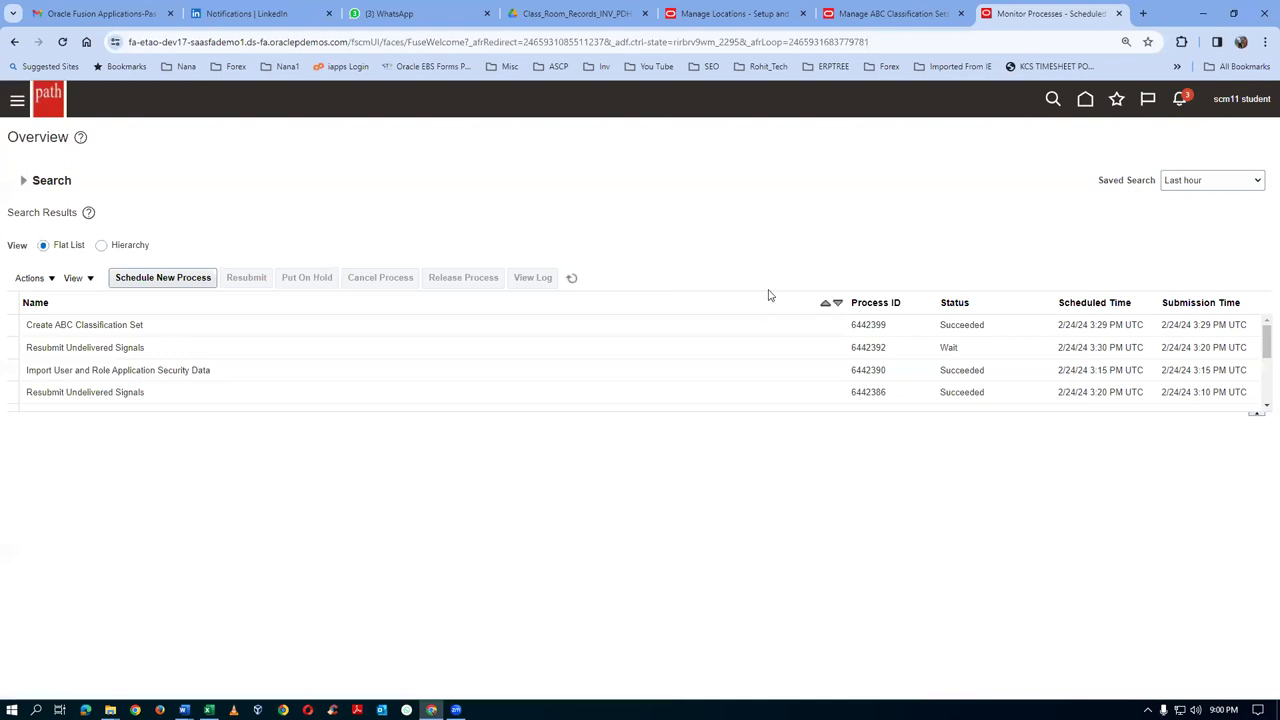
# - Return to Manage ABC Classification Sets, rerun the search and view the items of t016 class set
pyautogui.click(843, 17)
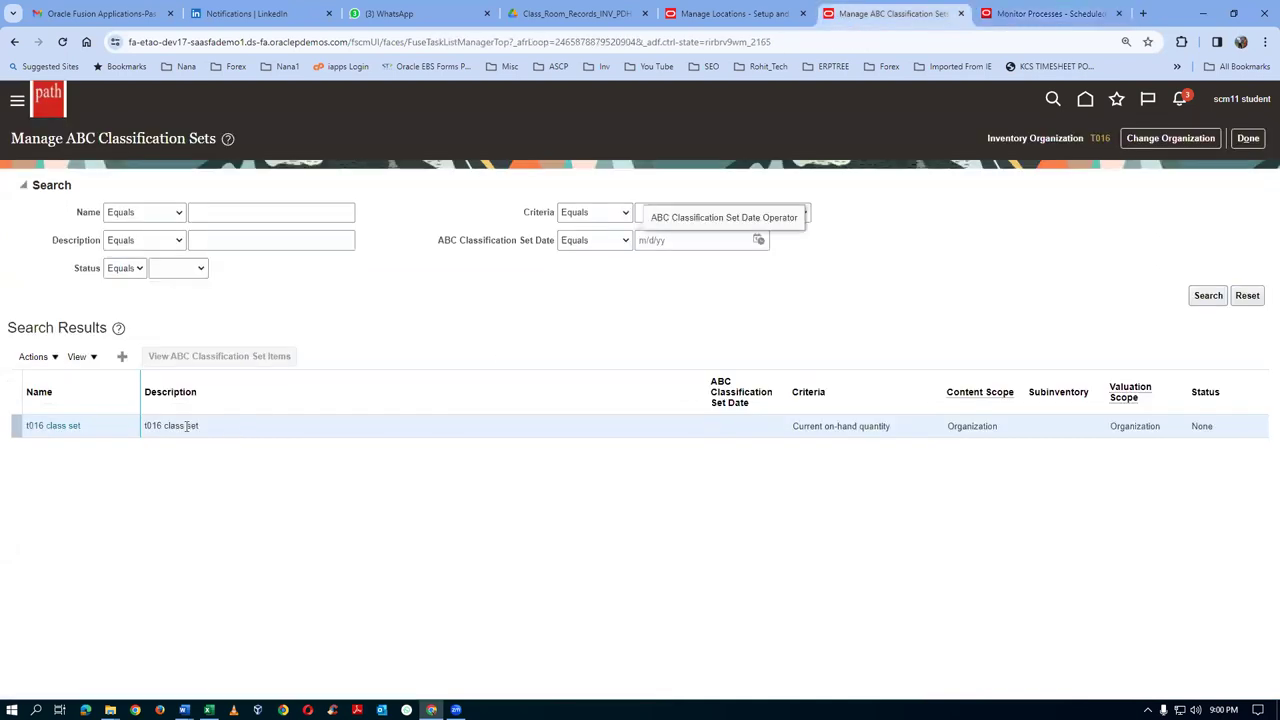
pyautogui.click(1208, 296)
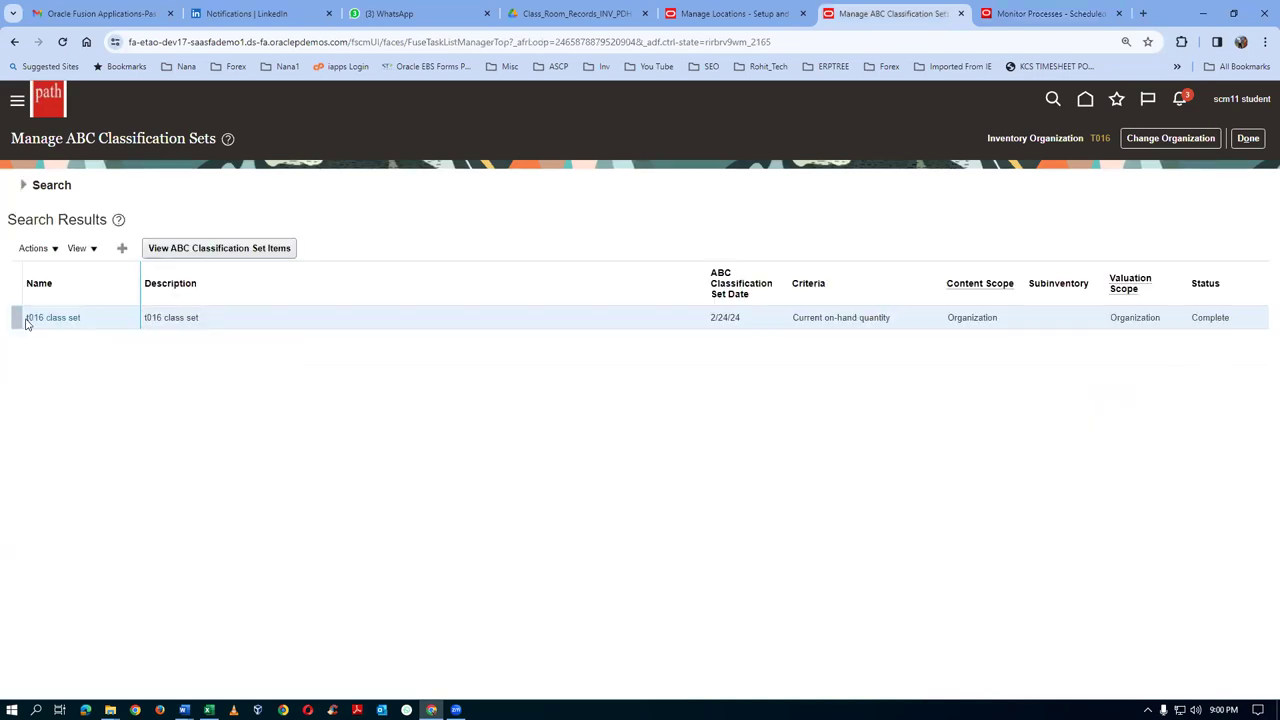
pyautogui.click(238, 250)
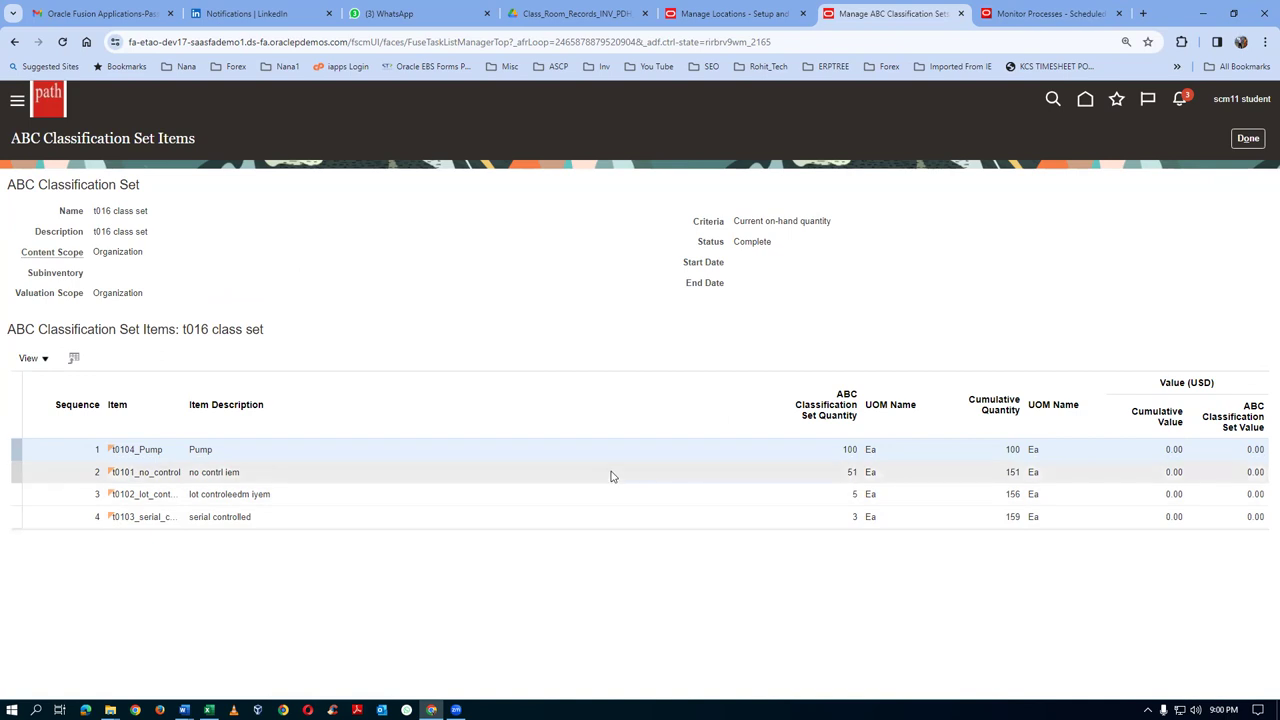
# - Close the classification set items and the Manage ABC Classification Sets page, then open the Manage ABC Classes task
pyautogui.click(1248, 138)
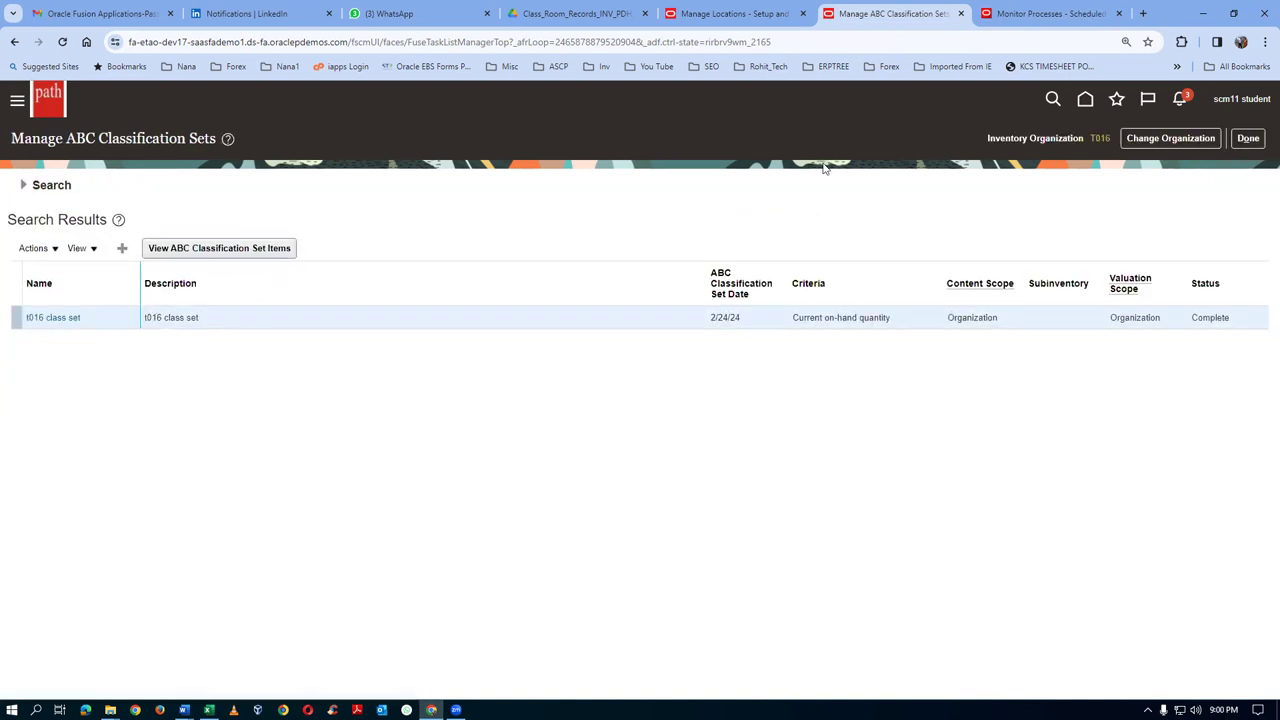
pyautogui.click(1248, 138)
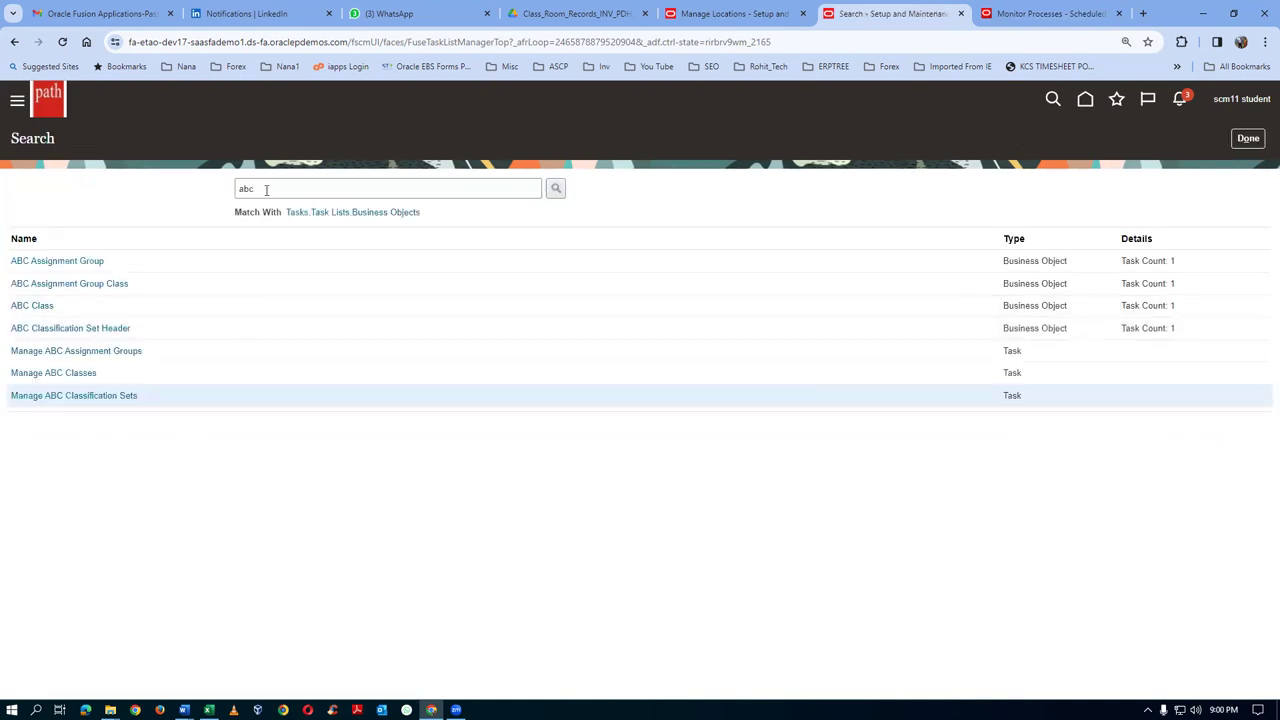
pyautogui.click(55, 374)
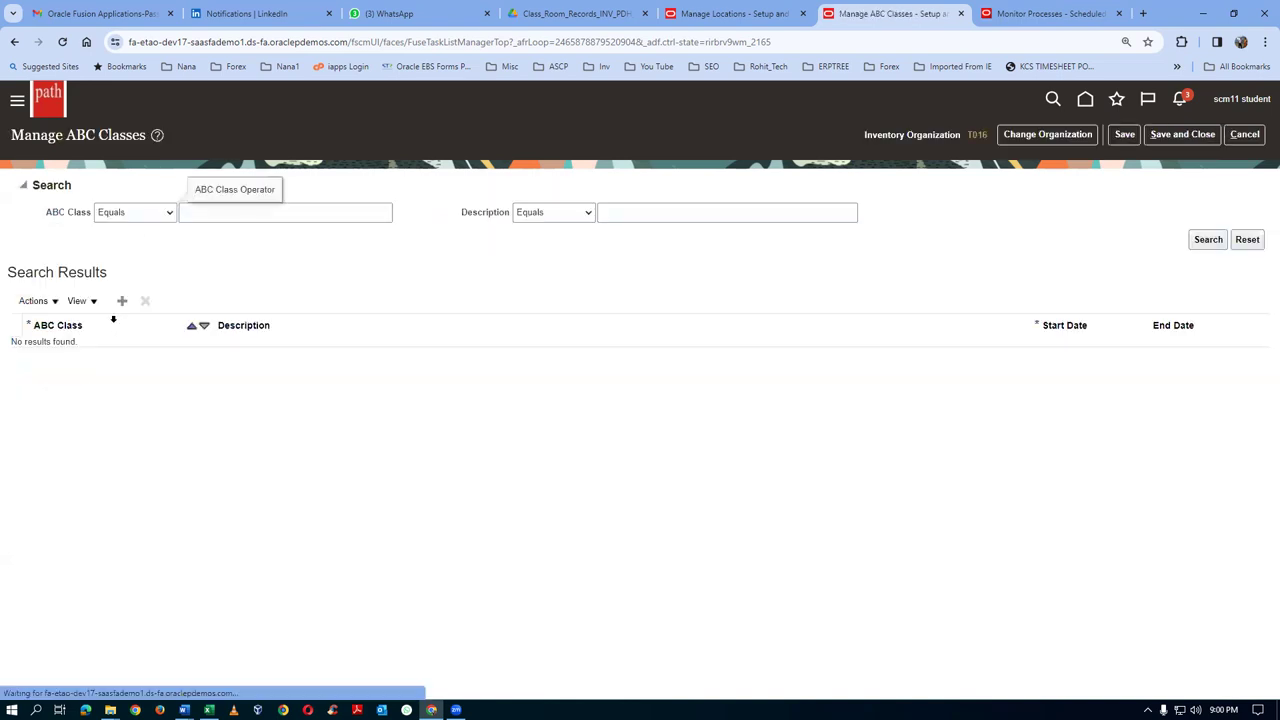
# - Add an ABC class named "class a" with the description "class a"
pyautogui.click(124, 304)
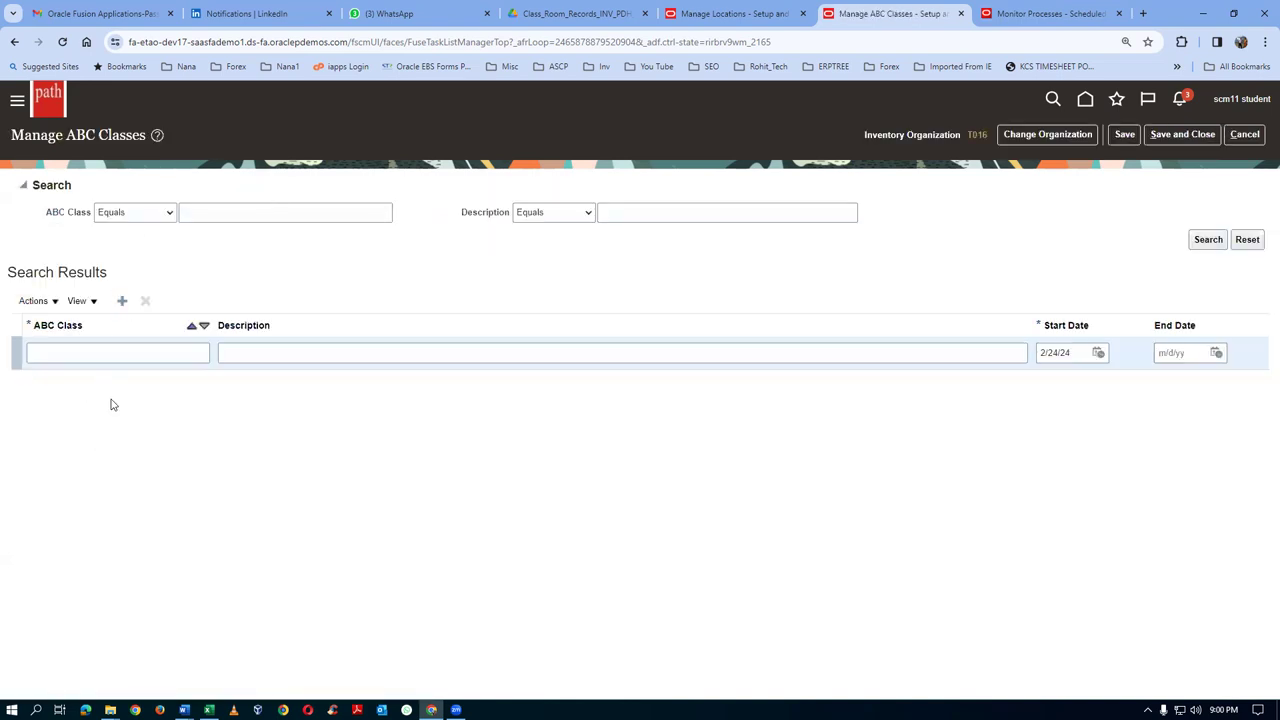
pyautogui.click(75, 356)
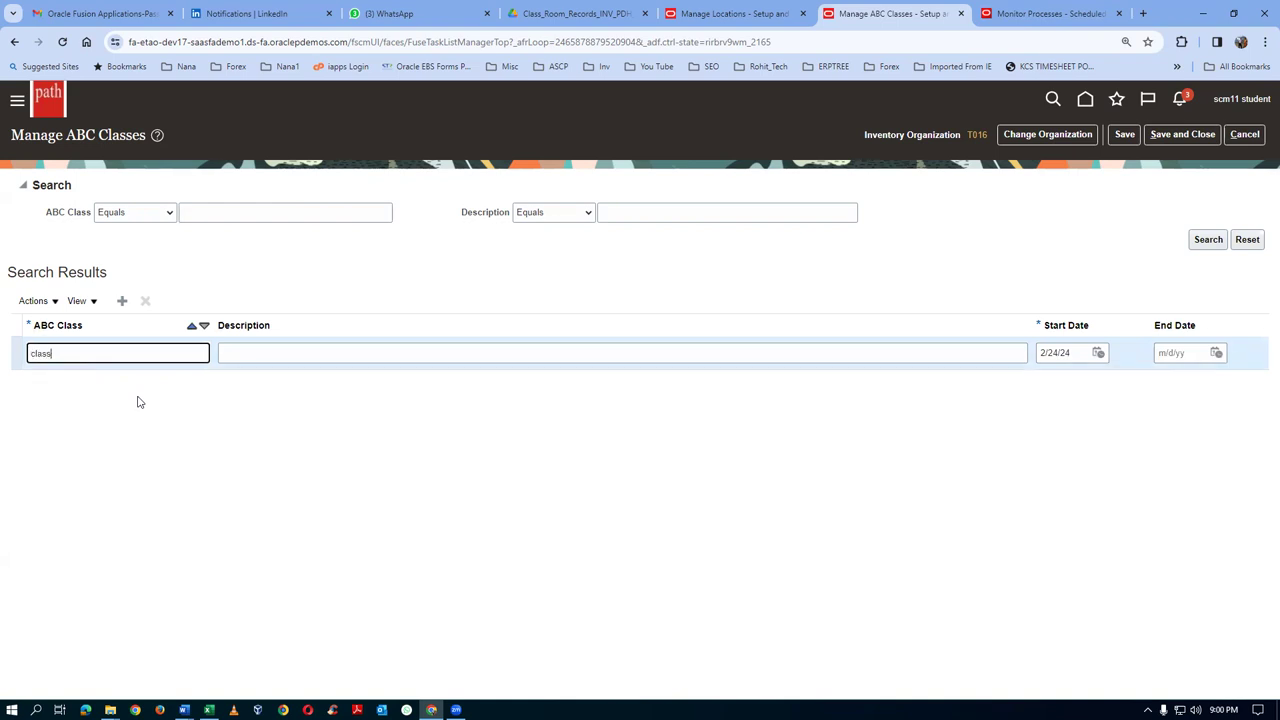
pyautogui.press('Tab')
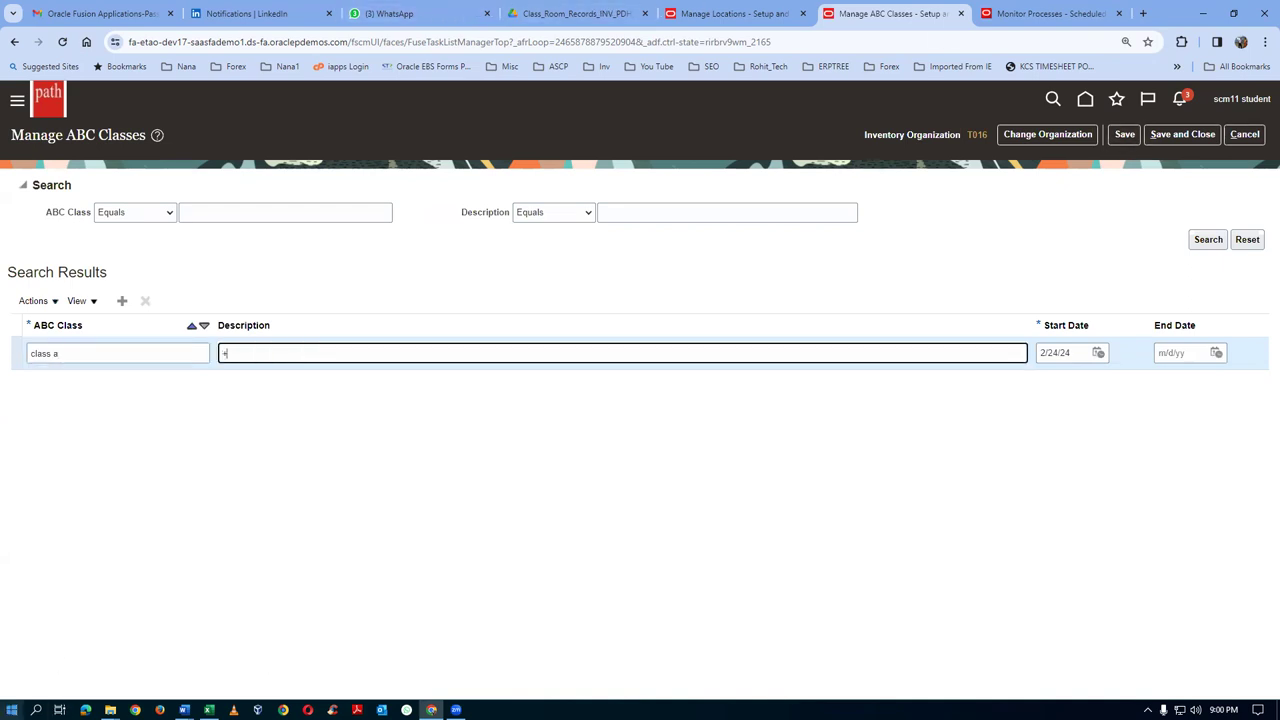
pyautogui.hotkey('shift', 'Tab')
pyautogui.hotkey('ctrl', 'c')
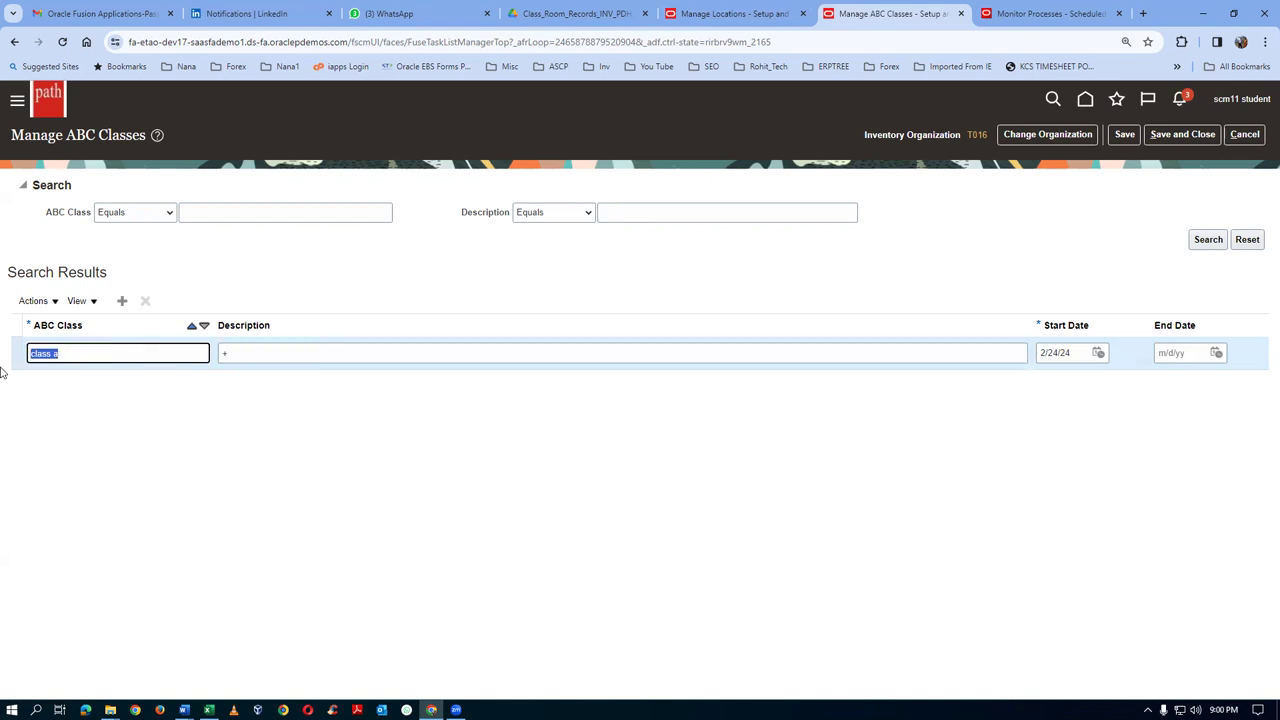
pyautogui.press('Tab')
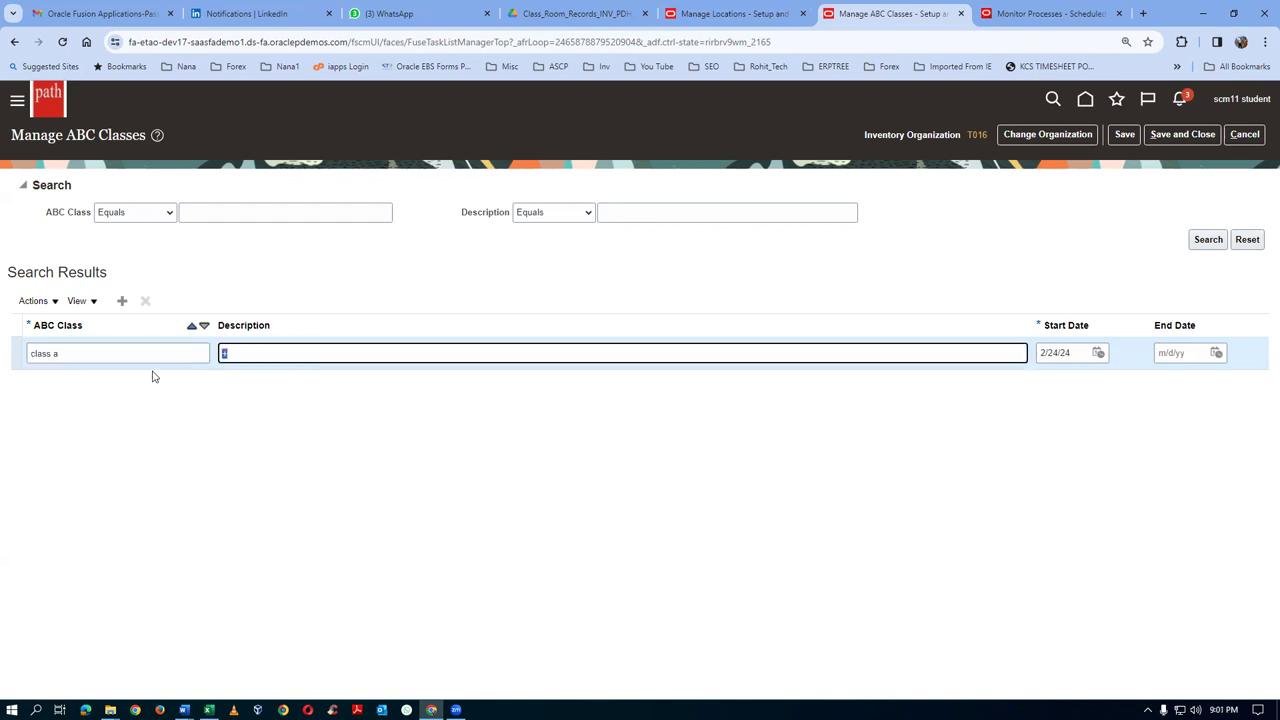
pyautogui.hotkey('ctrl', 'v')
# - Add a second ABC class named "class b" with the description "class b"
pyautogui.click(122, 300)
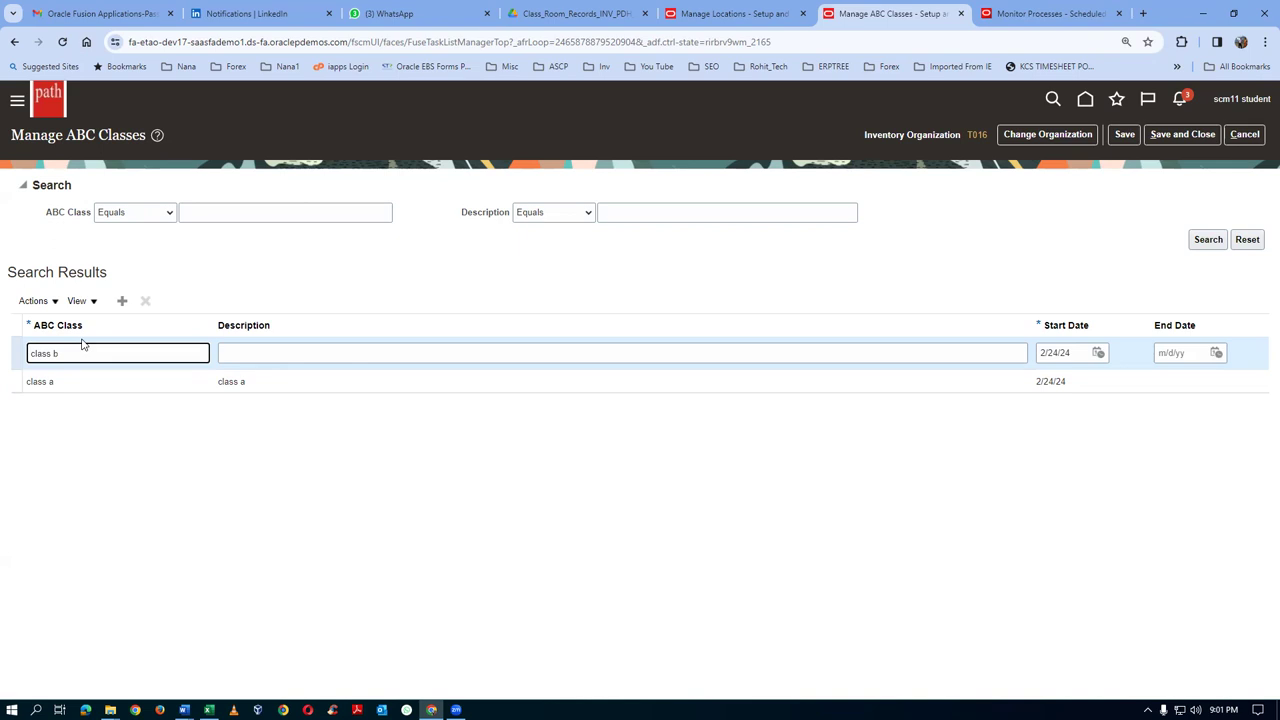
pyautogui.write('class b')
pyautogui.doubleClick(40, 353)
pyautogui.click(57, 351)
pyautogui.tripleClick(63, 355)
pyautogui.hotkey('ctrl', 'c')
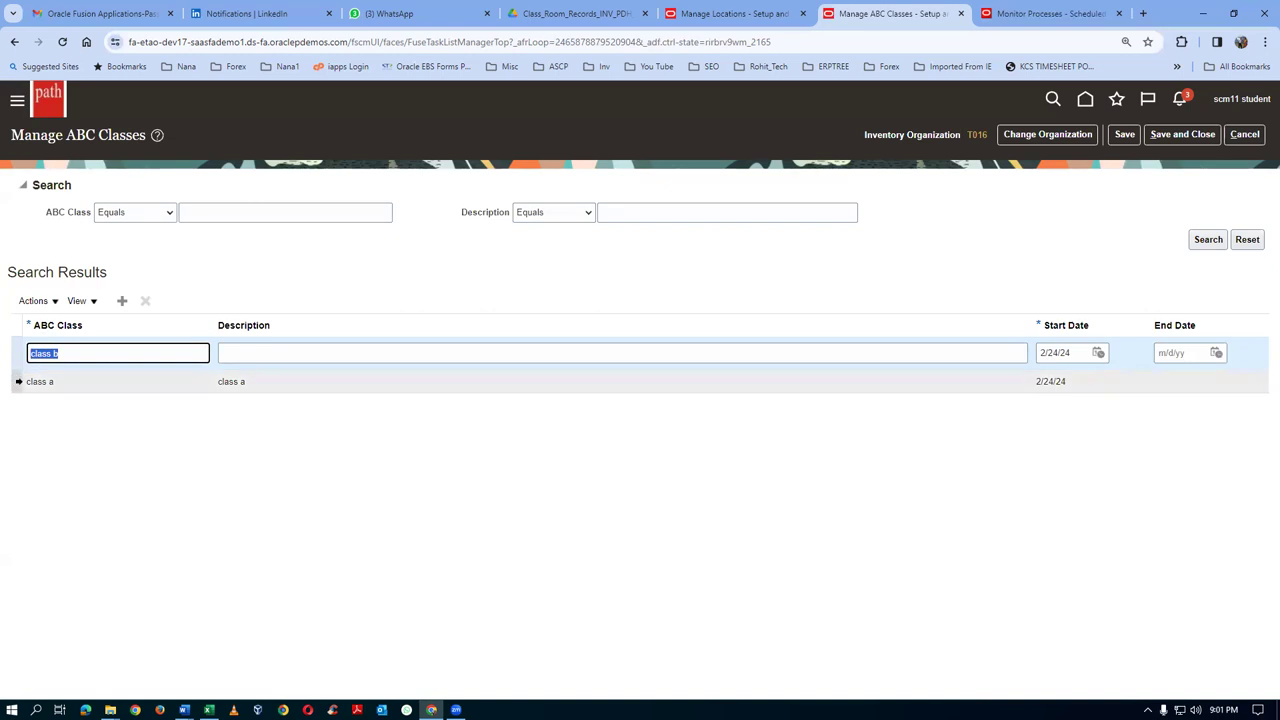
pyautogui.click(237, 350)
pyautogui.hotkey('ctrl', 'v')
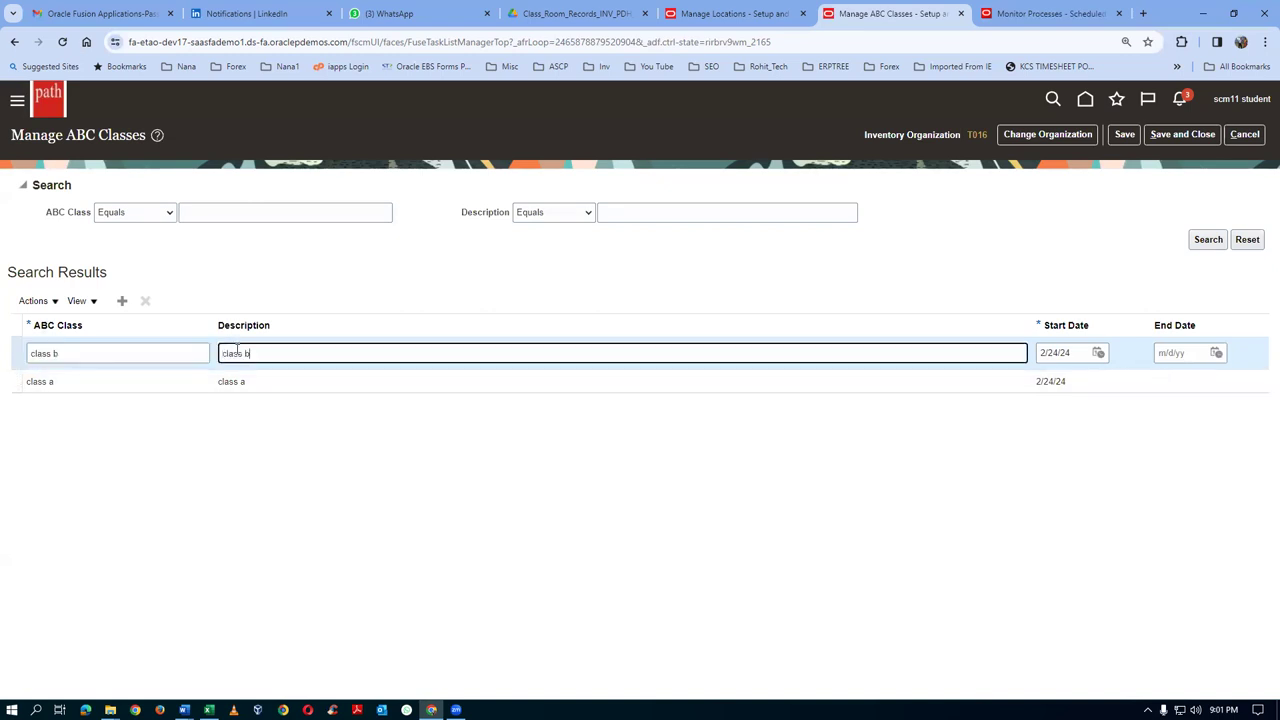
# - Add a third ABC class with name and description "class c", then save and close the ABC classes
pyautogui.click(122, 300)
pyautogui.click(38, 356)
pyautogui.write('class c')
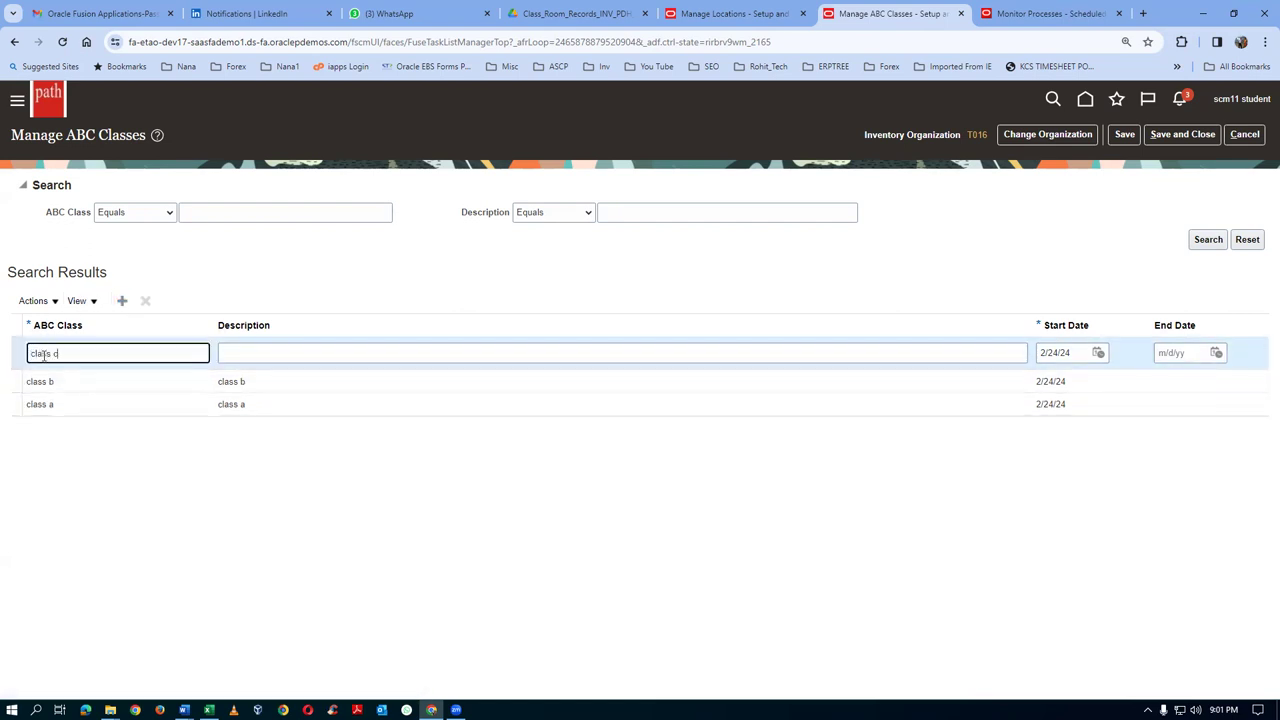
pyautogui.moveTo(94, 356); pyautogui.dragTo(2, 364)
pyautogui.hotkey('ctrl', 'c')
pyautogui.click(277, 349)
pyautogui.hotkey('ctrl', 'v')
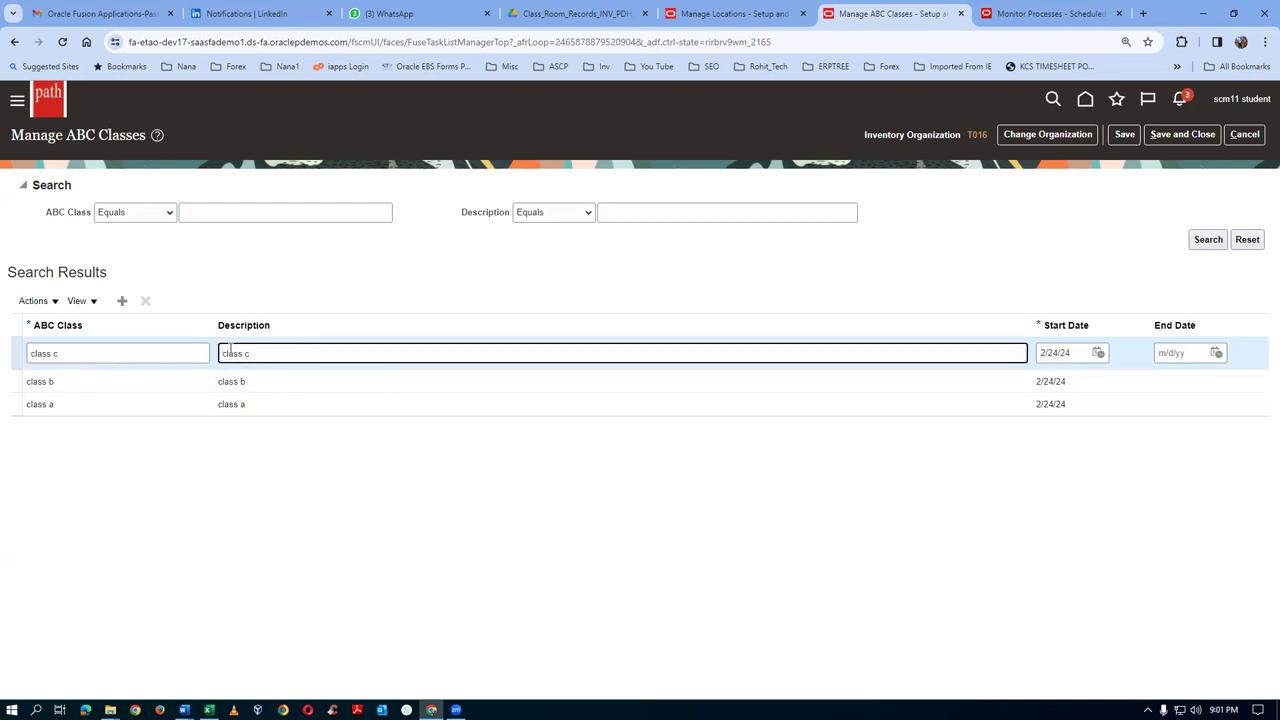
pyautogui.click(1170, 139)
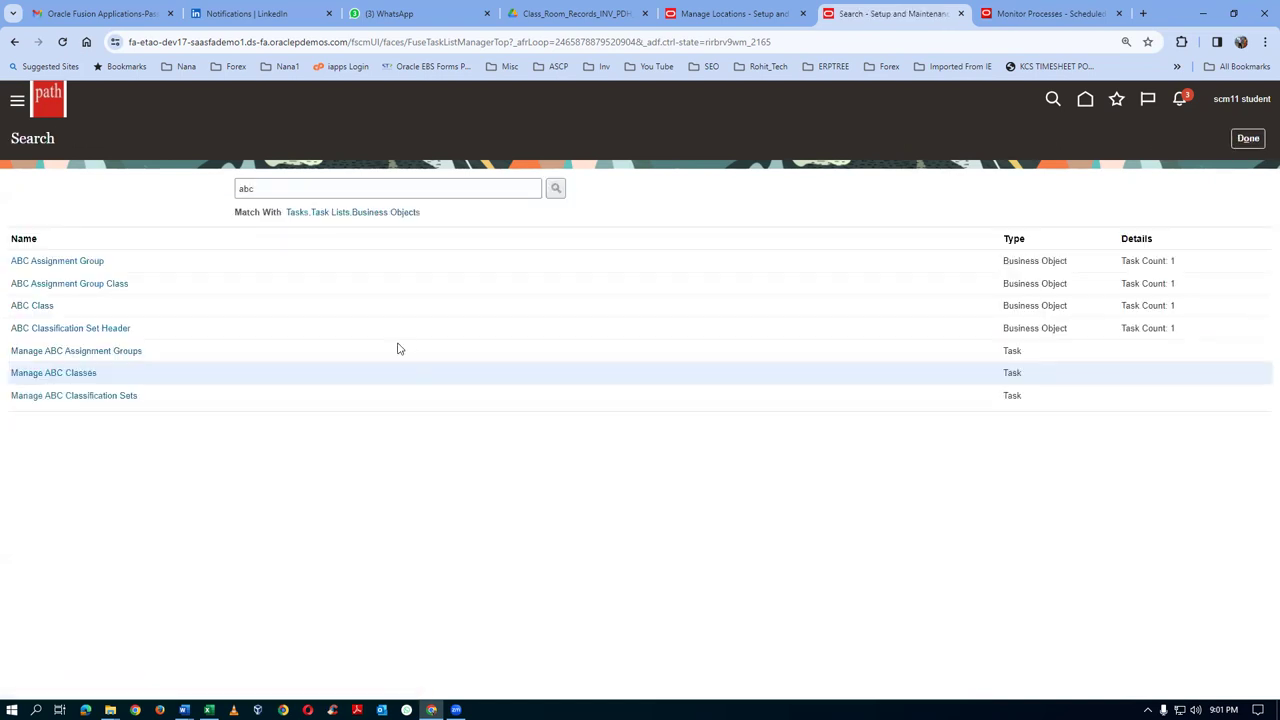
# - Open Manage ABC Assignment Groups and start a new group named "t016 ass group" using classification set t016 class set
pyautogui.click(50, 351)
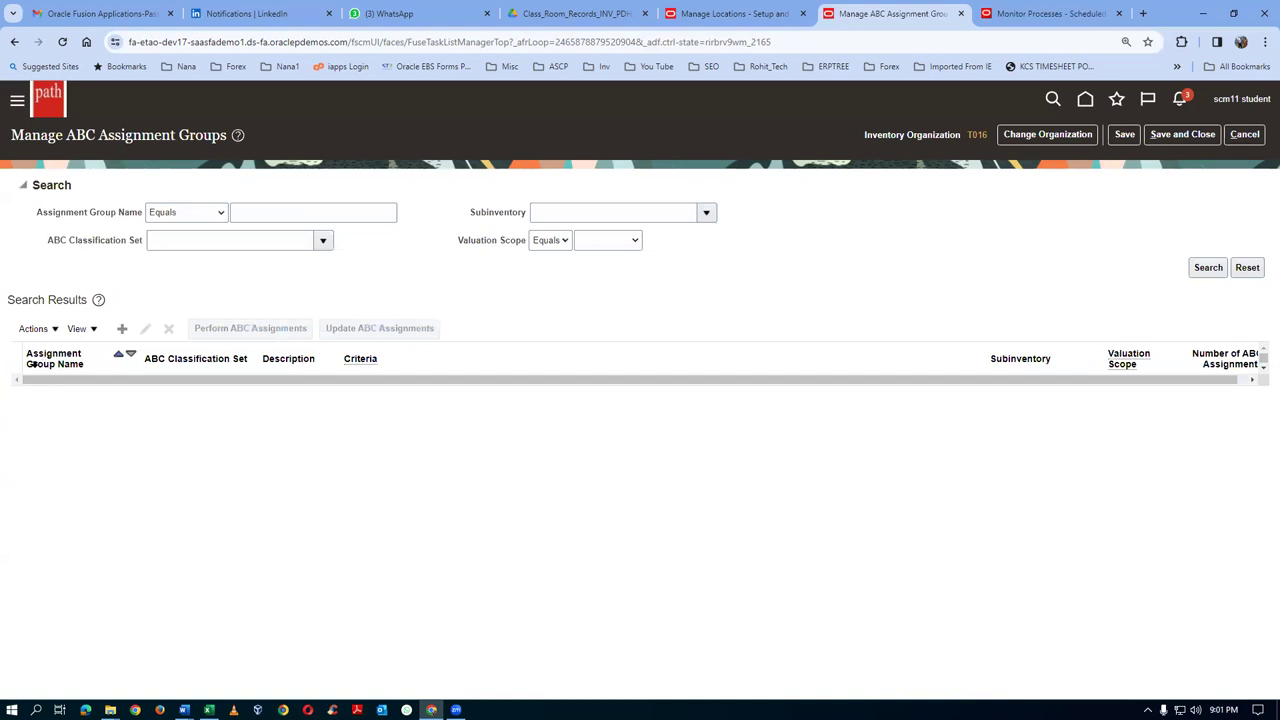
pyautogui.click(122, 330)
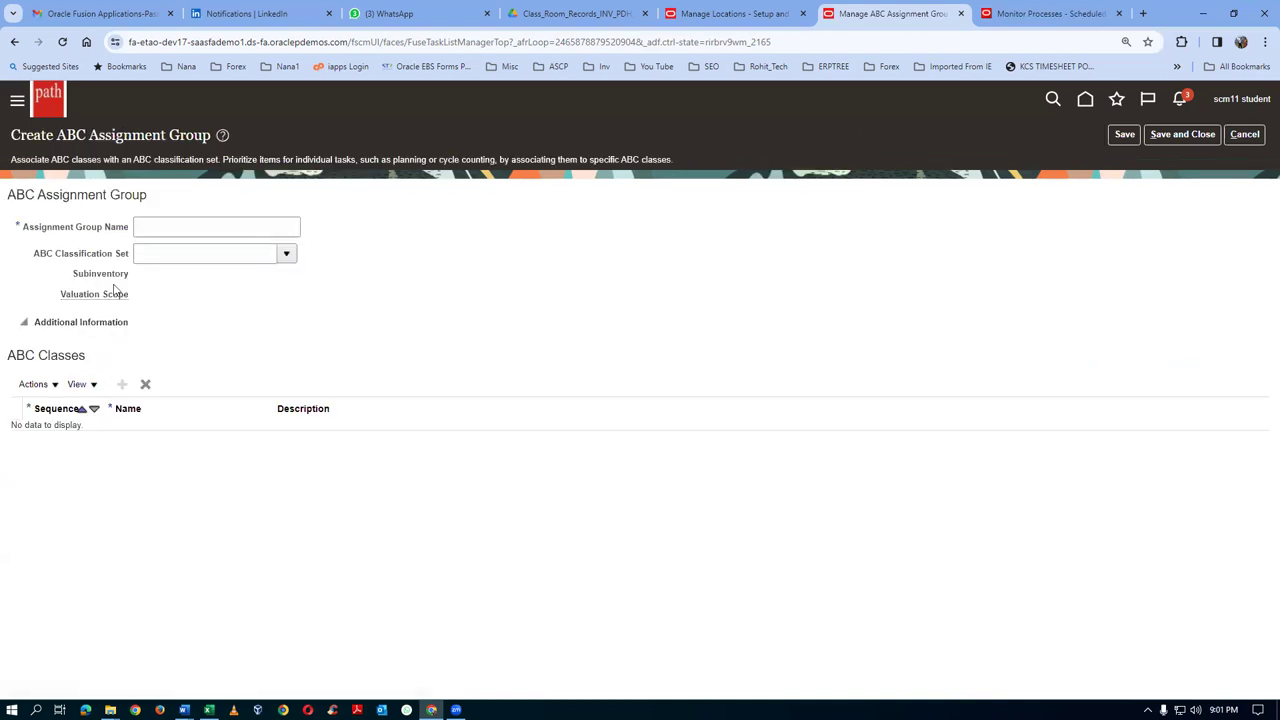
pyautogui.click(158, 230)
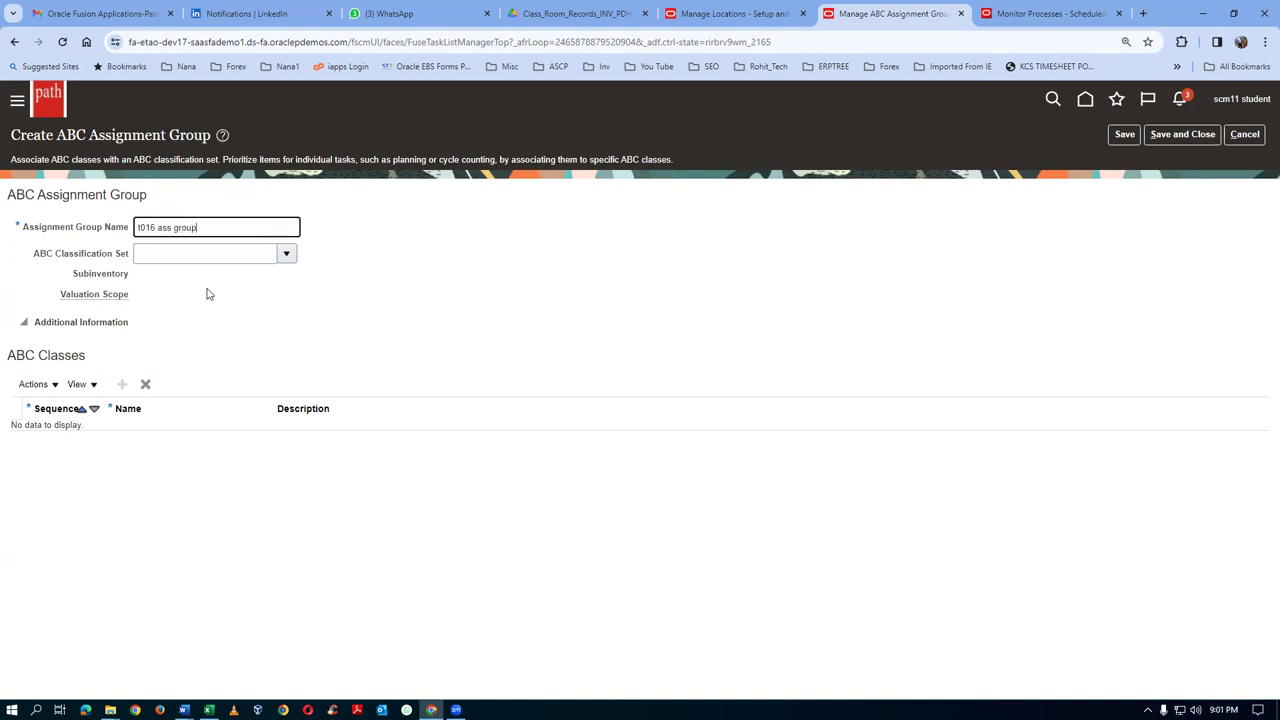
pyautogui.click(286, 254)
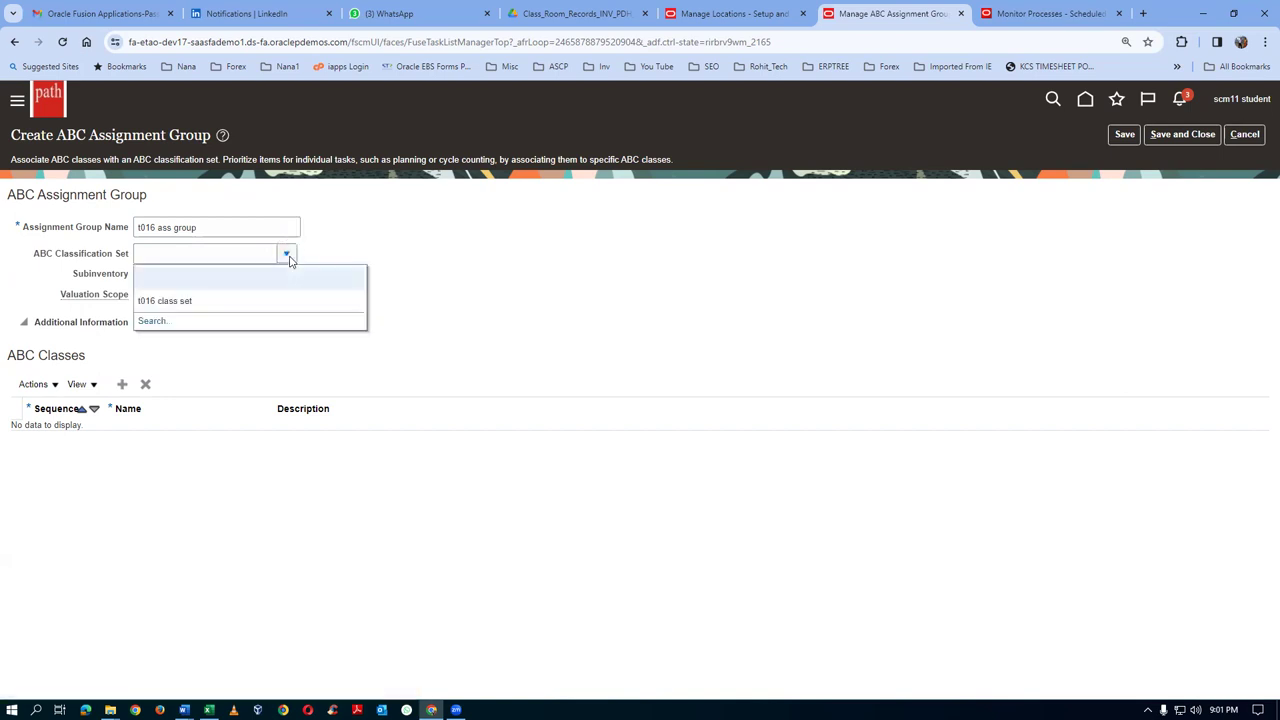
pyautogui.click(177, 300)
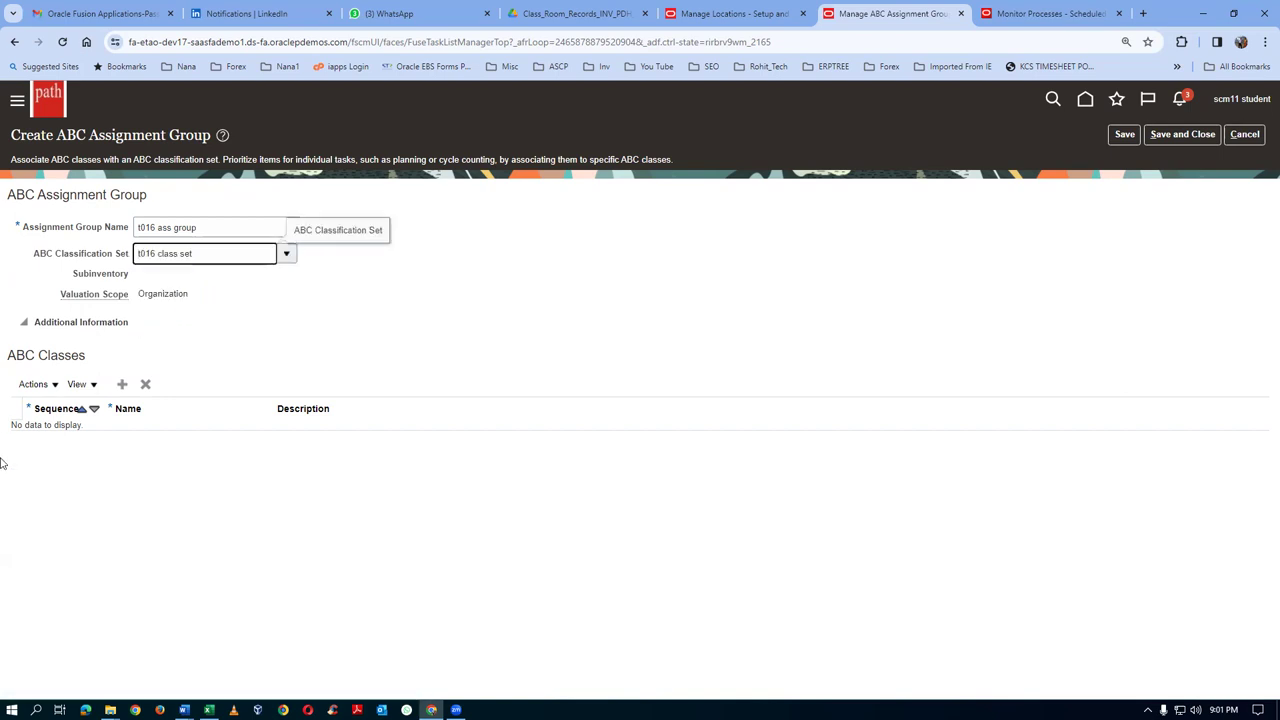
# - Add class a to the assignment group's ABC classes with sequence 1
pyautogui.click(122, 384)
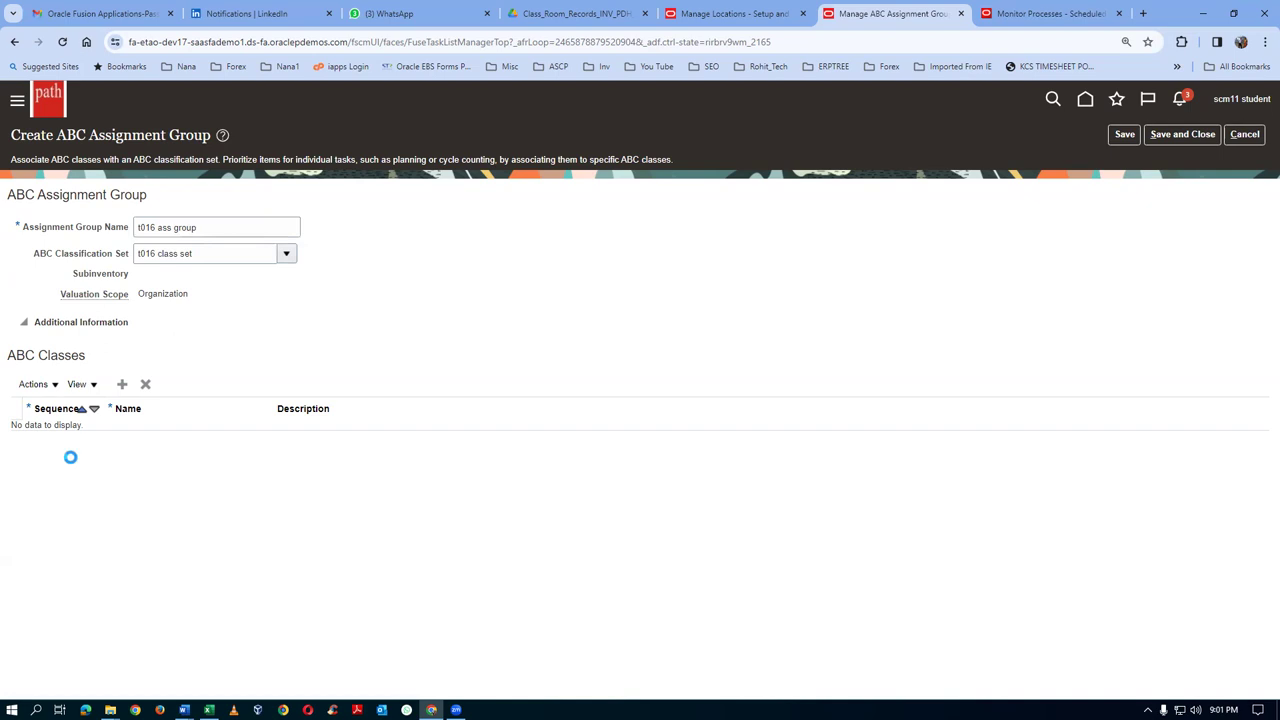
pyautogui.click(66, 440)
pyautogui.write('1')
pyautogui.press('Tab')
pyautogui.click(242, 437)
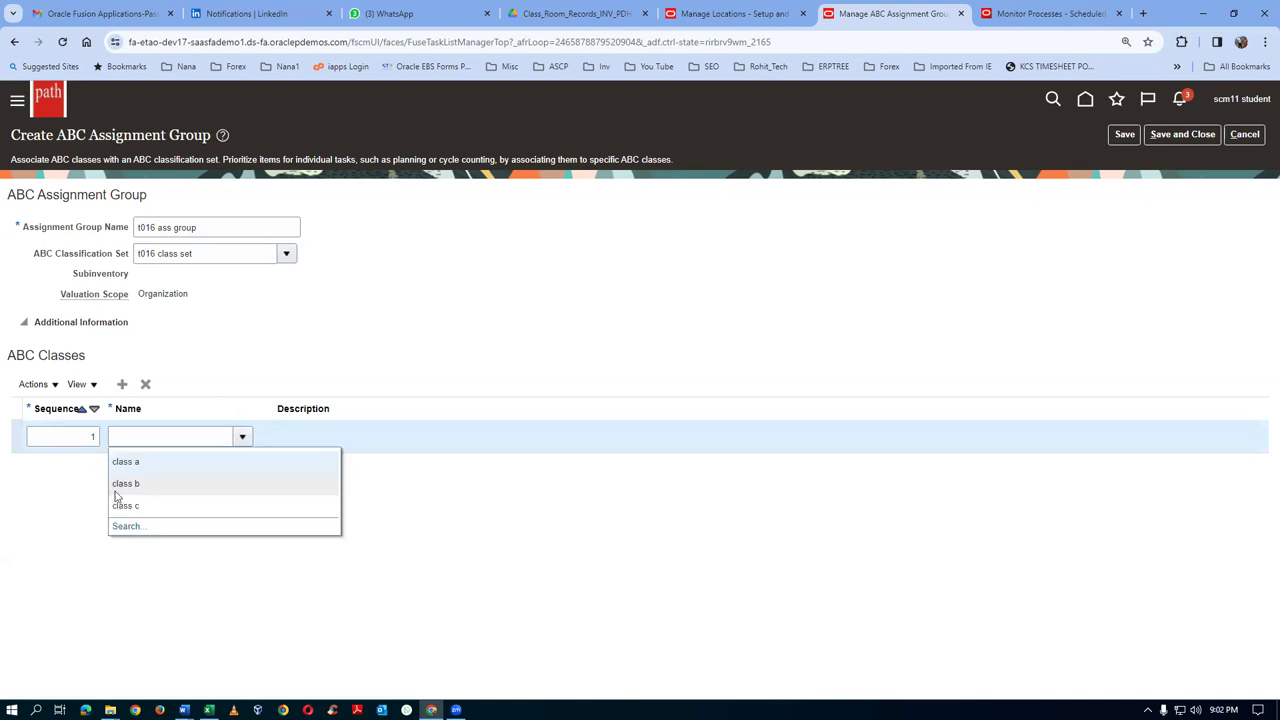
pyautogui.click(109, 467)
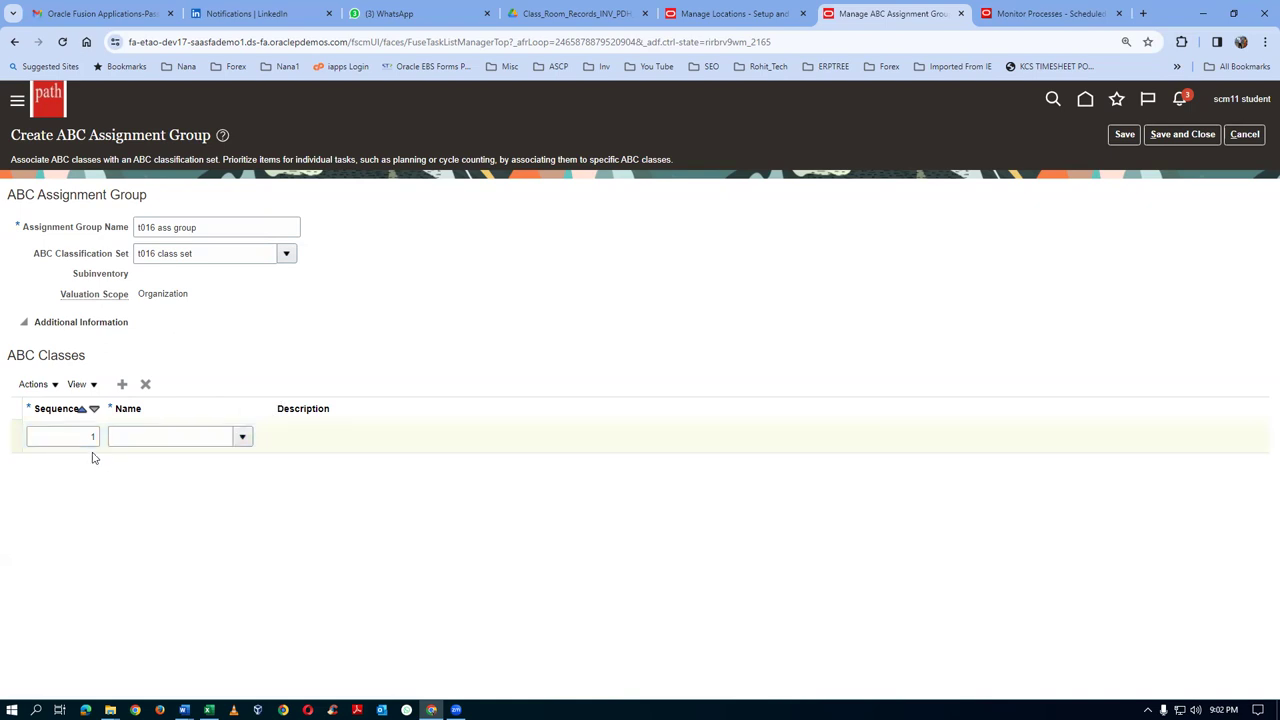
pyautogui.click(242, 437)
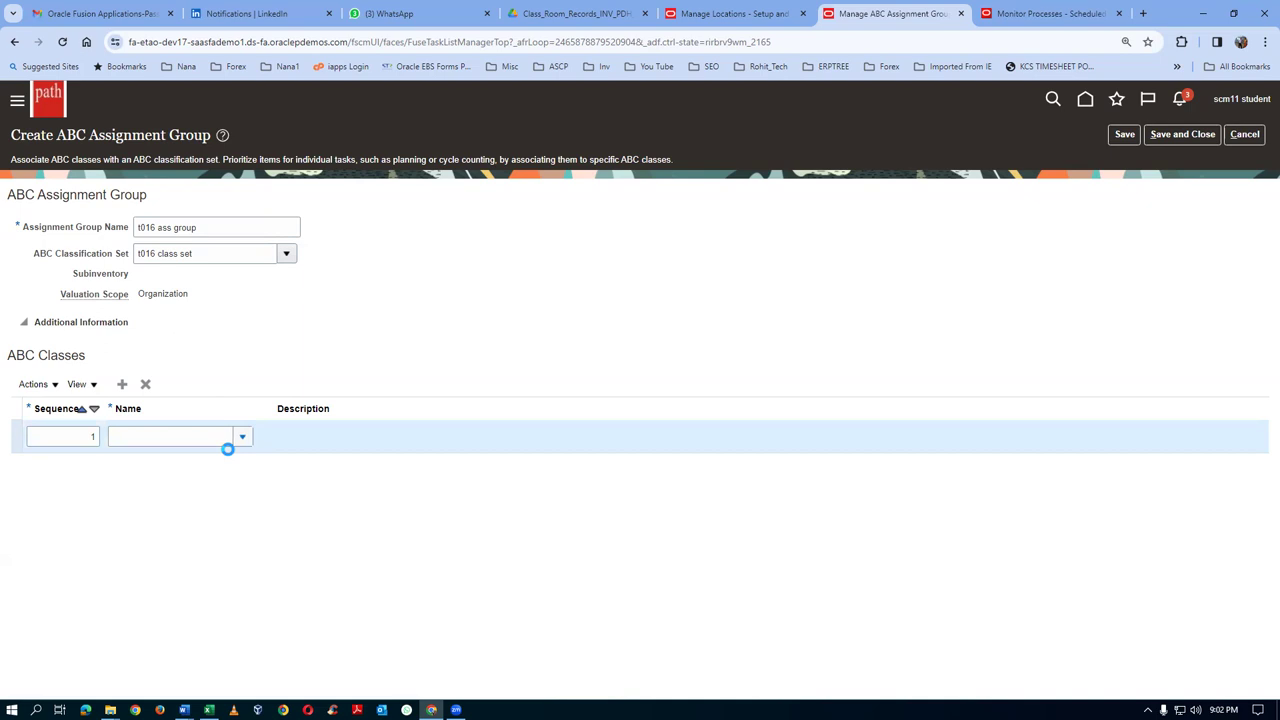
pyautogui.click(130, 462)
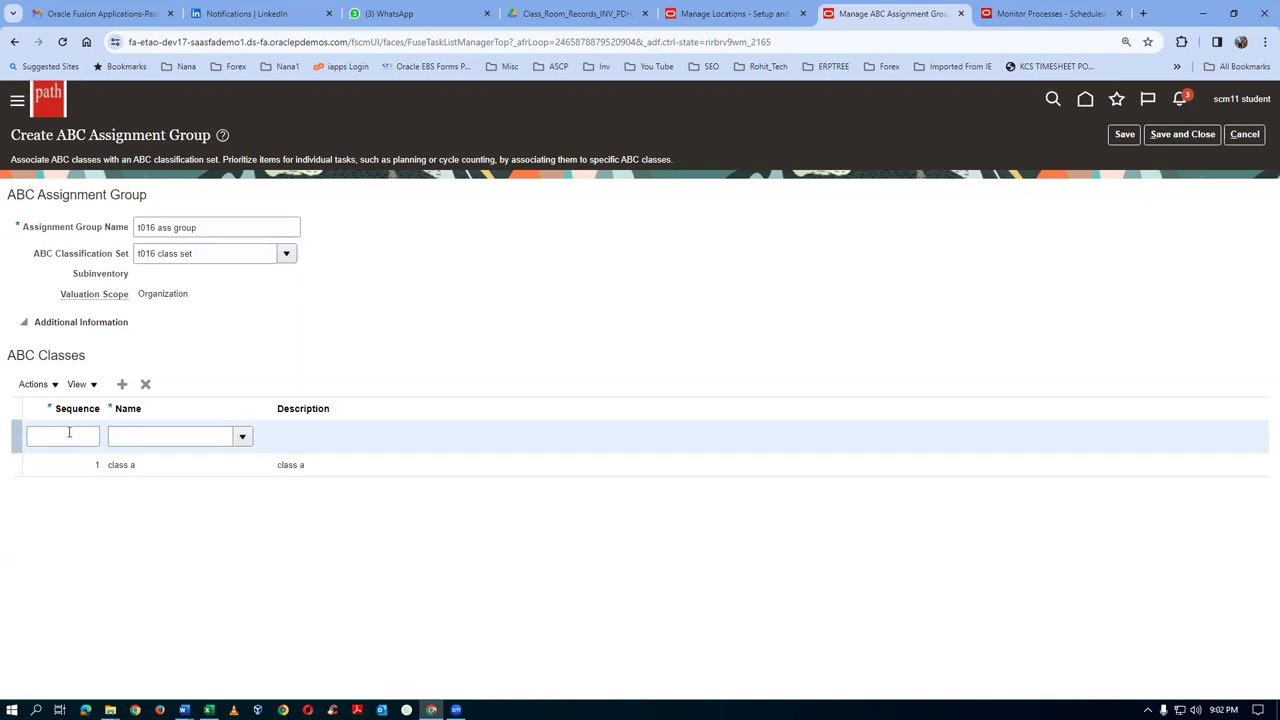
# - Add class b to the assignment group's ABC classes with sequence 3
pyautogui.click(67, 438)
pyautogui.press('Tab')
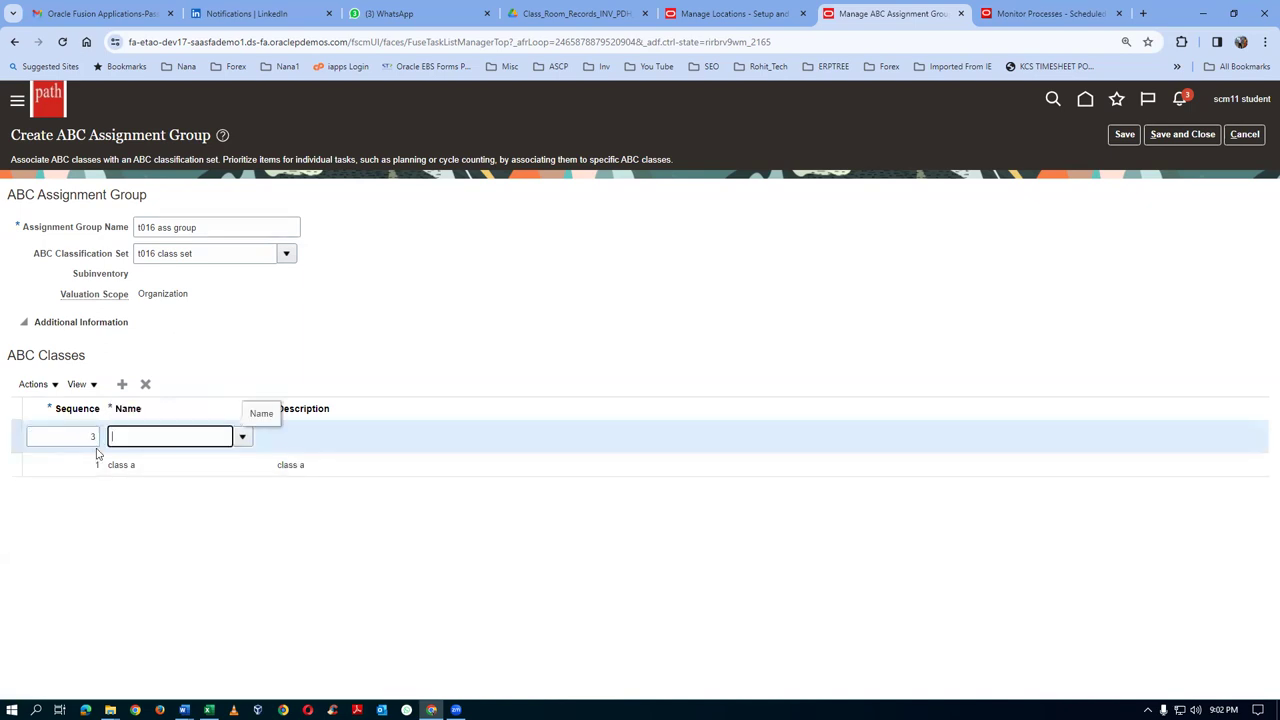
pyautogui.click(242, 437)
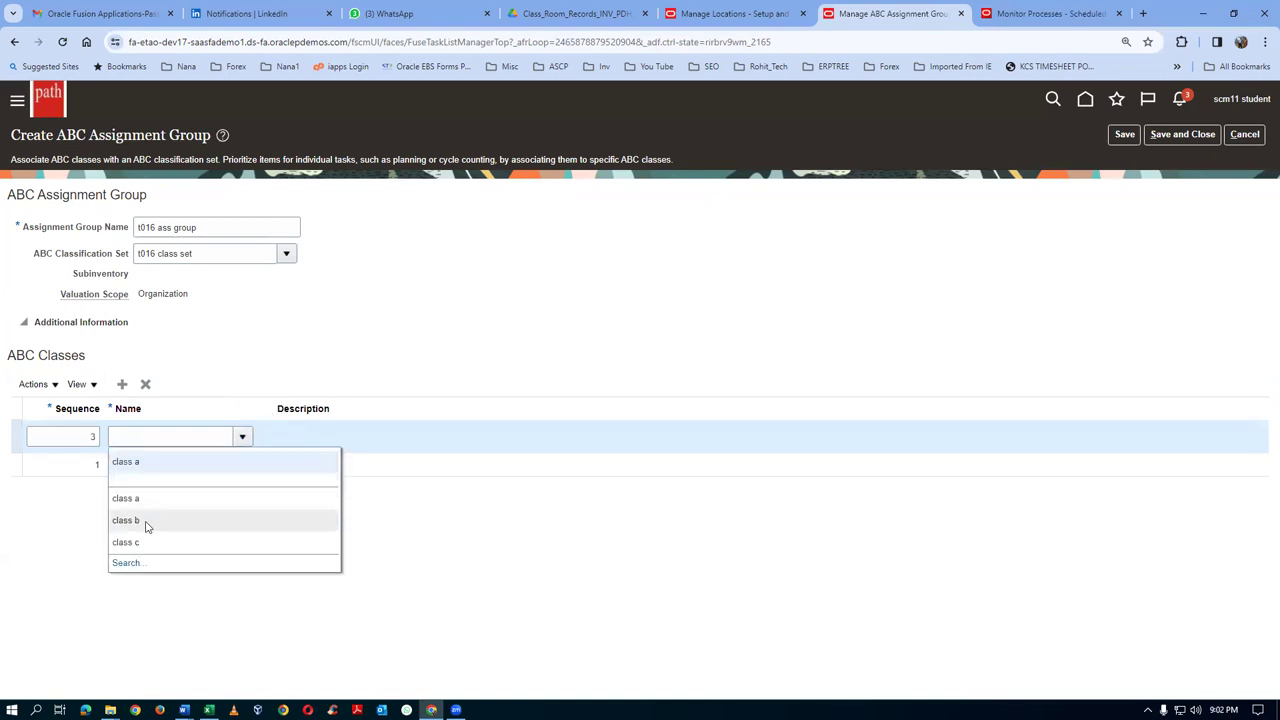
pyautogui.click(139, 521)
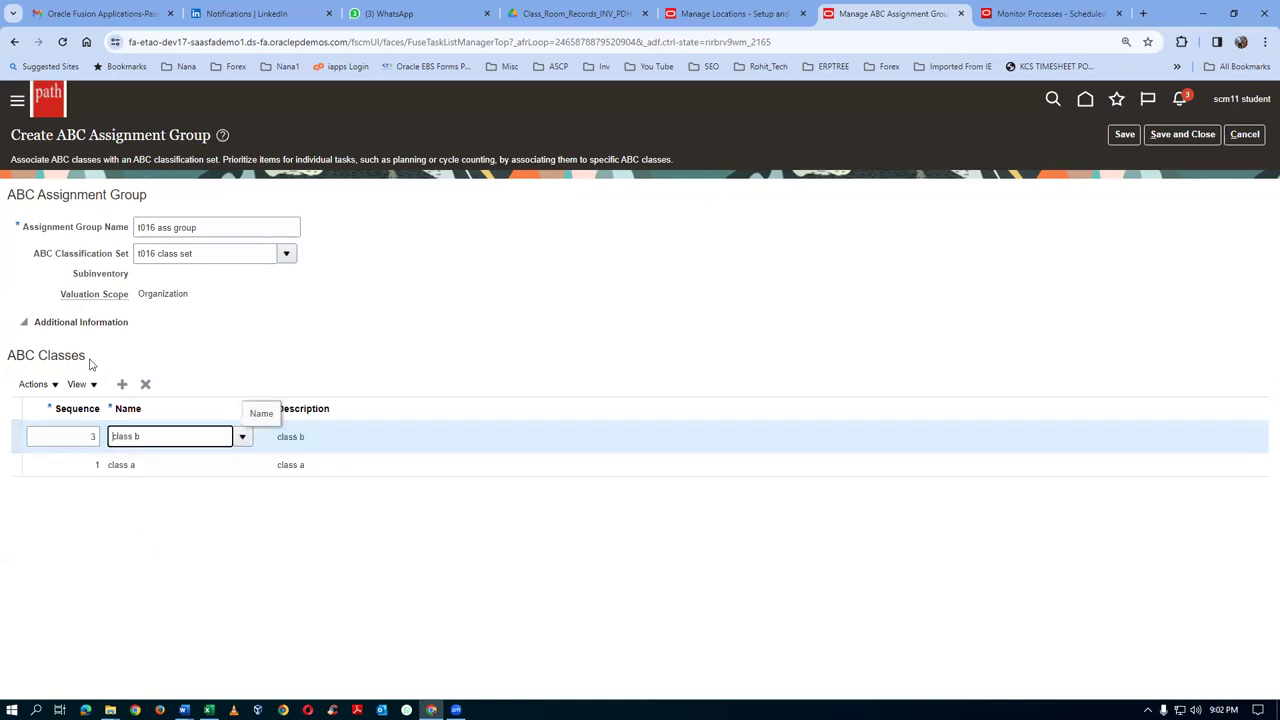
# - Add class c to the assignment group with sequence 4, then save and close the group
pyautogui.click(118, 384)
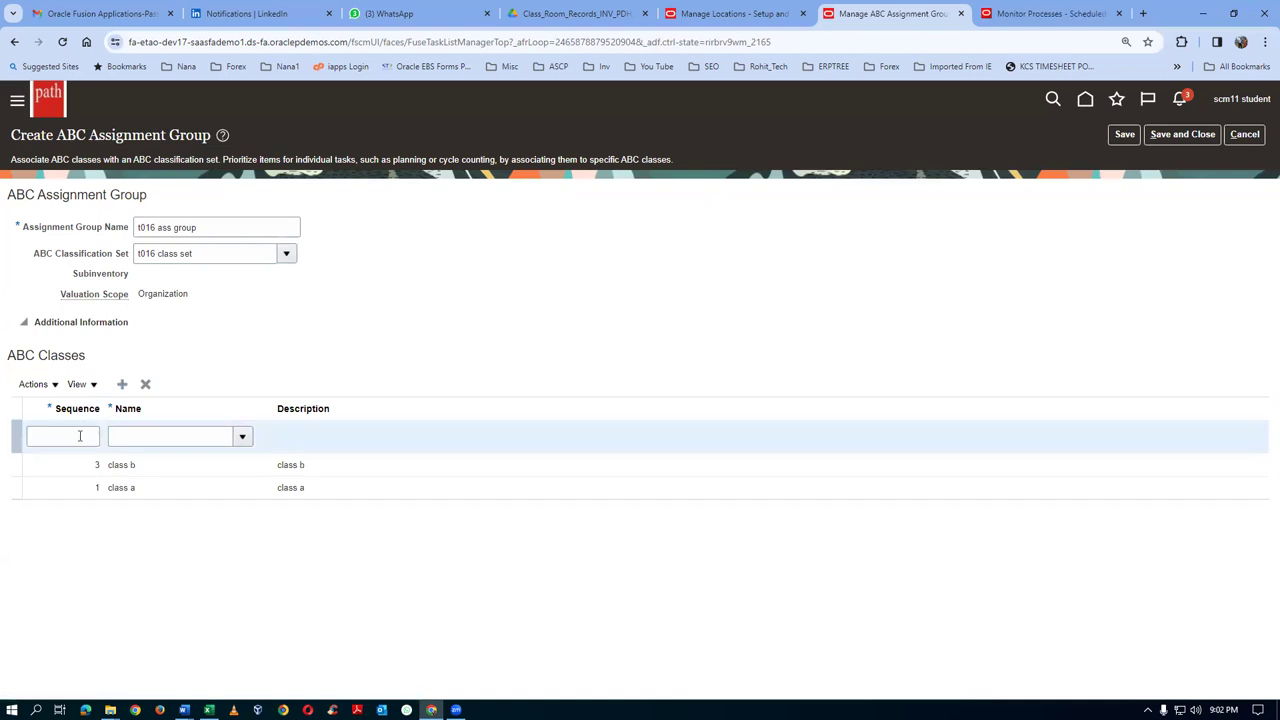
pyautogui.click(76, 432)
pyautogui.write('4')
pyautogui.press('Tab')
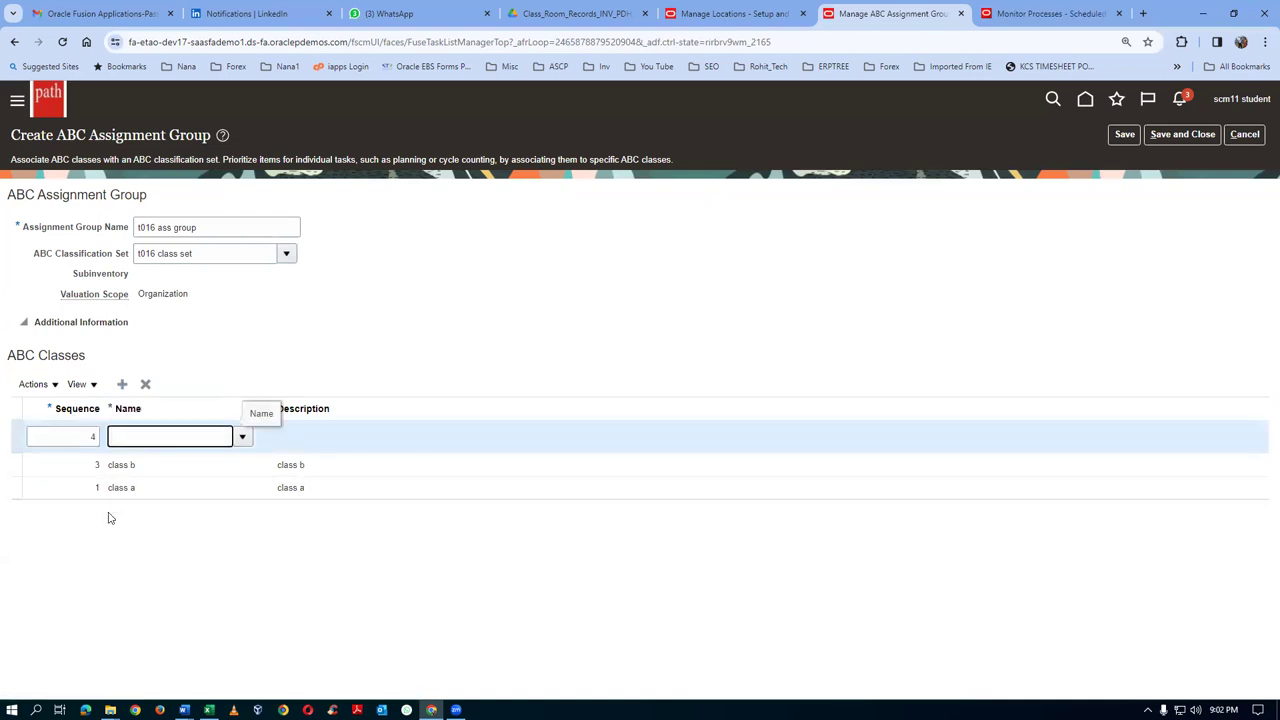
pyautogui.click(242, 436)
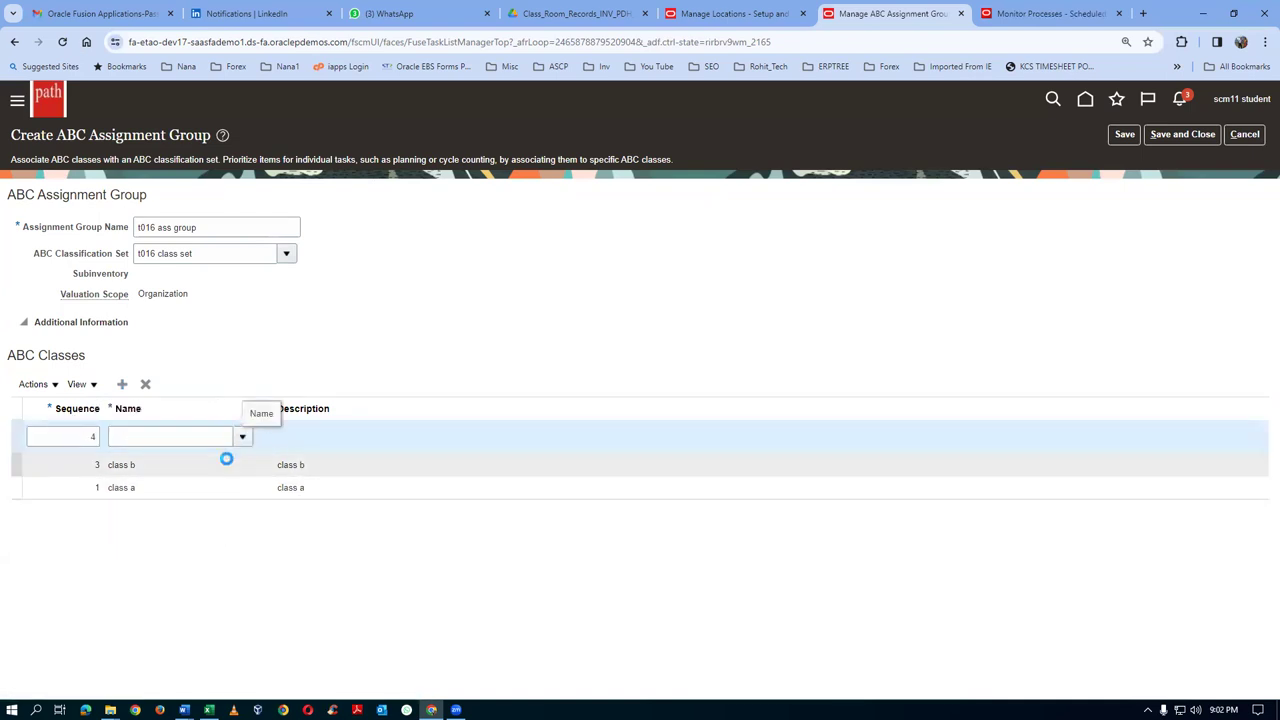
pyautogui.click(145, 563)
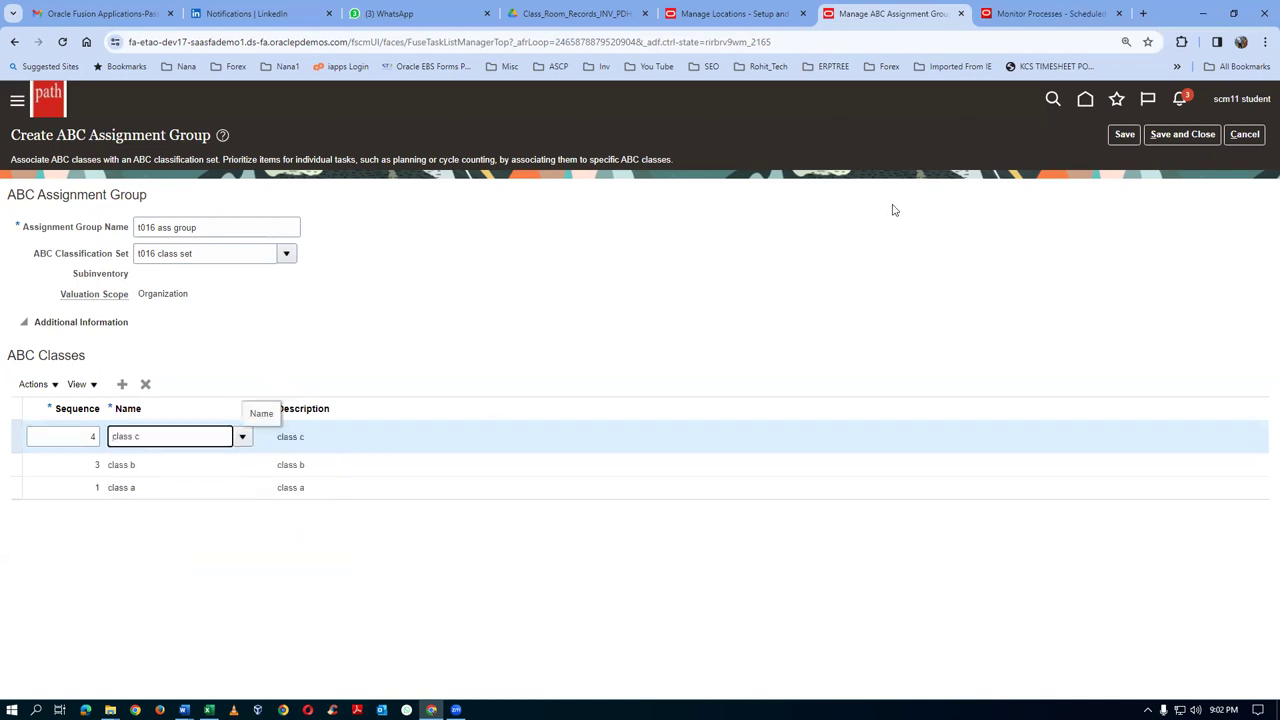
pyautogui.click(1158, 138)
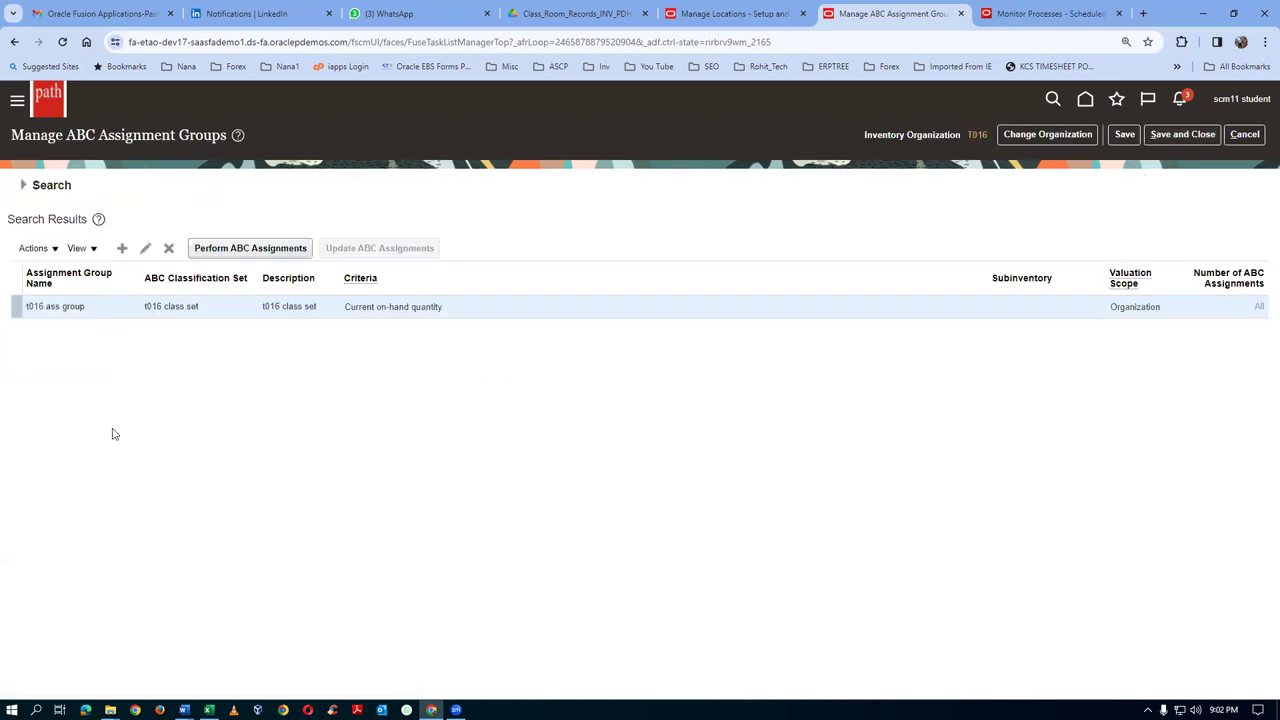
# - Start performing ABC assignments for the t016 ass group and set class a's sequence to 2
pyautogui.click(23, 188)
pyautogui.click(224, 261)
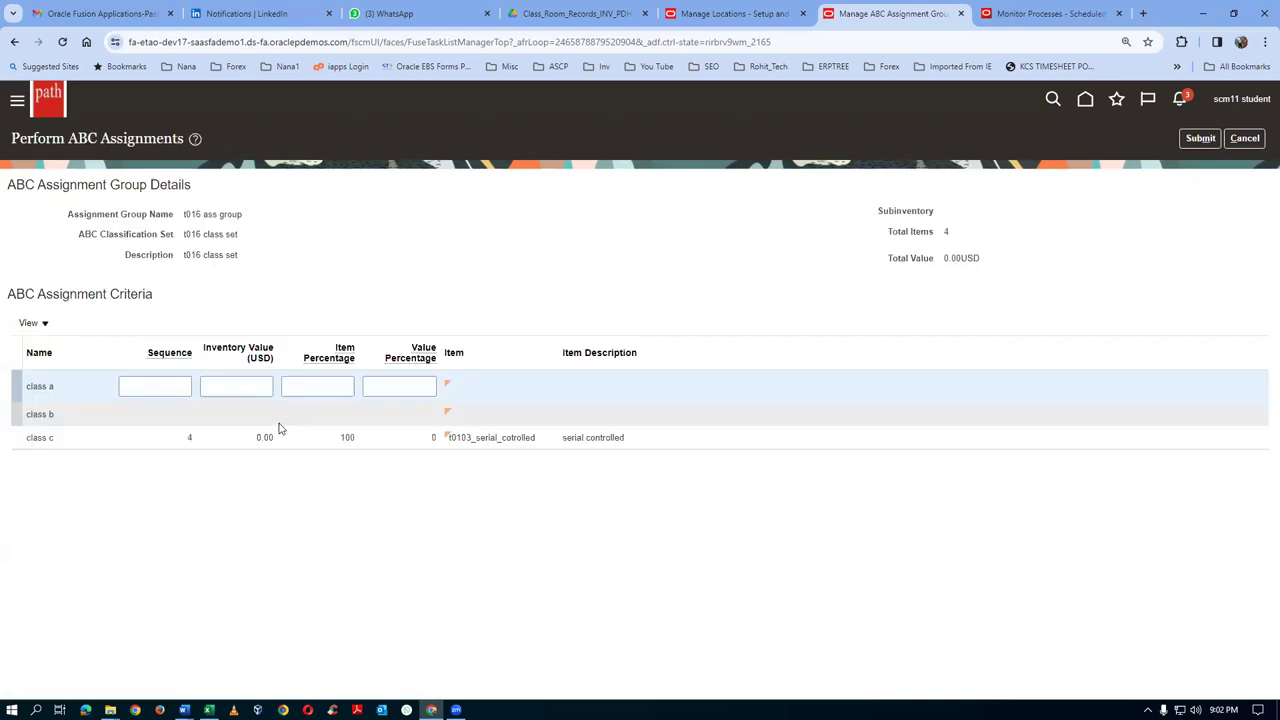
pyautogui.click(168, 386)
pyautogui.write('2')
pyautogui.press('Tab')
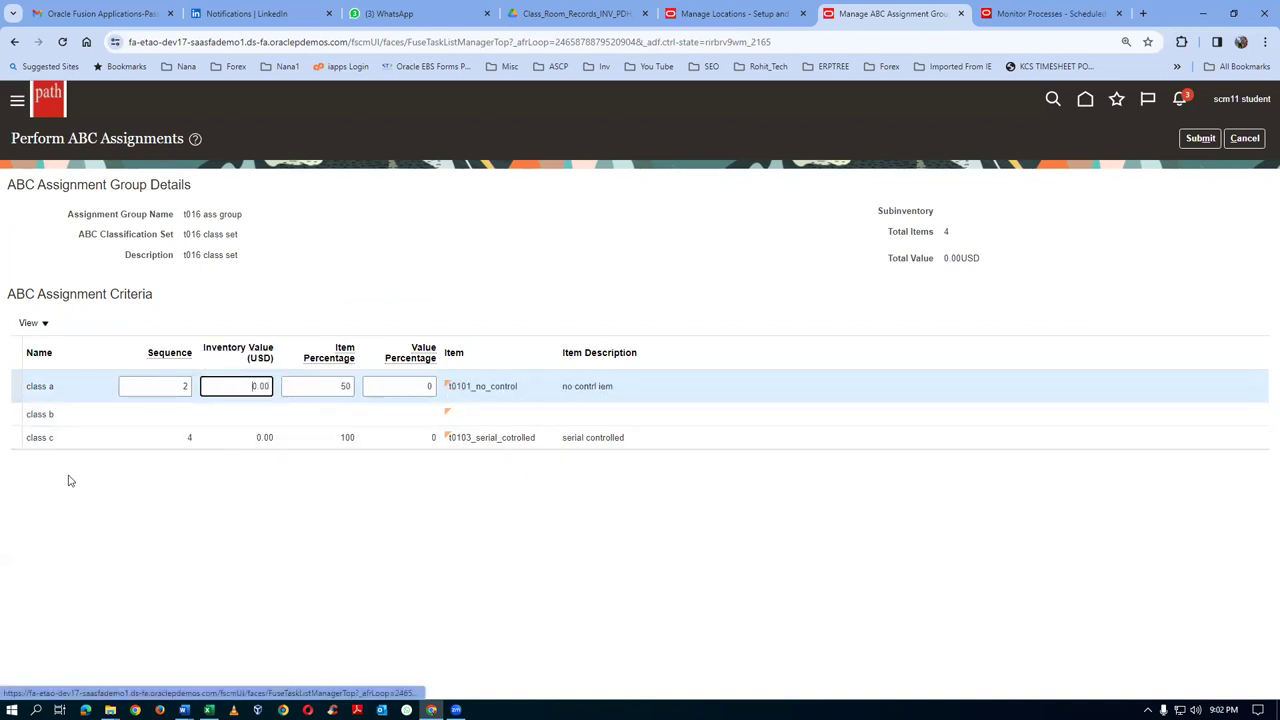
# - Set class b's sequence to 3 and submit the ABC assignments
pyautogui.click(126, 420)
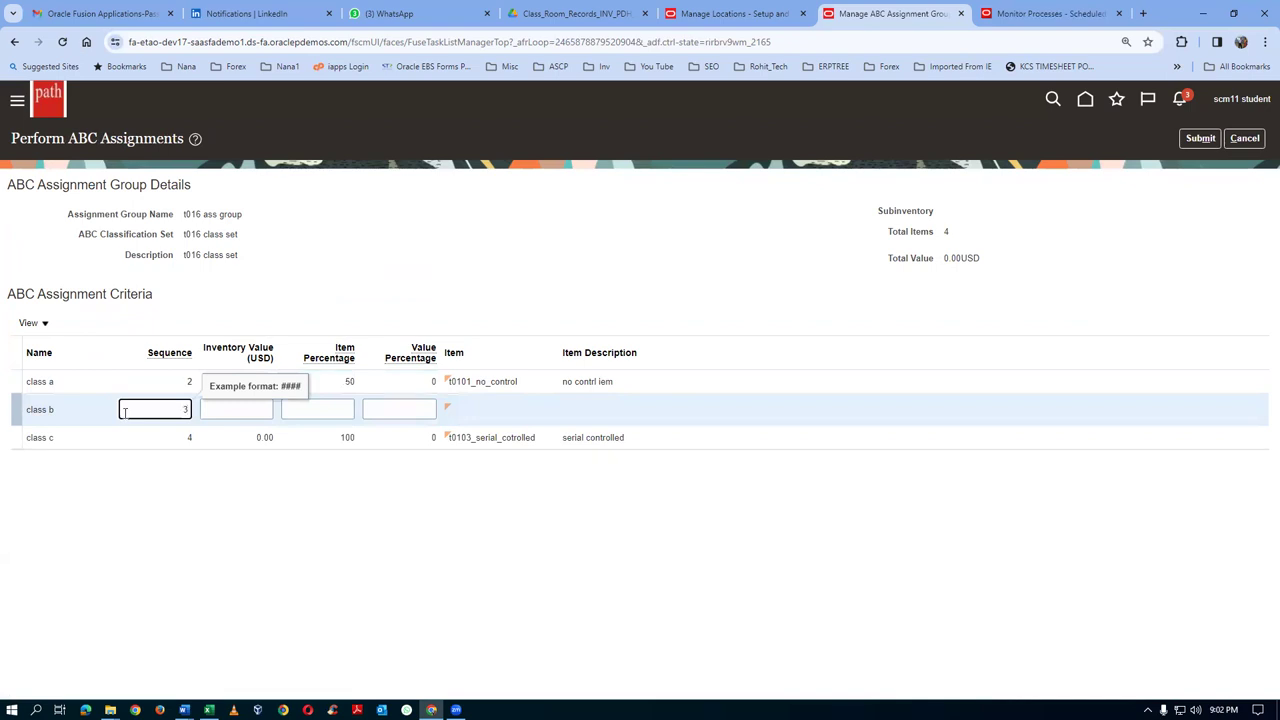
pyautogui.press('Tab')
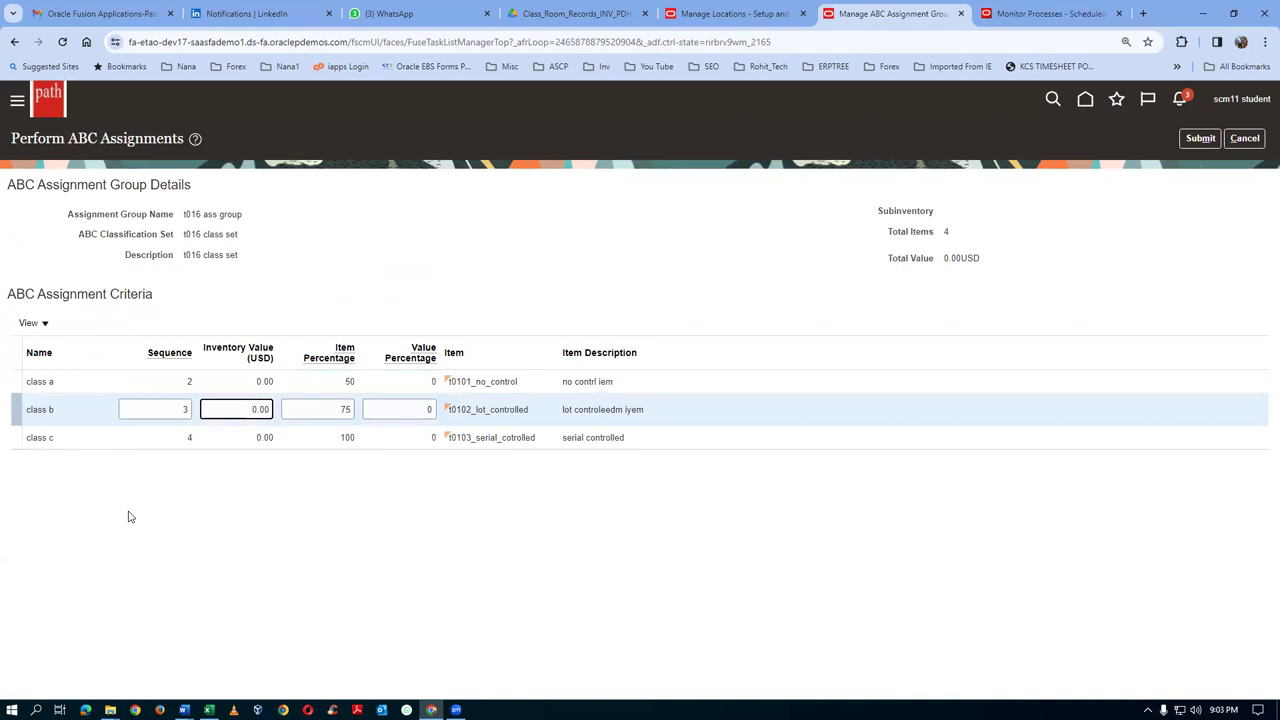
pyautogui.click(139, 588)
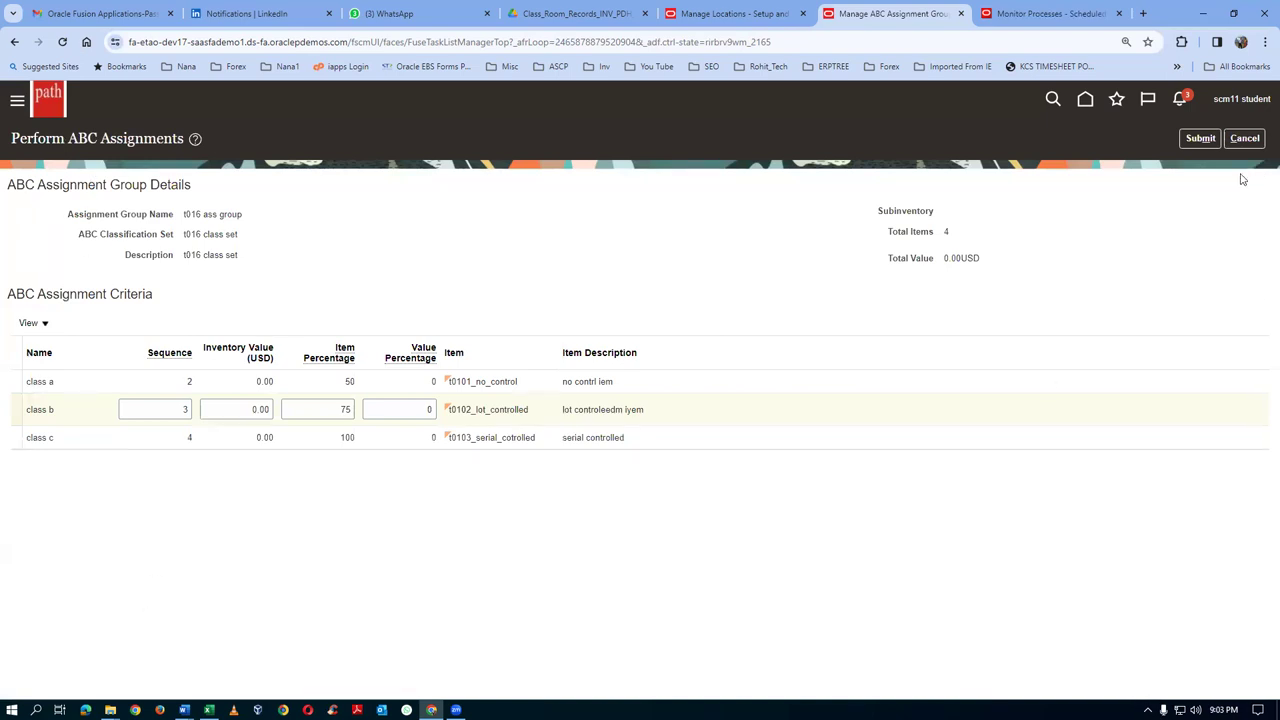
pyautogui.click(1188, 140)
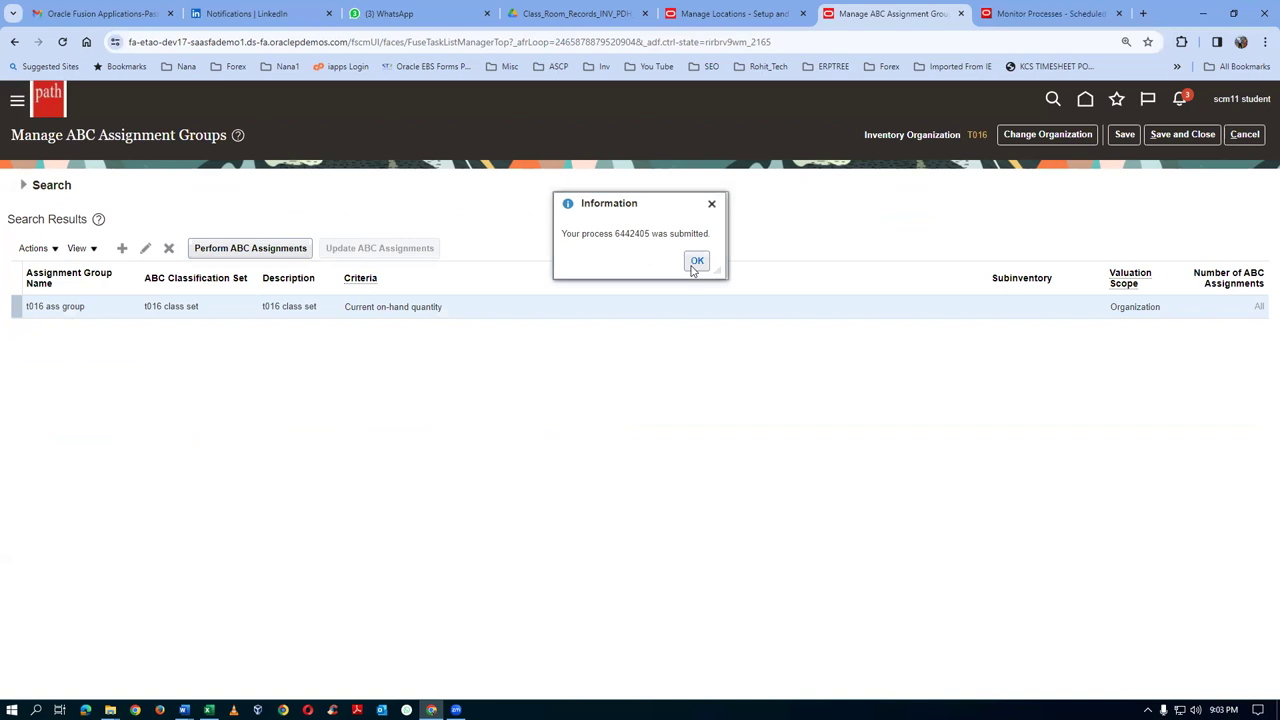
pyautogui.click(695, 264)
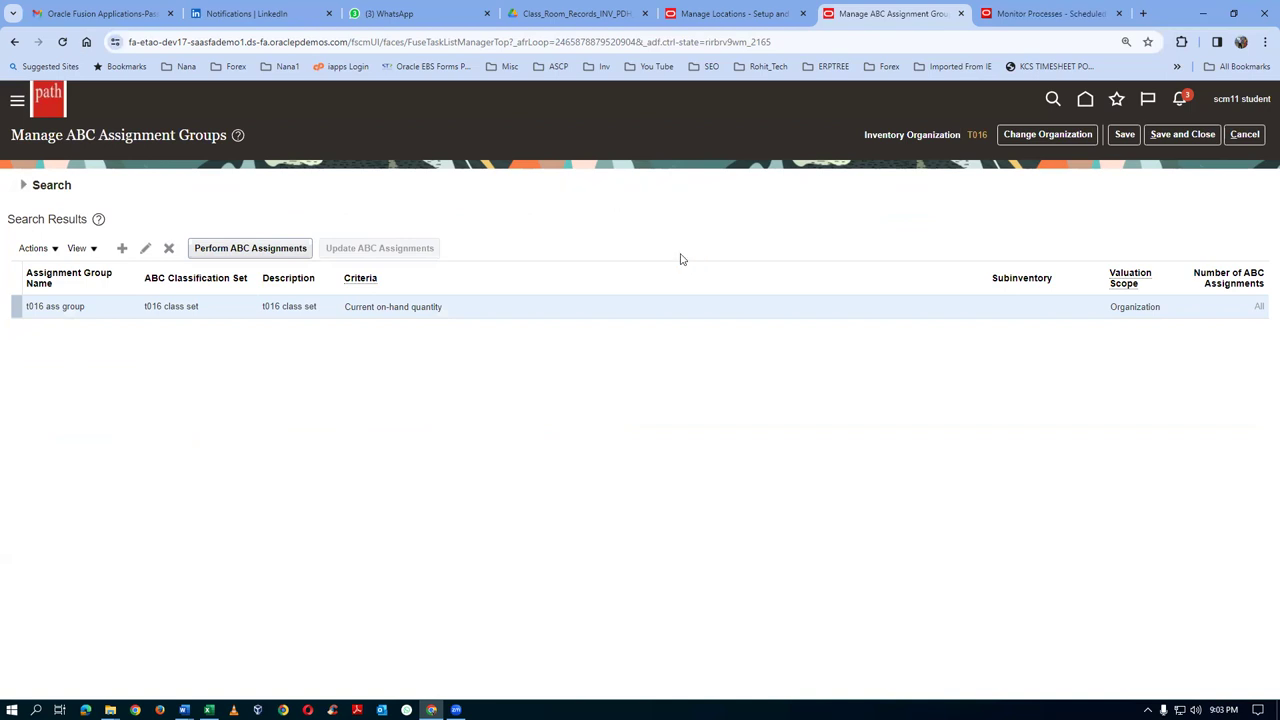
# - Save and close the ABC assignment groups page, sign out of Oracle Applications Cloud and sign back in
pyautogui.click(1184, 134)
pyautogui.click(1250, 137)
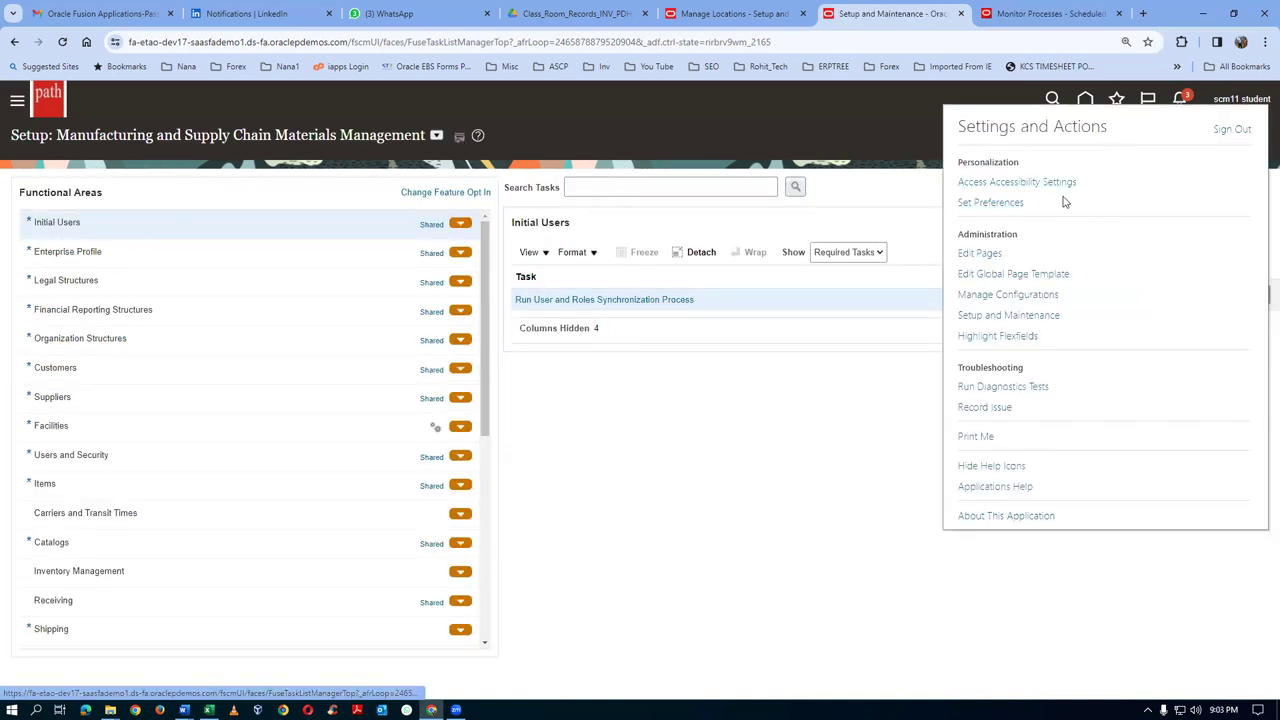
pyautogui.click(1230, 130)
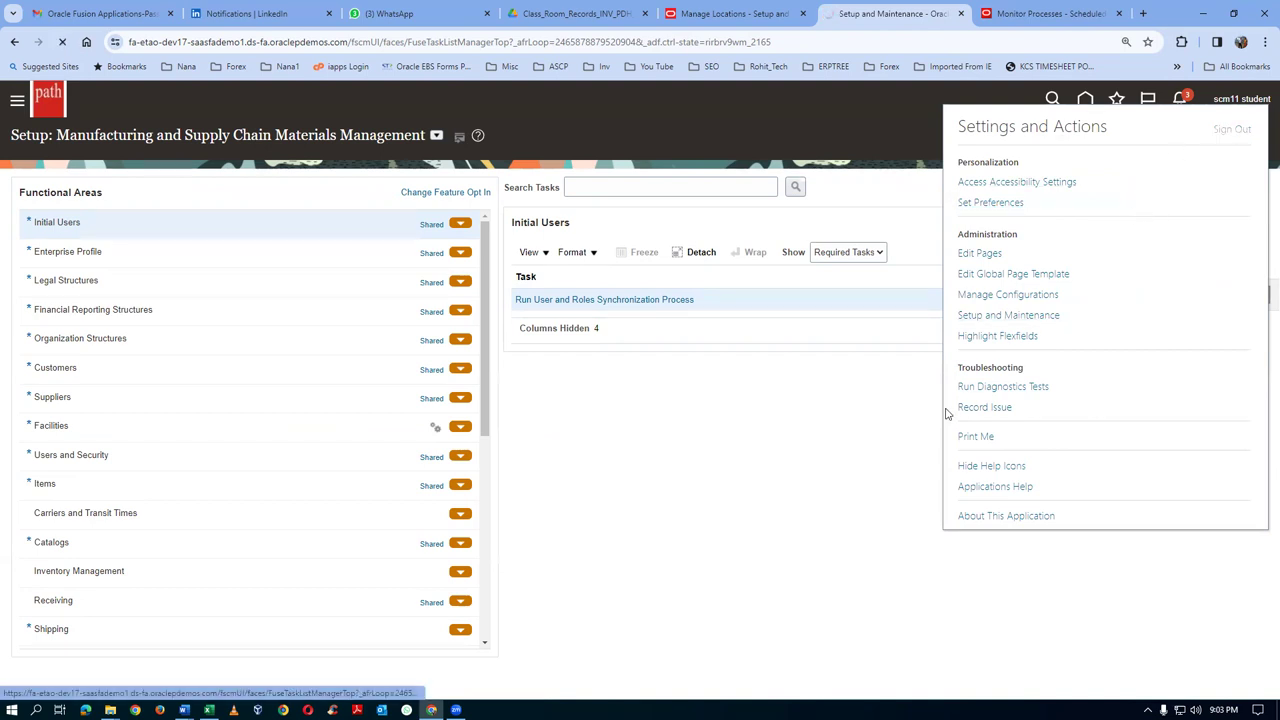
pyautogui.click(587, 360)
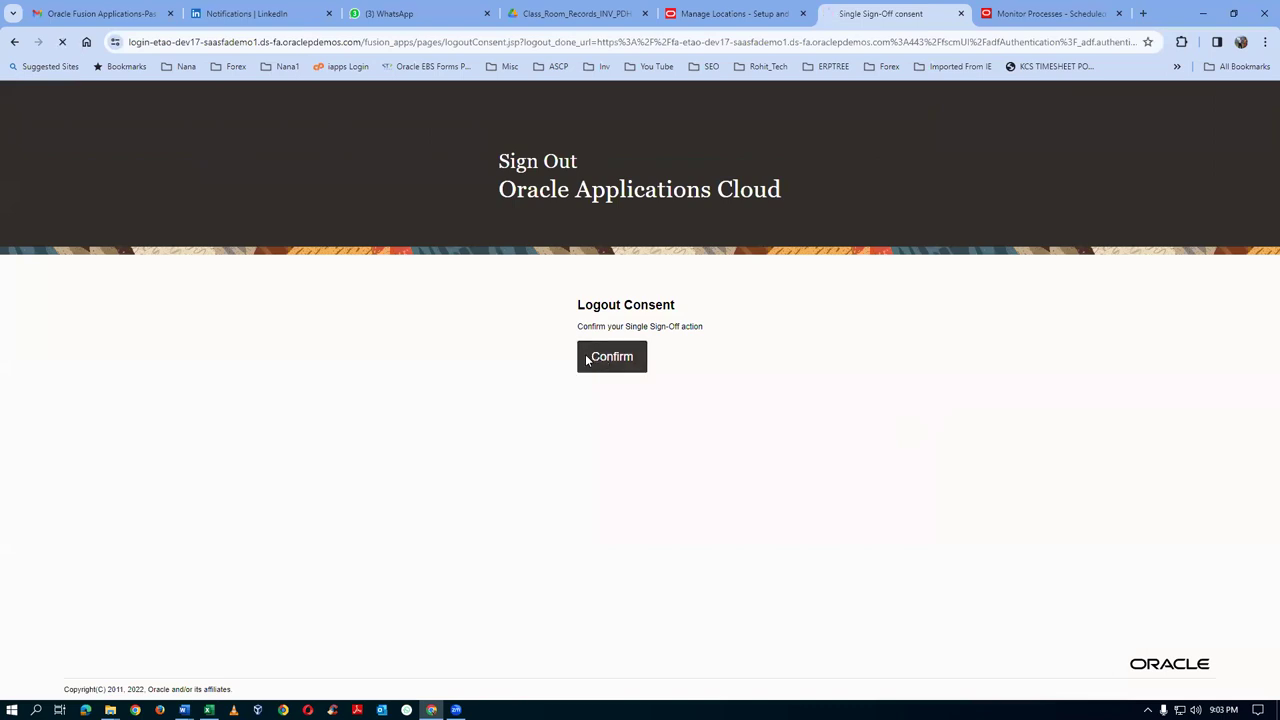
pyautogui.click(541, 430)
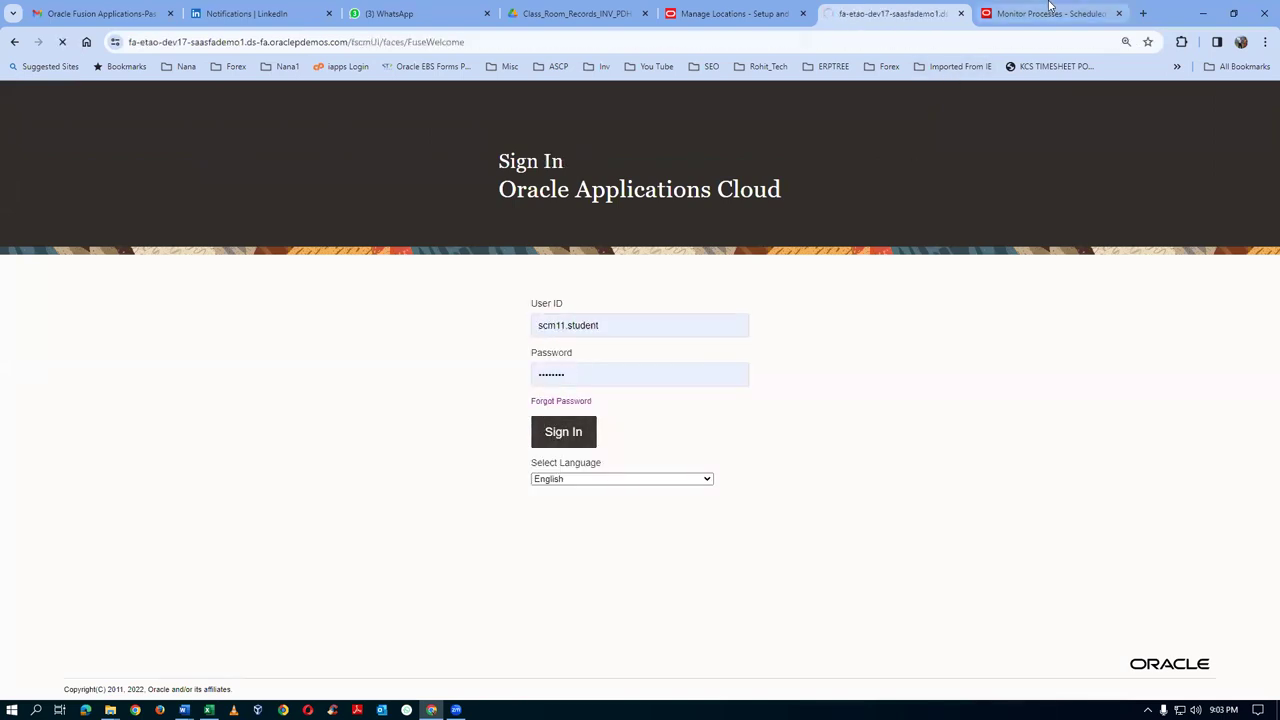
# - Close the browser pages for Monitor Processes and Manage Locations
pyautogui.click(1045, 8)
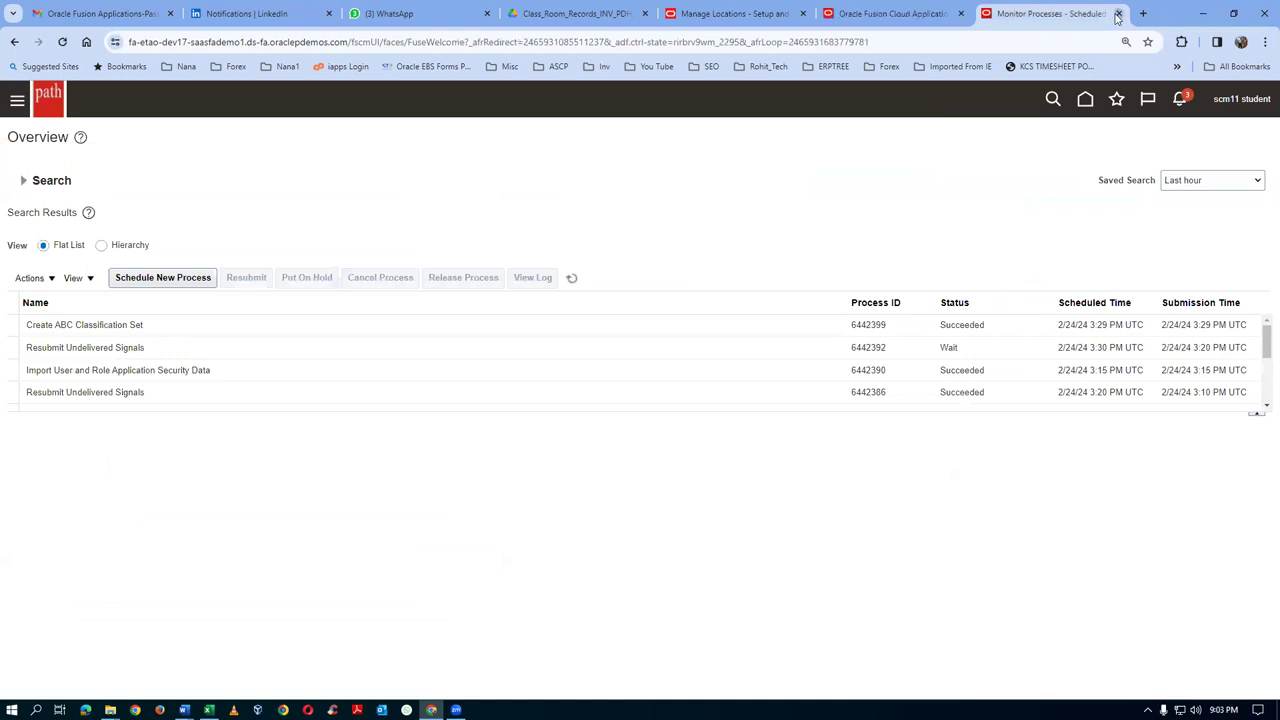
pyautogui.click(1119, 13)
pyautogui.click(755, 14)
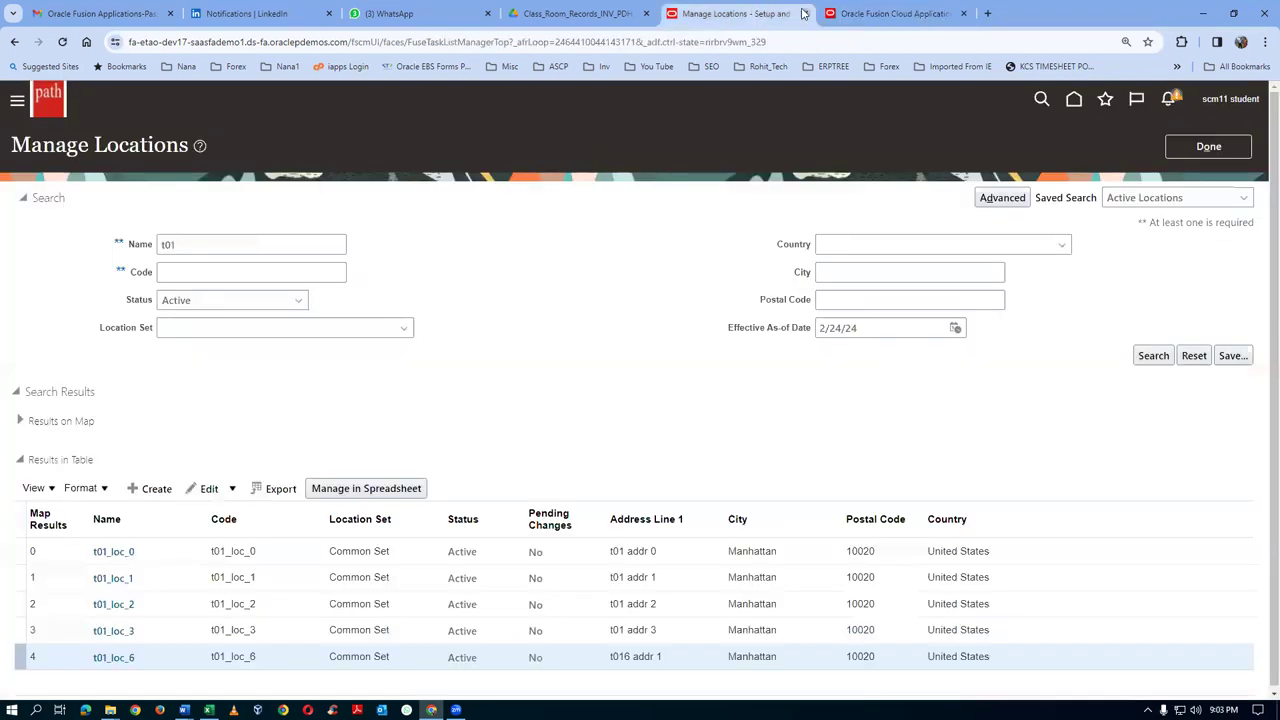
pyautogui.click(804, 13)
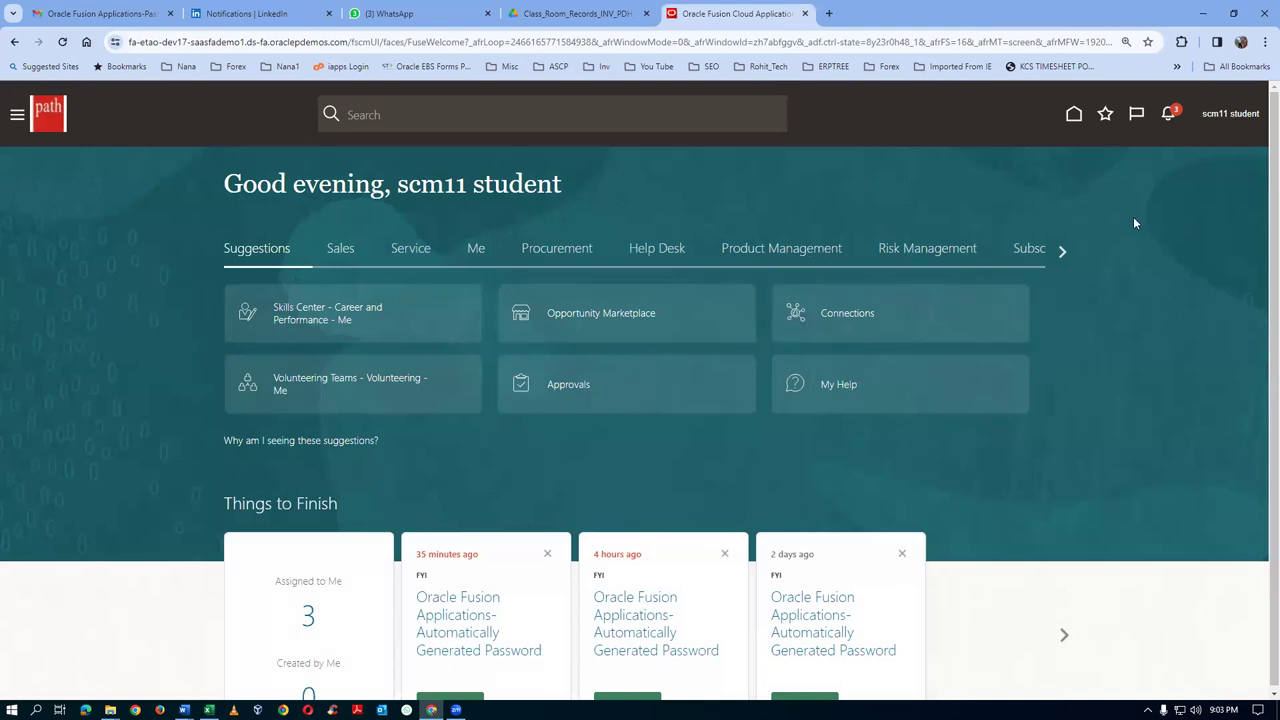
# - Open Inventory Management under Supply Chain Execution and show the Counts tasks
pyautogui.click(1060, 252)
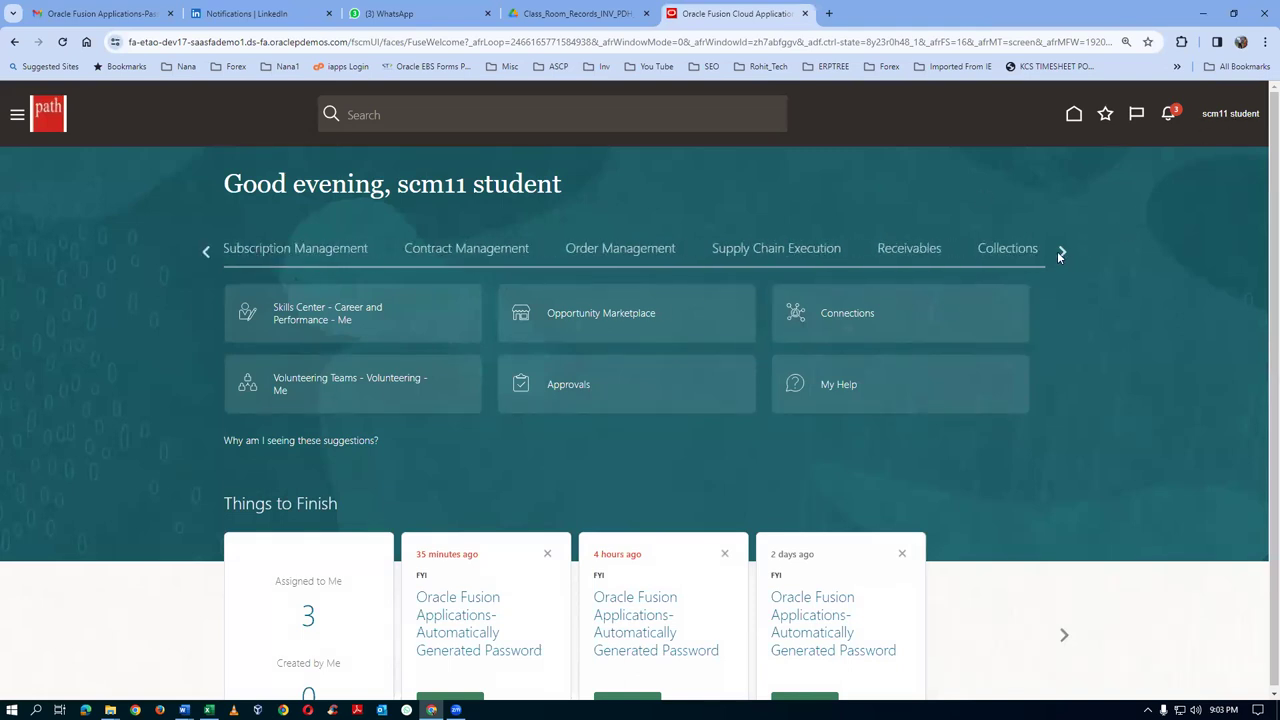
pyautogui.click(763, 250)
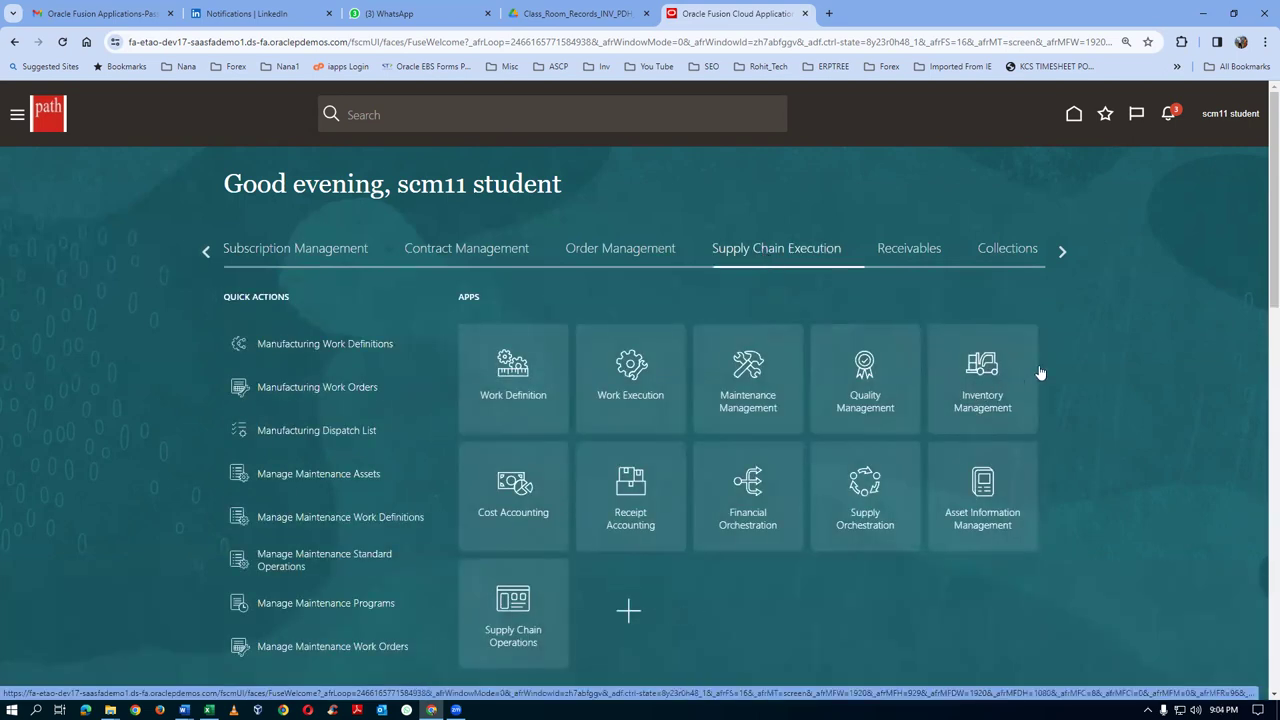
pyautogui.click(1003, 352)
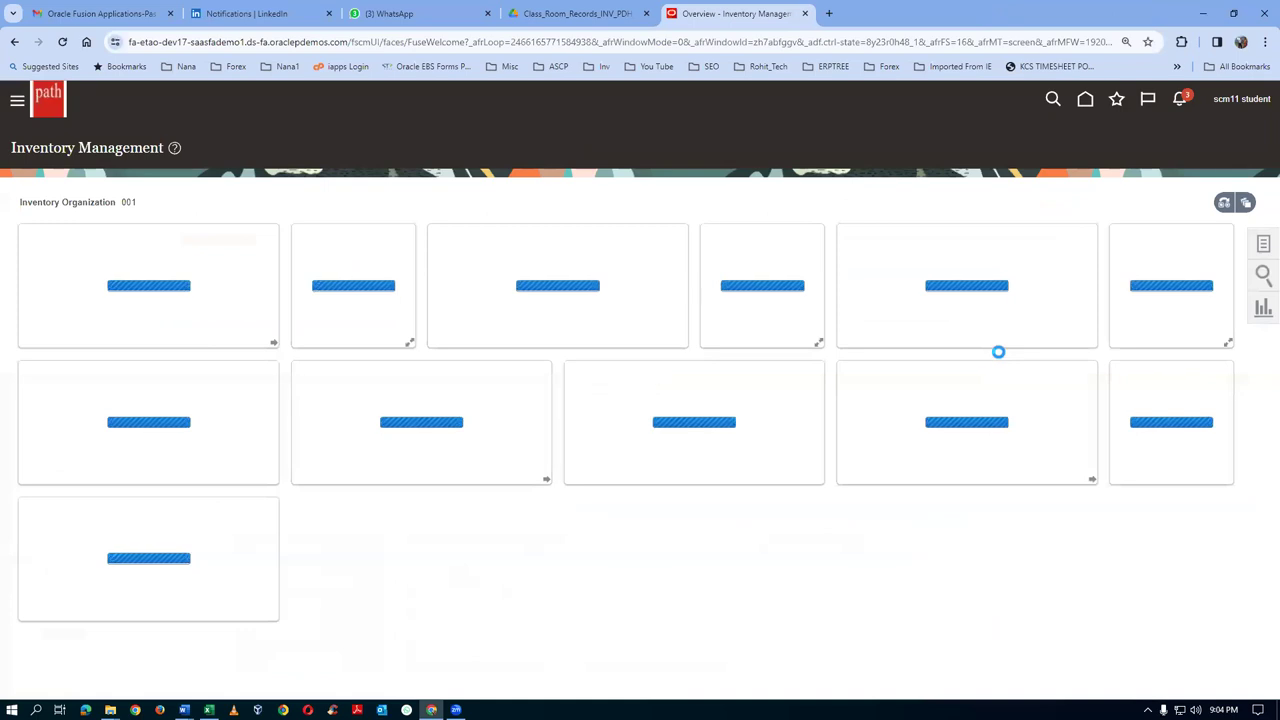
pyautogui.click(1263, 250)
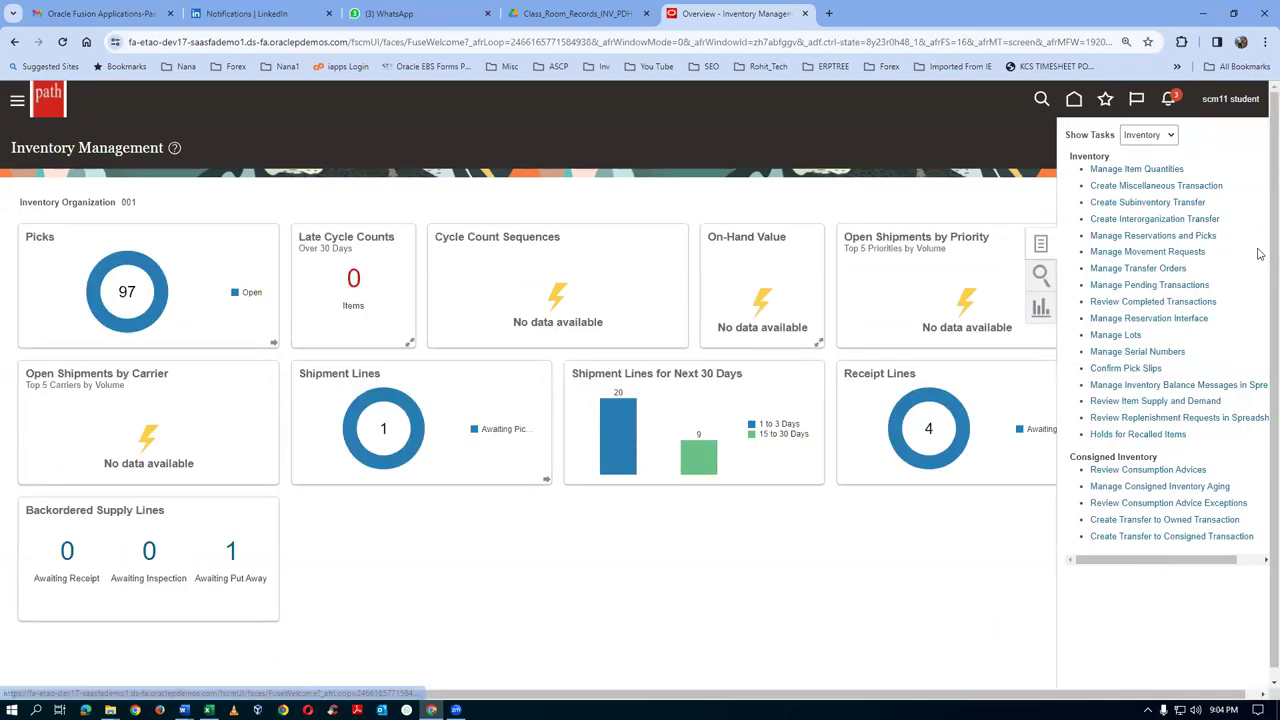
pyautogui.click(1145, 138)
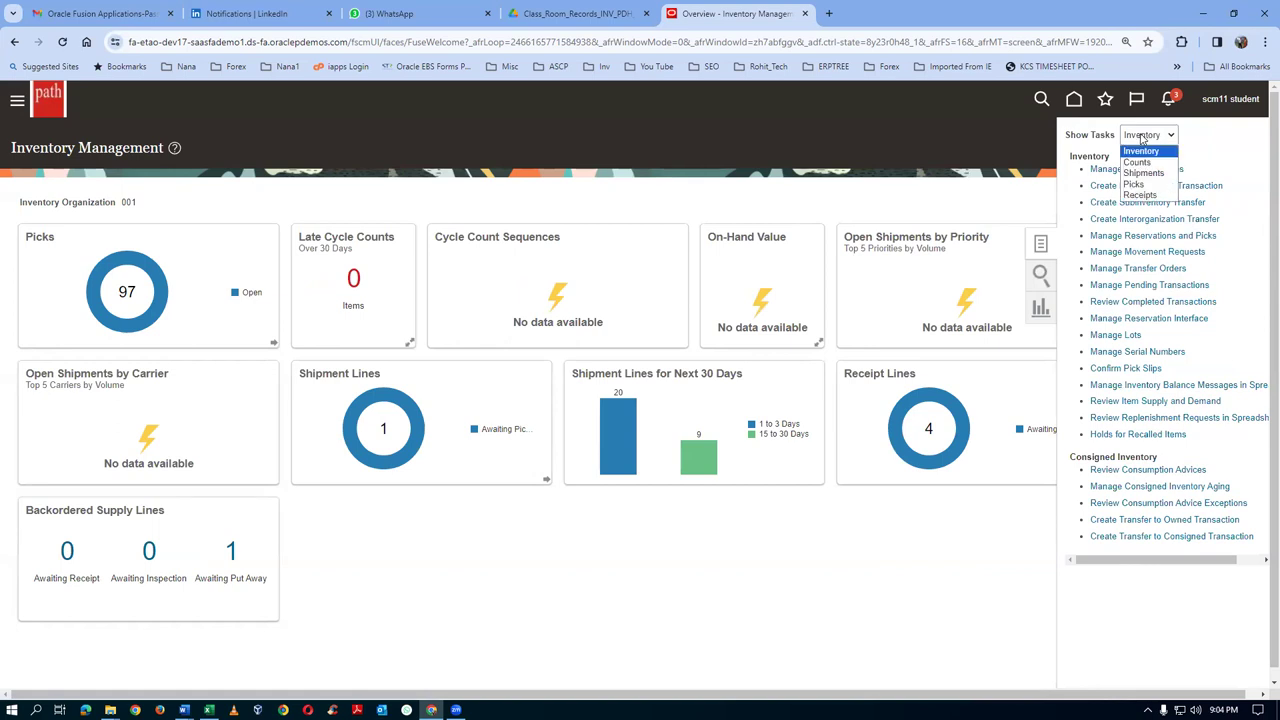
pyautogui.click(1122, 158)
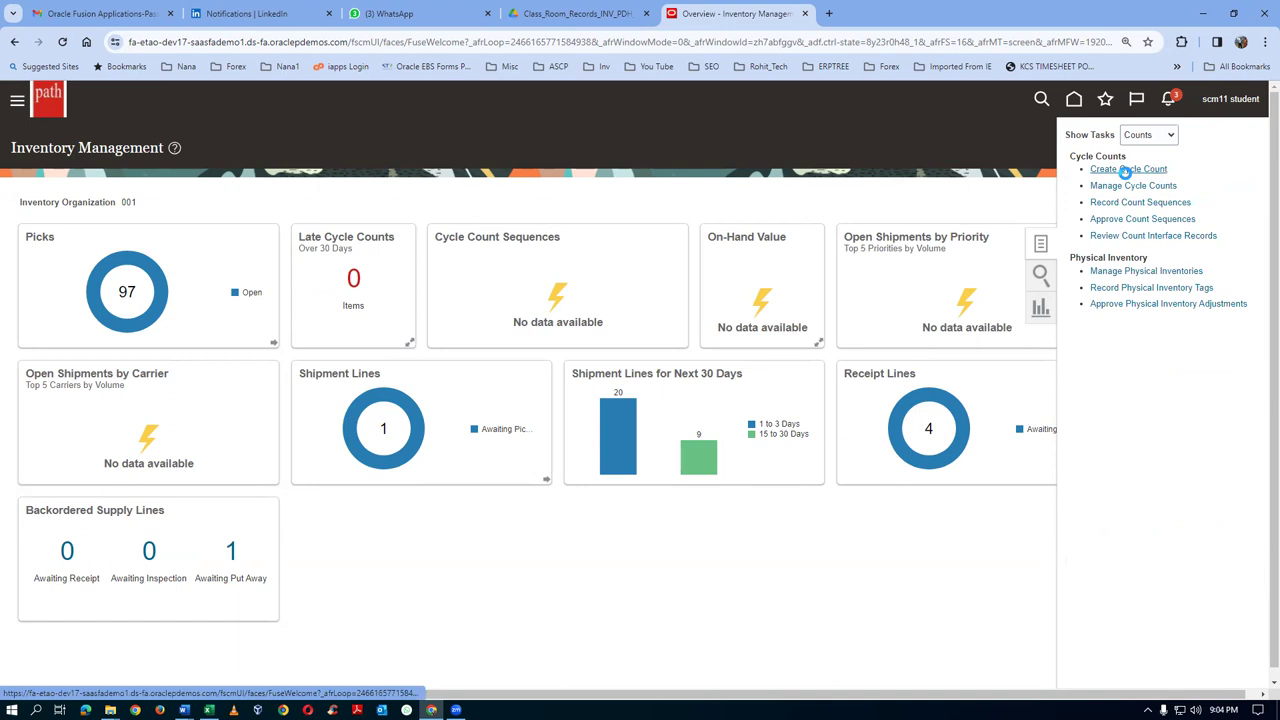
pyautogui.click(1114, 185)
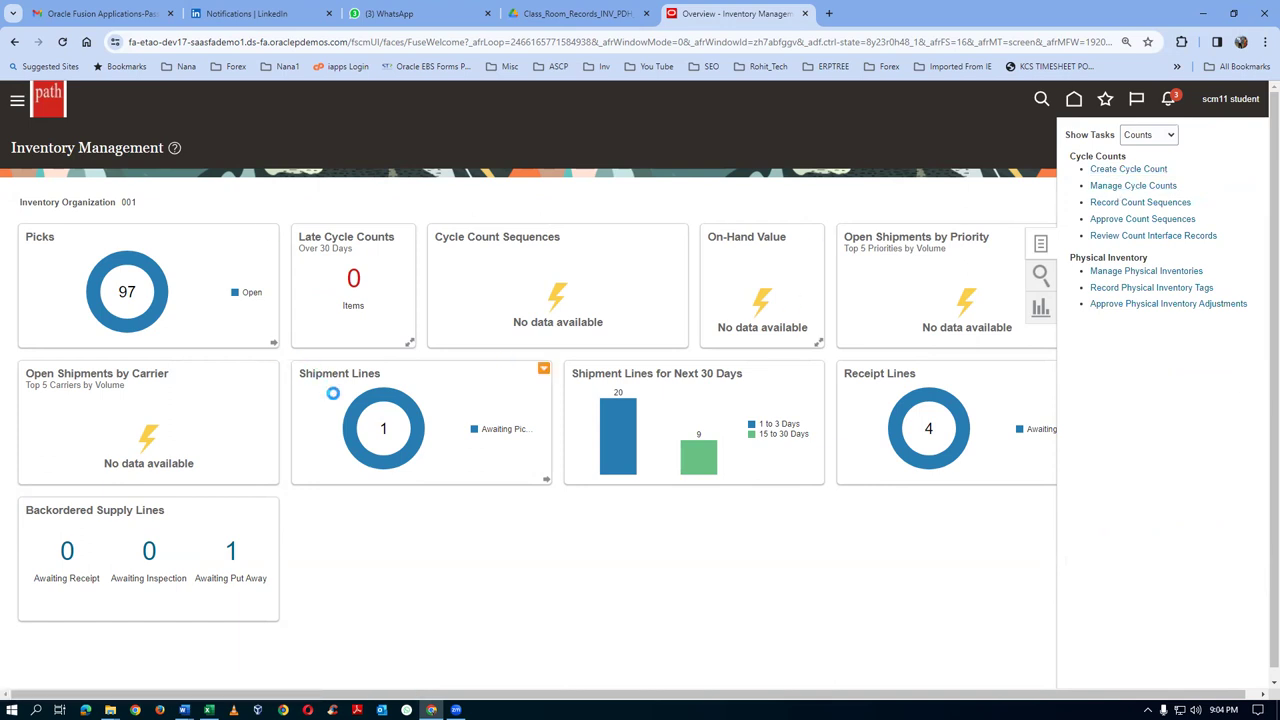
pyautogui.click(334, 276)
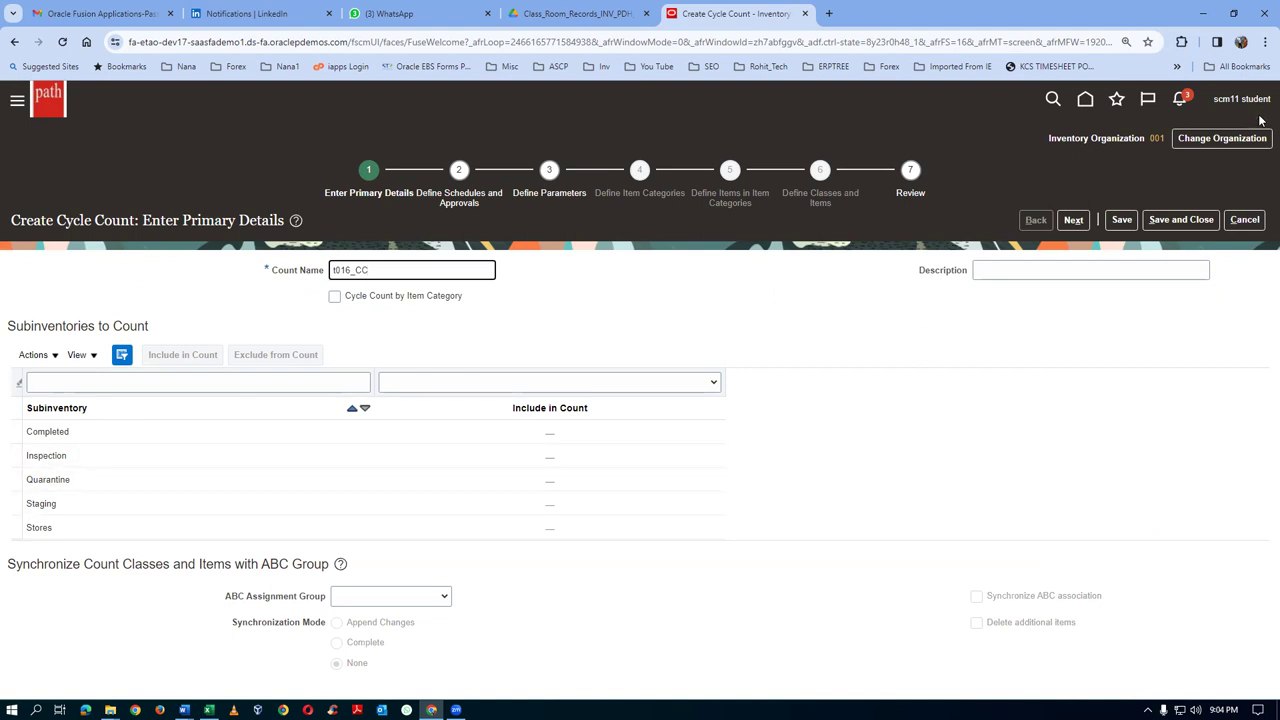
pyautogui.click(1244, 220)
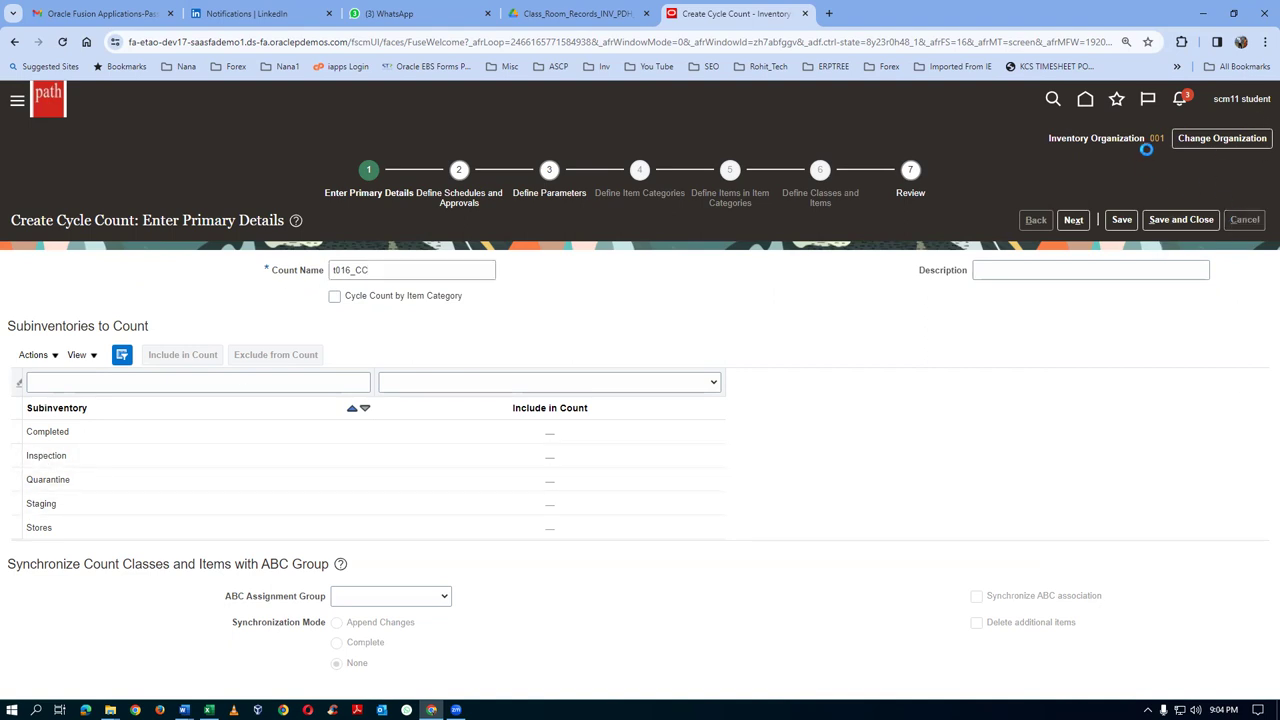
pyautogui.click(1240, 178)
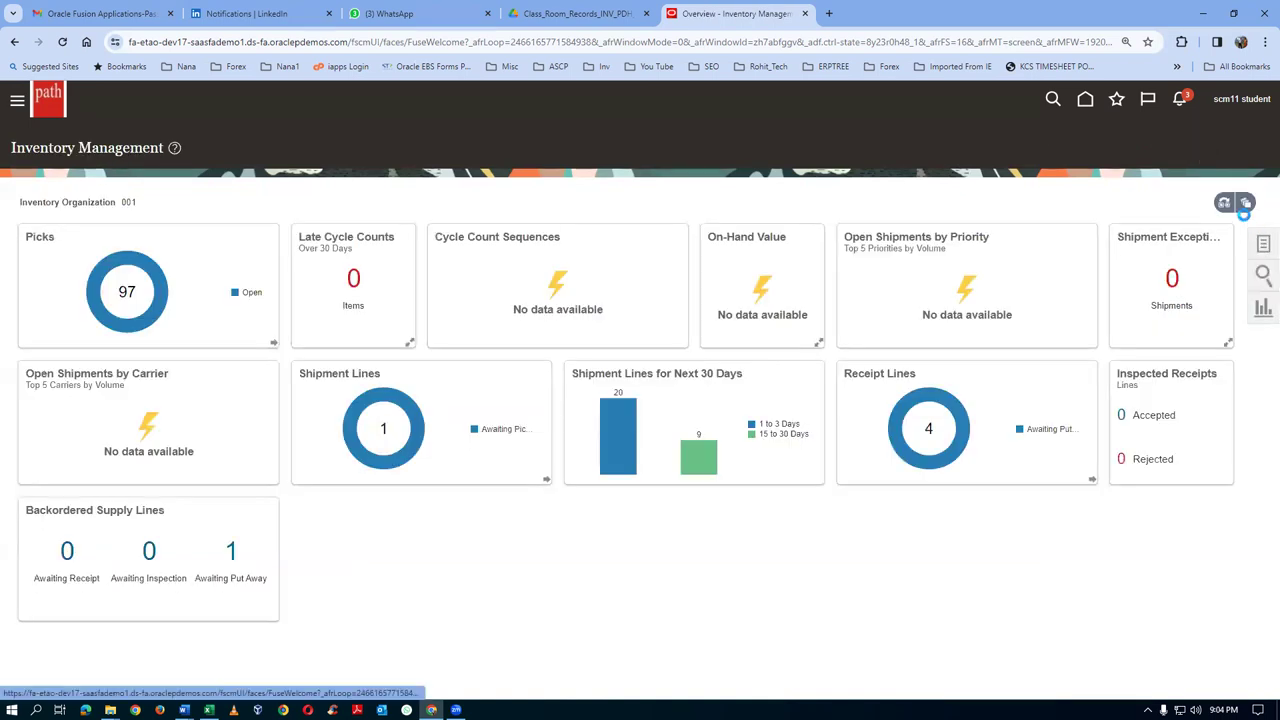
# - Open Create Cycle Count and change the inventory organization to T016
pyautogui.click(1263, 243)
pyautogui.click(1122, 168)
pyautogui.click(1221, 138)
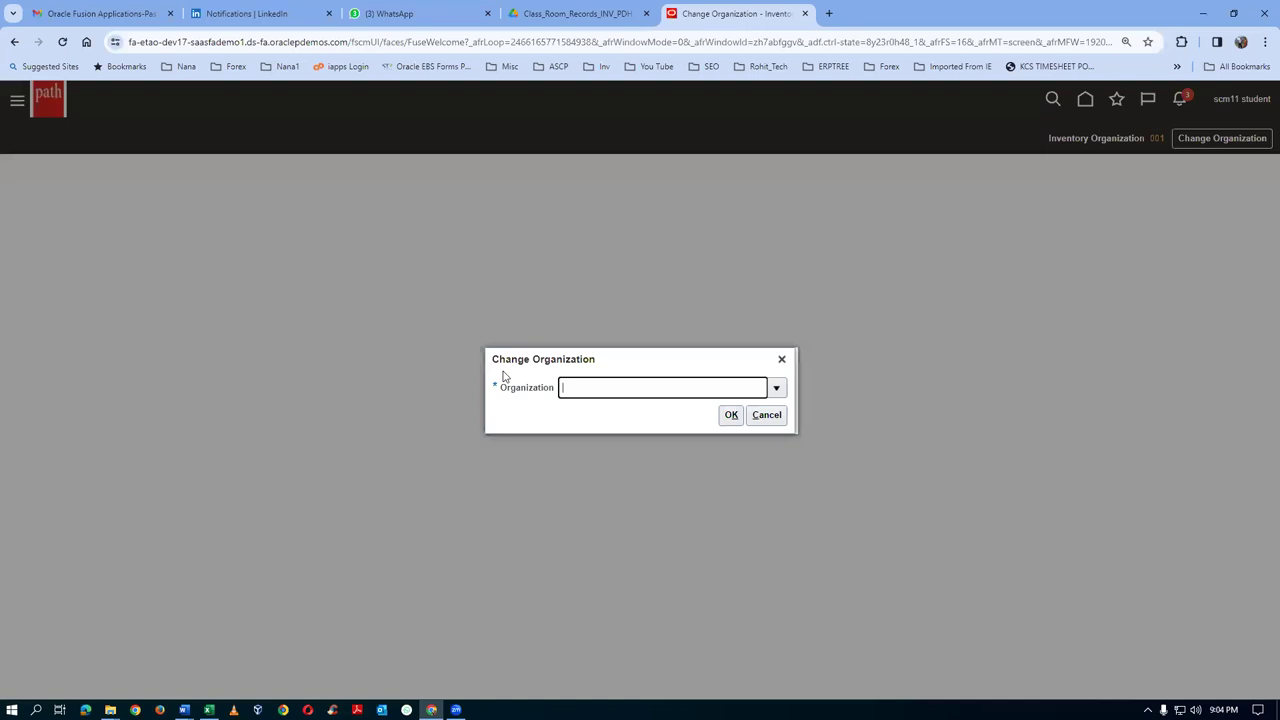
pyautogui.press('Tab')
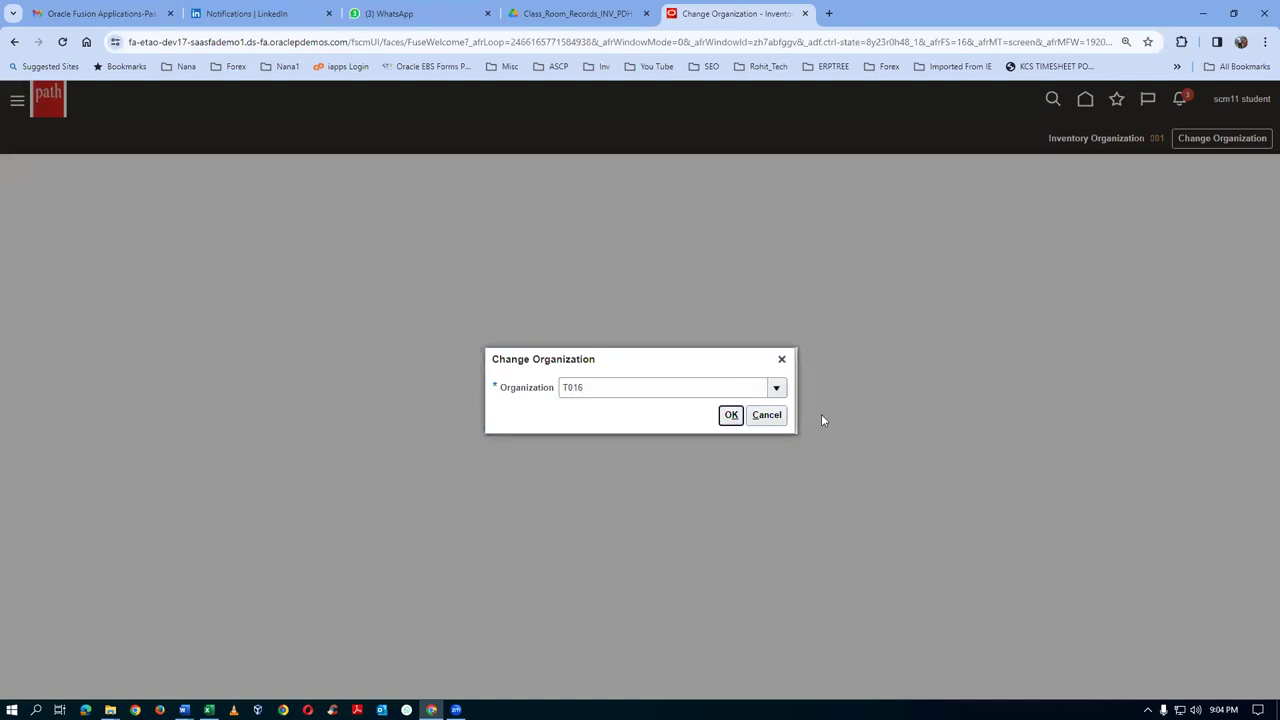
pyautogui.click(731, 415)
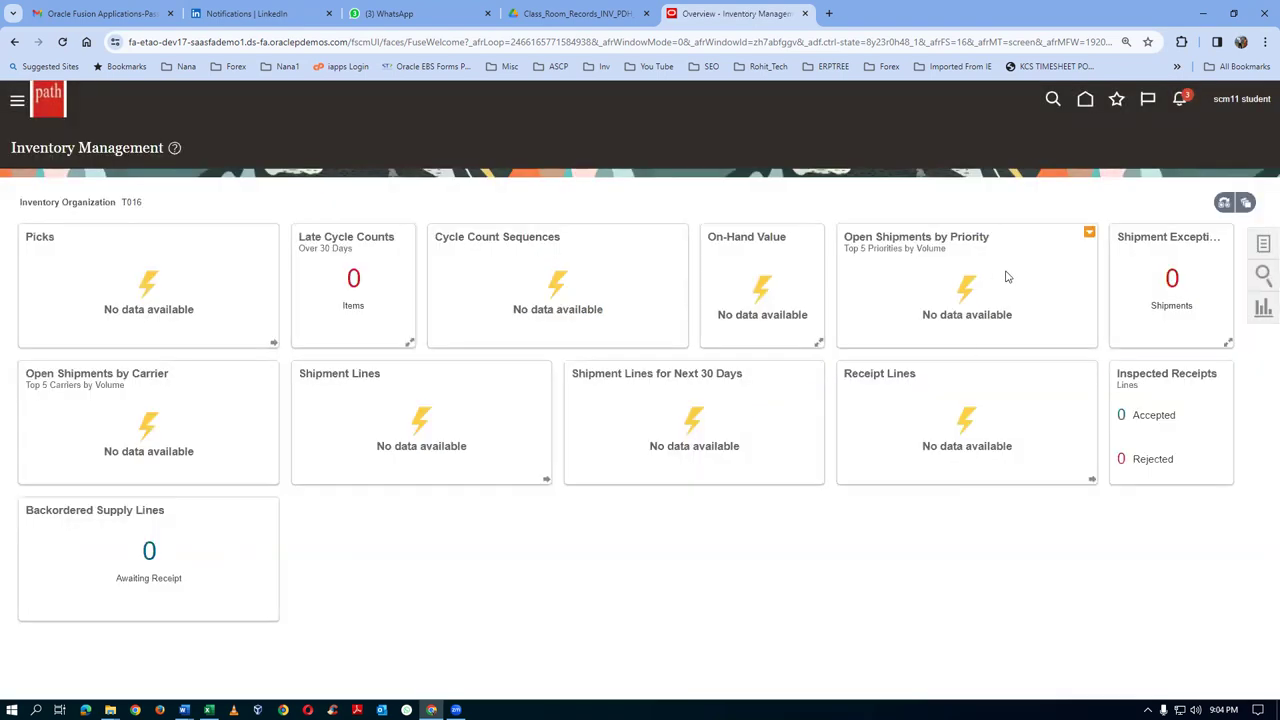
# - Start a new cycle count named t016_CC and include subinventory sub1 in the count
pyautogui.click(1260, 248)
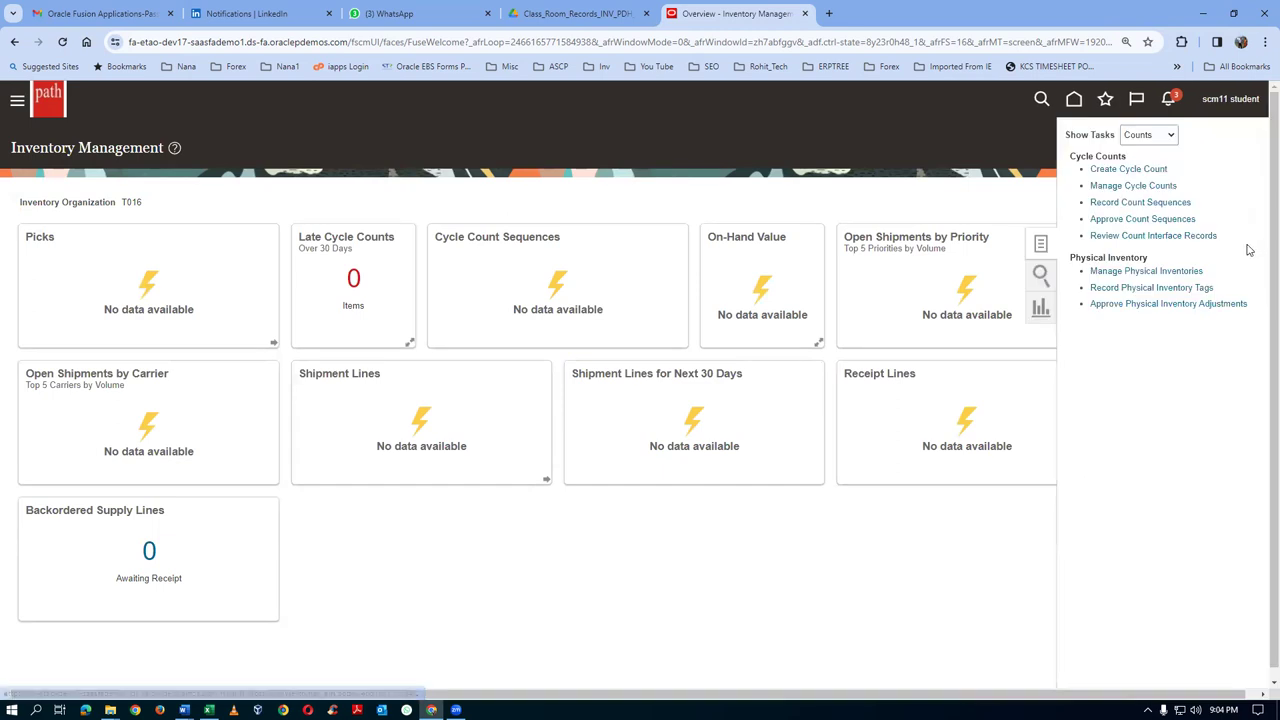
pyautogui.click(1140, 170)
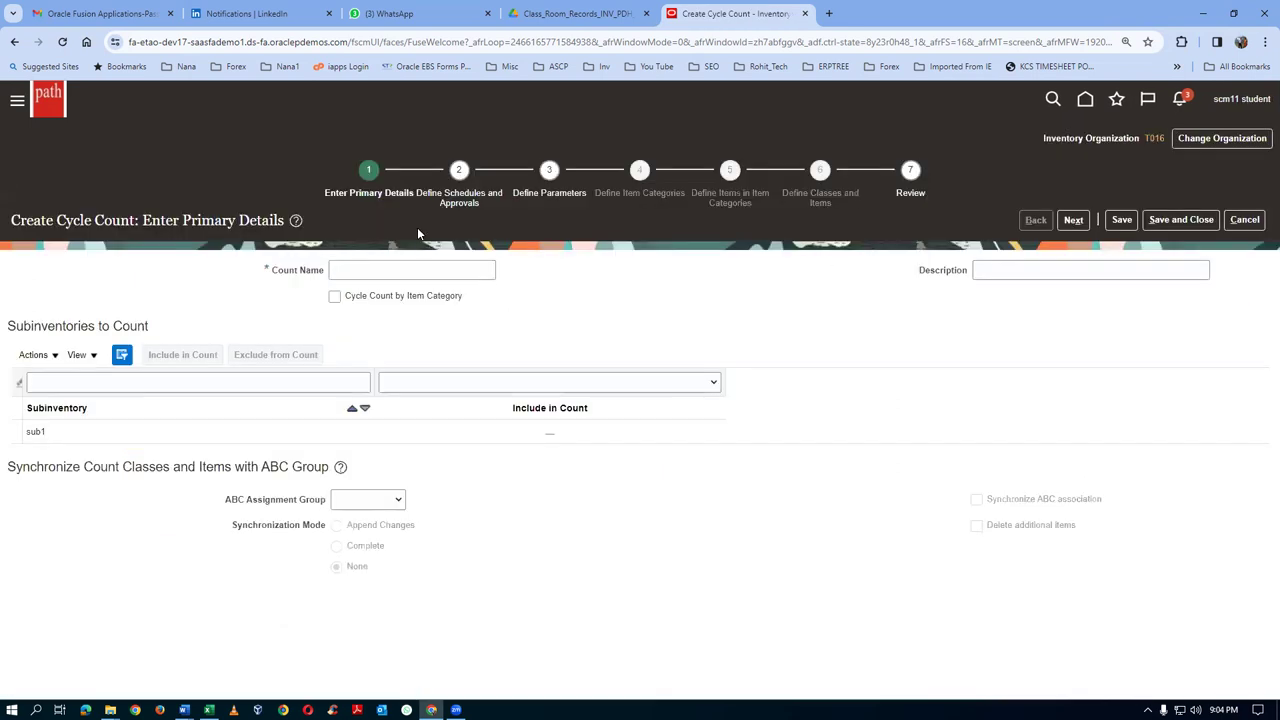
pyautogui.click(366, 269)
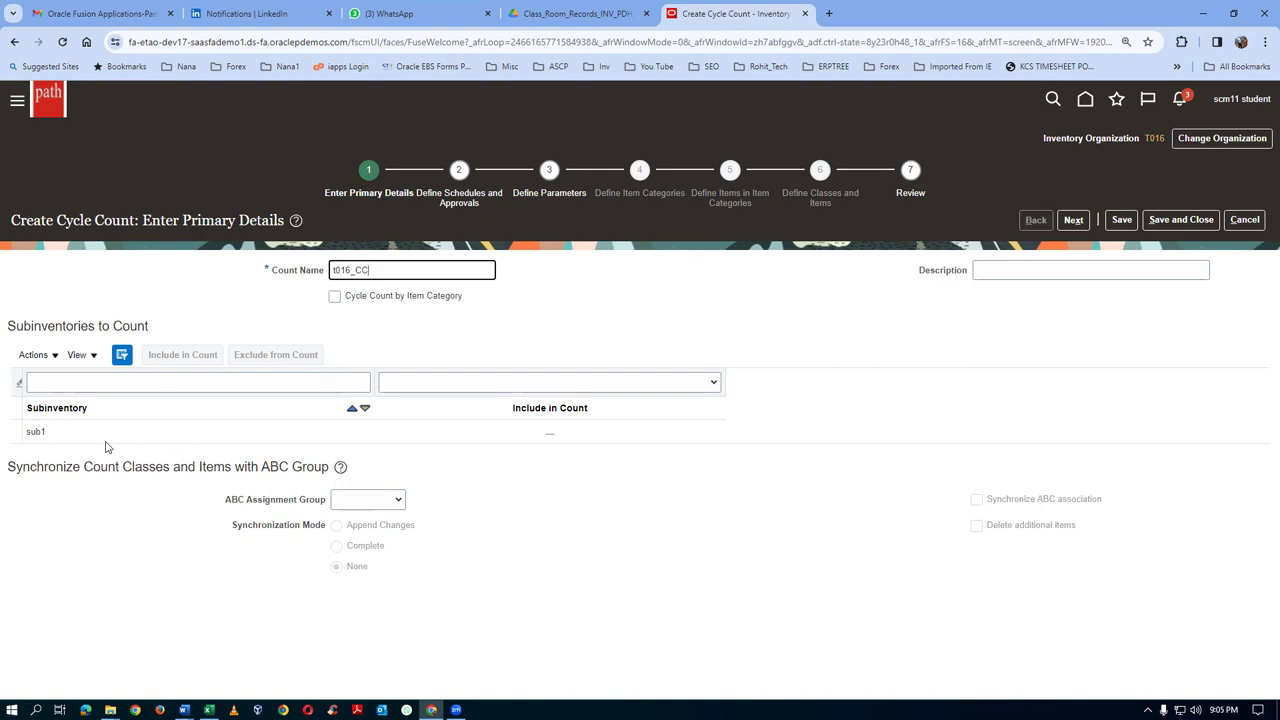
pyautogui.click(122, 440)
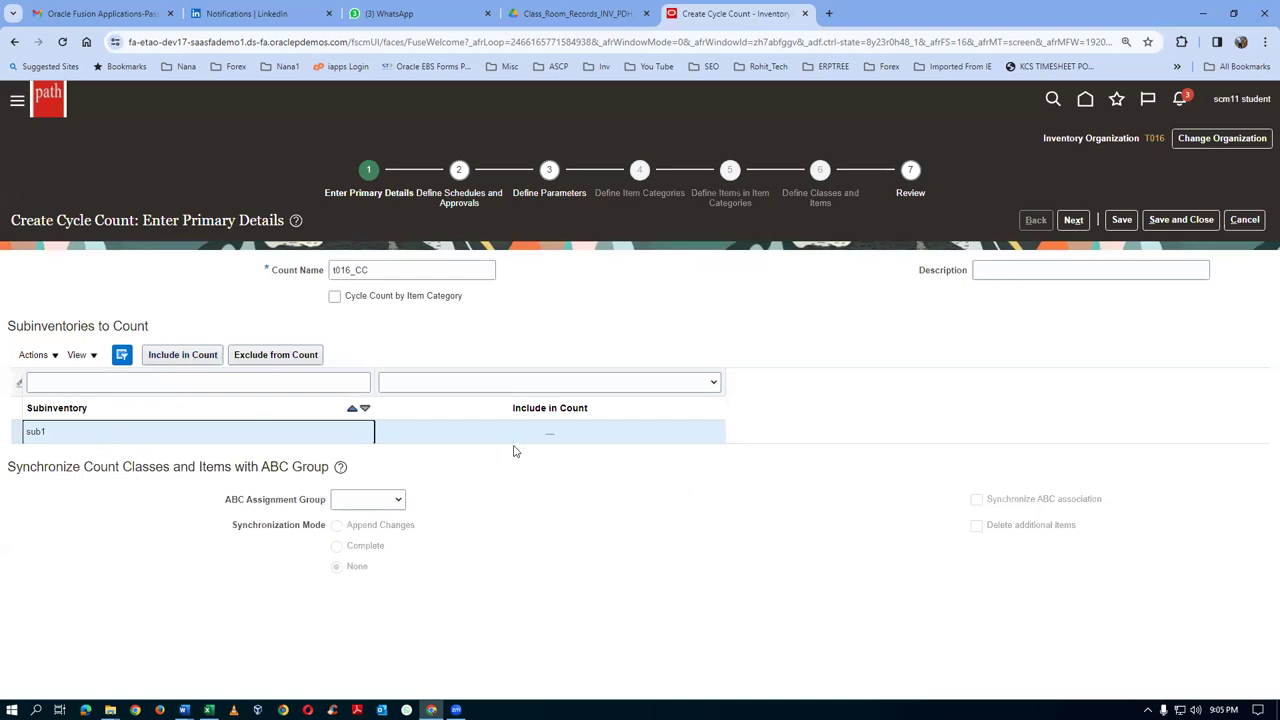
pyautogui.click(166, 359)
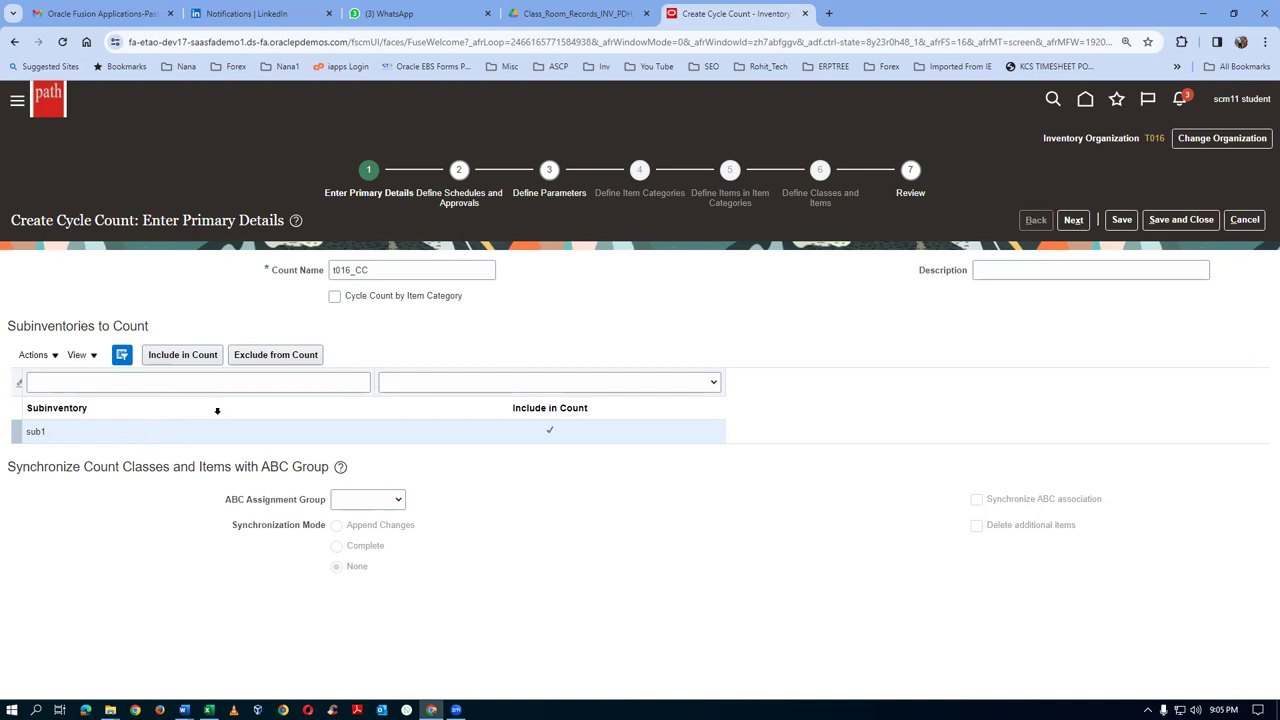
# - Link the cycle count to the t016 ass group with Complete synchronization and proceed to Define Schedules and Approvals
pyautogui.click(347, 506)
pyautogui.click(350, 527)
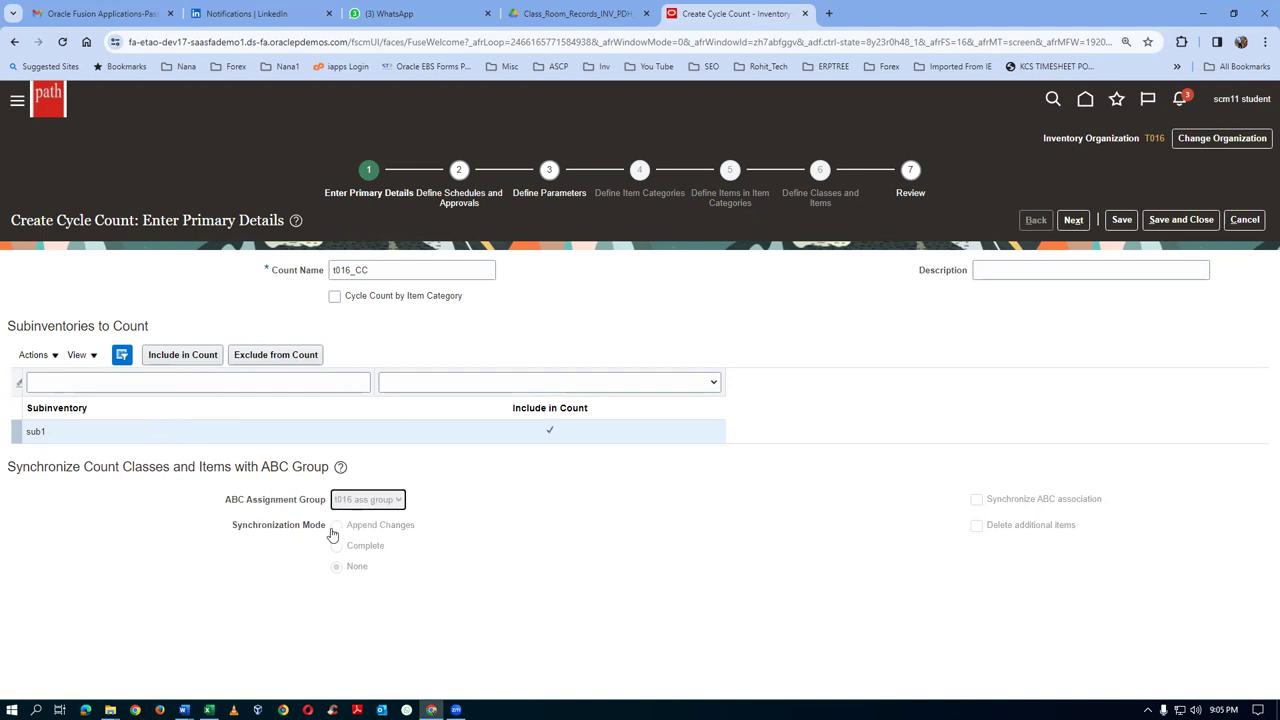
pyautogui.click(336, 546)
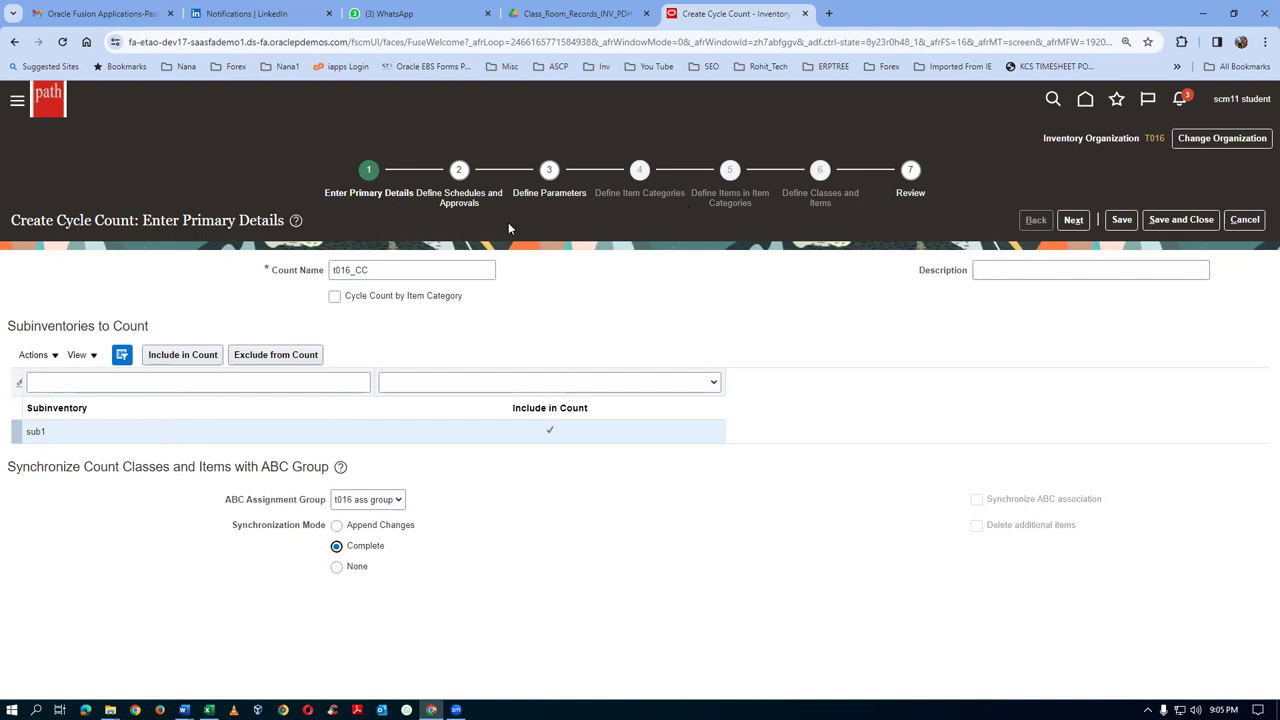
pyautogui.click(1072, 221)
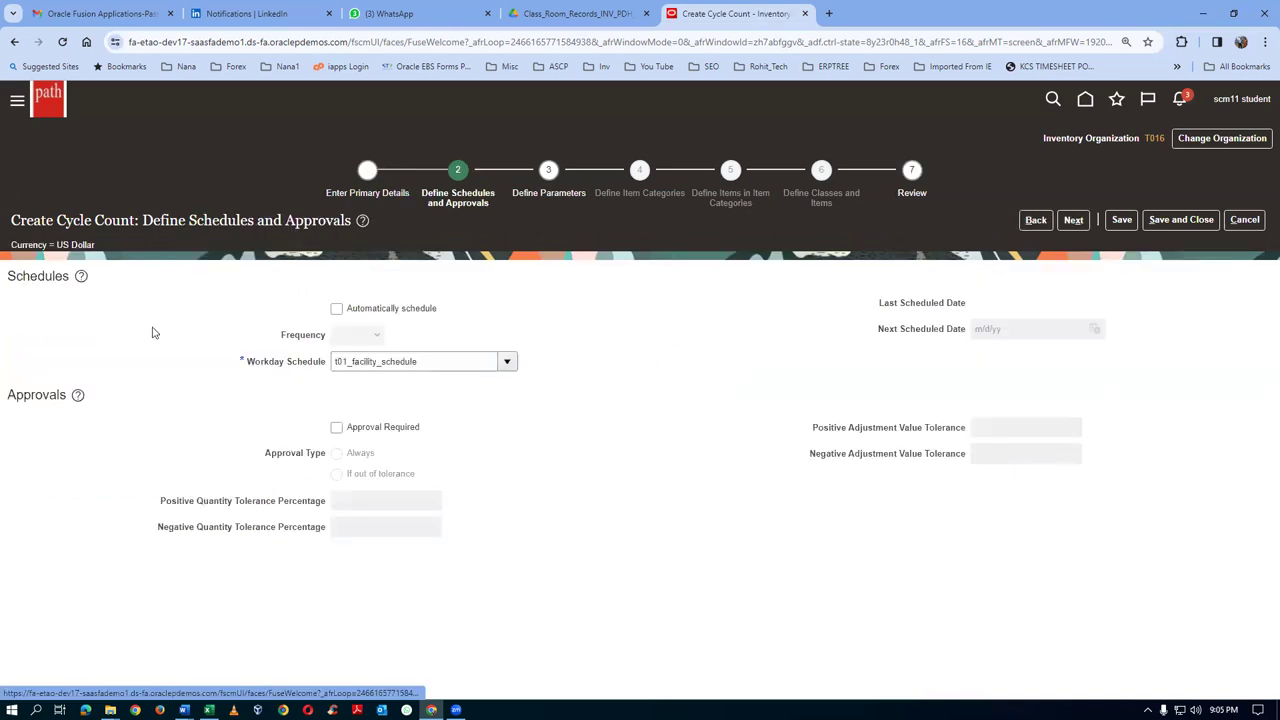
# - Turn on automatic scheduling for the cycle count with a Daily frequency
pyautogui.click(337, 310)
pyautogui.click(357, 337)
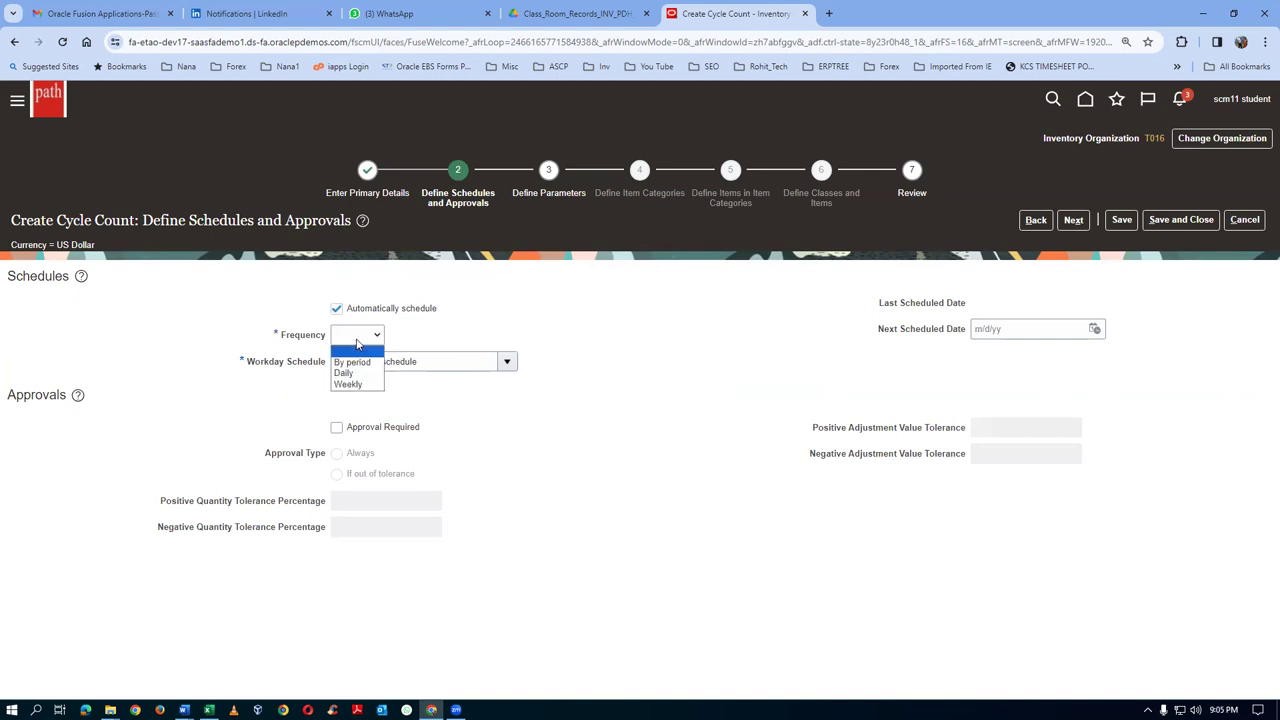
pyautogui.click(354, 370)
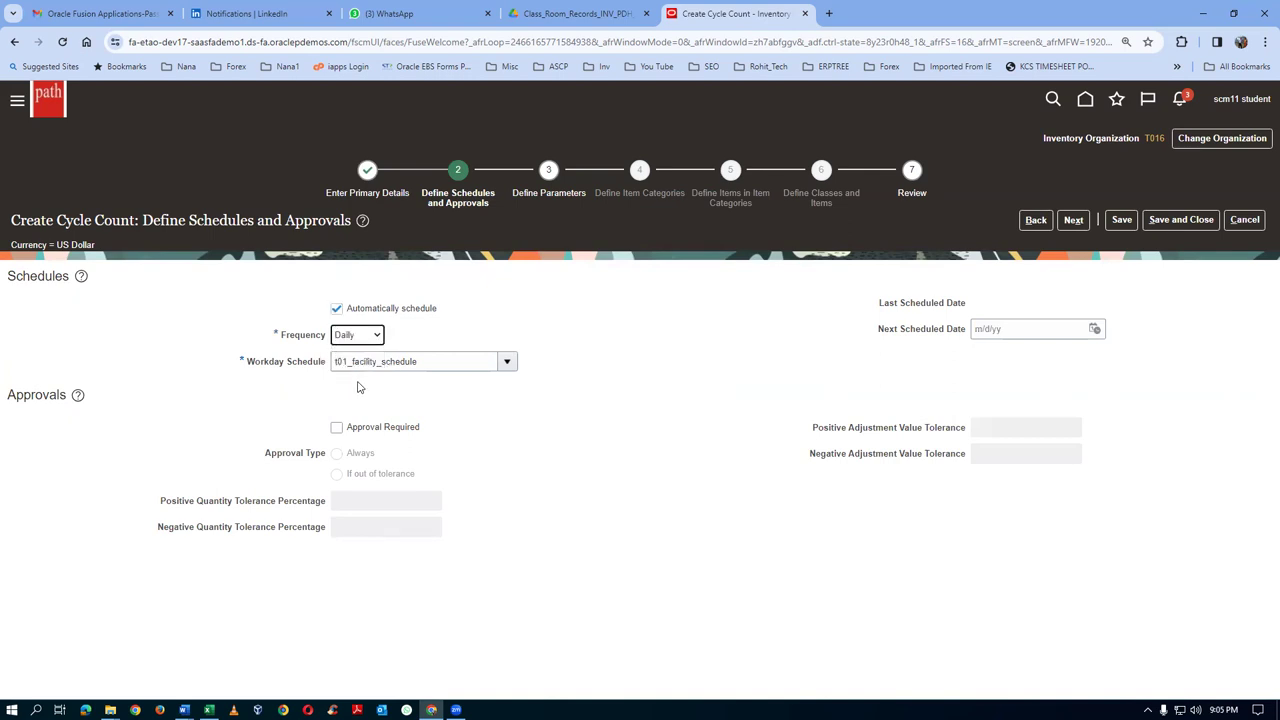
# - Require approval if out of tolerance, with positive and negative quantity tolerances of 10 percent, and proceed to Define Parameters
pyautogui.click(336, 428)
pyautogui.click(336, 474)
pyautogui.click(348, 509)
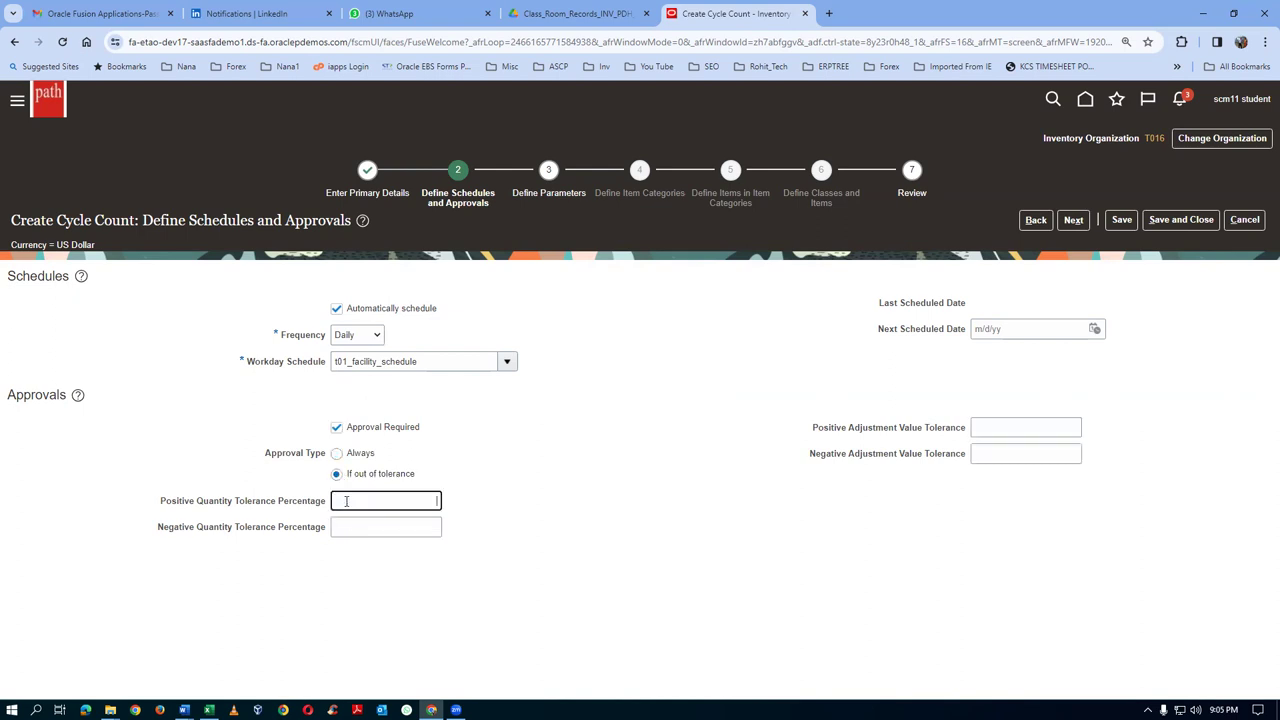
pyautogui.write('10')
pyautogui.press('Tab')
pyautogui.write('10')
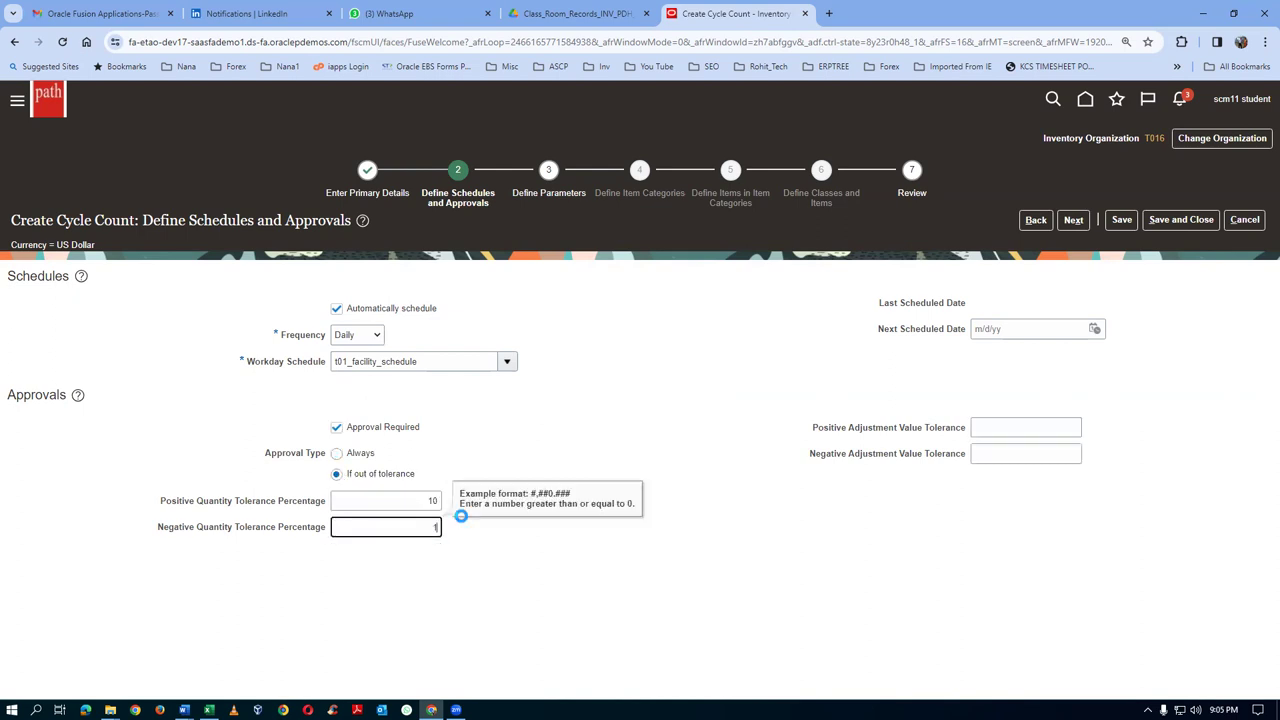
pyautogui.press('Tab')
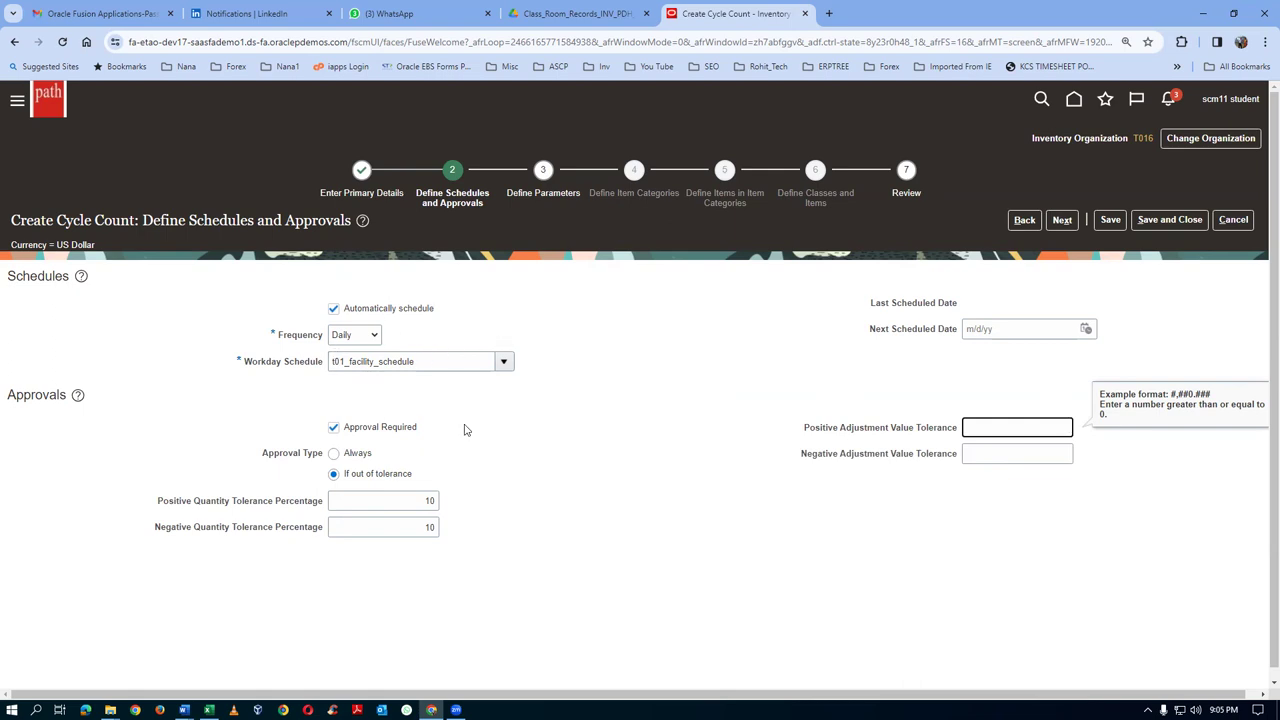
pyautogui.click(1063, 222)
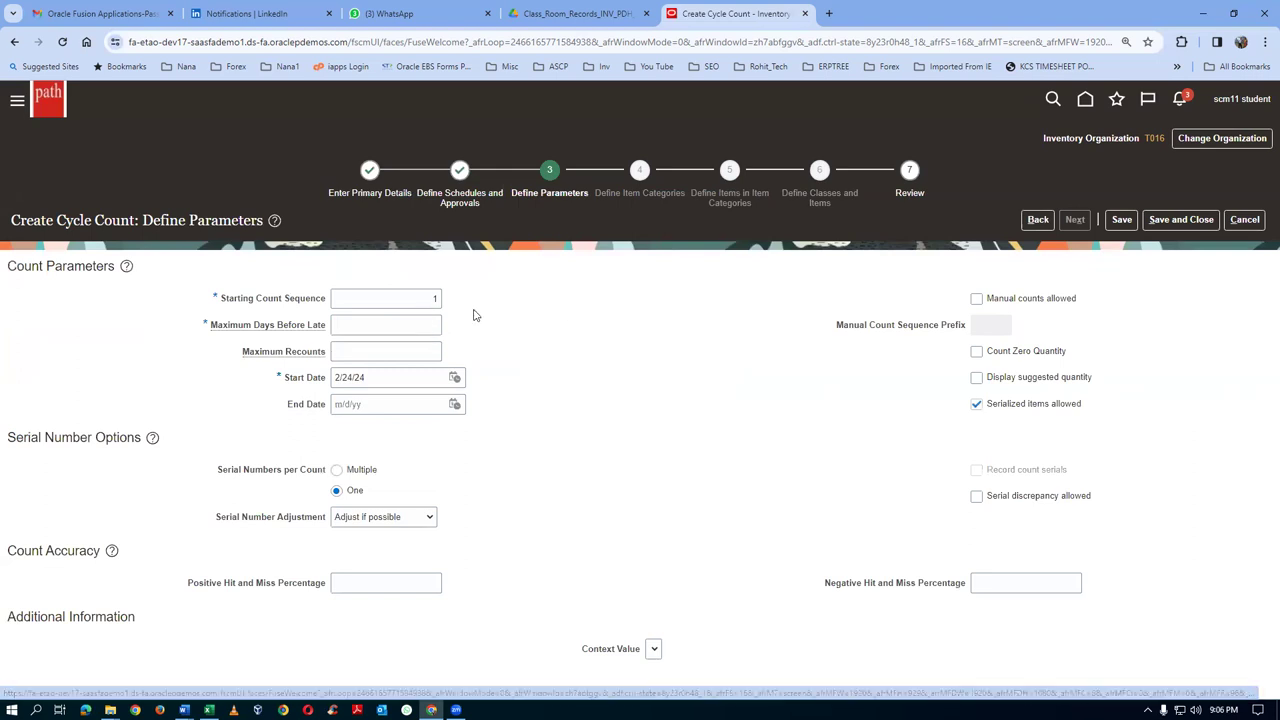
# - Set the starting count sequence to 1001, the maximum days before late to 2 and the maximum recounts to 1
pyautogui.click(433, 300)
pyautogui.write('1,001')
pyautogui.press('Tab')
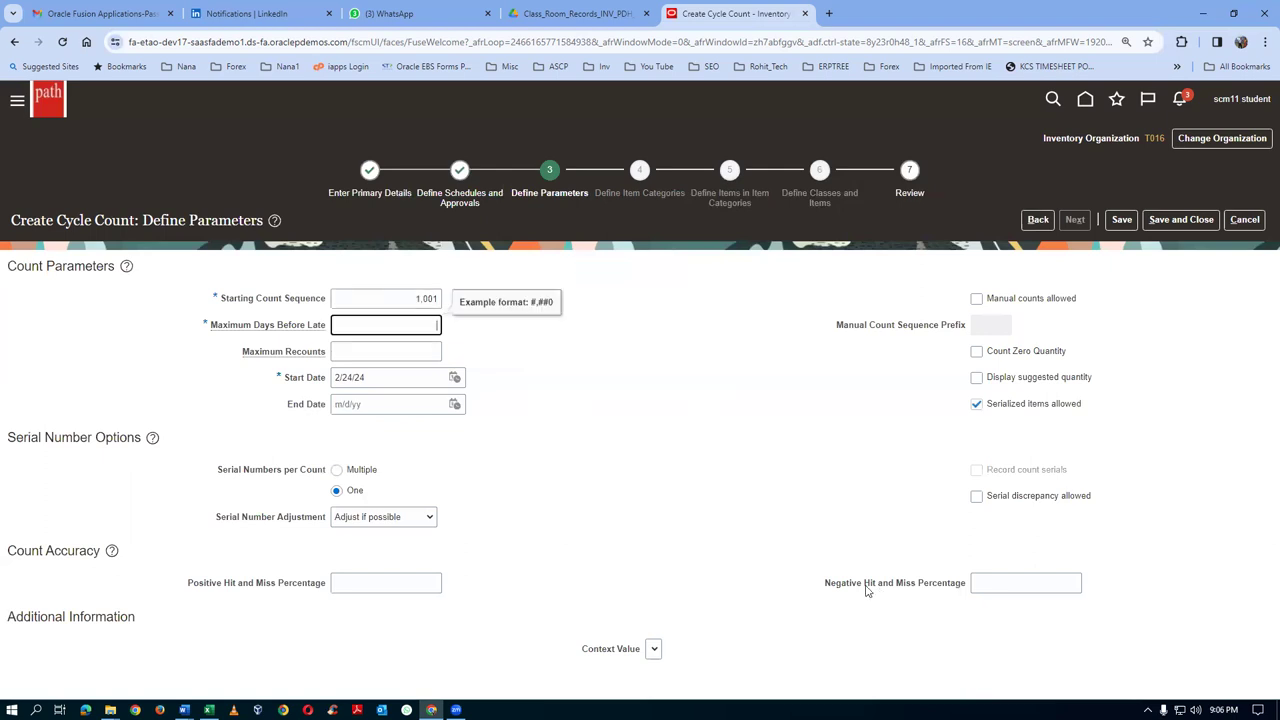
pyautogui.write('2')
pyautogui.press('Tab')
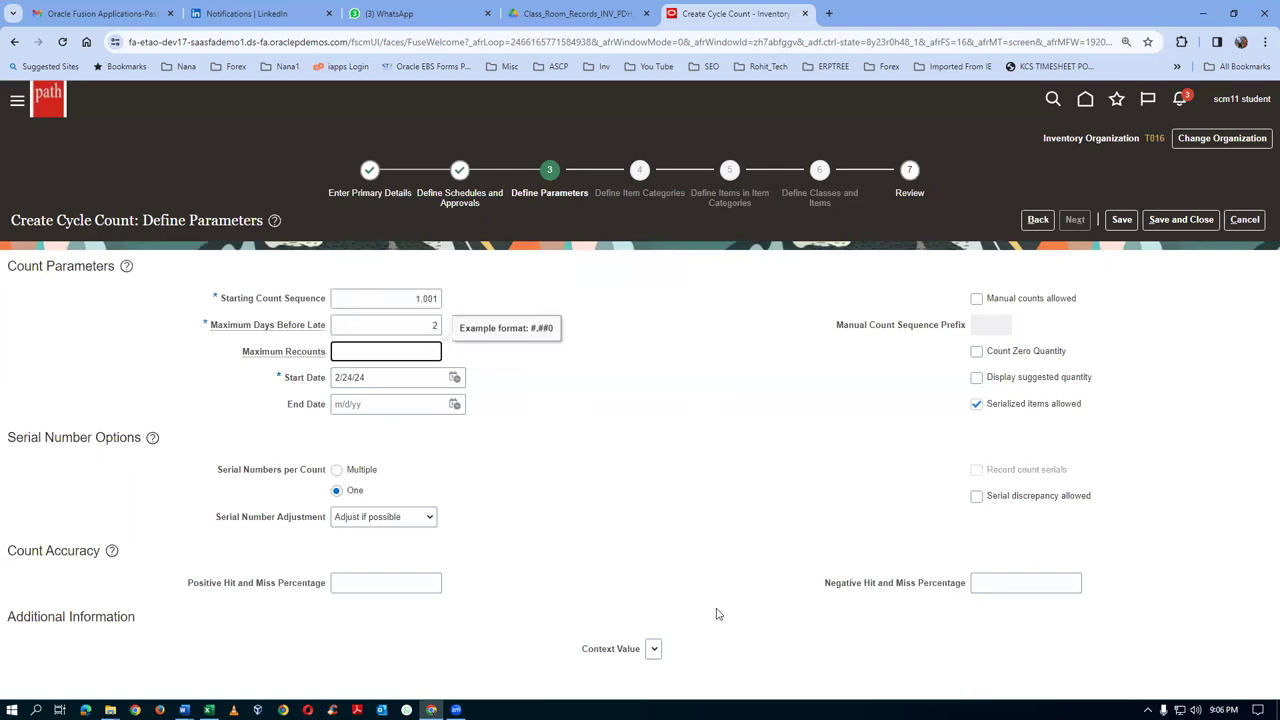
pyautogui.write('1')
pyautogui.press('Tab')
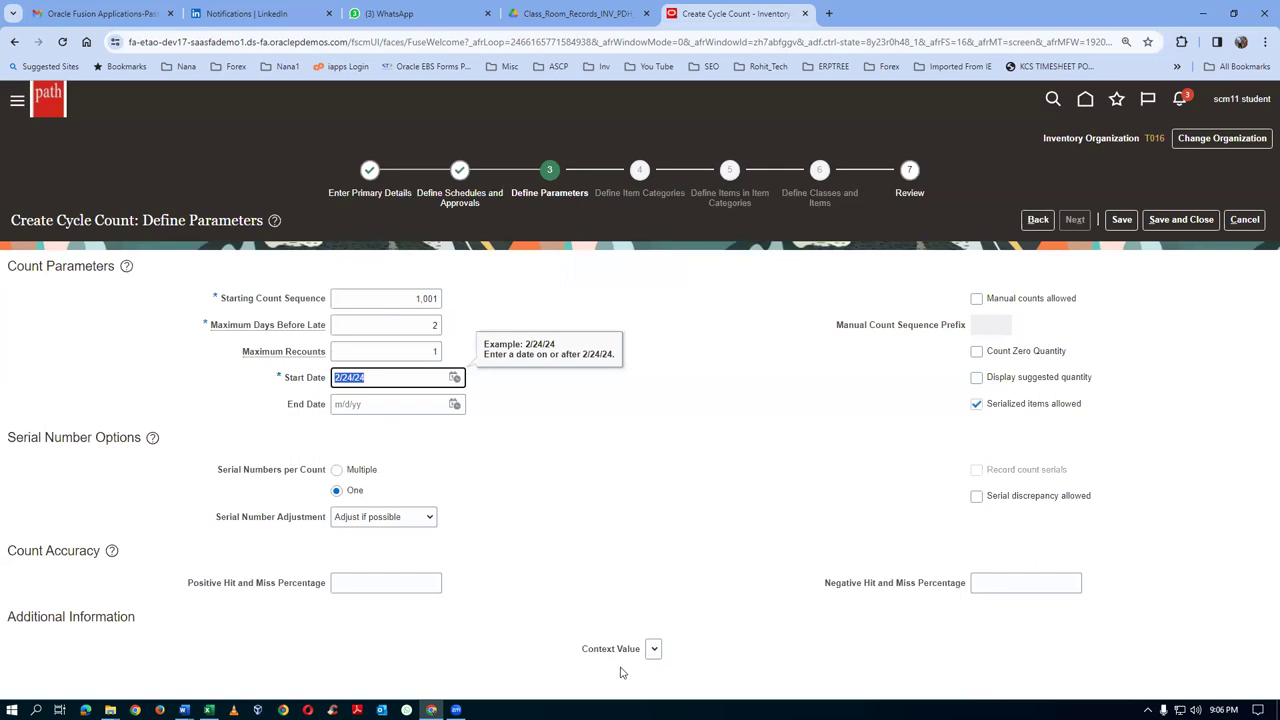
# - Set Multiple serial numbers per count with Review all adjustments, and enable Count Zero Quantity, Display suggested quantity, Record count serials and Serial discrepancy allowed
pyautogui.click(338, 472)
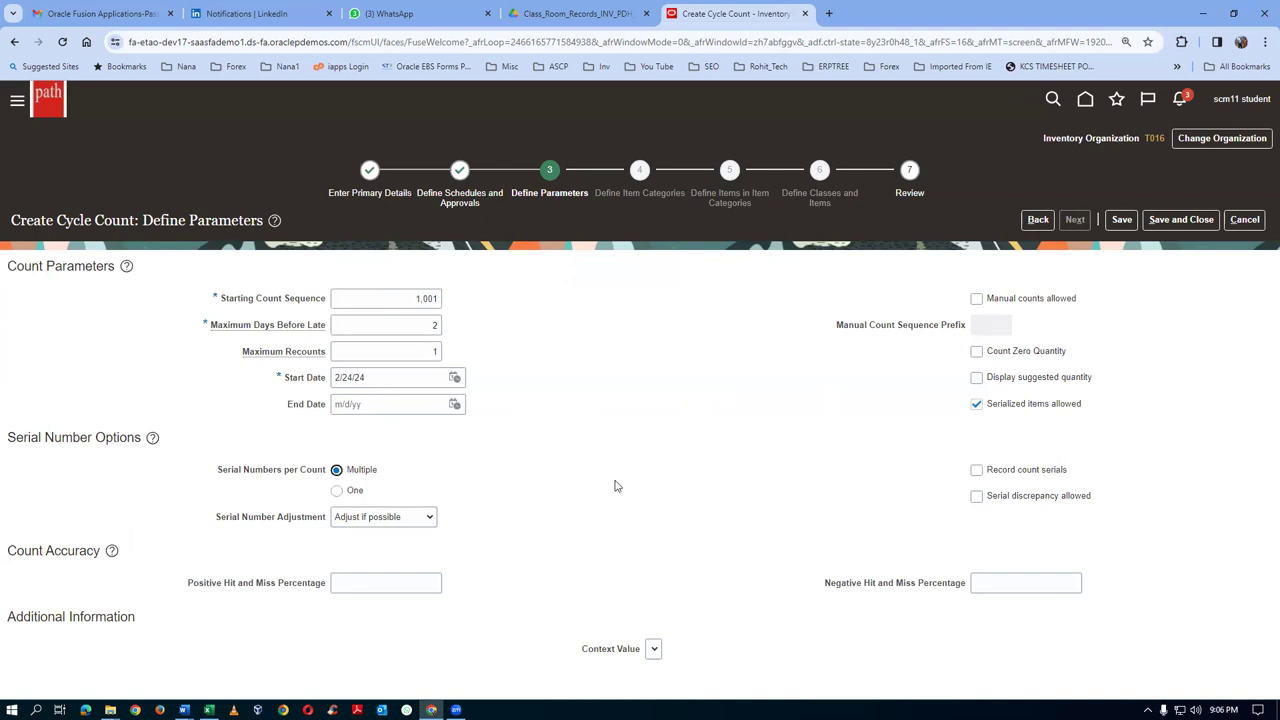
pyautogui.click(977, 354)
pyautogui.click(978, 380)
pyautogui.click(976, 472)
pyautogui.click(977, 496)
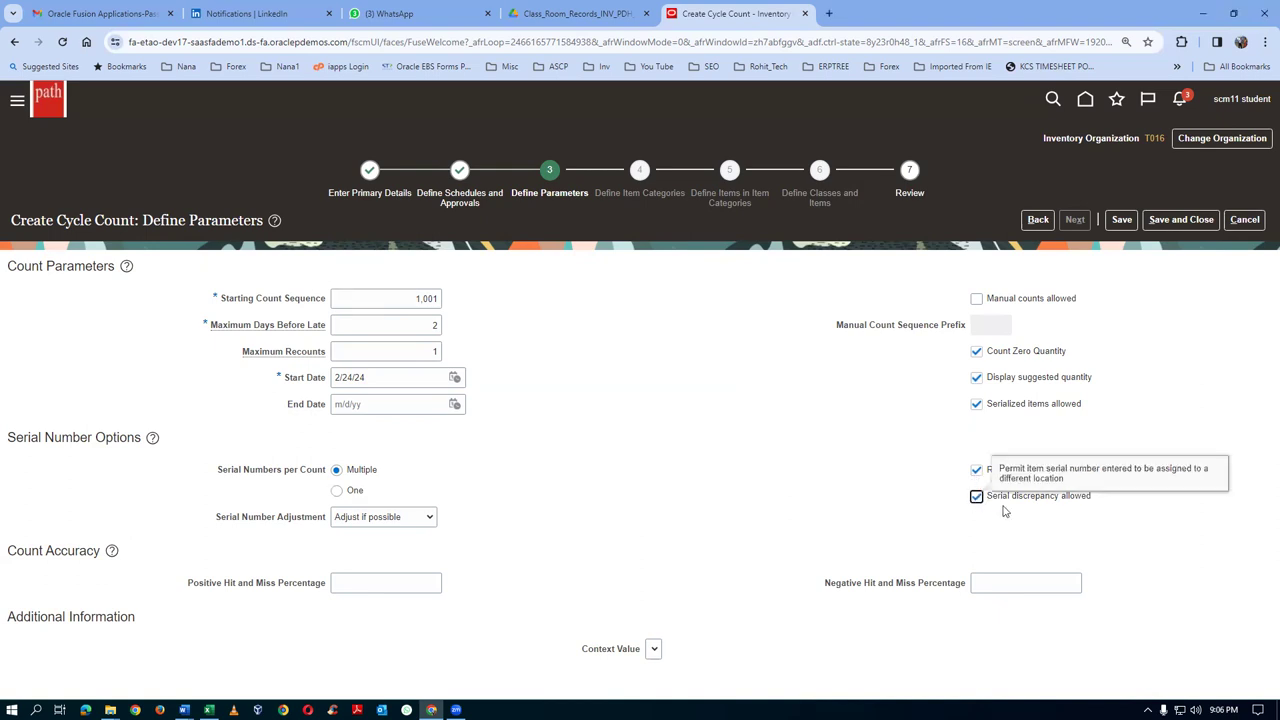
pyautogui.click(372, 518)
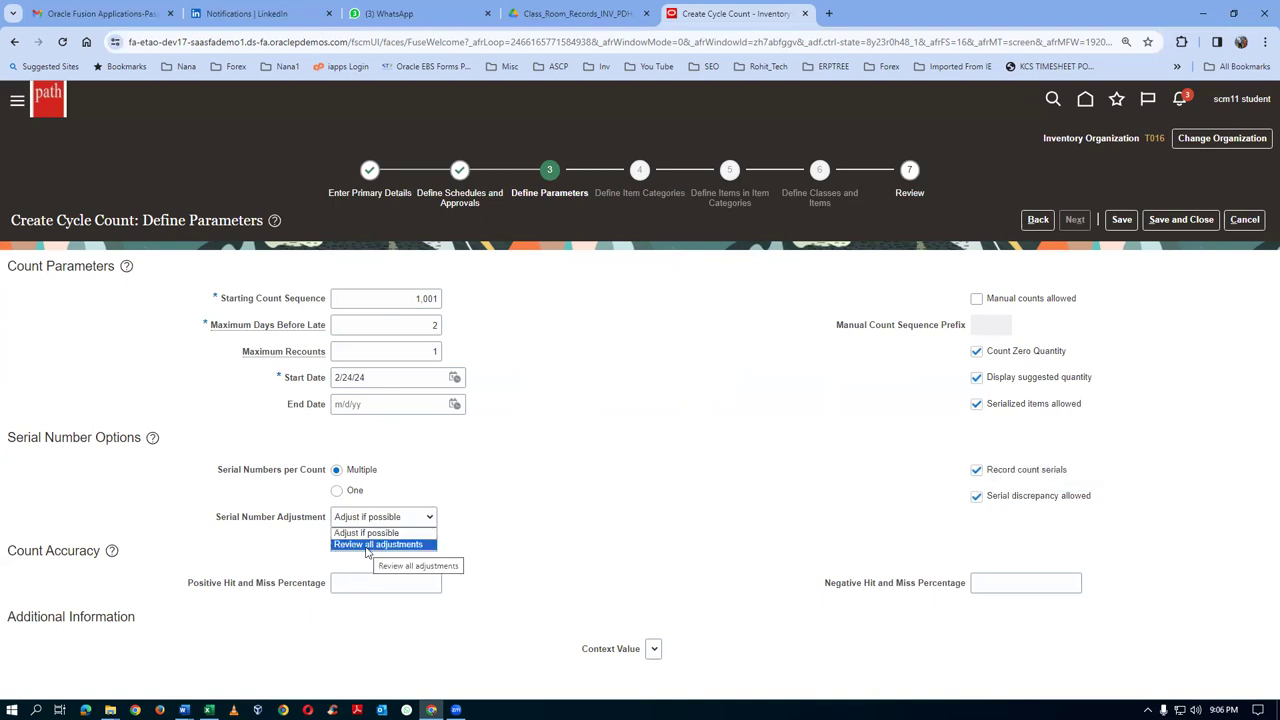
pyautogui.click(366, 545)
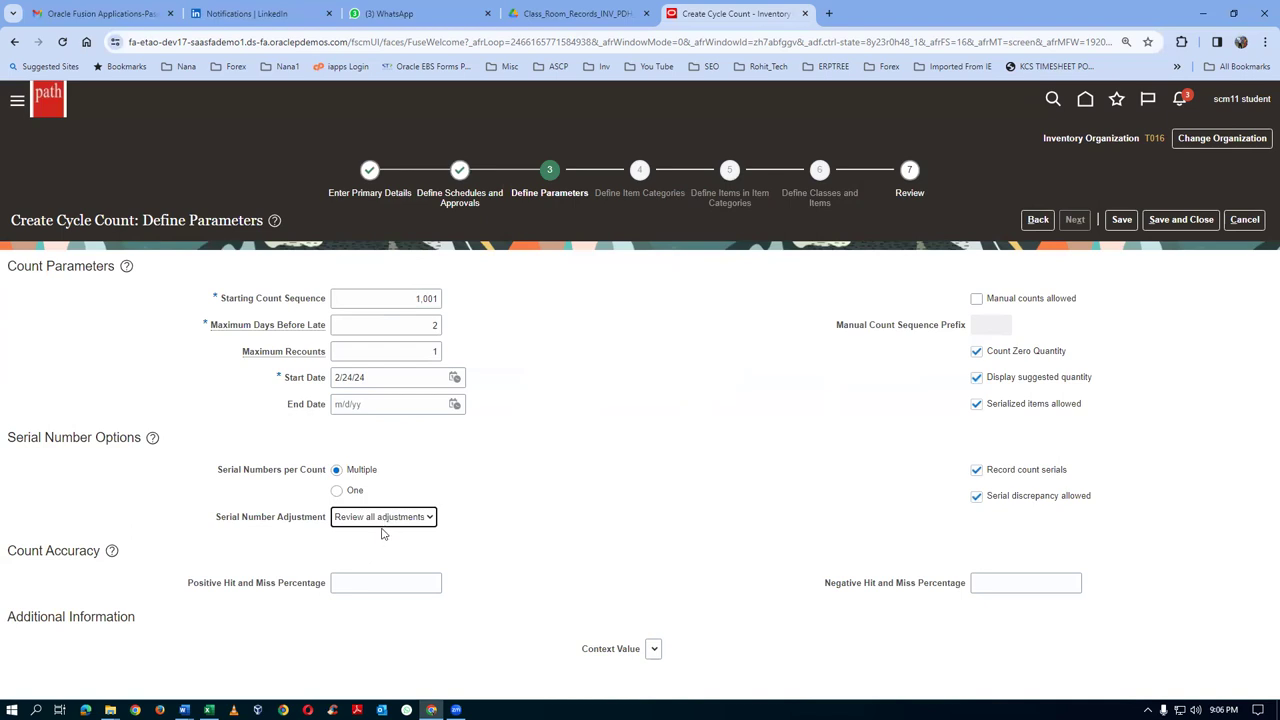
# - Set the positive and negative hit and miss percentages to 2, and save and close the cycle count
pyautogui.click(370, 583)
pyautogui.write('2')
pyautogui.press('Tab')
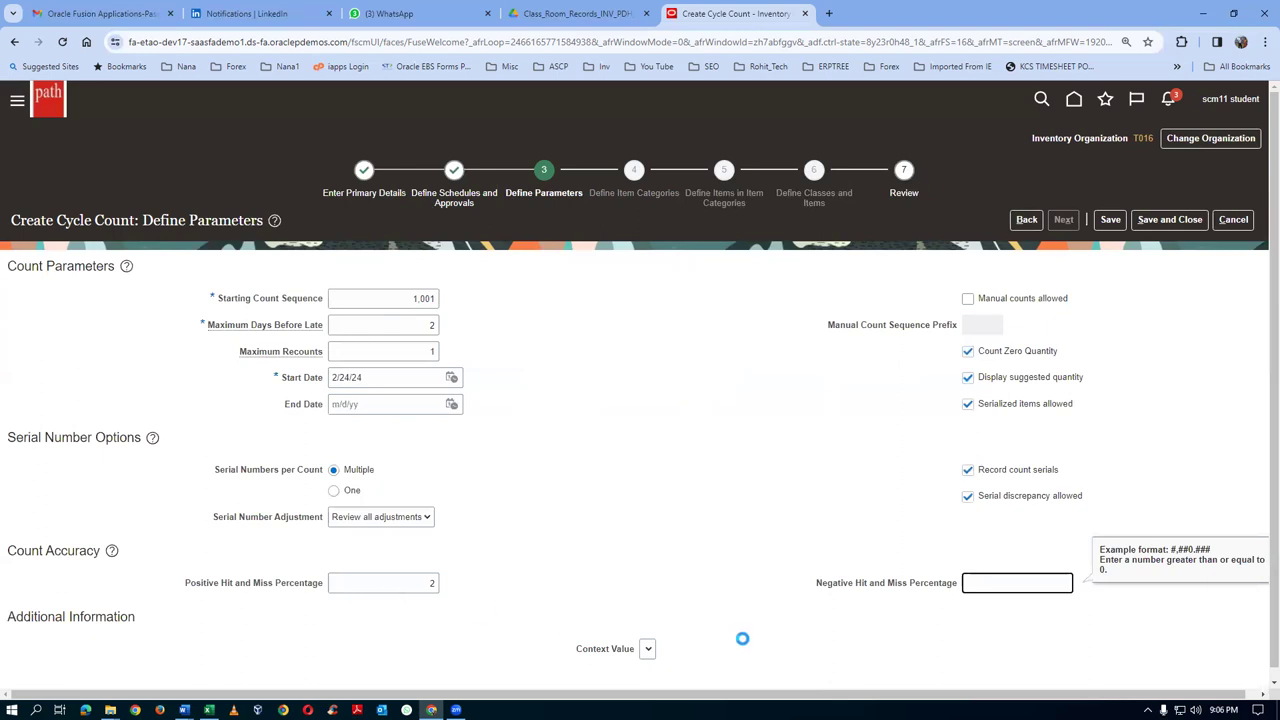
pyautogui.write('2')
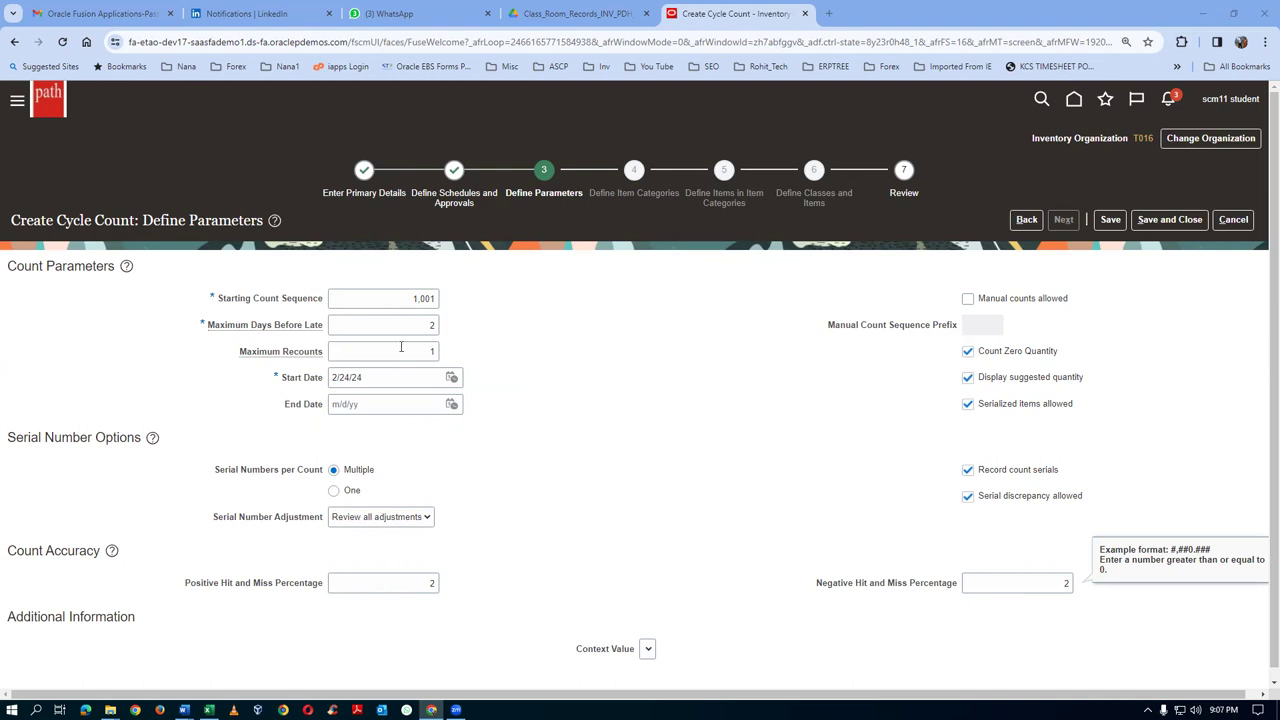
pyautogui.click(1169, 222)
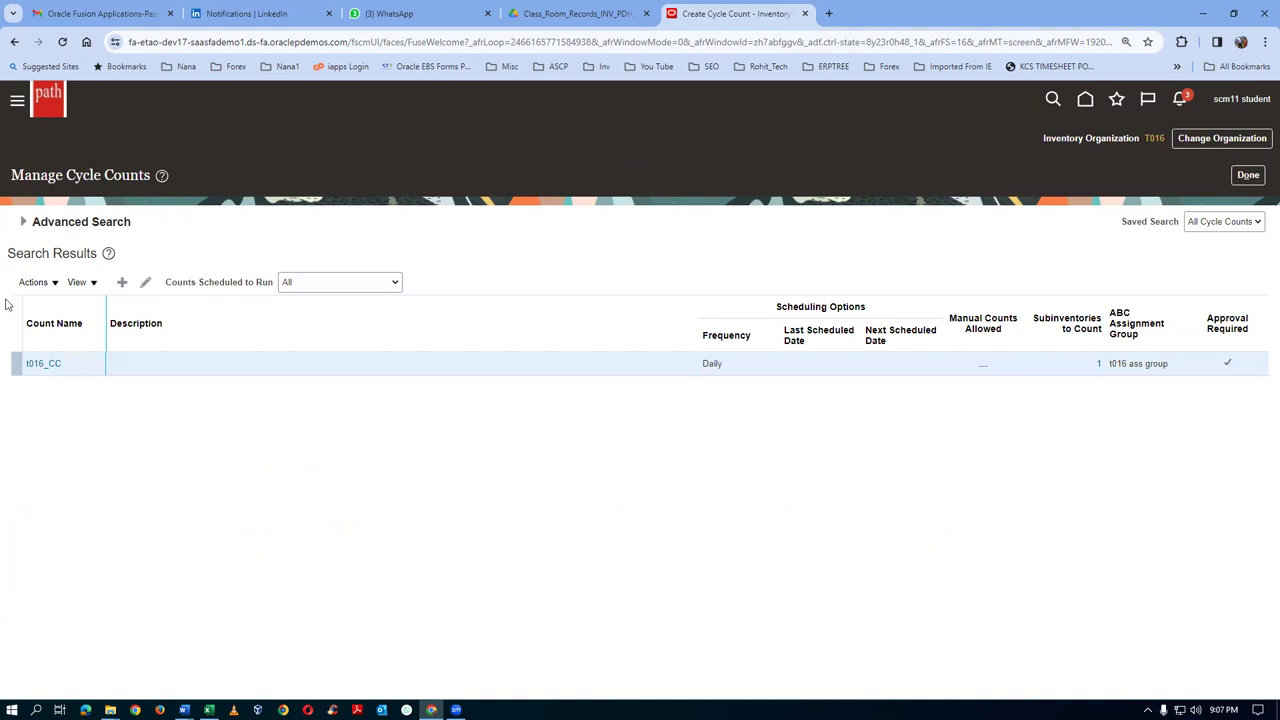
# - Open cycle count t016_CC for editing and advance to the Define Classes and Items stage
pyautogui.click(23, 221)
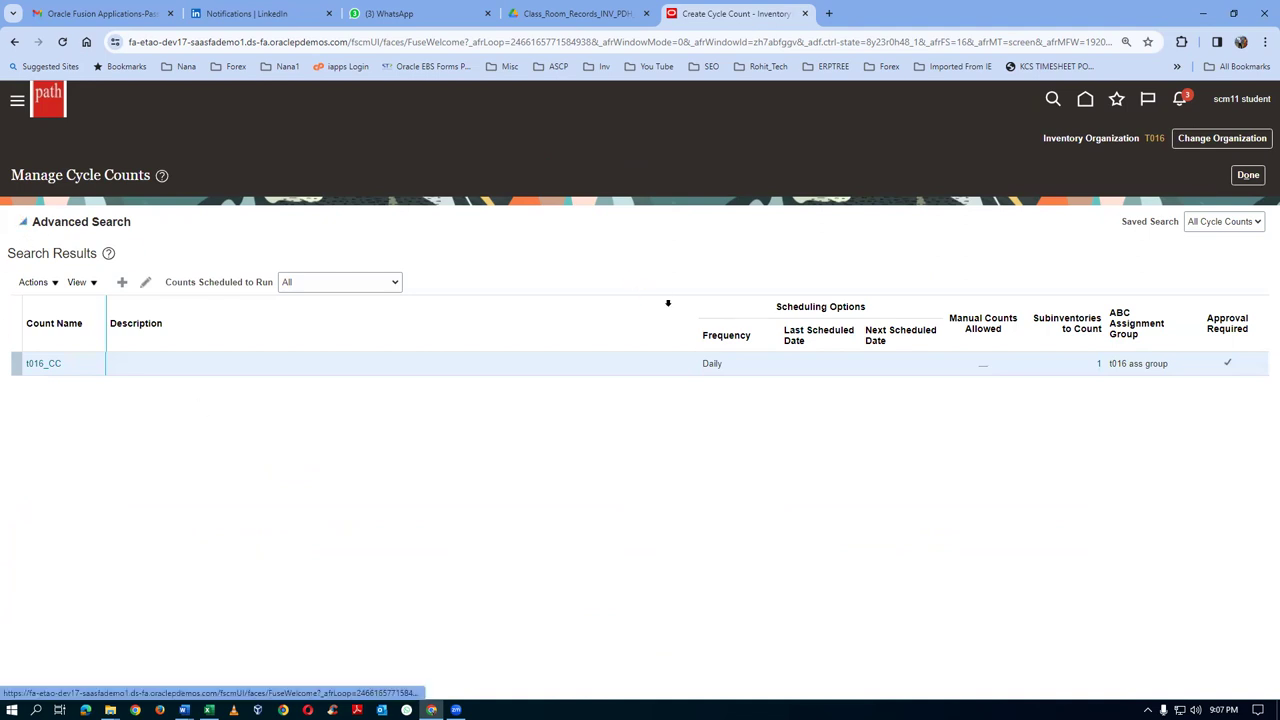
pyautogui.click(1038, 362)
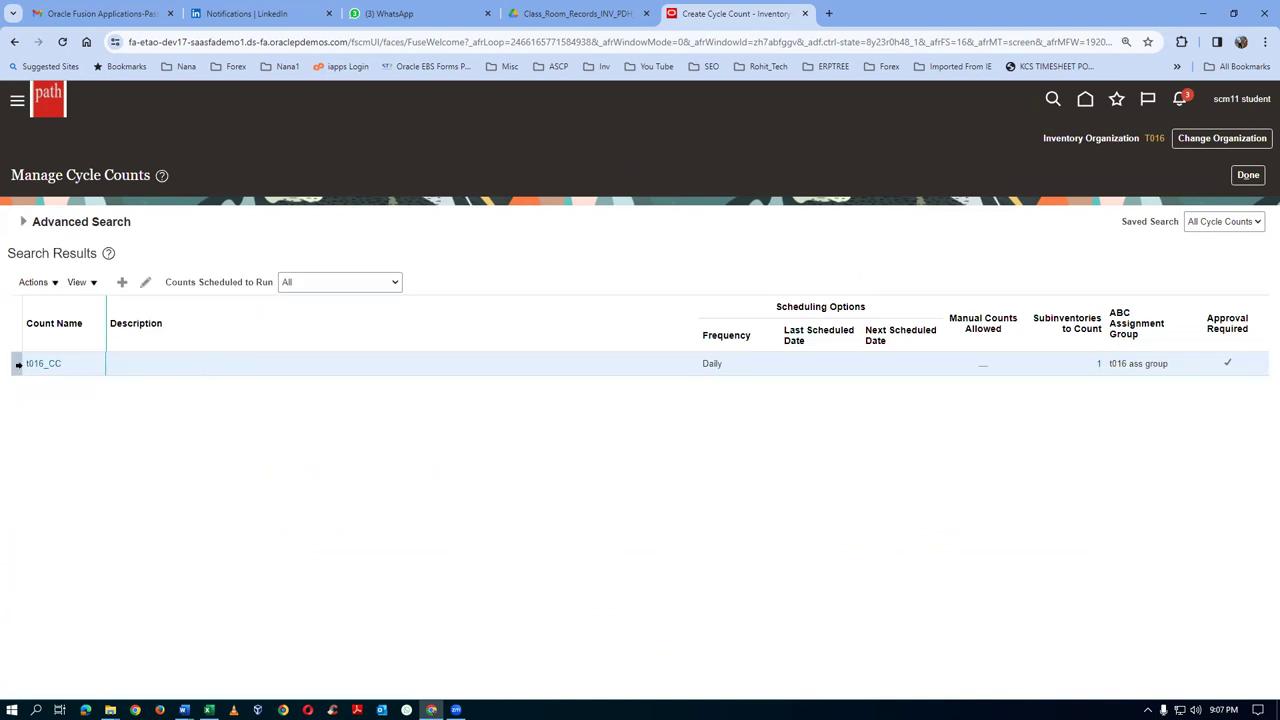
pyautogui.click(16, 363)
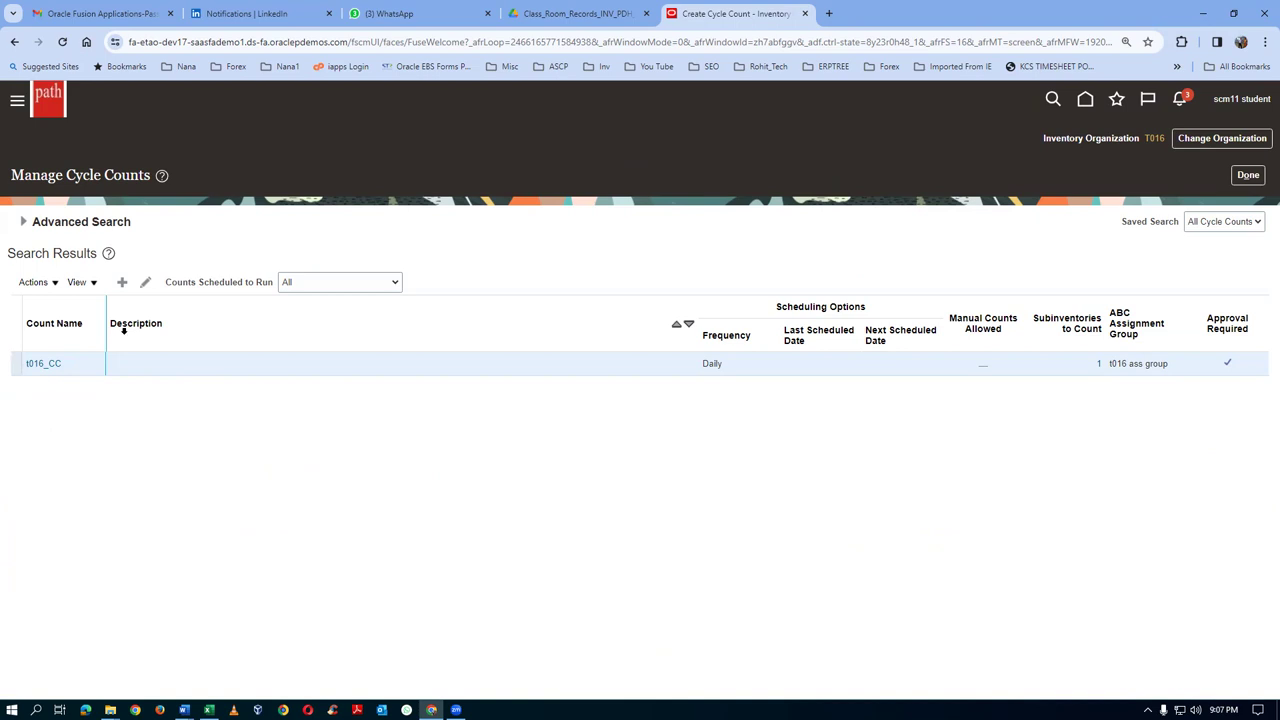
pyautogui.click(145, 283)
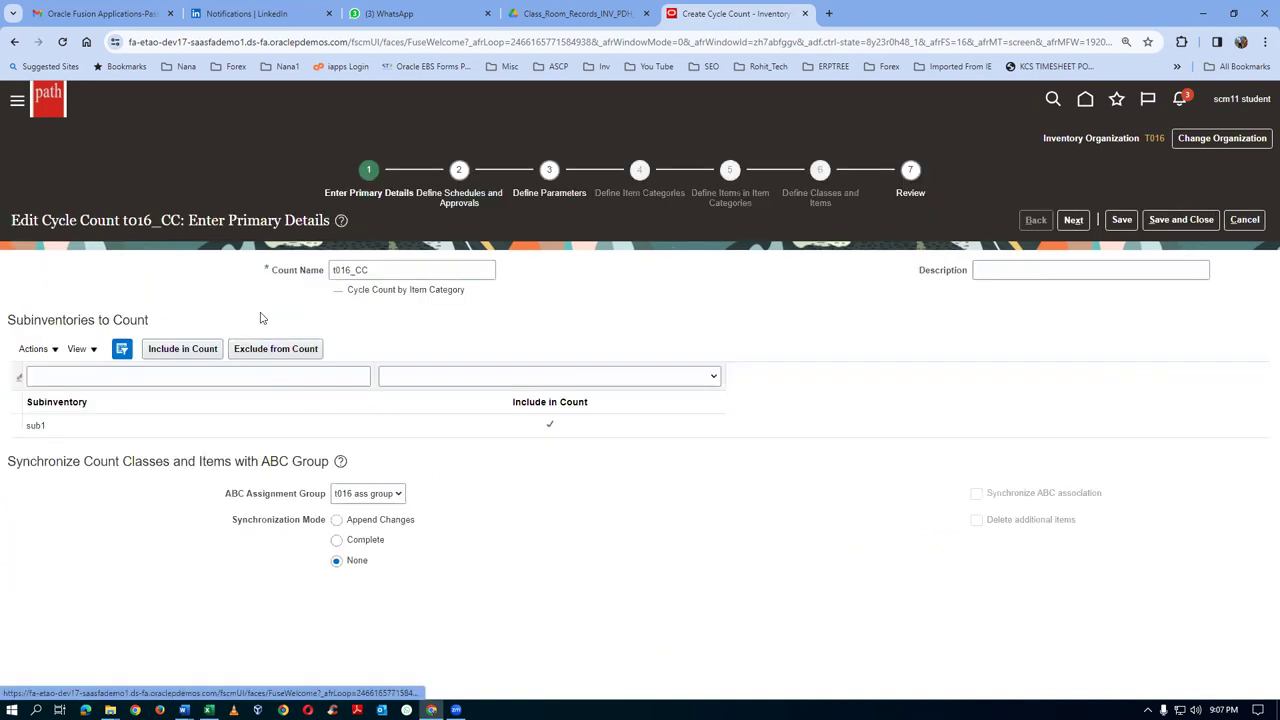
pyautogui.click(1074, 220)
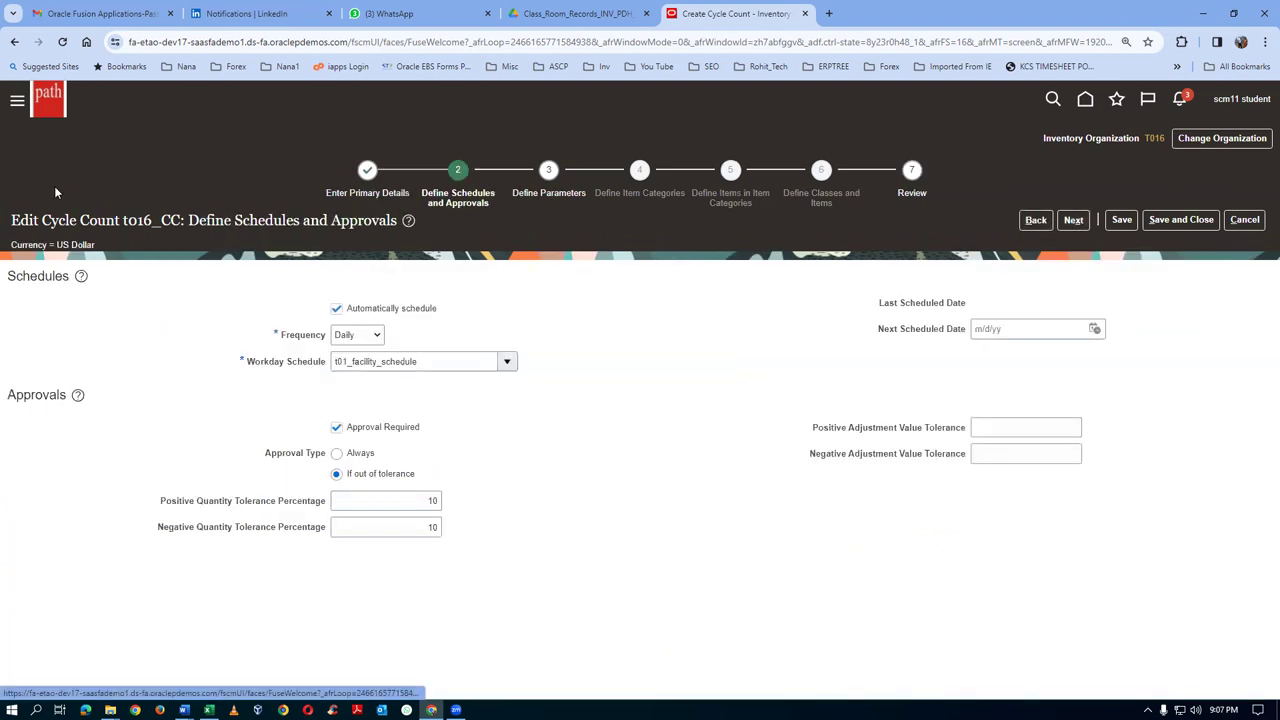
pyautogui.click(1072, 222)
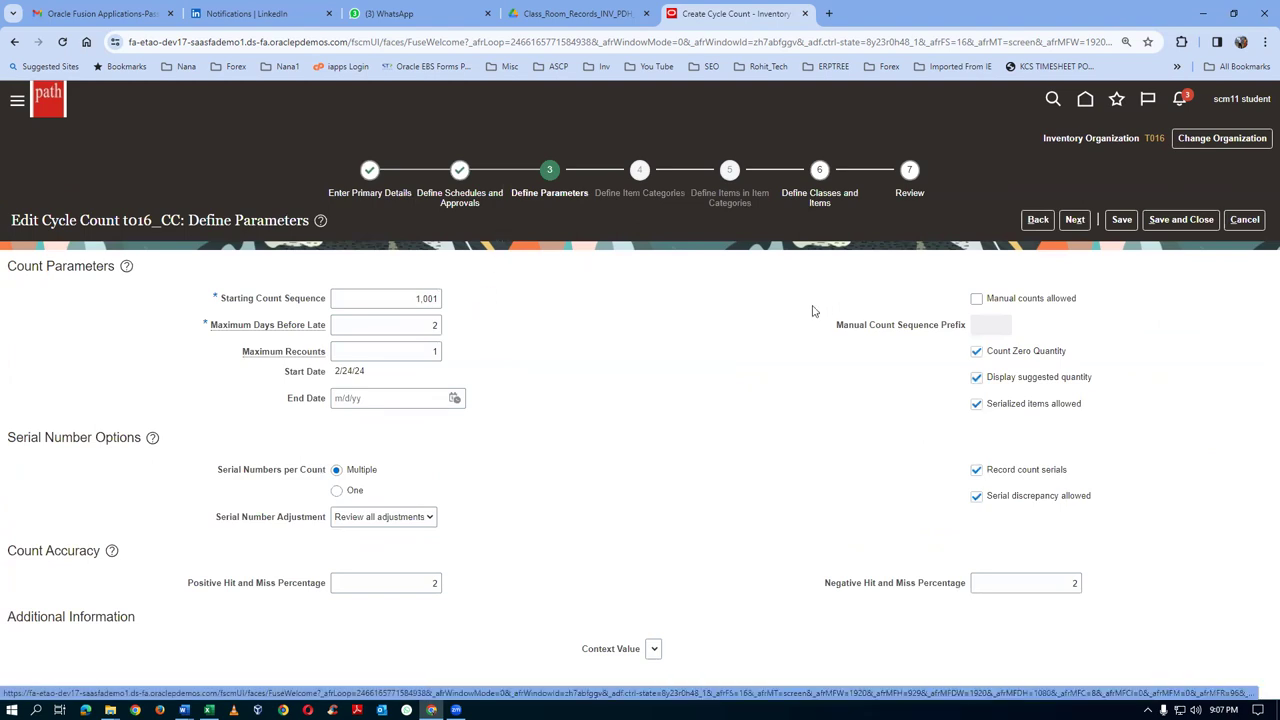
pyautogui.click(1074, 220)
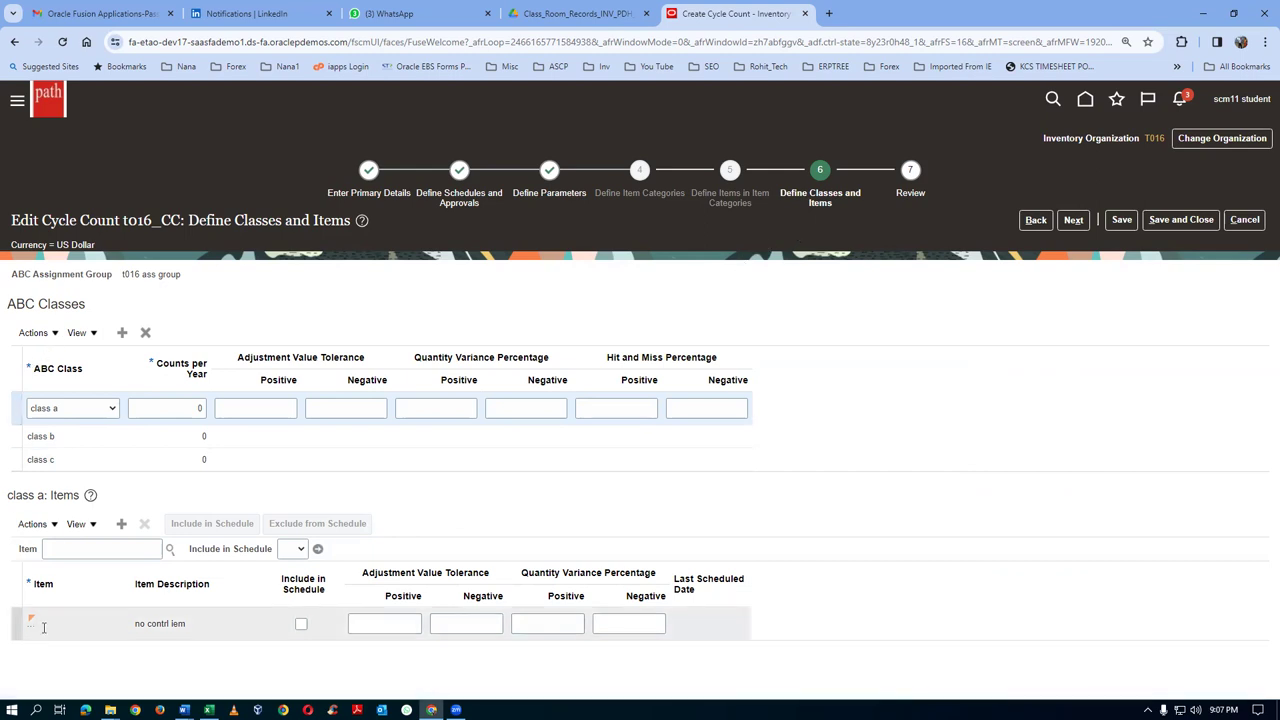
# - Check the items of class b and class c, and set the counts per year to 365 for classes a, b and c
pyautogui.click(18, 436)
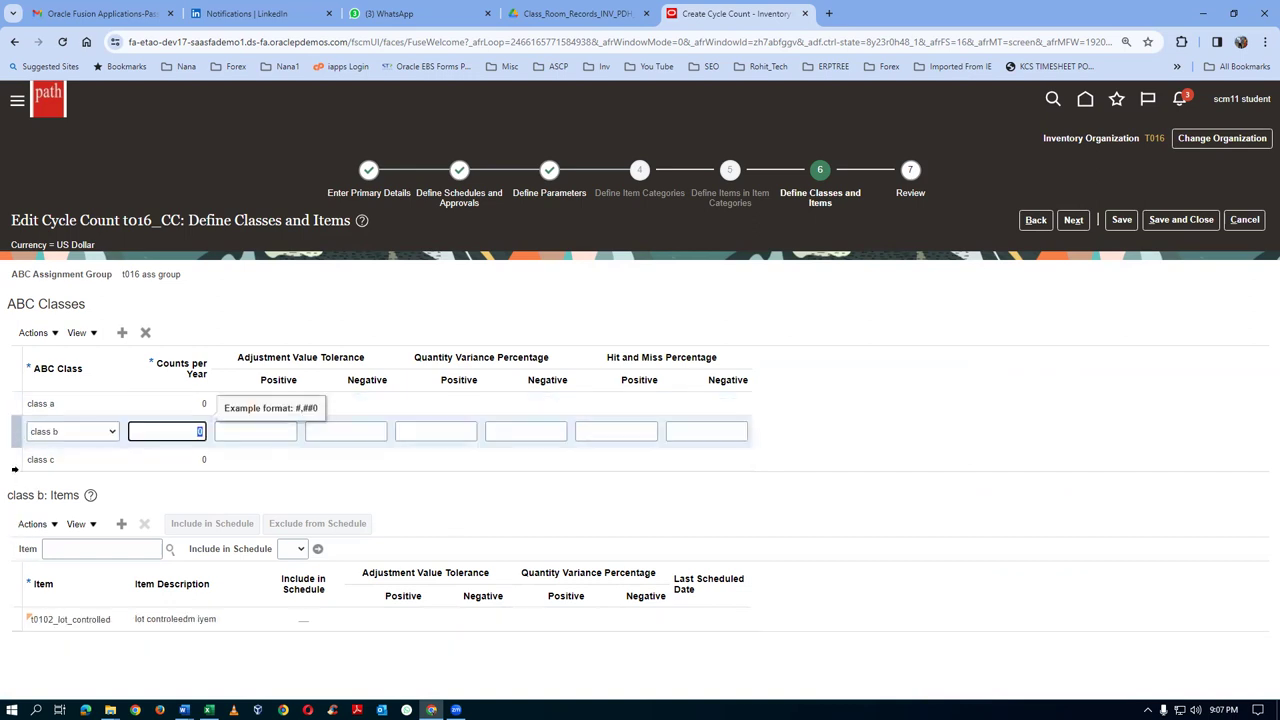
pyautogui.click(16, 466)
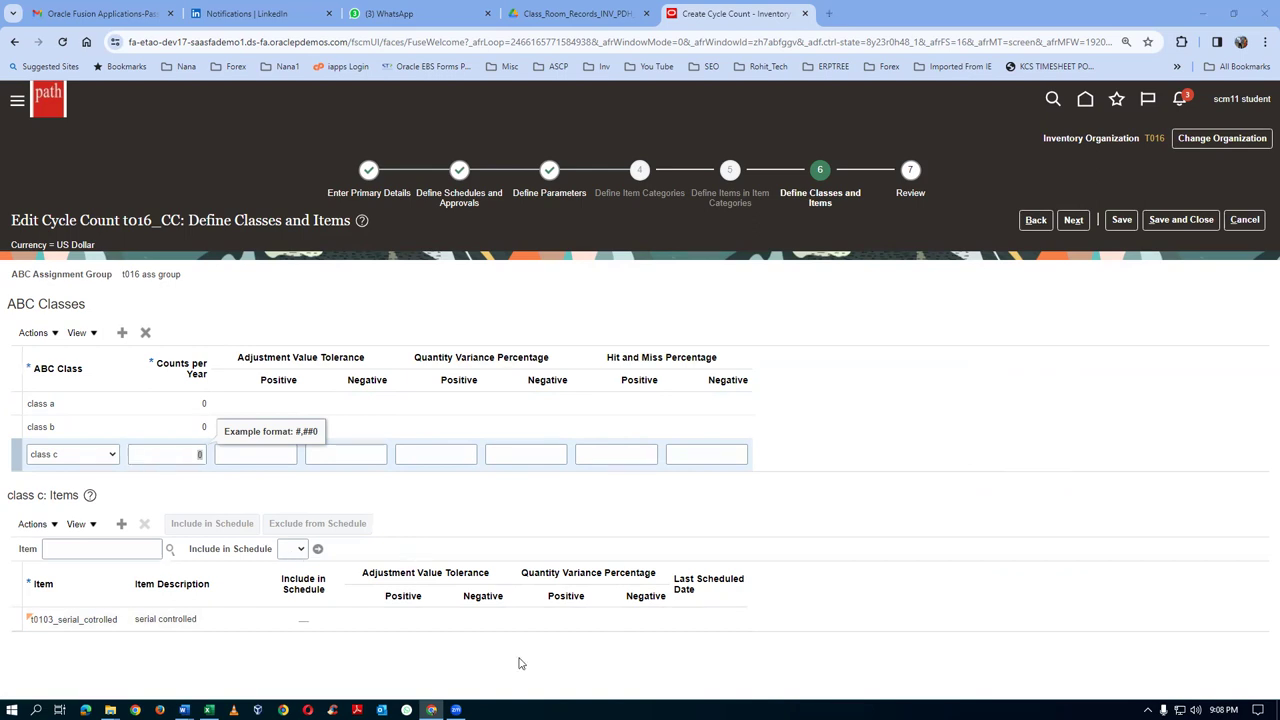
pyautogui.click(1114, 471)
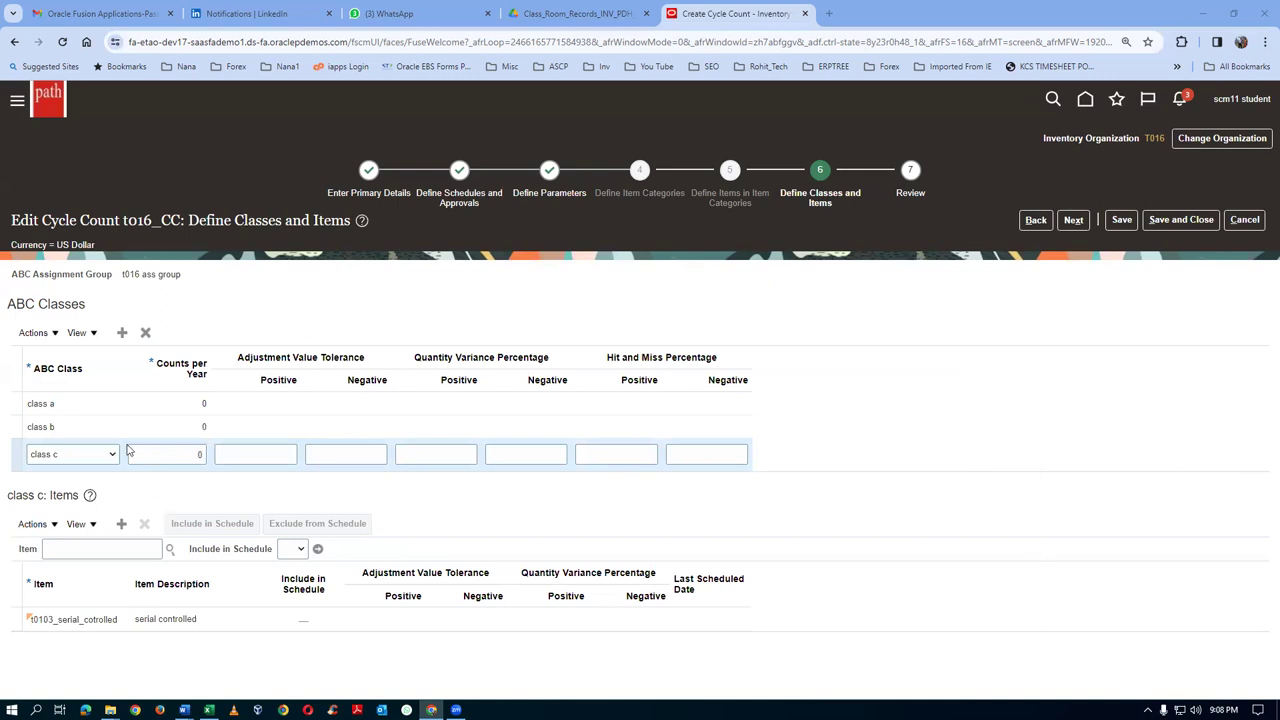
pyautogui.click(15, 406)
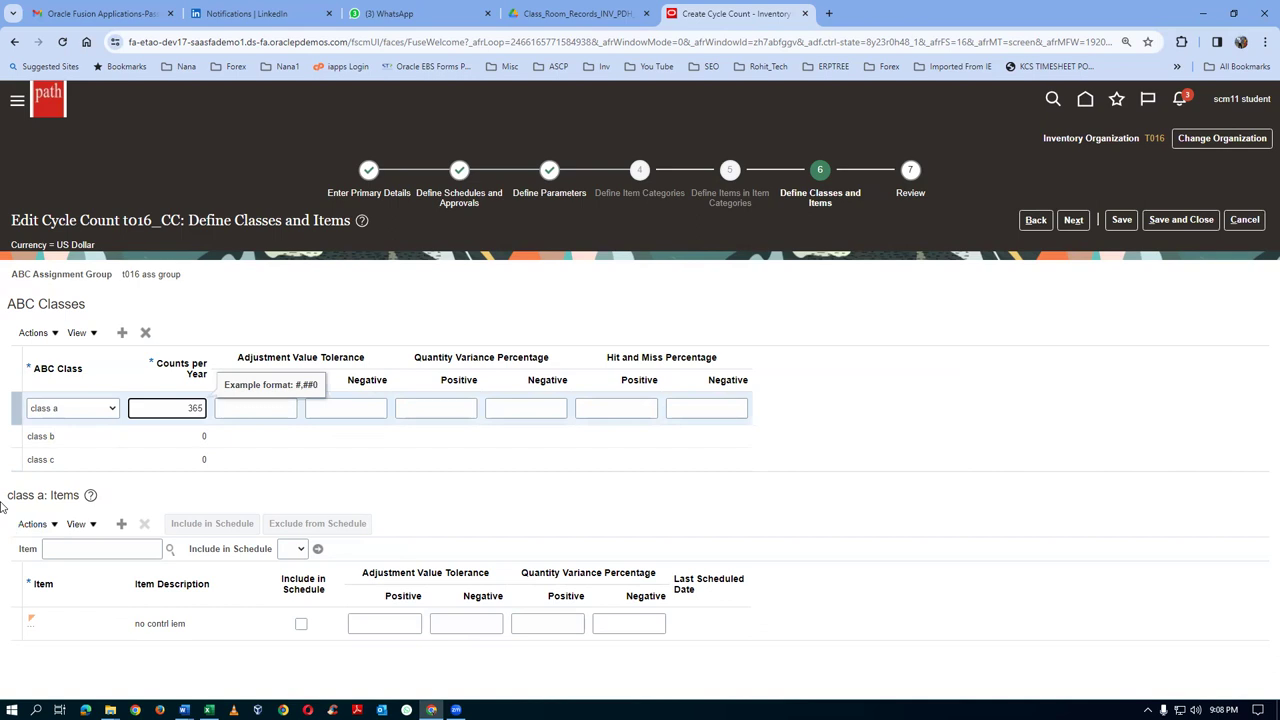
pyautogui.click(129, 438)
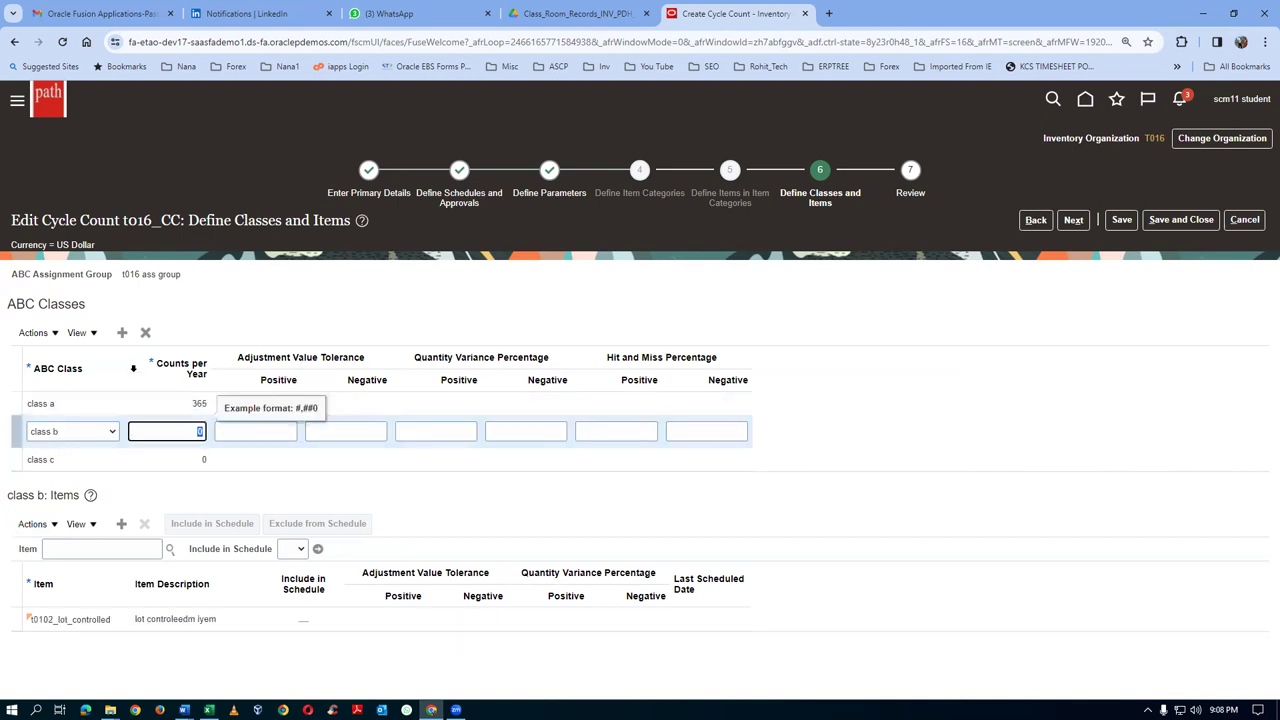
pyautogui.write('365')
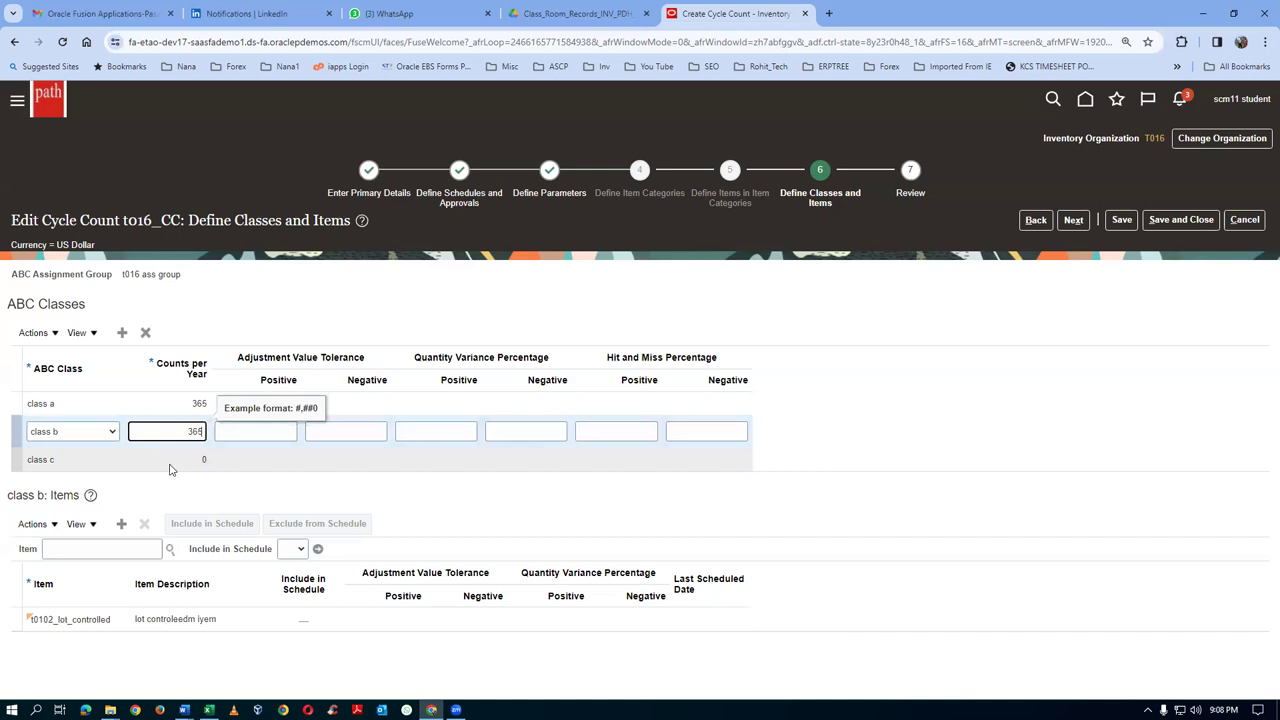
pyautogui.click(172, 459)
pyautogui.write('365')
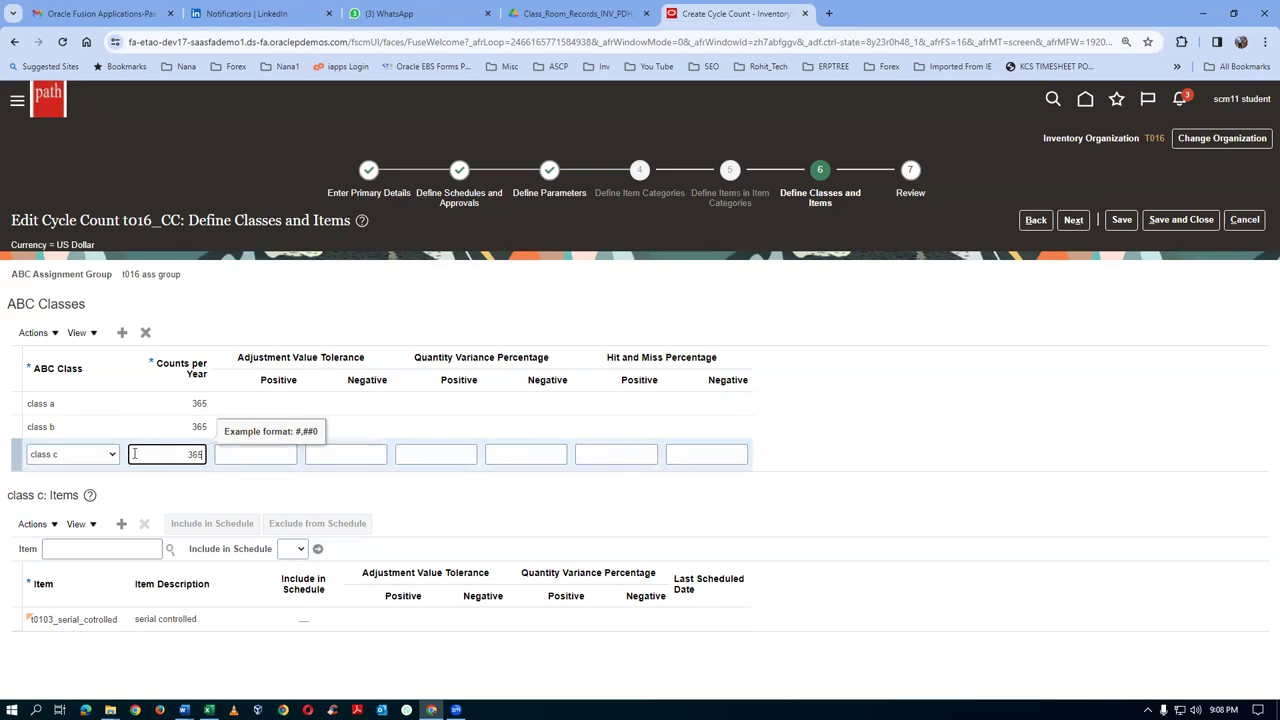
# - Try 52 counts per year for class c, and set the value back to 365
pyautogui.moveTo(134, 454); pyautogui.dragTo(212, 462)
pyautogui.press('BackSpace')
pyautogui.write('52')
pyautogui.moveTo(172, 457); pyautogui.dragTo(221, 471)
pyautogui.write('365')
pyautogui.press('Tab')
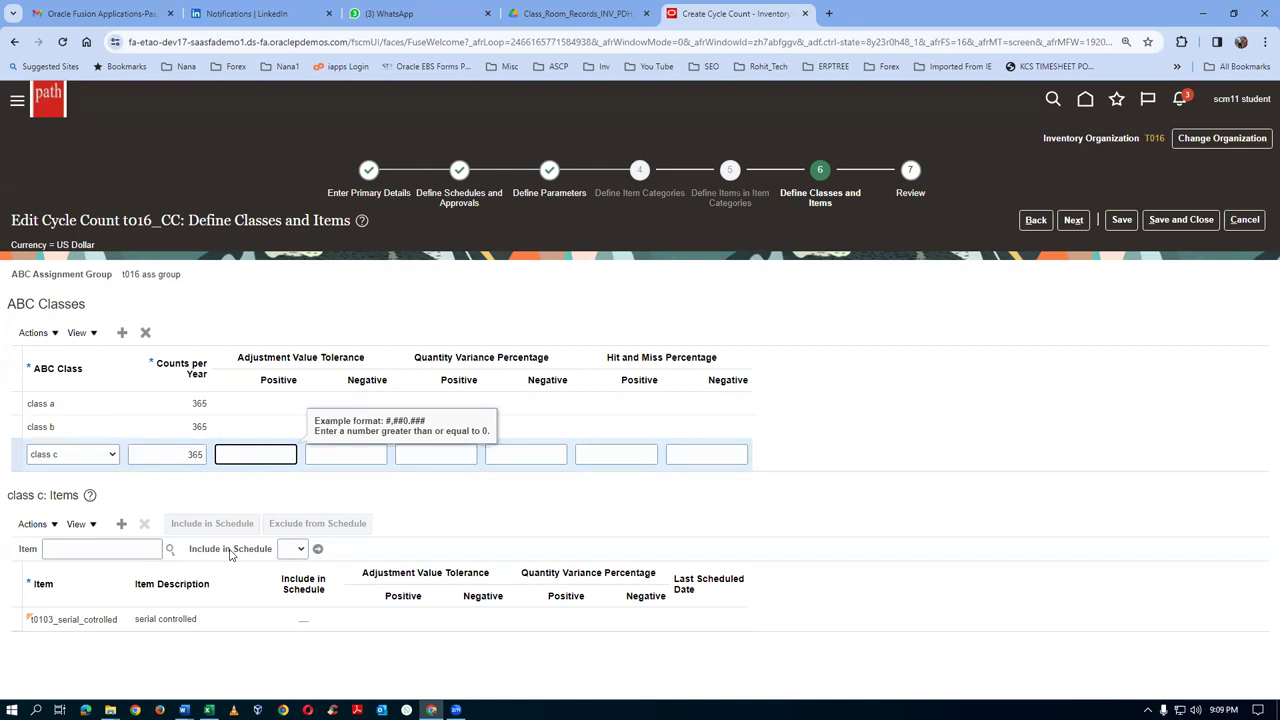
# - Select class a to show its items and save the cycle count
pyautogui.click(69, 408)
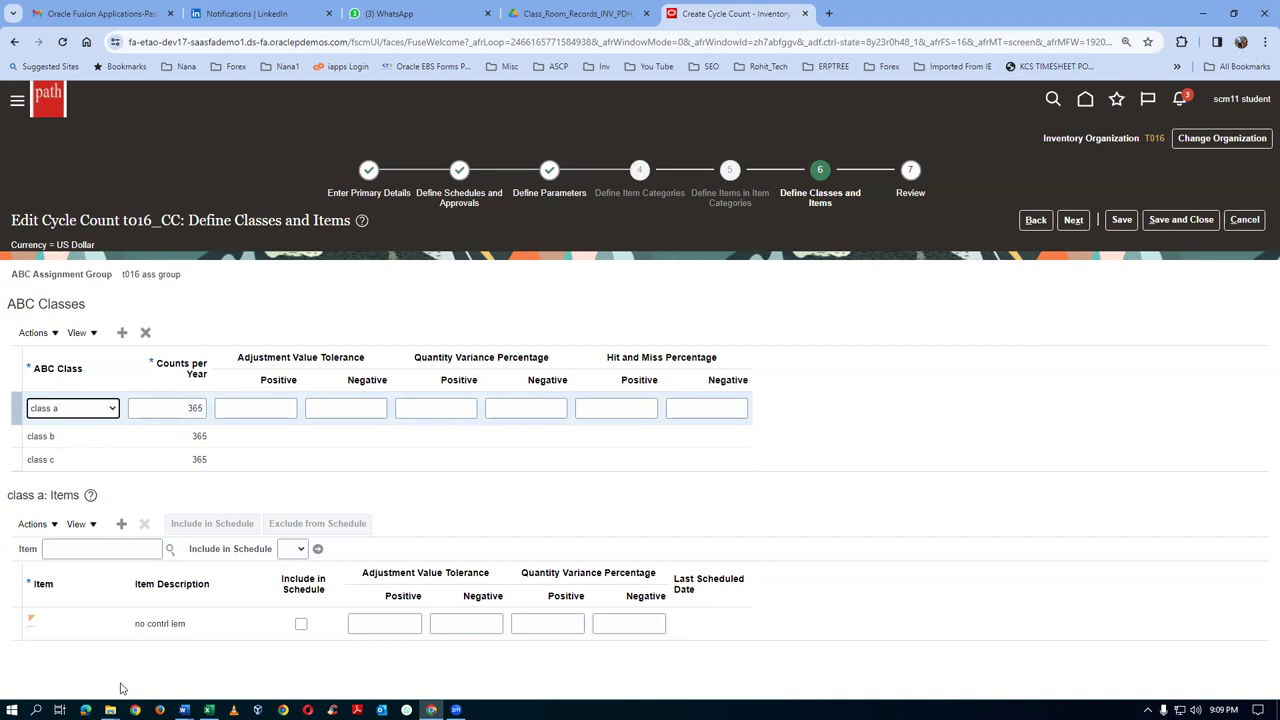
pyautogui.moveTo(110, 710)
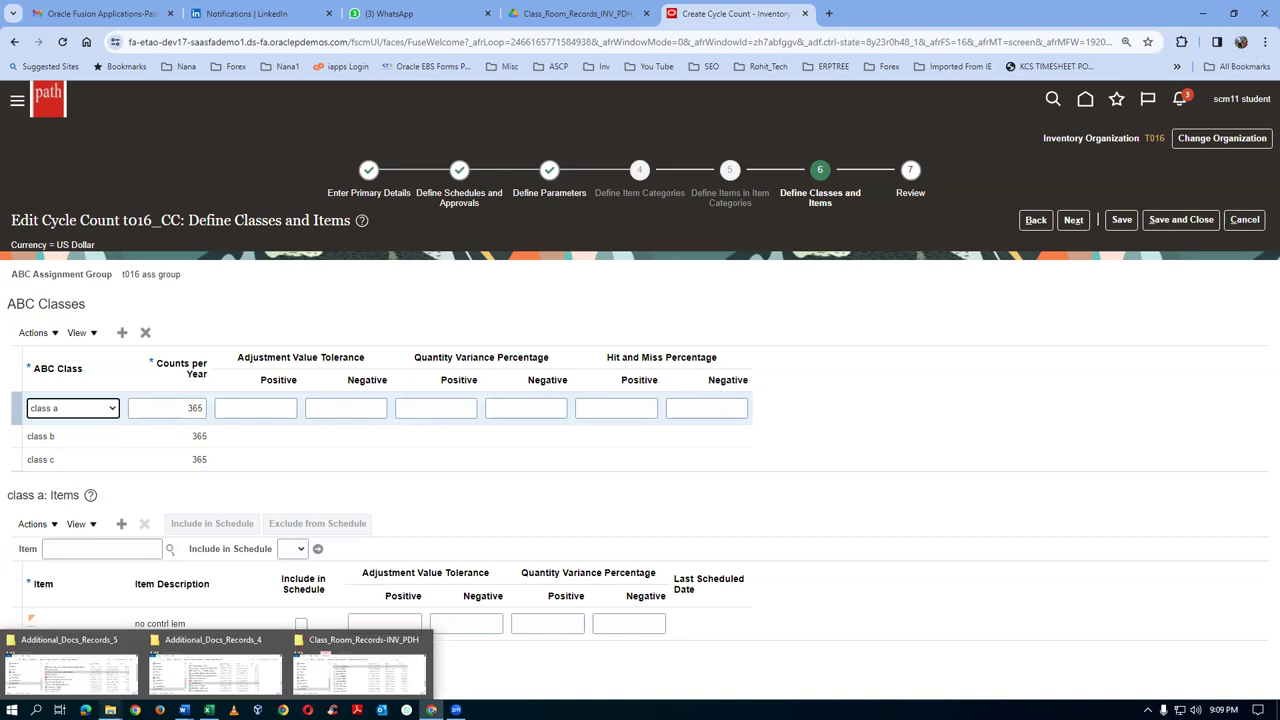
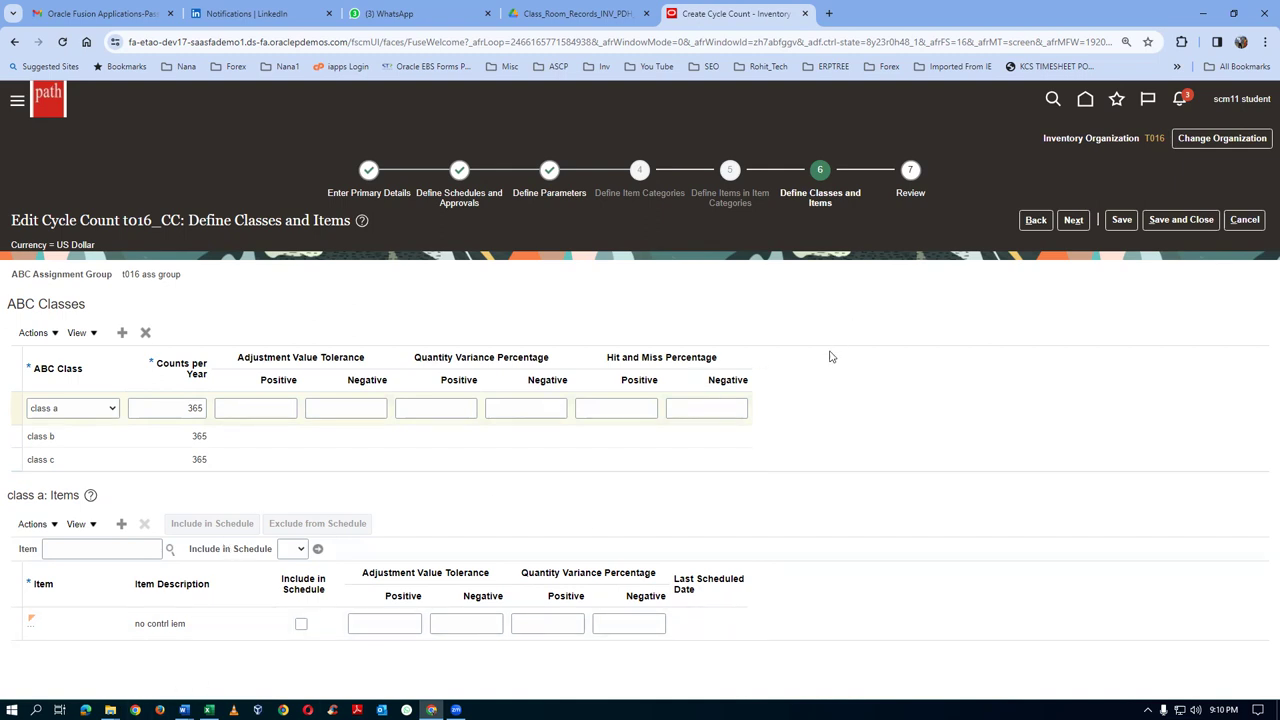
pyautogui.click(1120, 220)
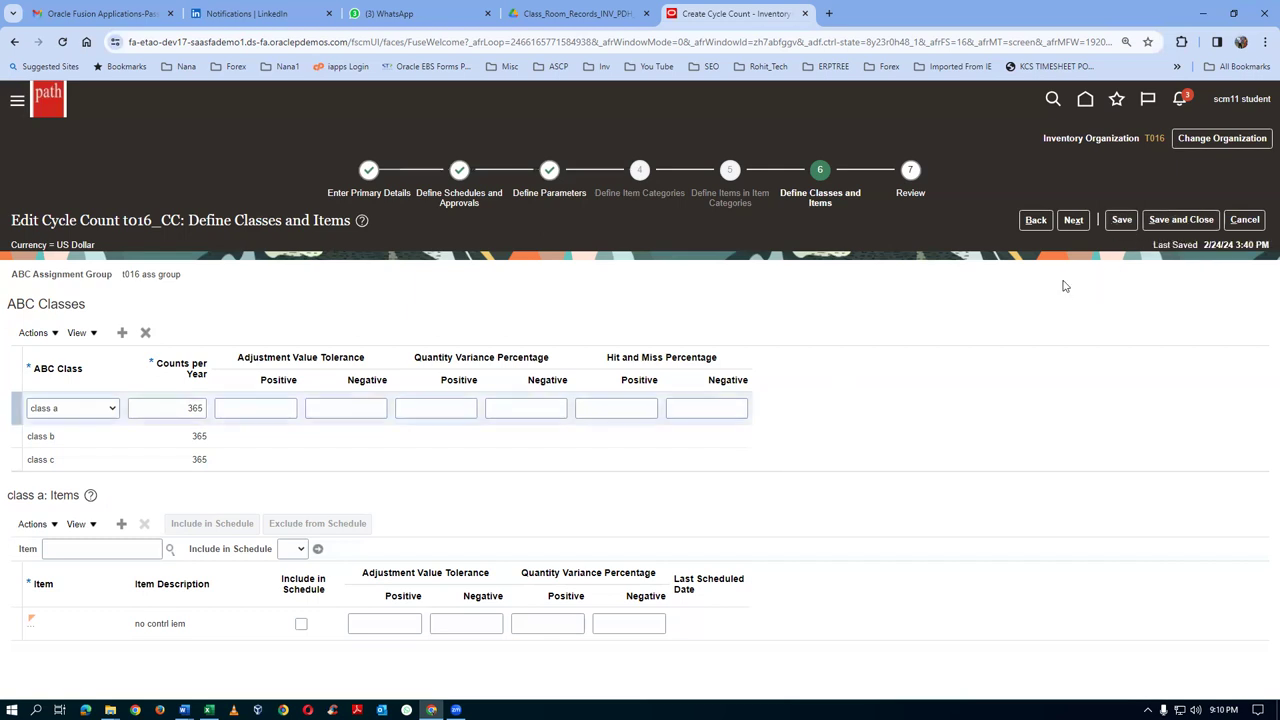
# - Check the review page of cycle count t016_CC, then go back to Define Classes and Items and check class b's item
pyautogui.click(1073, 220)
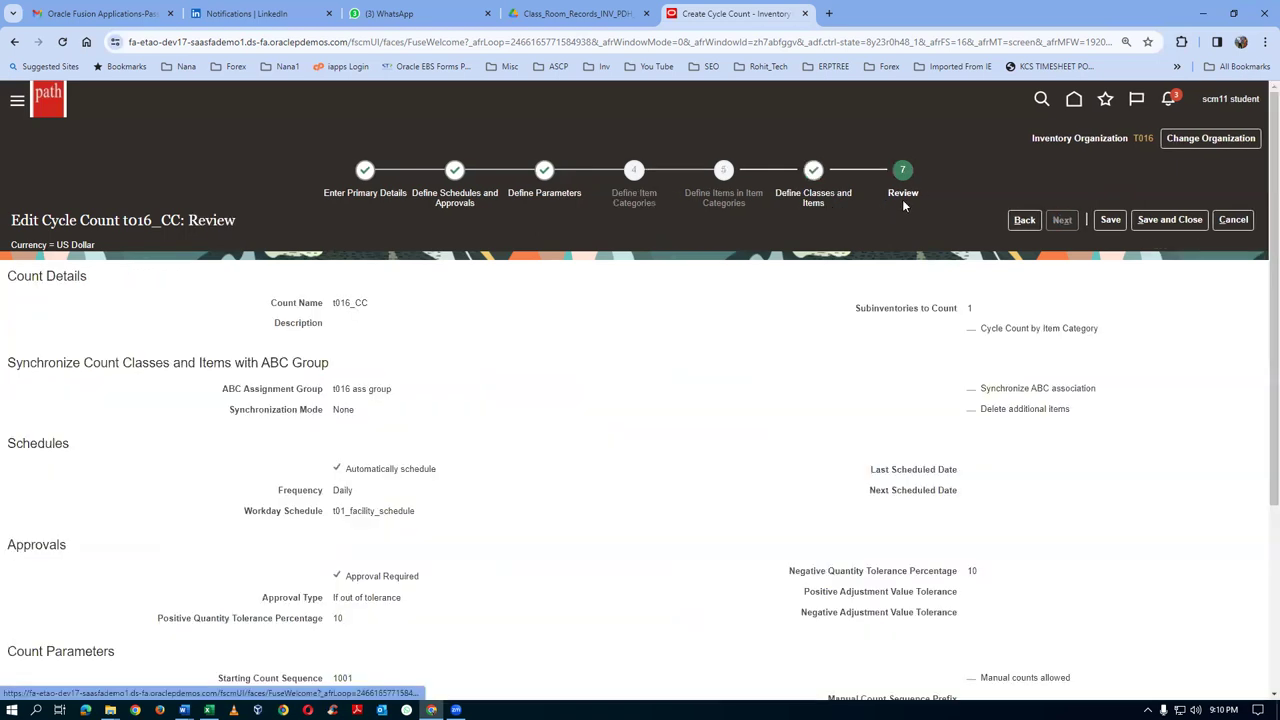
pyautogui.scroll(-2, 611, 357)
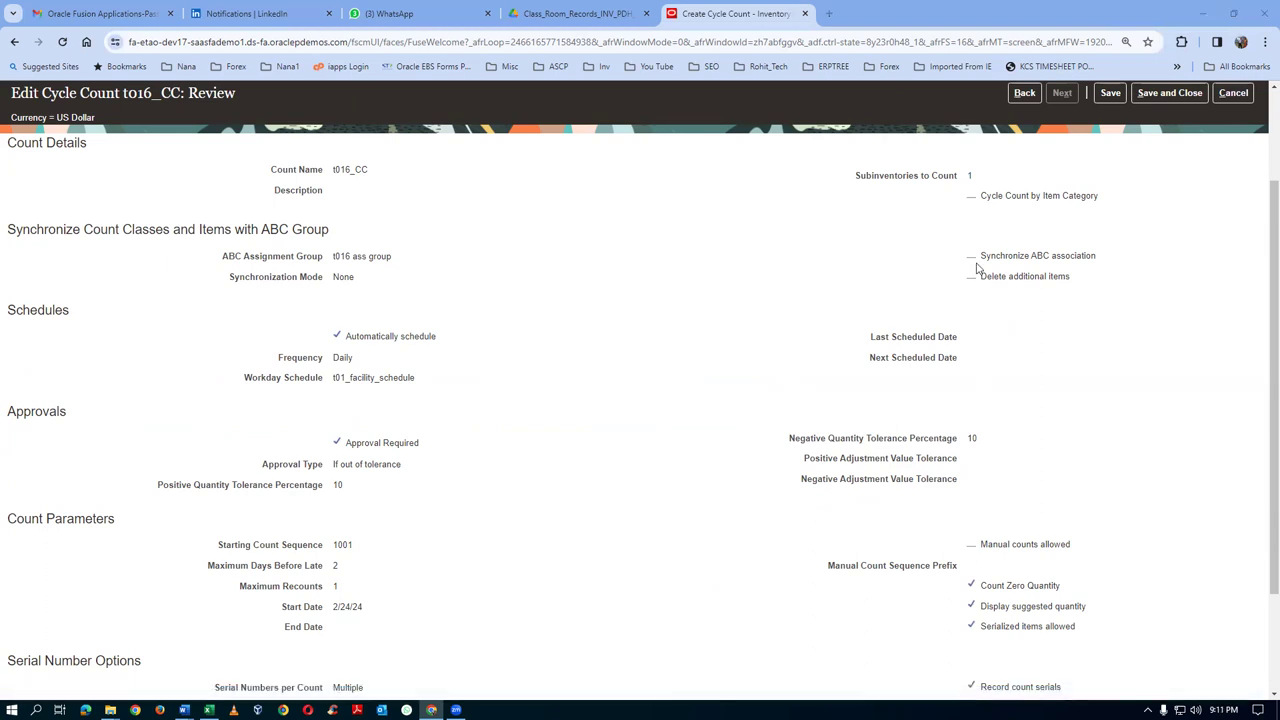
pyautogui.click(1023, 93)
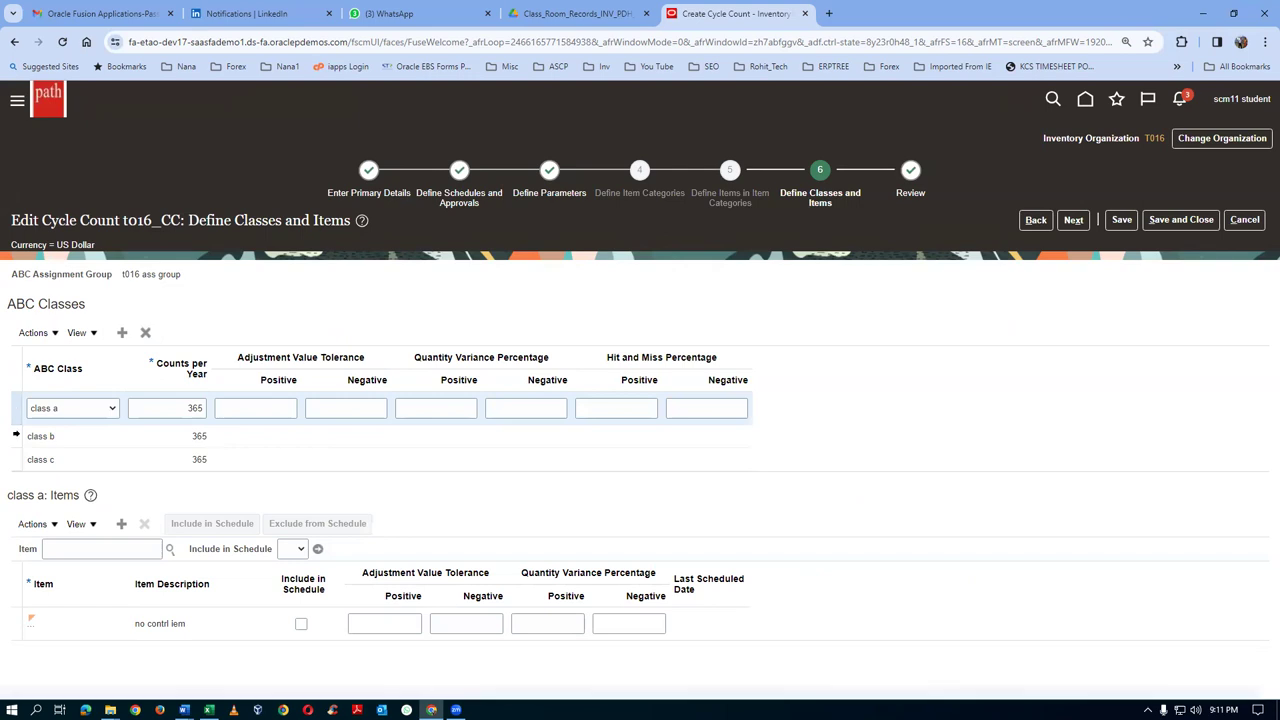
pyautogui.click(18, 436)
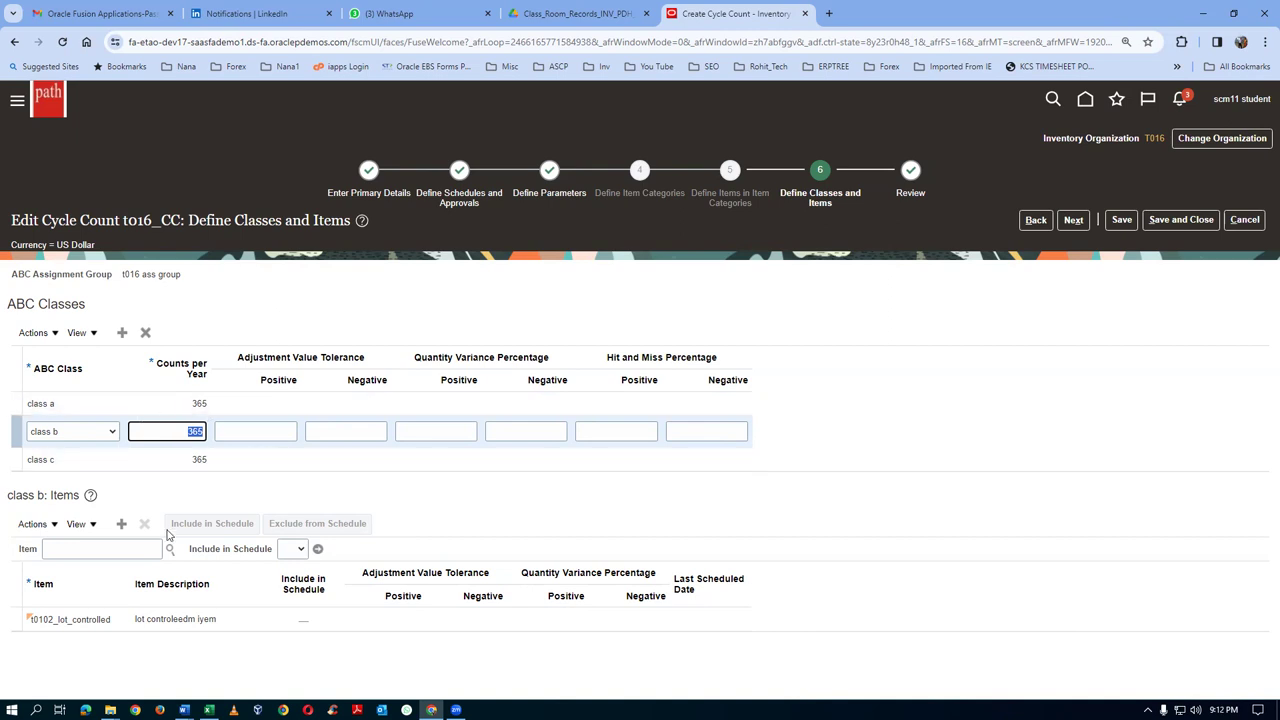
pyautogui.click(181, 437)
# - Advance cycle count t016_CC to the Review stage, check its settings, and save and close it
pyautogui.click(1068, 222)
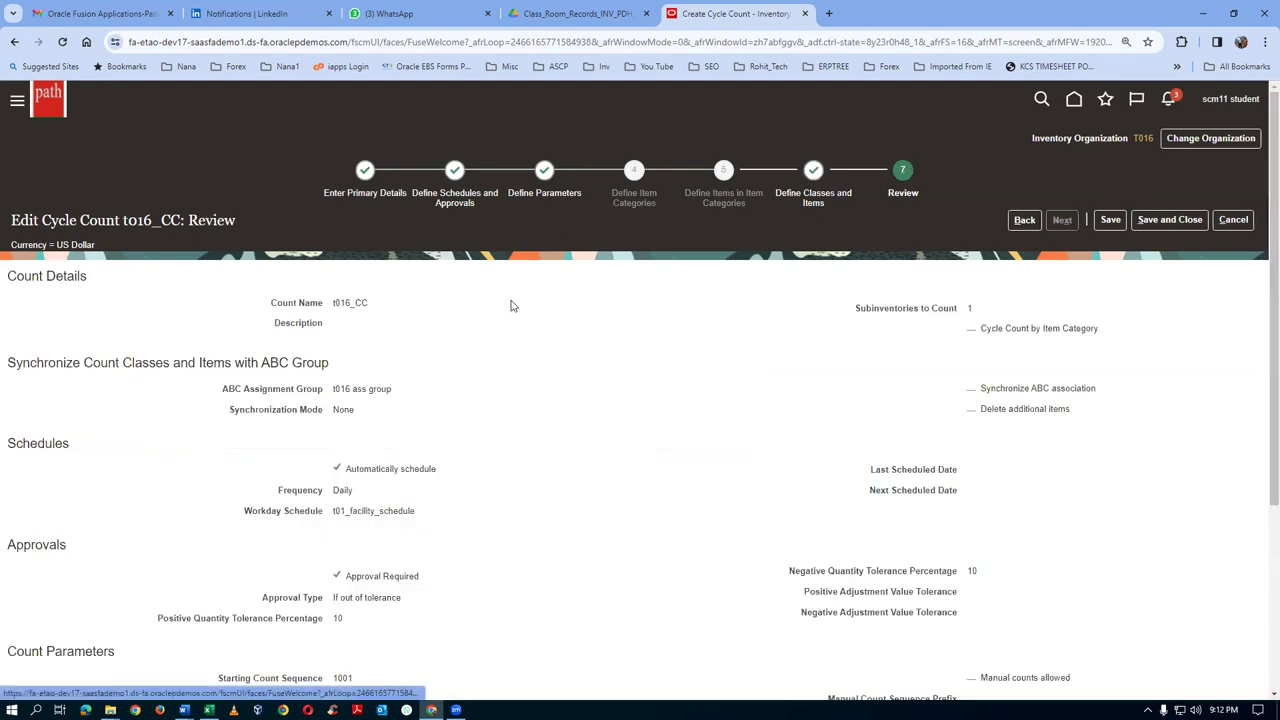
pyautogui.scroll(-3, 530, 279)
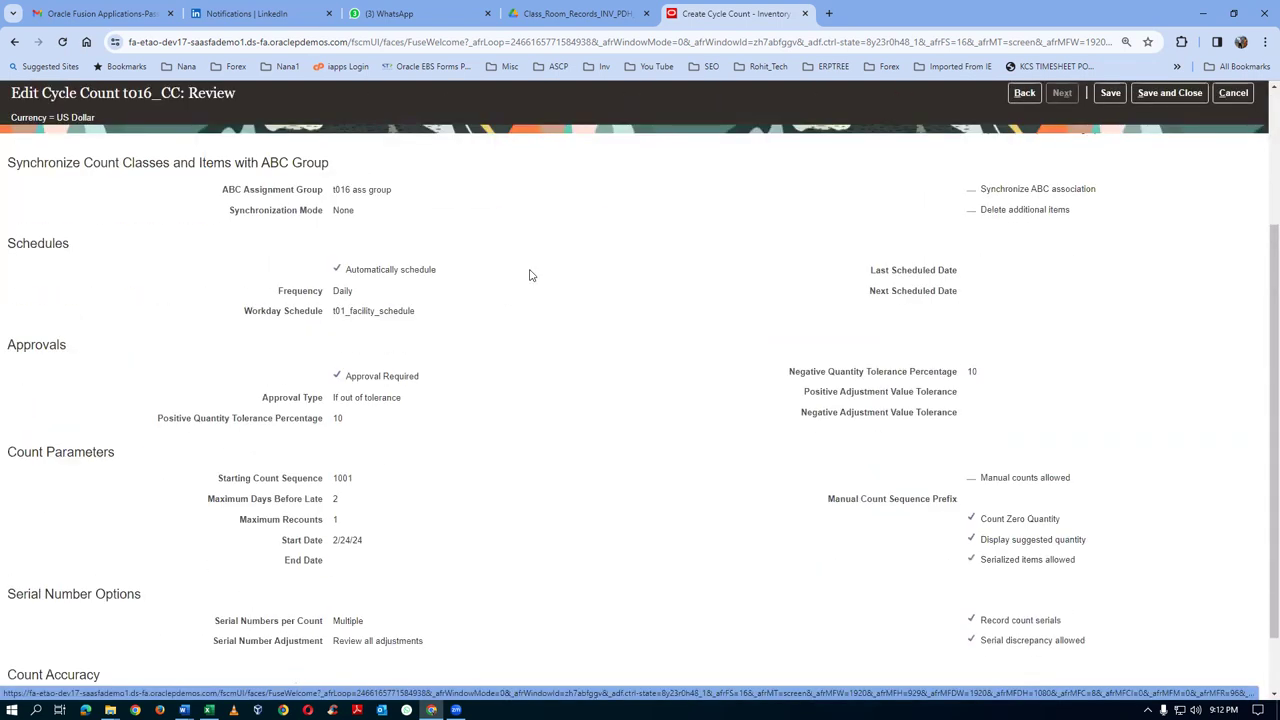
pyautogui.scroll(3, 531, 279)
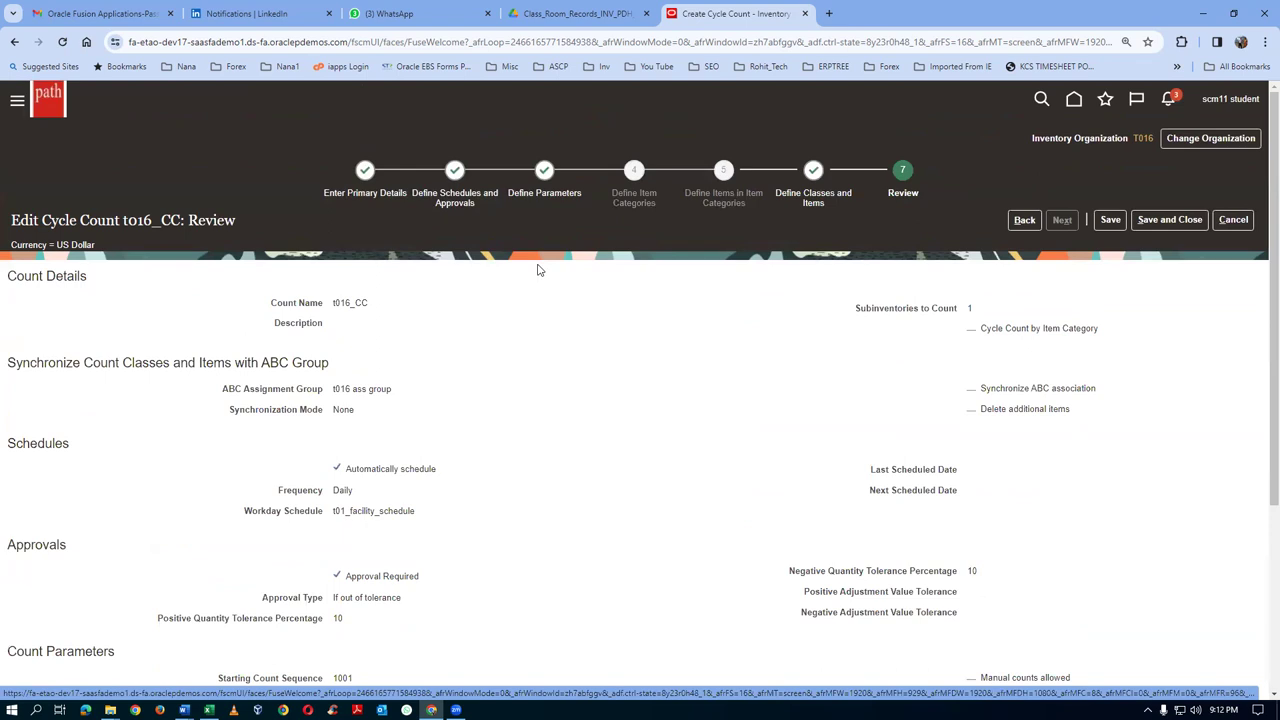
pyautogui.click(1153, 222)
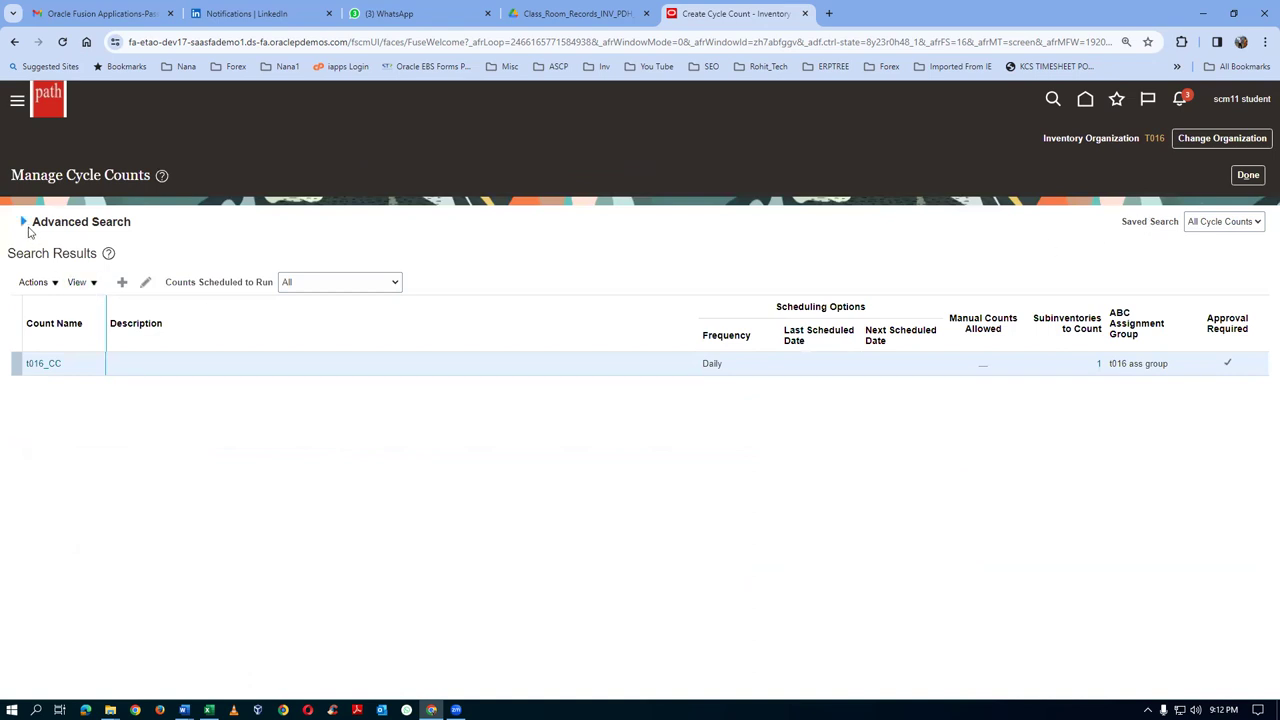
# - Rerun the cycle count search without criteria and generate the count schedules for t016_CC
pyautogui.click(23, 222)
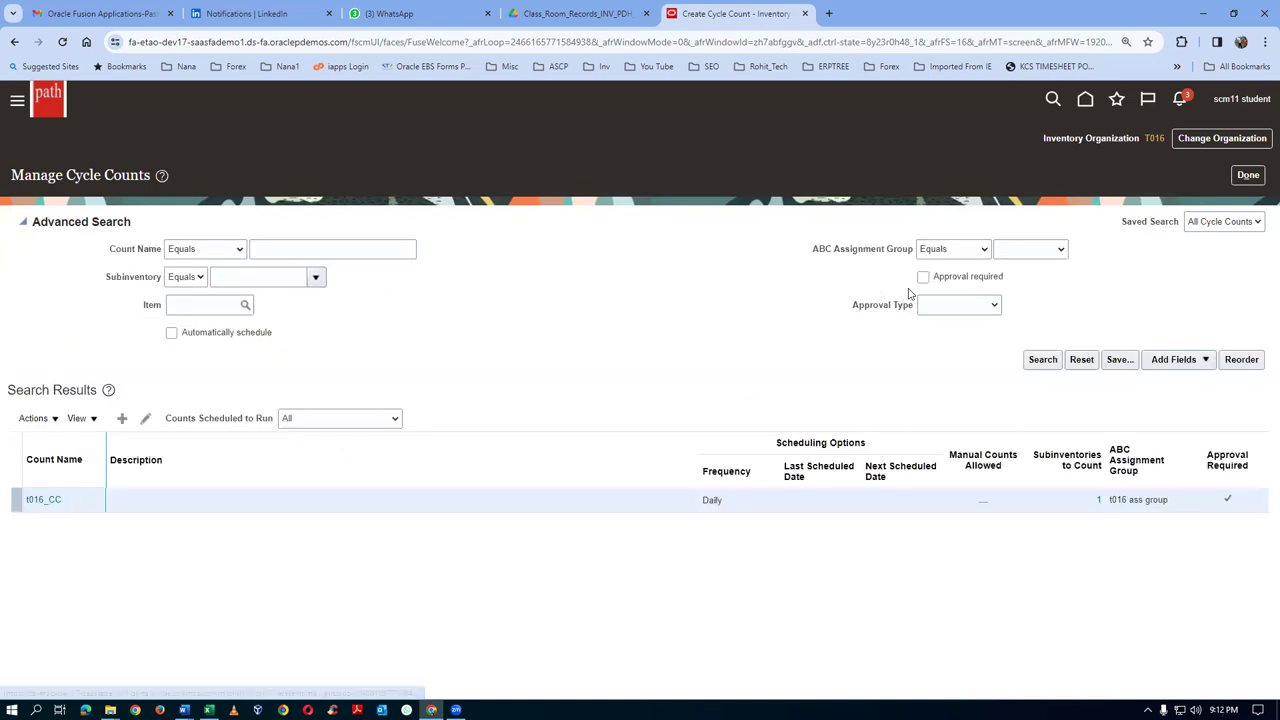
pyautogui.click(1040, 362)
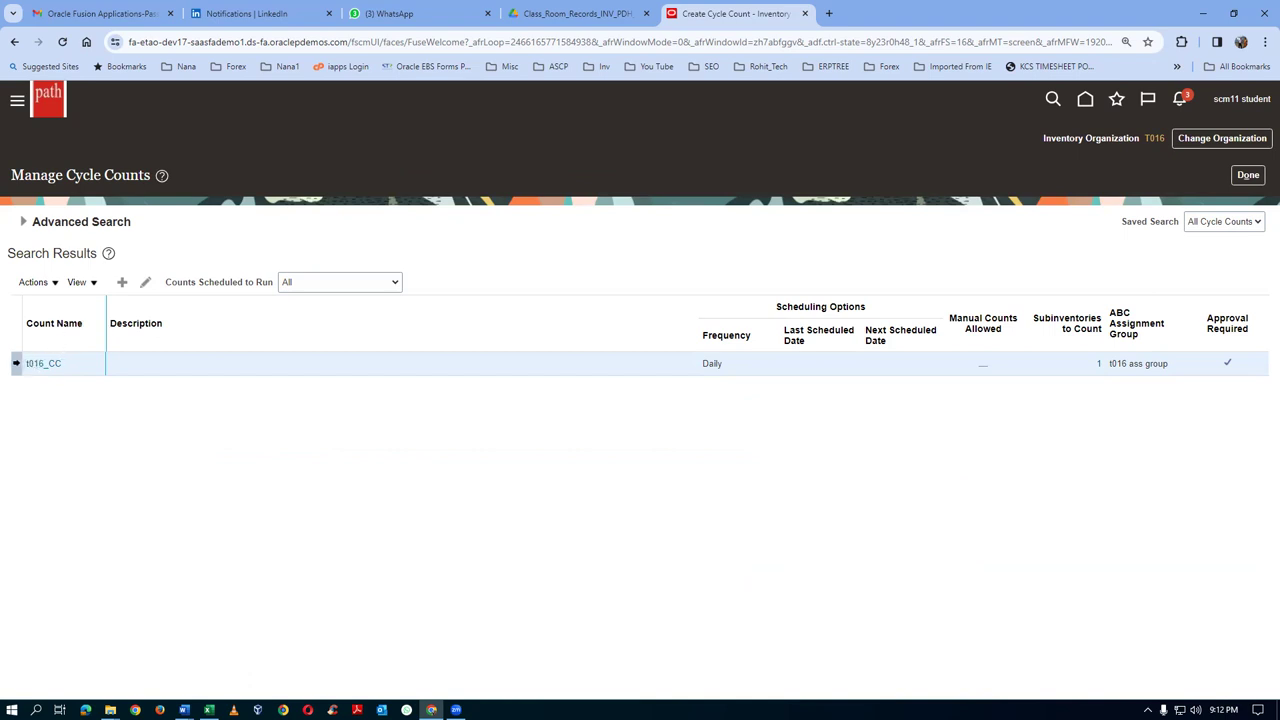
pyautogui.click(32, 285)
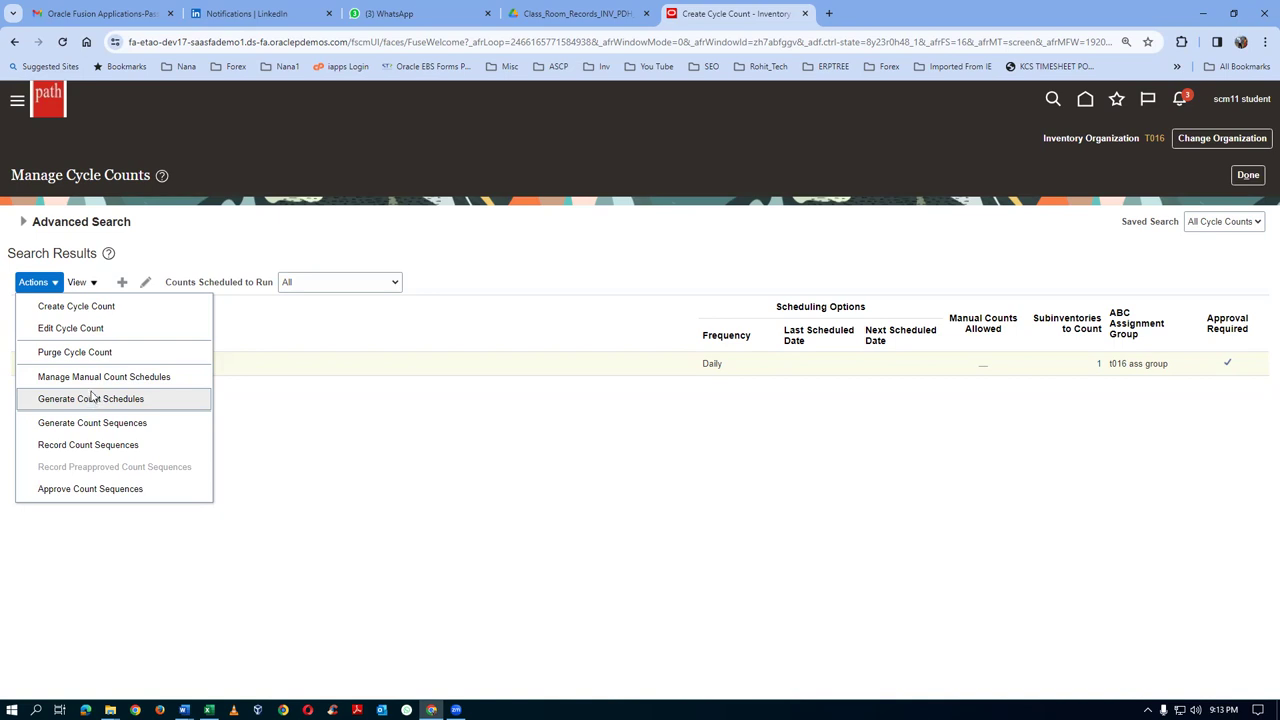
pyautogui.click(145, 398)
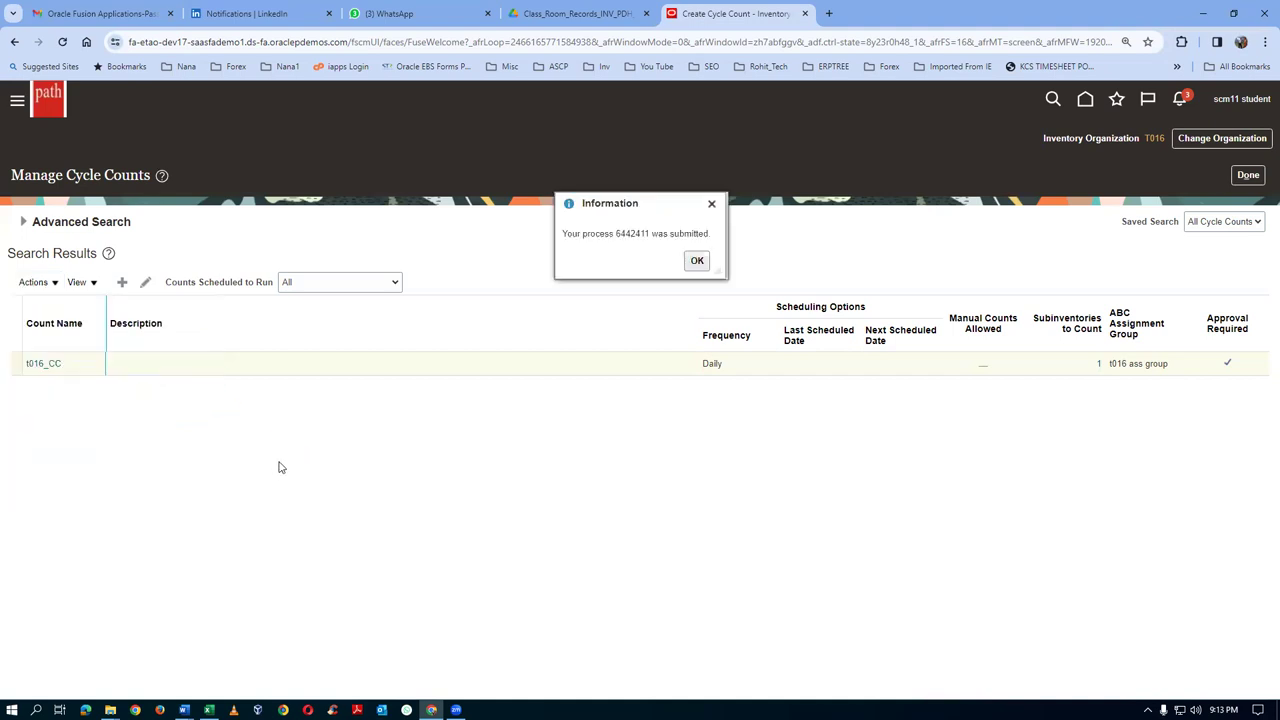
pyautogui.click(696, 259)
# - Duplicate the browser page and open Scheduled Processes from the Tools apps in the copy
pyautogui.rightClick(705, 15)
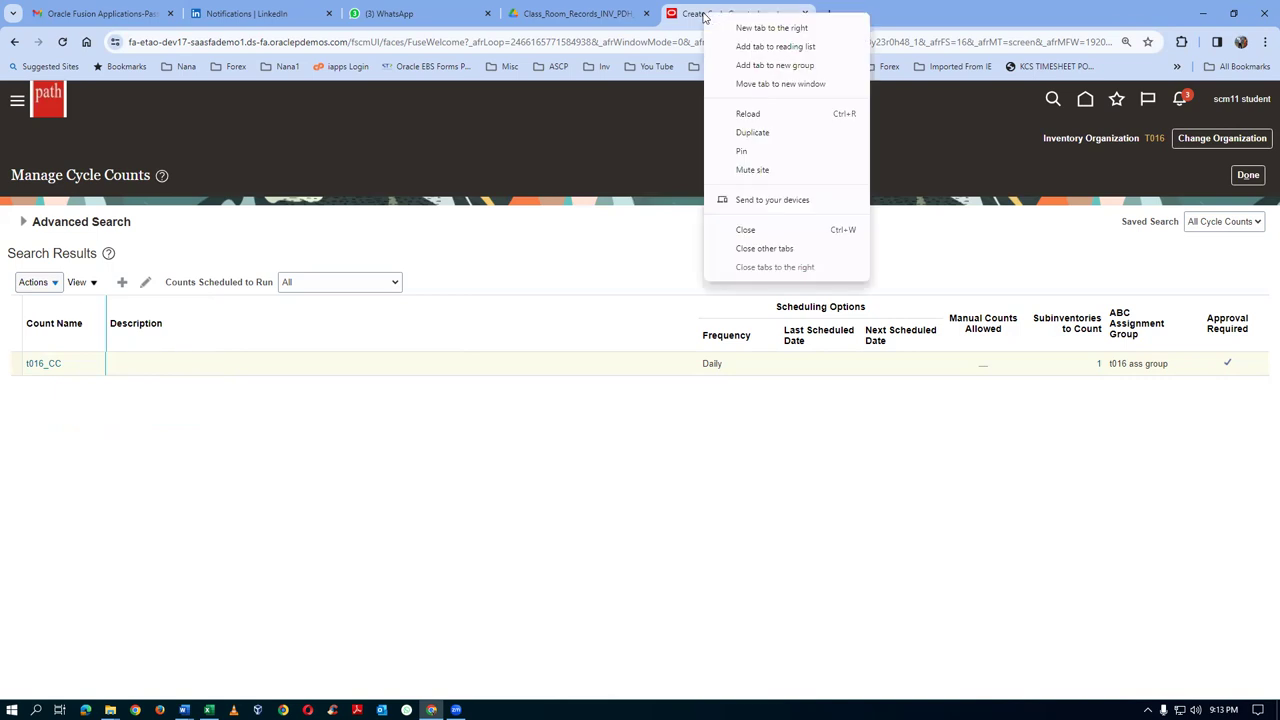
pyautogui.click(722, 133)
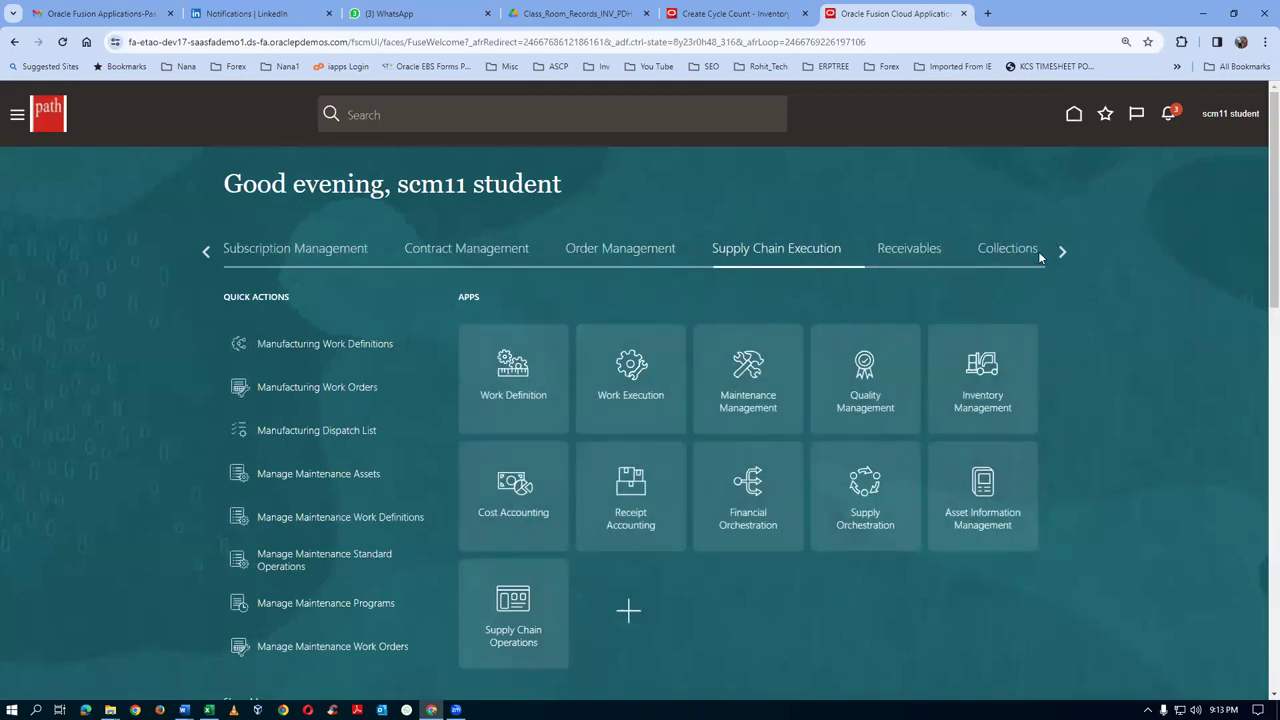
pyautogui.click(1062, 253)
pyautogui.click(1062, 253)
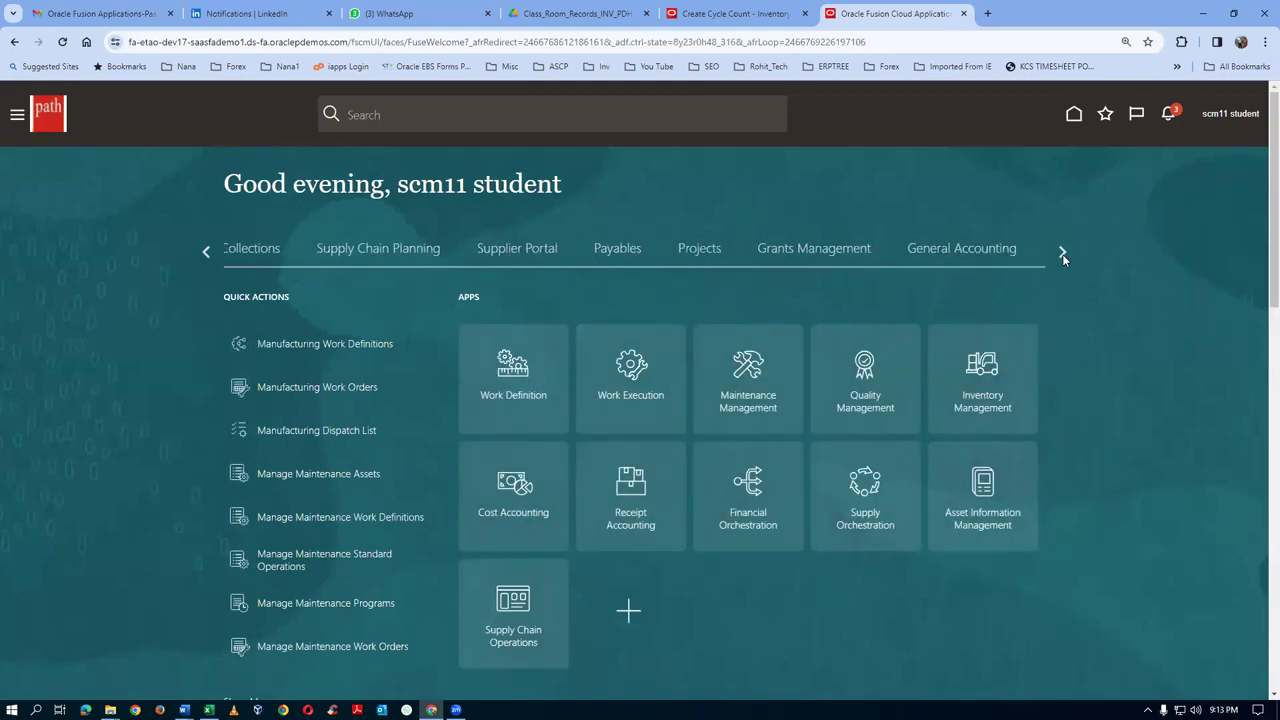
pyautogui.click(1061, 251)
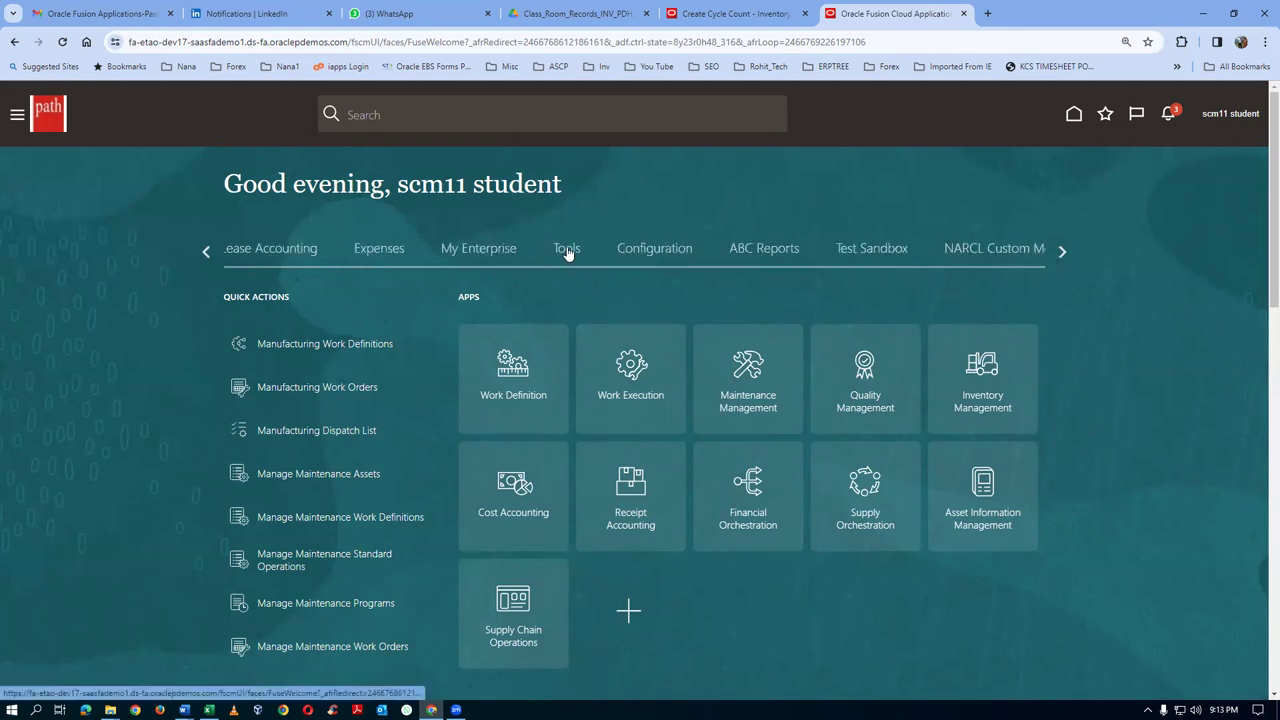
pyautogui.click(566, 251)
pyautogui.click(966, 340)
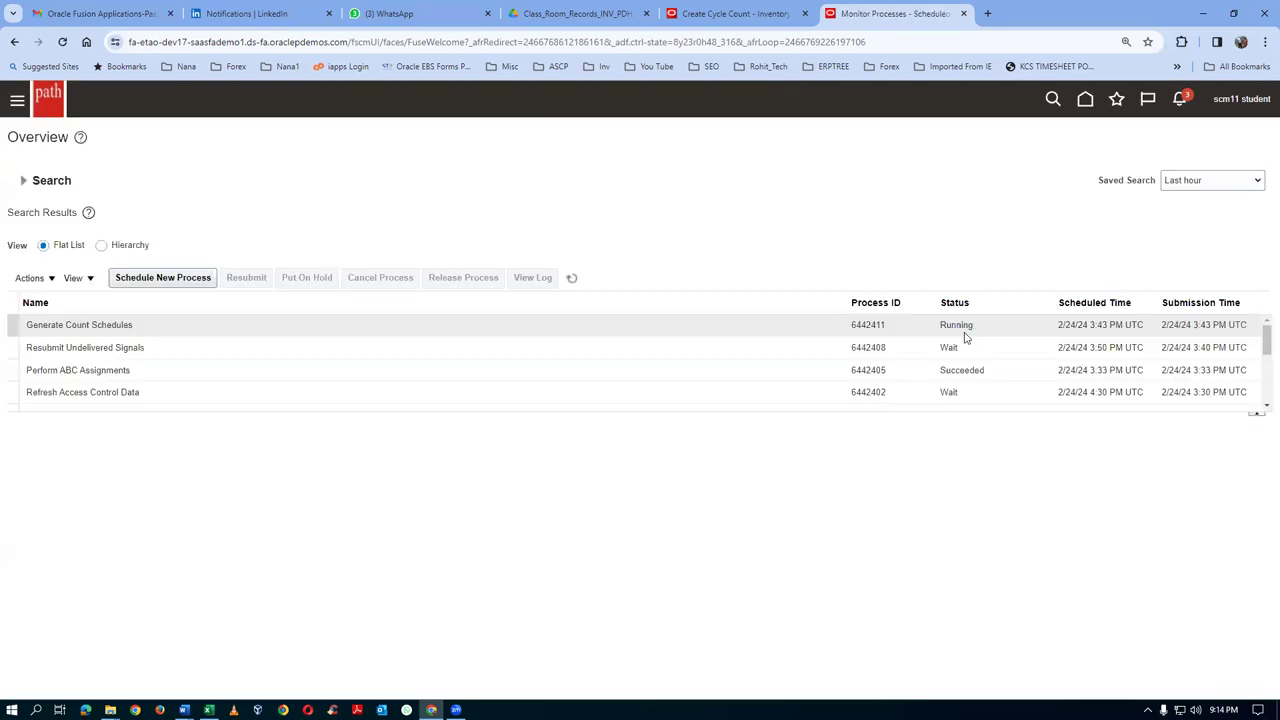
# - Refresh the scheduled processes list and download the output file of the Generate Count Schedules process
pyautogui.click(572, 278)
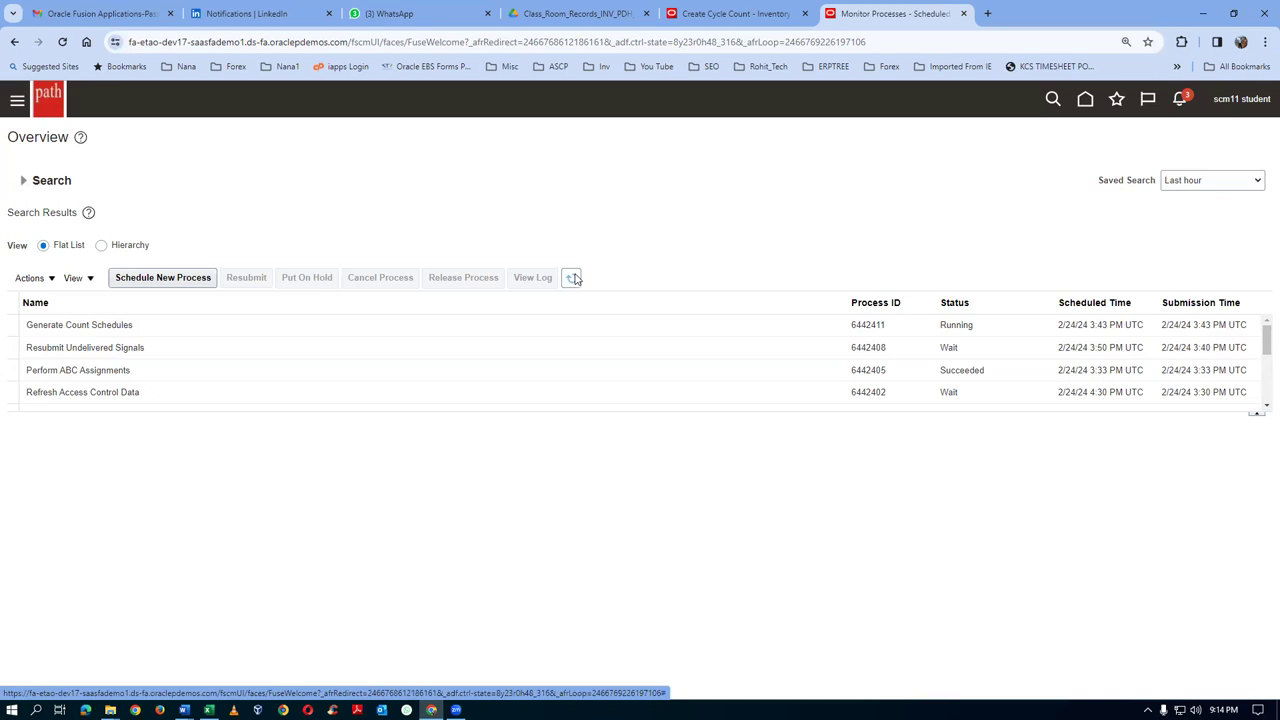
pyautogui.click(572, 278)
pyautogui.click(80, 325)
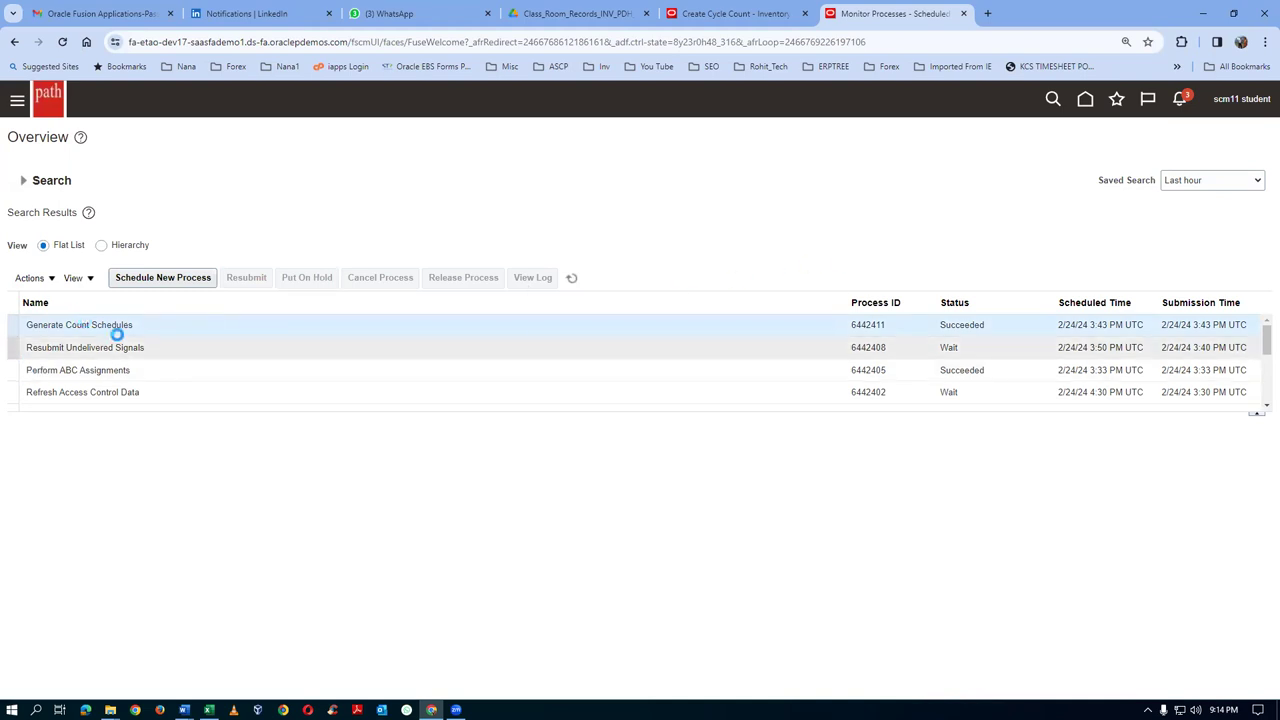
pyautogui.click(117, 334)
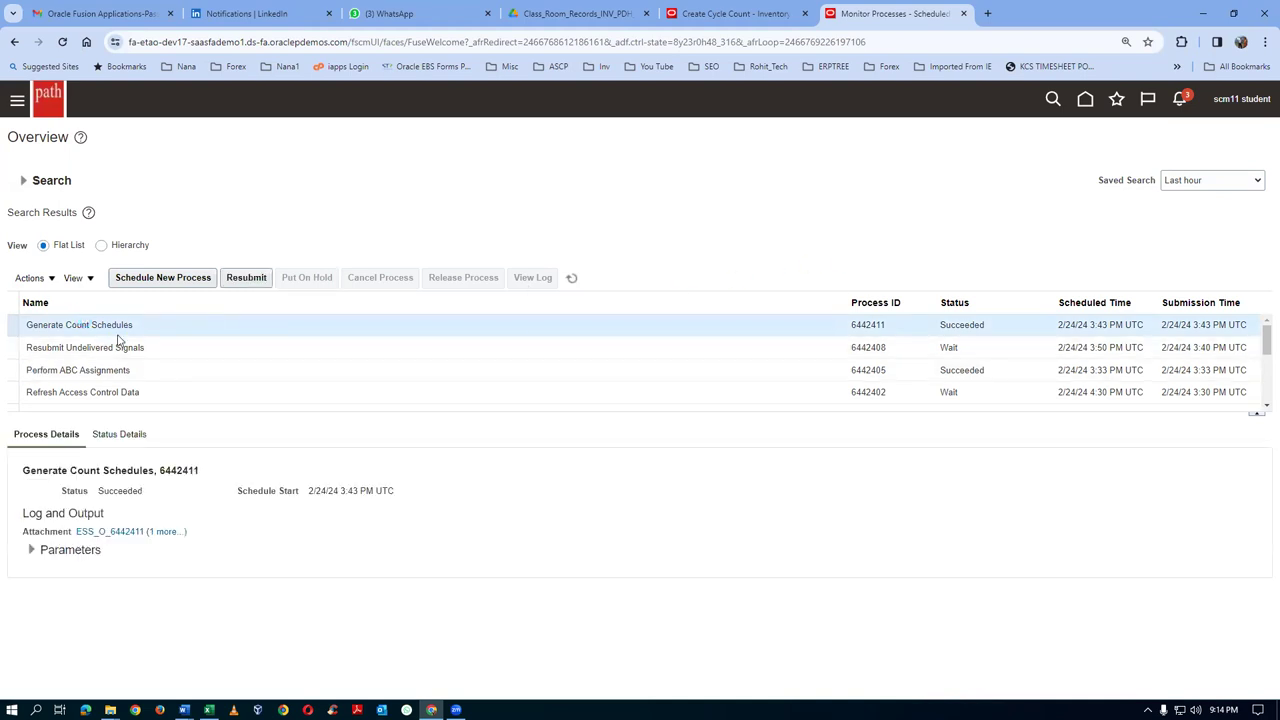
pyautogui.click(100, 533)
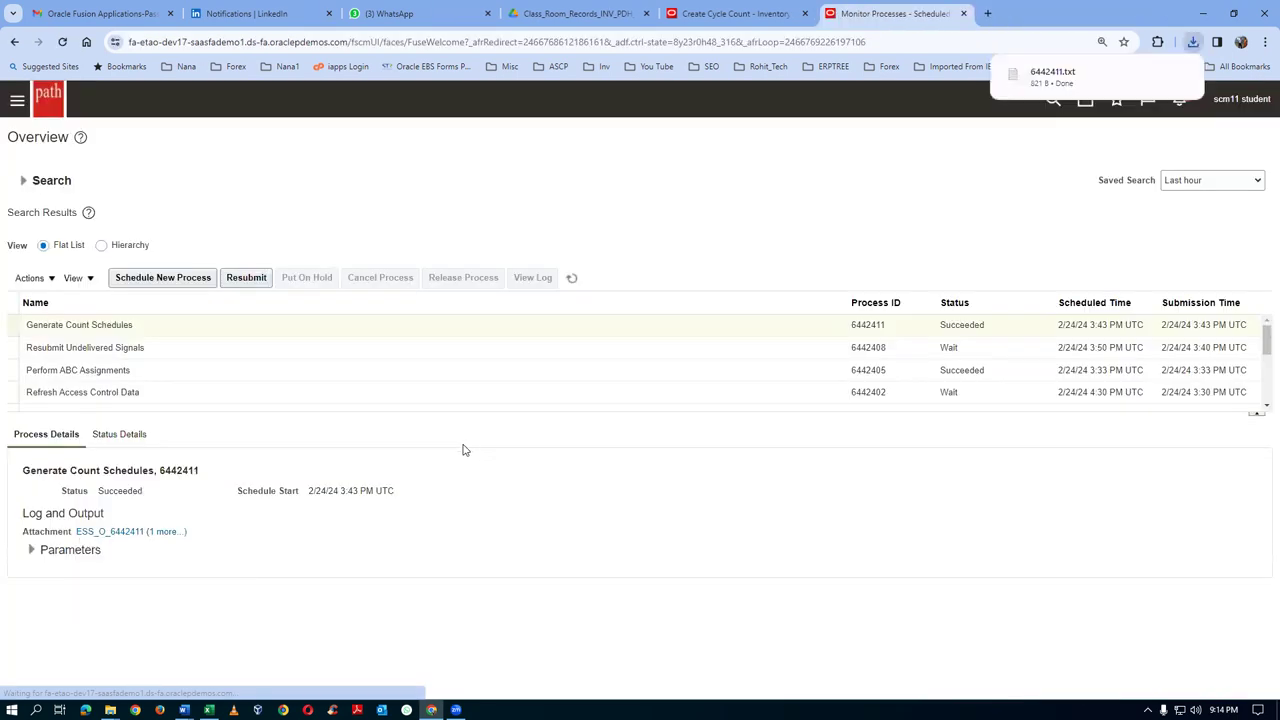
# - Open the downloaded schedules output in Notepad, check the number of count schedules created, and close the file
pyautogui.click(1054, 78)
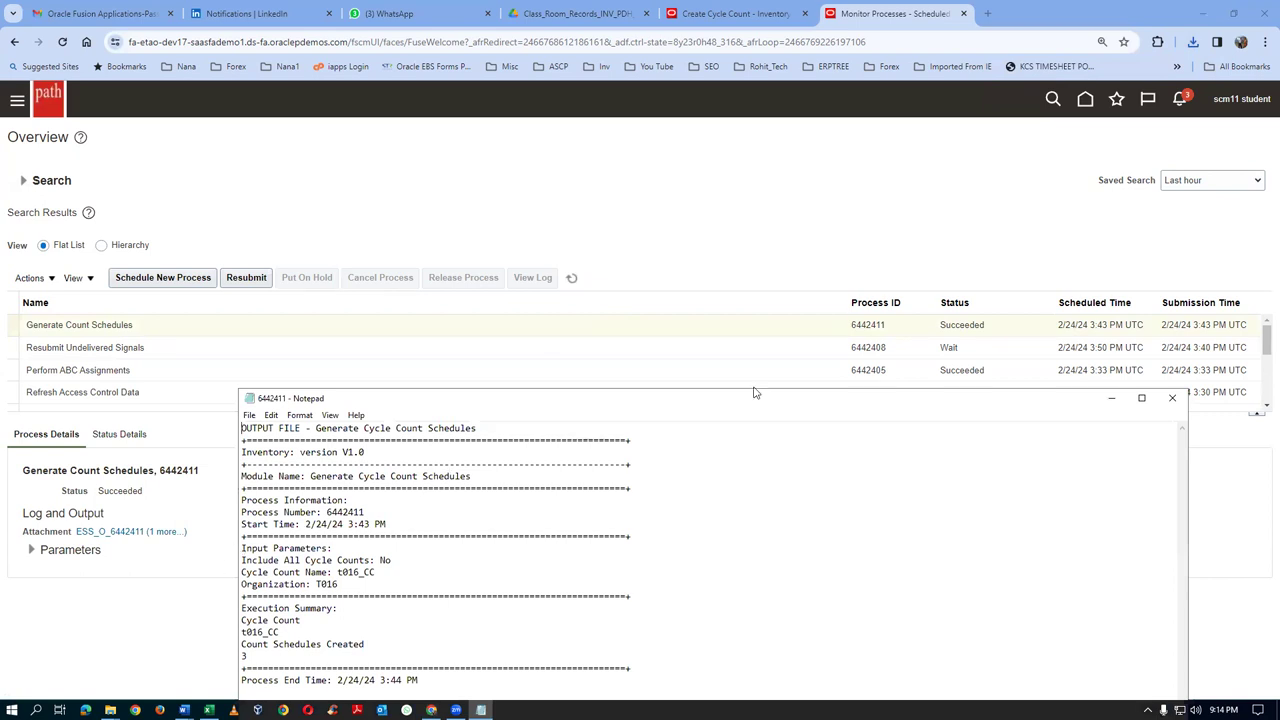
pyautogui.doubleClick(553, 402)
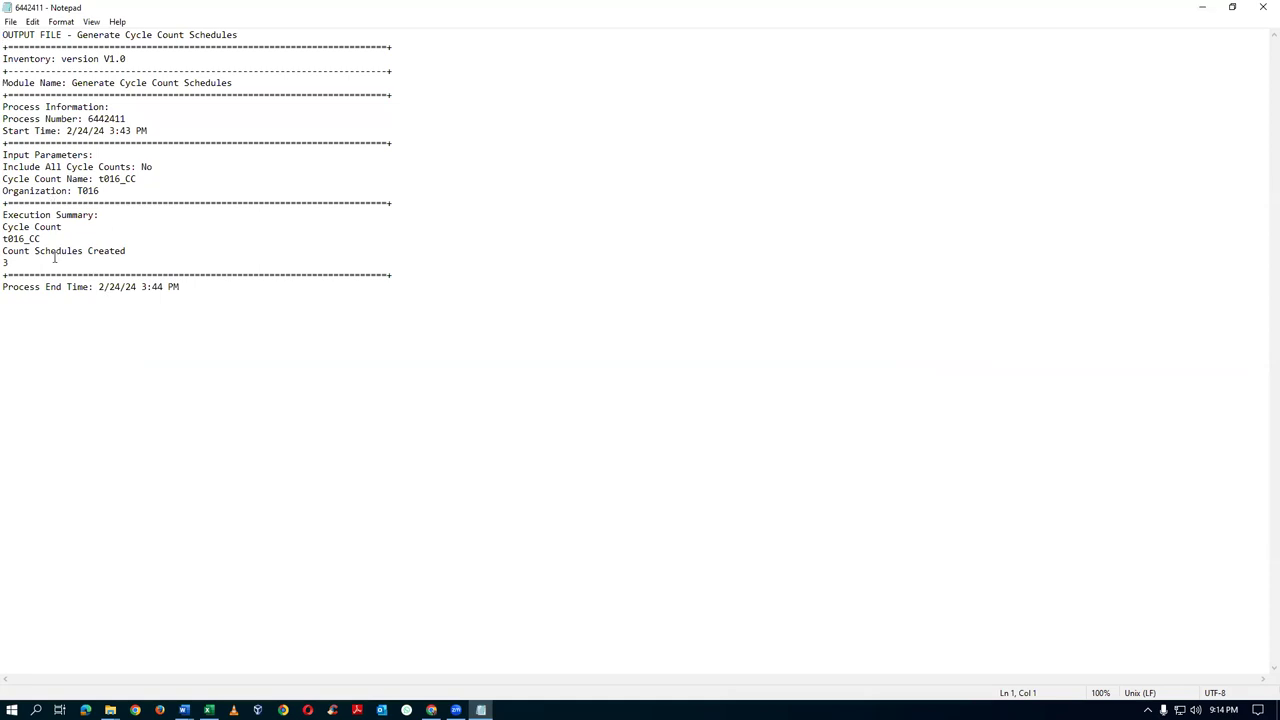
pyautogui.moveTo(27, 250); pyautogui.dragTo(113, 242)
pyautogui.click(102, 296)
pyautogui.click(1262, 8)
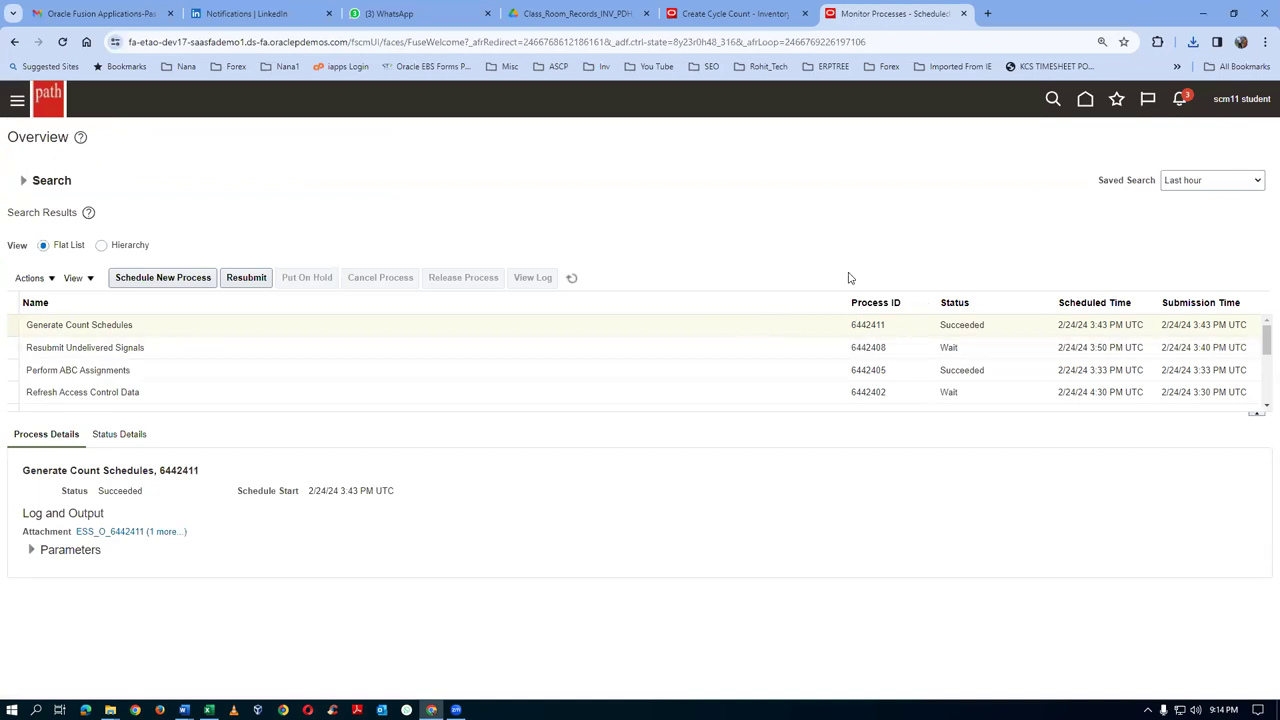
# - Return to Manage Cycle Counts and rerun the search to check the scheduled dates of t016_CC
pyautogui.click(718, 18)
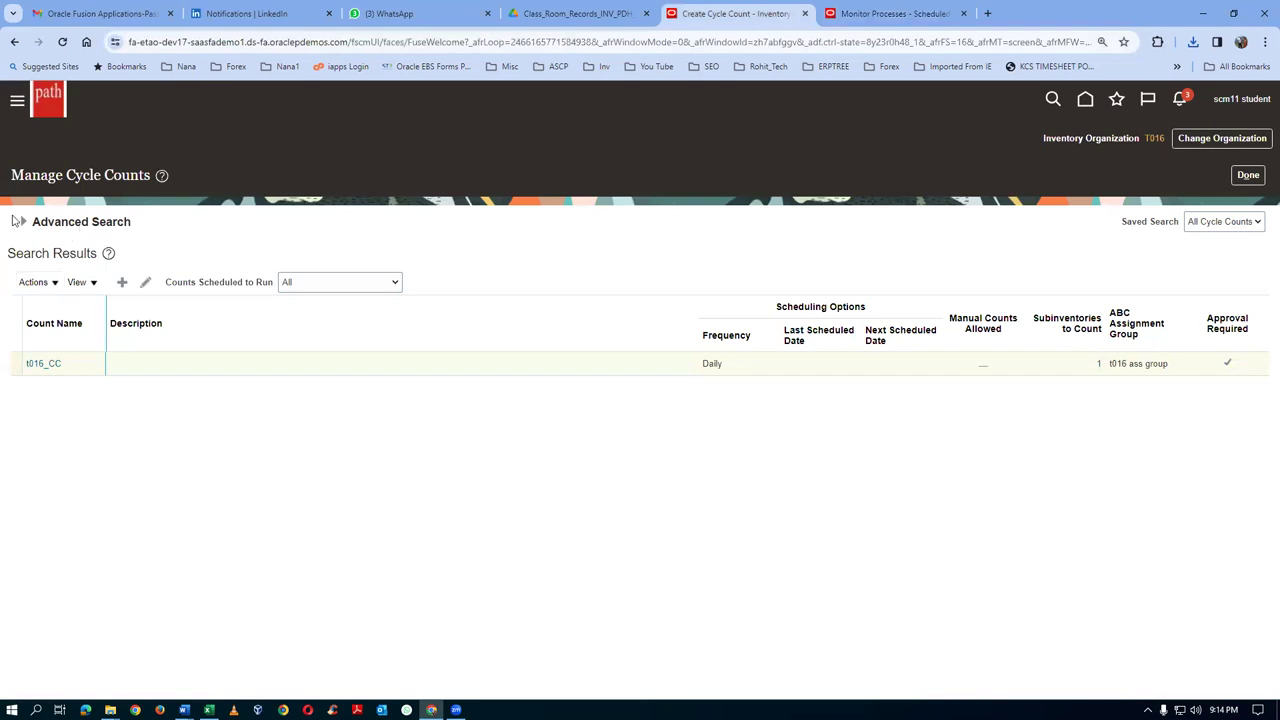
pyautogui.click(23, 222)
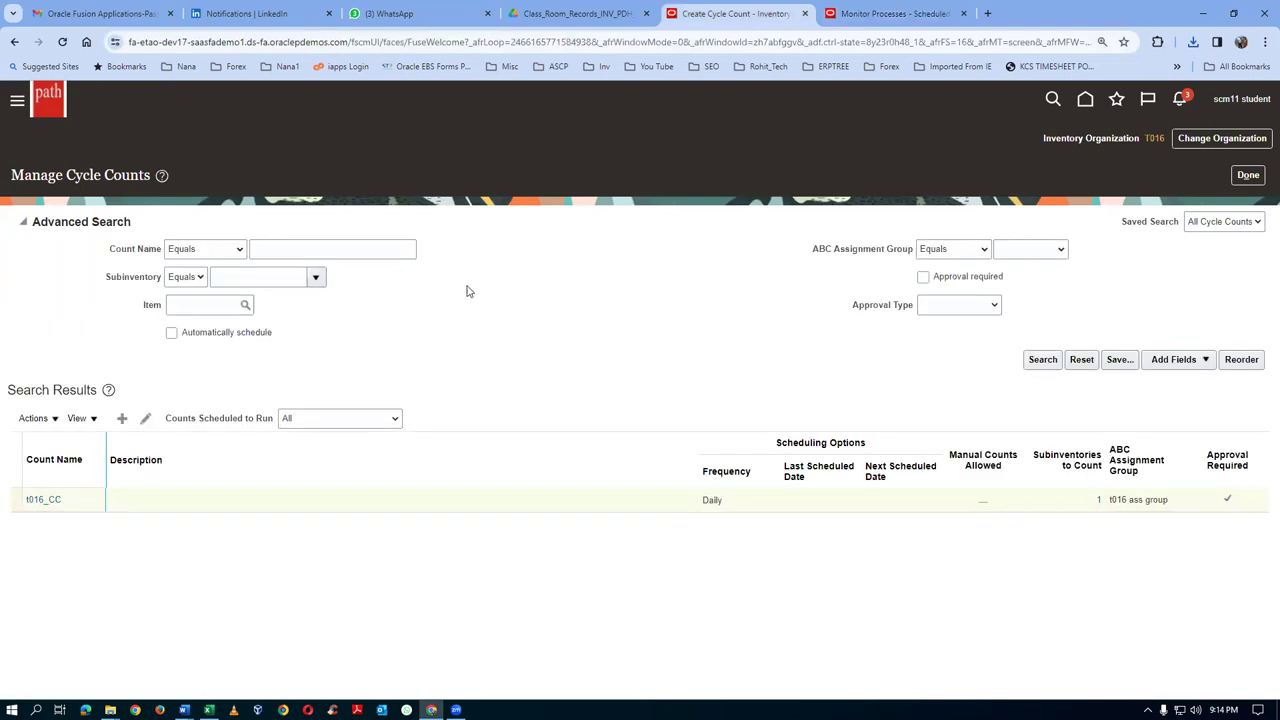
pyautogui.click(1043, 360)
# - Consult the count sequence notes in the Word document Reasons for Cyclic Counting, and generate the count sequences for t016_CC
pyautogui.click(34, 282)
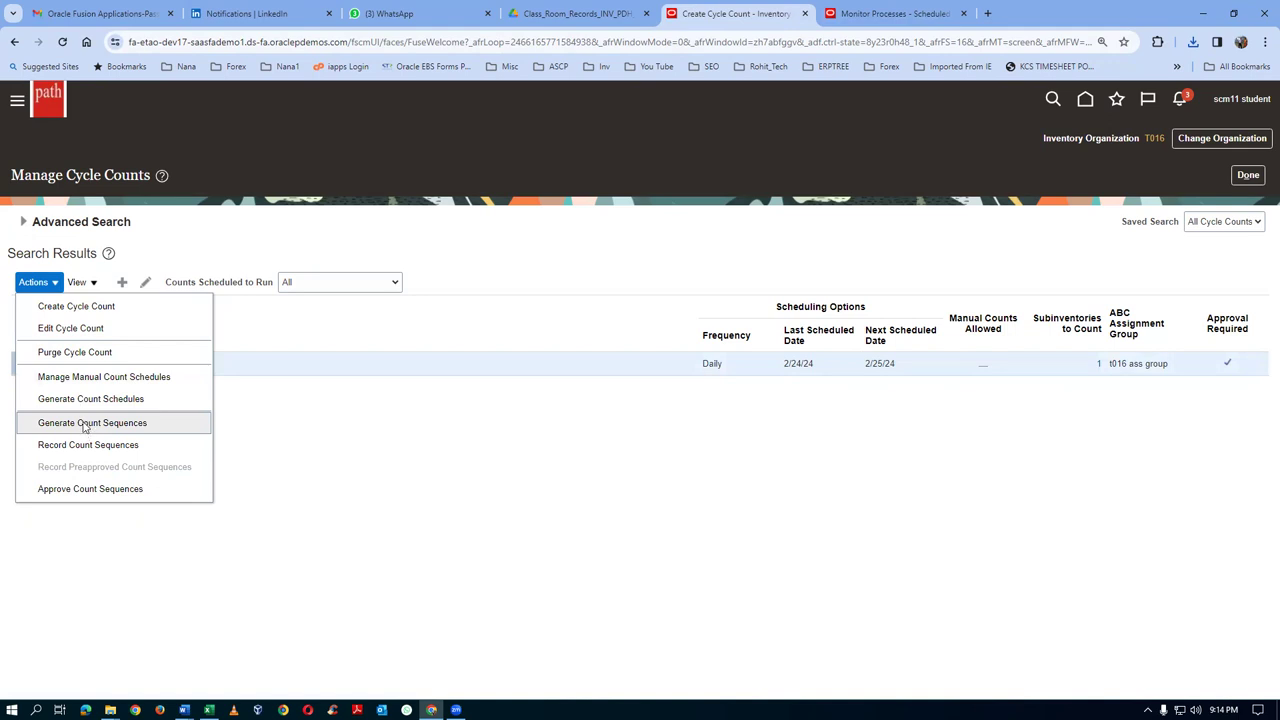
pyautogui.hotkey('alt', 'Tab')
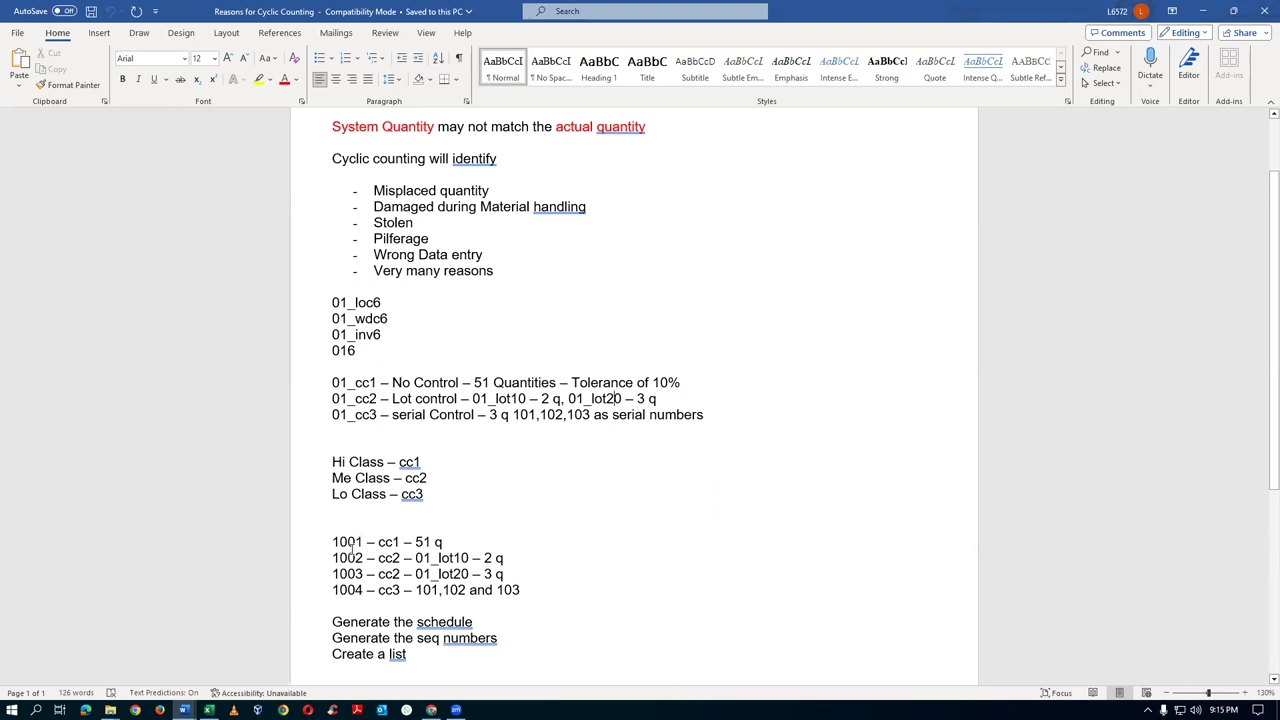
pyautogui.hotkey('alt', 'Tab')
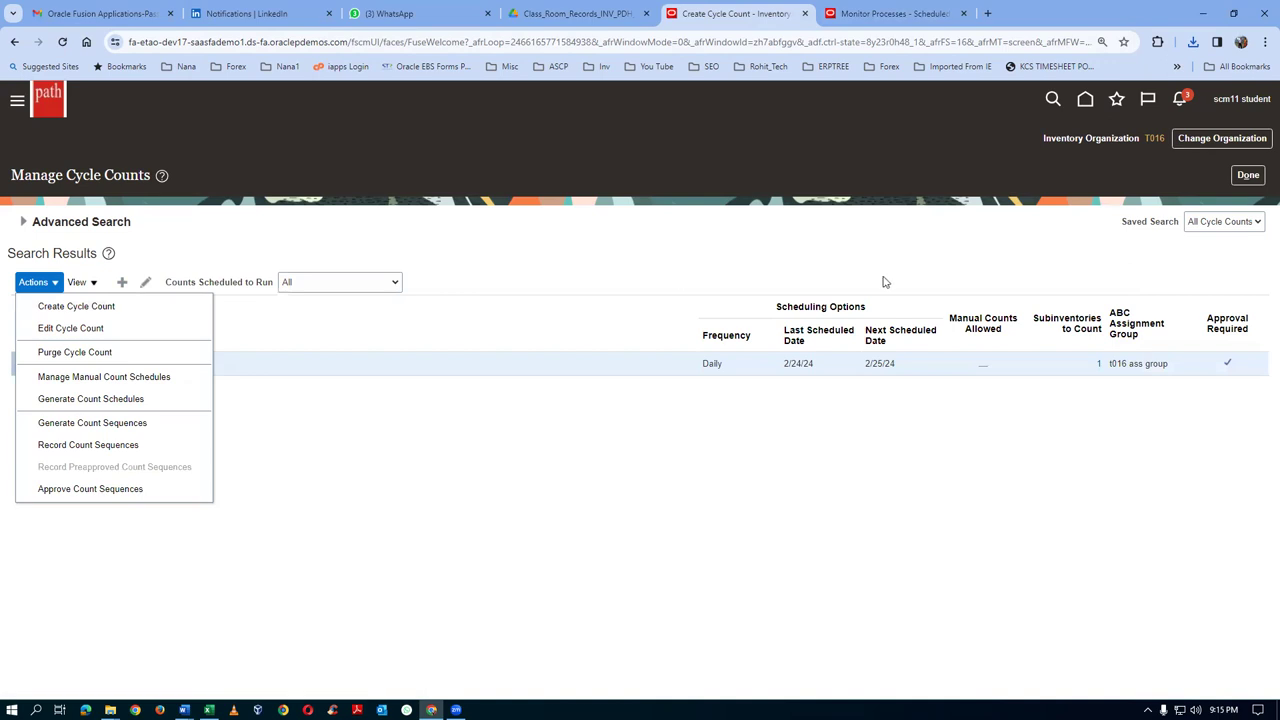
pyautogui.click(92, 423)
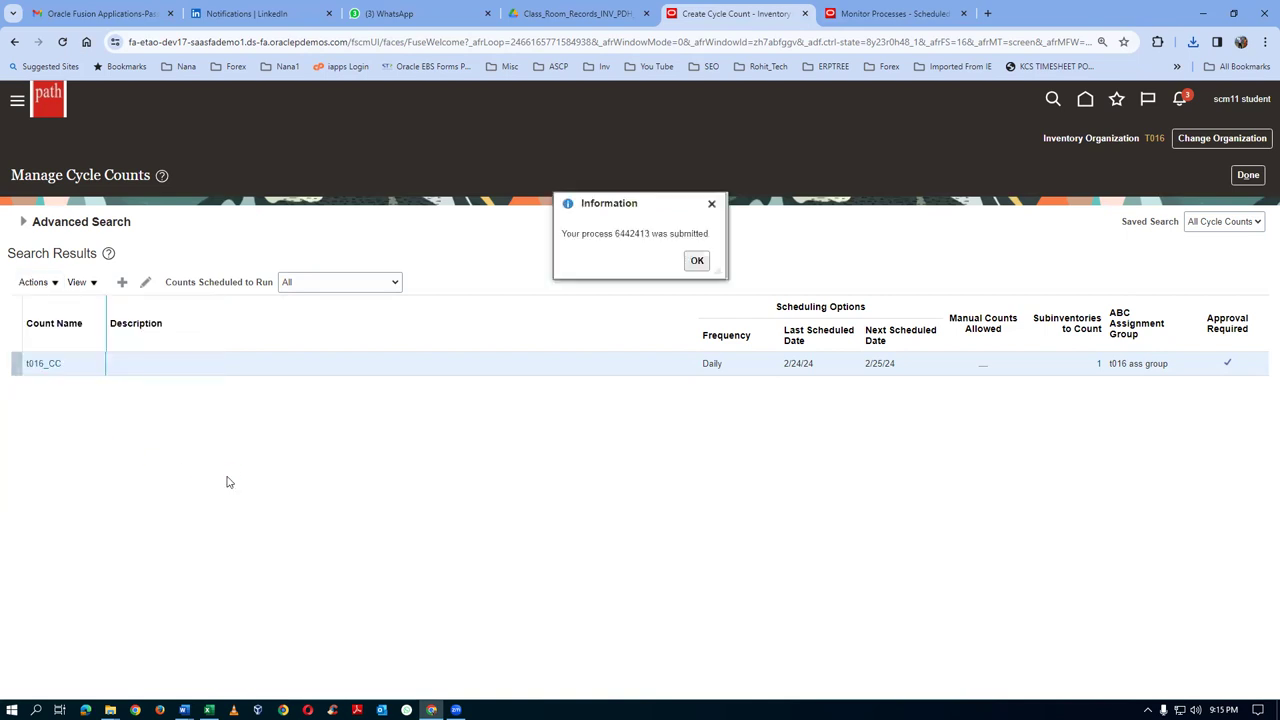
pyautogui.click(695, 261)
# - Return to Scheduled Processes, refresh until Generate Count Sequences finishes, and download that process's output file
pyautogui.click(912, 20)
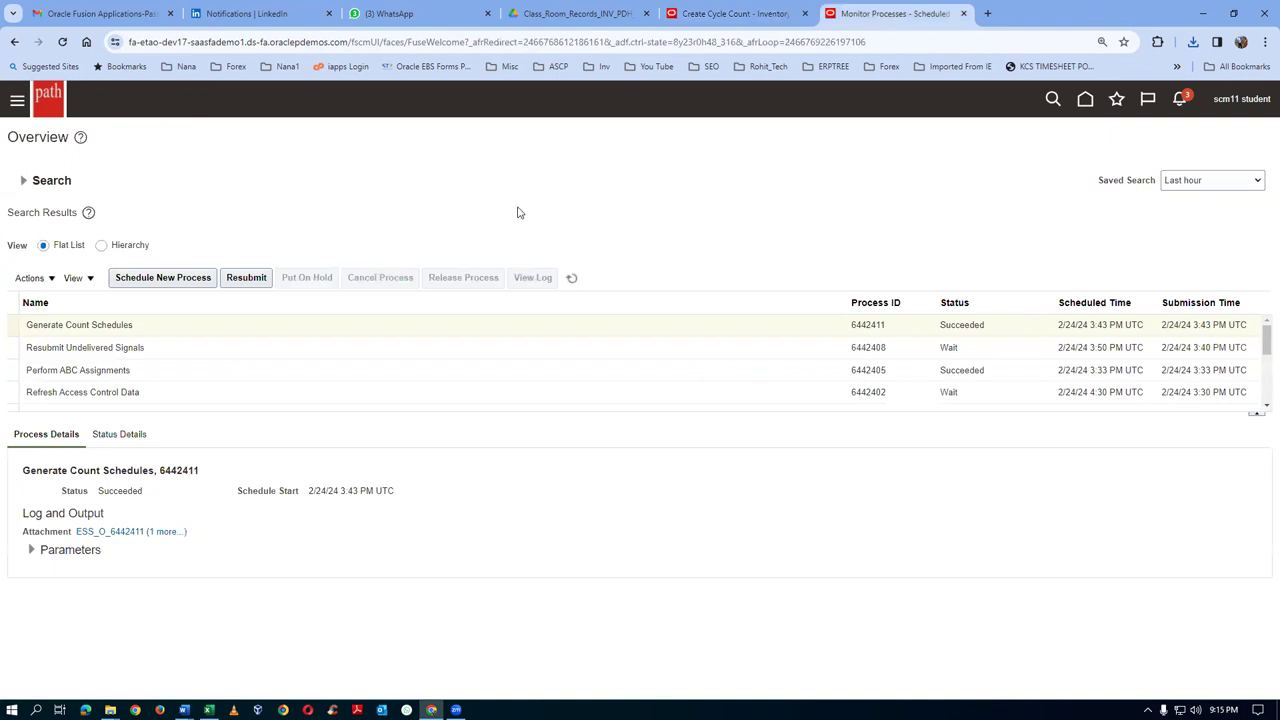
pyautogui.click(570, 277)
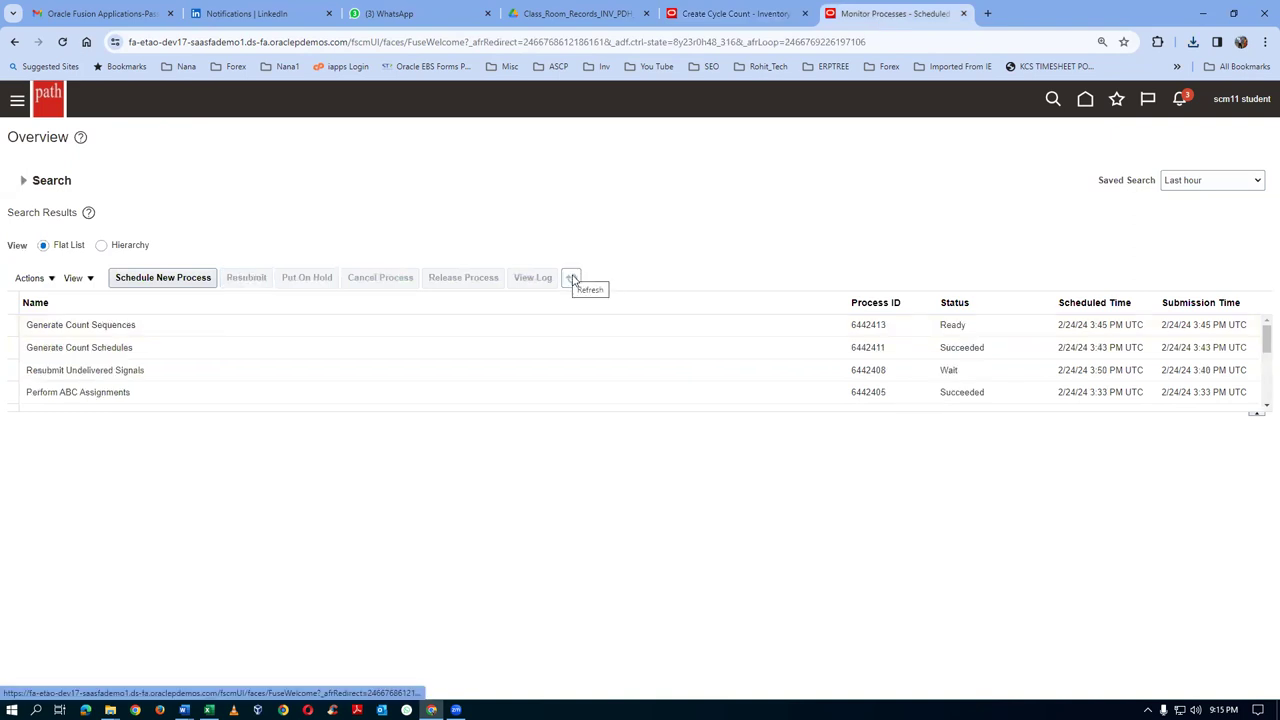
pyautogui.click(572, 278)
pyautogui.click(571, 281)
pyautogui.click(571, 280)
pyautogui.click(568, 282)
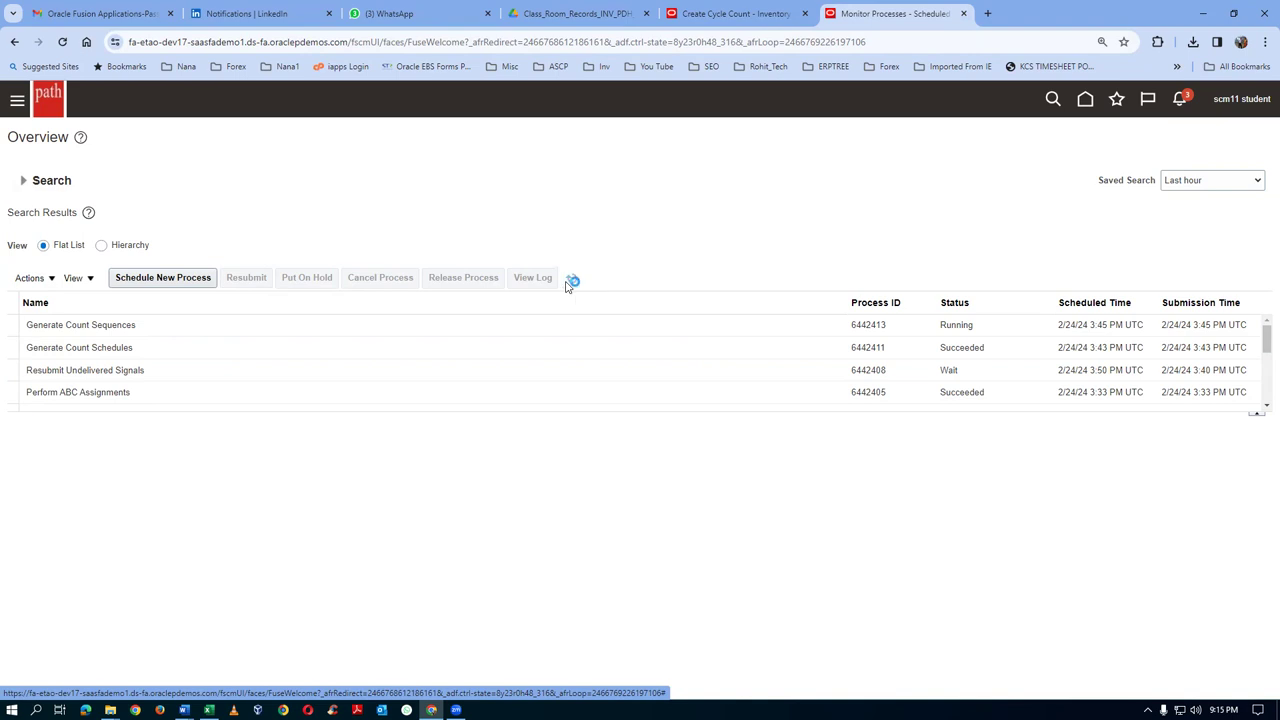
pyautogui.click(573, 282)
pyautogui.click(568, 282)
pyautogui.click(568, 282)
pyautogui.click(568, 282)
pyautogui.click(571, 282)
pyautogui.click(571, 282)
pyautogui.click(149, 324)
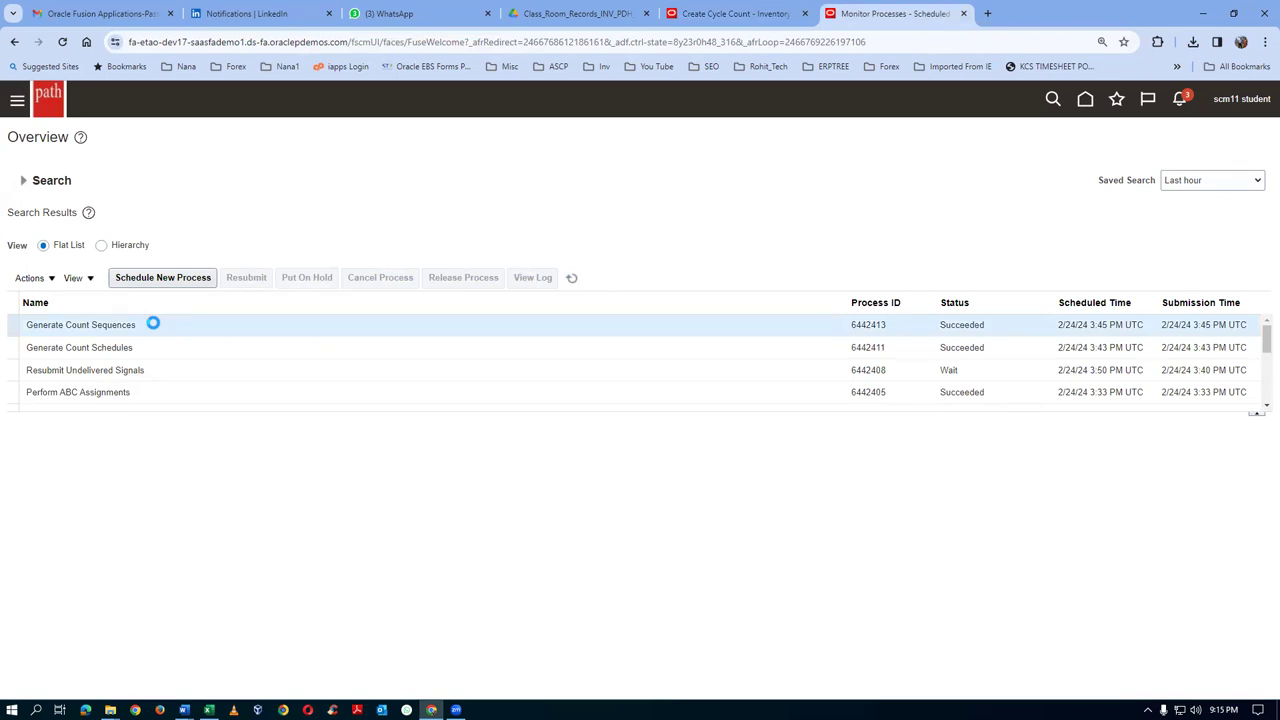
pyautogui.click(104, 533)
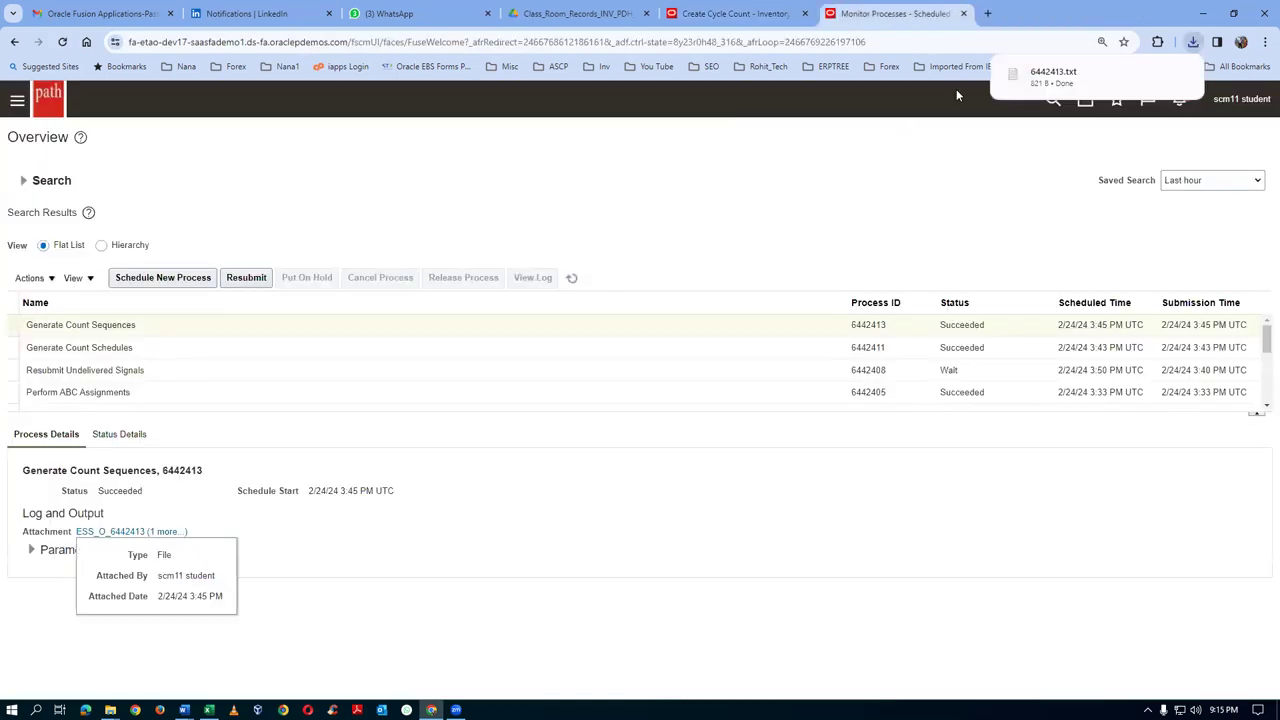
# - Open the downloaded count sequences output in Notepad, check the number of count sequences created, and close the file
pyautogui.click(1053, 76)
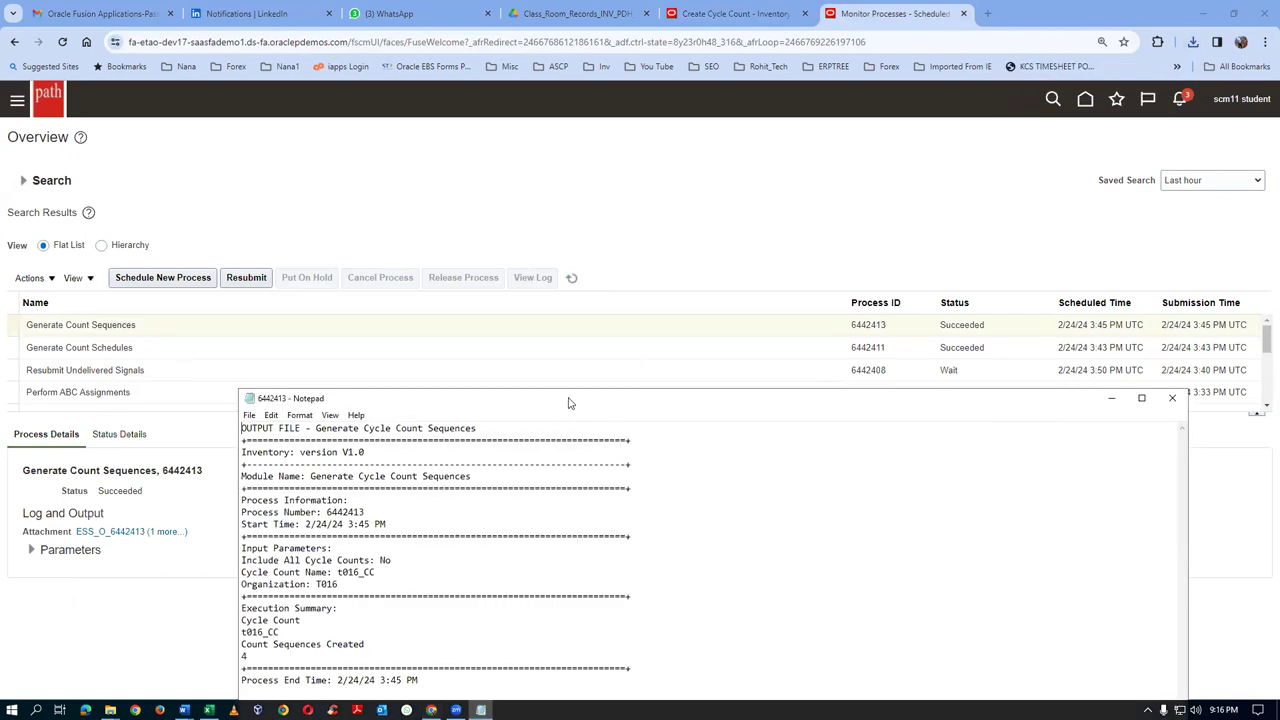
pyautogui.doubleClick(569, 403)
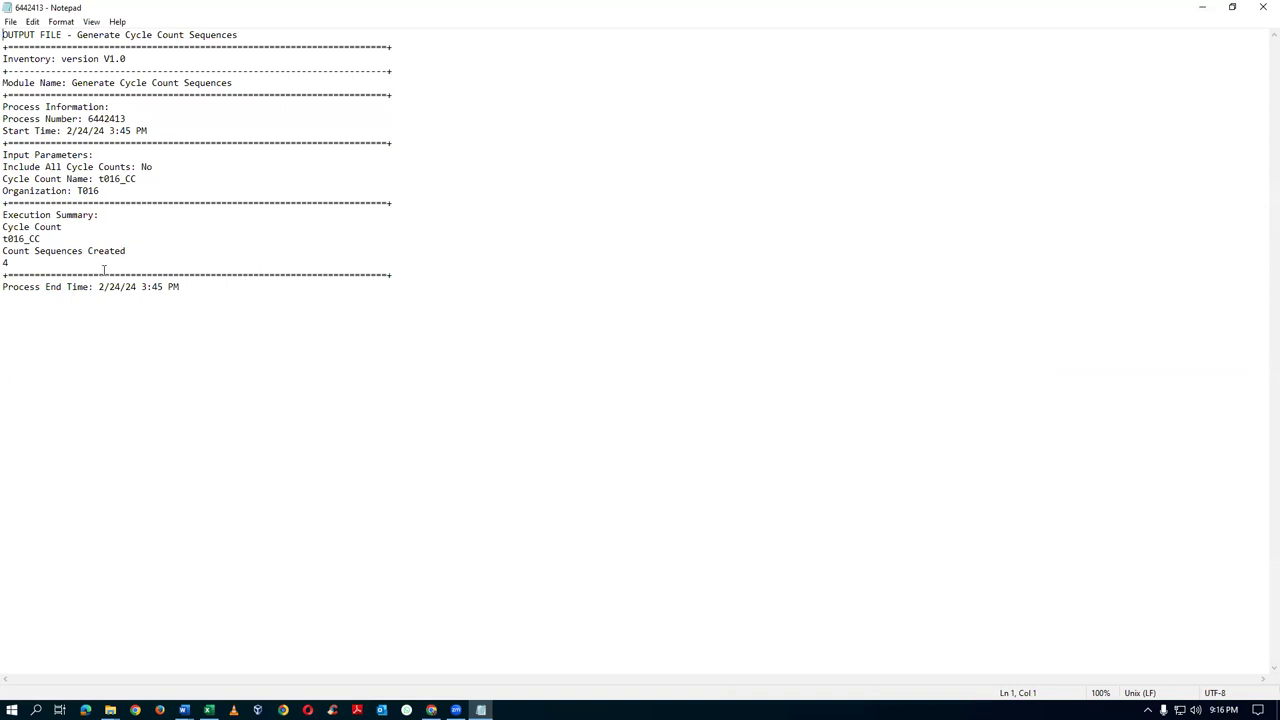
pyautogui.click(5, 264)
pyautogui.click(1262, 10)
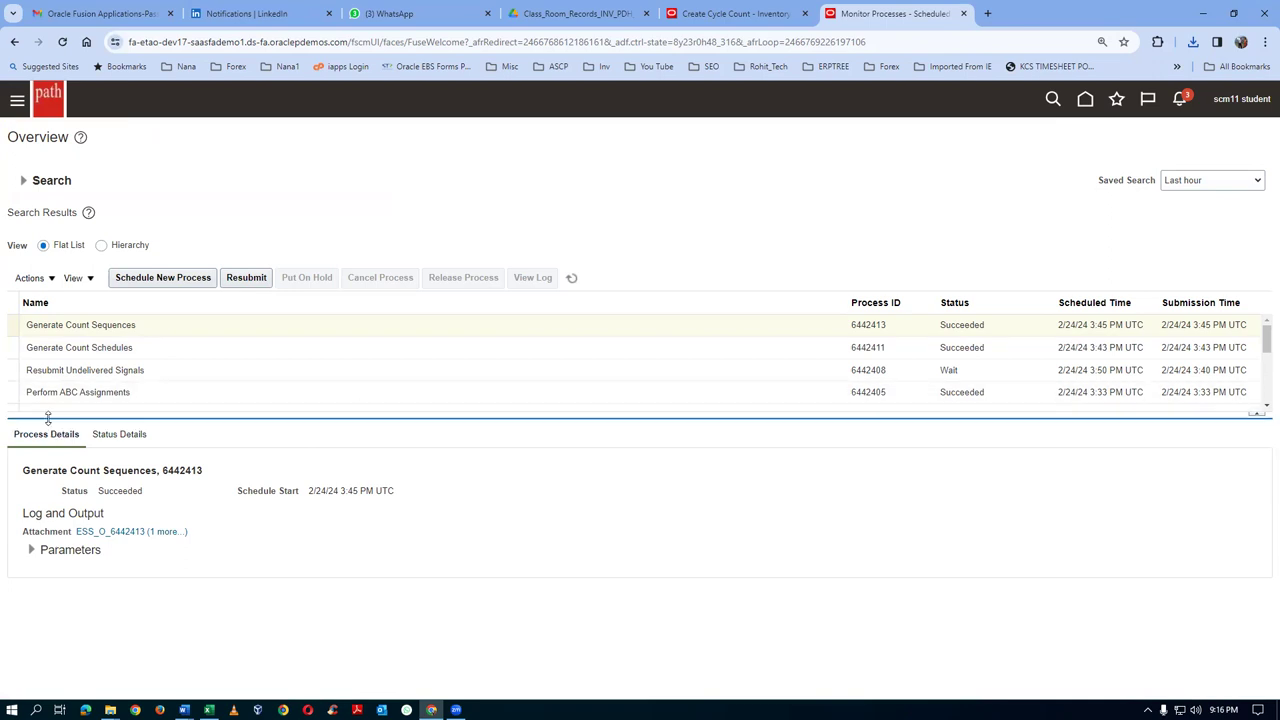
# - Check the available actions in Manage Cycle Counts, and start a new Print Cycle Count Listing Report job in Scheduled Processes
pyautogui.click(722, 16)
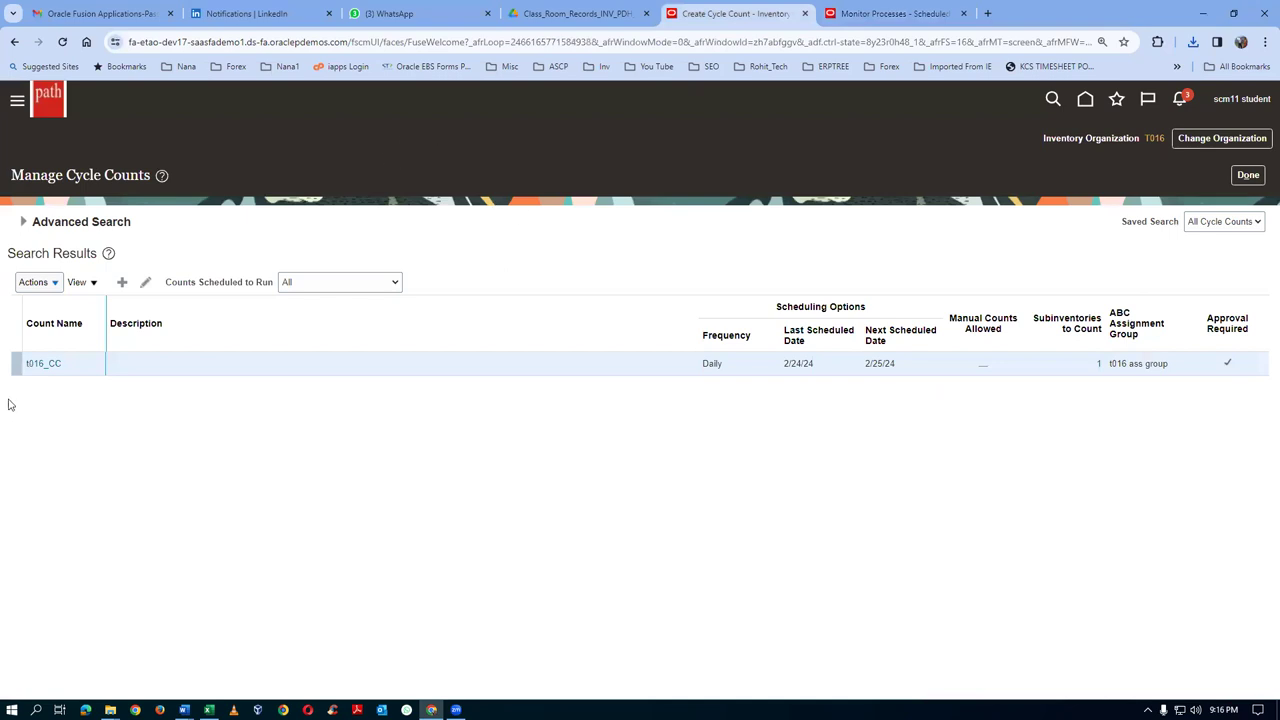
pyautogui.click(48, 283)
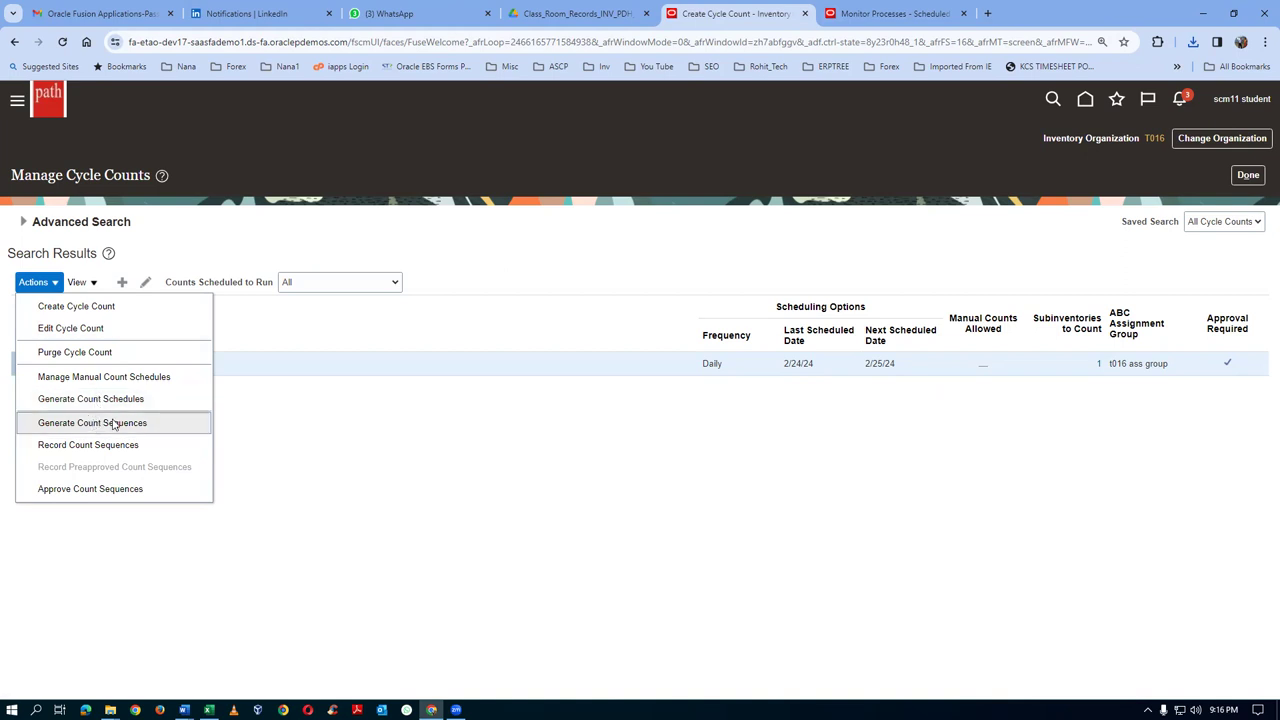
pyautogui.click(890, 15)
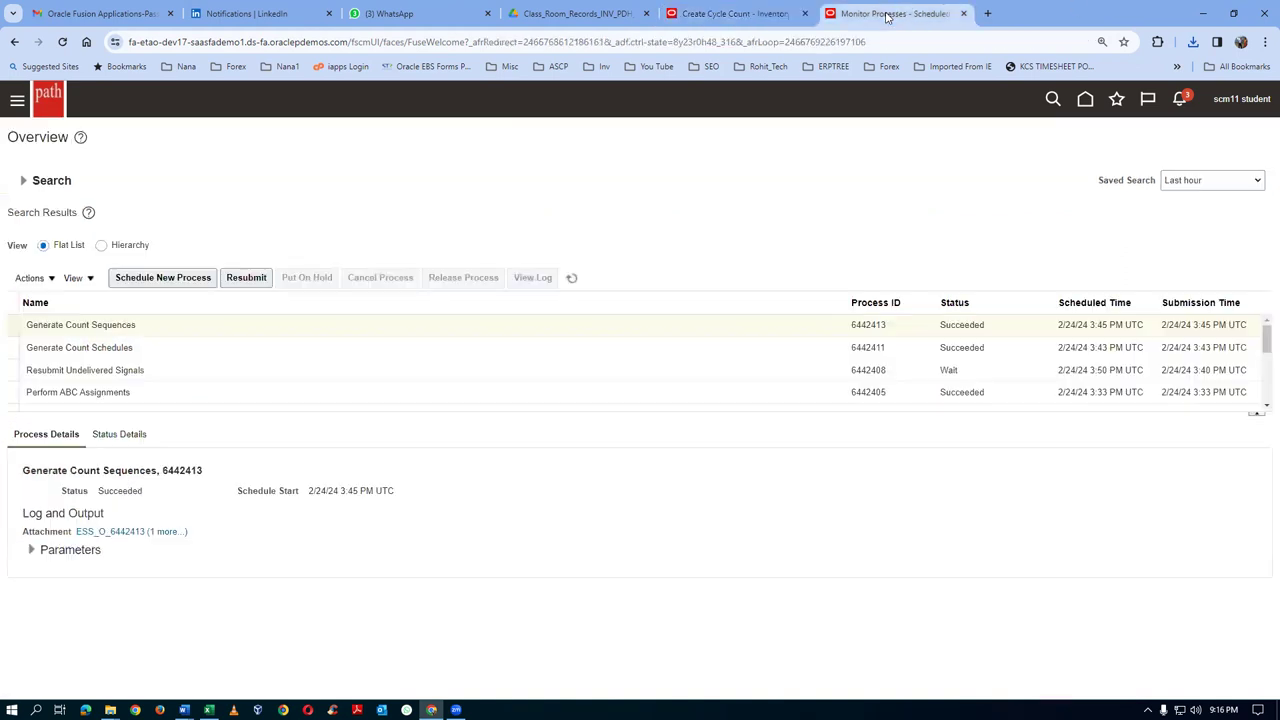
pyautogui.click(195, 281)
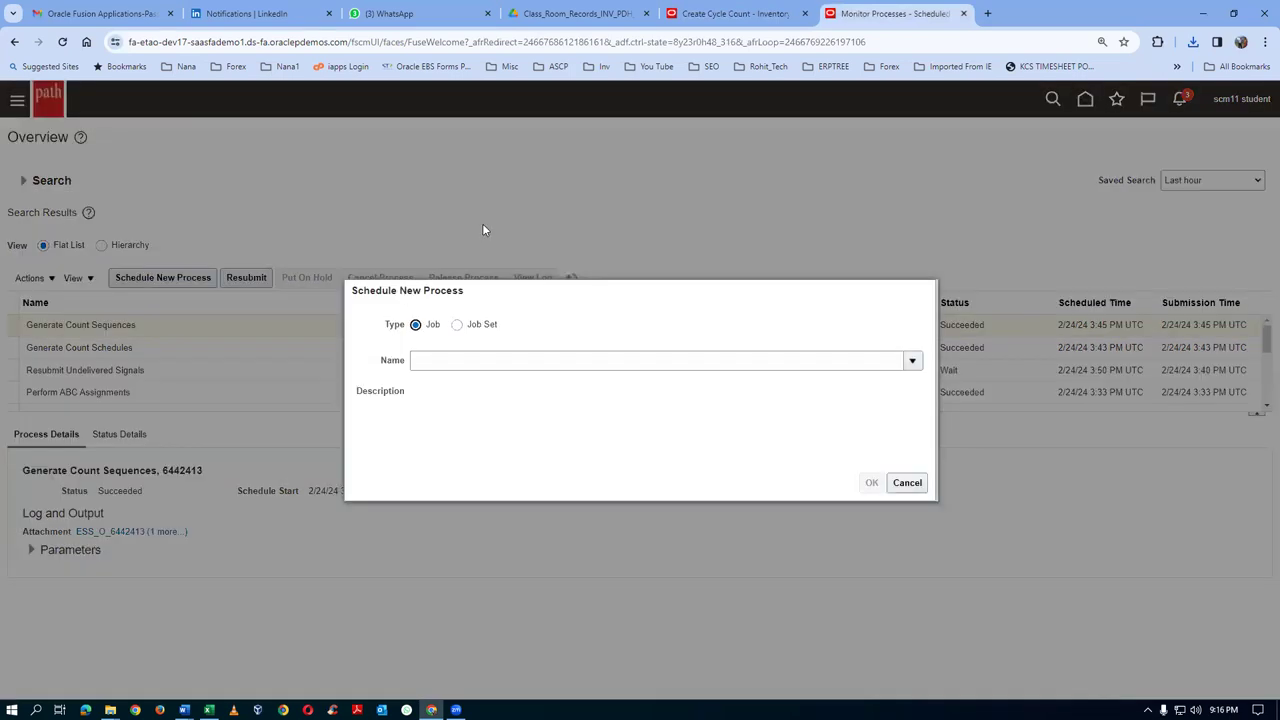
pyautogui.click(454, 358)
pyautogui.write('PRINT')
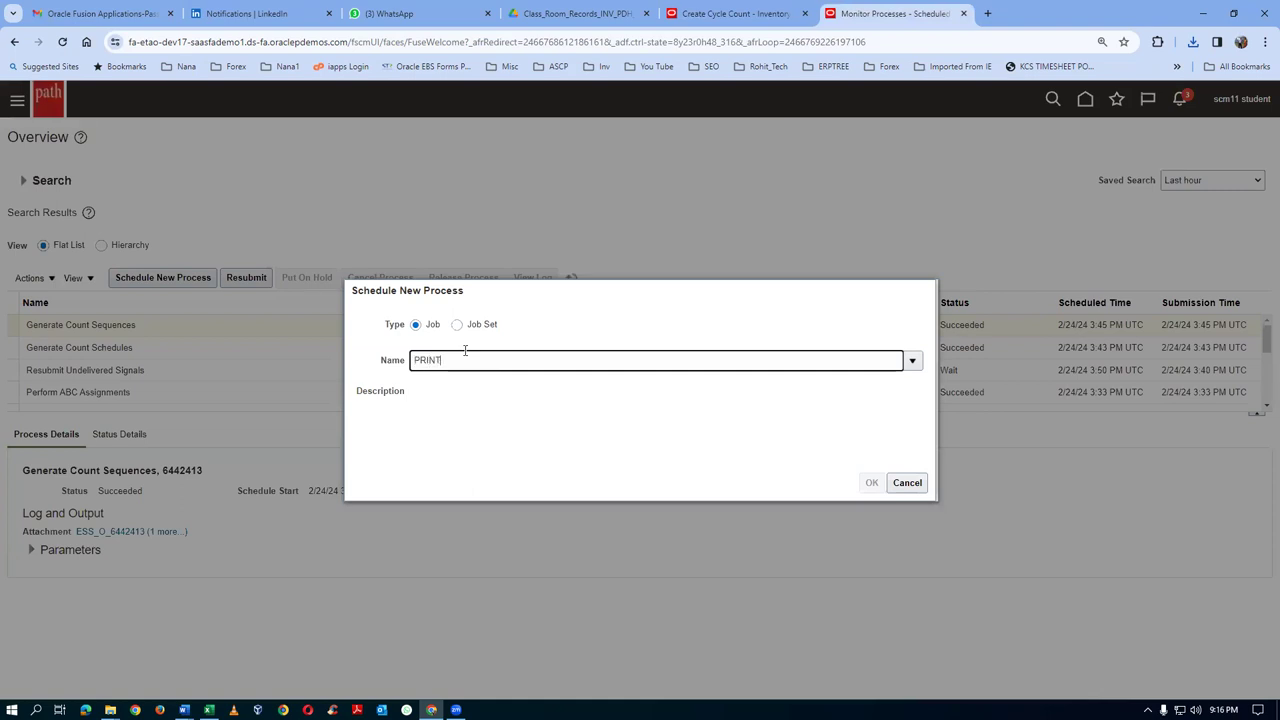
pyautogui.write('%cyc%')
pyautogui.press('Tab')
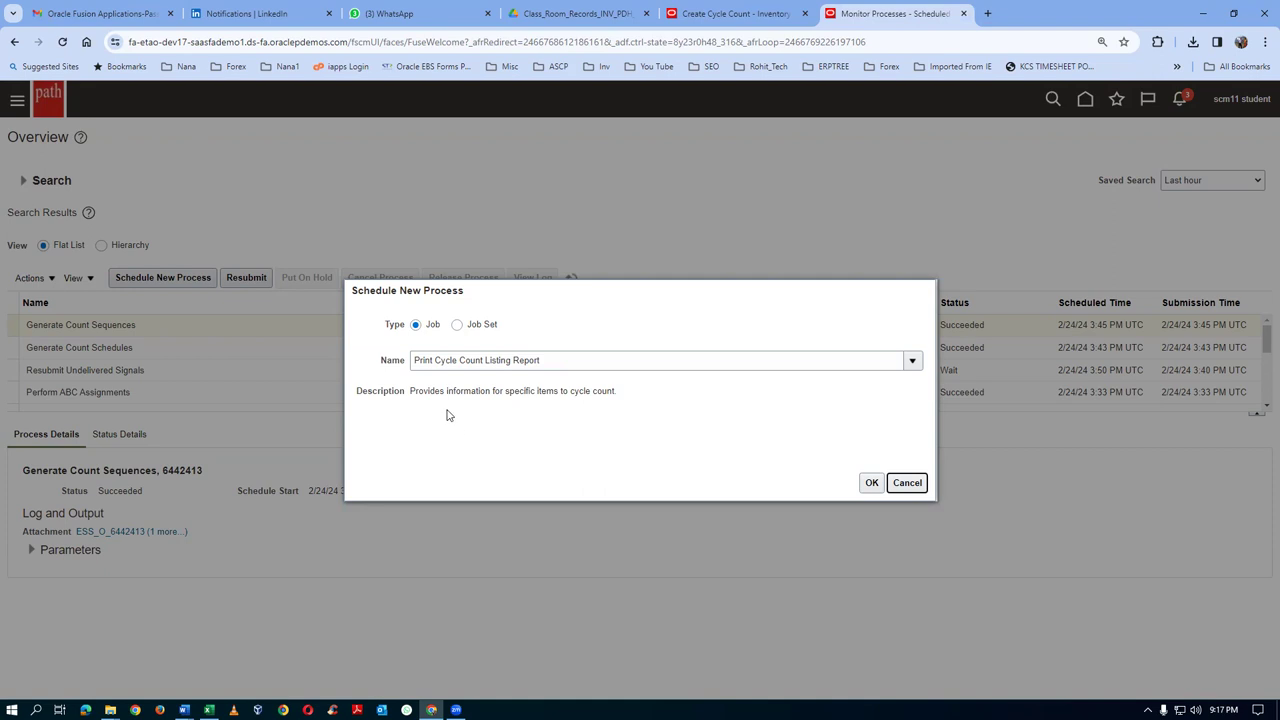
pyautogui.click(866, 486)
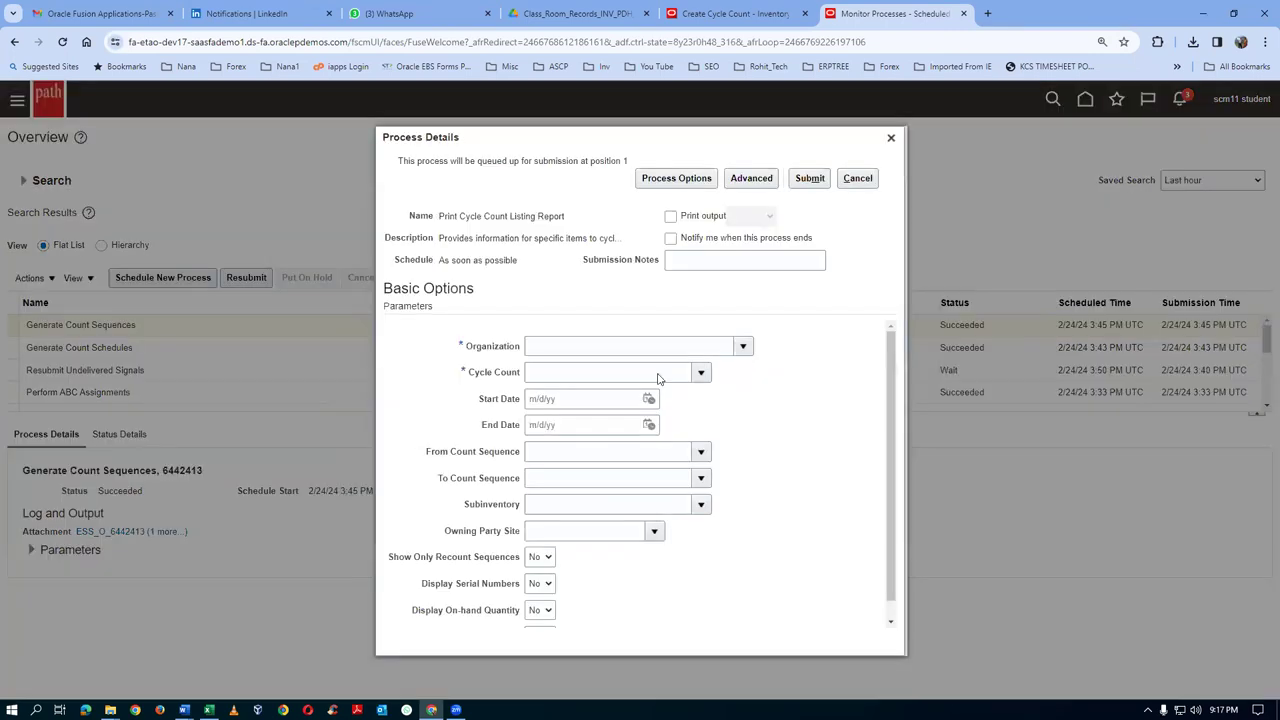
# - Set the report's organization to T016 and its cycle count to t016_CC
pyautogui.click(533, 347)
pyautogui.write('T016')
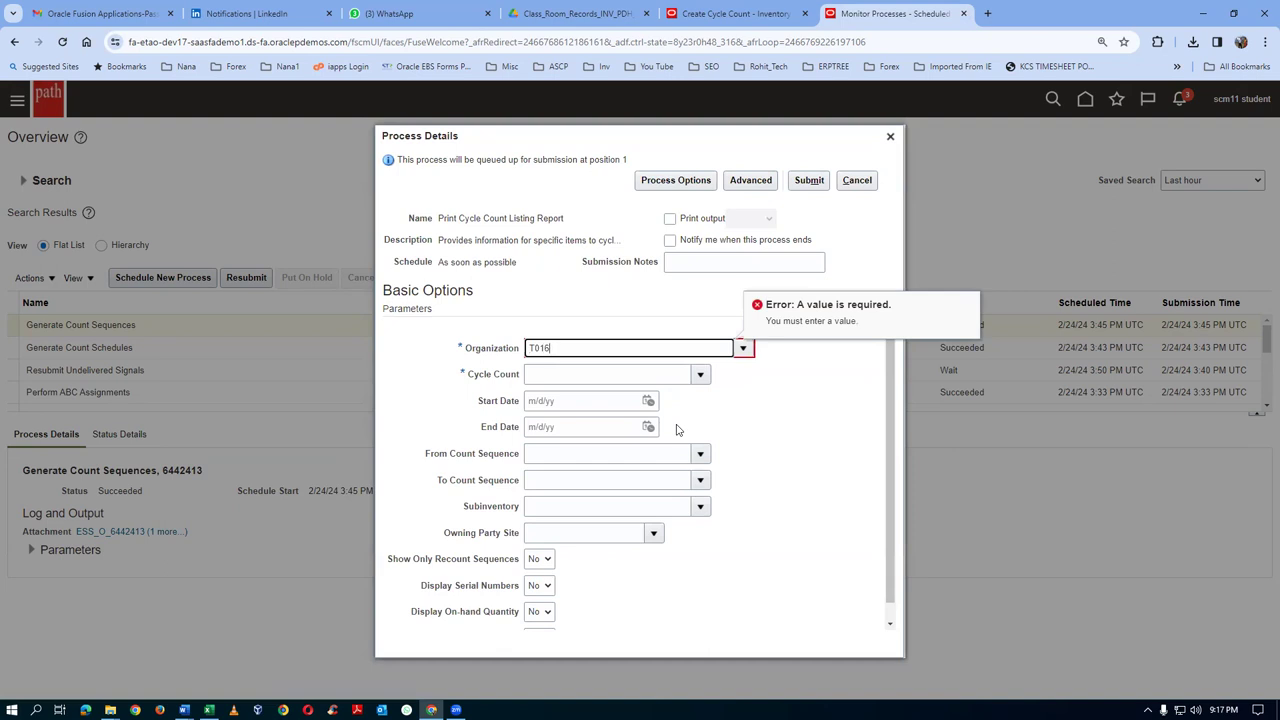
pyautogui.press('Tab')
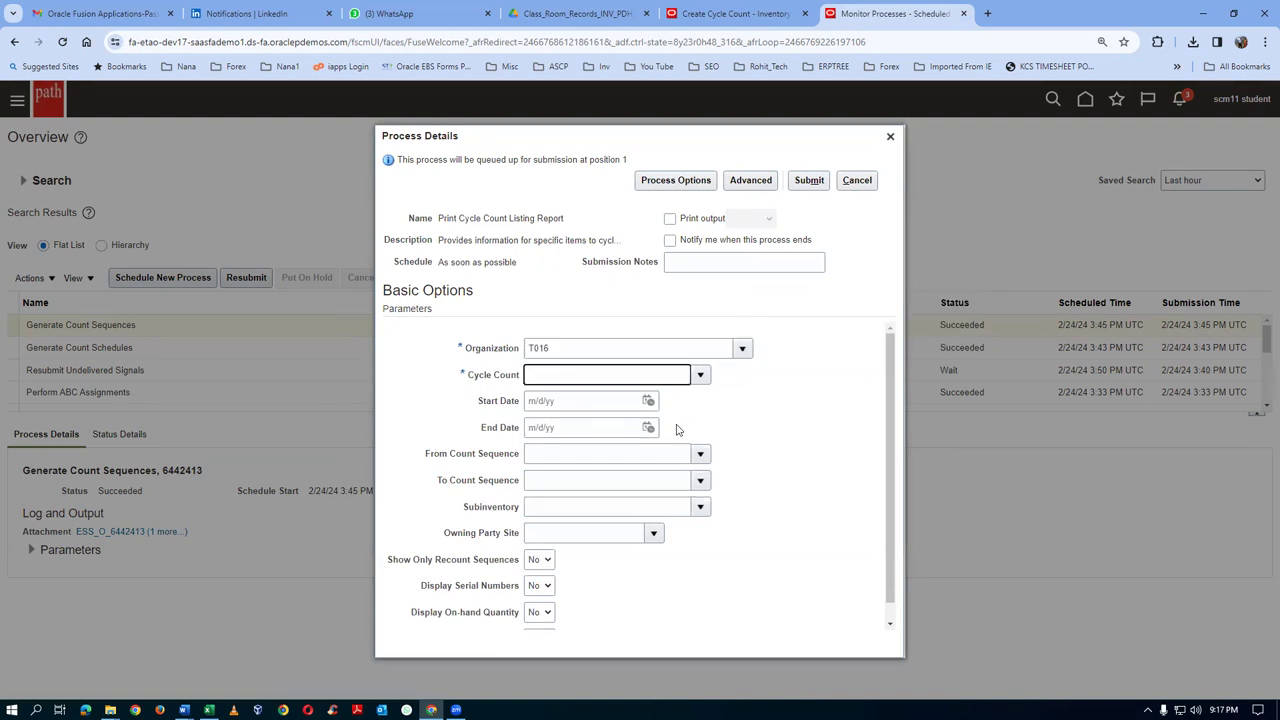
pyautogui.click(703, 377)
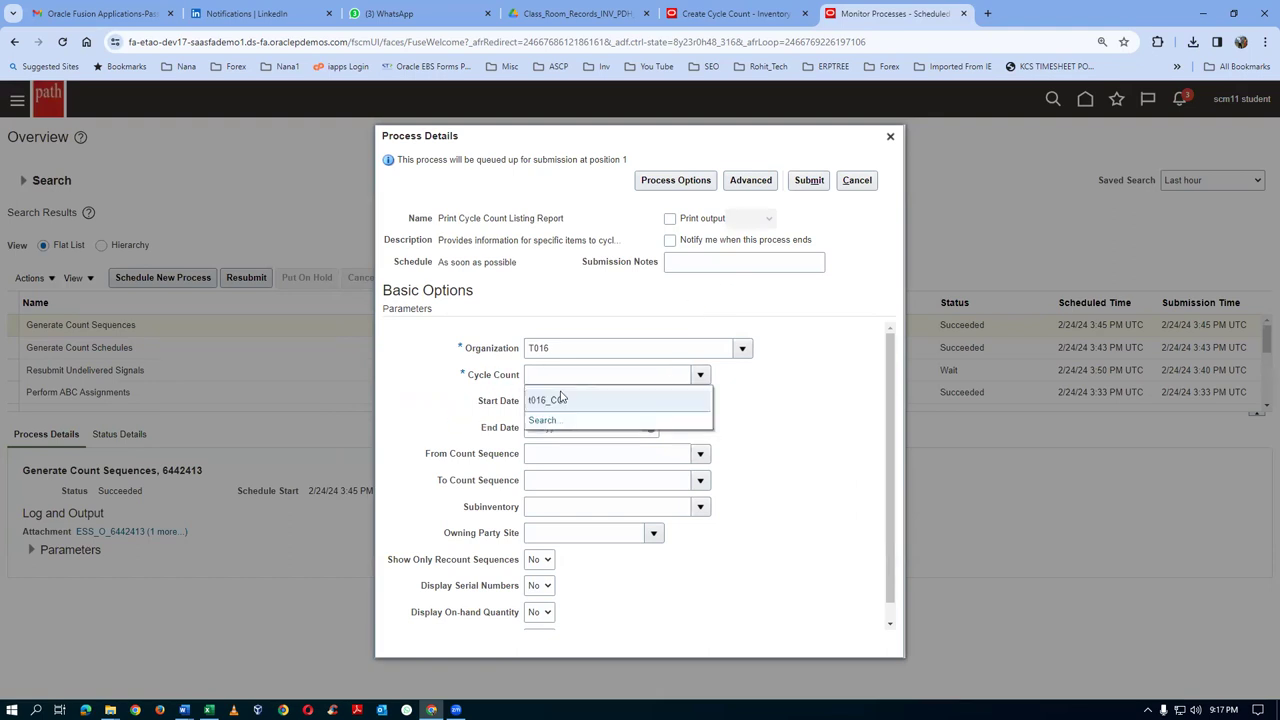
pyautogui.click(571, 391)
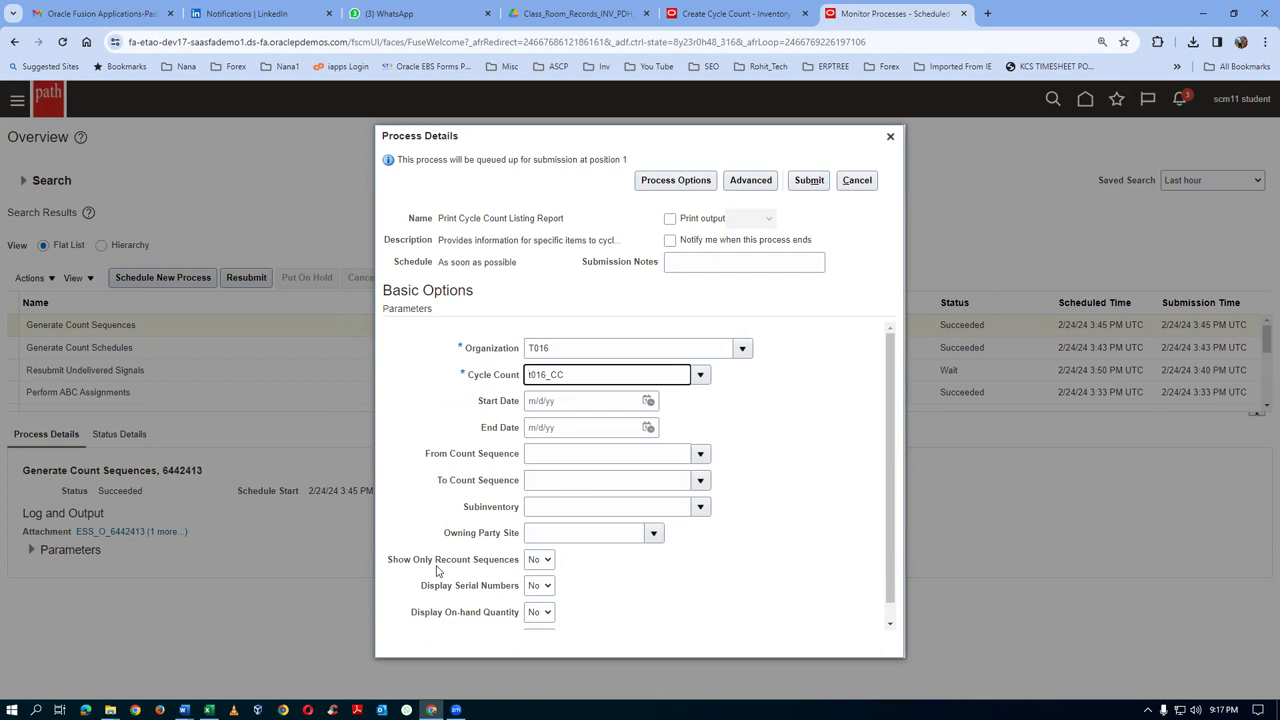
# - Set Display Serial Numbers and Display On-hand Quantity to Yes, and submit the listing report
pyautogui.click(535, 592)
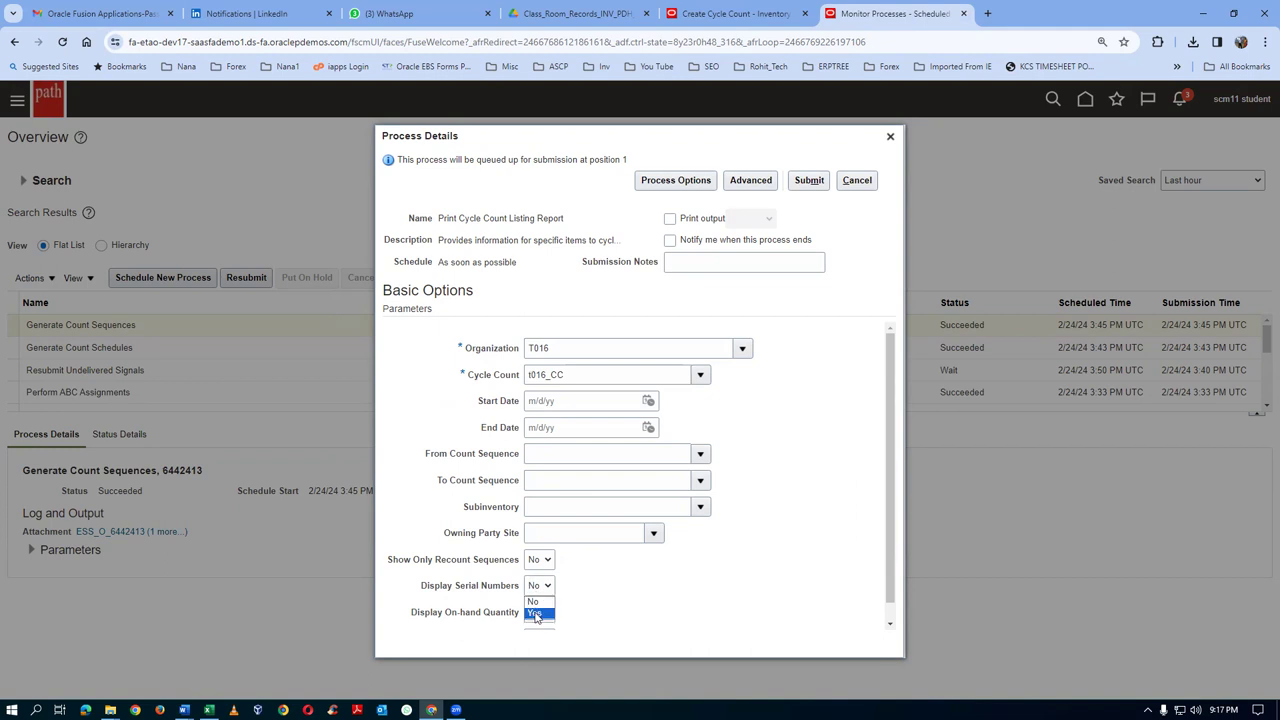
pyautogui.click(535, 614)
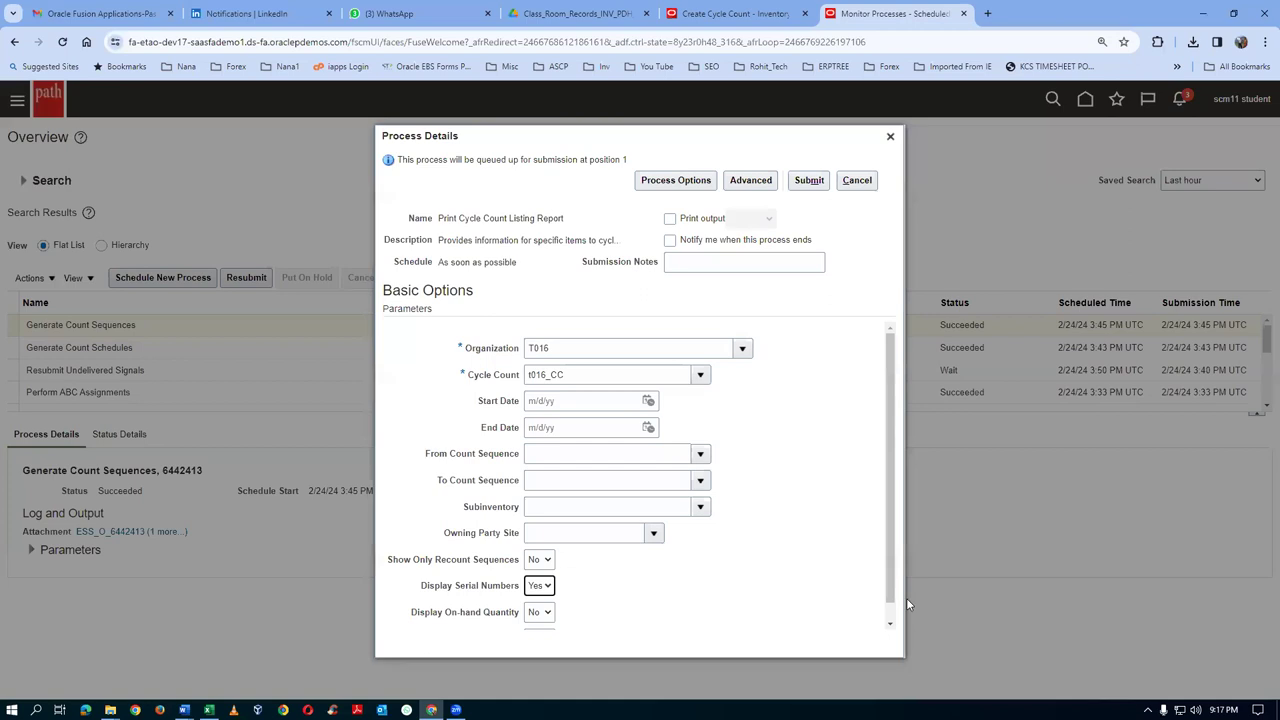
pyautogui.click(891, 624)
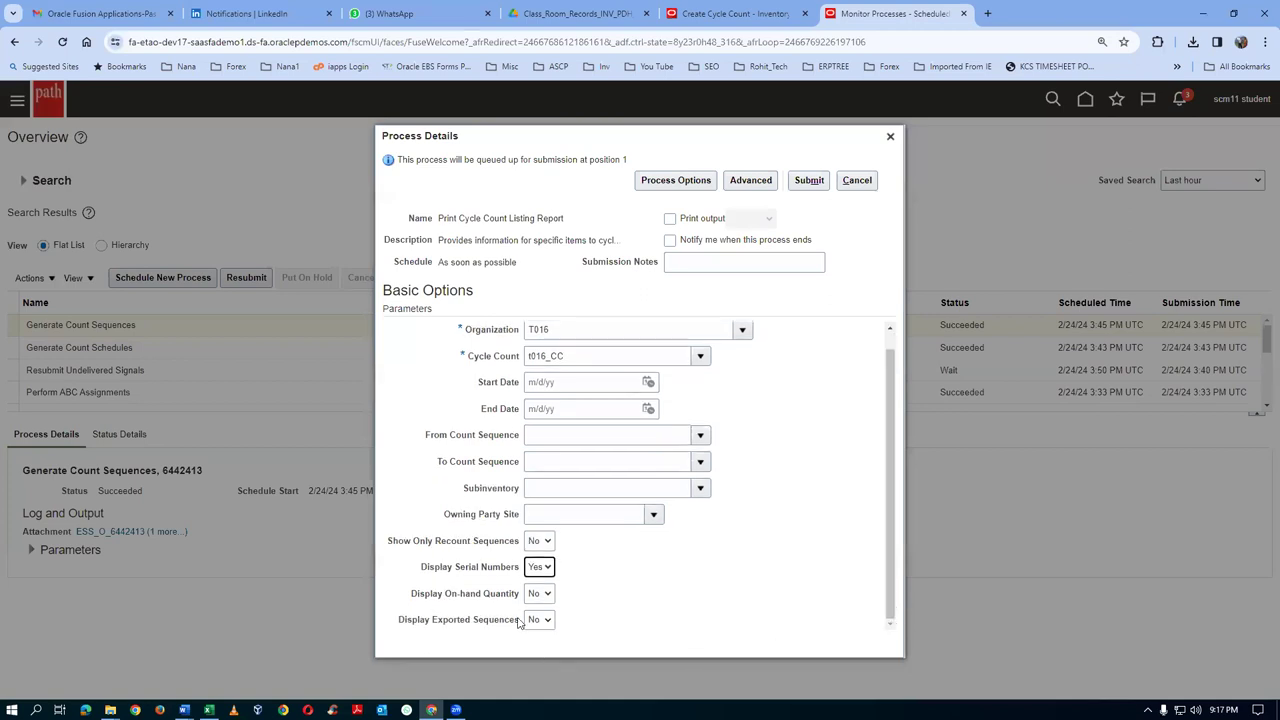
pyautogui.click(539, 595)
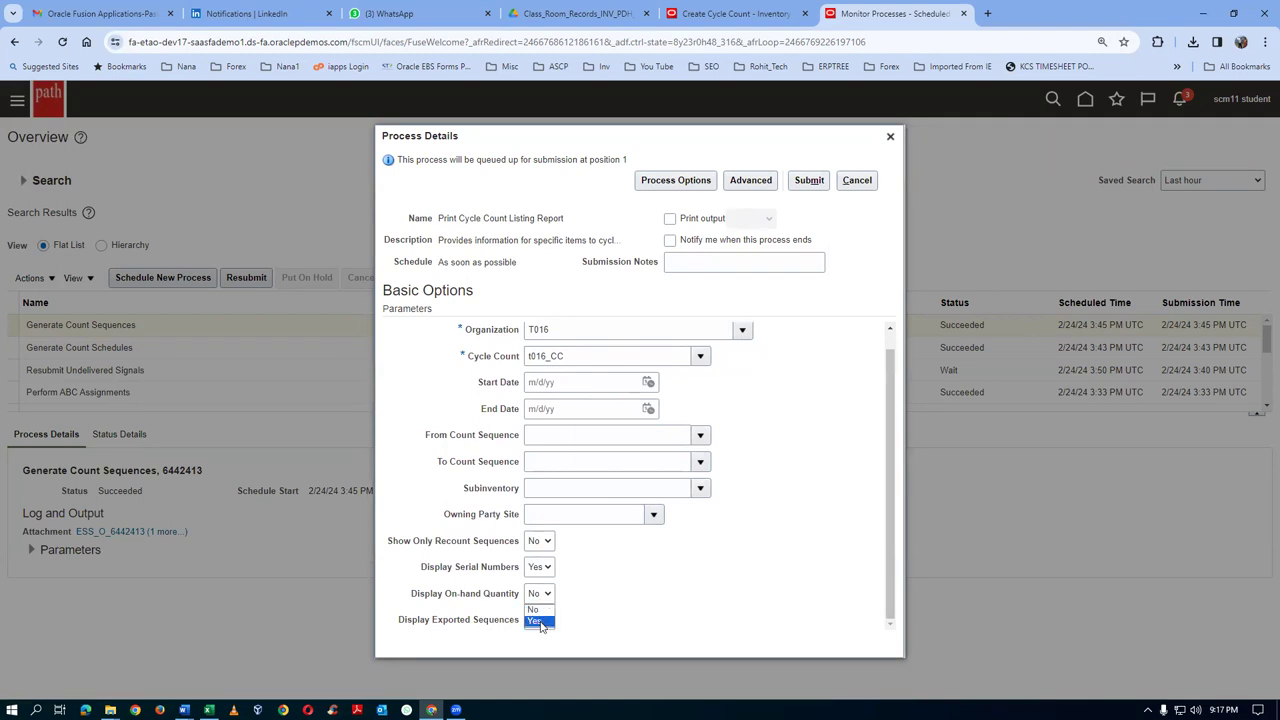
pyautogui.click(539, 621)
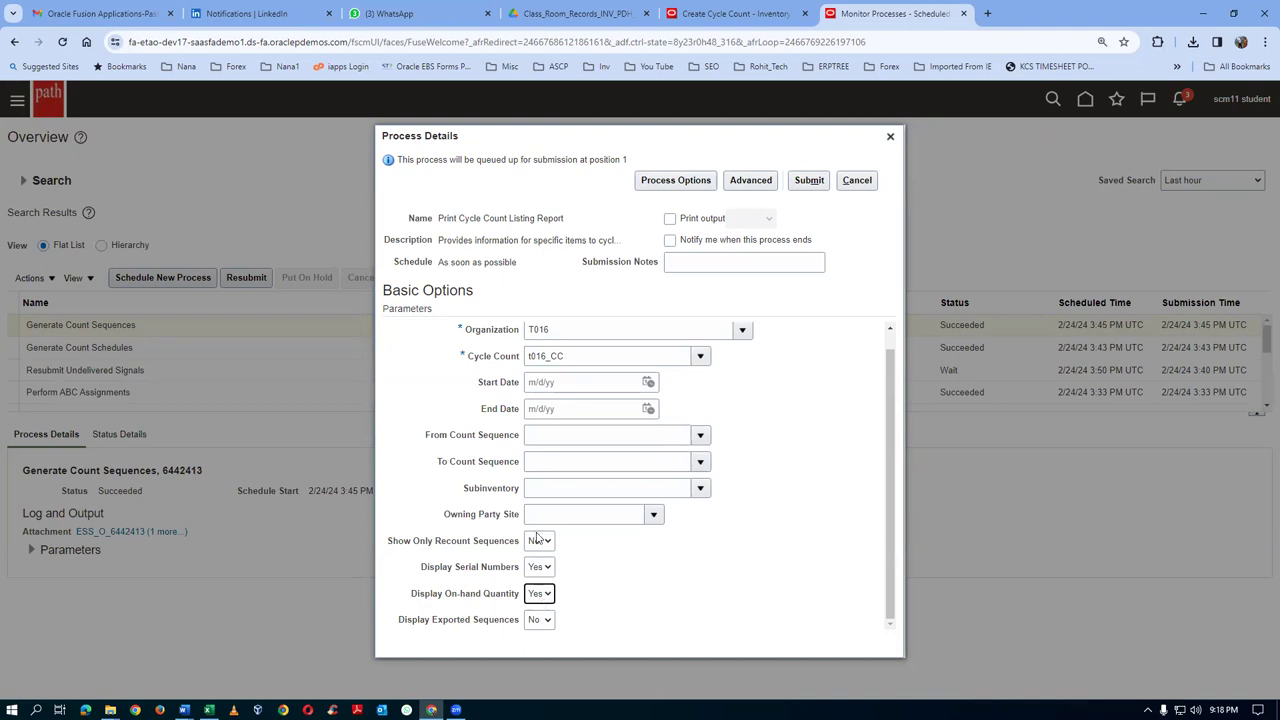
pyautogui.click(812, 187)
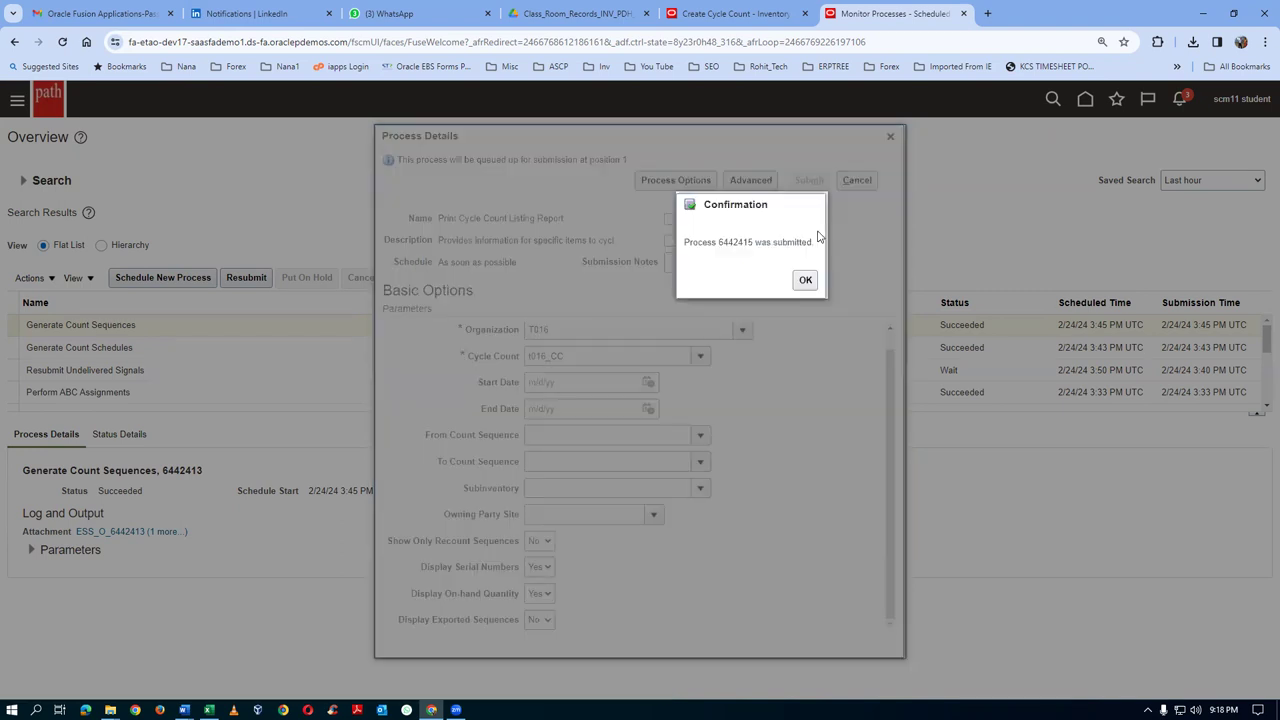
pyautogui.click(804, 281)
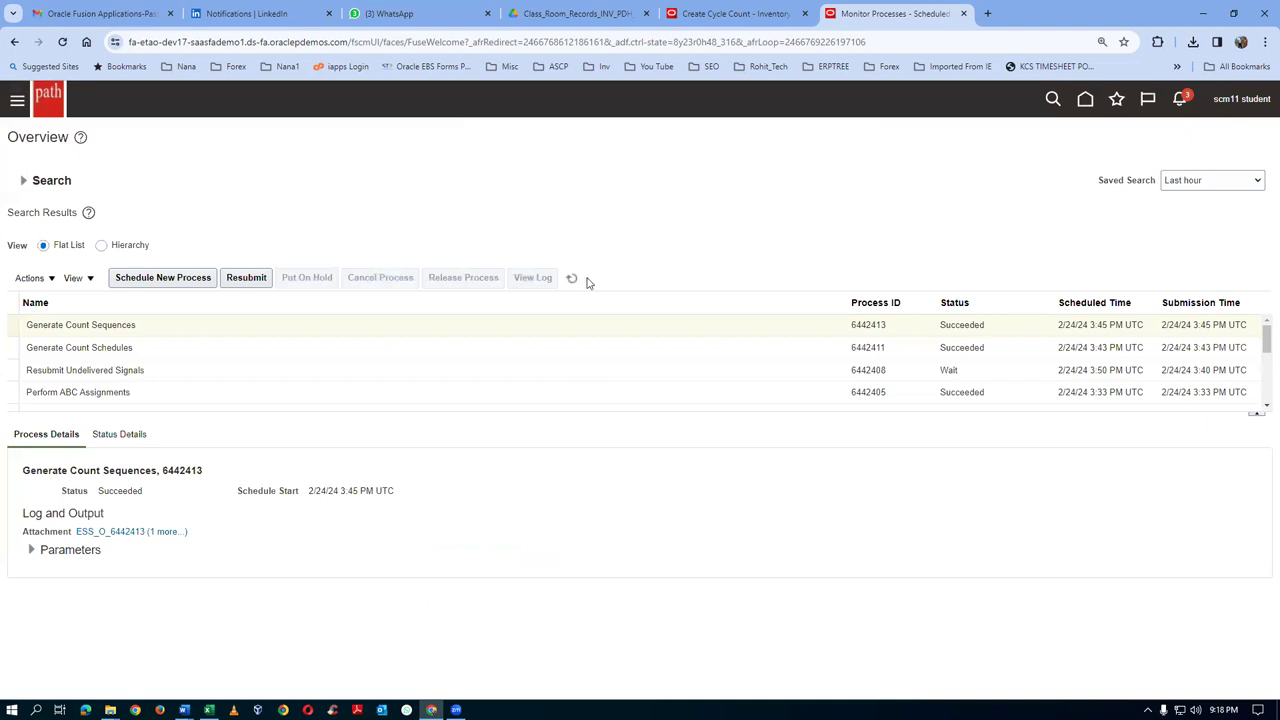
# - Refresh the process list until the Print Cycle Count Listing Report finishes, consulting the expected count sequences in the Word notes while waiting
pyautogui.click(573, 280)
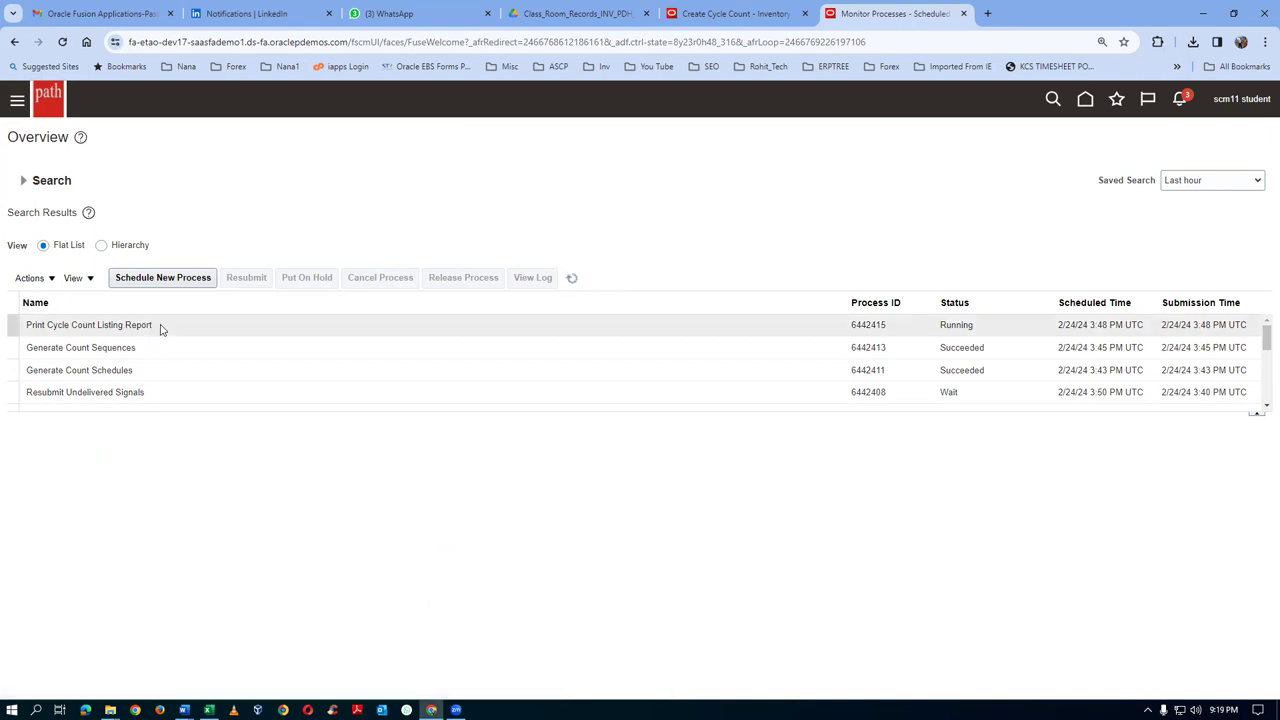
pyautogui.click(572, 279)
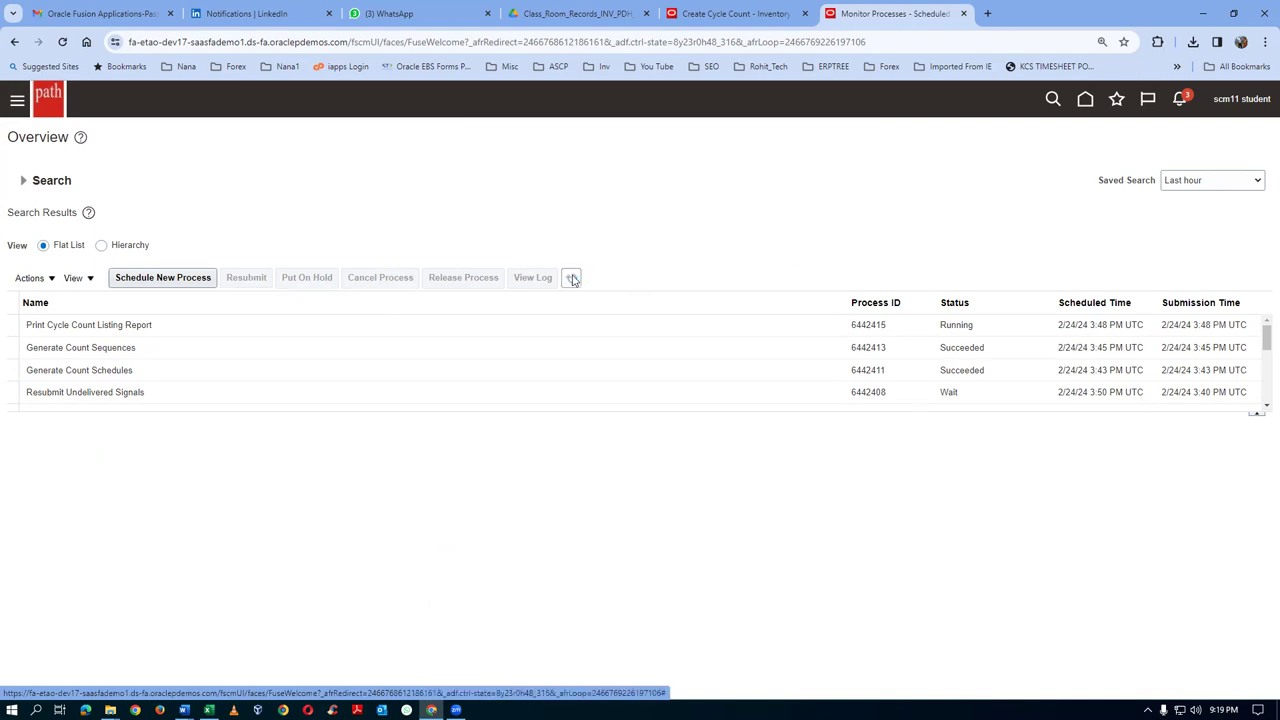
pyautogui.hotkey('alt', 'Tab')
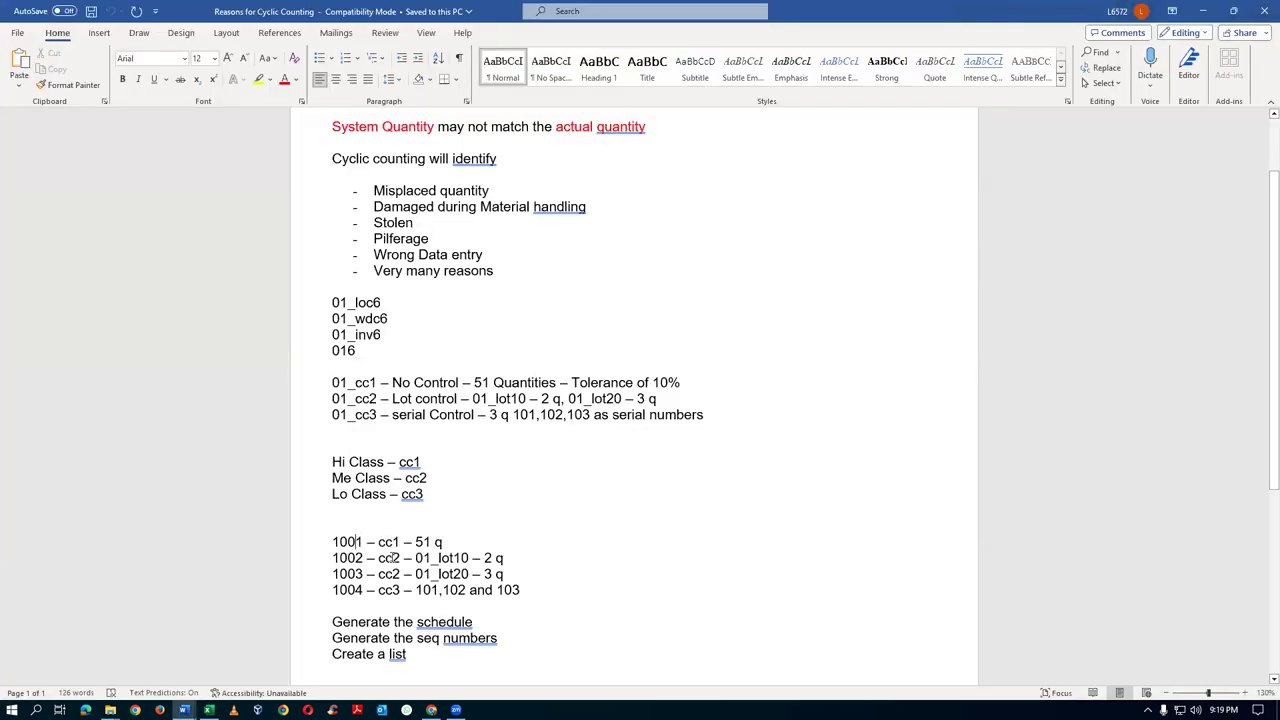
pyautogui.hotkey('alt', 'Tab')
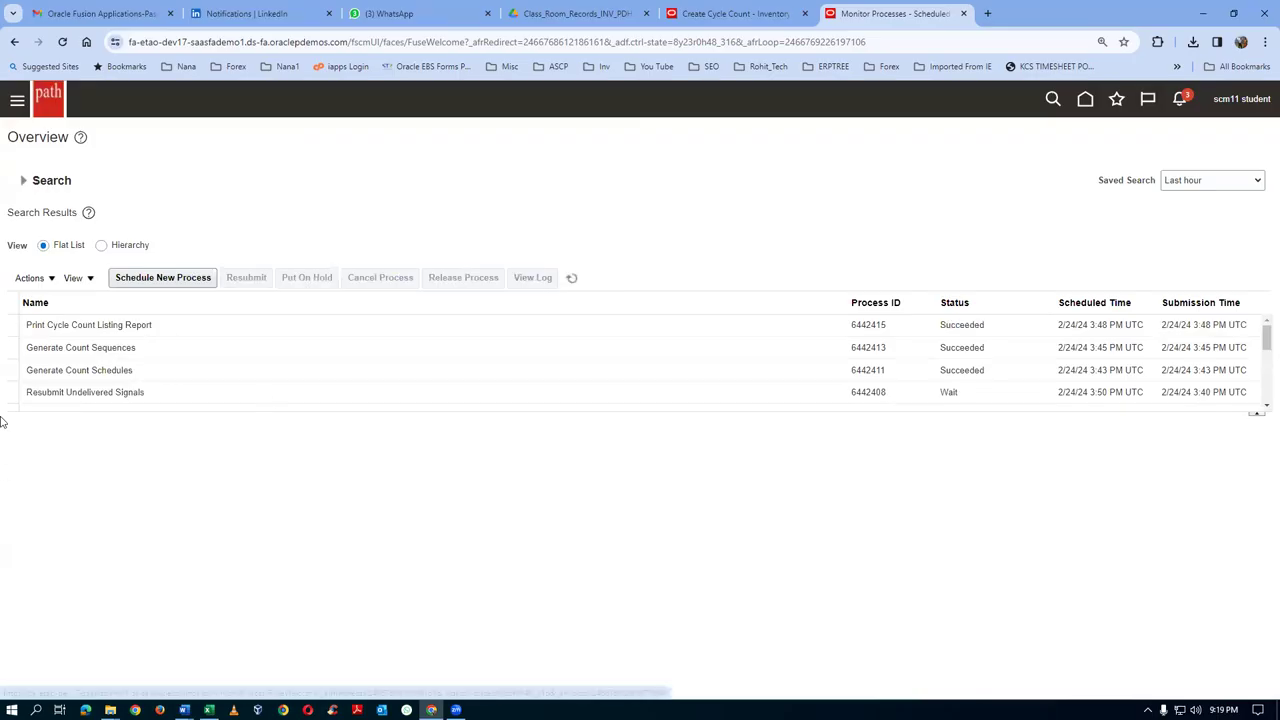
# - Republish the finished Print Cycle Count Listing Report, export it as PDF, and open the PDF to review the count sequences
pyautogui.click(157, 326)
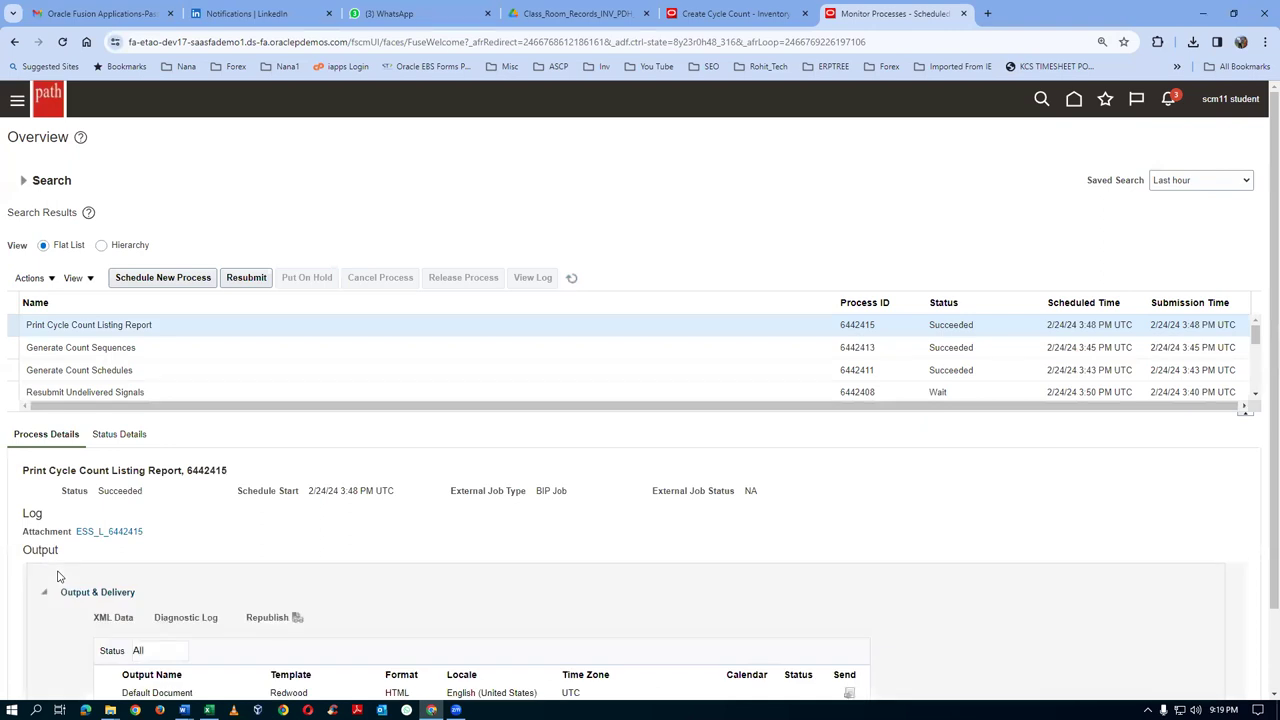
pyautogui.click(297, 617)
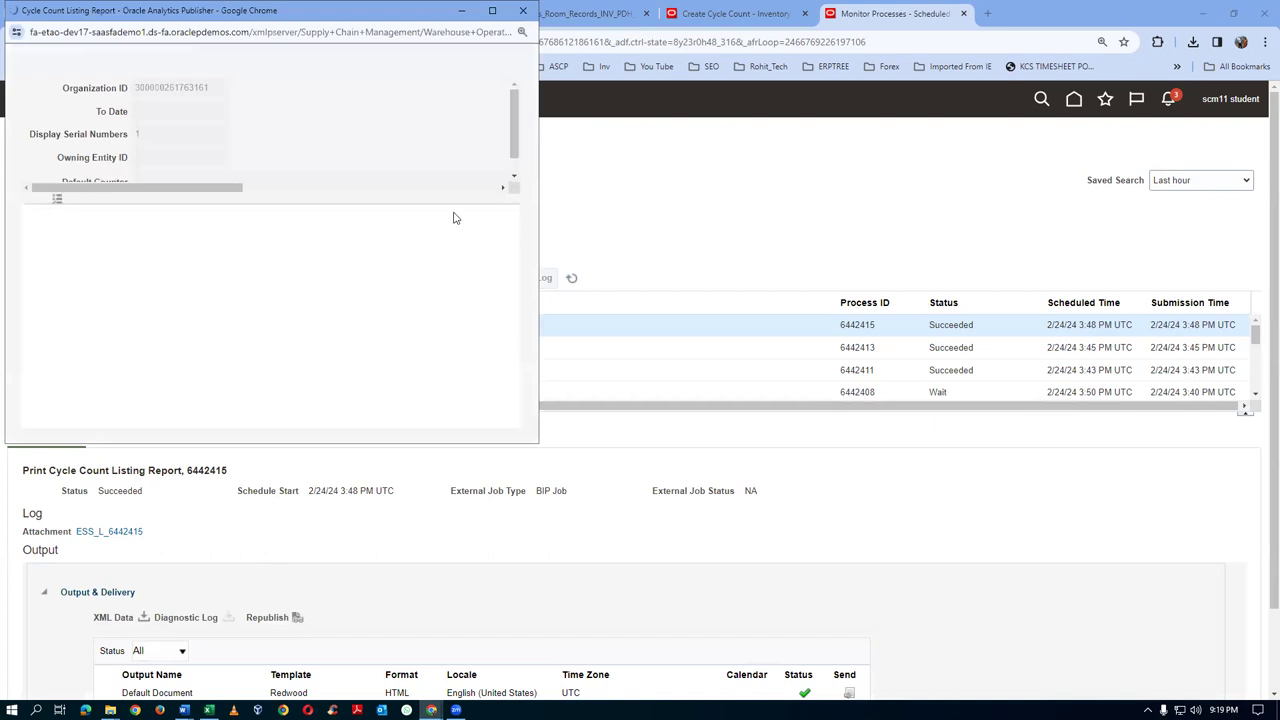
pyautogui.click(481, 210)
pyautogui.moveTo(448, 228)
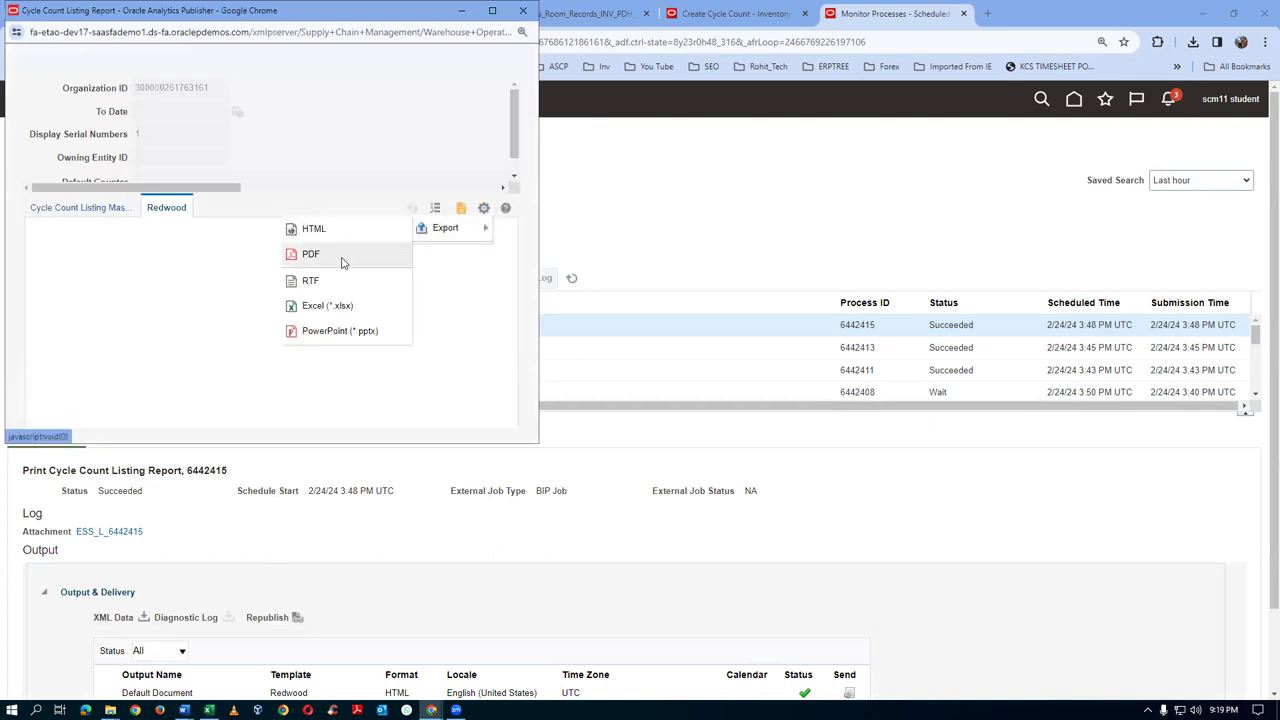
pyautogui.click(342, 258)
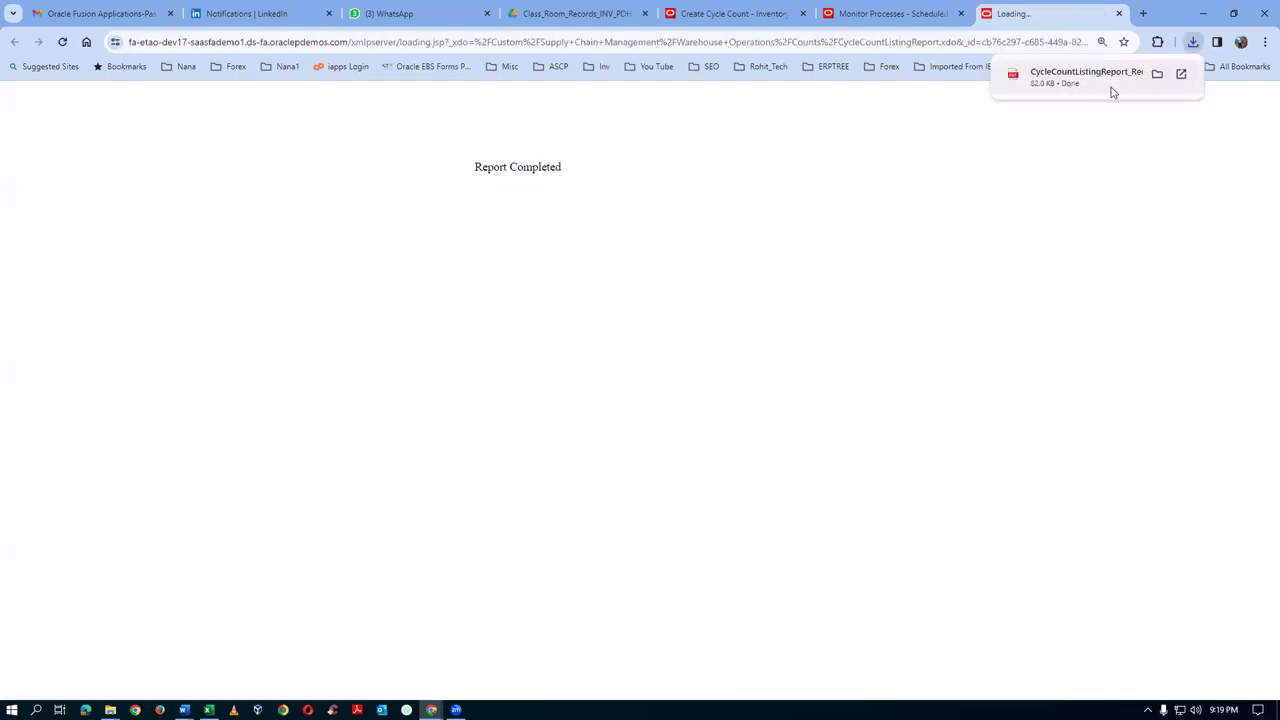
pyautogui.click(1076, 89)
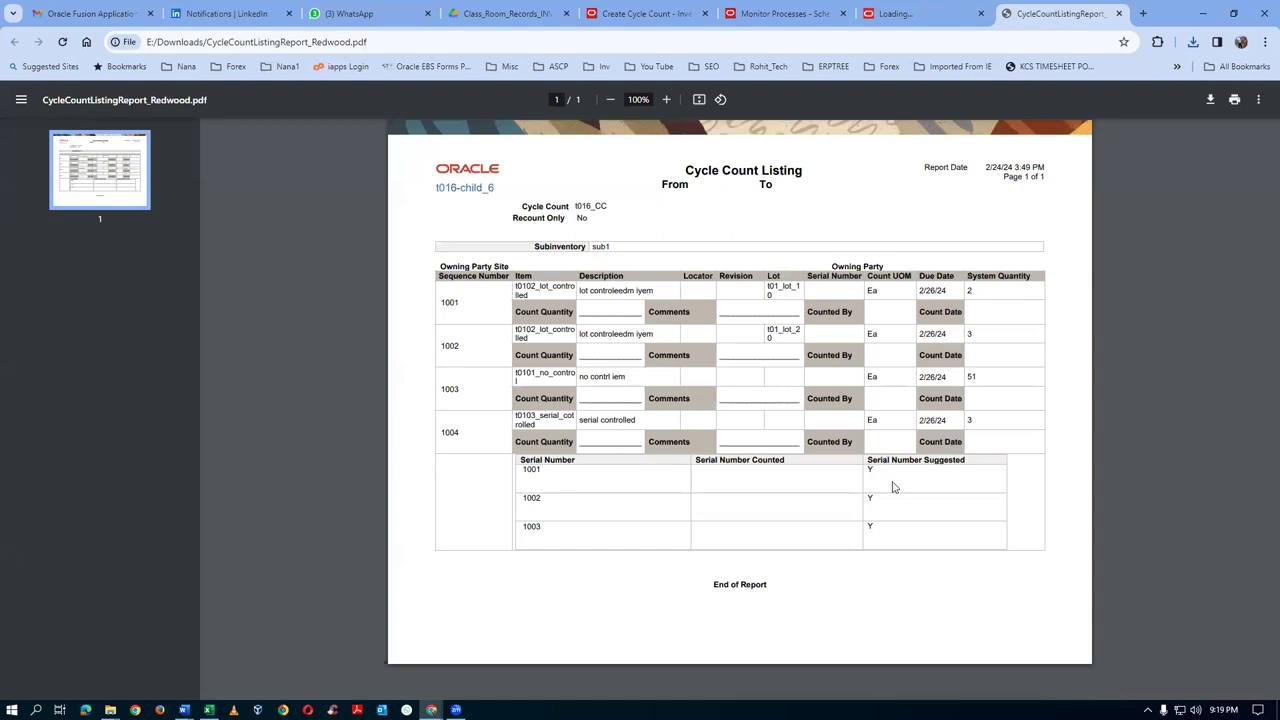
pyautogui.scroll(1, 592, 555)
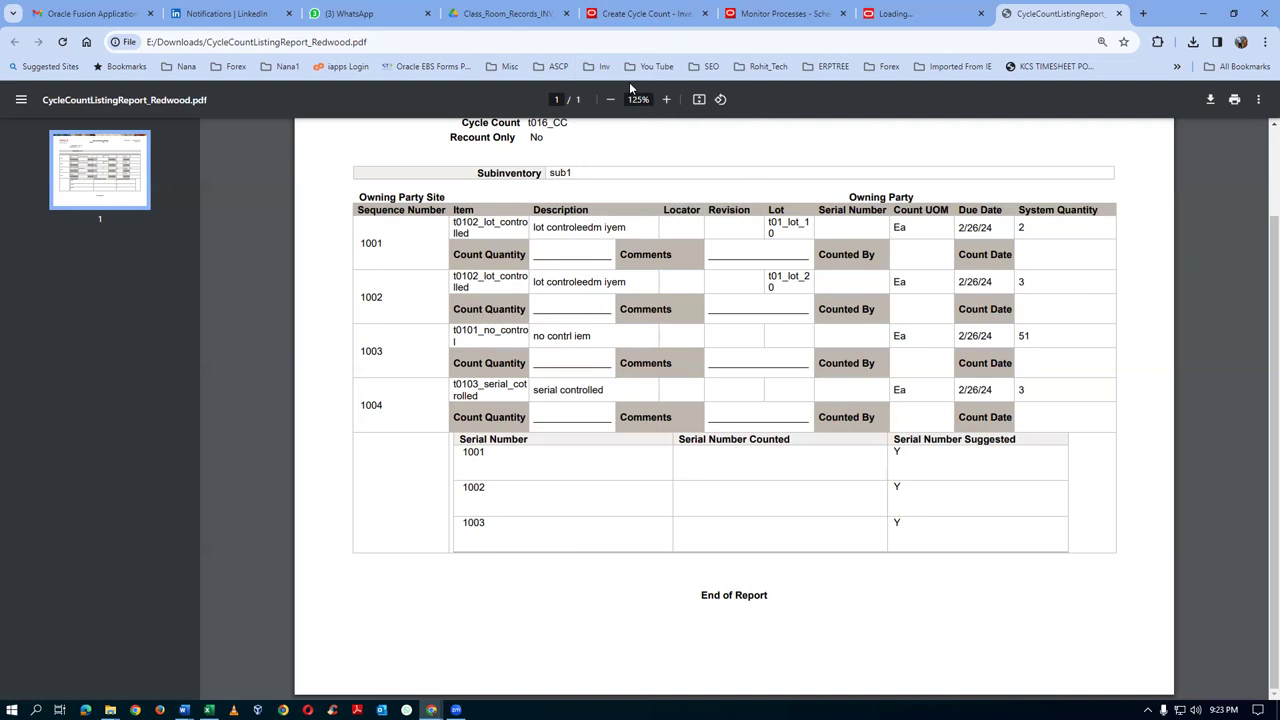
# - Return to the Manage Cycle Counts page and start recording count sequences for cycle count t016_CC
pyautogui.click(645, 14)
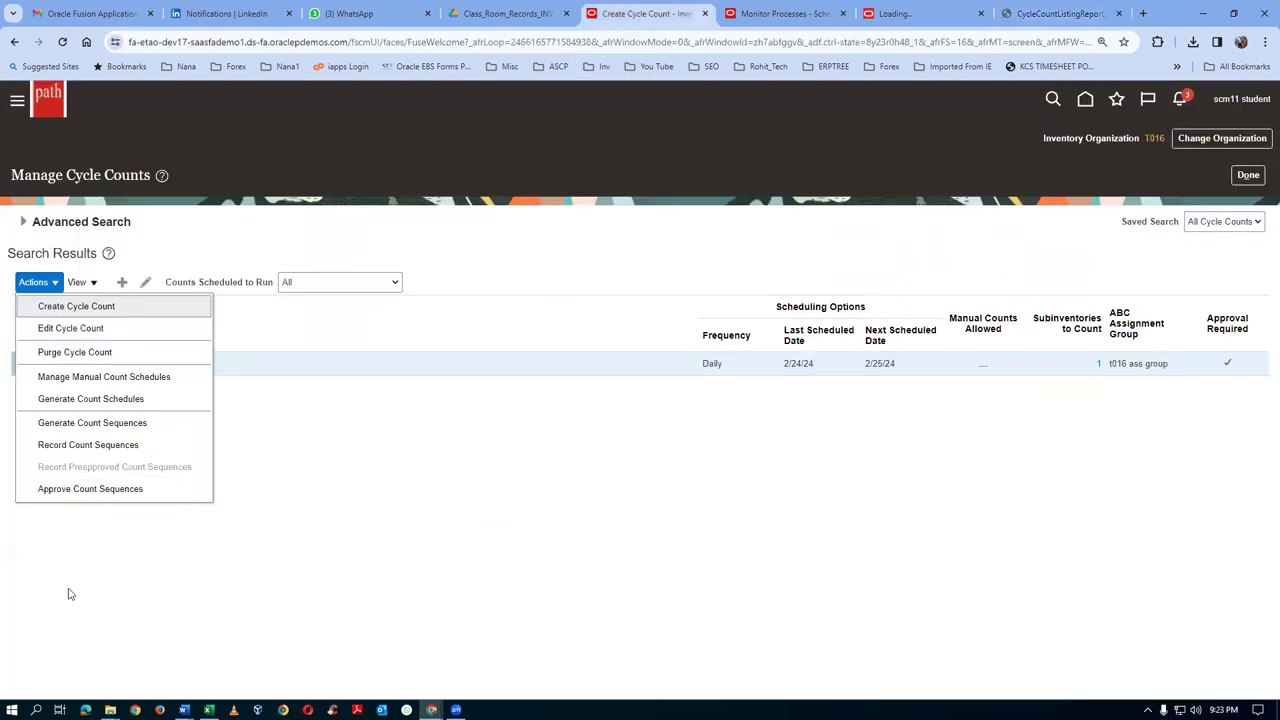
pyautogui.click(22, 226)
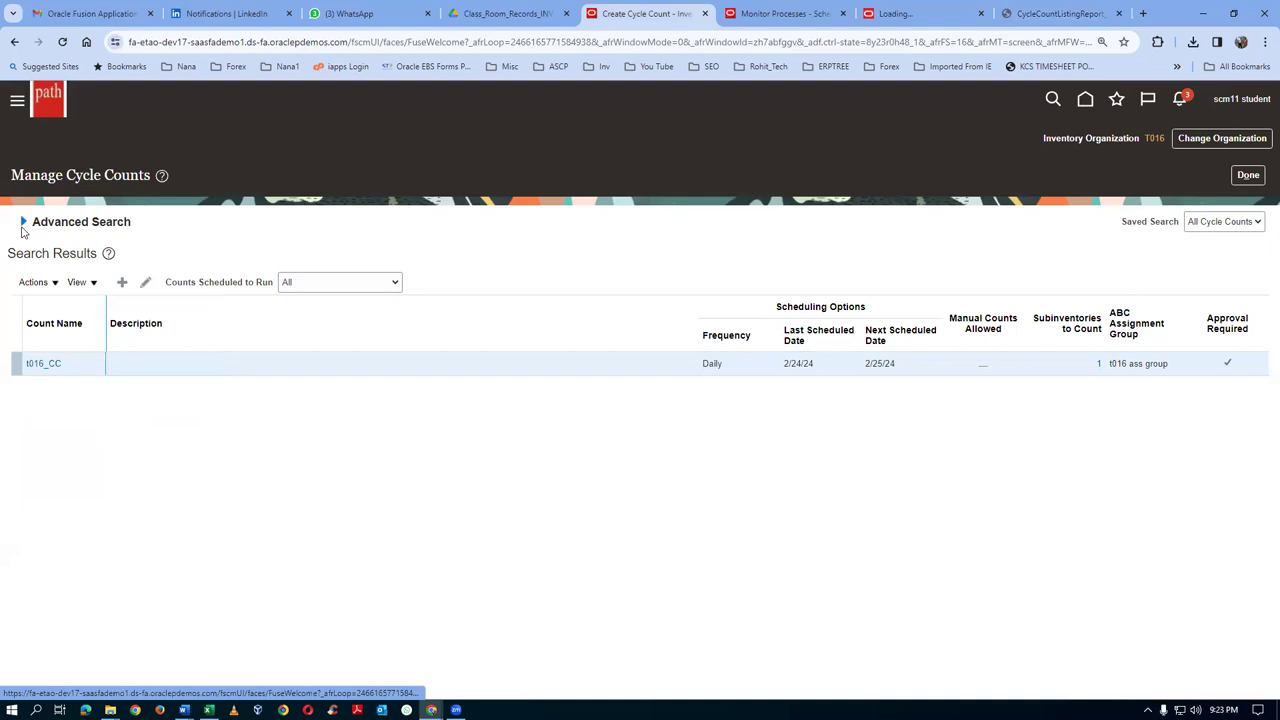
pyautogui.click(1047, 361)
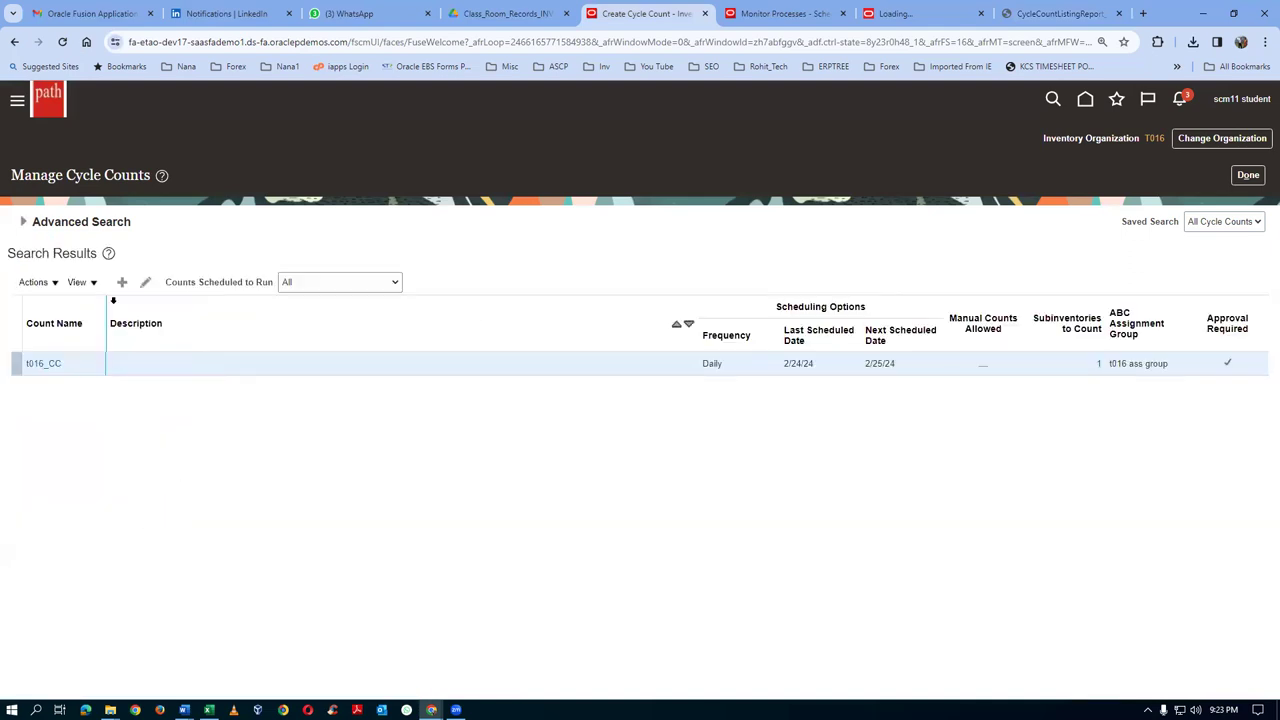
pyautogui.click(24, 285)
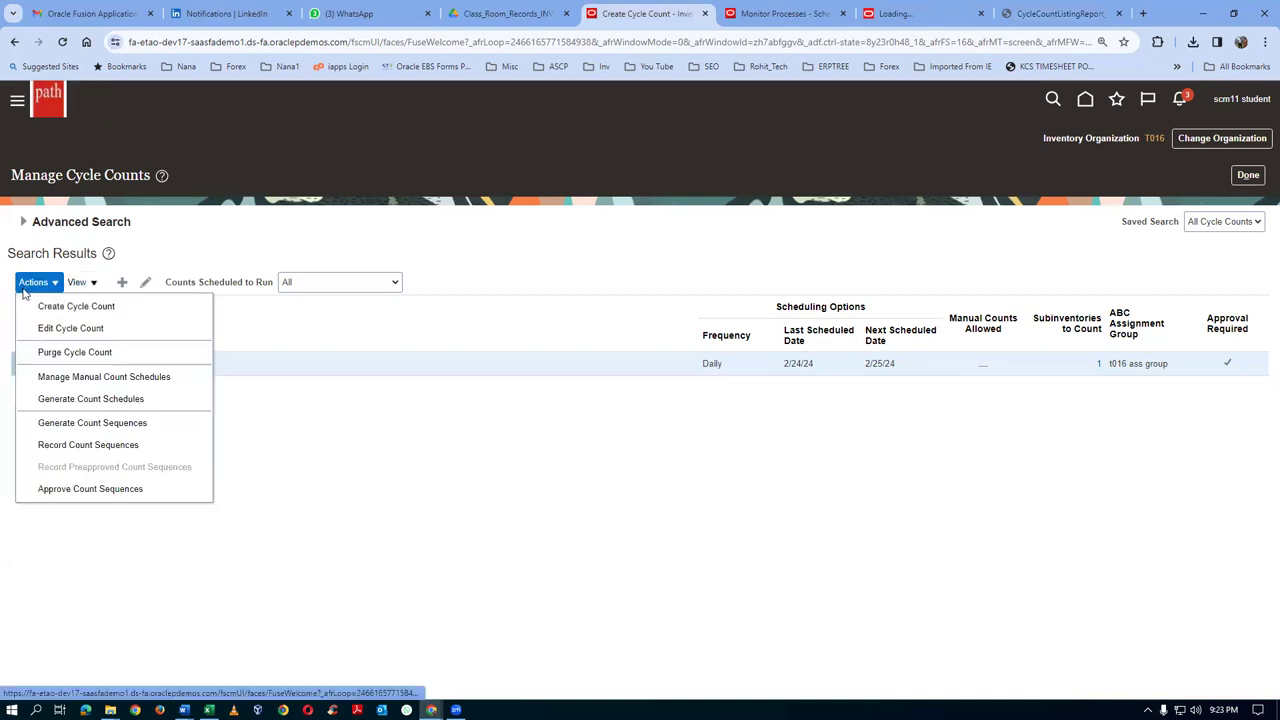
pyautogui.click(33, 447)
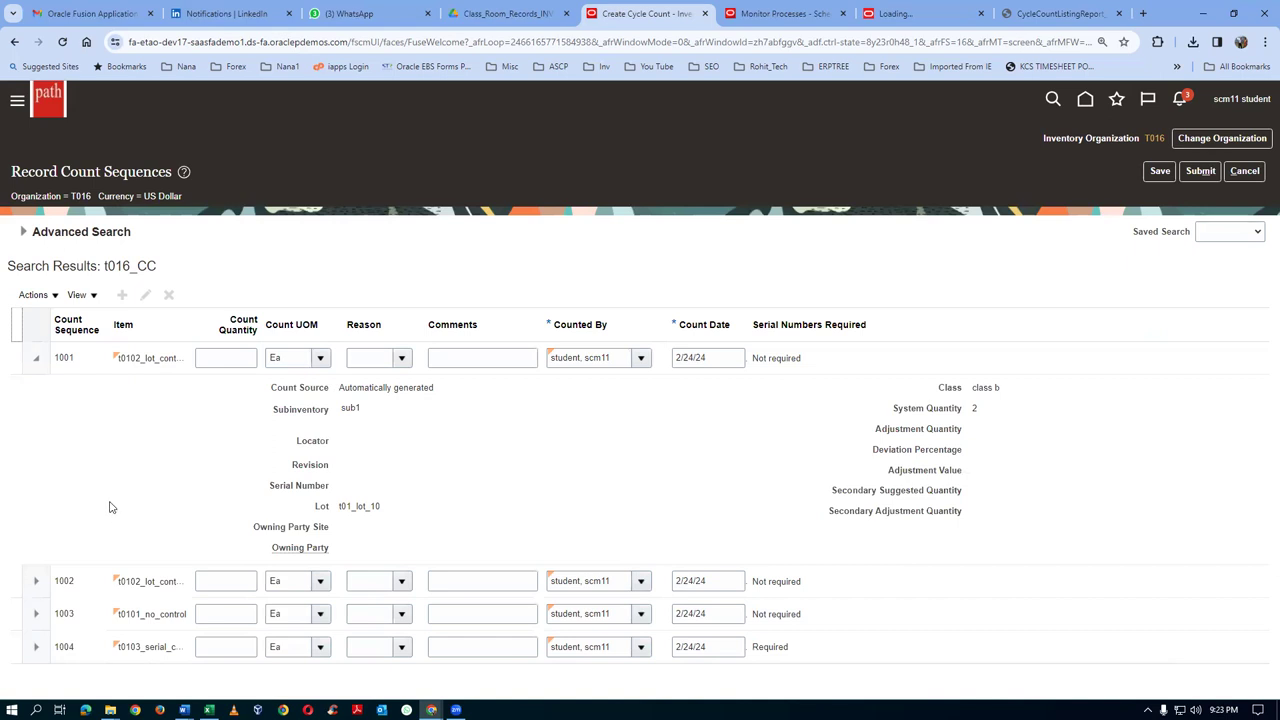
# - Check the lot and system quantity of count sequence 1001, and enter a count quantity of 3 for it
pyautogui.moveTo(345, 510); pyautogui.dragTo(364, 510)
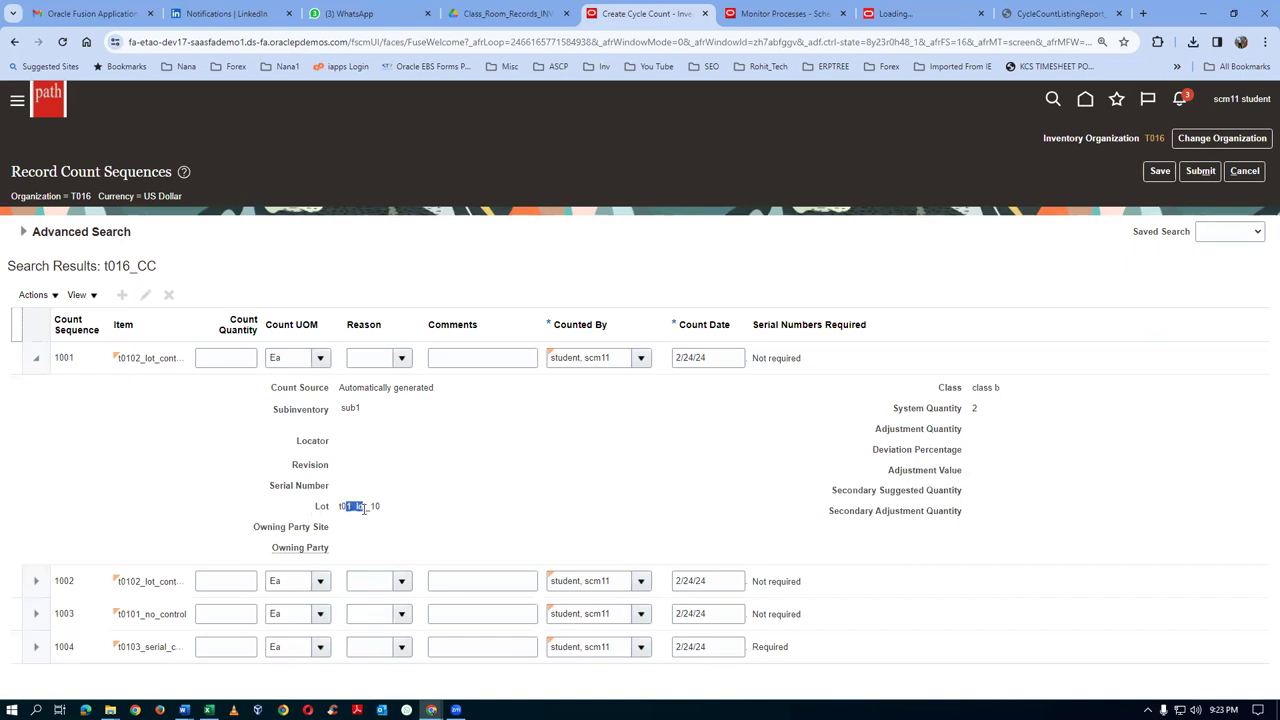
pyautogui.click(974, 409)
pyautogui.doubleClick(974, 409)
pyautogui.click(207, 357)
pyautogui.write('3')
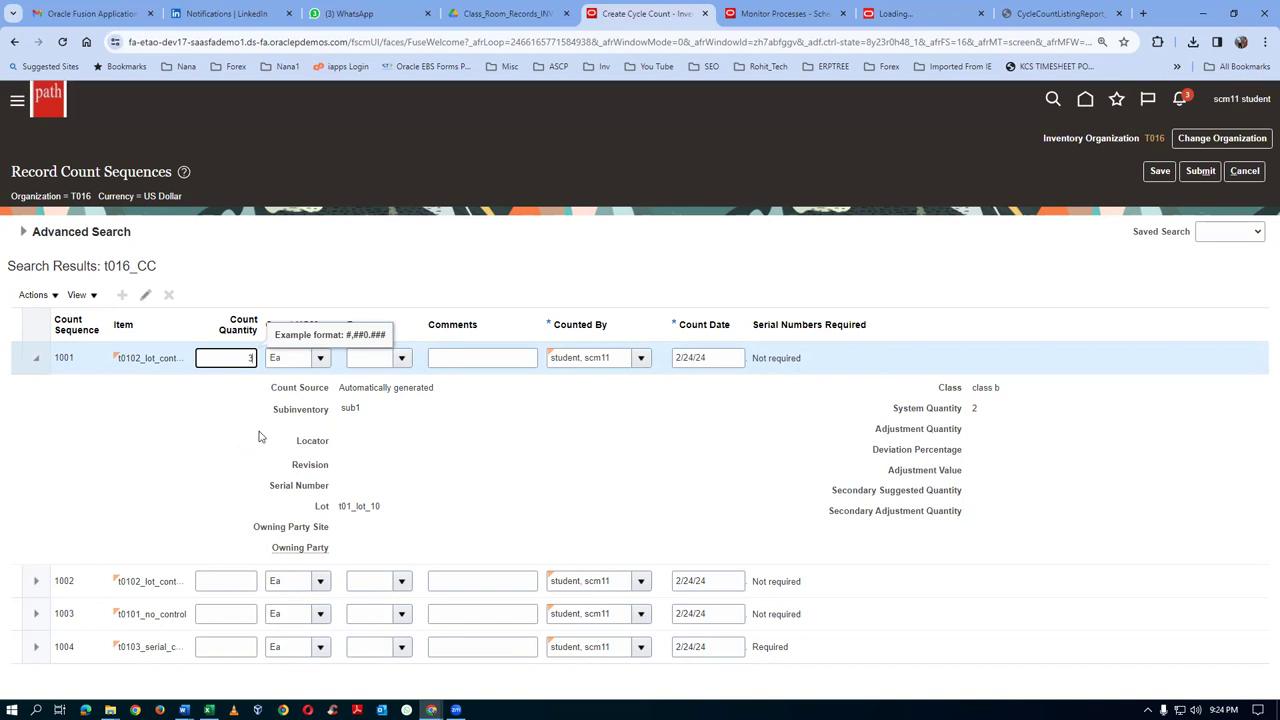
pyautogui.click(381, 441)
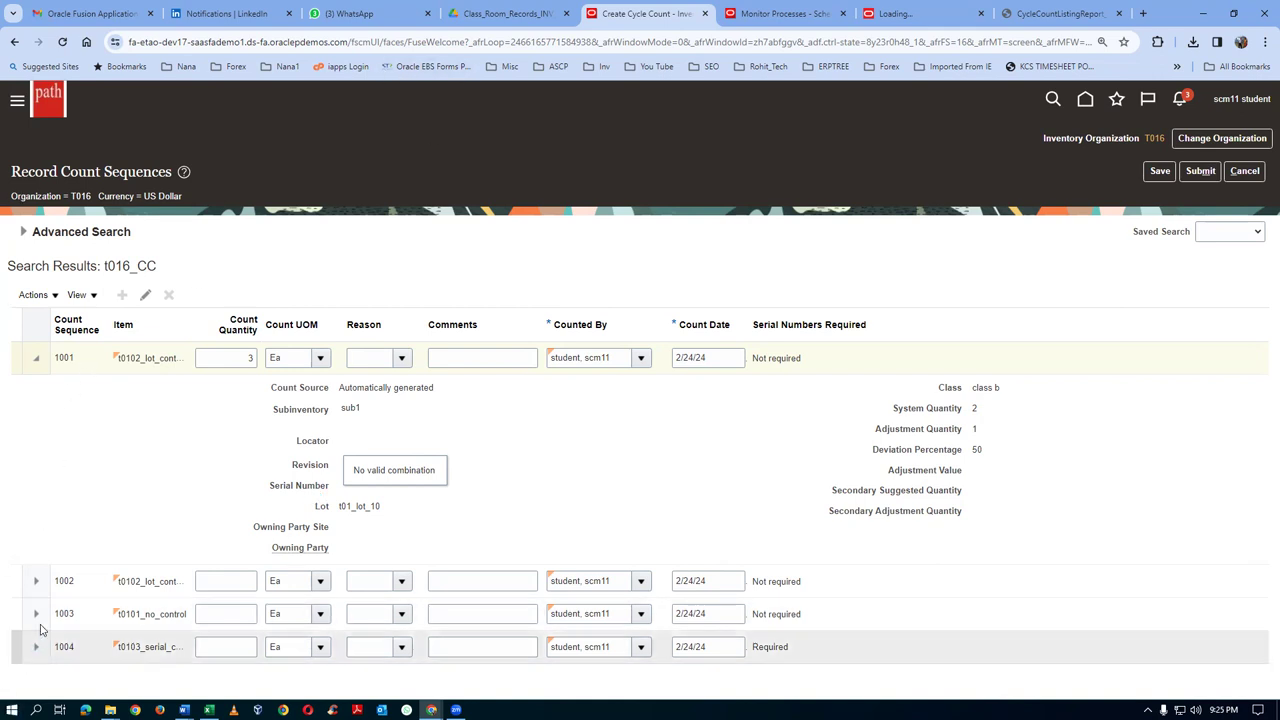
# - Expand count sequence 1002 and enter its count quantity as 4, and enter 47 for sequence 1003
pyautogui.click(36, 584)
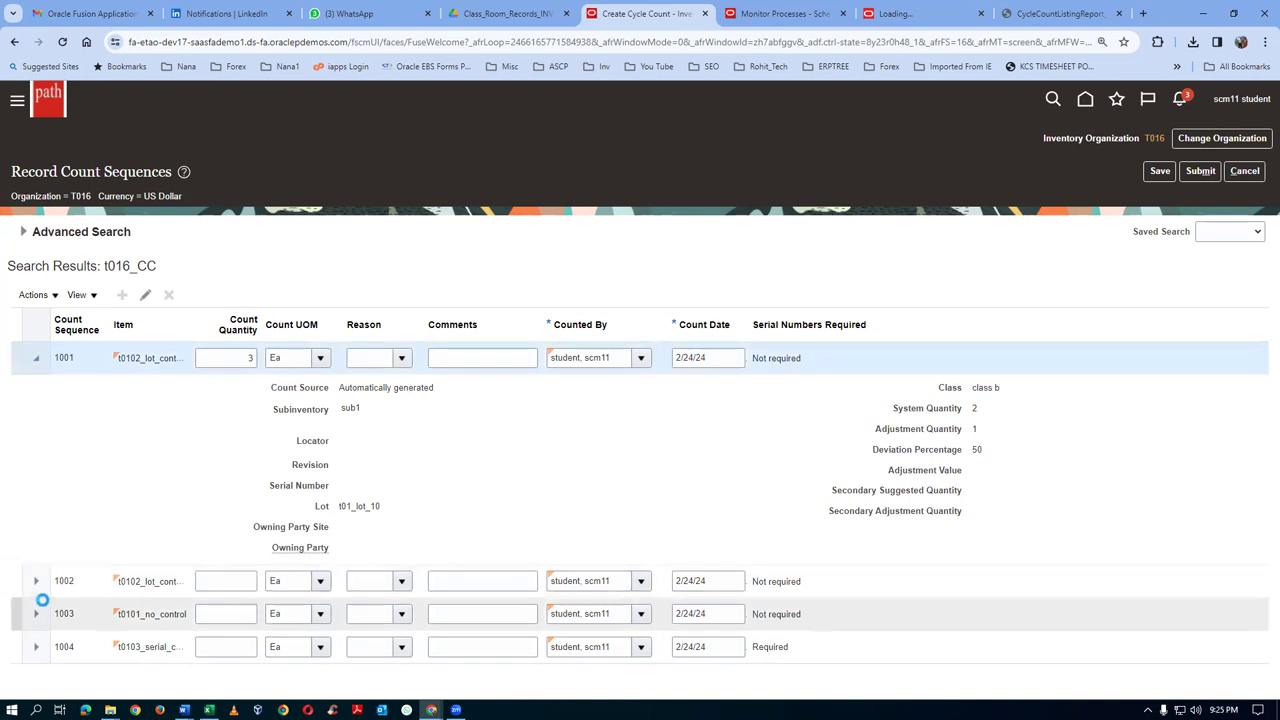
pyautogui.scroll(-2, 271, 681)
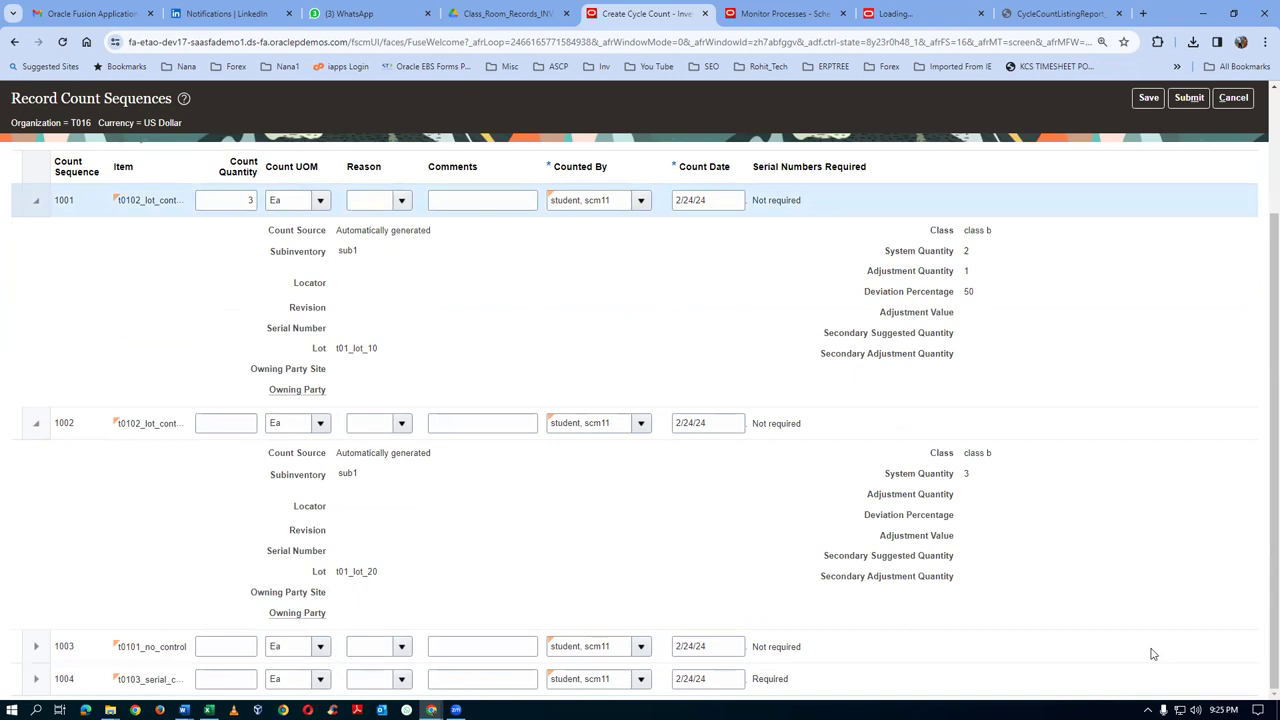
pyautogui.click(250, 425)
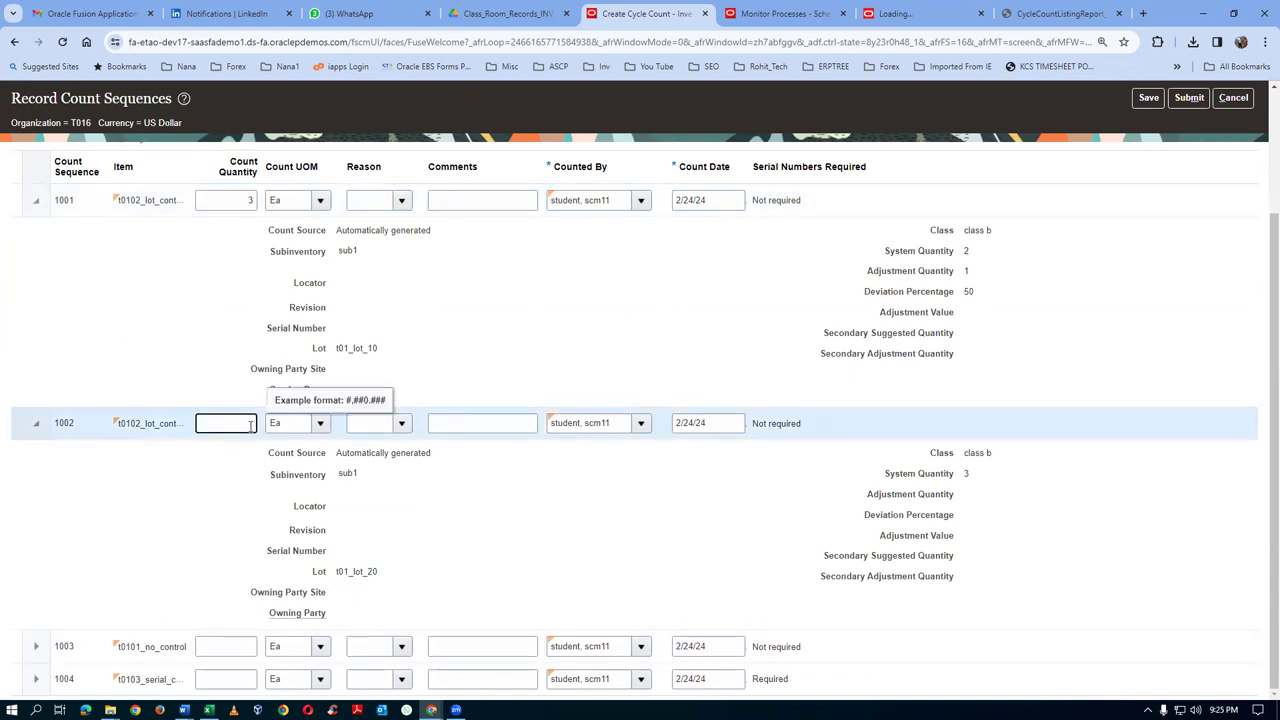
pyautogui.write('4')
pyautogui.press('Tab')
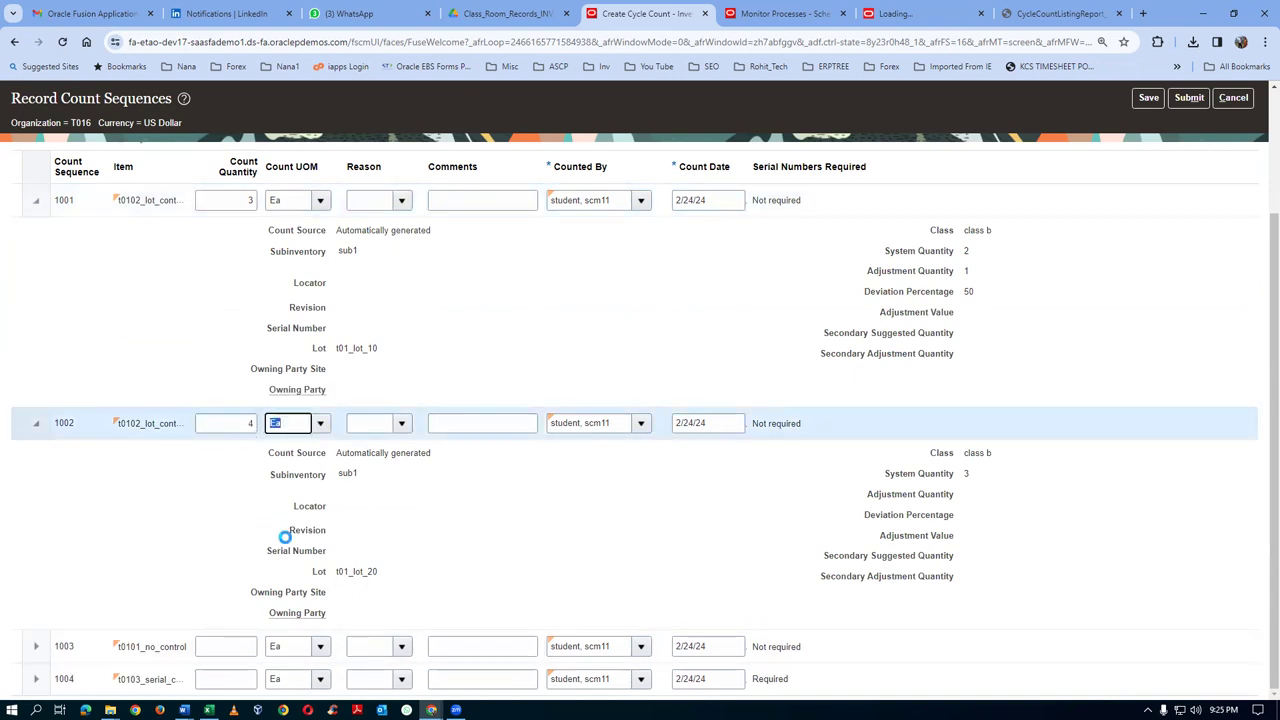
pyautogui.click(424, 519)
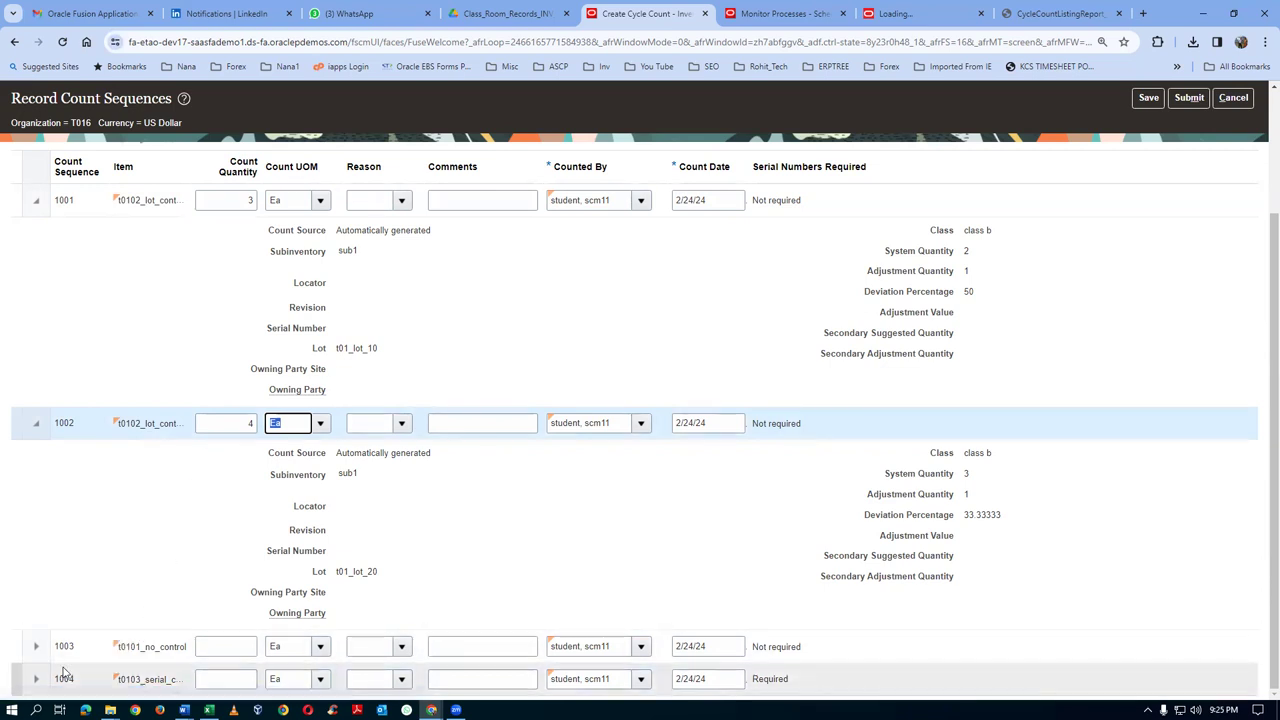
pyautogui.click(220, 647)
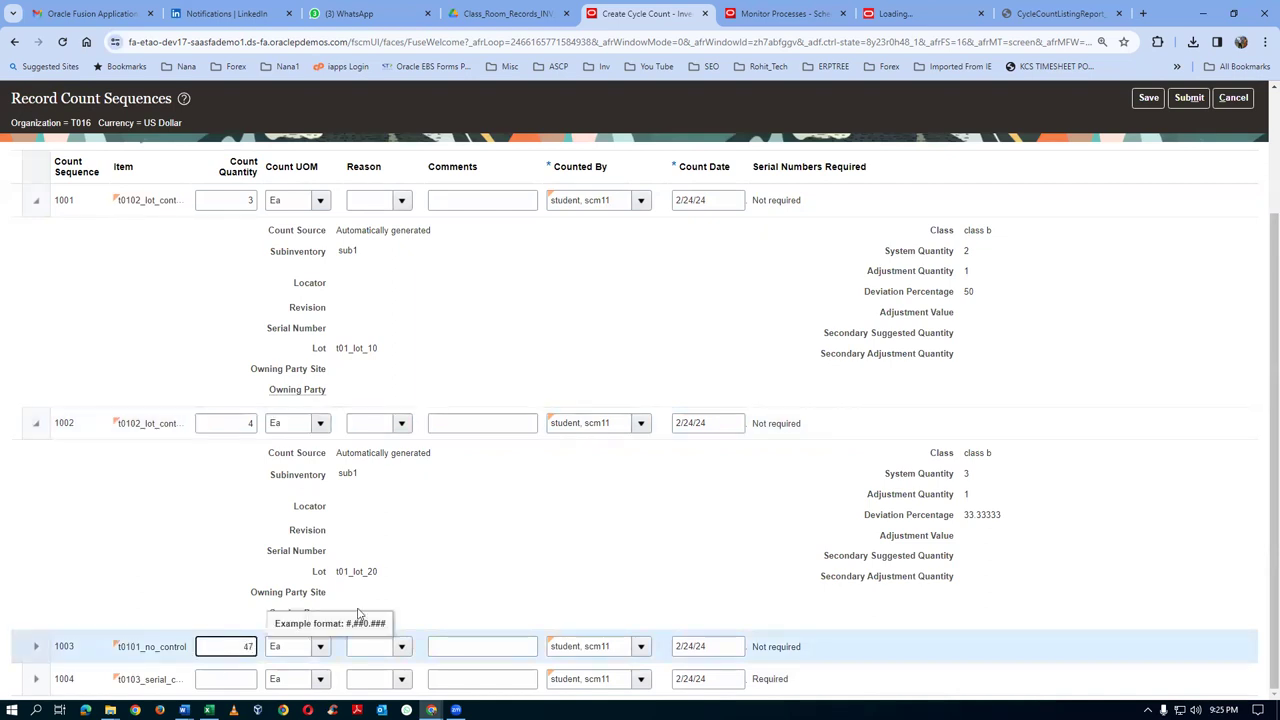
pyautogui.click(465, 570)
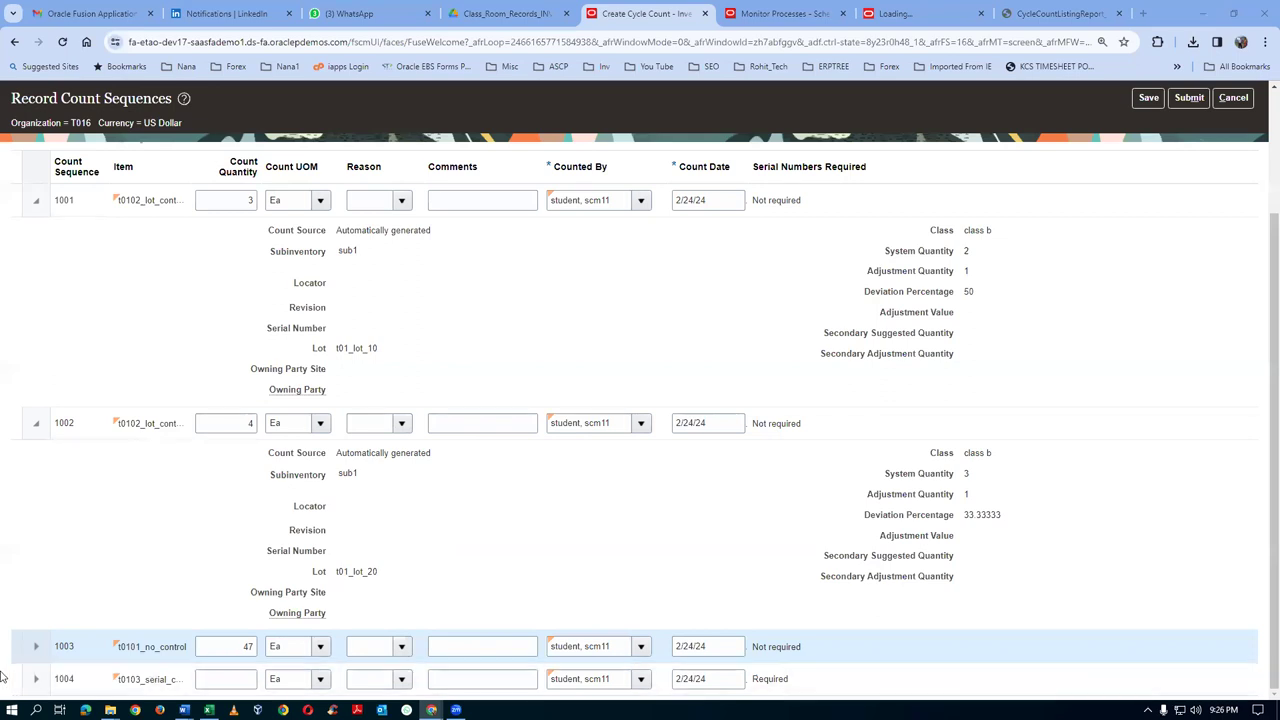
# - Expand count sequence 1004 for the serial-controlled item and enter a count quantity of 2
pyautogui.click(36, 680)
pyautogui.scroll(-3, 180, 672)
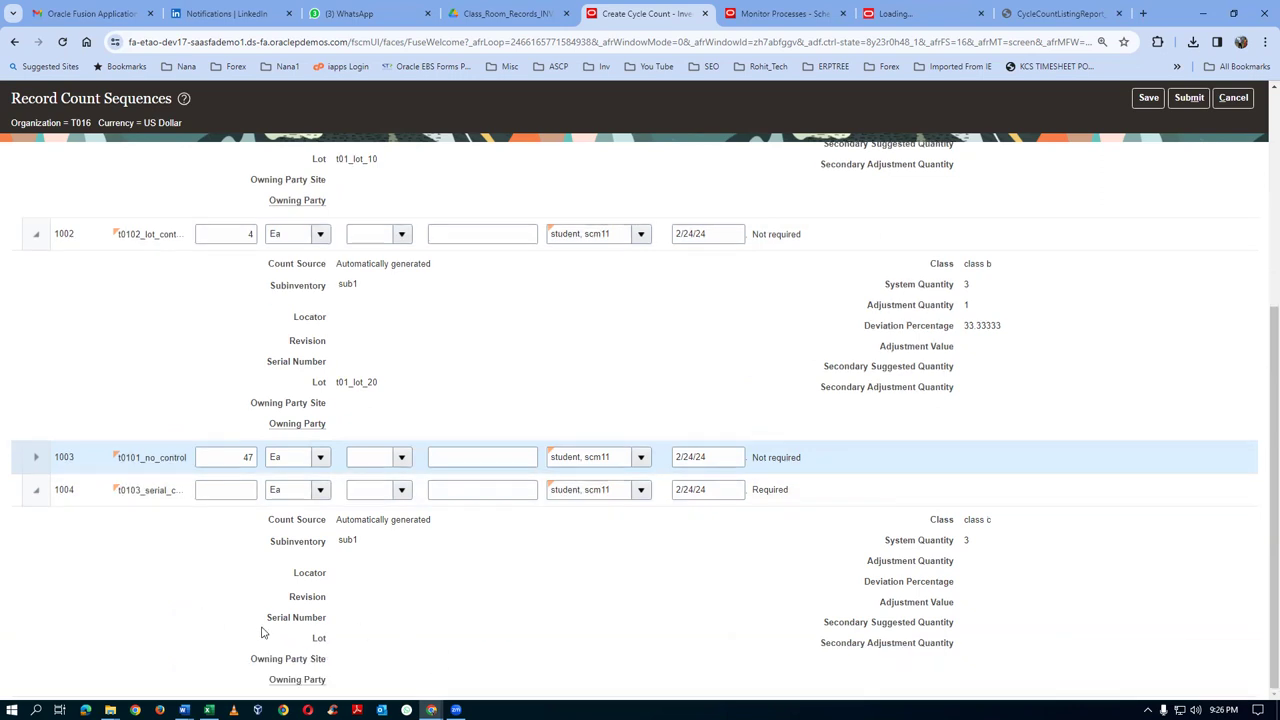
pyautogui.click(214, 492)
pyautogui.write('2')
pyautogui.press('Tab')
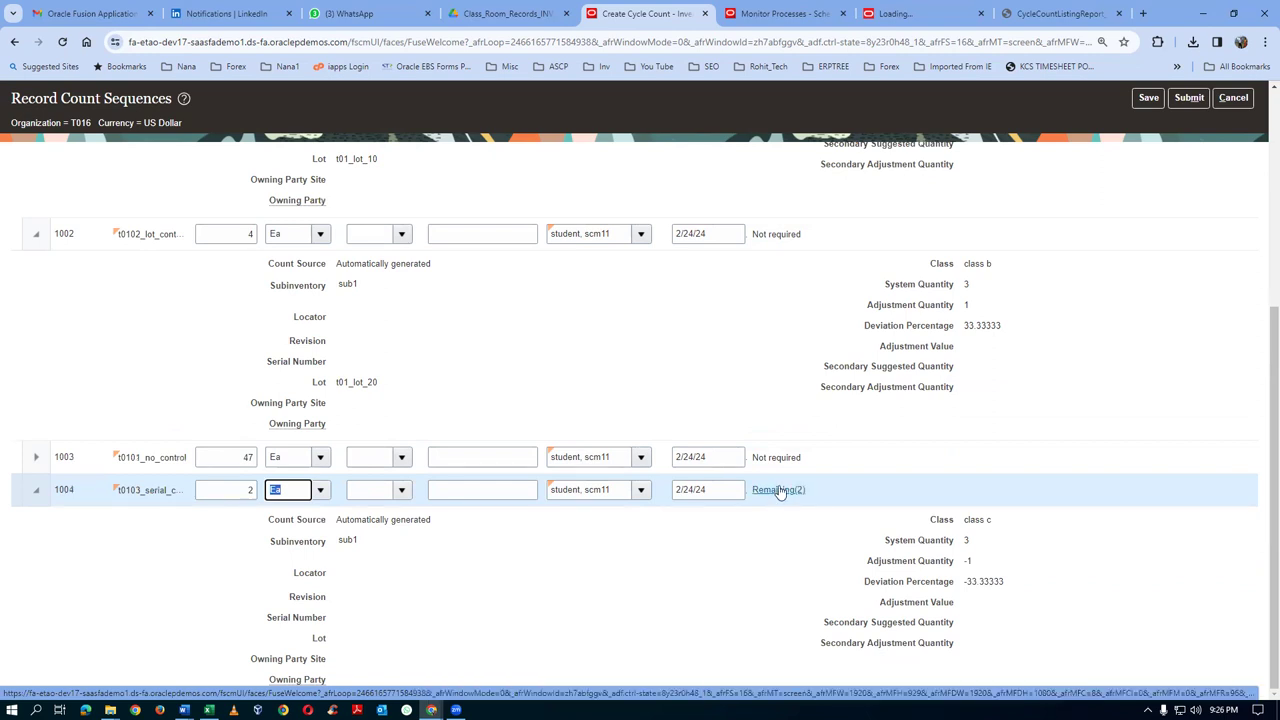
# - Record serial numbers 1001 and 1003 in the count for sequence 1004, save them, and submit the recorded count sequences
pyautogui.click(778, 490)
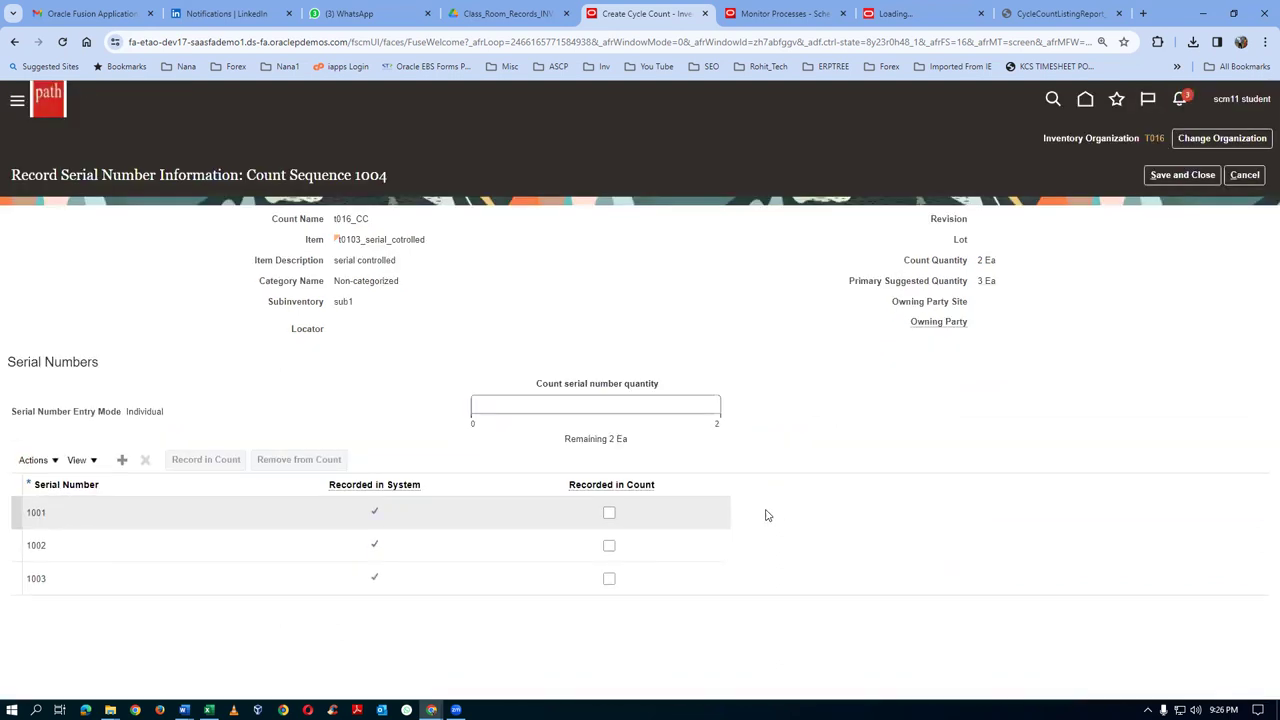
pyautogui.click(609, 514)
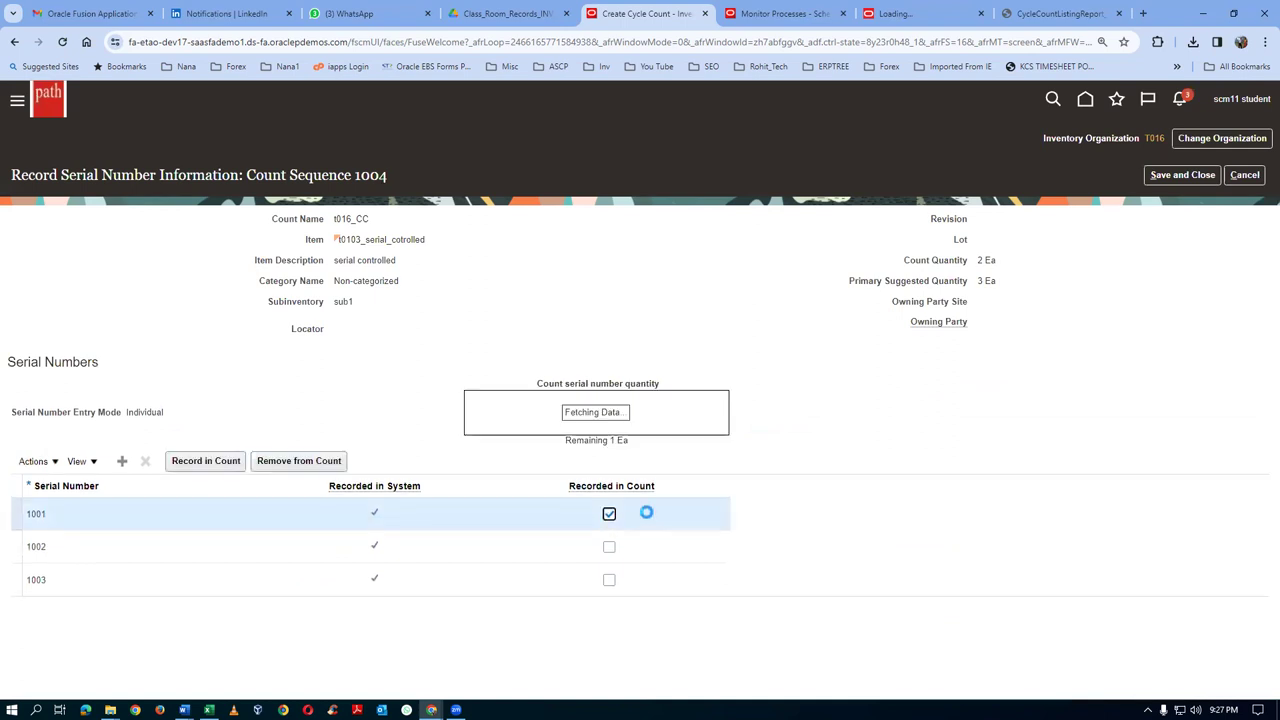
pyautogui.moveTo(490, 415)
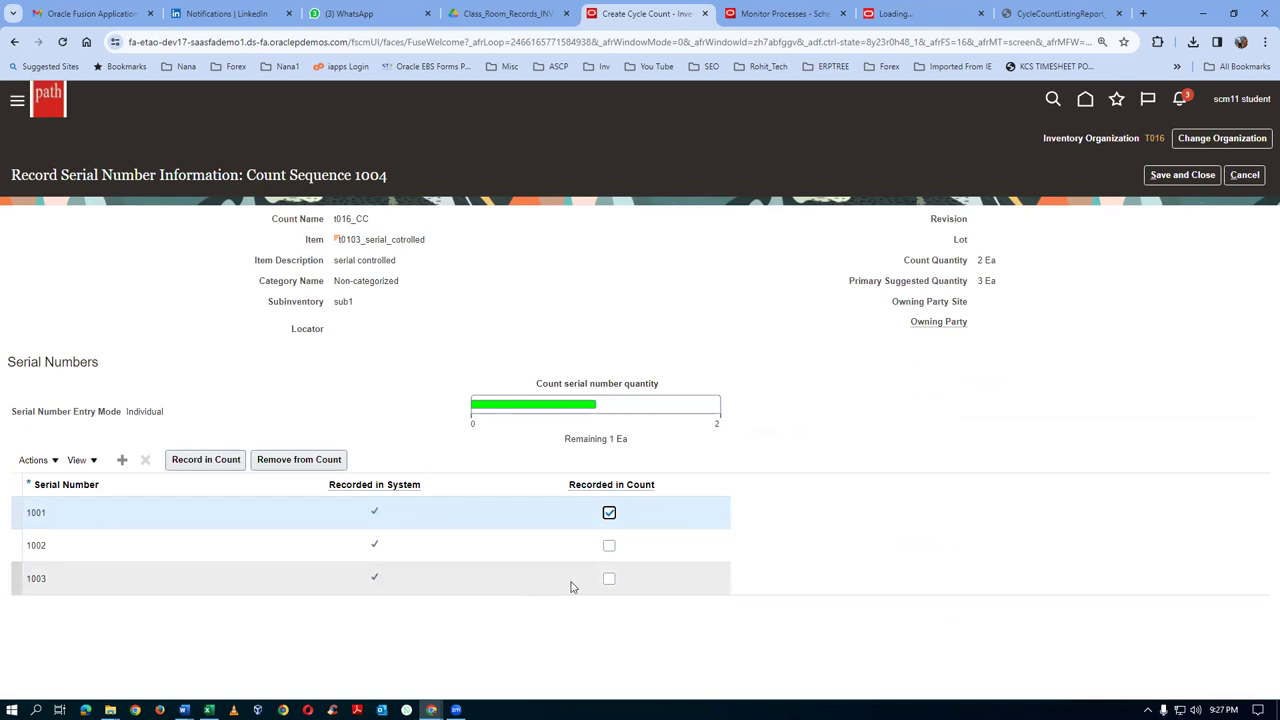
pyautogui.click(609, 580)
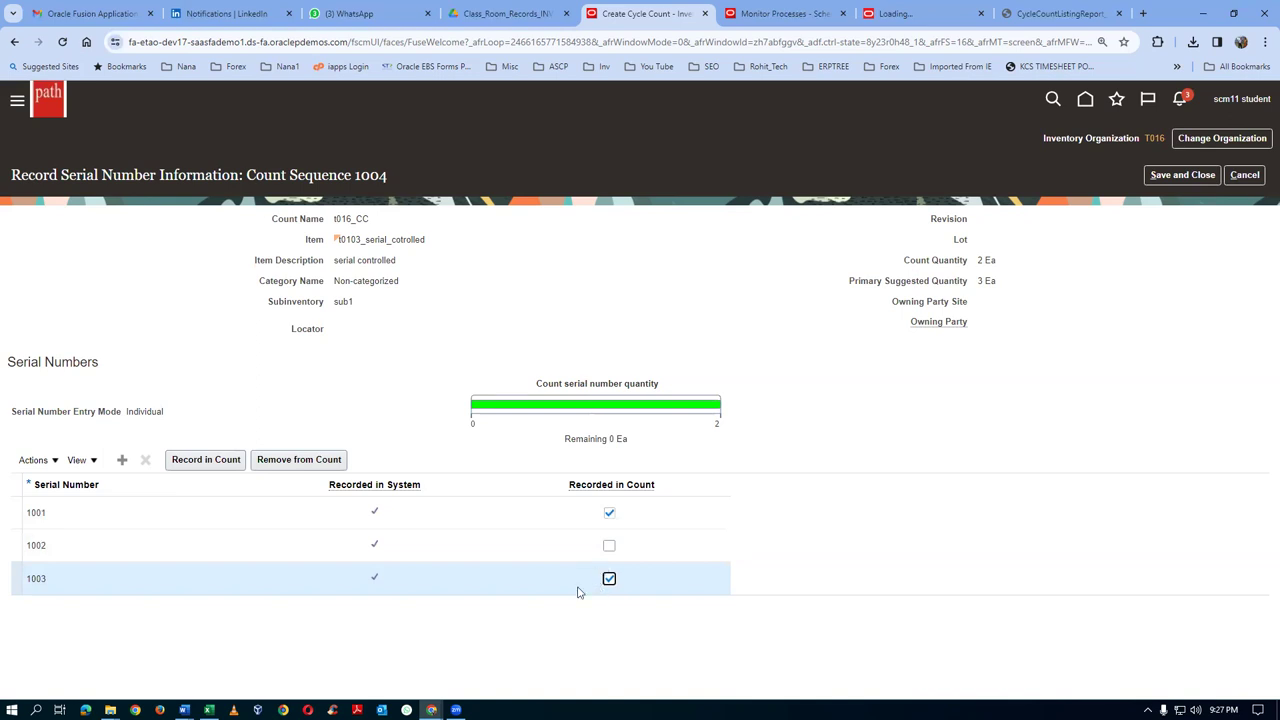
pyautogui.click(1176, 176)
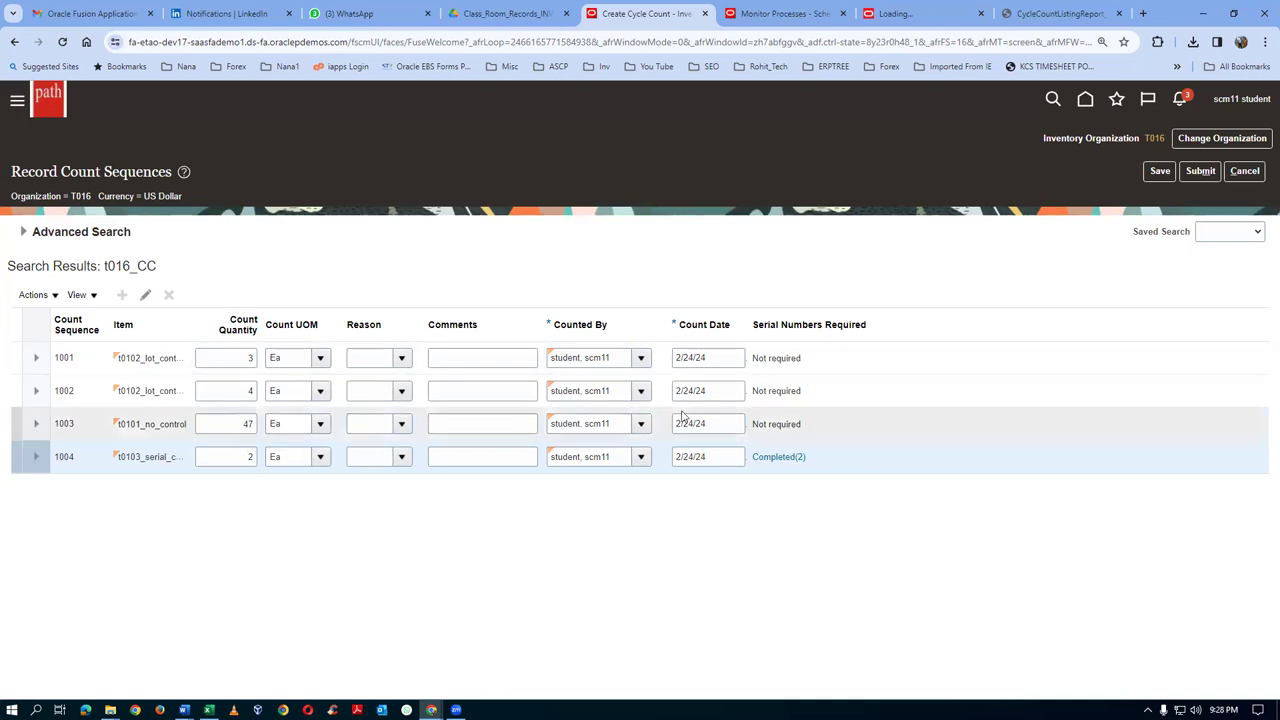
pyautogui.click(1199, 172)
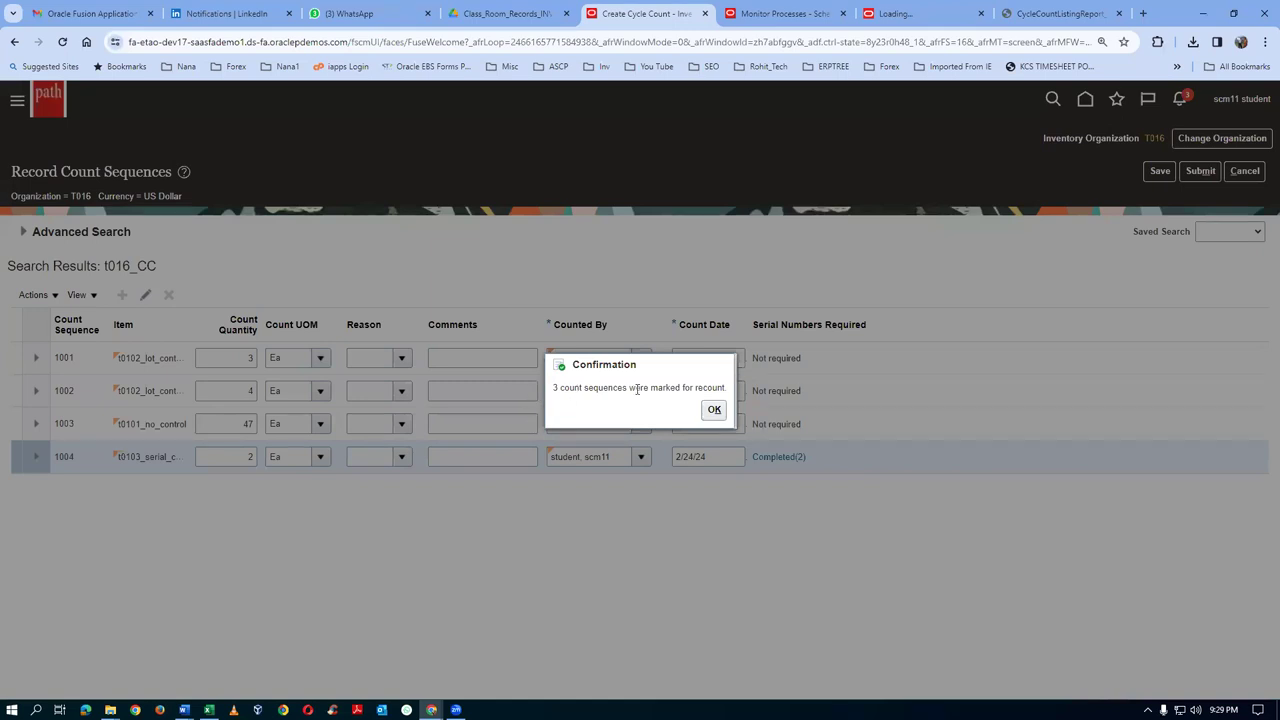
pyautogui.click(714, 410)
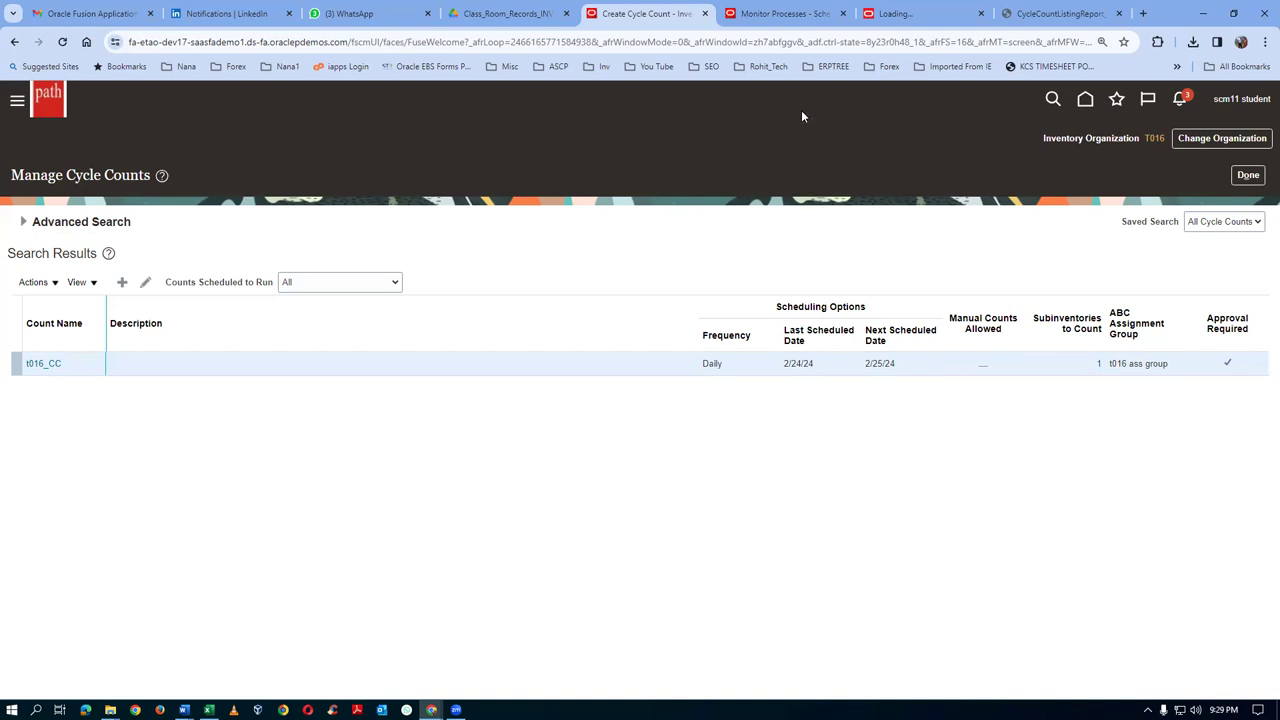
# - Leave the scheduled processes page for the home page and open Inventory Management under Supply Chain Execution
pyautogui.click(773, 13)
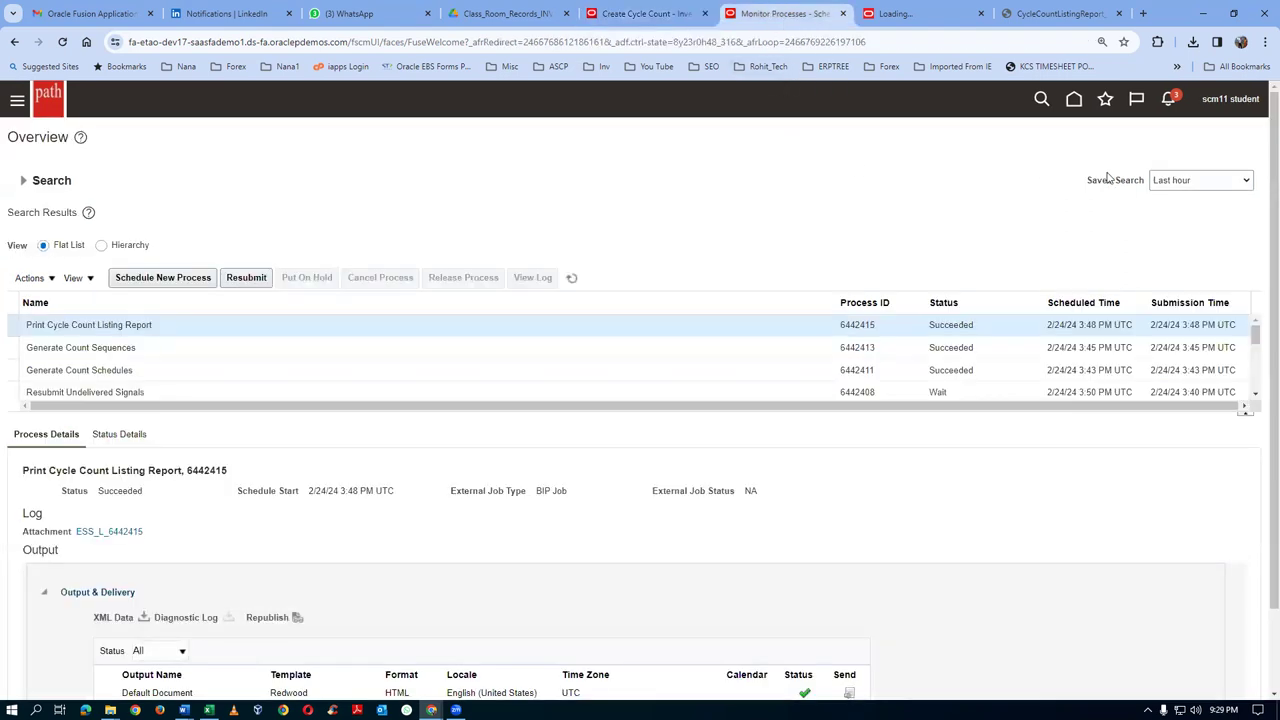
pyautogui.click(1072, 100)
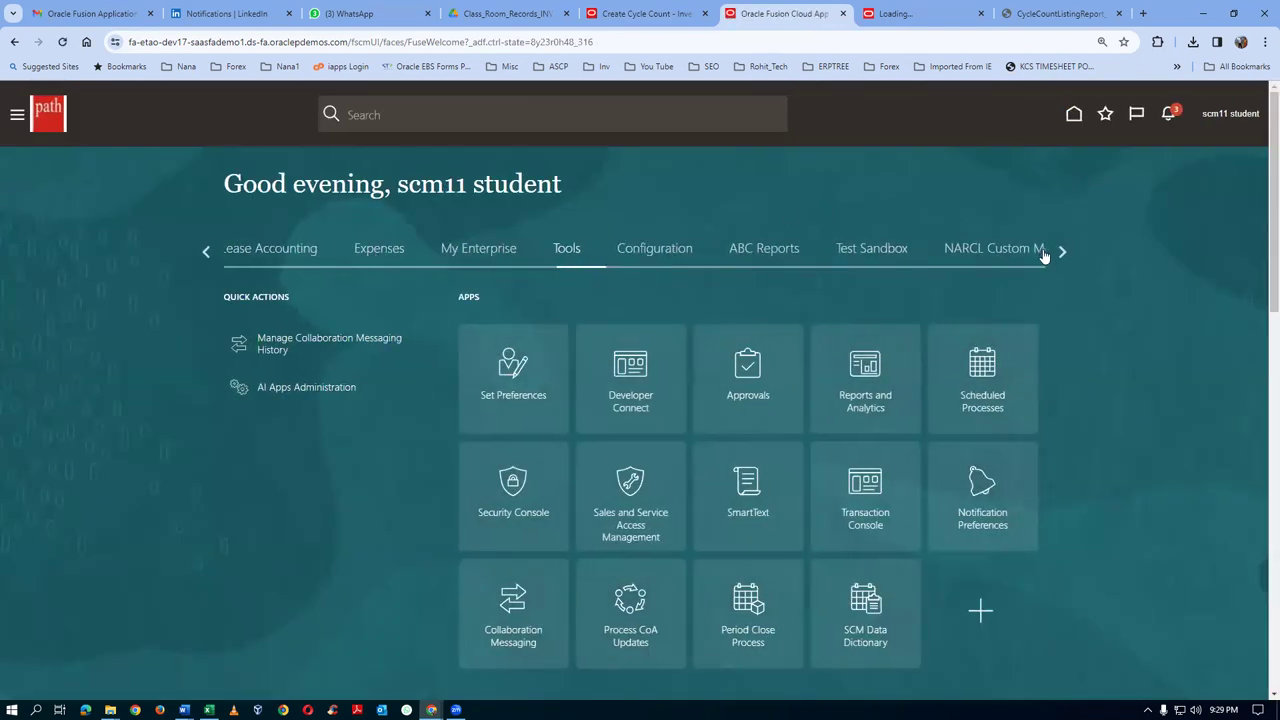
pyautogui.click(207, 254)
pyautogui.click(207, 254)
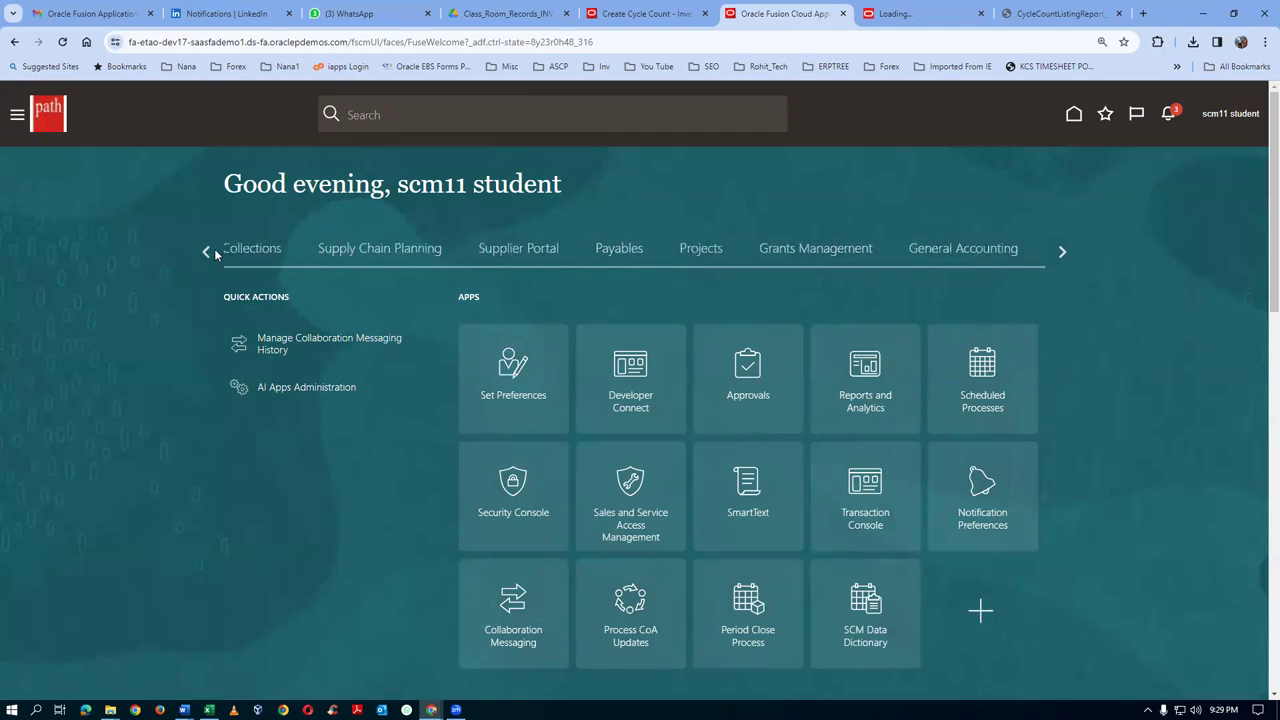
pyautogui.click(205, 255)
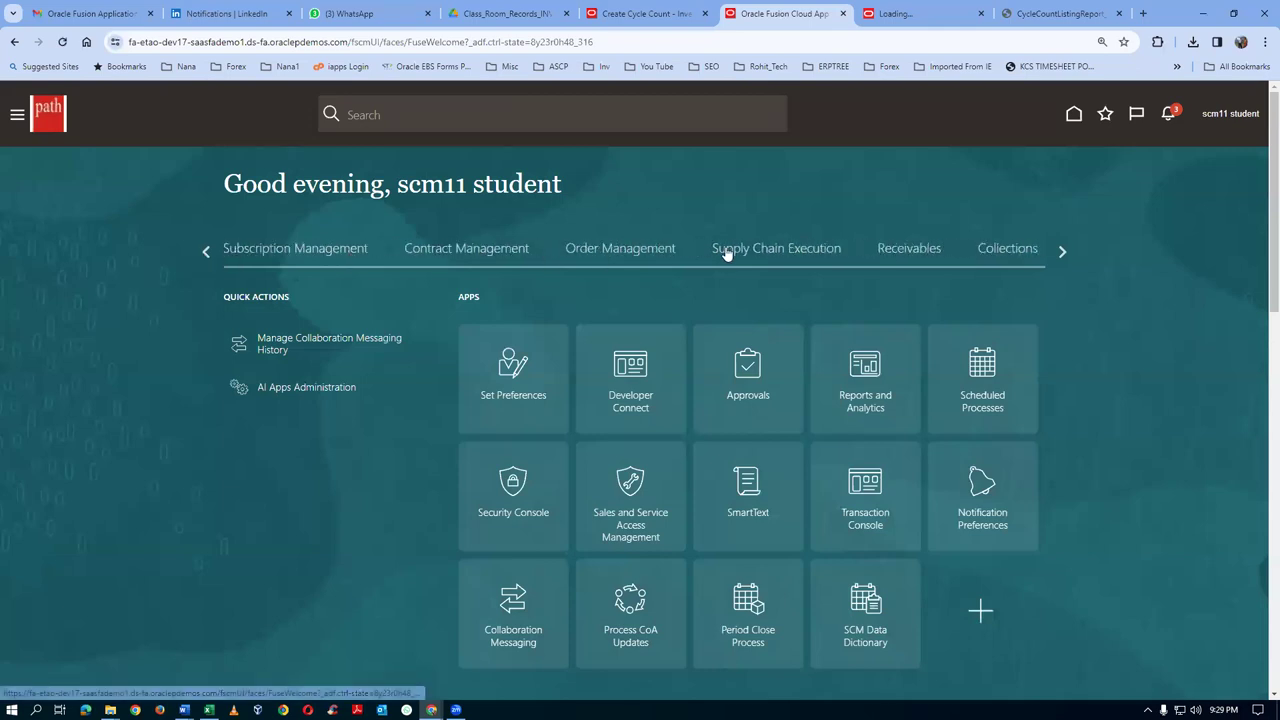
pyautogui.click(761, 258)
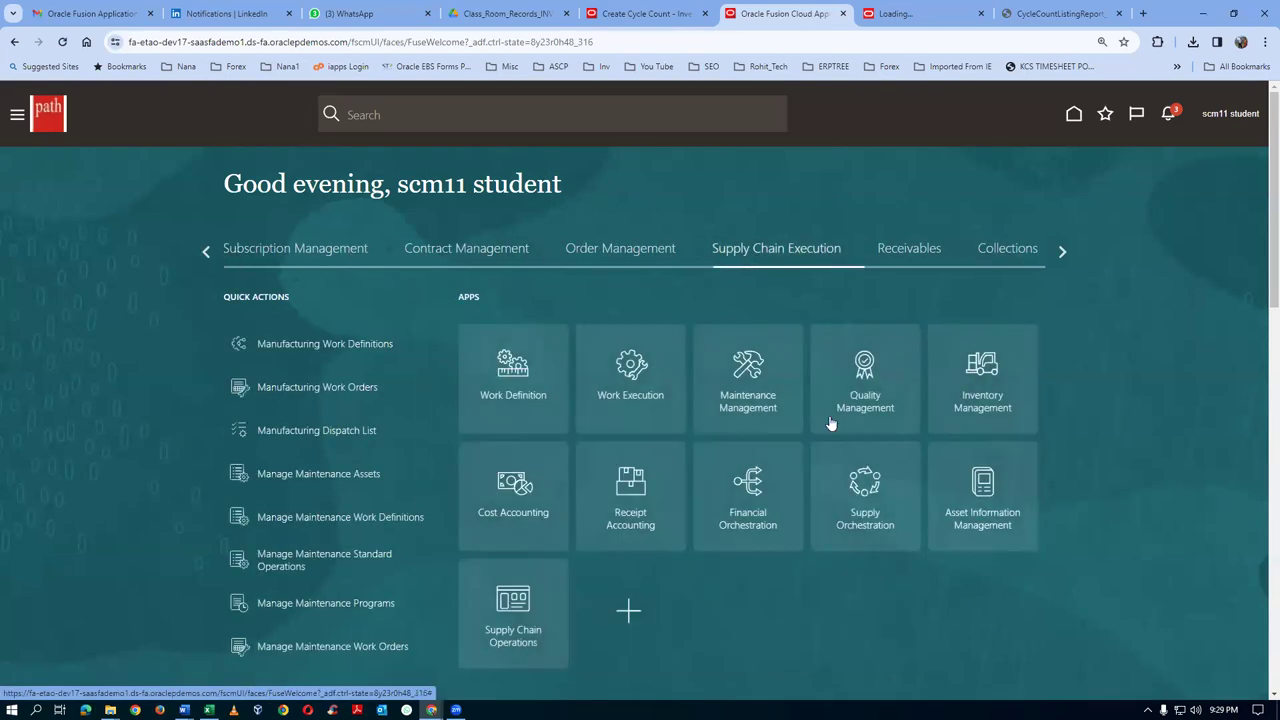
pyautogui.click(1014, 392)
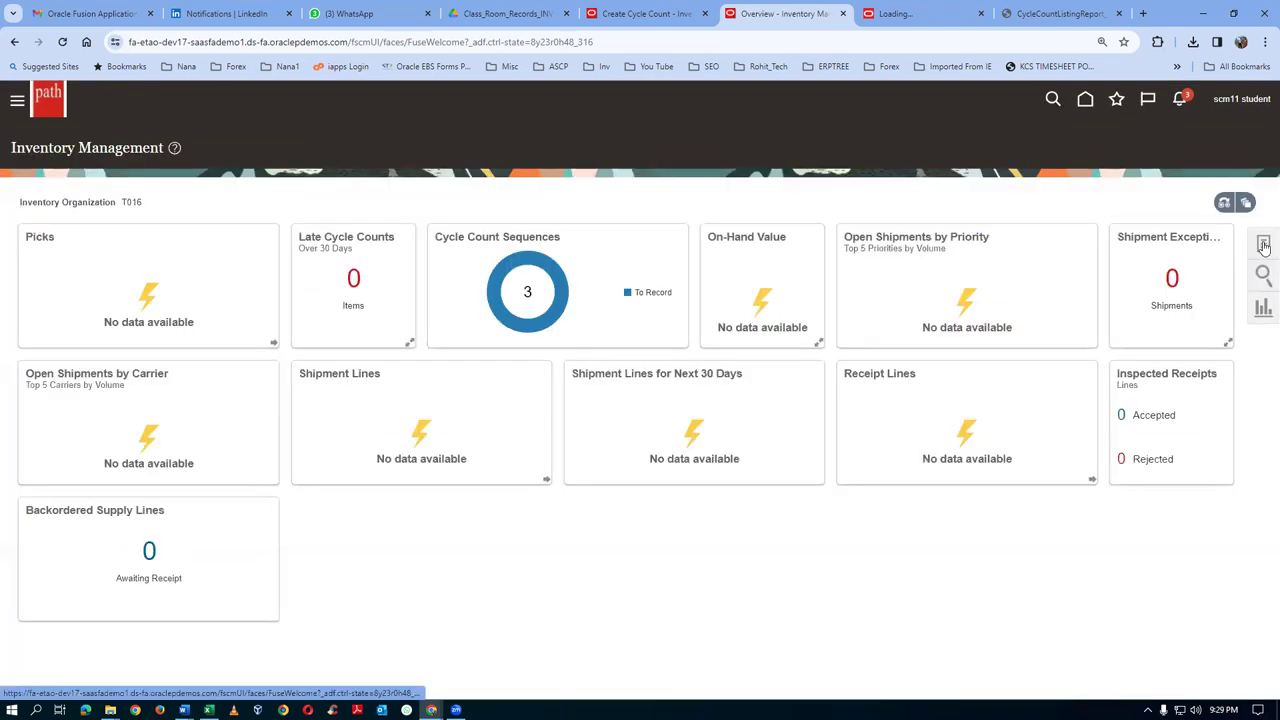
# - Open Manage Item Quantities from the Inventory tasks and check the on-hand quantity of item t0101_no_control
pyautogui.click(1262, 243)
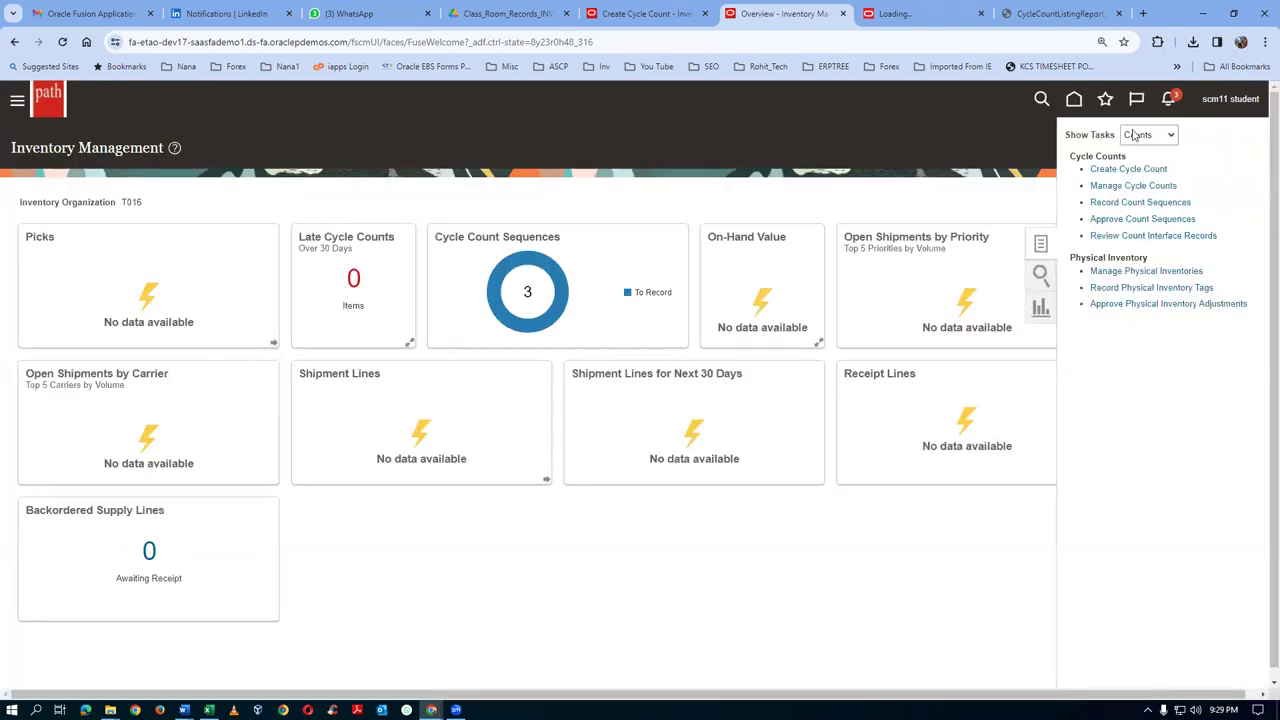
pyautogui.click(1135, 135)
pyautogui.click(1138, 151)
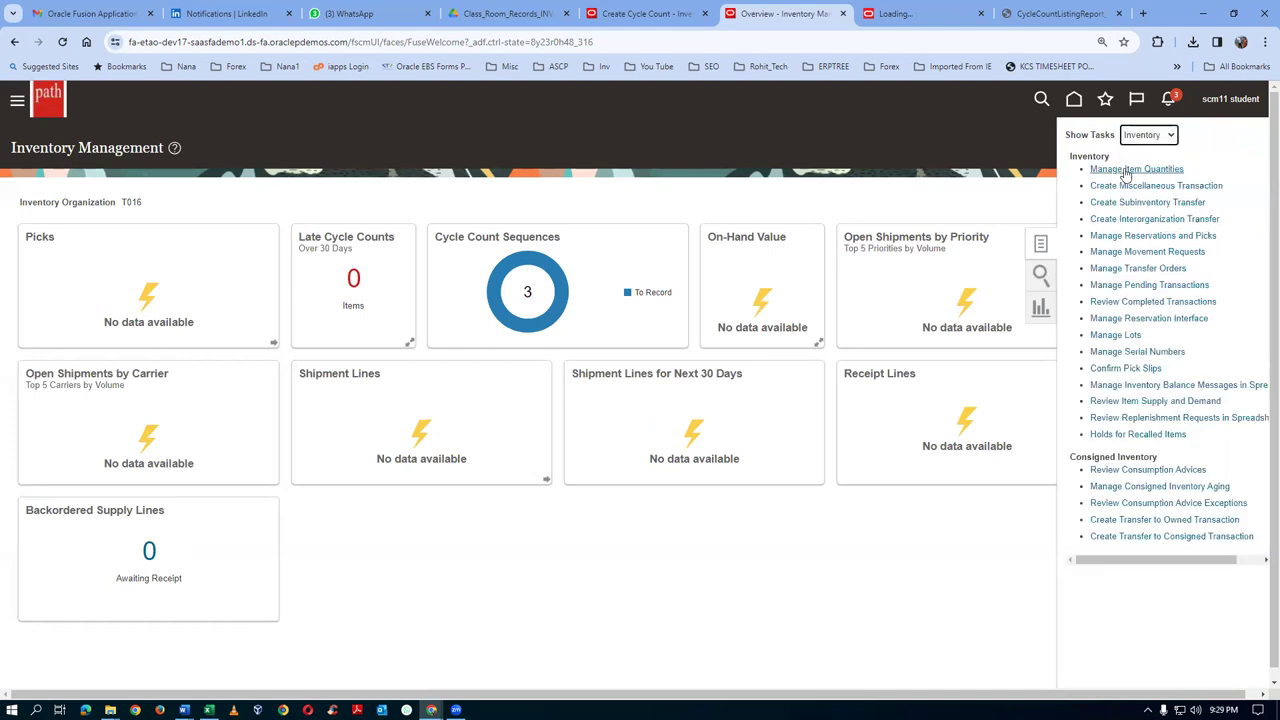
pyautogui.click(1124, 168)
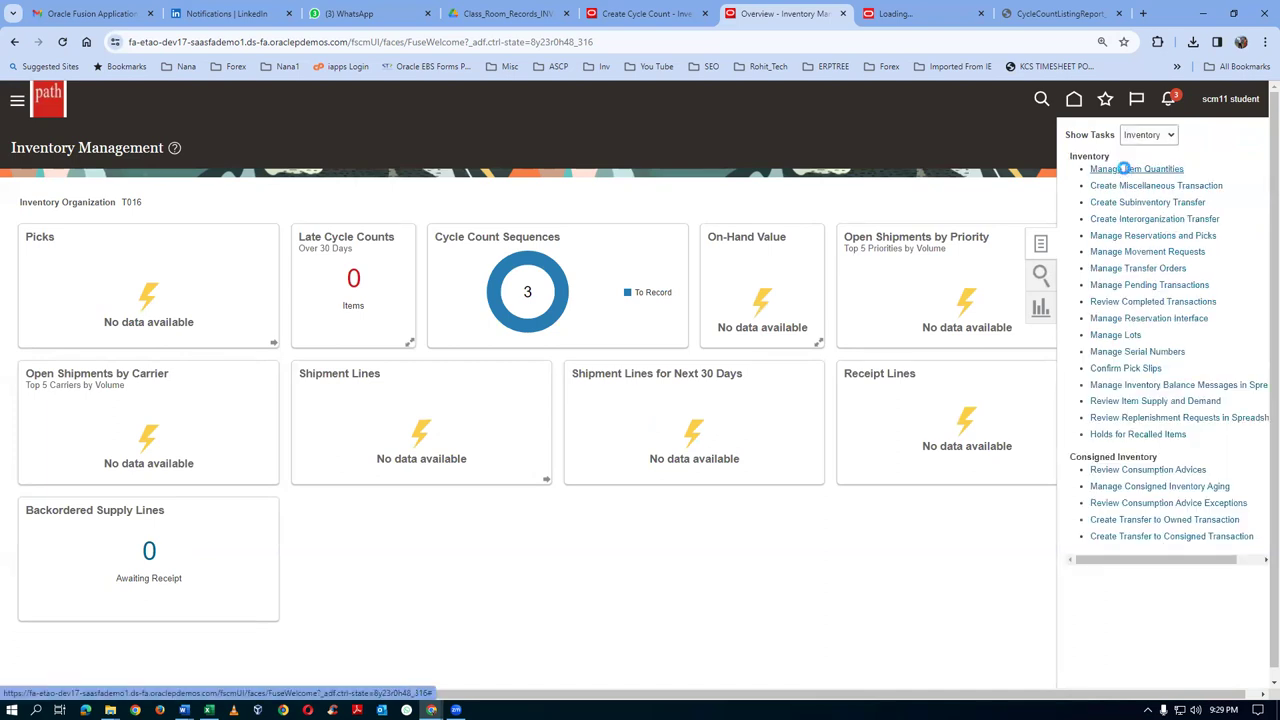
pyautogui.click(1042, 375)
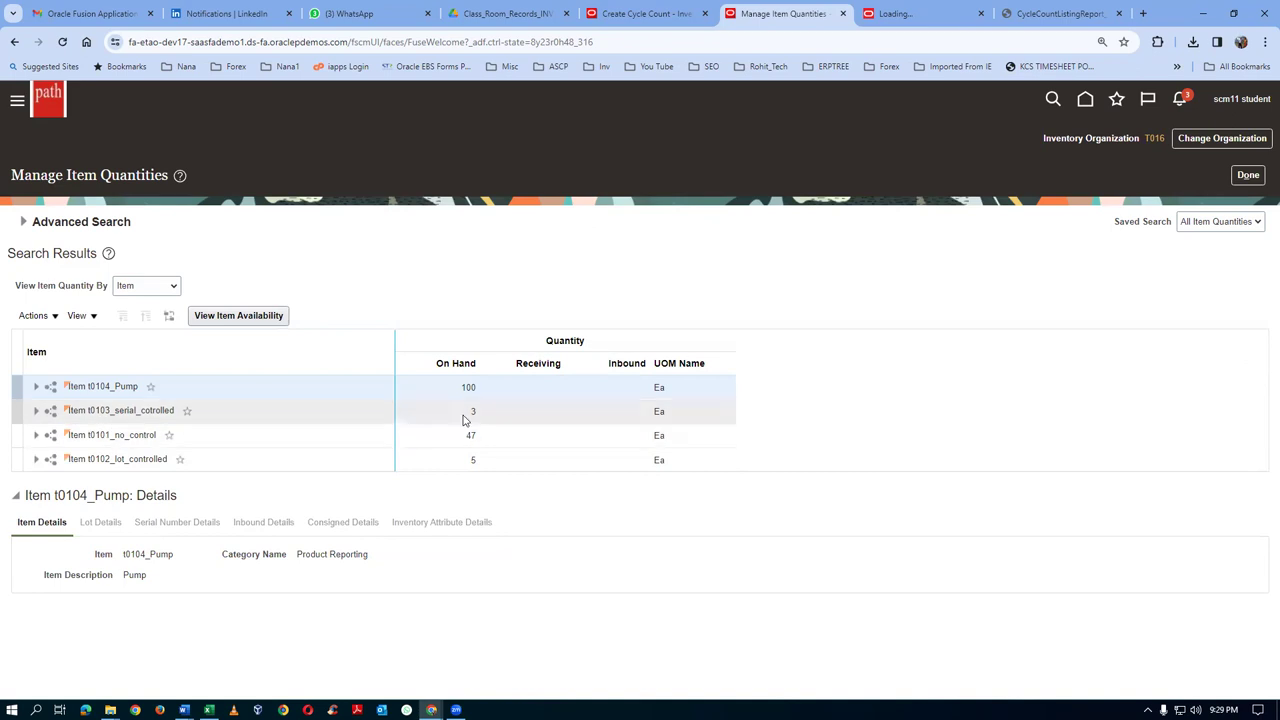
pyautogui.click(409, 435)
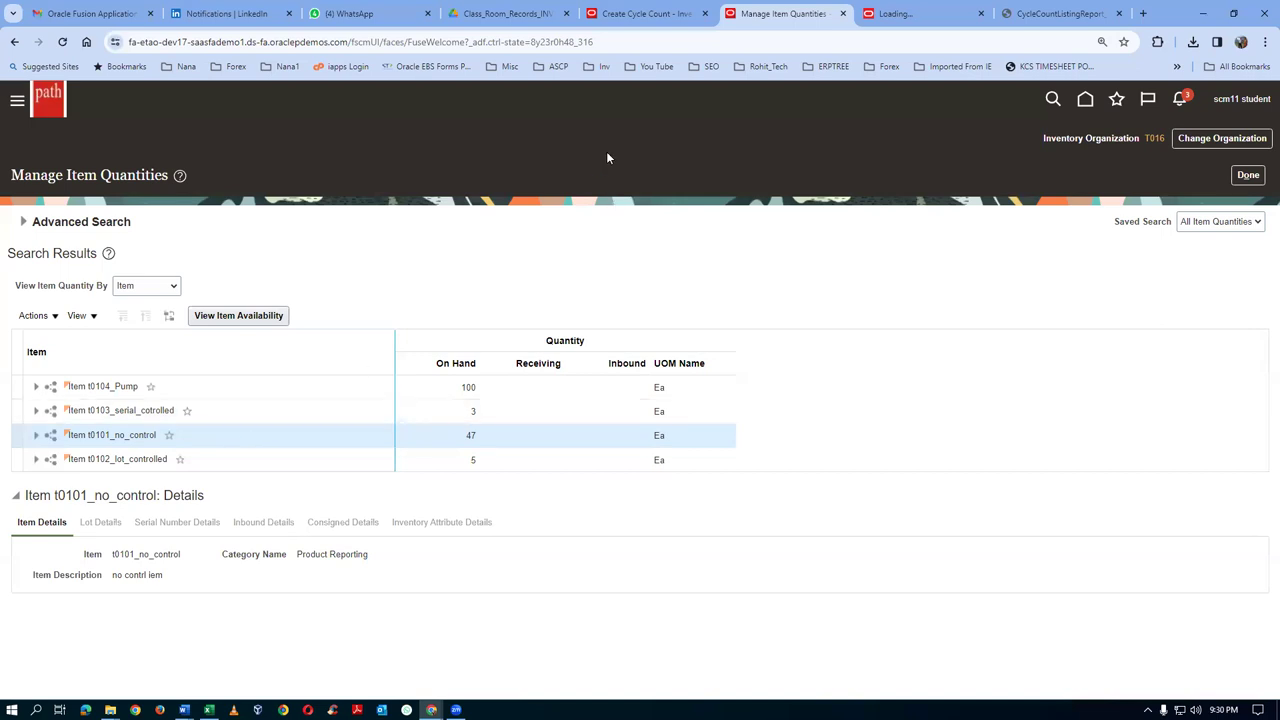
# - Return to Manage Cycle Counts, rerun the cycle count search, and open the recording of count sequences for t016_CC
pyautogui.click(675, 15)
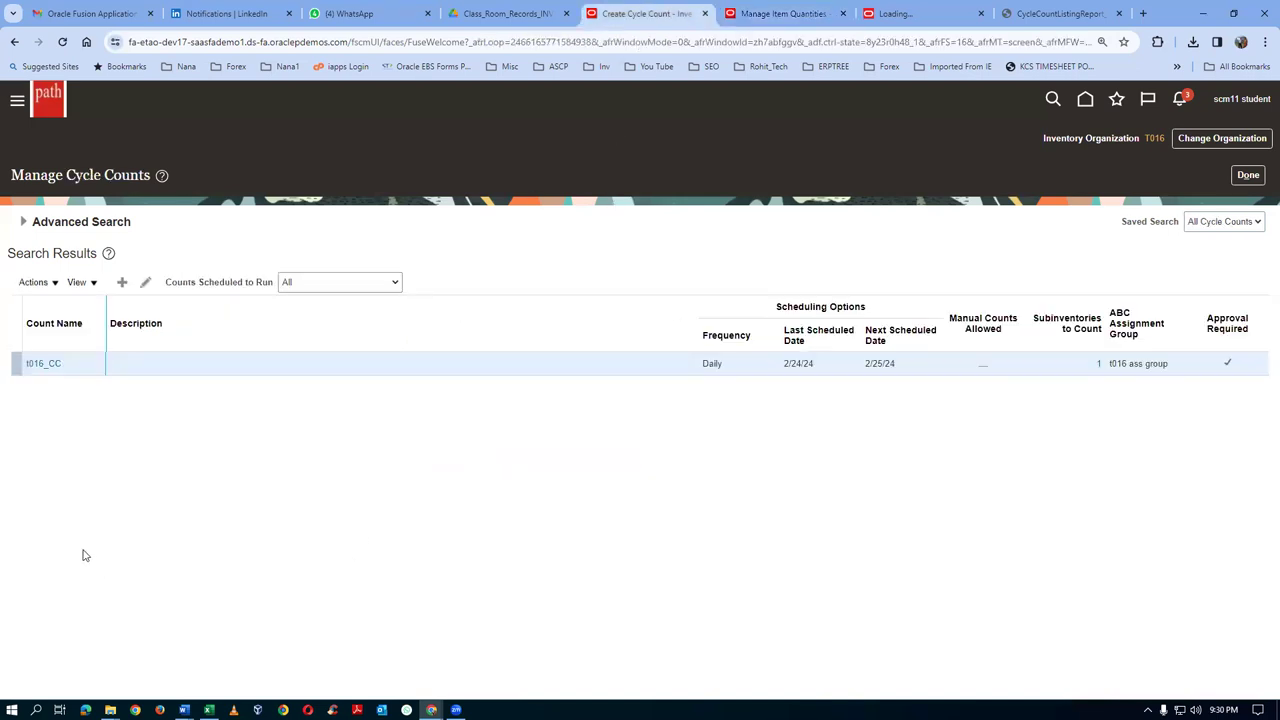
pyautogui.click(23, 222)
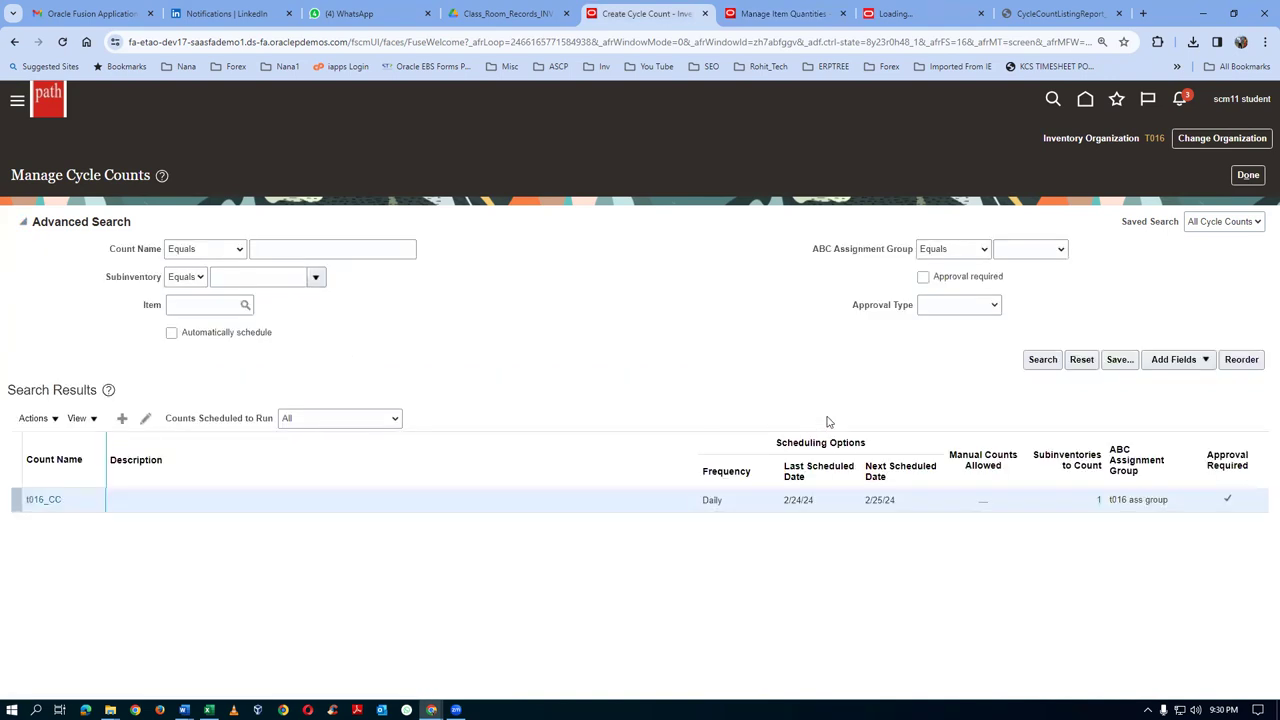
pyautogui.click(1036, 361)
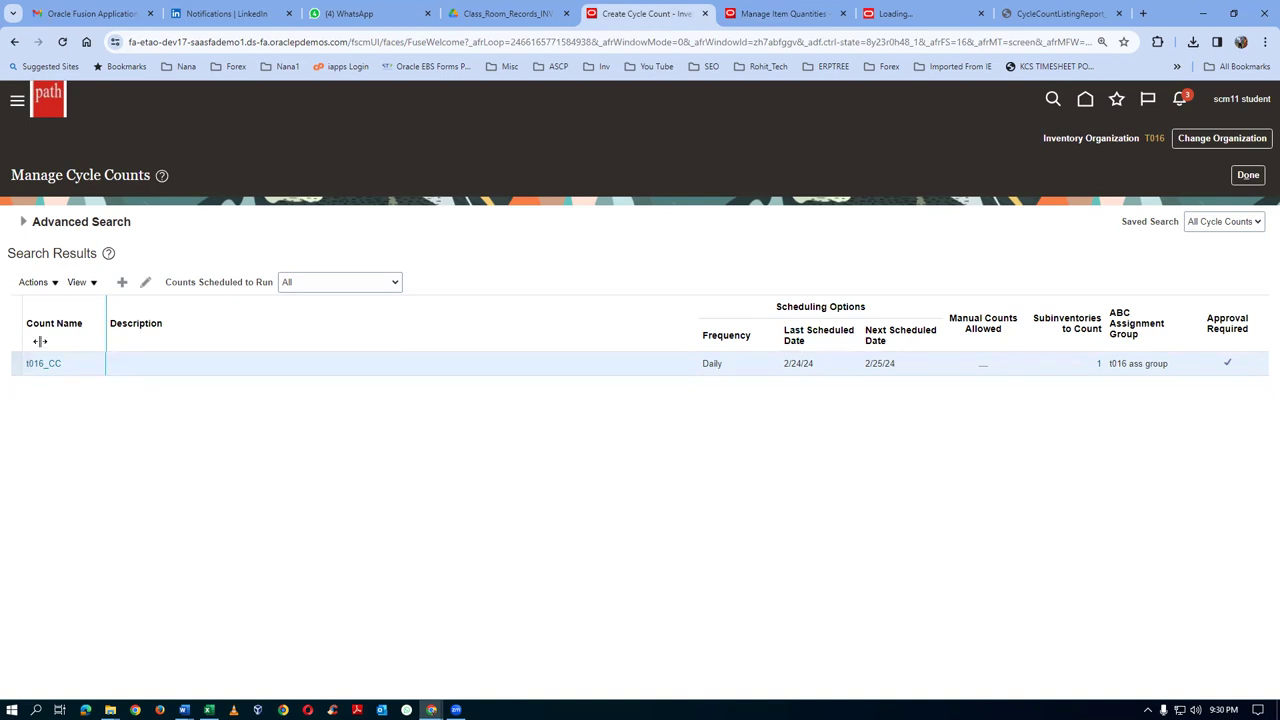
pyautogui.click(33, 284)
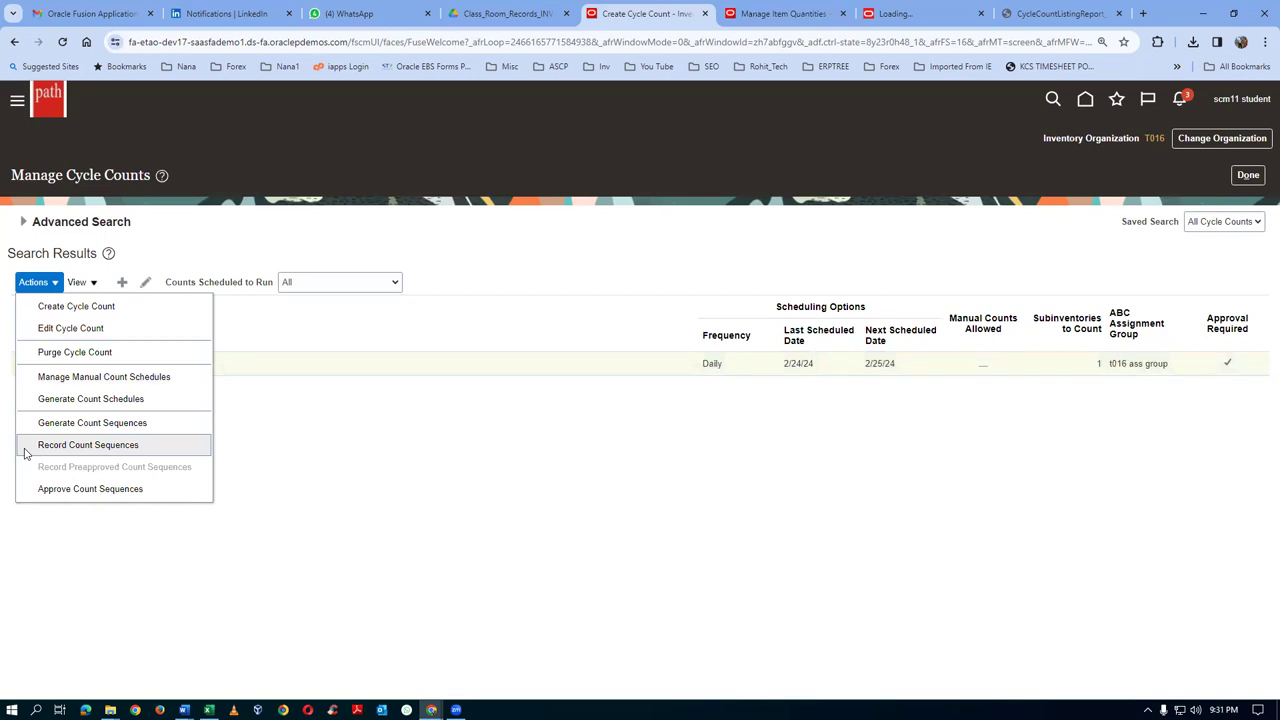
pyautogui.click(27, 452)
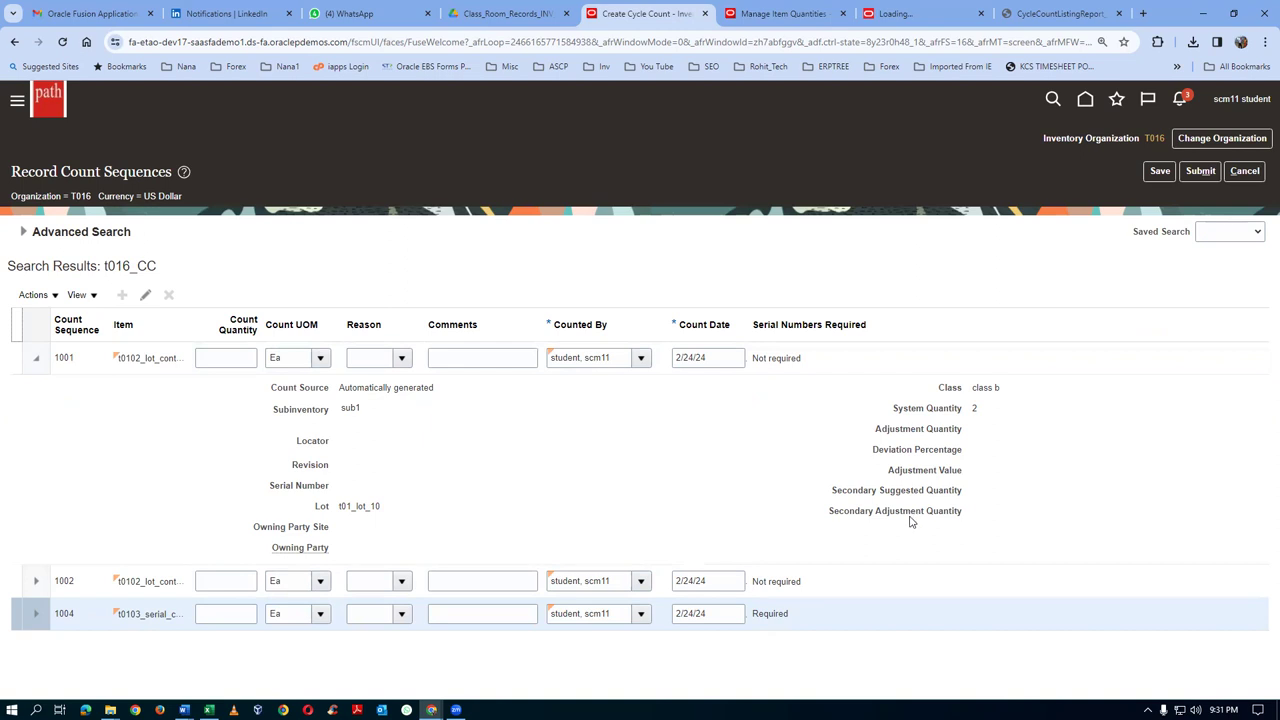
# - Enter a count quantity of 3 for sequence 1001 and 4 for sequence 1002
pyautogui.click(218, 357)
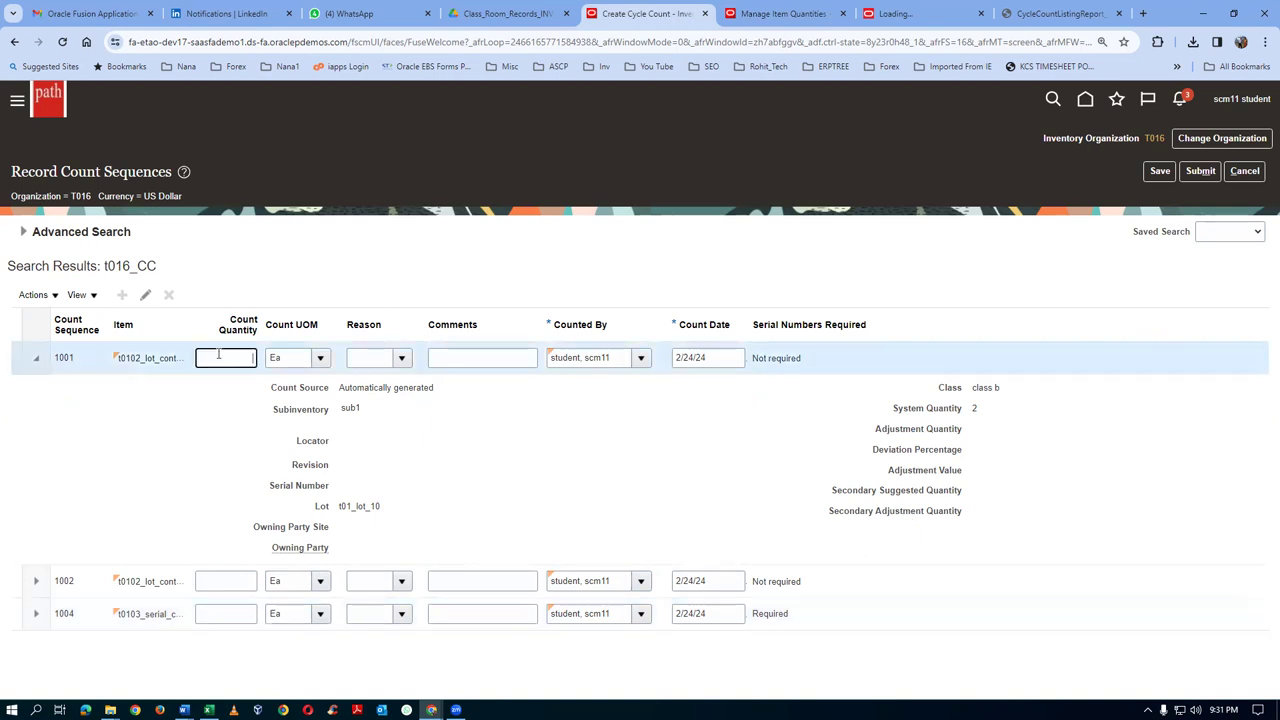
pyautogui.write('3')
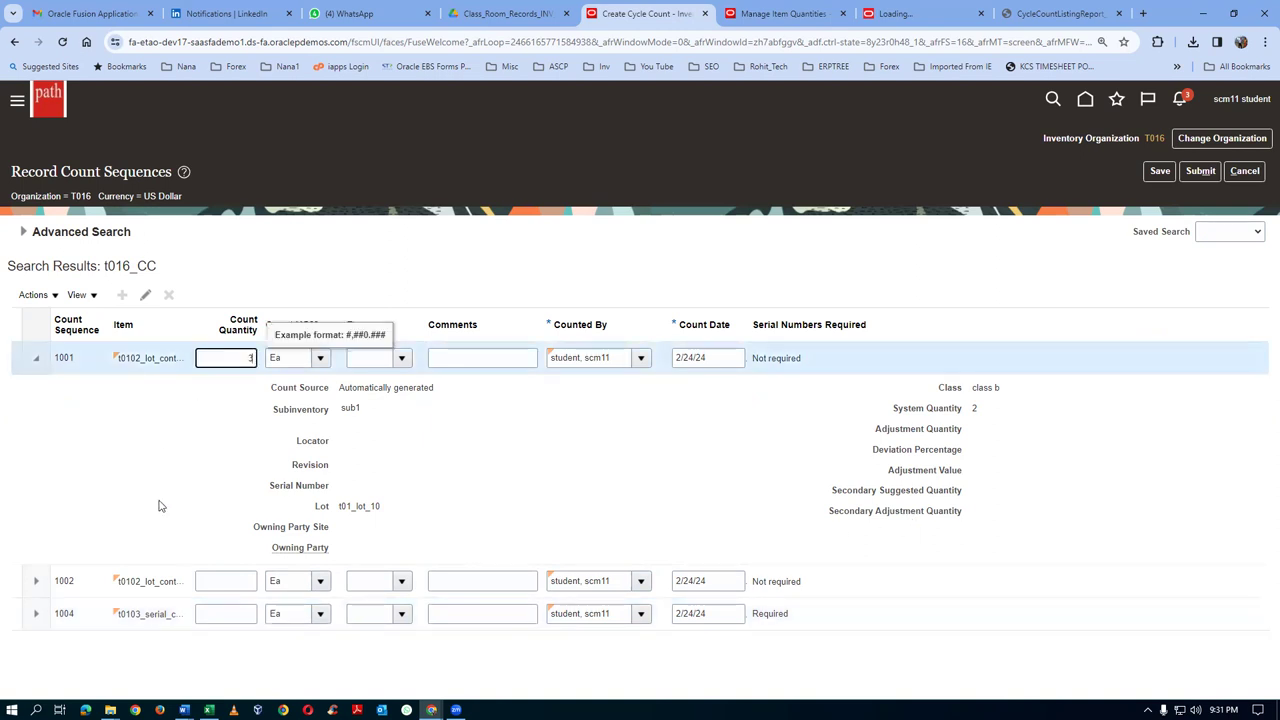
pyautogui.click(36, 583)
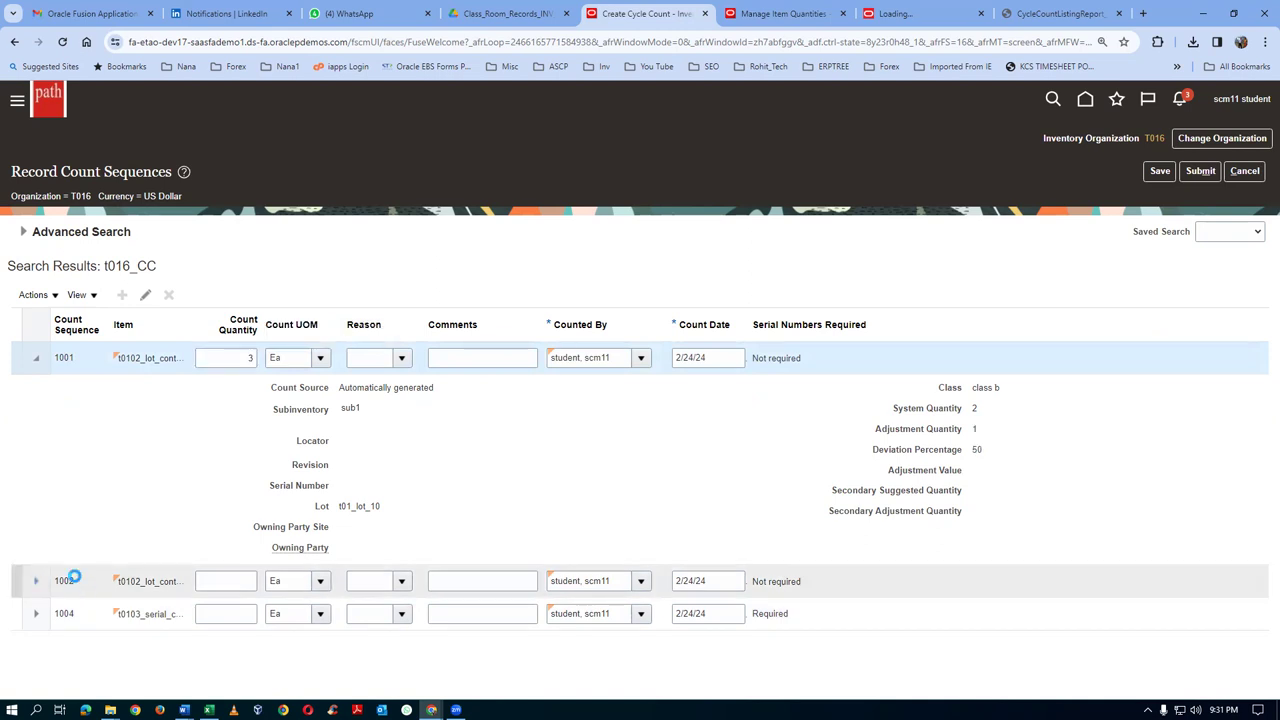
pyautogui.click(221, 585)
pyautogui.write('4')
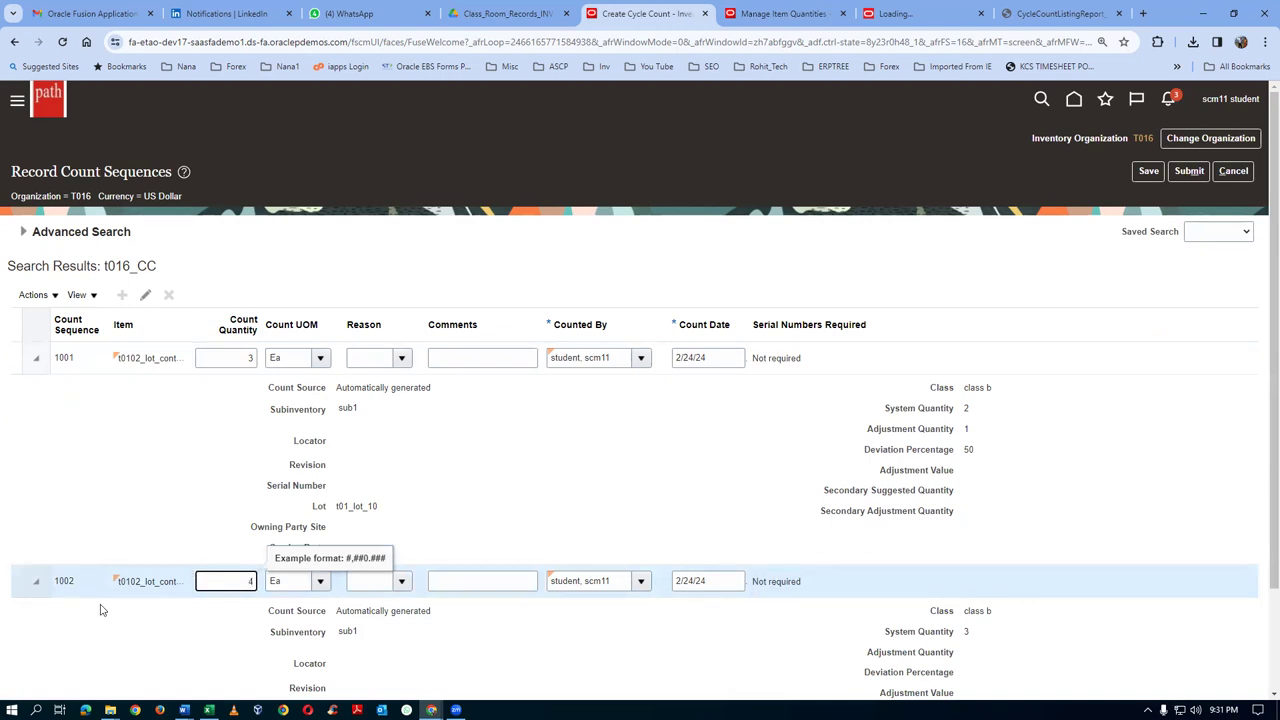
# - Enter a count quantity of 2 for the serial-controlled item in sequence 1004
pyautogui.scroll(-2, 100, 610)
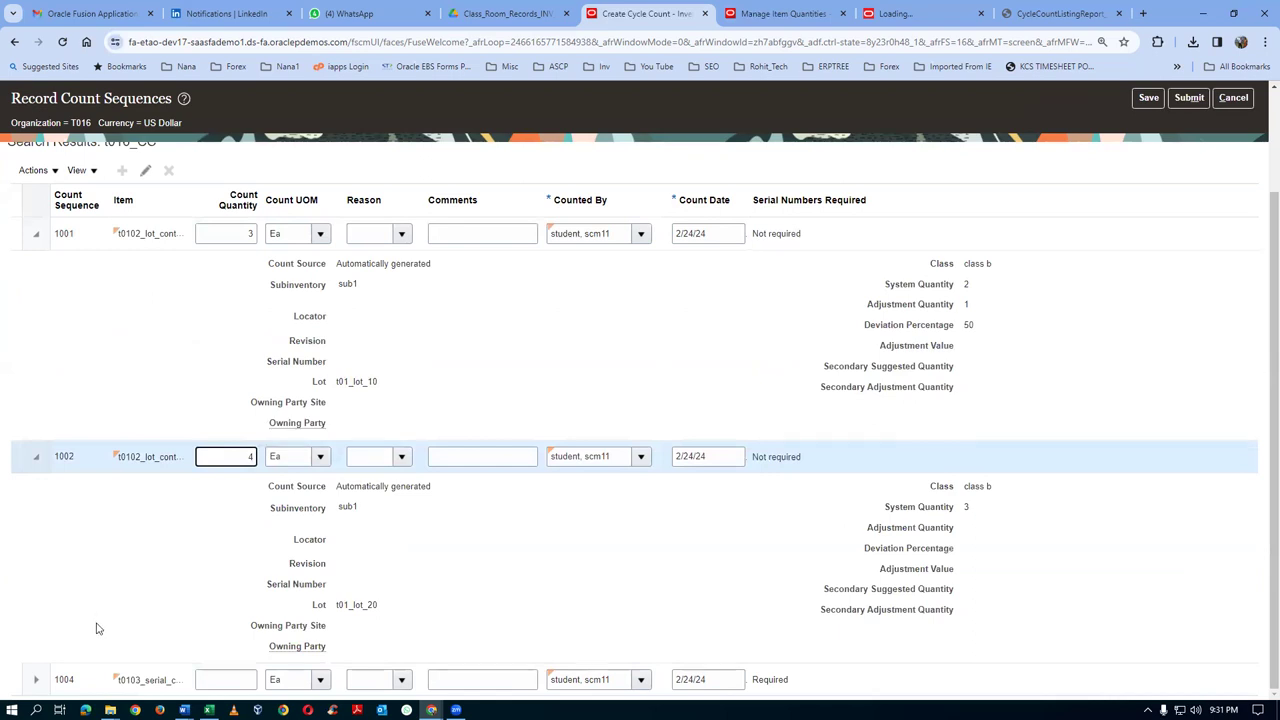
pyautogui.click(205, 681)
pyautogui.write('2')
pyautogui.press('Tab')
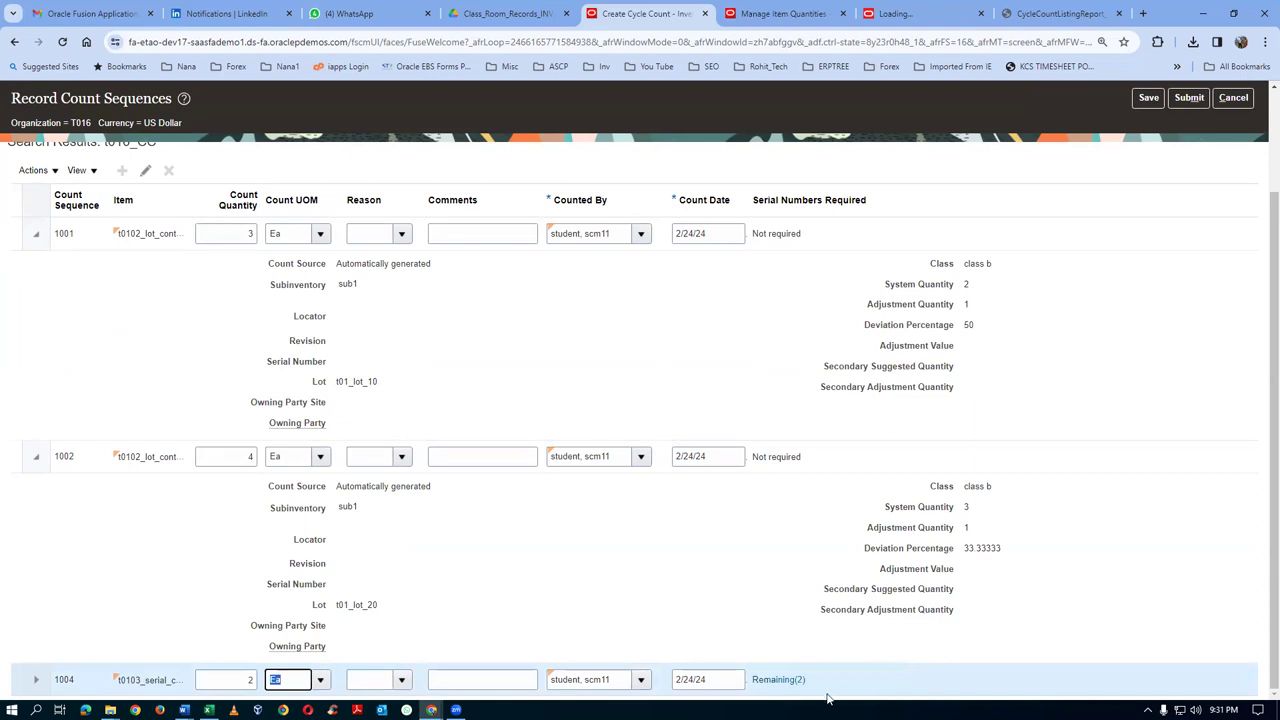
# - Record serial numbers 1001 and 1003 in the count for sequence 1004 and submit the recorded sequences for approval
pyautogui.click(778, 680)
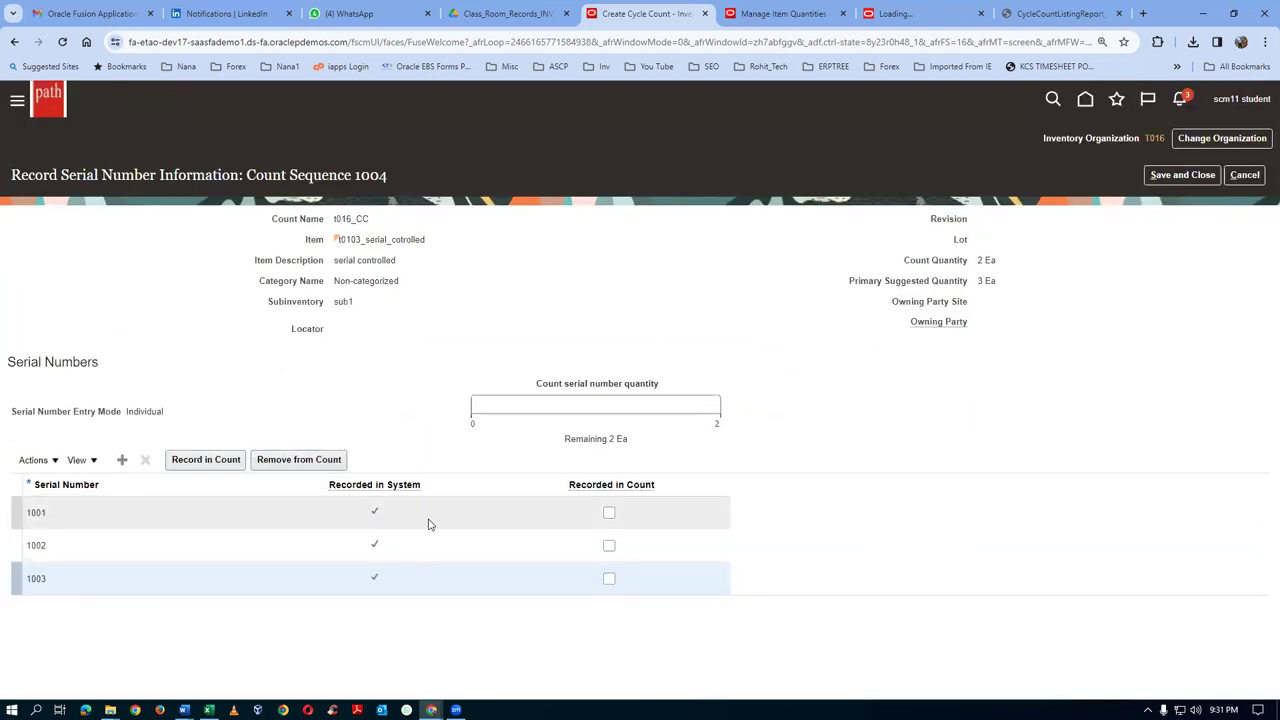
pyautogui.click(607, 515)
pyautogui.click(609, 515)
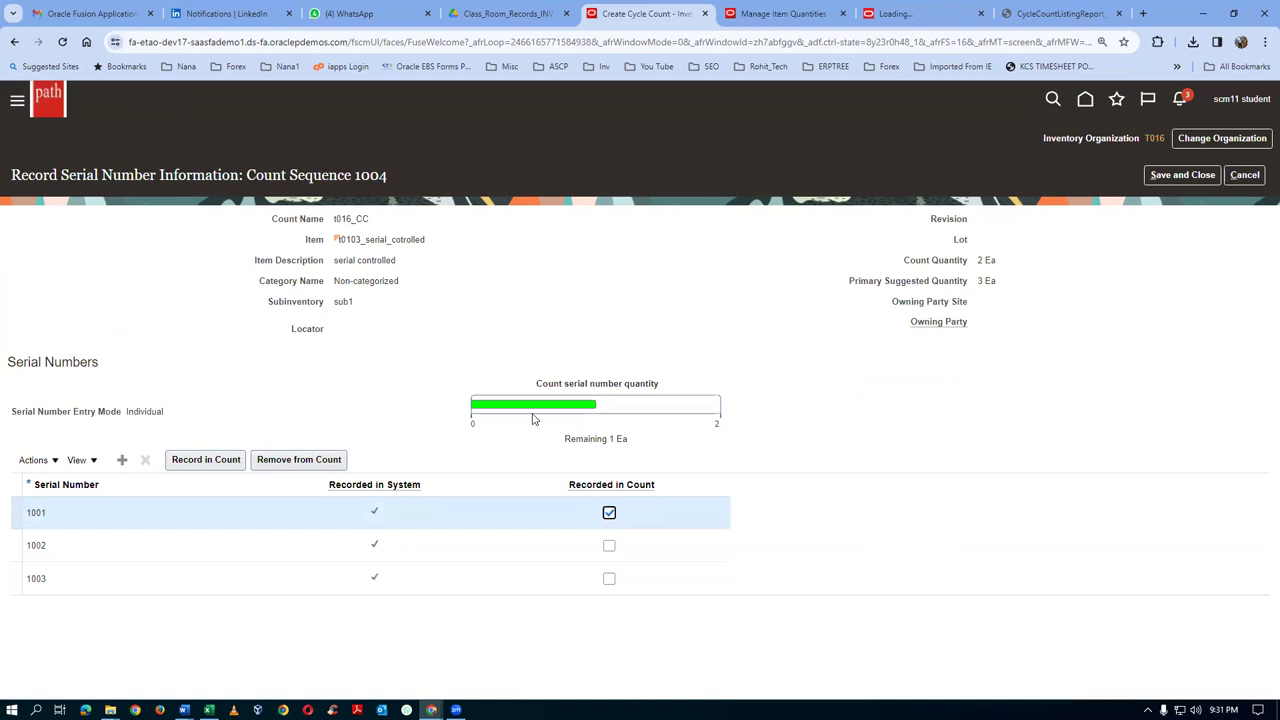
pyautogui.click(607, 586)
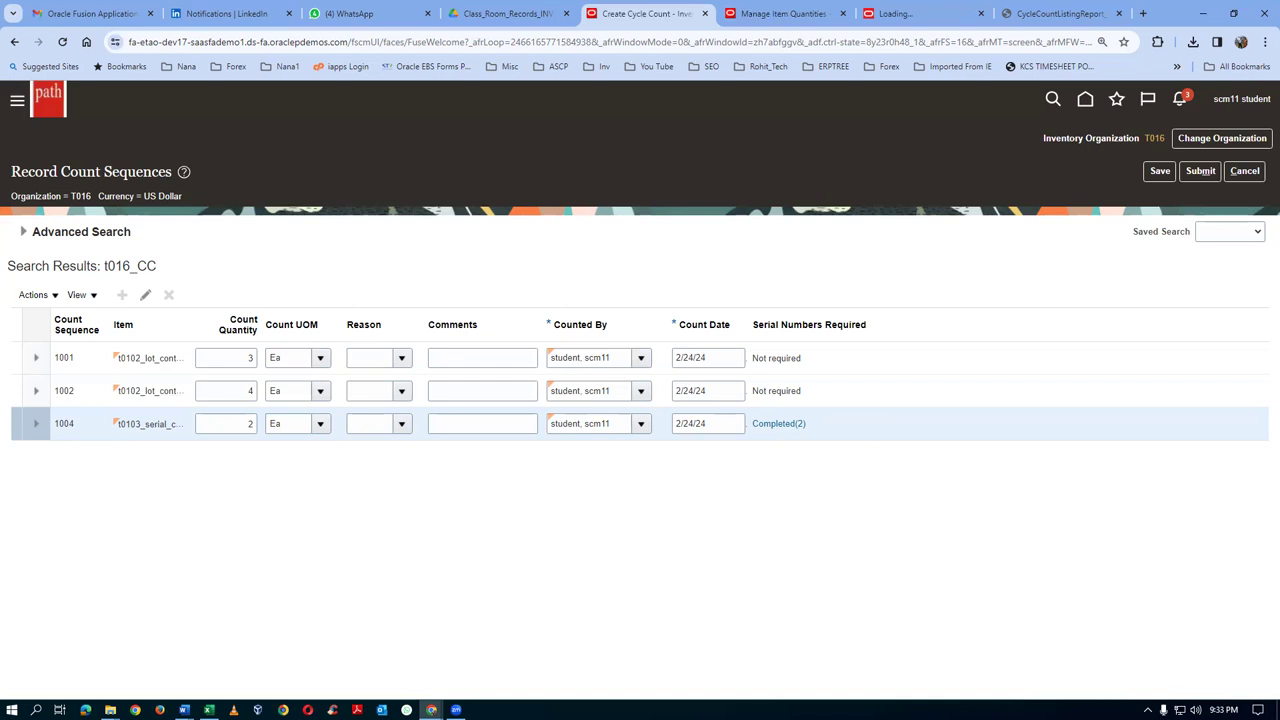
pyautogui.click(1199, 172)
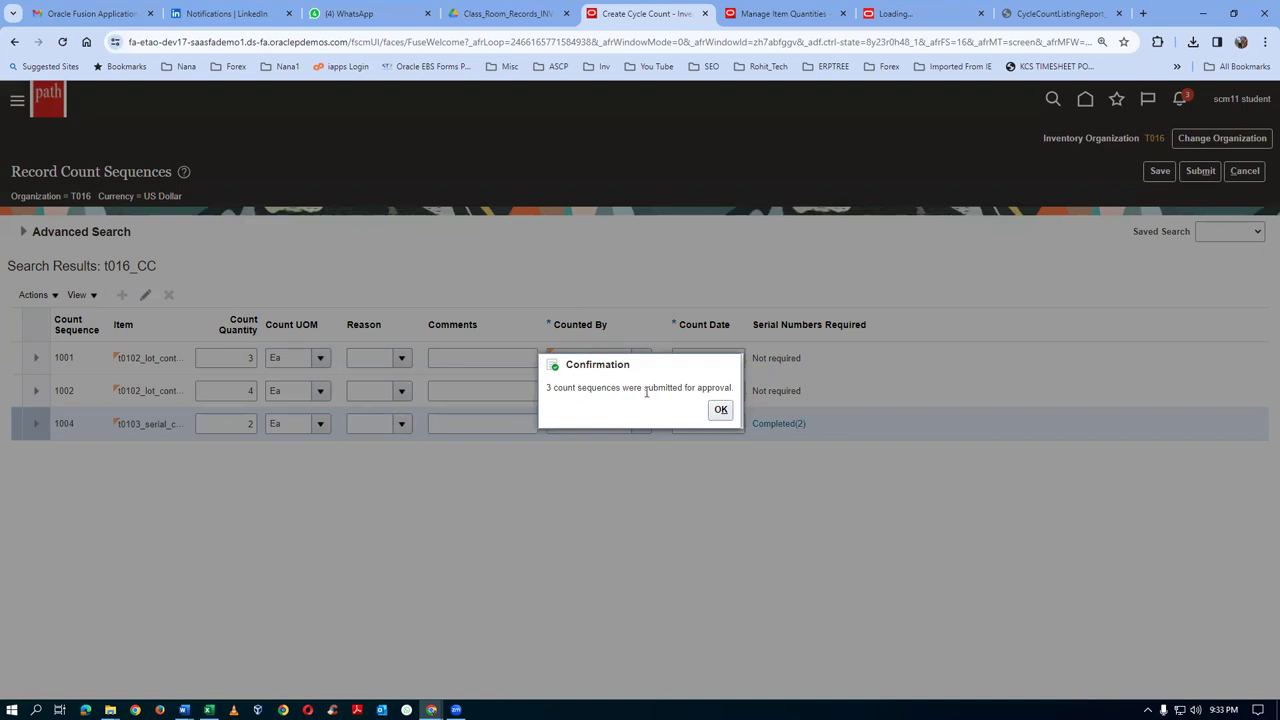
pyautogui.click(721, 411)
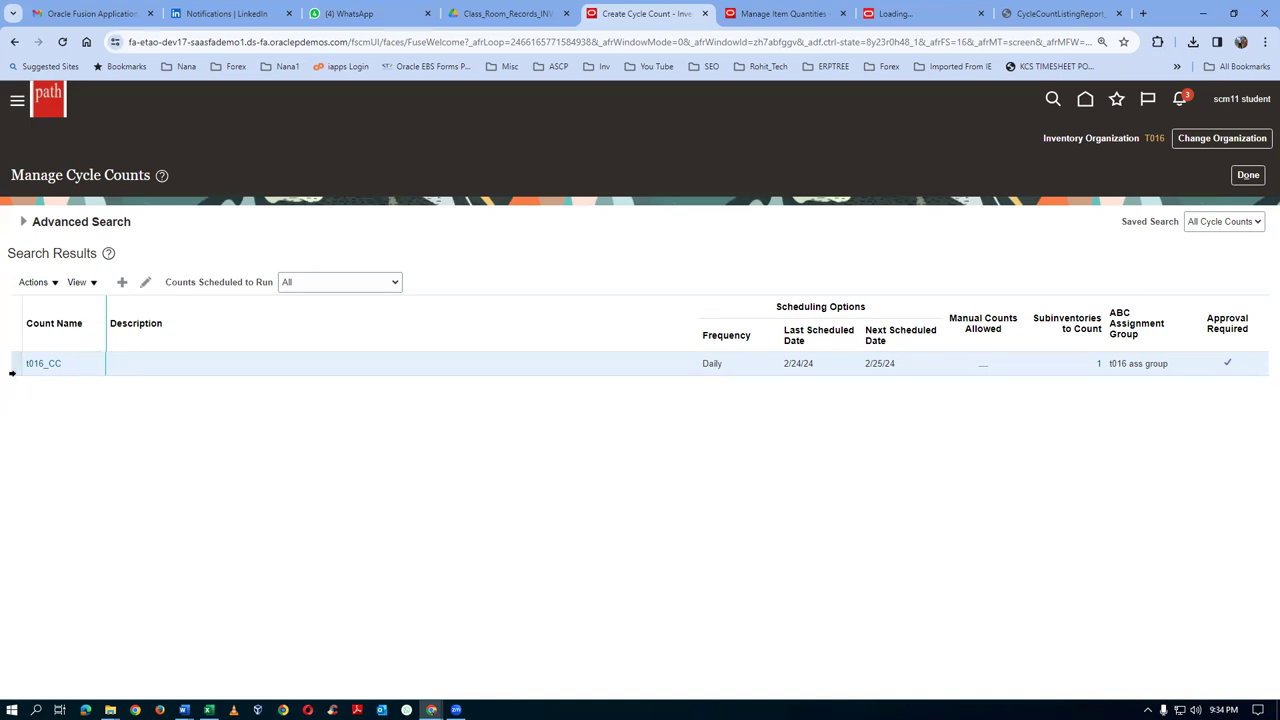
# - Open Approve Count Sequences for t016_CC and review the count and adjustment details of sequence 1001
pyautogui.click(30, 283)
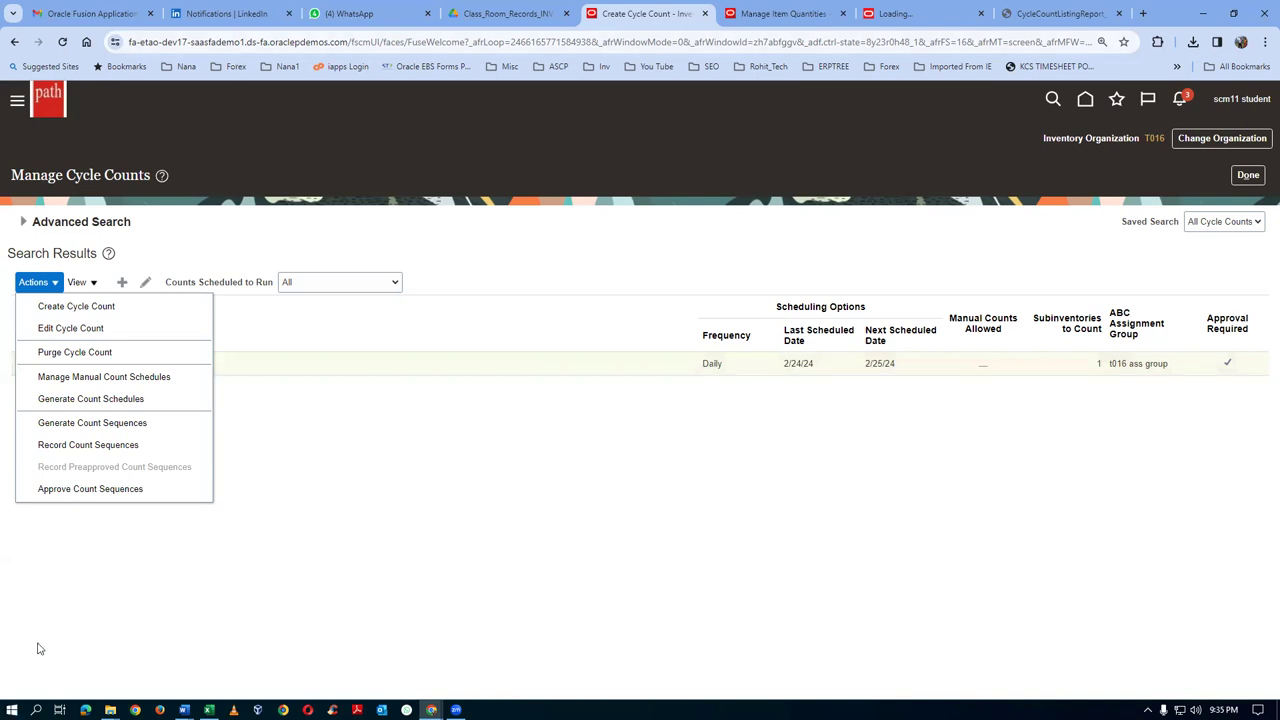
pyautogui.click(85, 490)
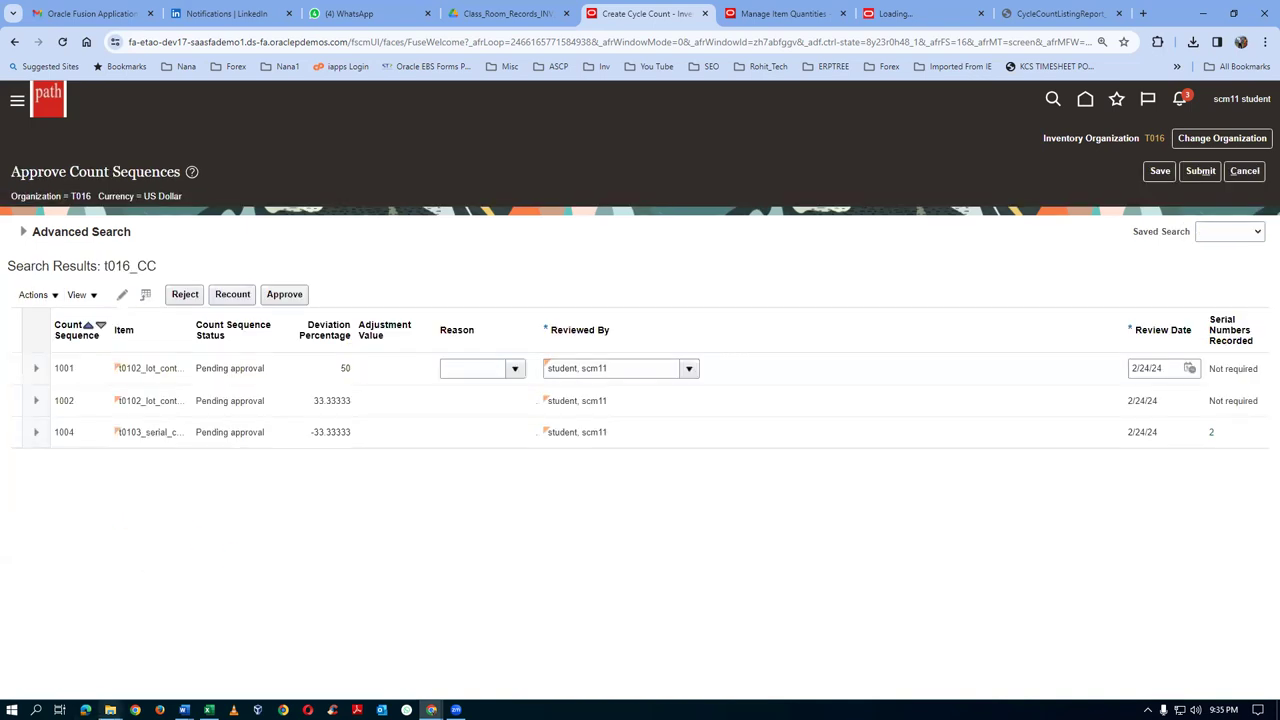
pyautogui.moveTo(110, 710)
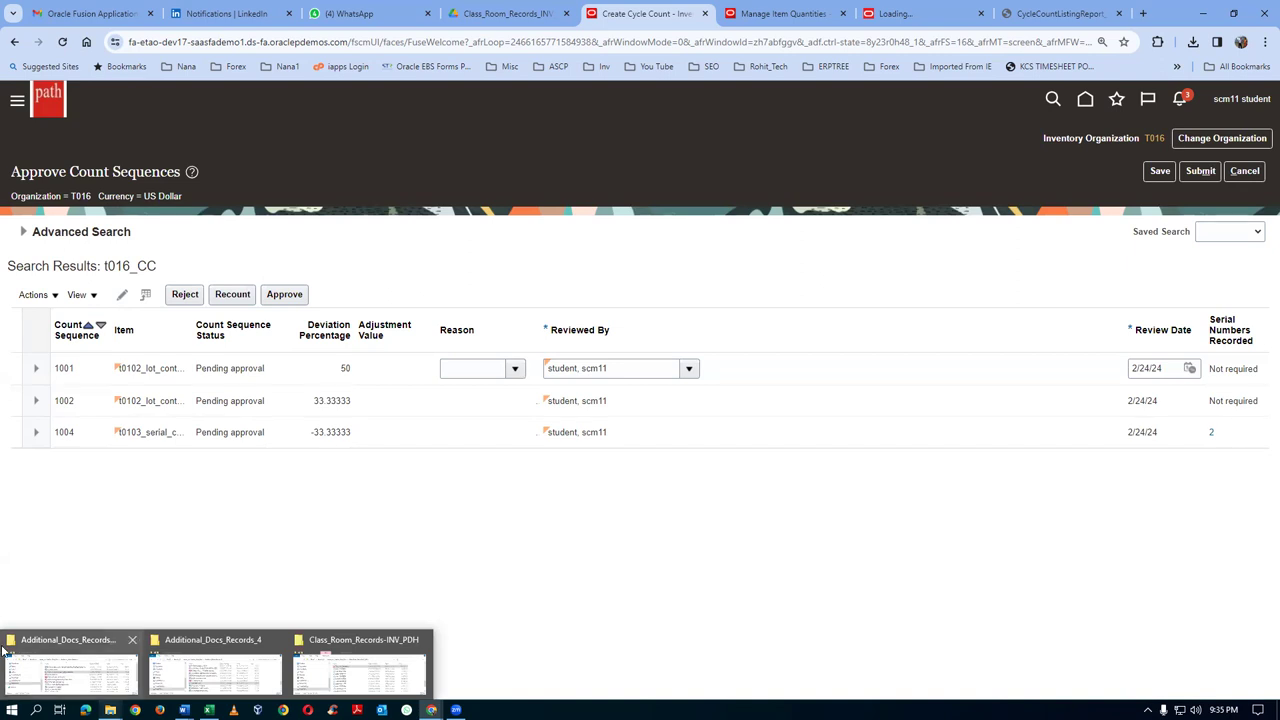
pyautogui.click(97, 383)
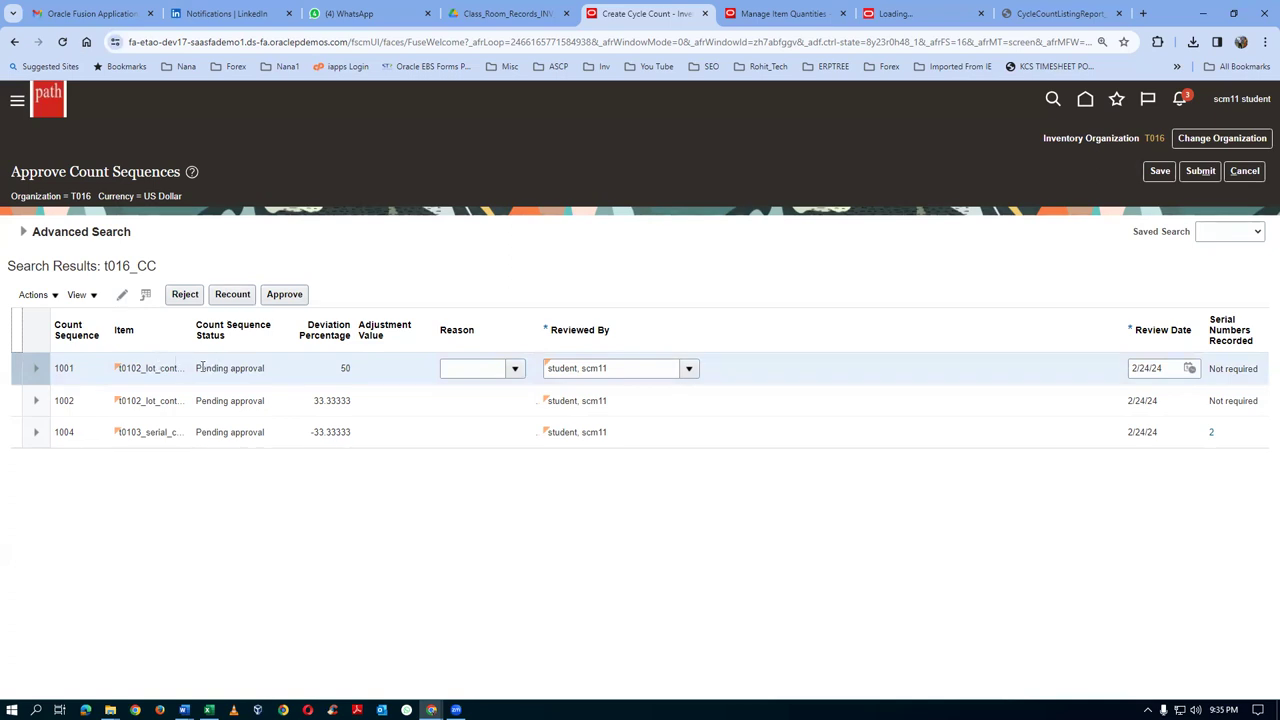
pyautogui.click(36, 369)
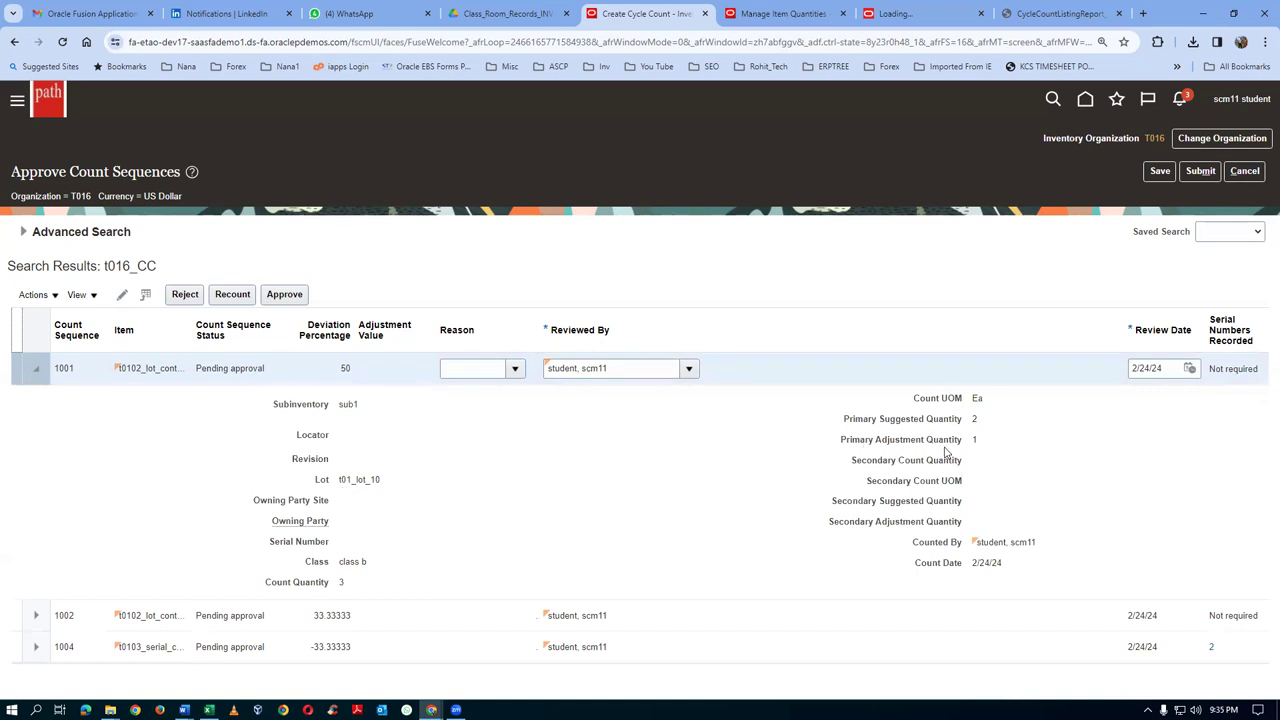
pyautogui.doubleClick(974, 440)
pyautogui.click(41, 375)
pyautogui.click(36, 369)
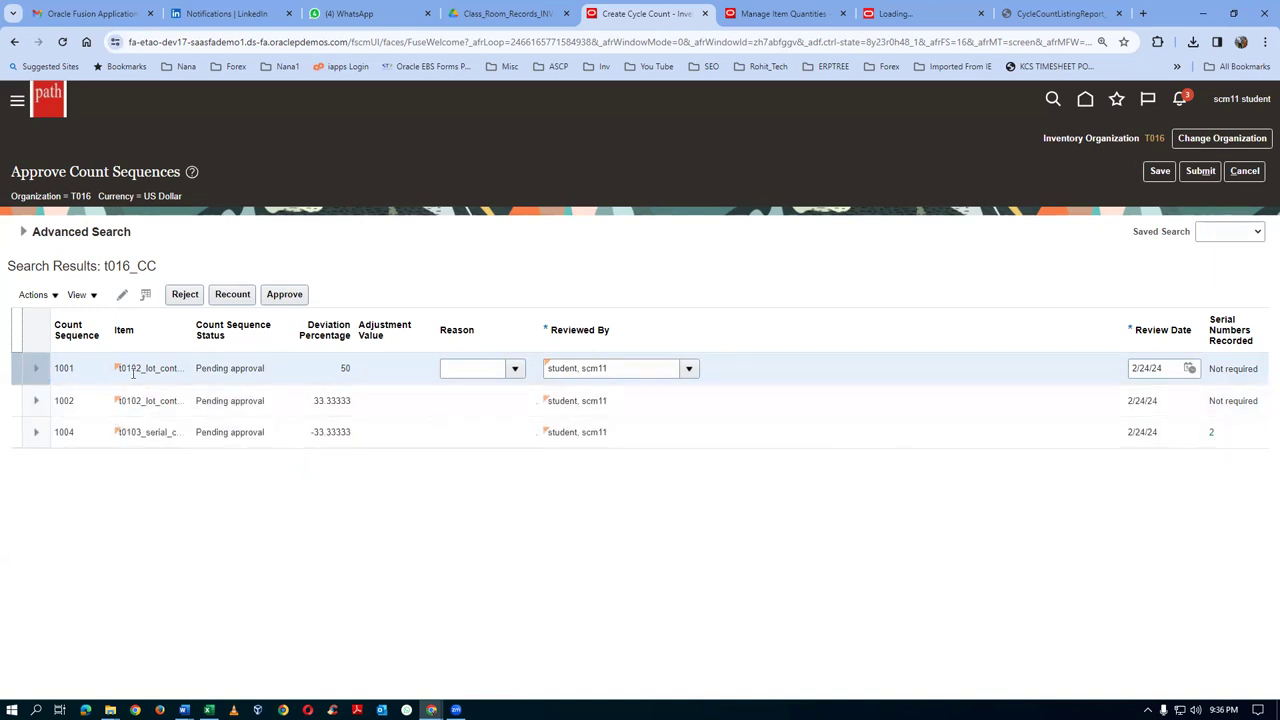
# - Approve count sequences 1001, 1002 and 1004
pyautogui.click(284, 294)
pyautogui.click(110, 403)
pyautogui.click(286, 296)
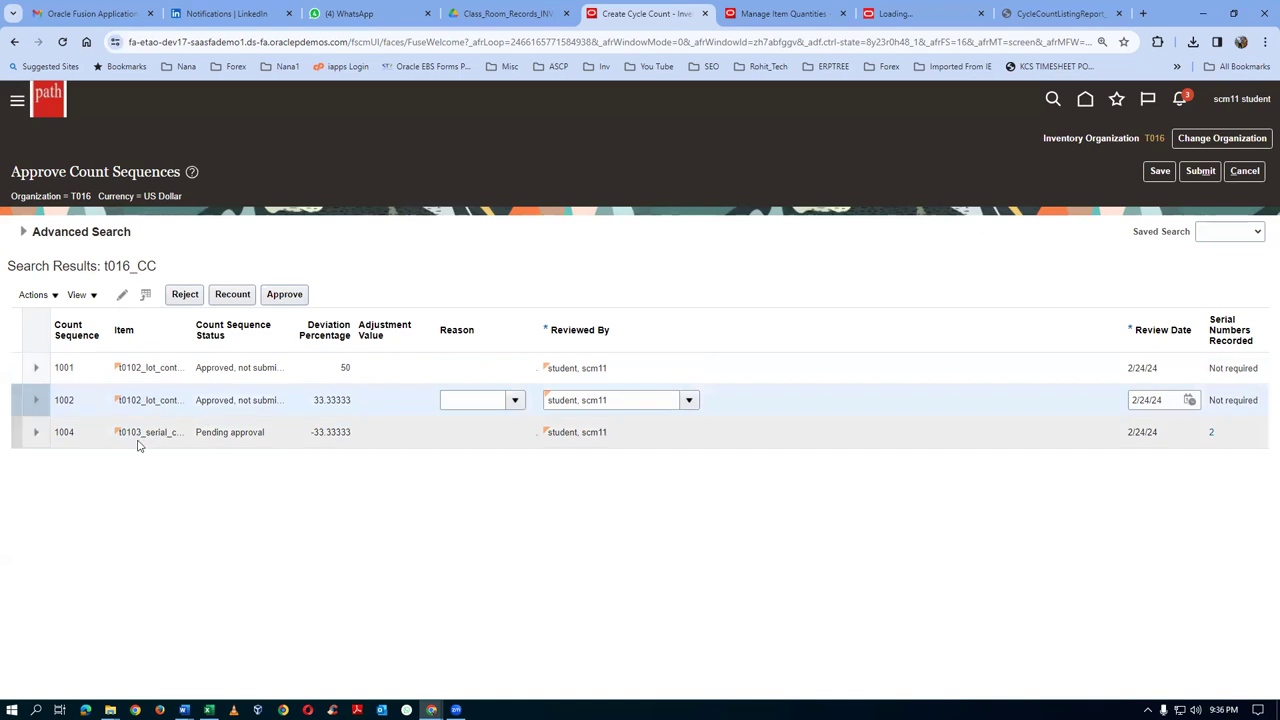
pyautogui.click(100, 437)
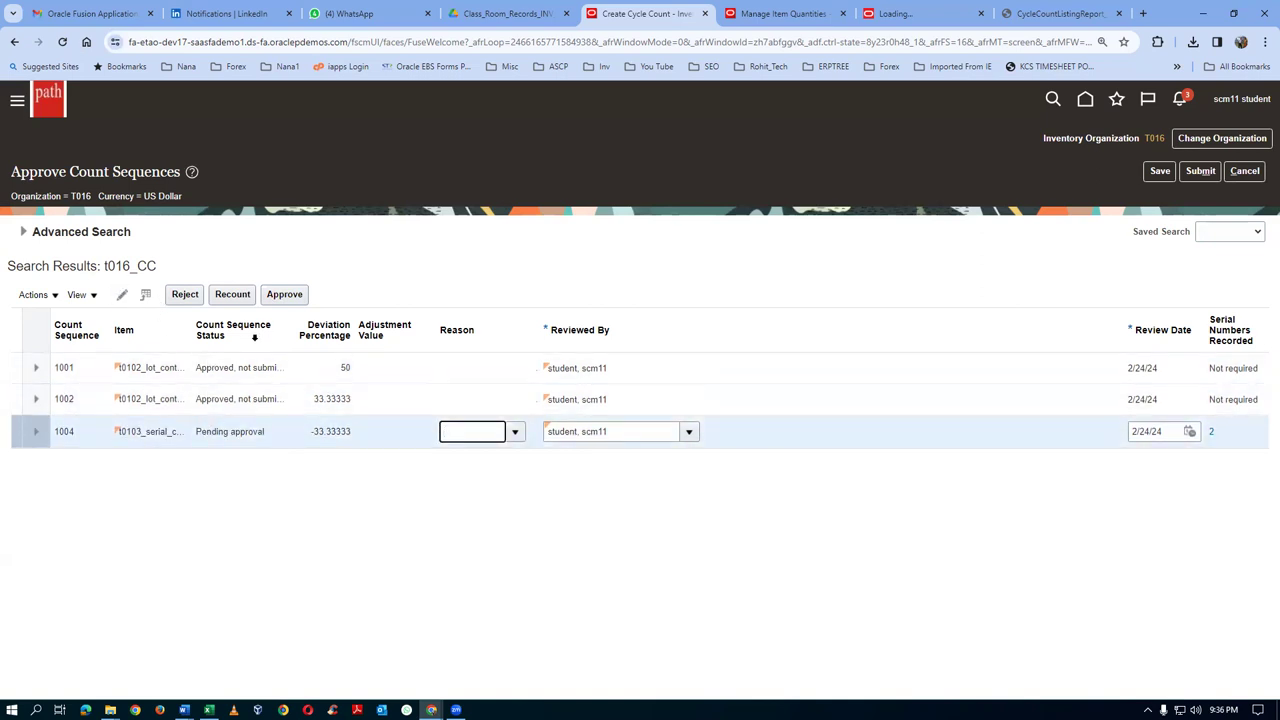
pyautogui.click(284, 295)
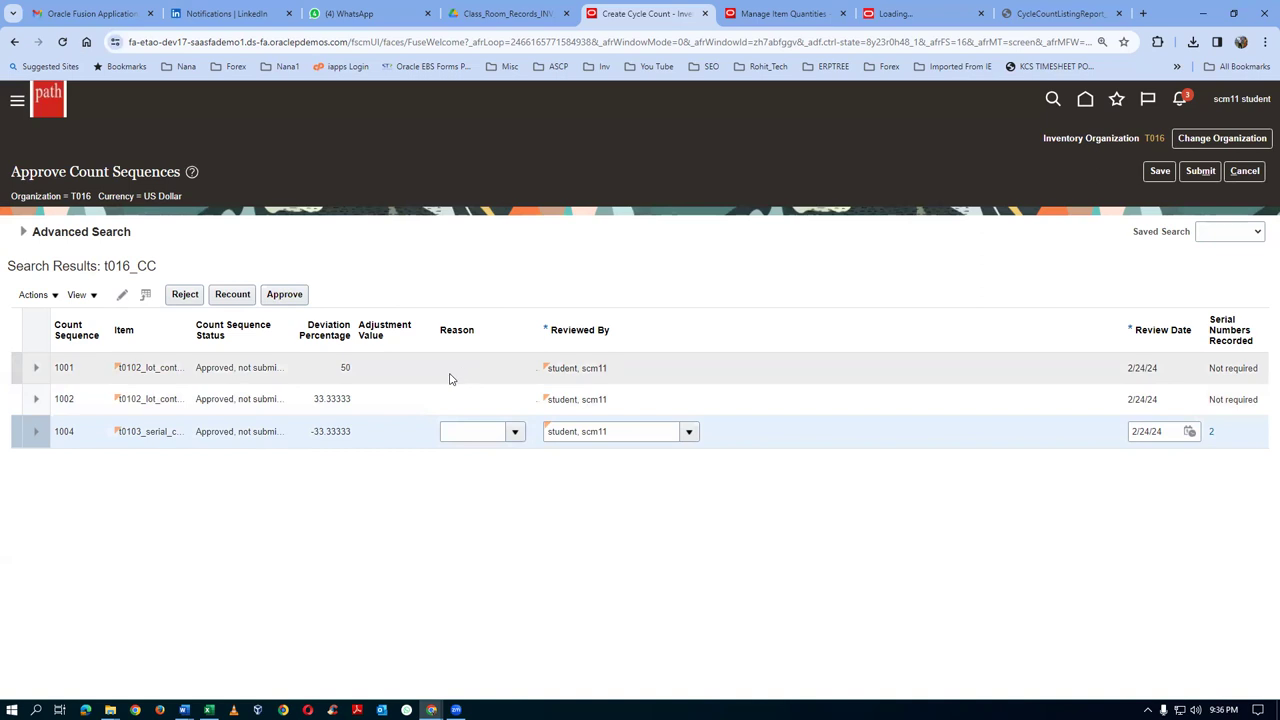
# - Submit the approved count sequences and acknowledge the confirmation
pyautogui.click(1201, 172)
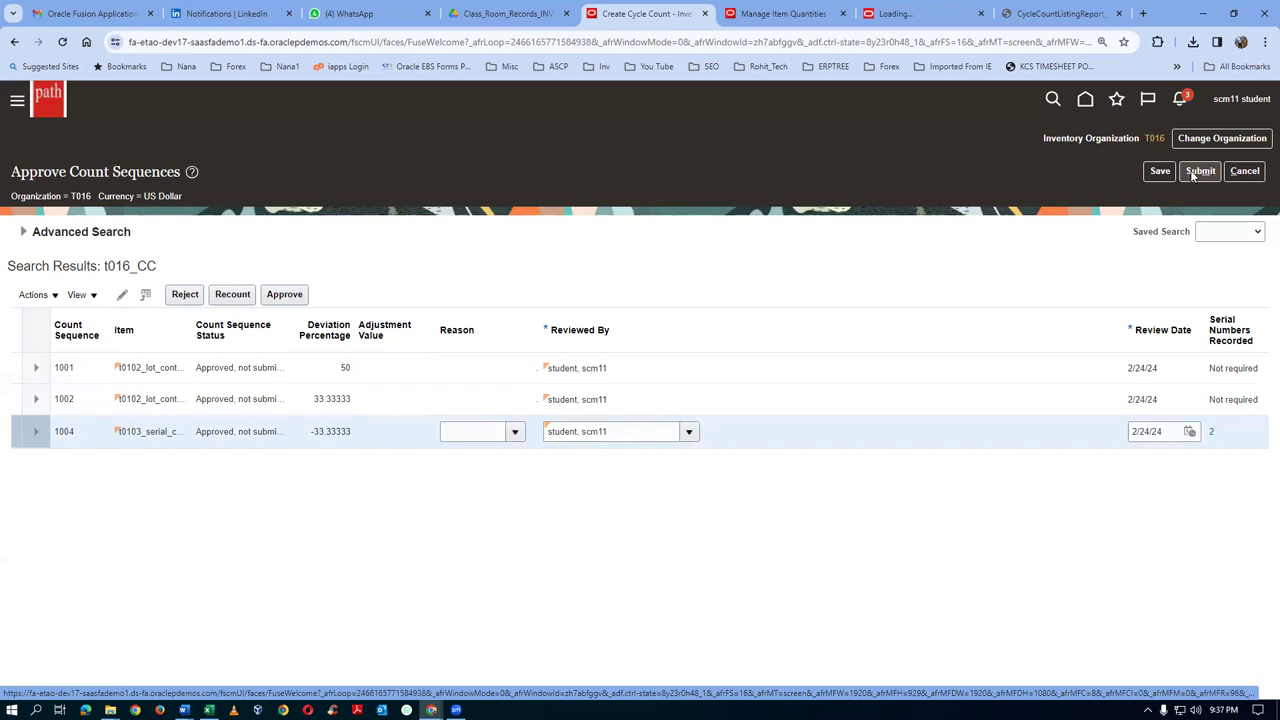
pyautogui.click(1192, 175)
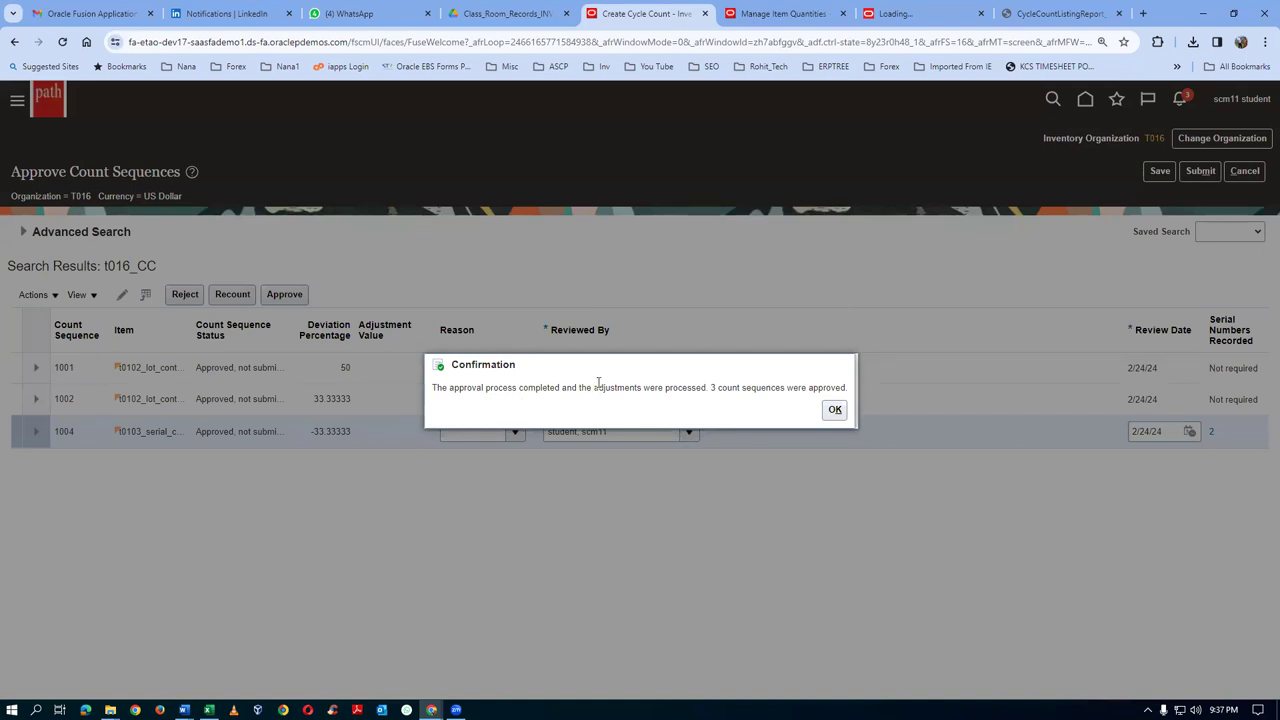
pyautogui.moveTo(598, 387); pyautogui.dragTo(842, 384)
pyautogui.click(835, 409)
# - Switch to Manage Item Quantities, rerun the search for organization T016, and check the on-hand quantity of t0103_serial_cotrolled
pyautogui.click(776, 18)
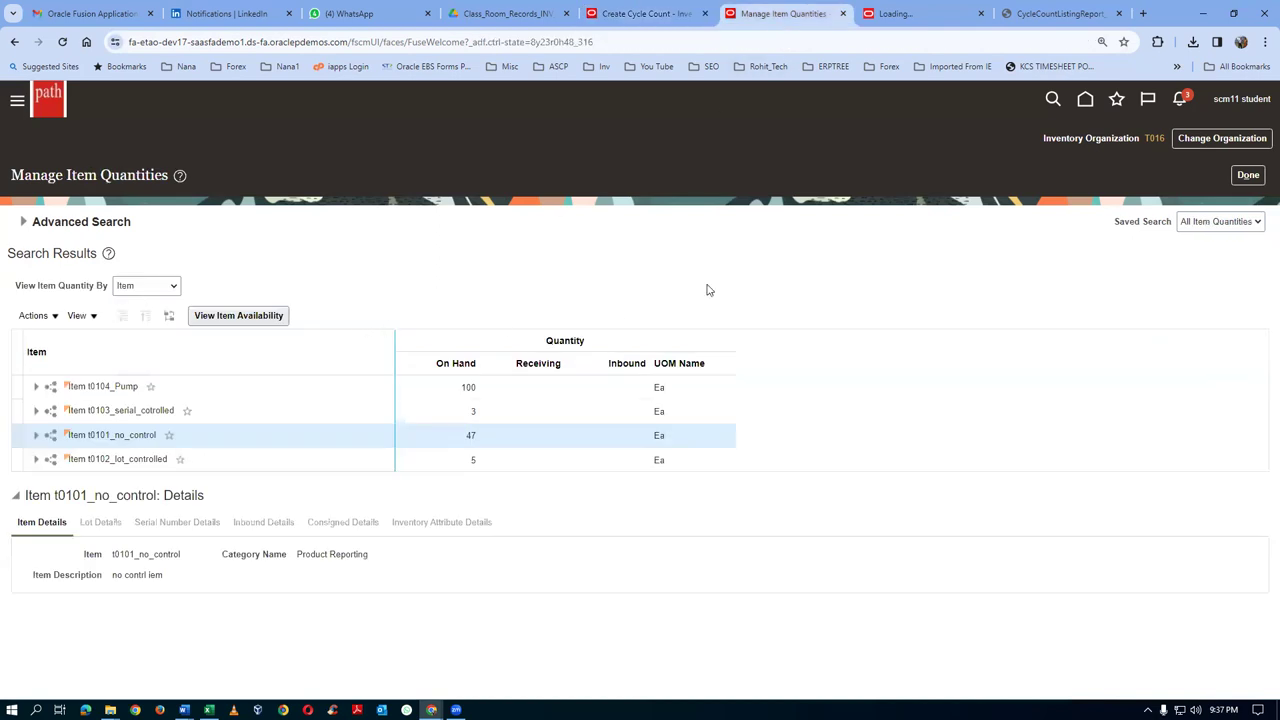
pyautogui.click(23, 221)
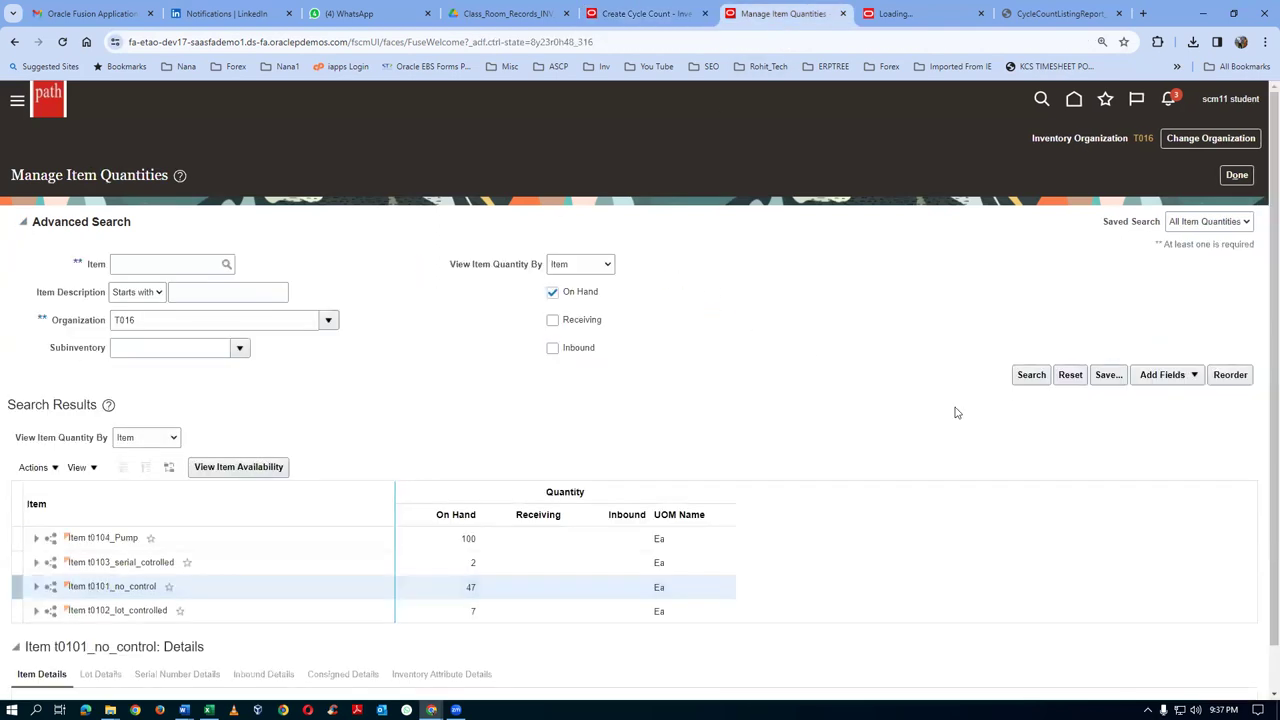
pyautogui.click(1025, 381)
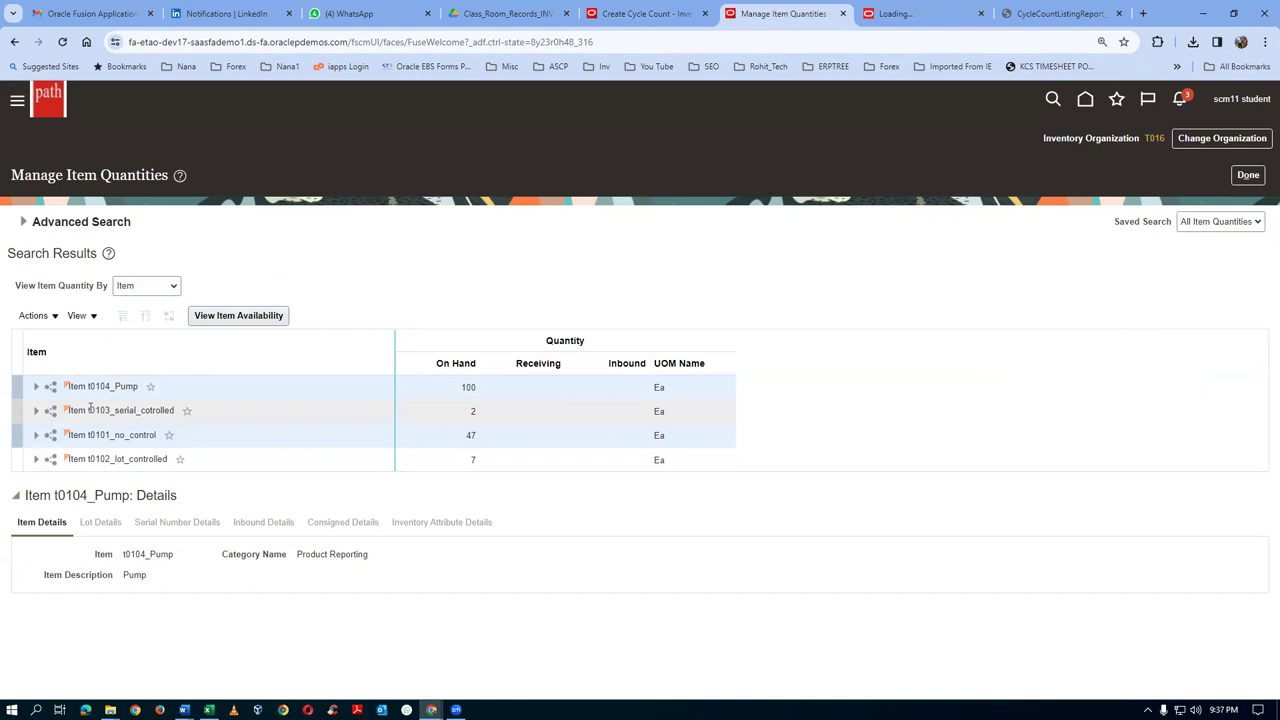
pyautogui.click(505, 410)
pyautogui.click(179, 434)
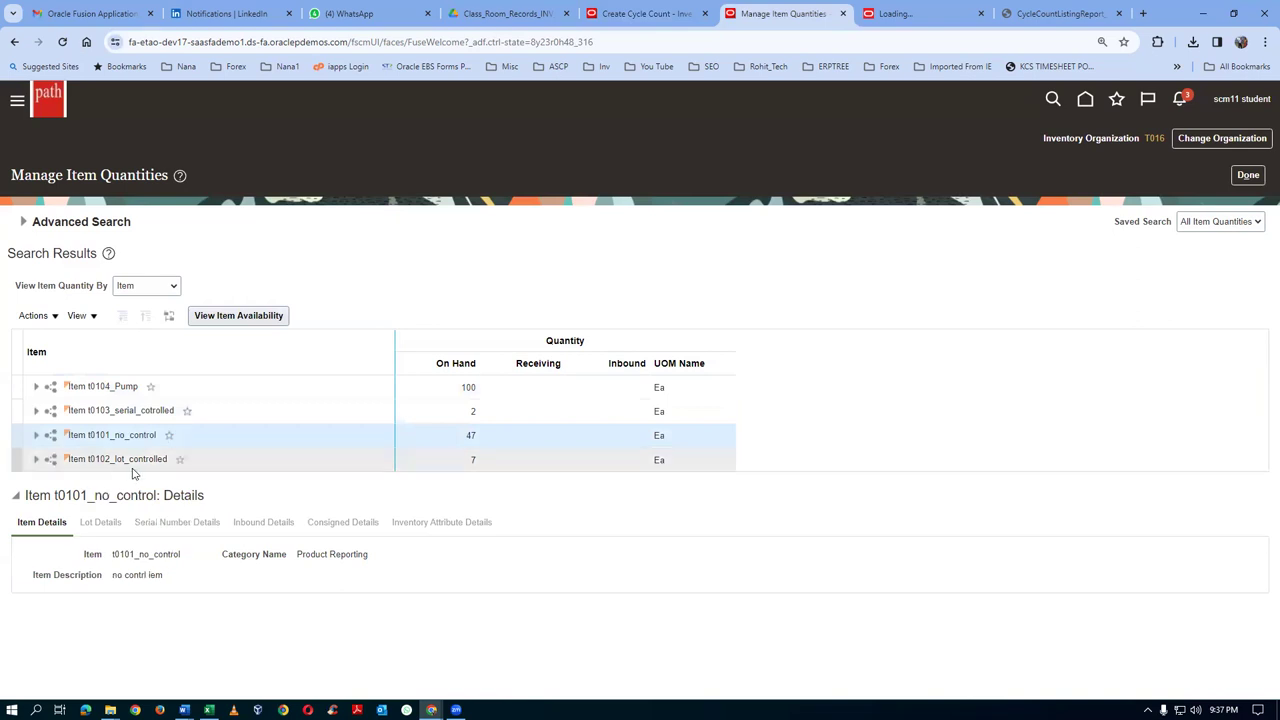
# - Expand t0102_lot_controlled through organization T016 and subinventory sub1 to check the on-hand quantities of lots t01_lot_10 and t01_lot_20
pyautogui.click(38, 464)
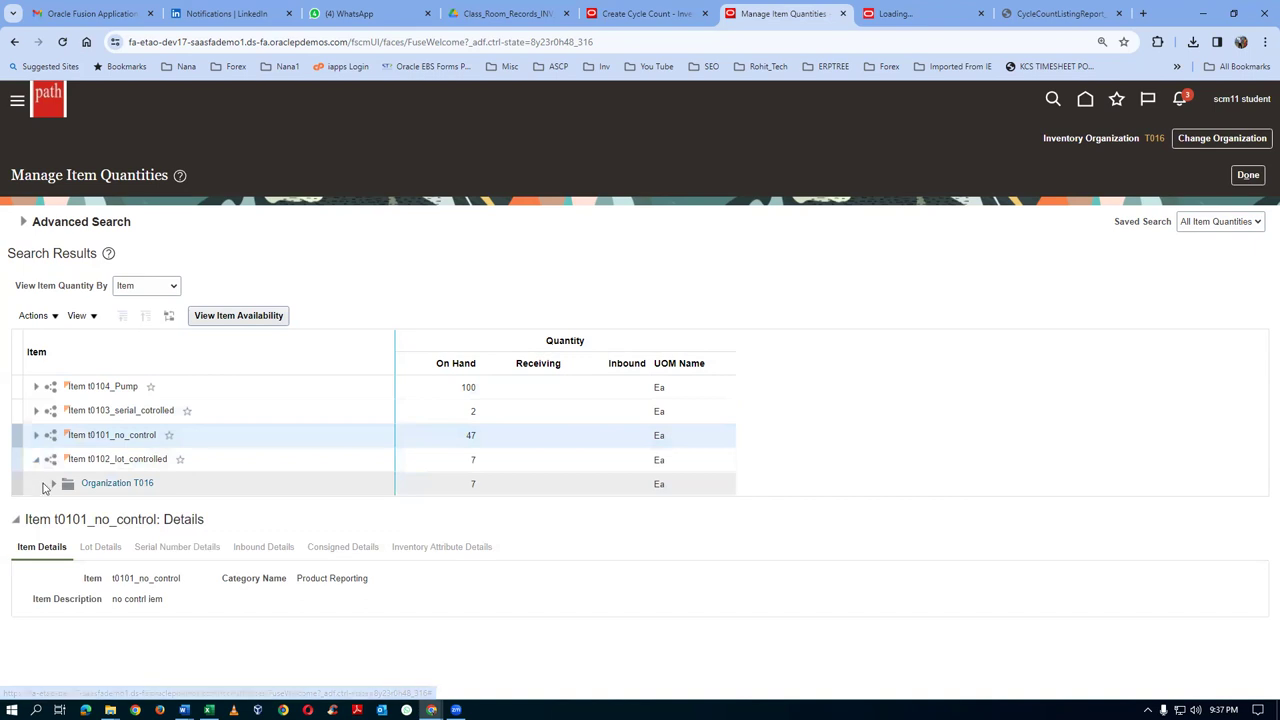
pyautogui.click(52, 486)
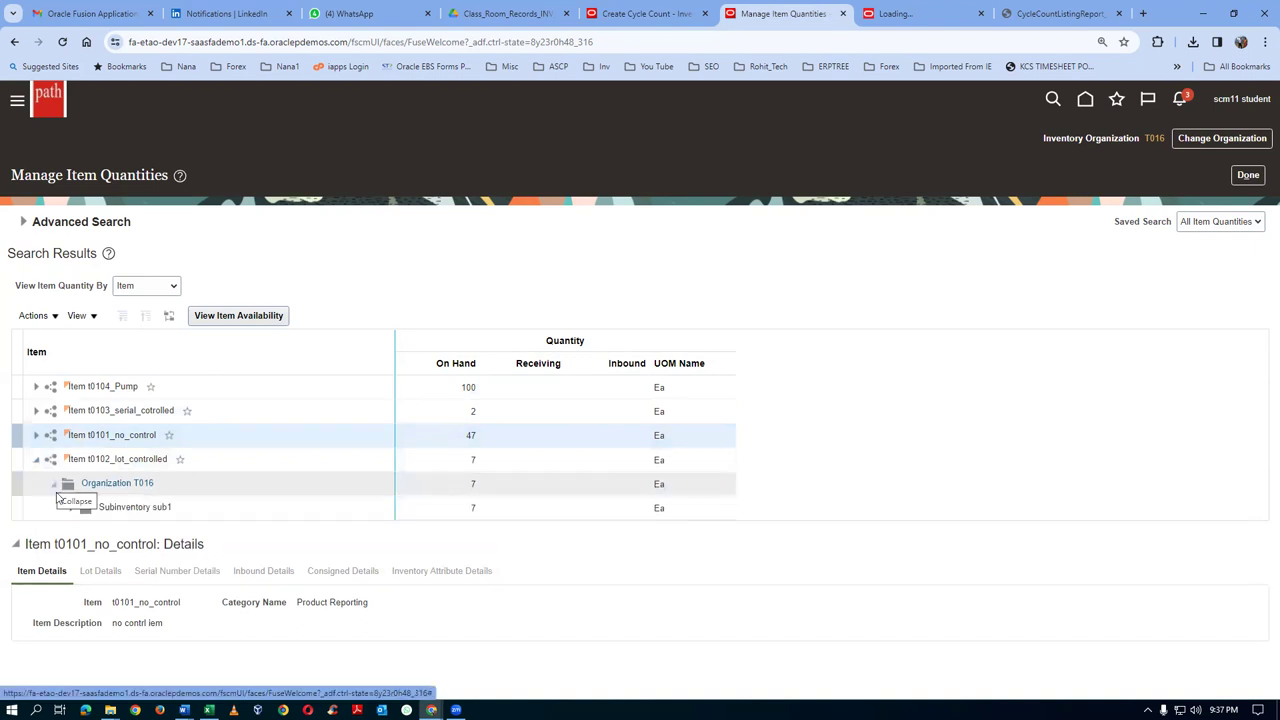
pyautogui.click(73, 508)
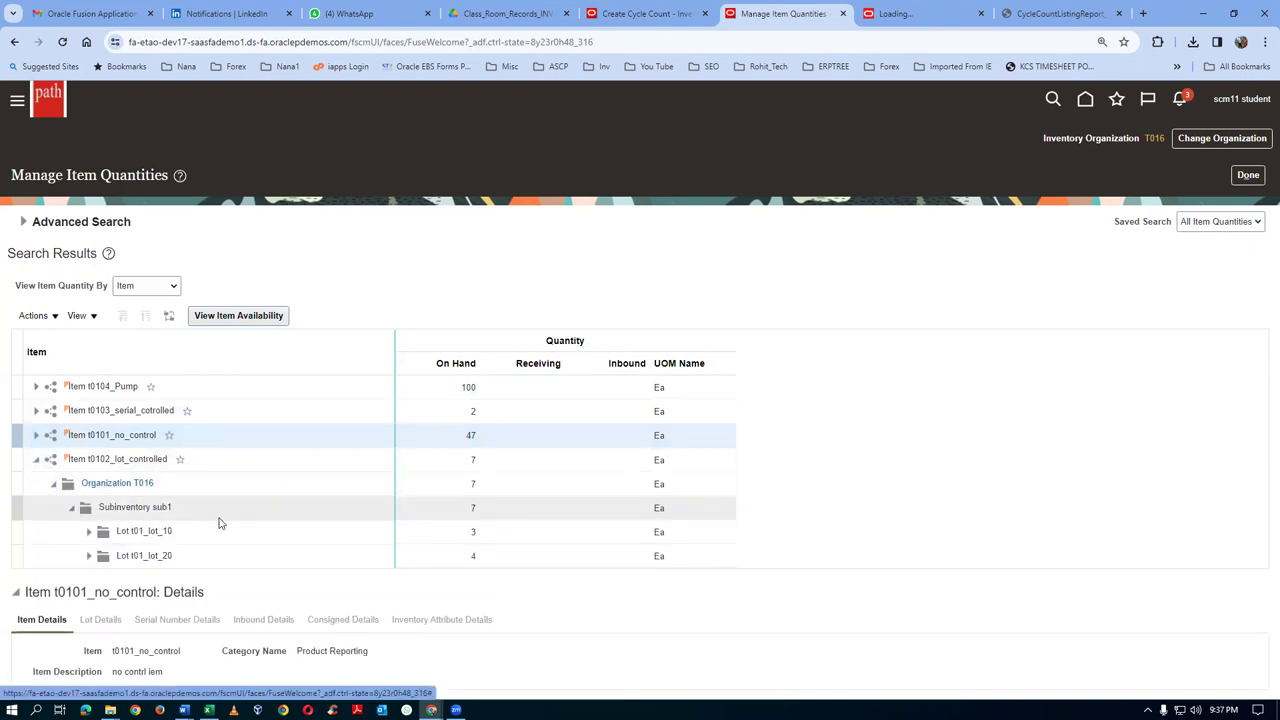
pyautogui.click(178, 532)
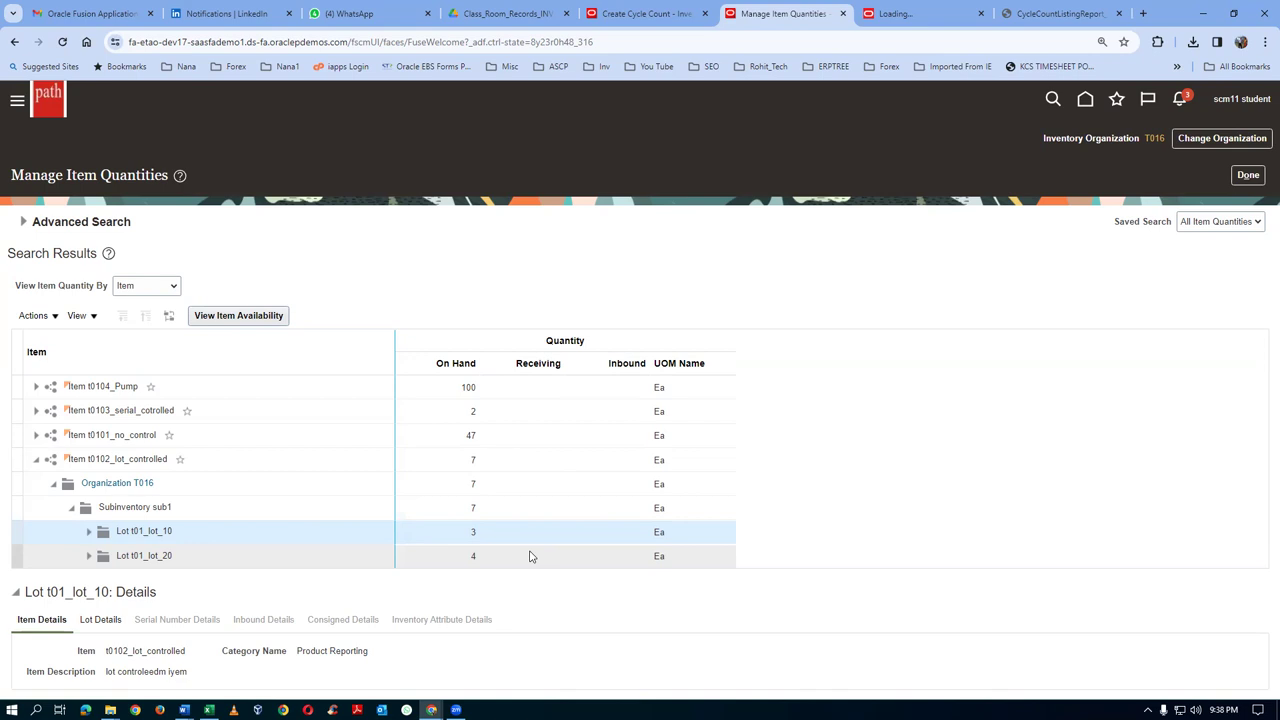
pyautogui.click(530, 556)
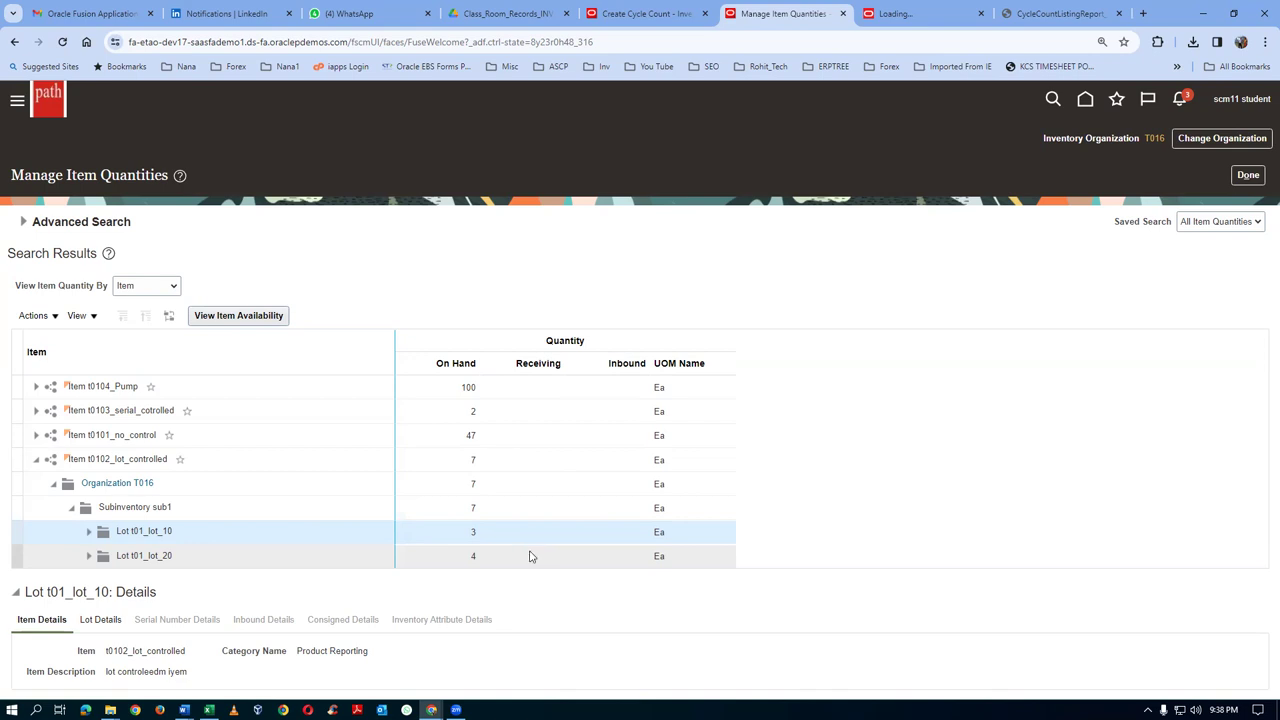